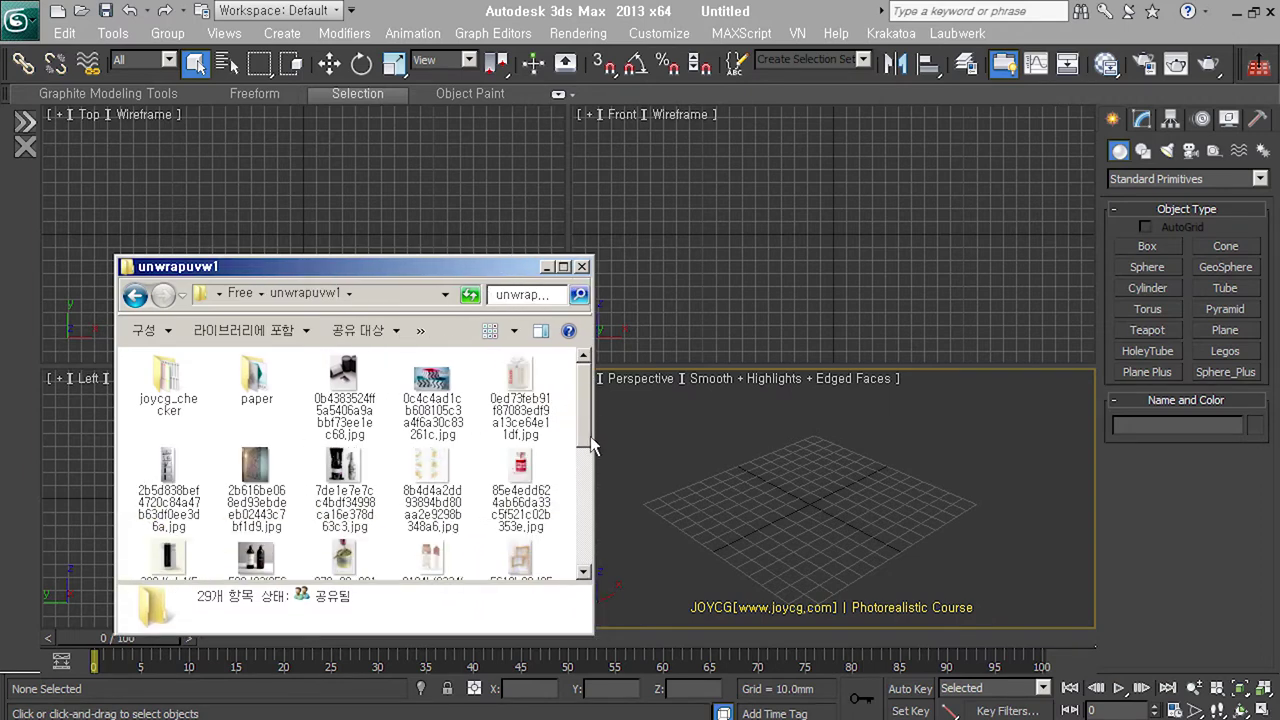
- Enlarge the unwrapuvw1 thumbnails and scroll through its 29 folders and JPG images
scroll(590, 445, "up", 2, "ctrl")
scroll(590, 444, "up", 1, "ctrl")
scroll(591, 442, "up", 1, "ctrl")
scroll(593, 438, "up", 1, "ctrl")
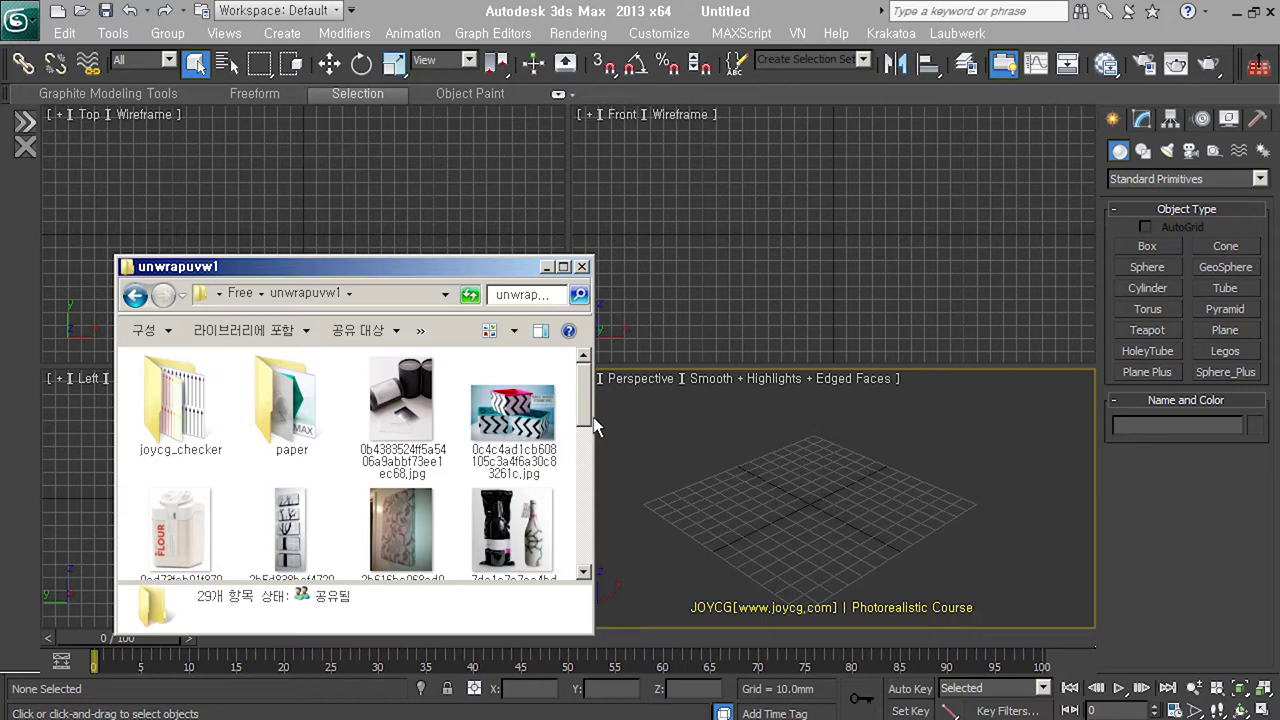
left_click_drag(594, 420, 597, 482)
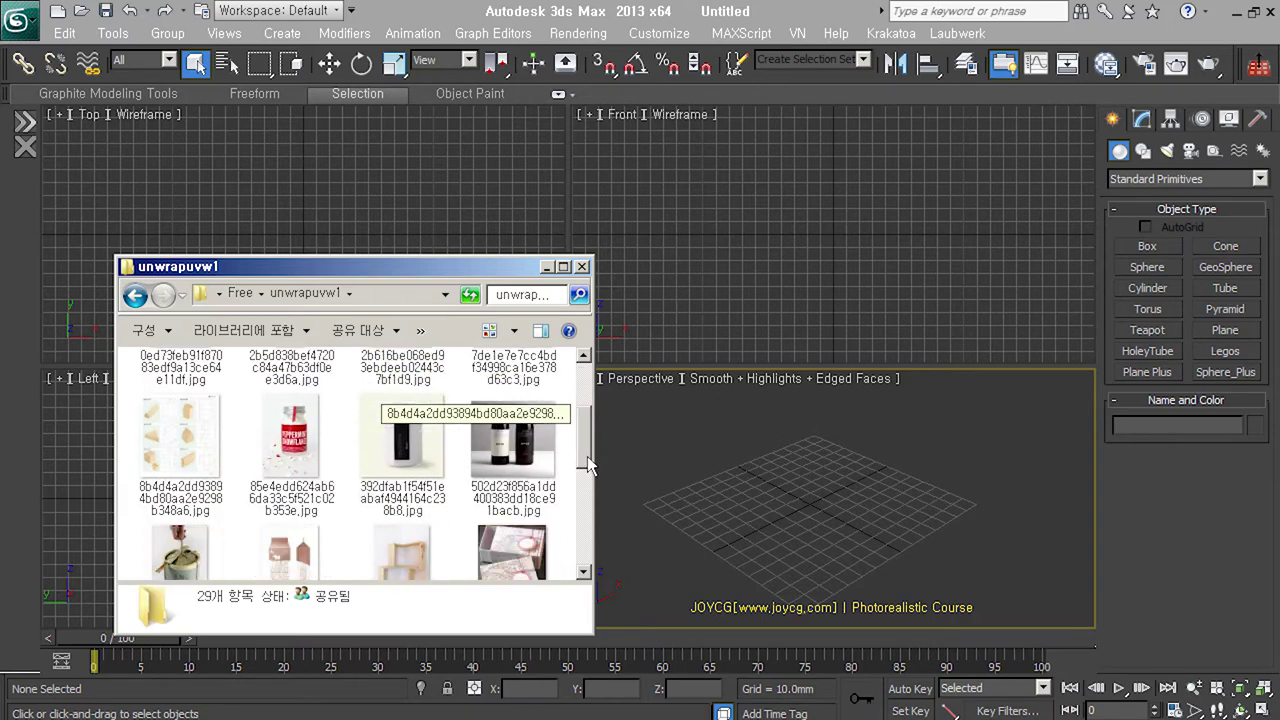
left_click_drag(597, 479, 597, 420)
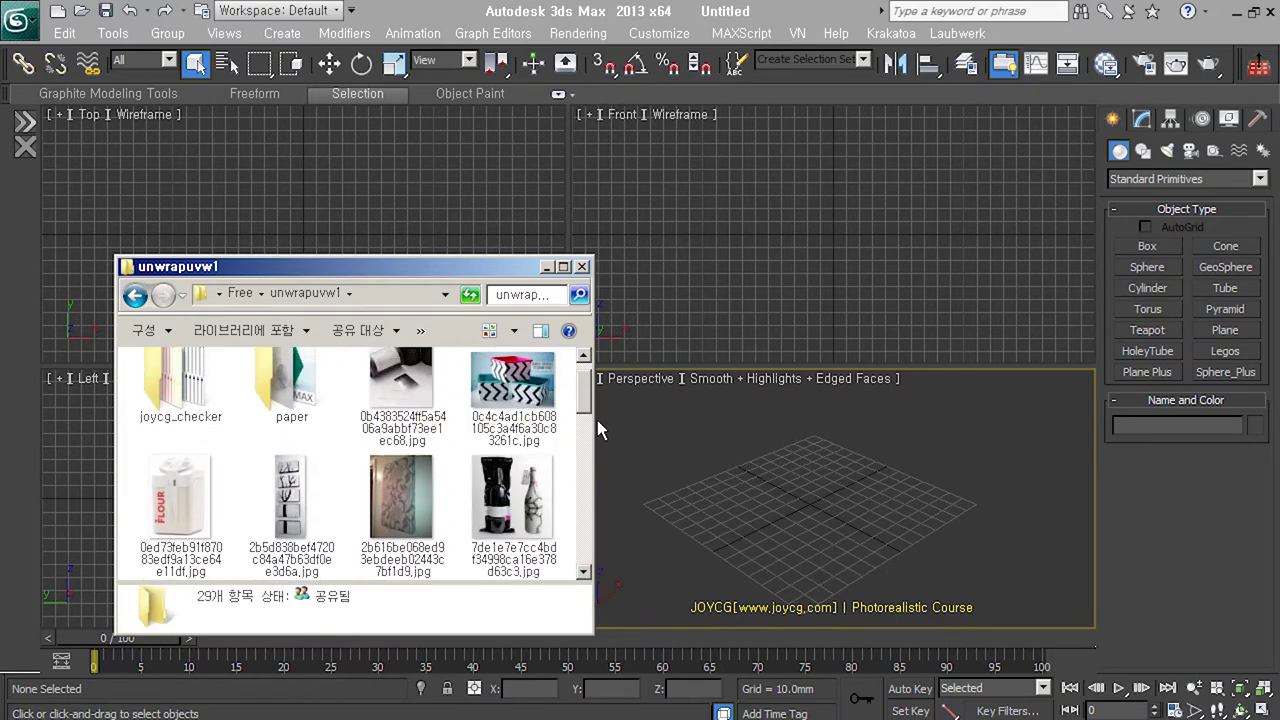
- Draw a box on the grid and set its height
left_click(1147, 246)
left_click_drag(803, 506, 905, 535)
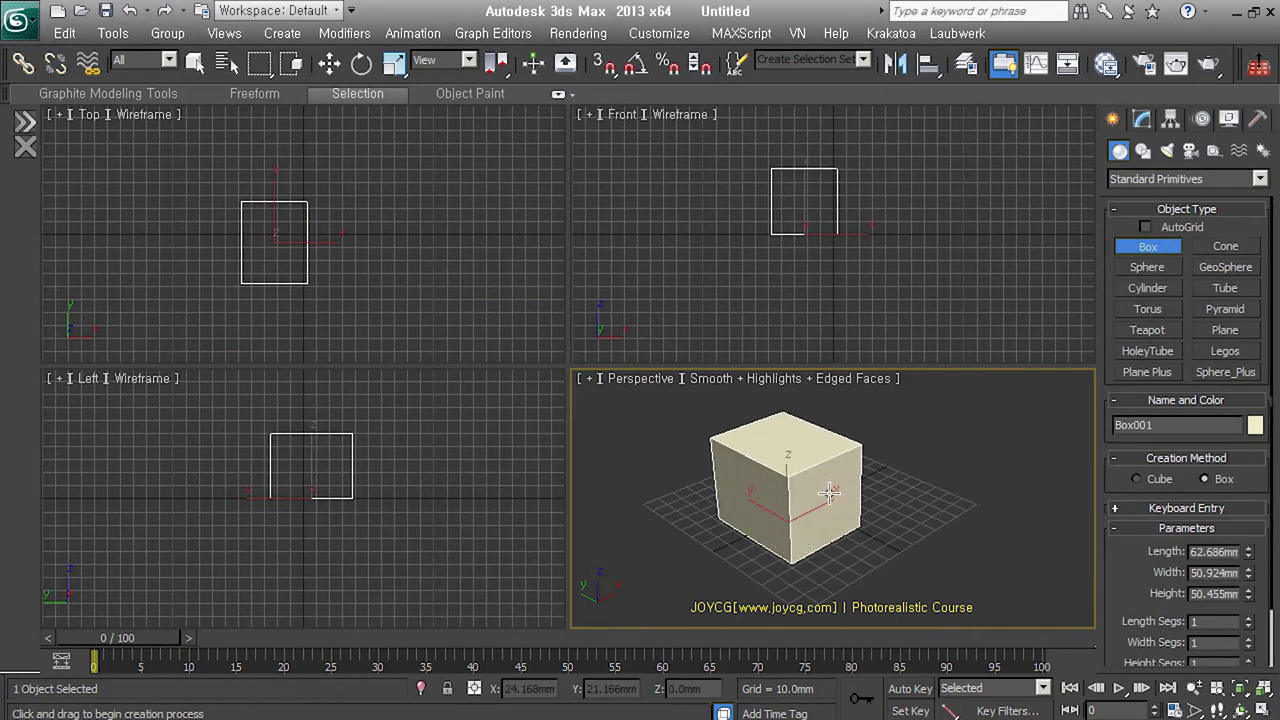
left_click(905, 490)
- Give Box001 a UVW Map modifier in Box mapping mode
left_click(1150, 120)
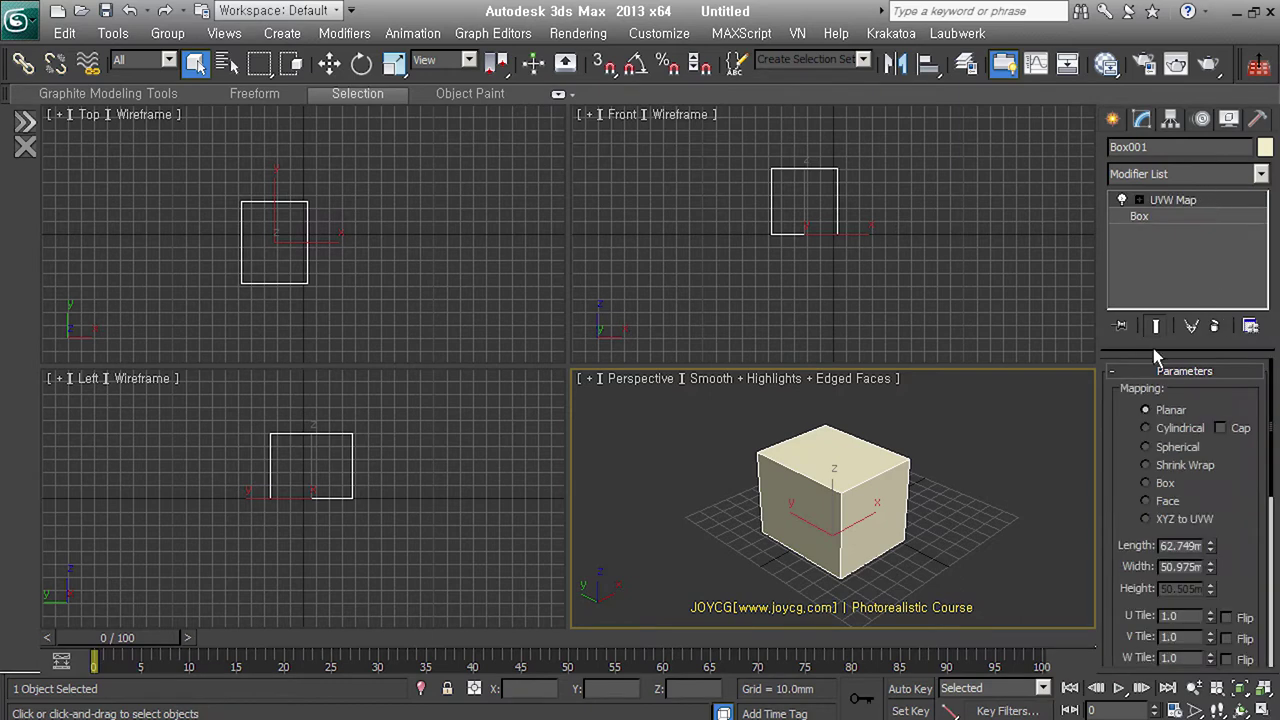
left_click_drag(1157, 348, 1157, 287)
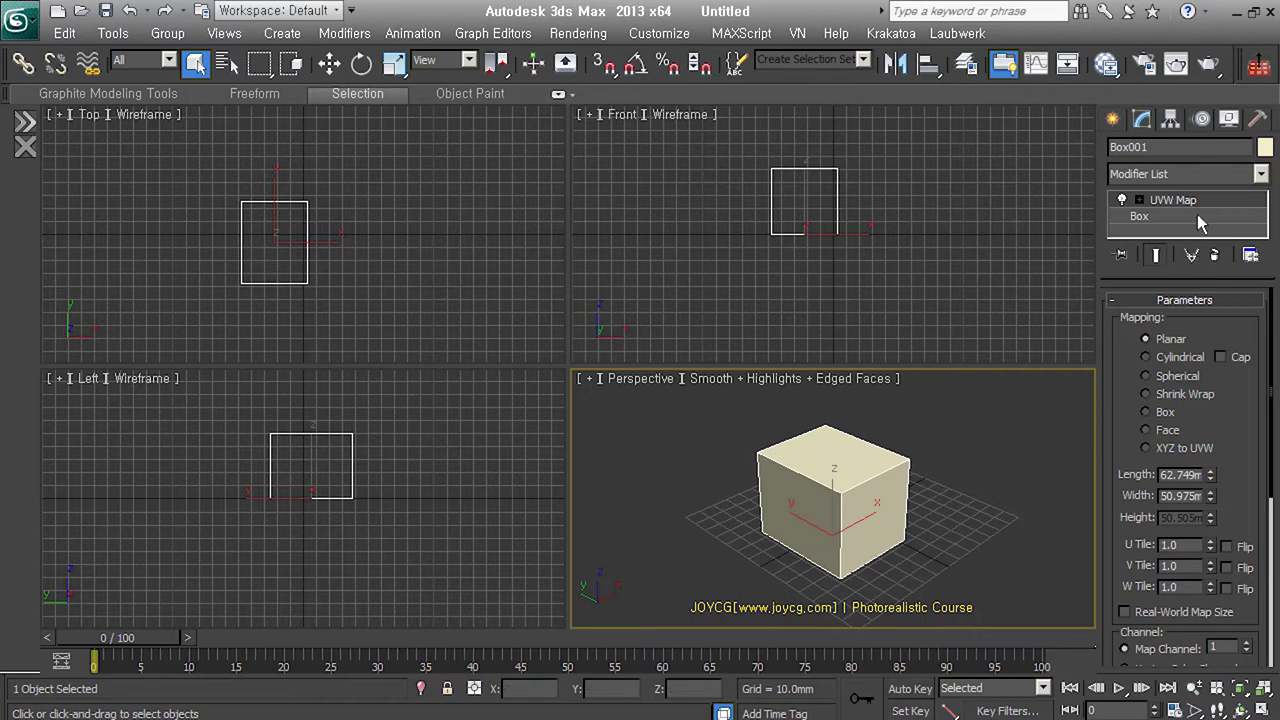
left_click(1146, 412)
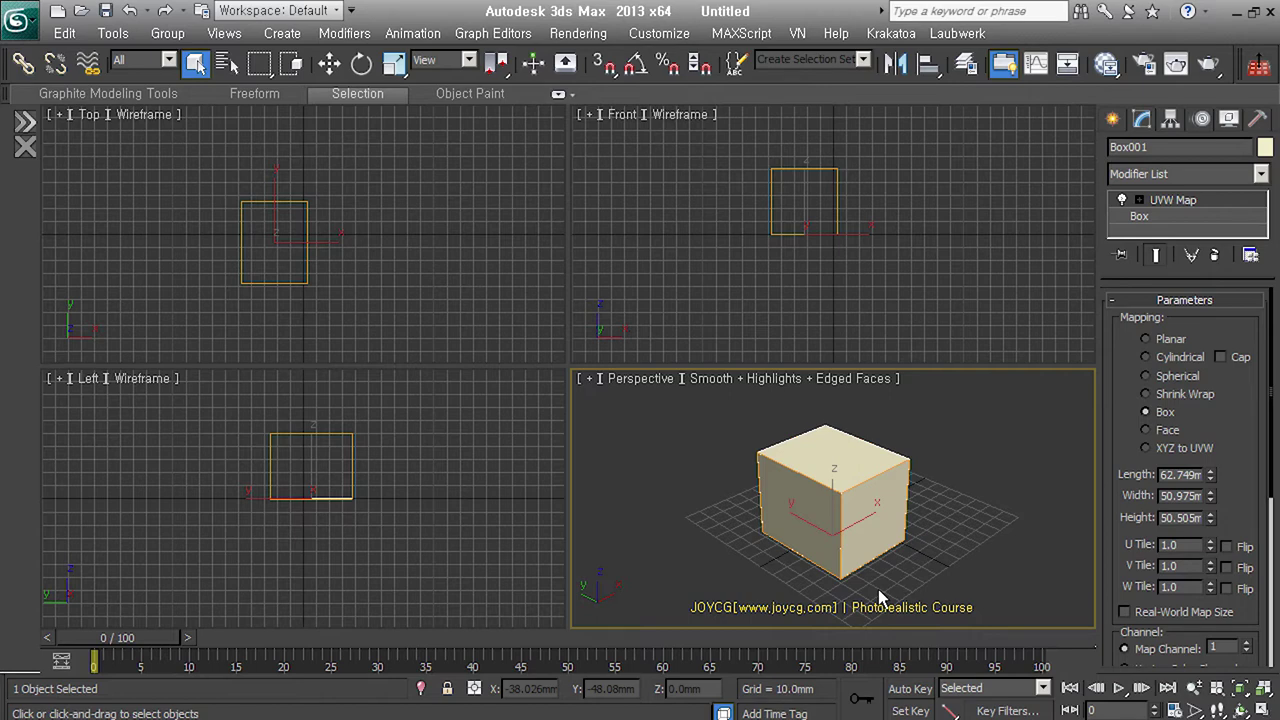
- Shift-drag a clone of the box beside the original, creating Box002
right_click(888, 484)
left_click(895, 427)
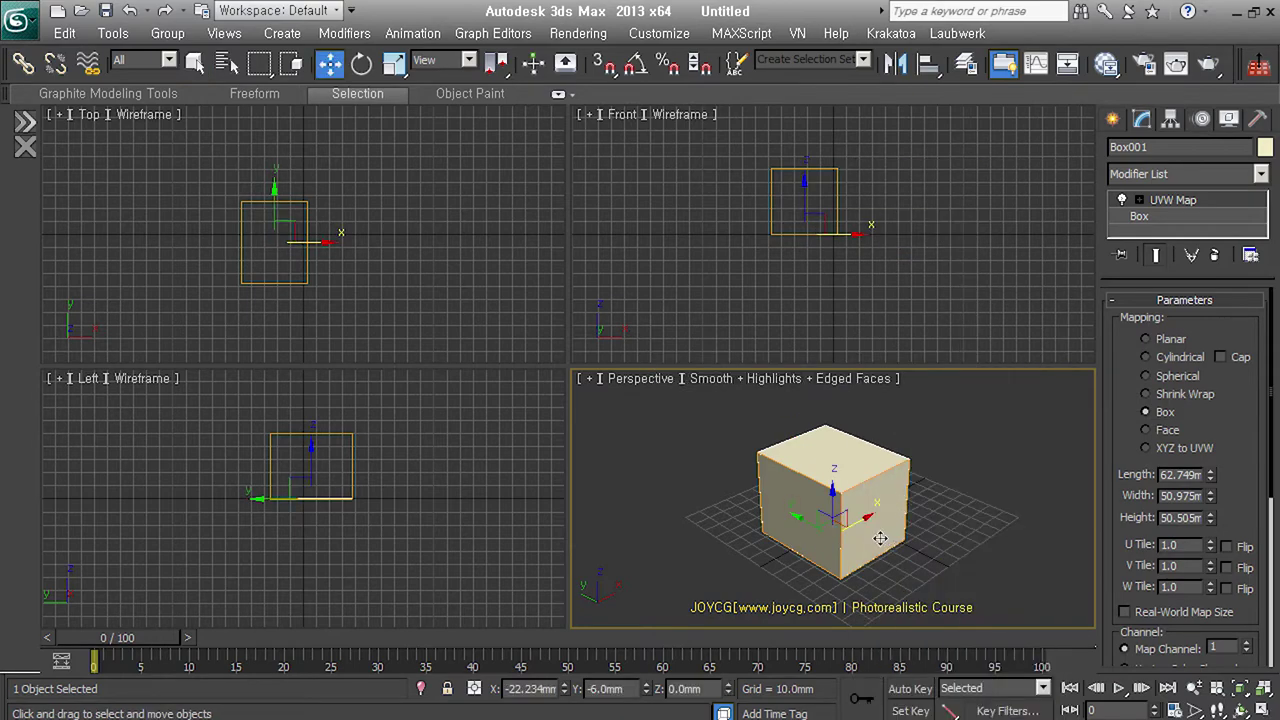
left_click_drag(881, 539, 807, 574, "shift")
key("Return")
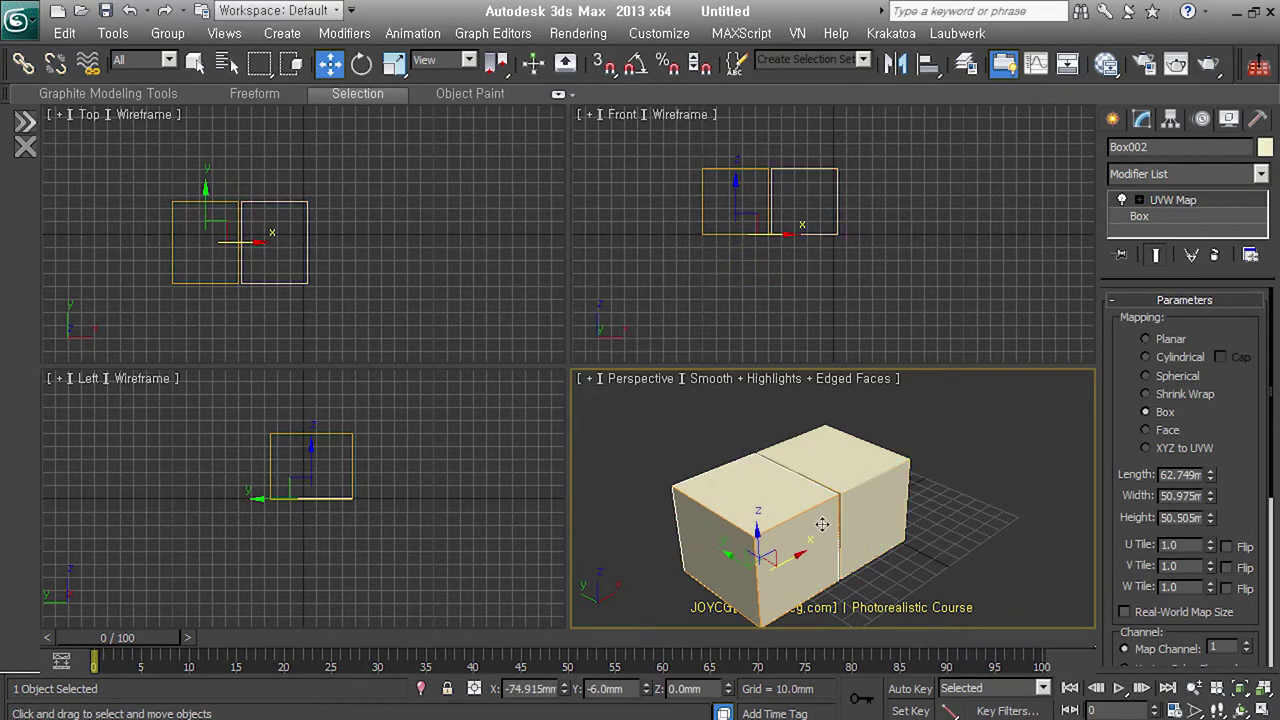
- Select the original right-hand box and orbit to inspect both boxes from below and above
middle_click_drag(821, 525, 846, 500)
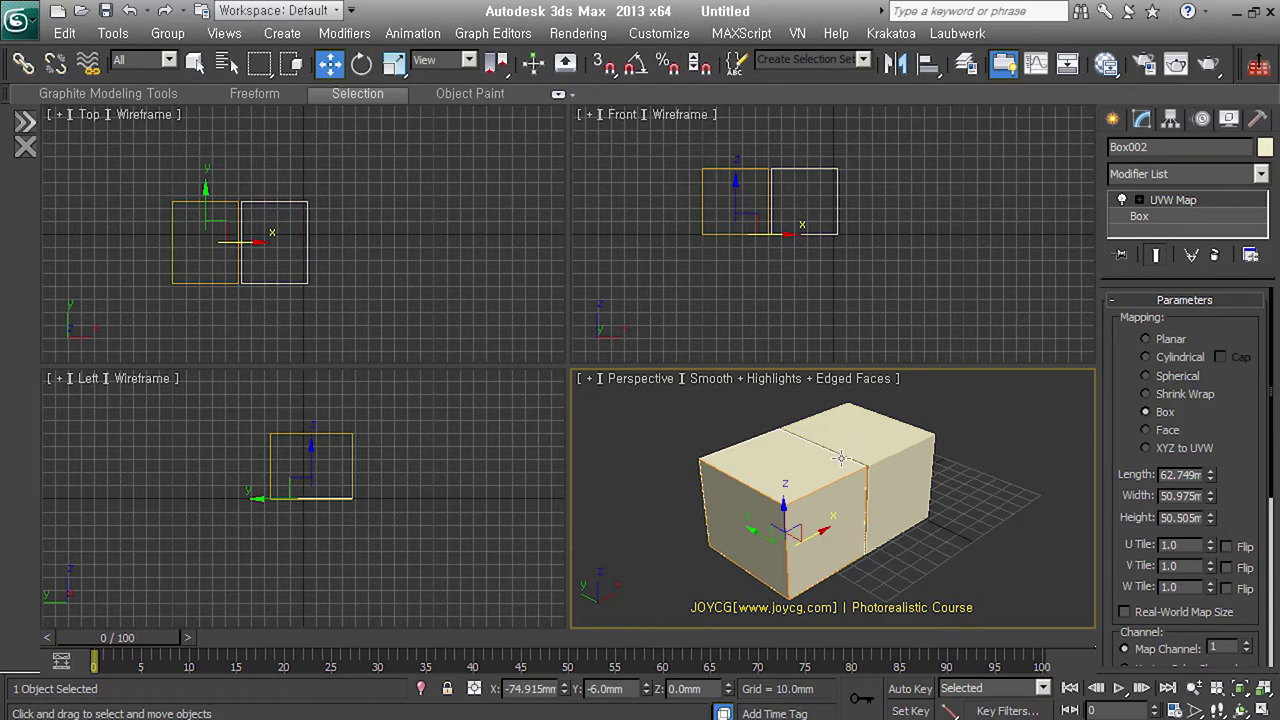
left_click(948, 557)
left_click(920, 494)
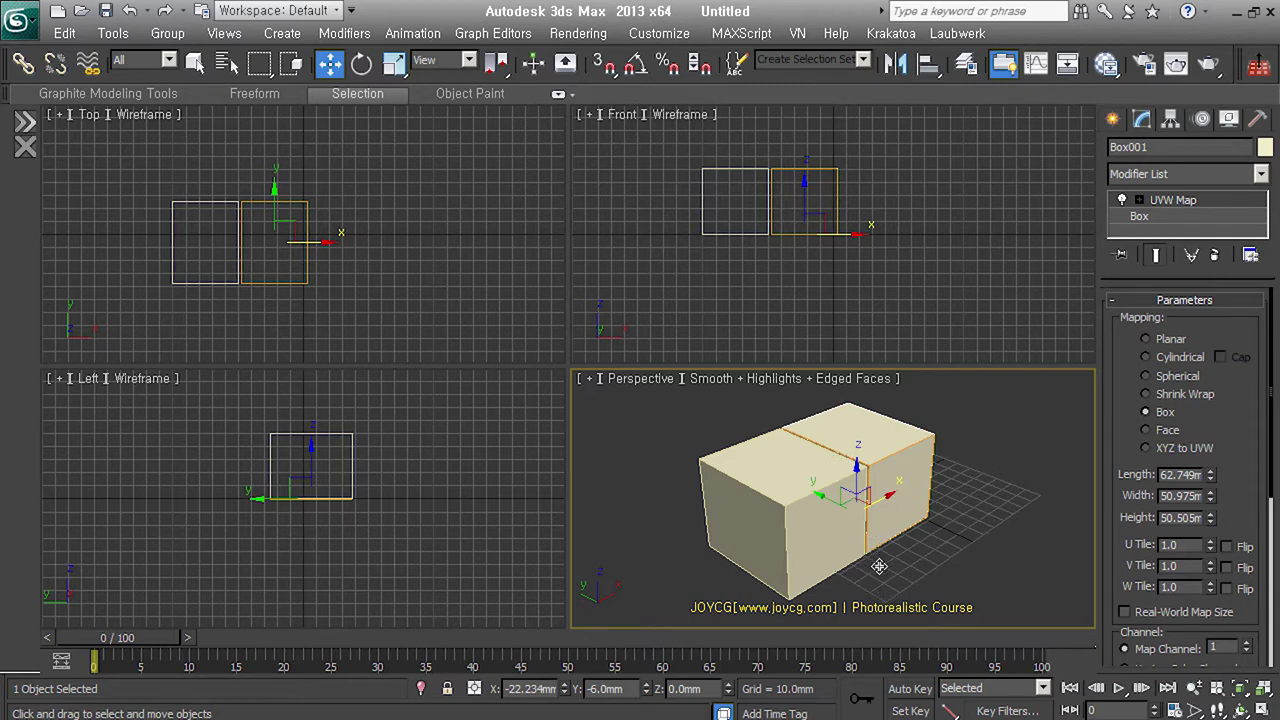
middle_click_drag(879, 566, 856, 512, "alt")
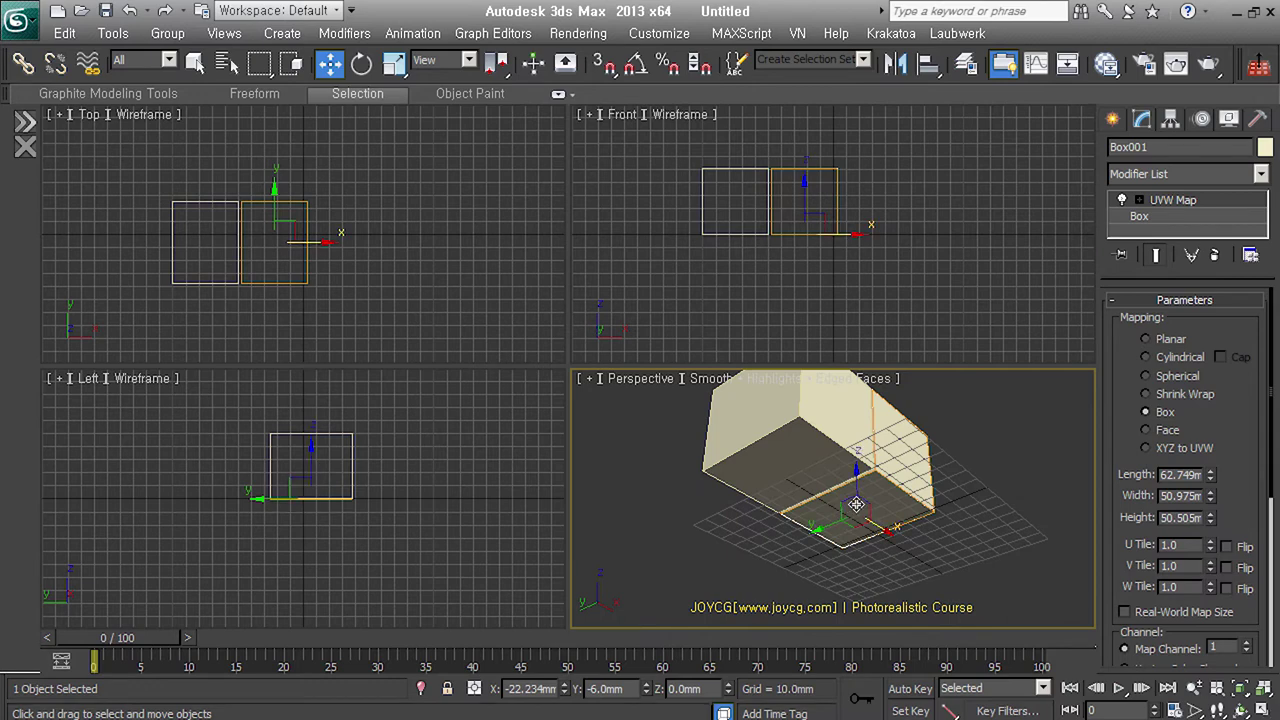
middle_click_drag(856, 504, 872, 596, "alt")
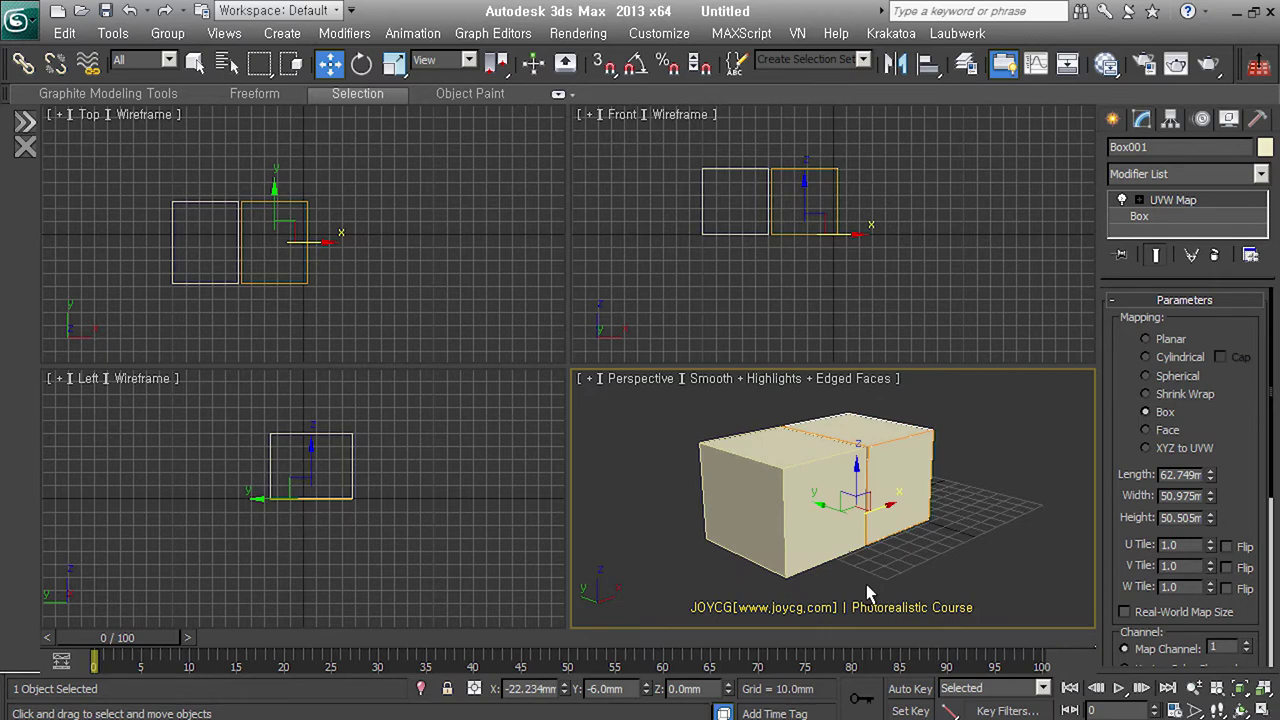
left_click(929, 449)
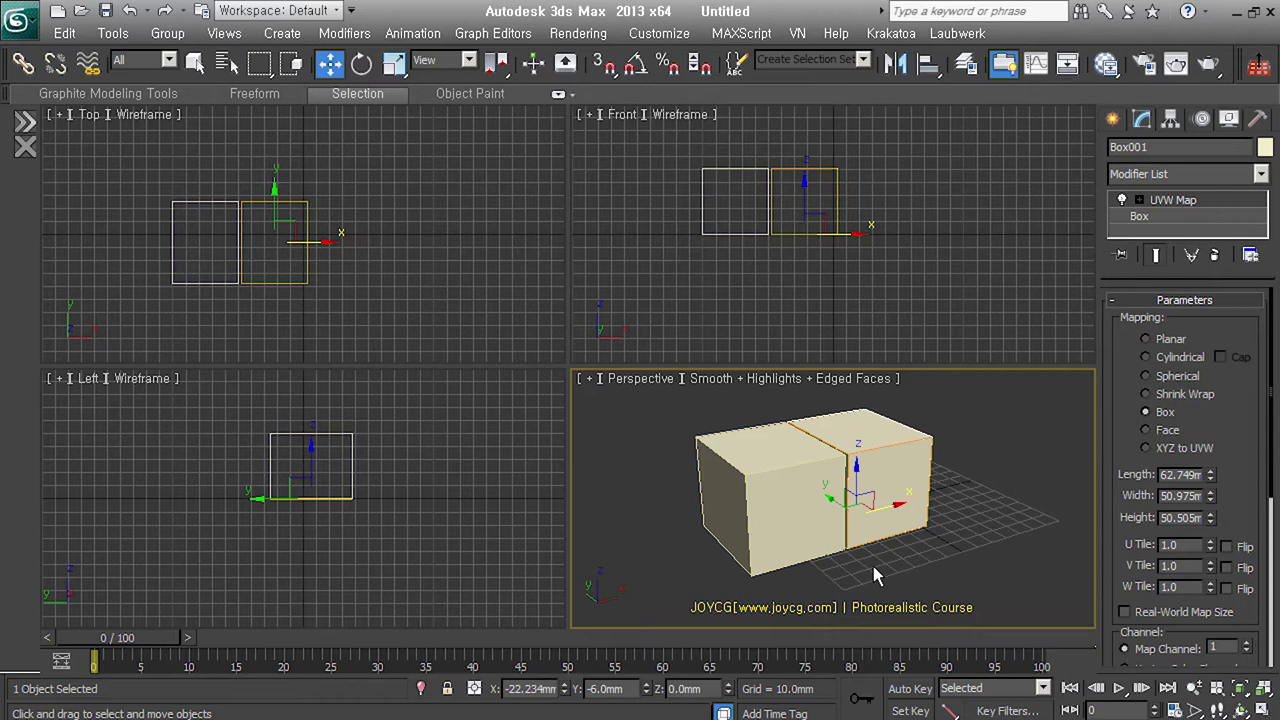
left_click(1013, 553)
middle_click_drag(925, 572, 959, 575)
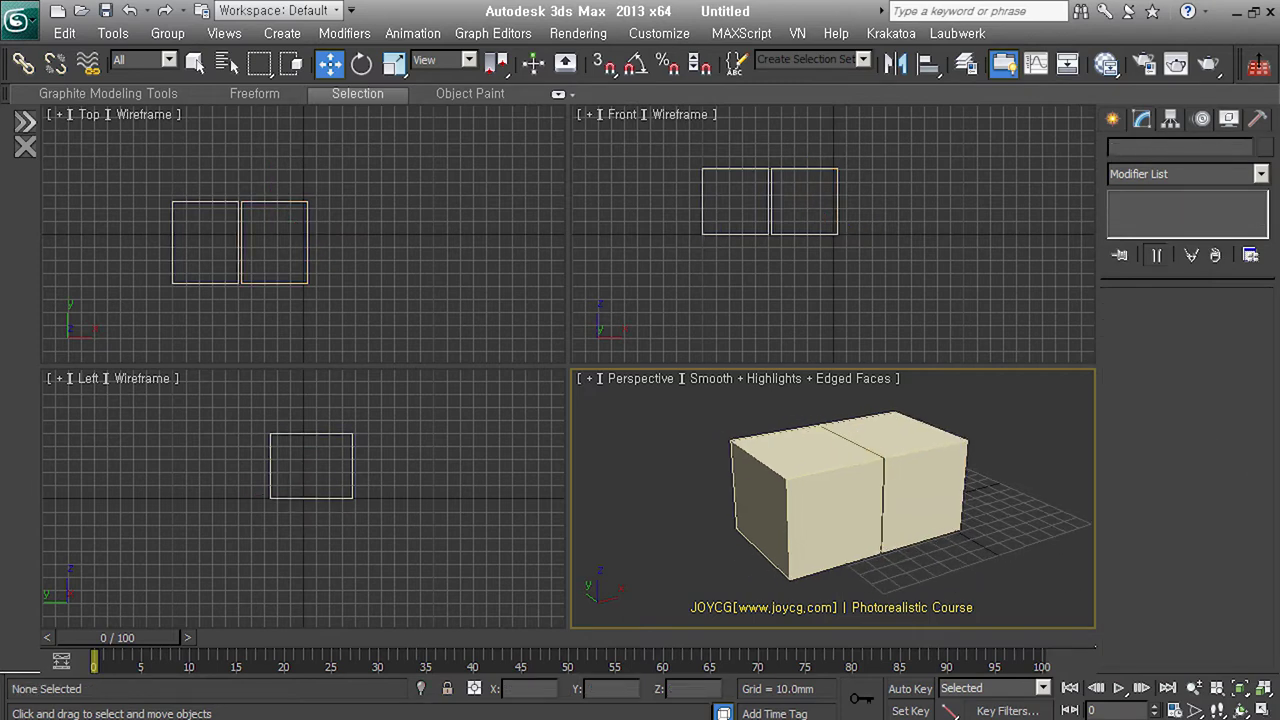
double_click(160, 290)
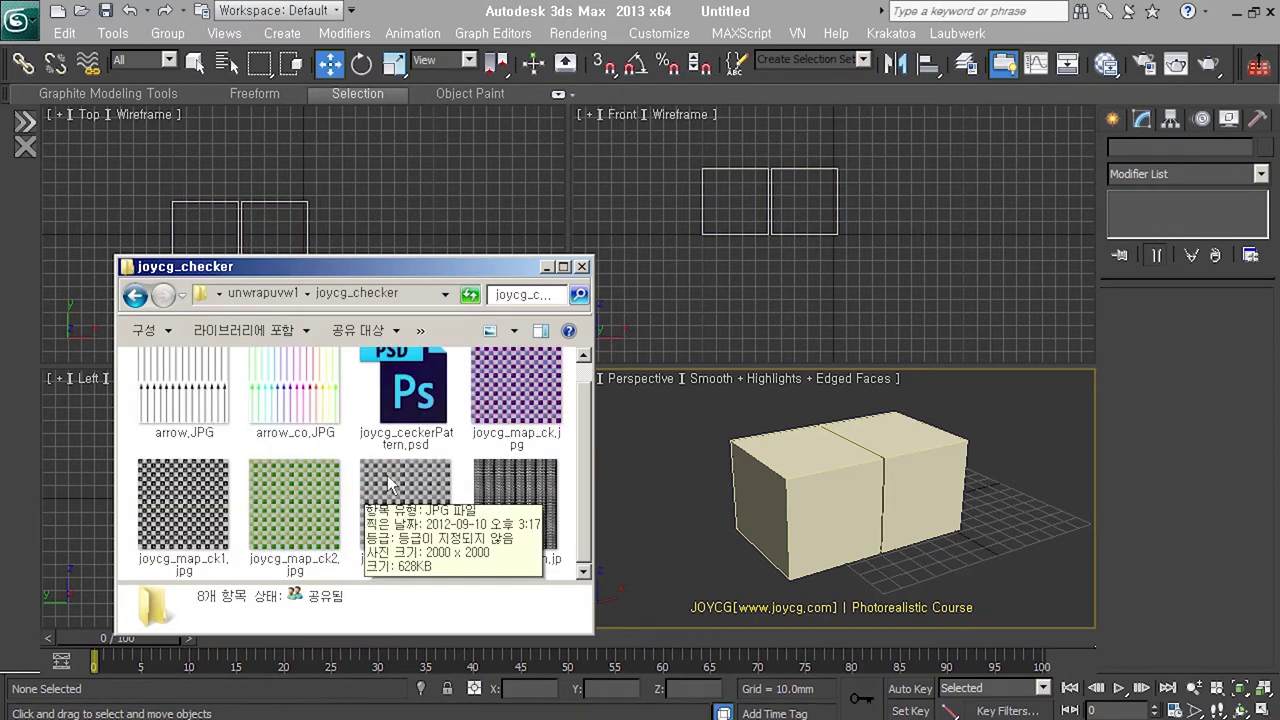
- Select the joycg_map_ck3.jpg checker image in the joycg_checker folder
left_click(406, 502)
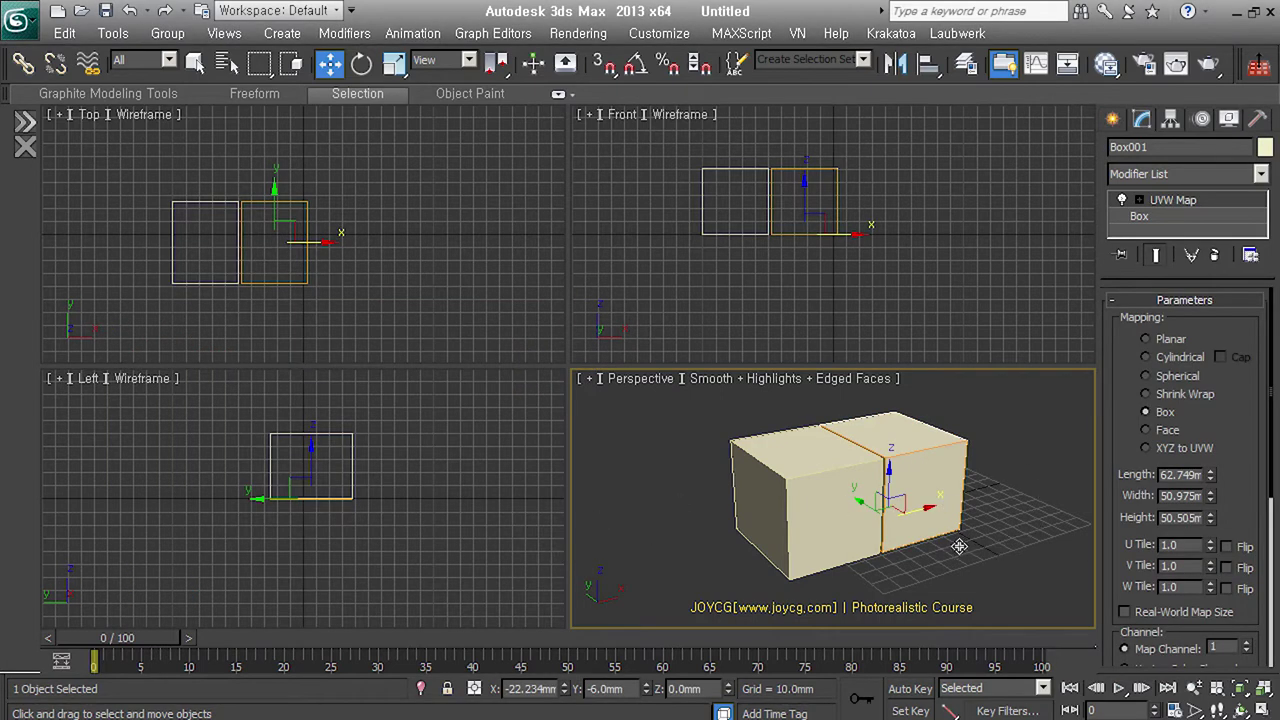
- Try Planar mapping and set the gizmo length to 50 mm
left_click(1168, 339)
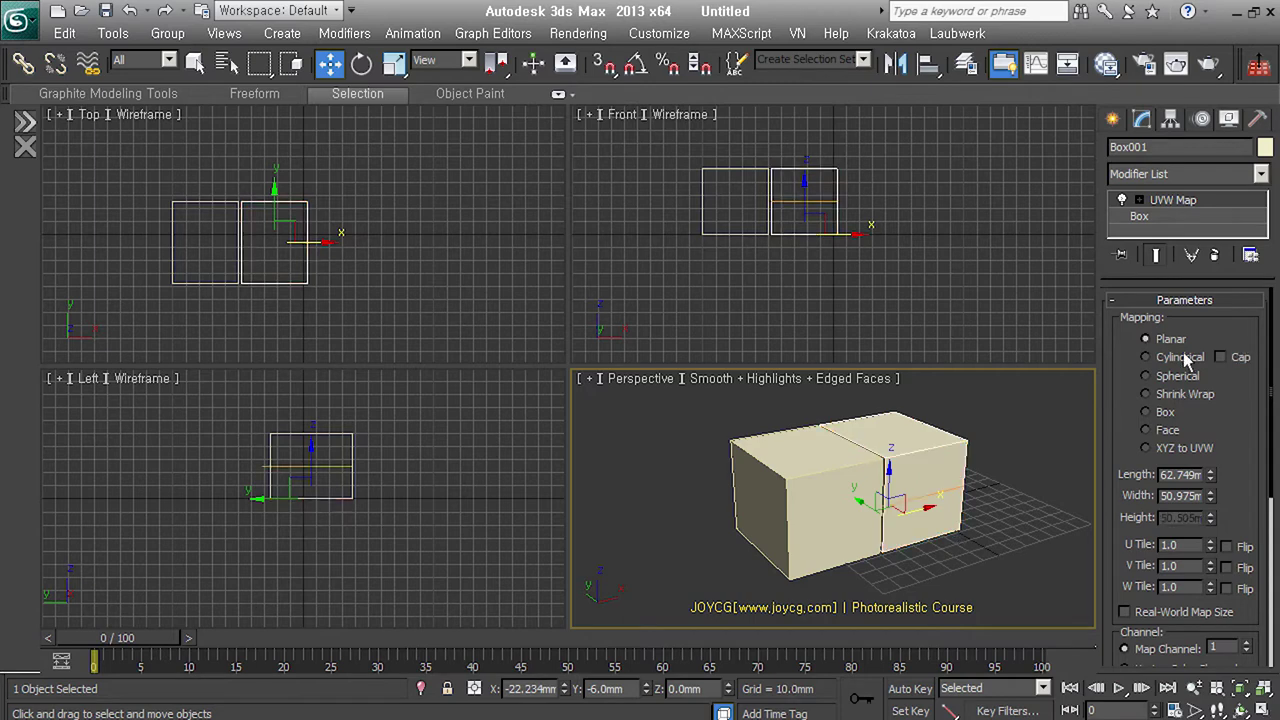
double_click(1170, 475)
type("50")
key("Tab")
type("50")
key("Return")
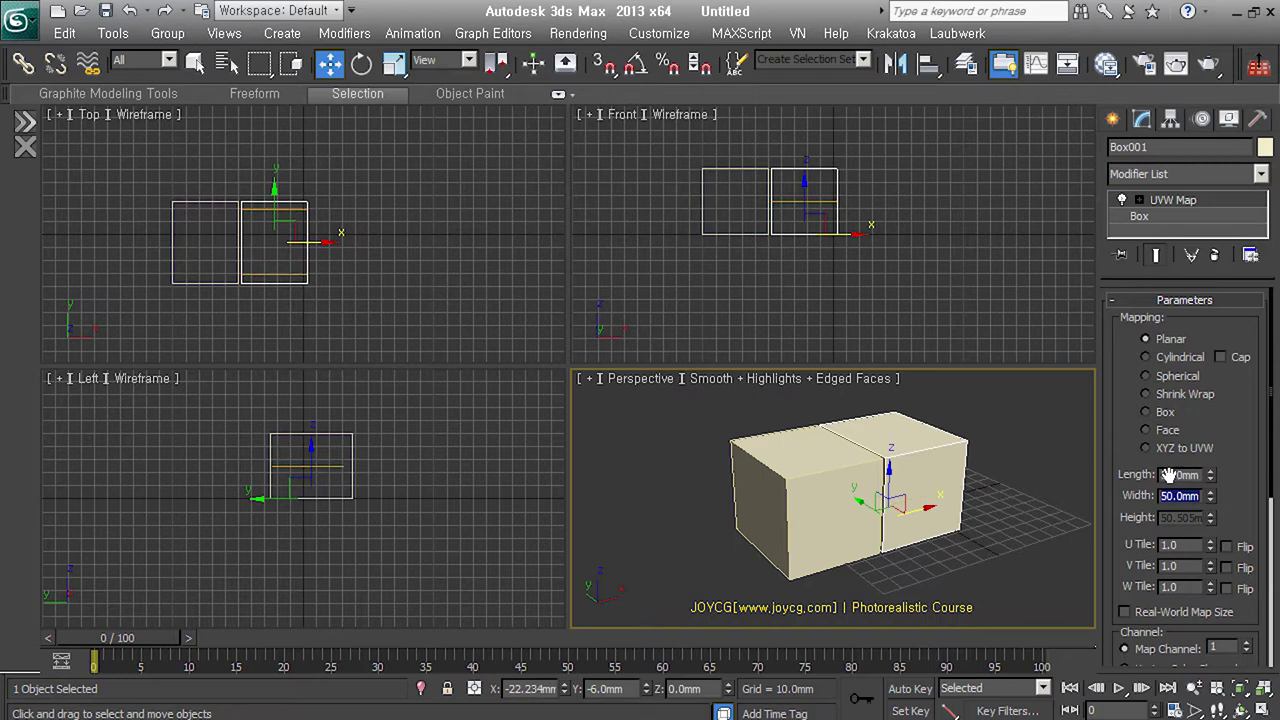
- Switch back to Box mapping with 50 mm length, width and height, then orbit to check
left_click(1180, 412)
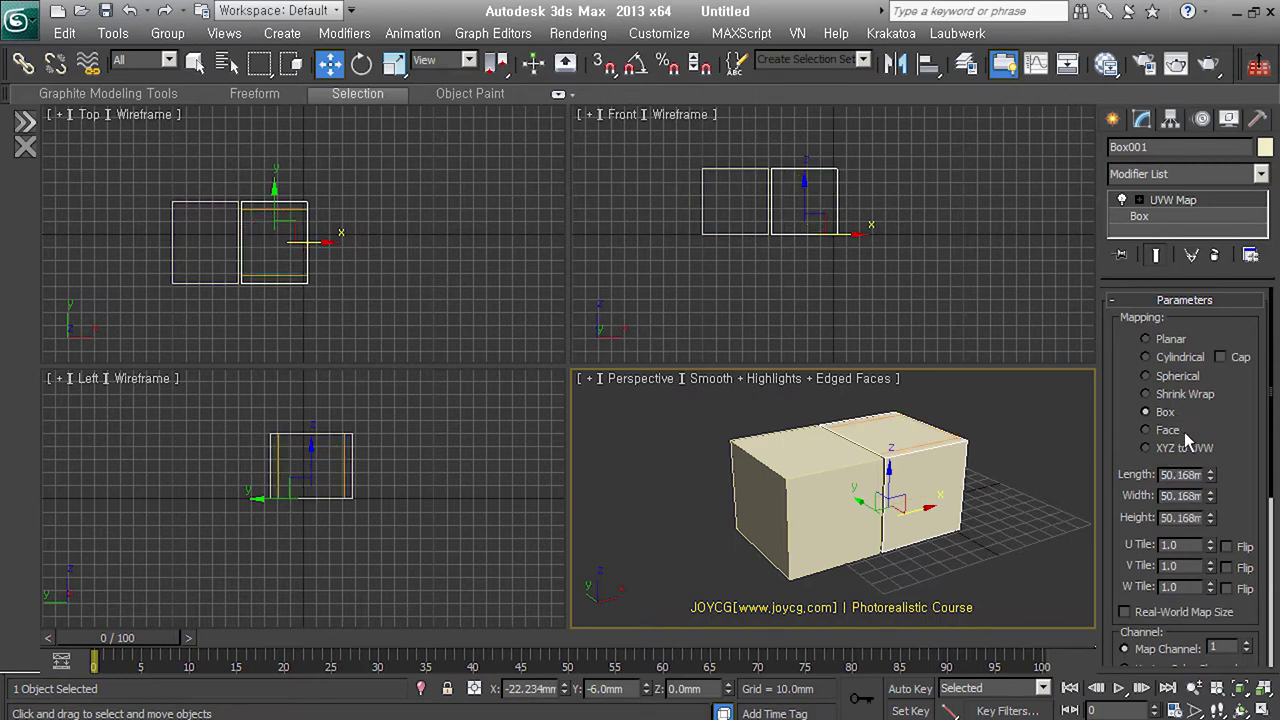
double_click(1185, 475)
type("50")
key("Tab")
type("50")
key("Tab")
type("50")
key("Return")
left_click(1227, 455)
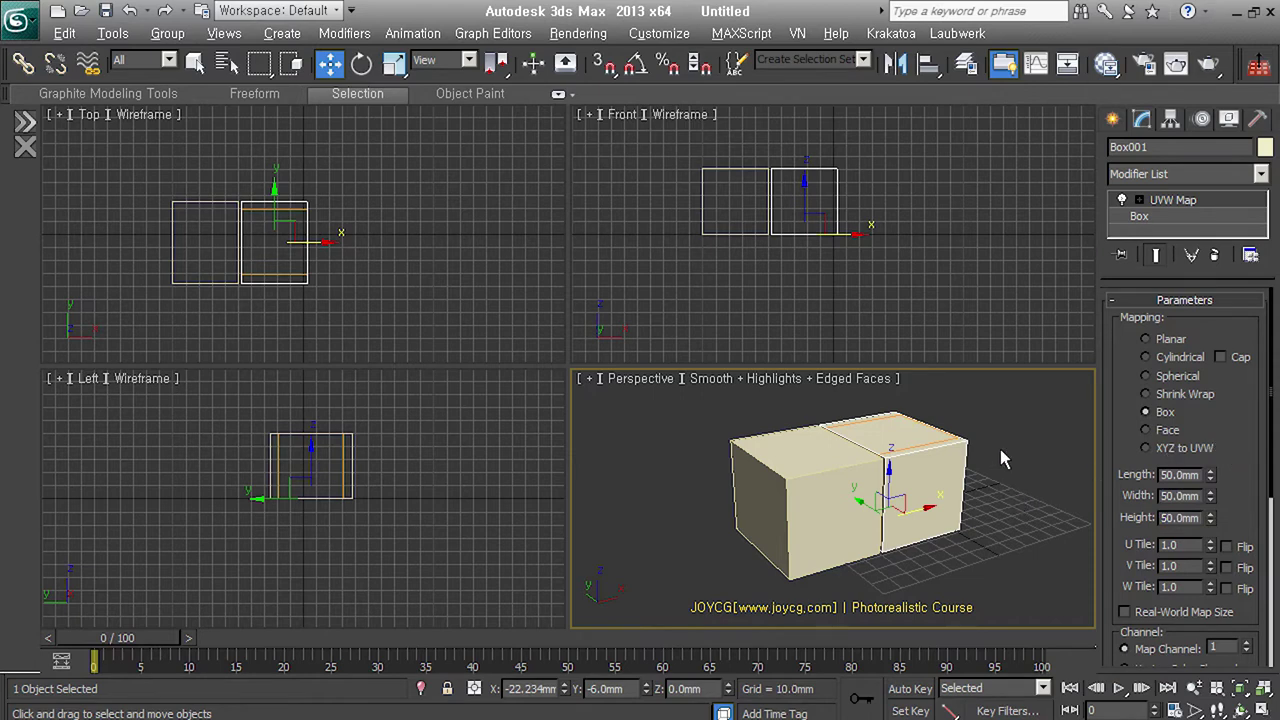
middle_click_drag(1000, 449, 812, 443, "alt")
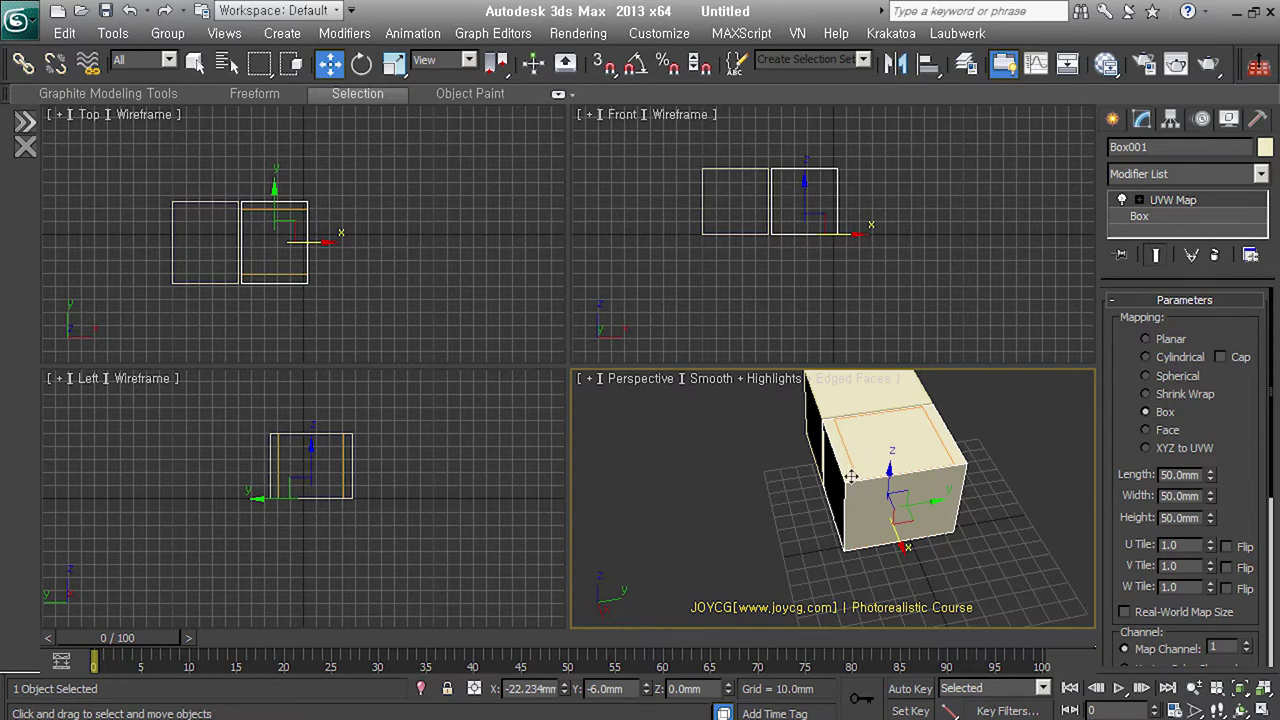
middle_click_drag(851, 476, 1052, 487, "alt")
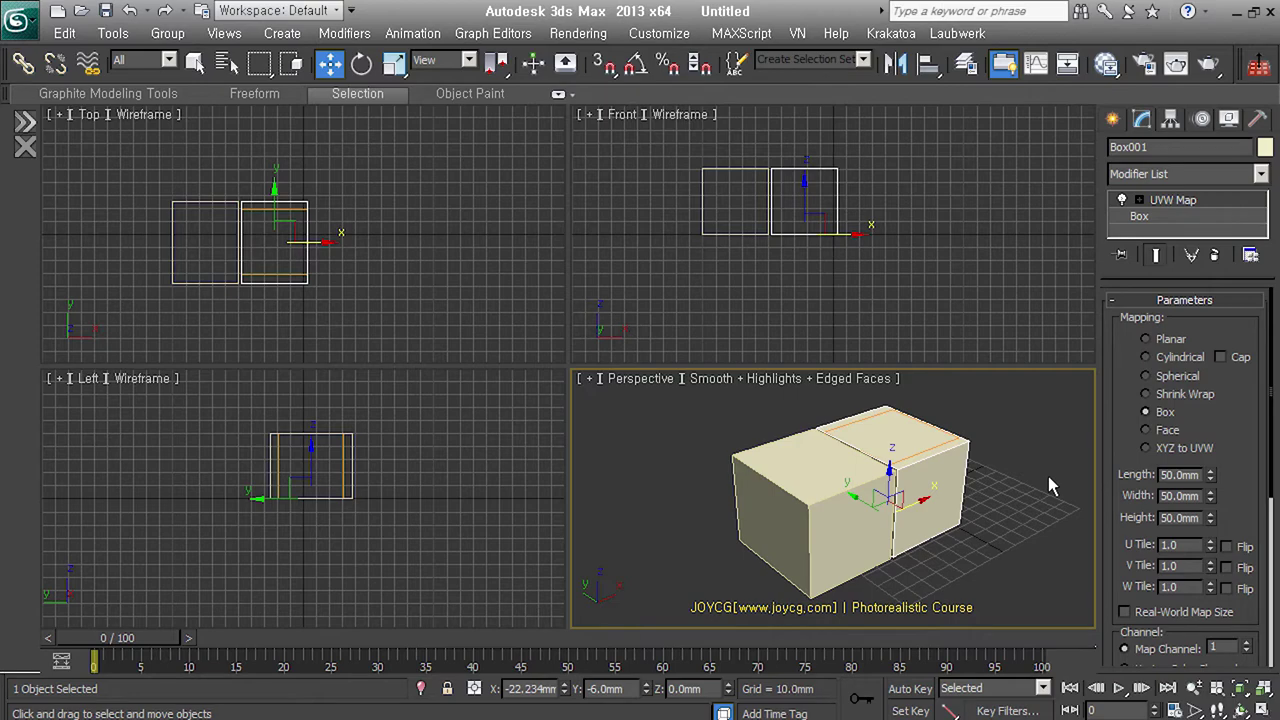
left_click(18, 18)
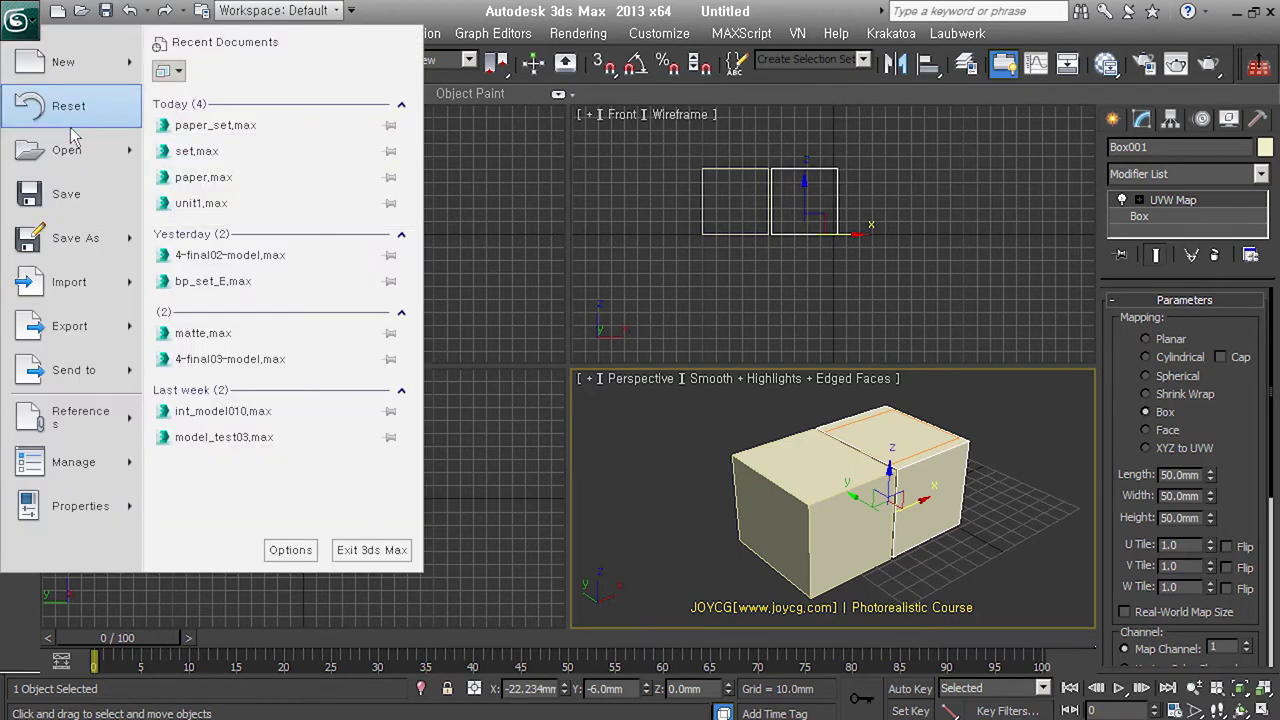
- Reset to an empty scene without saving and bring back the joycg_checker window
left_click(68, 106)
left_click(663, 429)
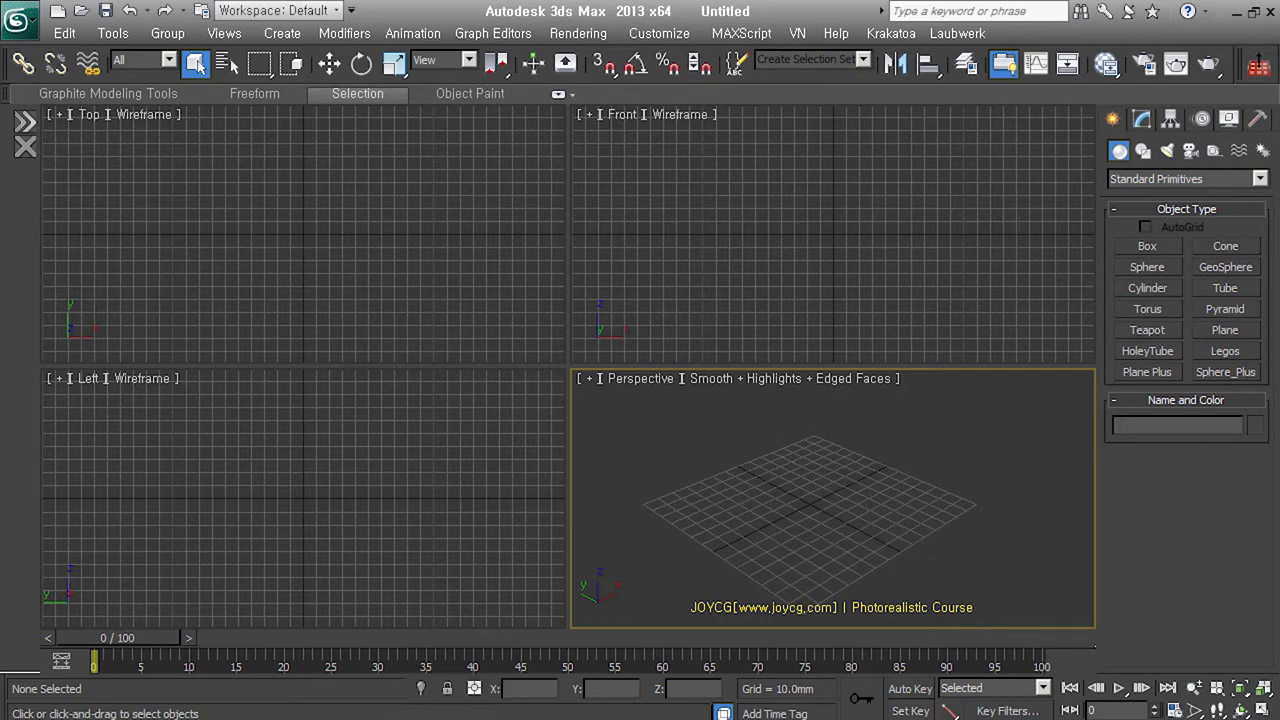
left_click(456, 703)
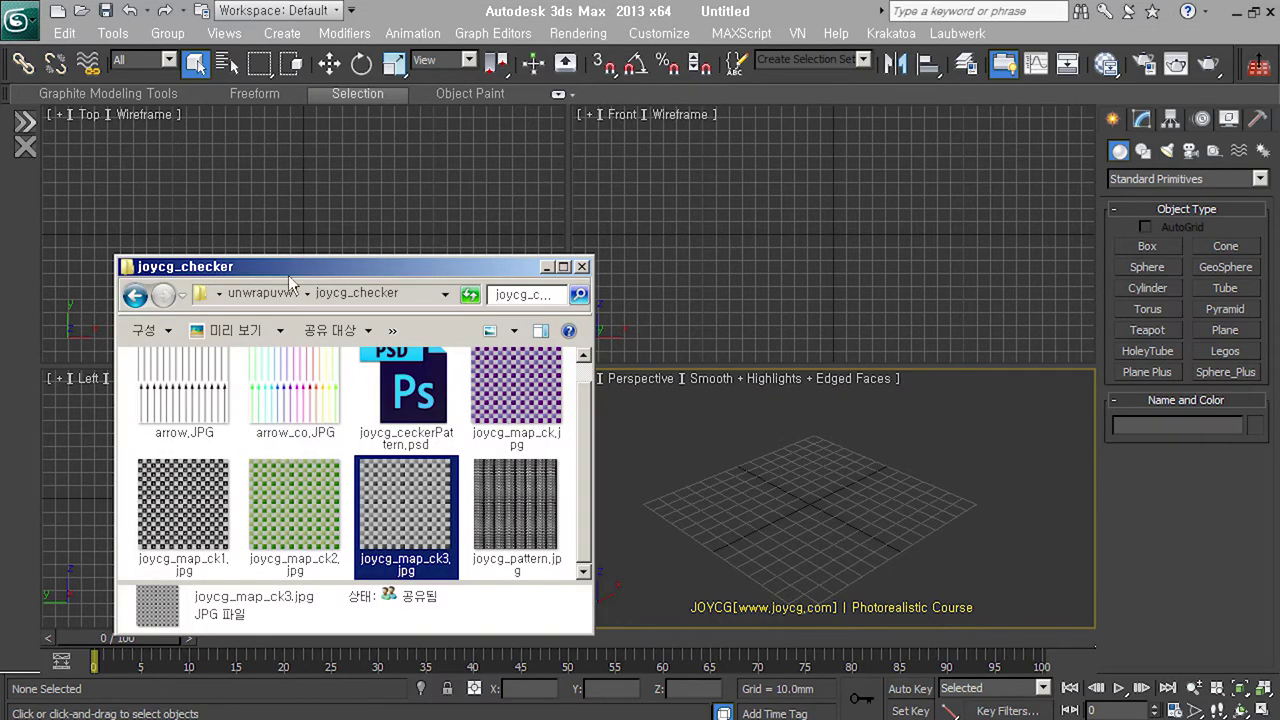
- Look through the joycg_pattern, arrow and joycg_map_ck1 images in joycg_checker
left_click_drag(288, 276, 264, 164)
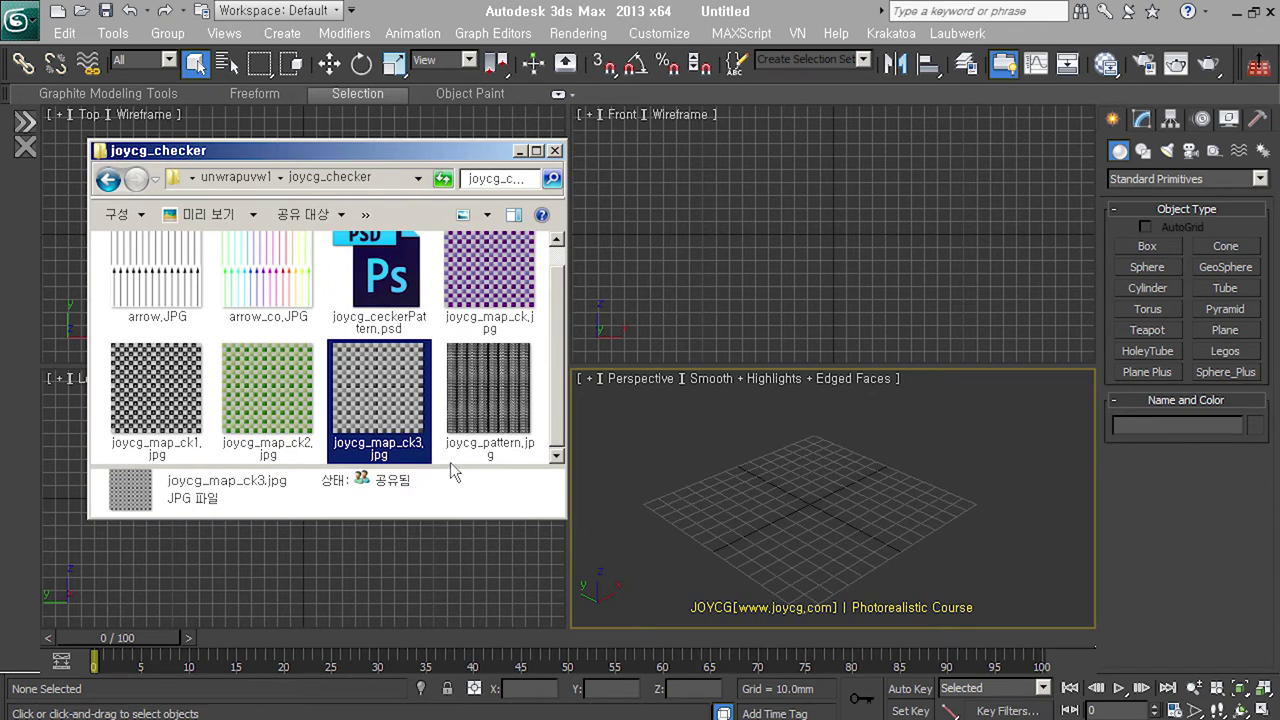
left_click(452, 455)
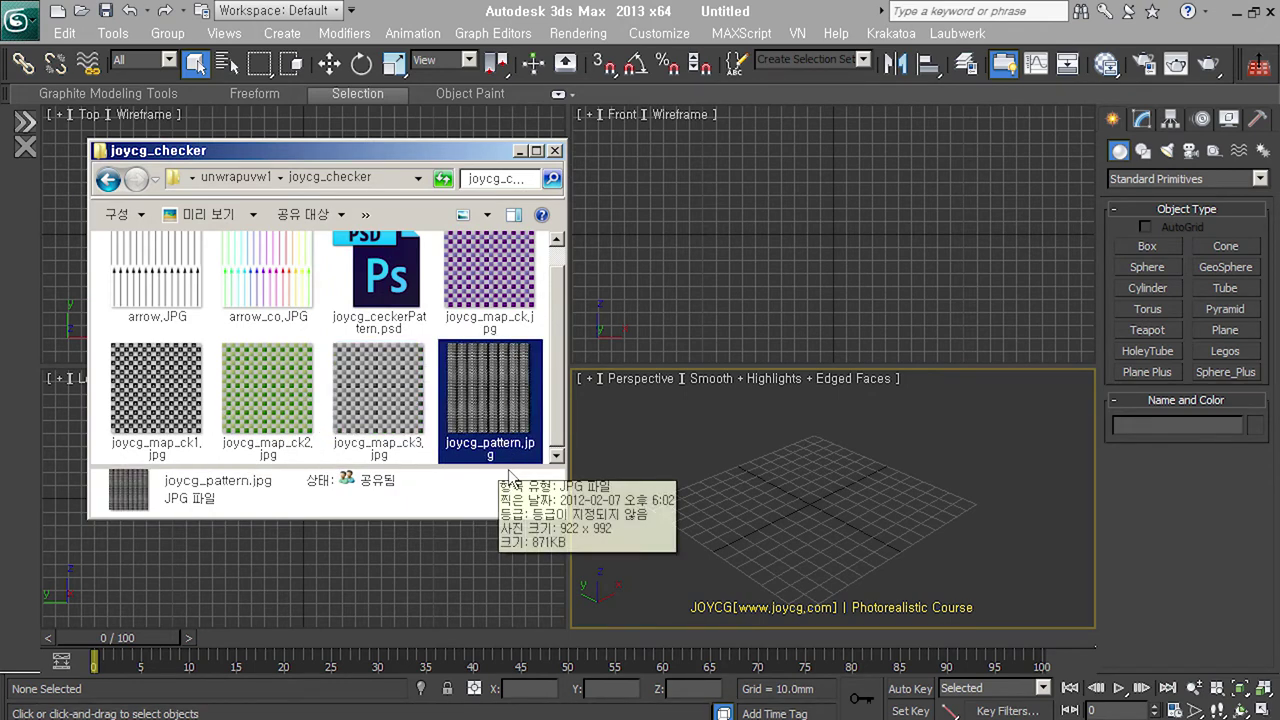
left_click(1121, 72)
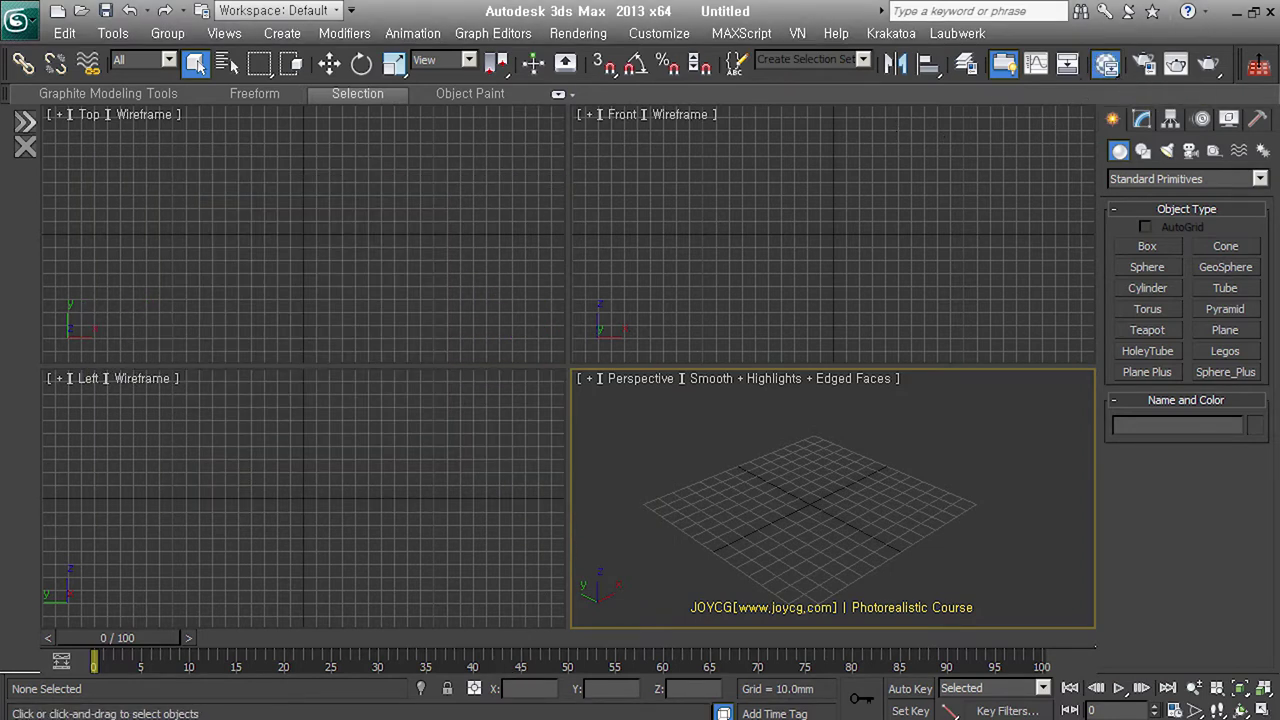
key("alt+Tab")
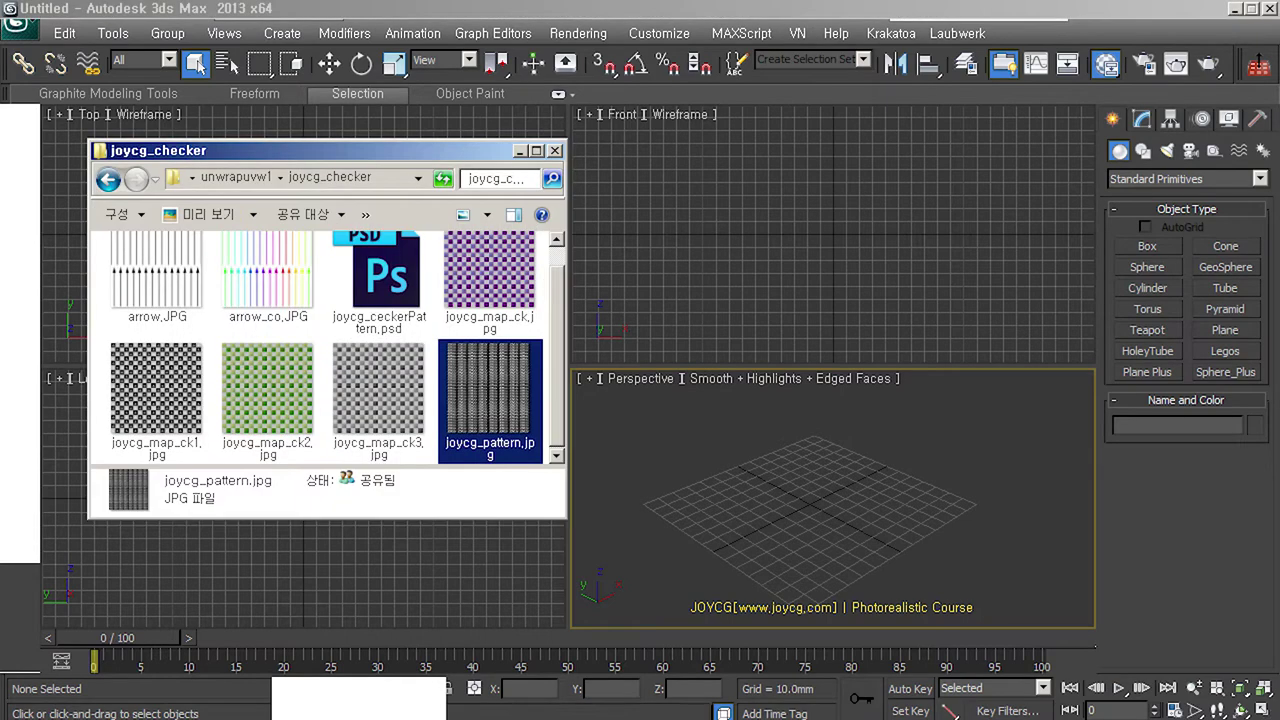
left_click(198, 297)
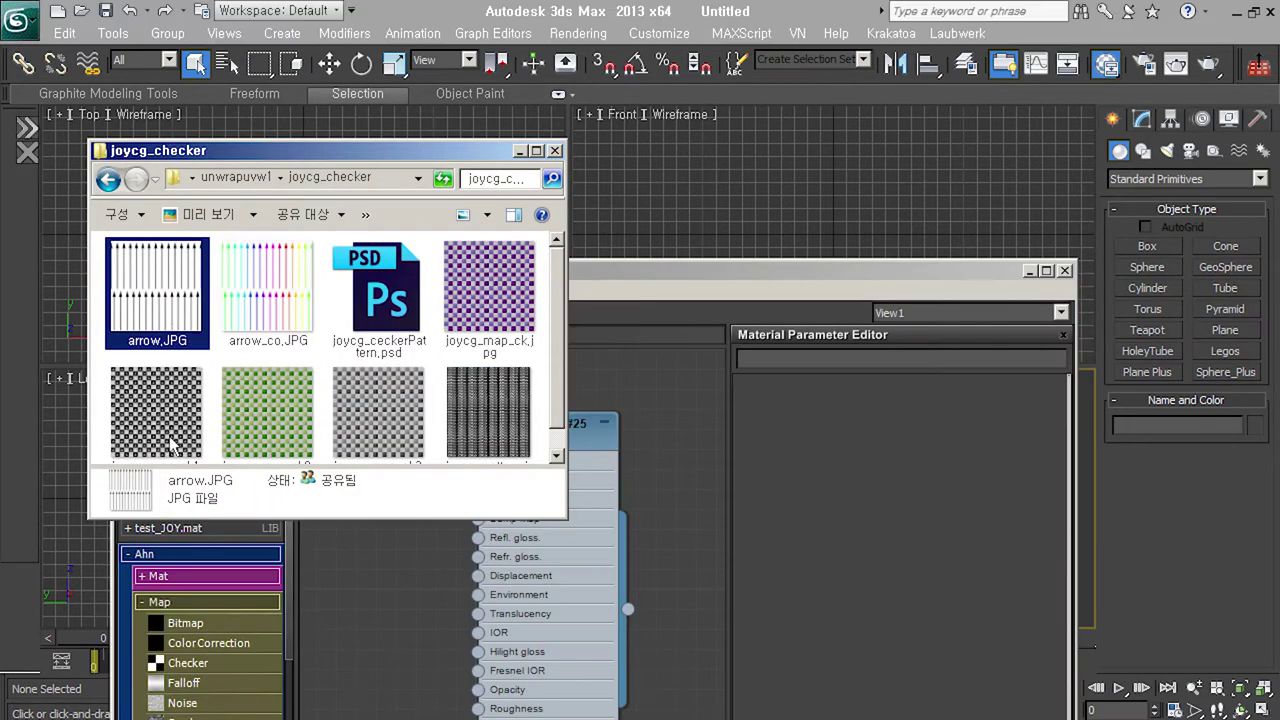
left_click(172, 441)
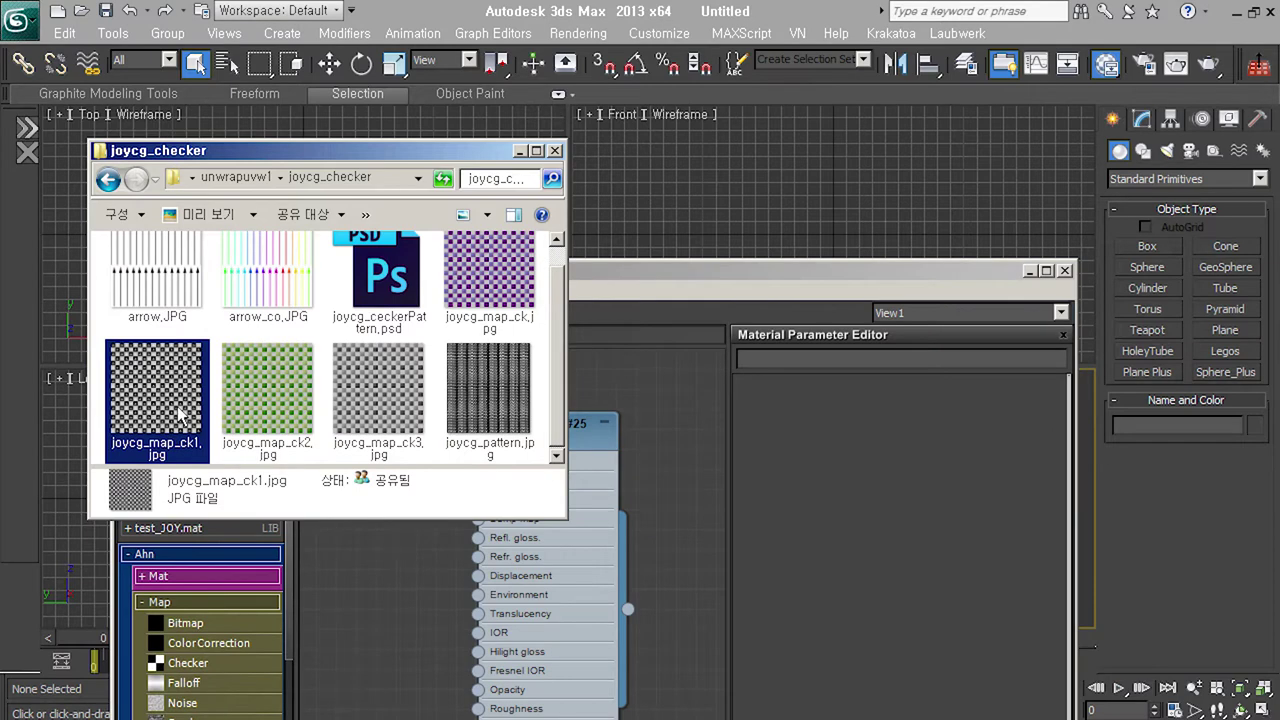
- Enlarge the joycg_checker thumbnails and scroll through the checker images
right_click_drag(180, 413, 172, 402)
key("Escape")
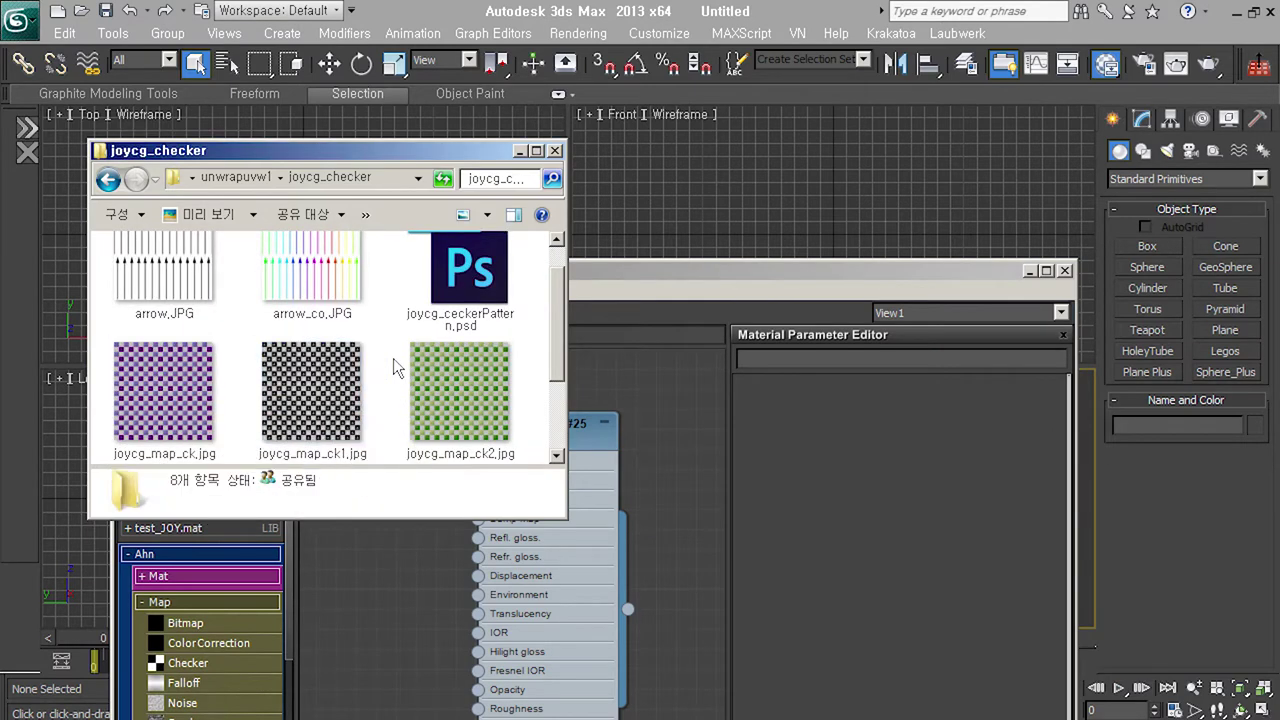
right_click_drag(370, 382, 358, 372)
key("Escape")
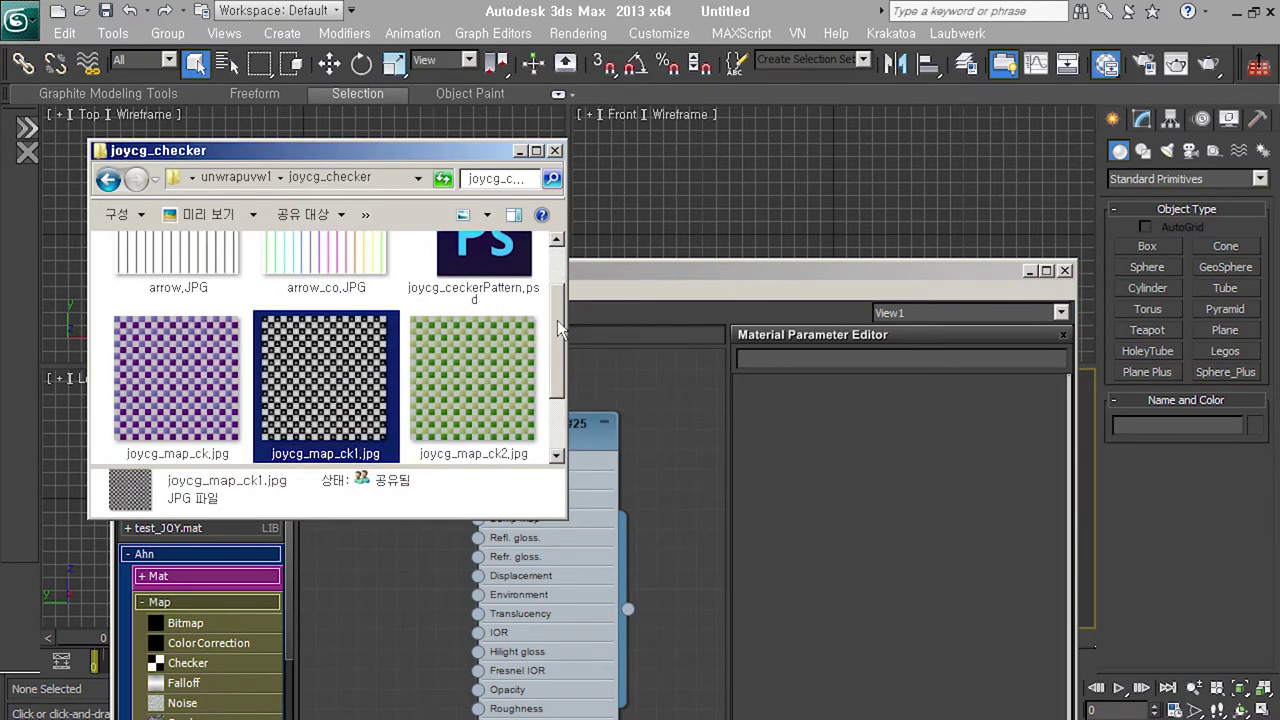
scroll(558, 330, "up", 2, "ctrl")
scroll(558, 330, "down", 1)
scroll(558, 330, "down", 2)
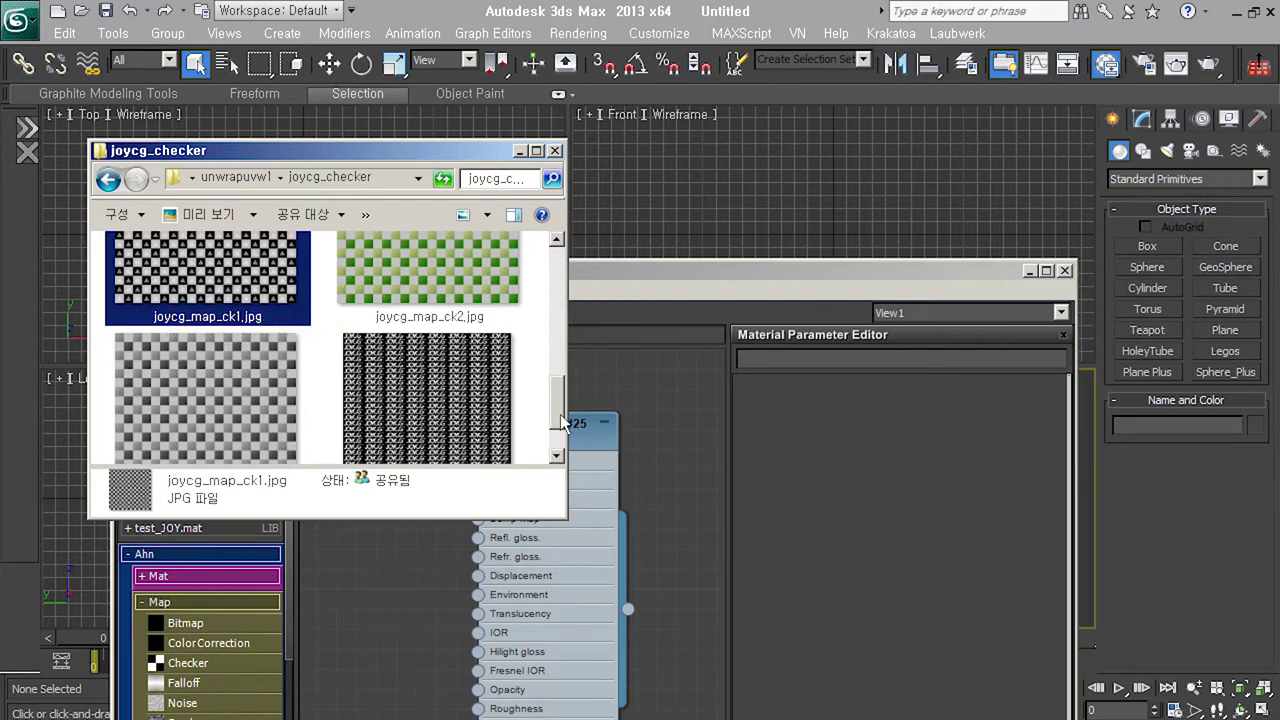
left_click_drag(557, 425, 570, 380)
- Return to unwrapuvw1 and move the Slate Material Editor to the top of the screen
left_click(108, 179)
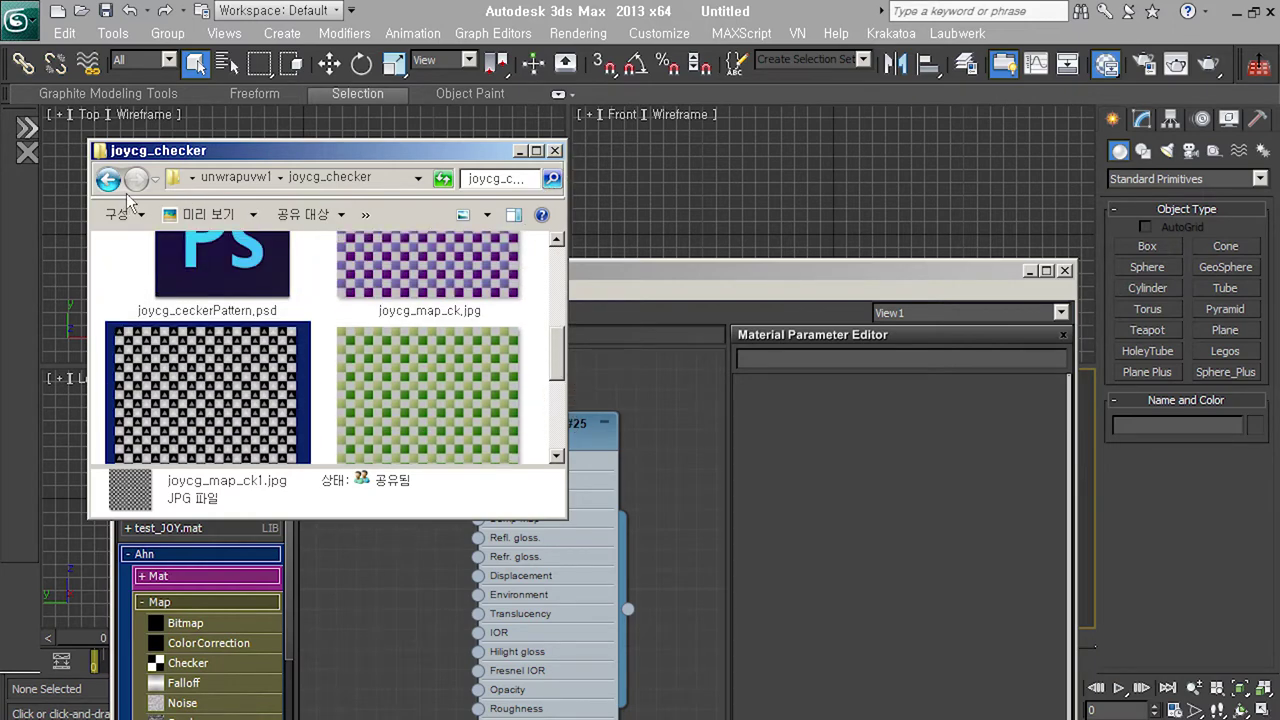
left_click(713, 368)
left_click_drag(719, 272, 719, 14)
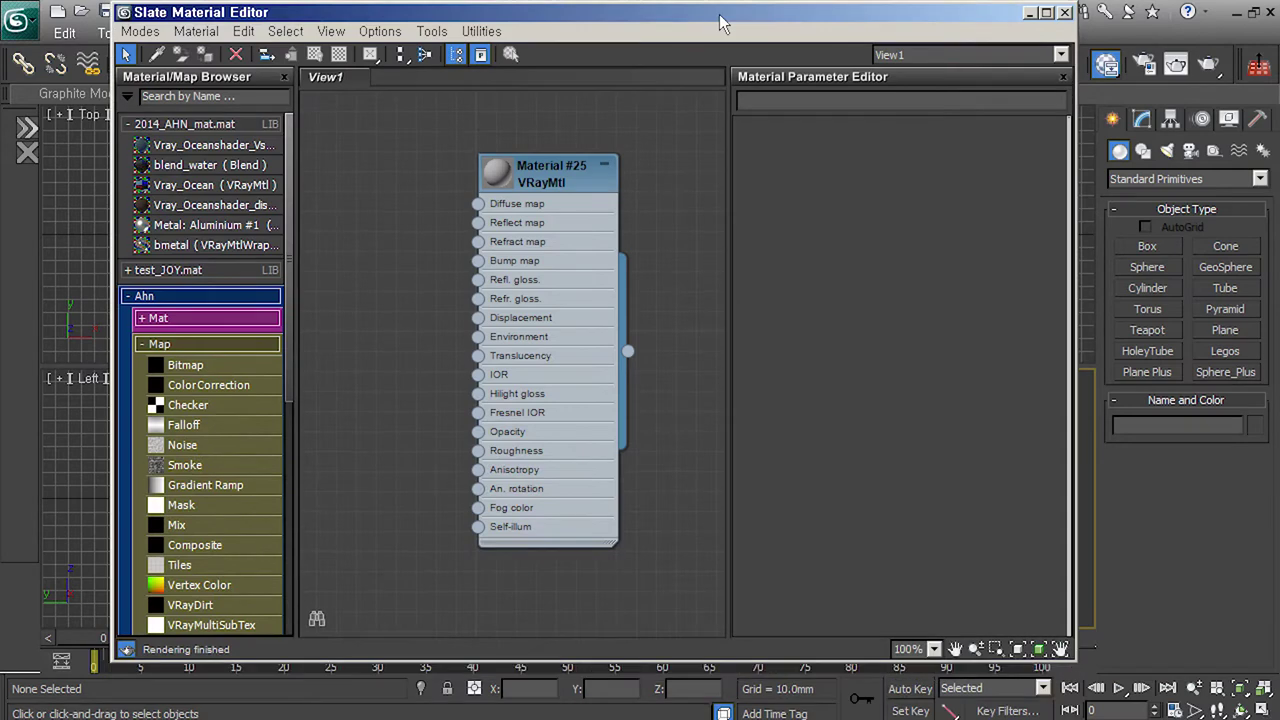
- Wire a Checker map into Material #25's Diffuse and set its U and V tiling to 5
left_click(208, 350)
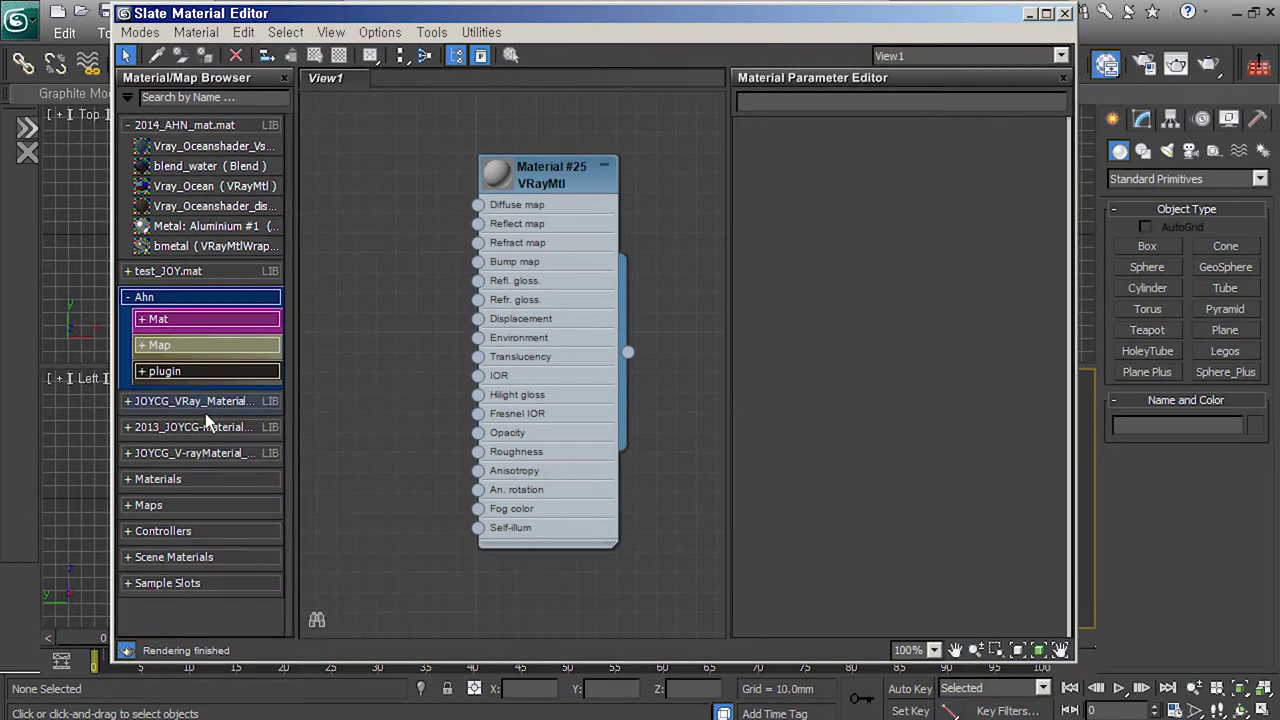
left_click(210, 346)
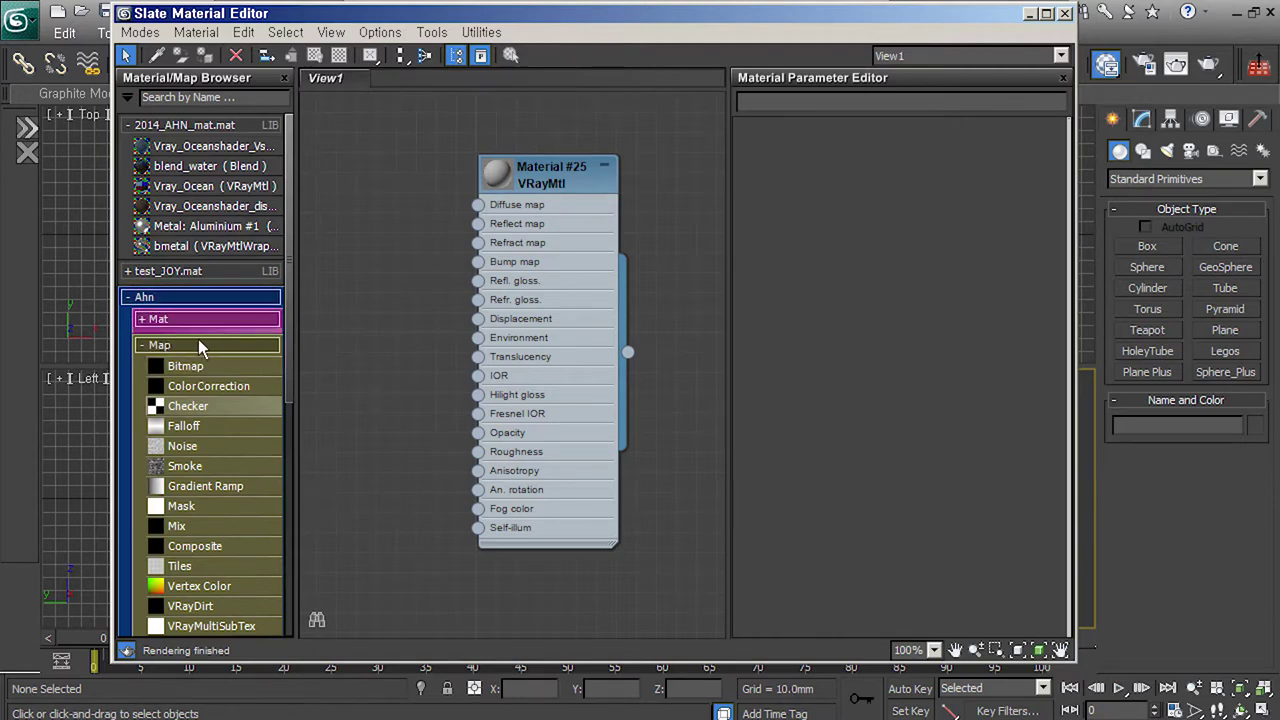
mouse_move(200, 406)
left_mouse_down()
mouse_move(397, 290)
mouse_move(478, 204)
left_mouse_up()
left_click_drag(365, 303, 363, 245)
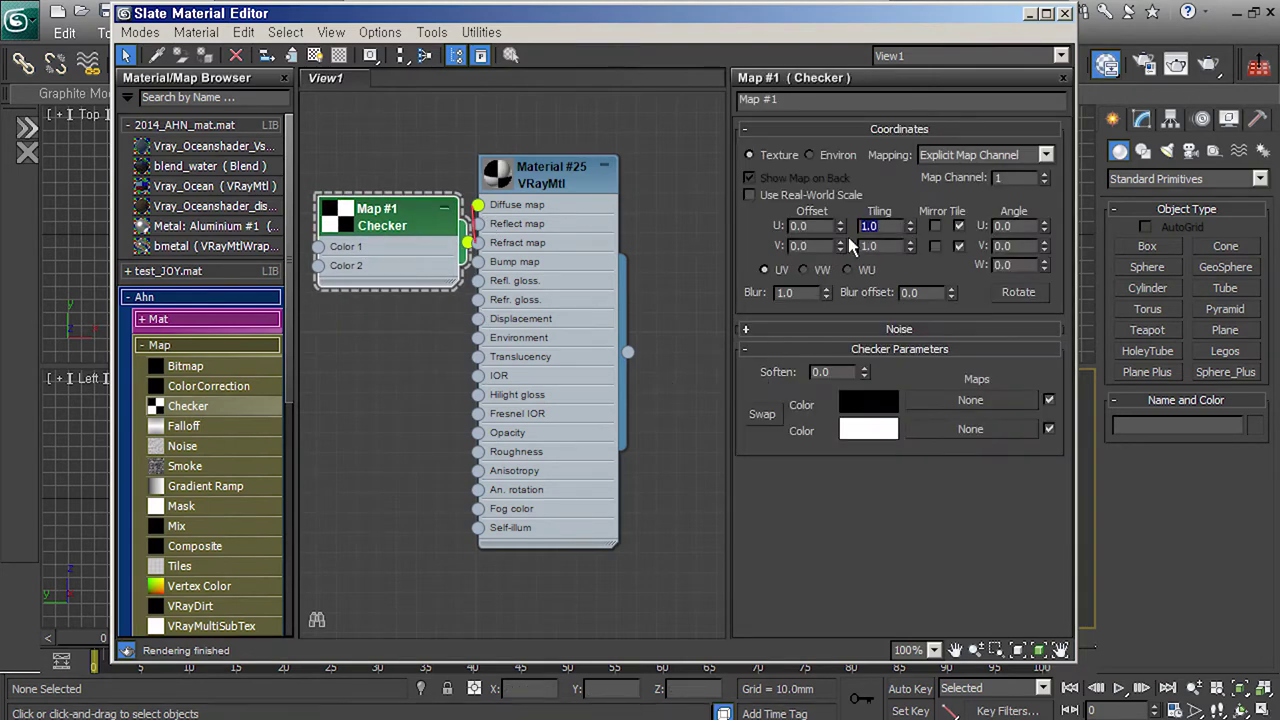
type("5")
key("Tab")
type("5")
key("Return")
- Enlarge the Checker node preview, then minimize the Slate Material Editor
scroll(526, 181, "up", 2)
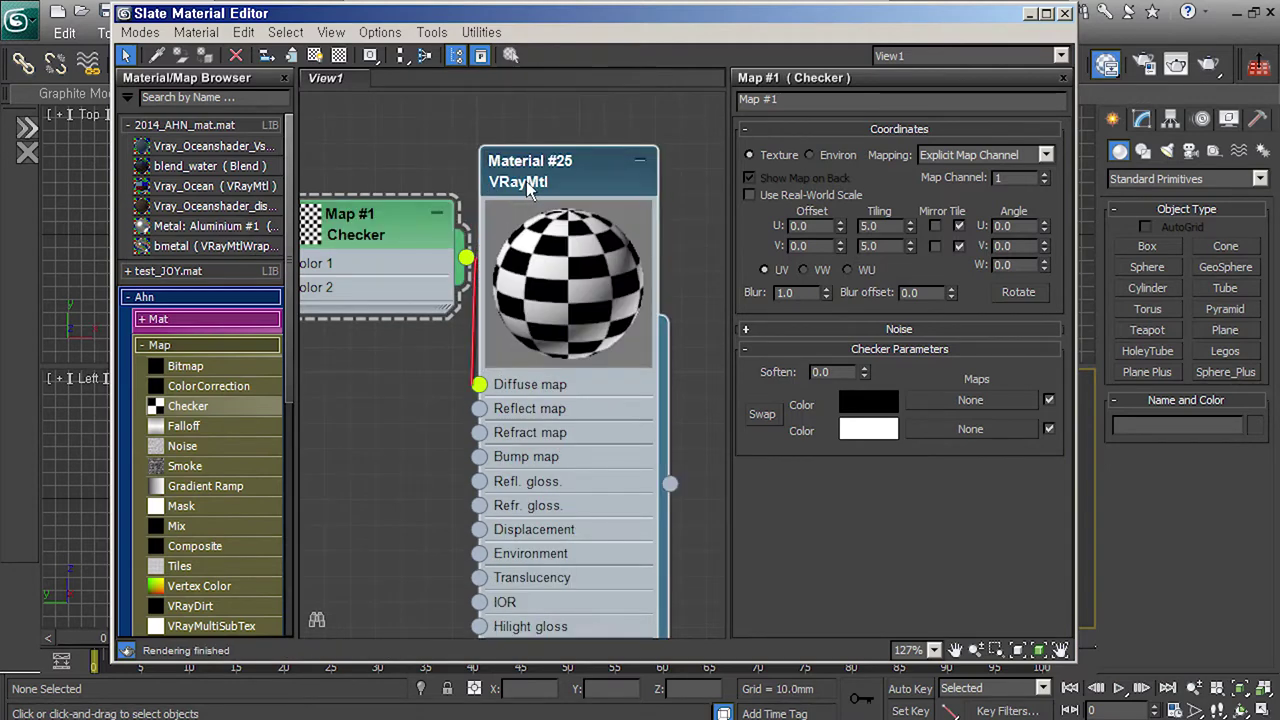
middle_click_drag(316, 238, 436, 288)
double_click(436, 287)
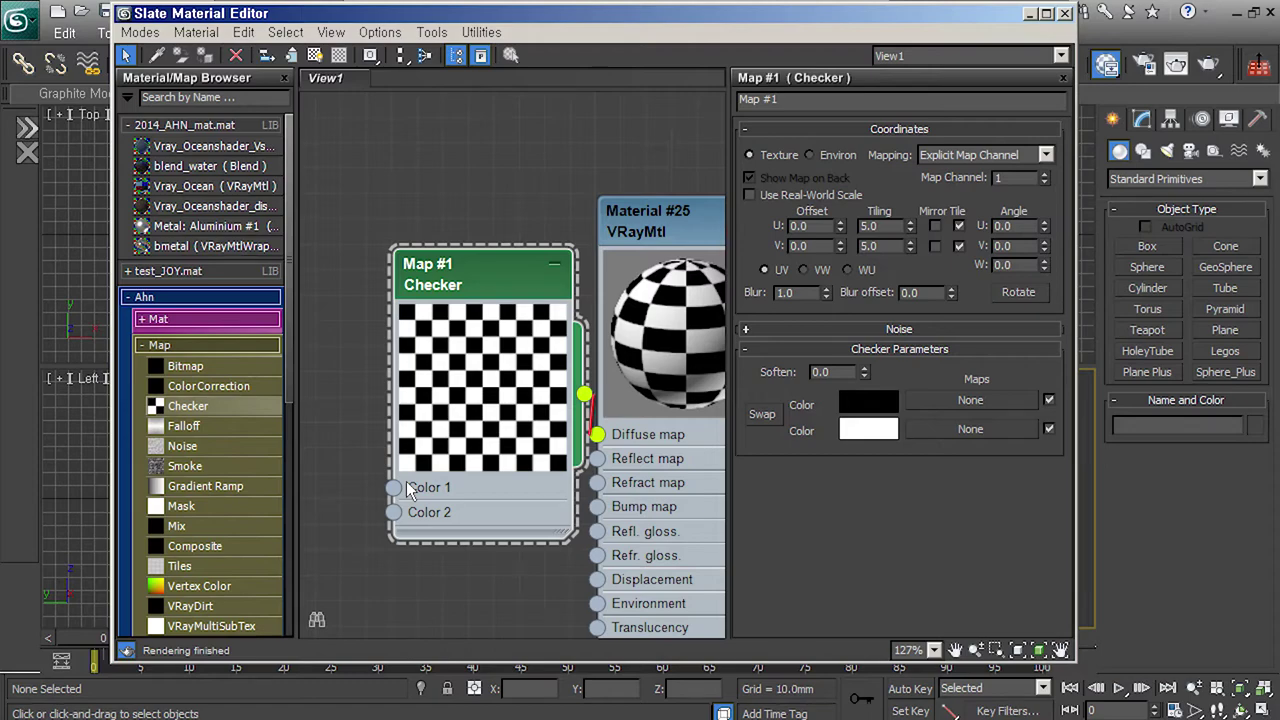
left_click(1029, 13)
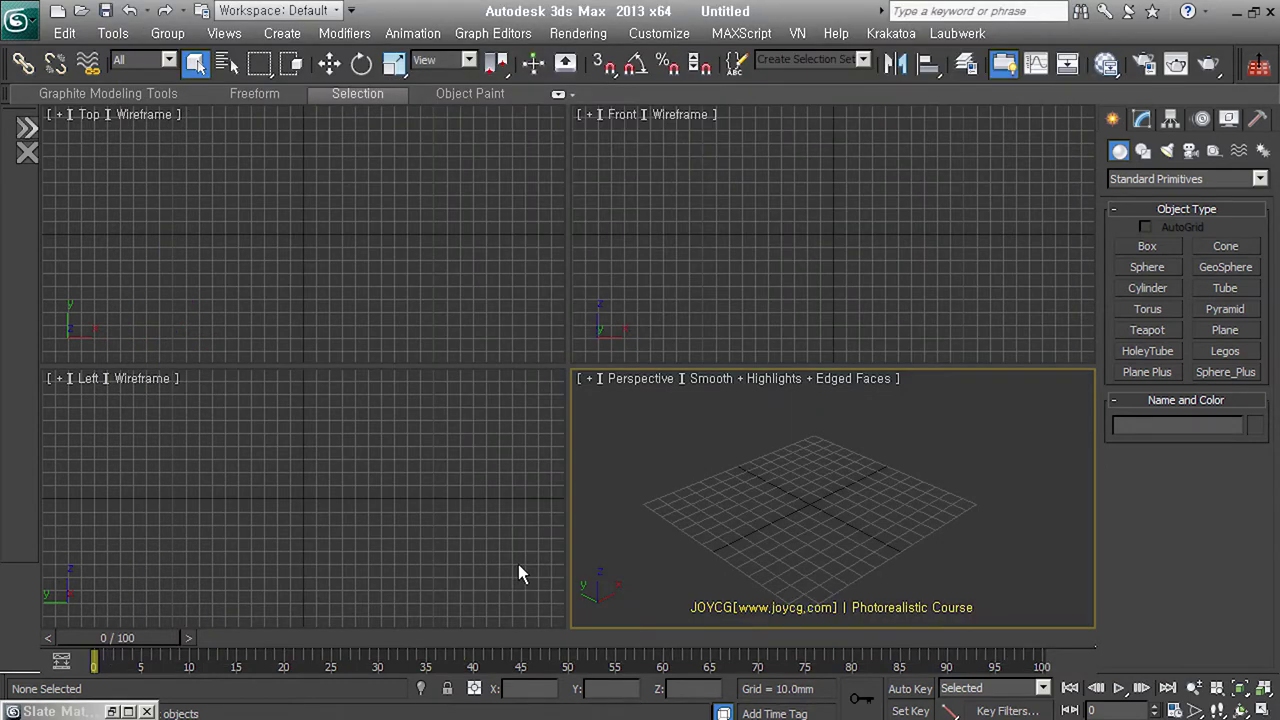
key("alt+Tab")
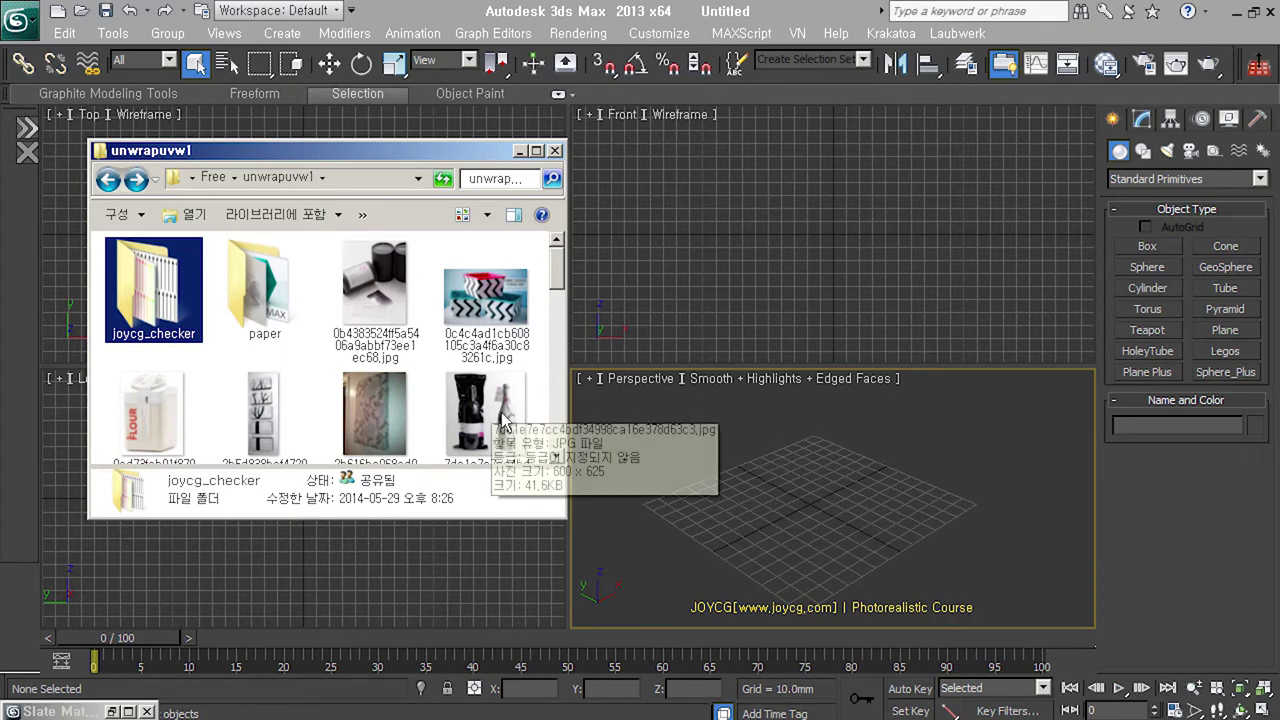
left_click_drag(558, 270, 567, 367)
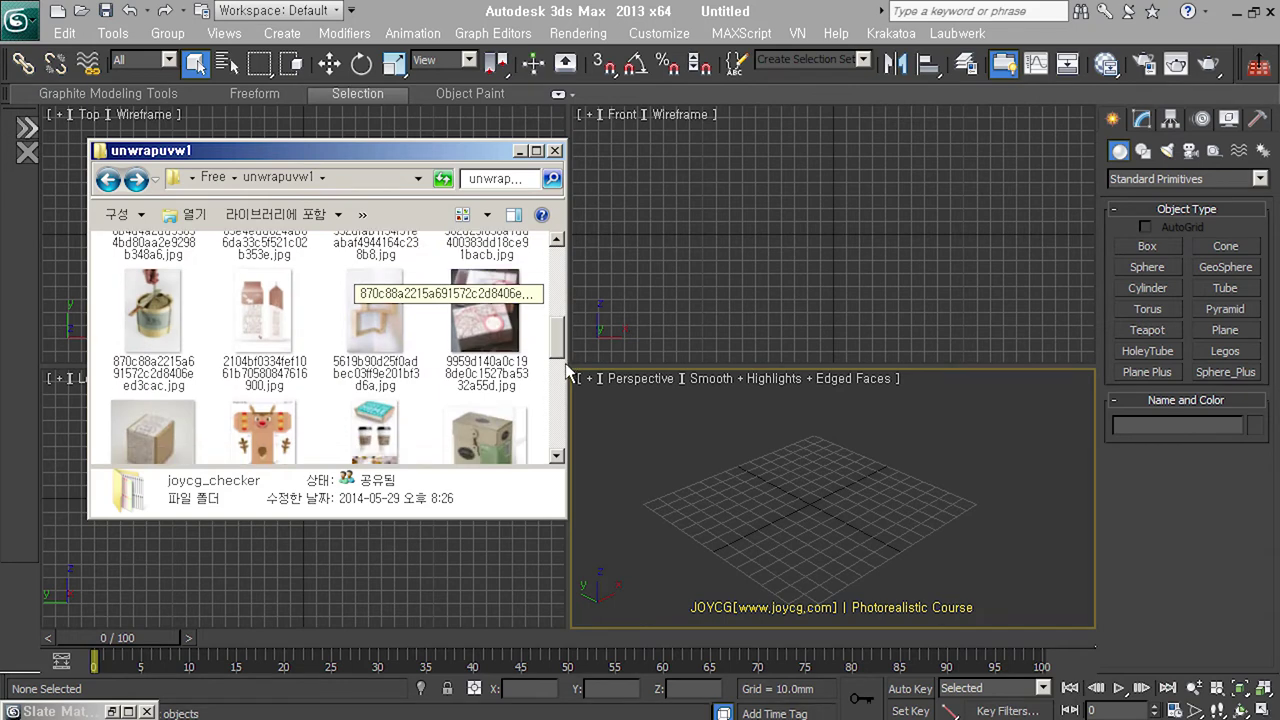
left_click(387, 360)
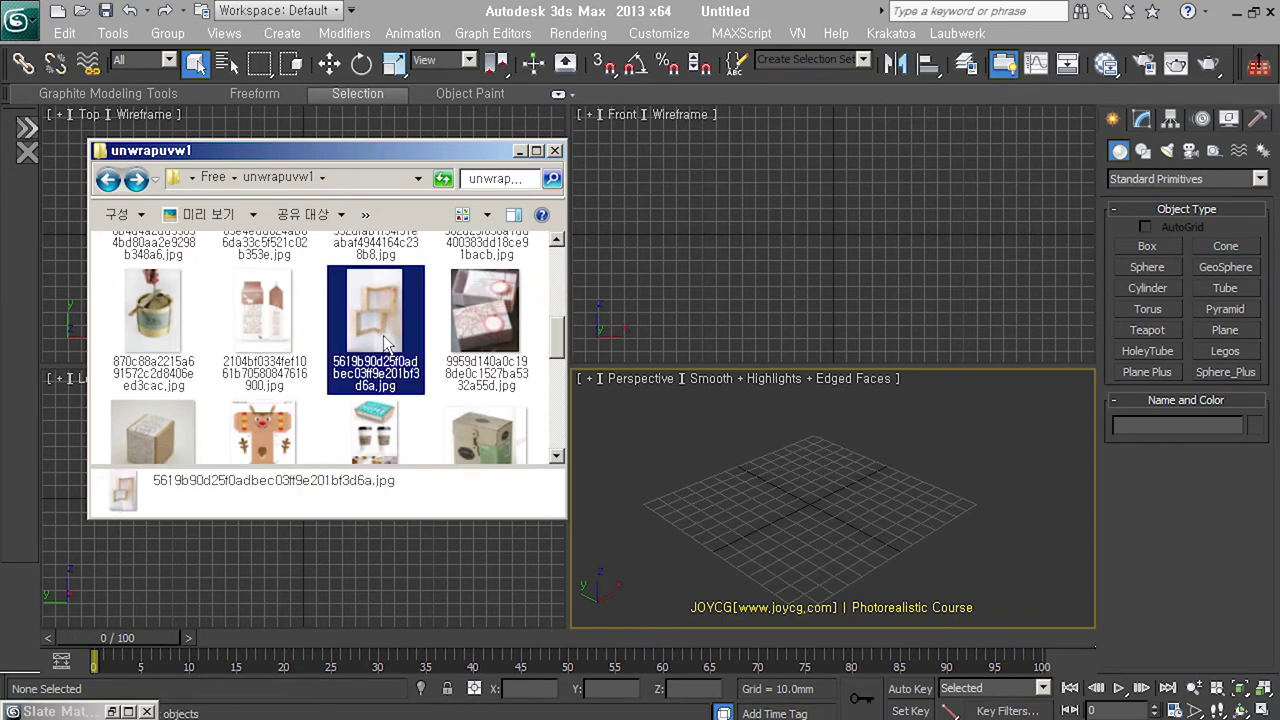
mouse_move(376, 318)
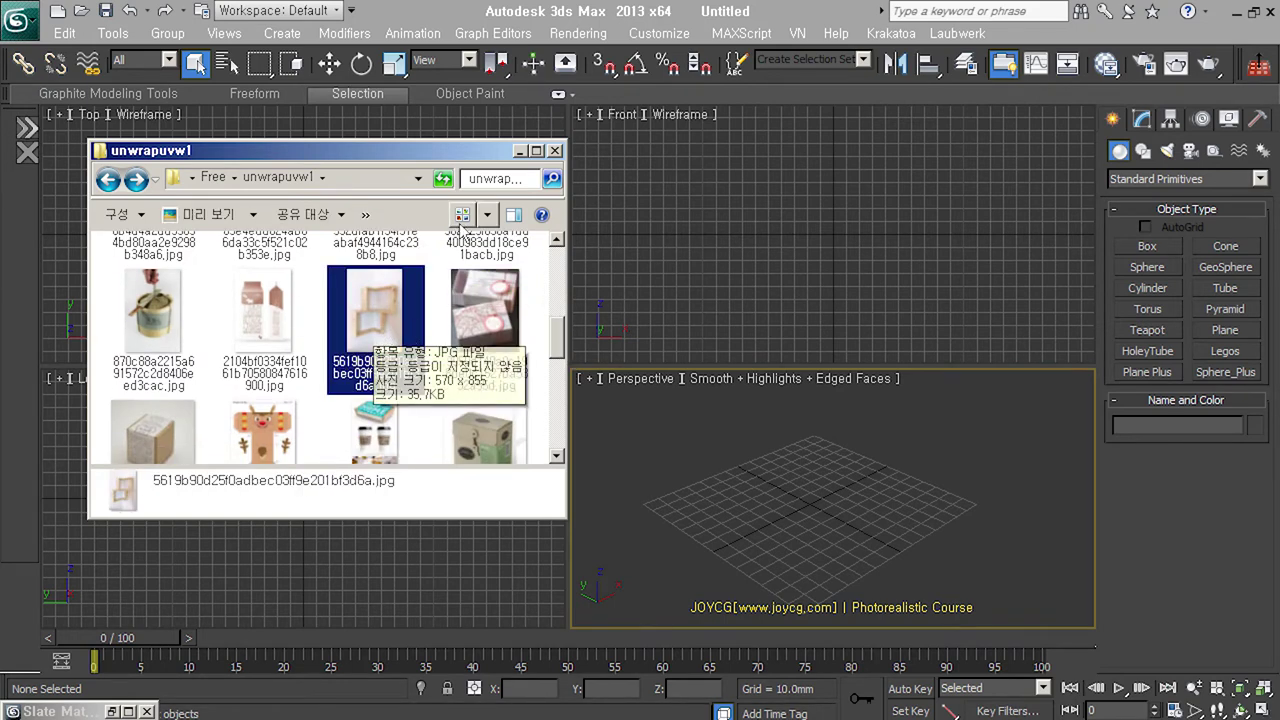
mouse_move(445, 150)
left_mouse_down()
mouse_move(427, 150)
mouse_move(431, 169)
left_mouse_up()
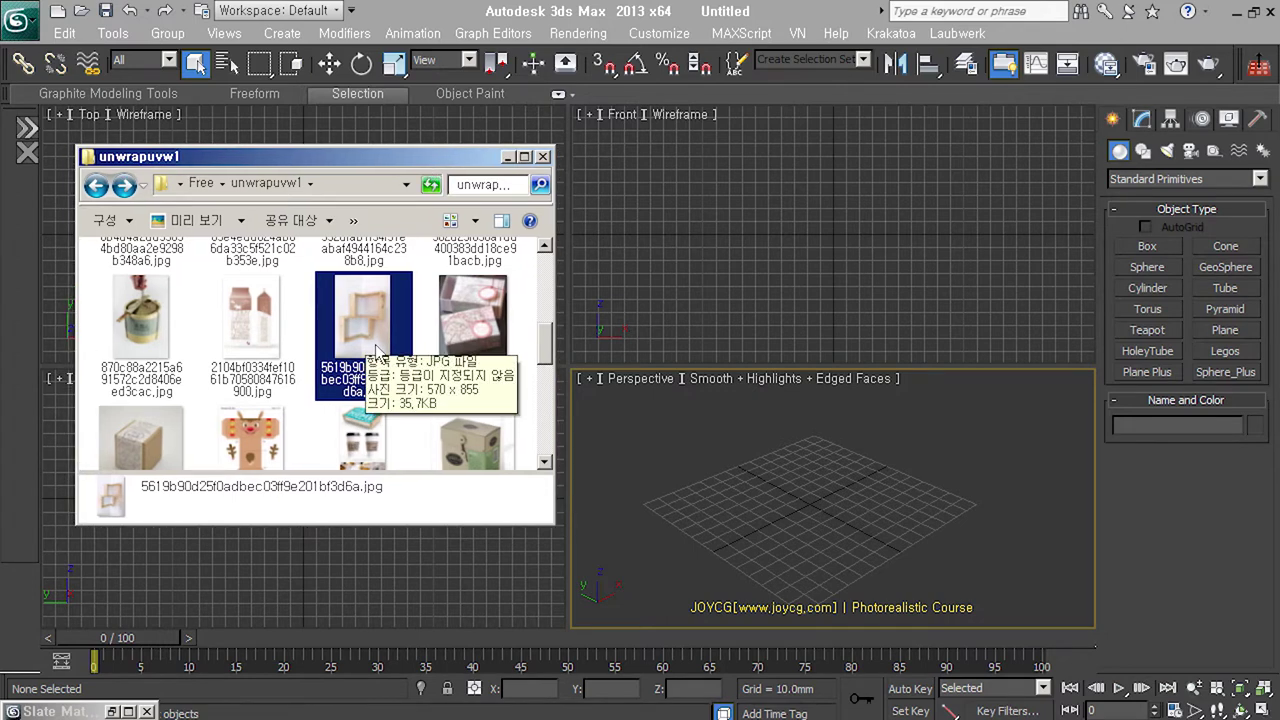
left_click(822, 14)
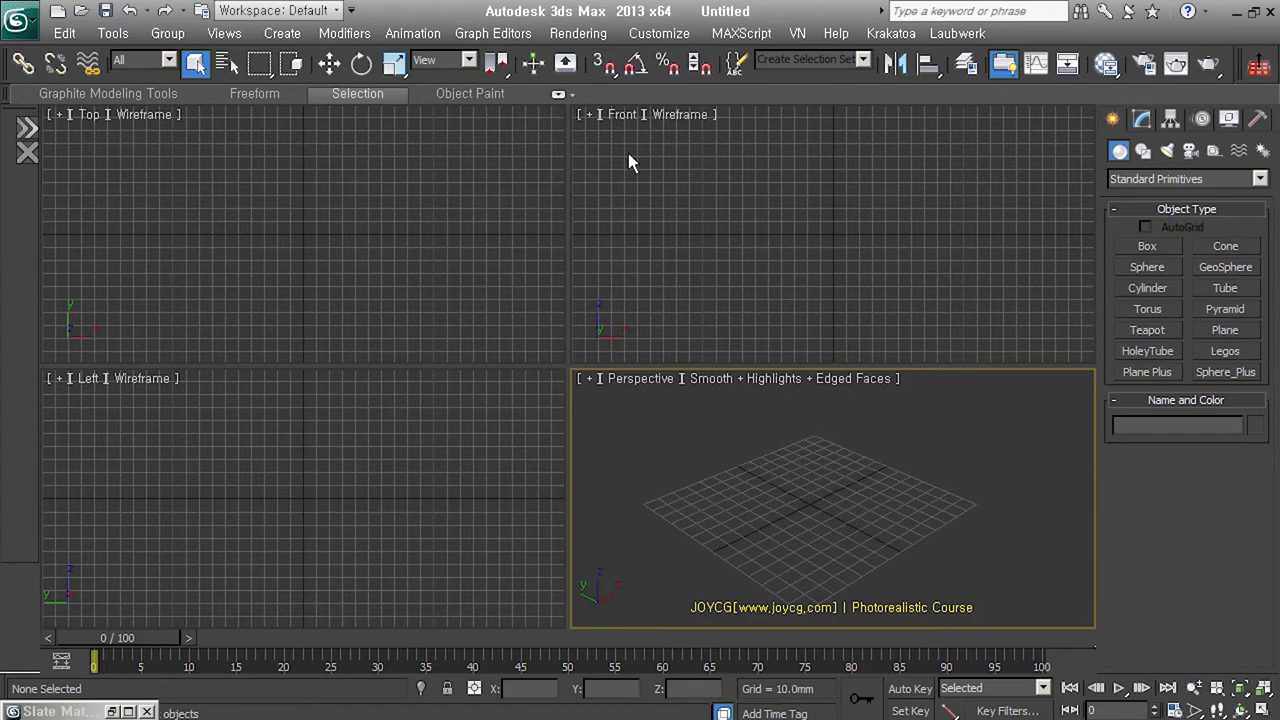
- Open the birch-branch shelf photo from unwrapuvw1 via Rendering > View Image File
left_click(588, 34)
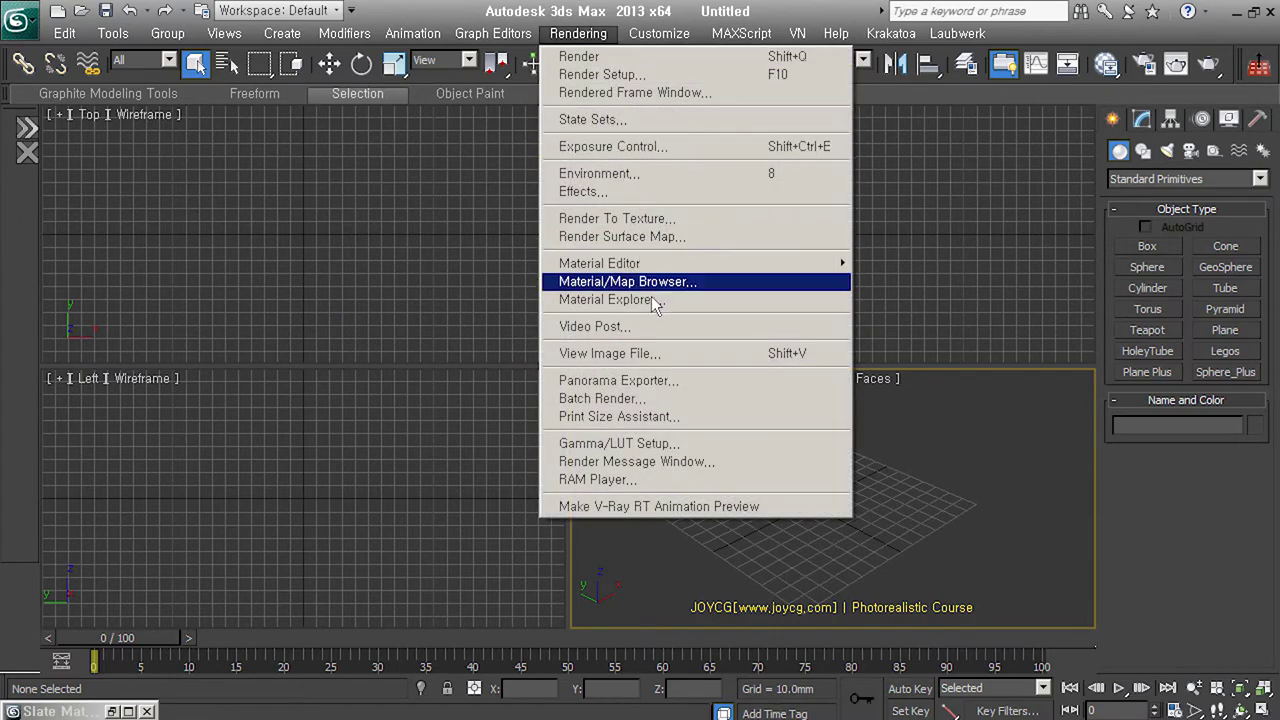
left_click(685, 366)
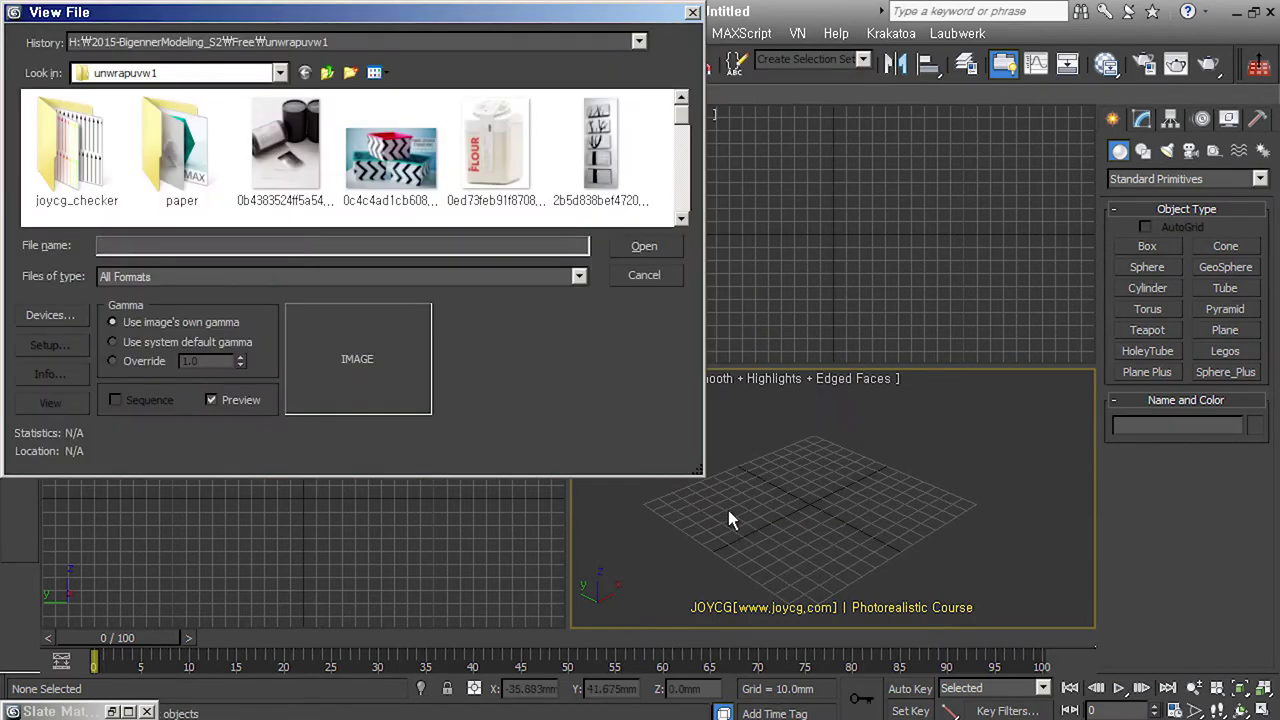
left_click_drag(701, 472, 700, 650)
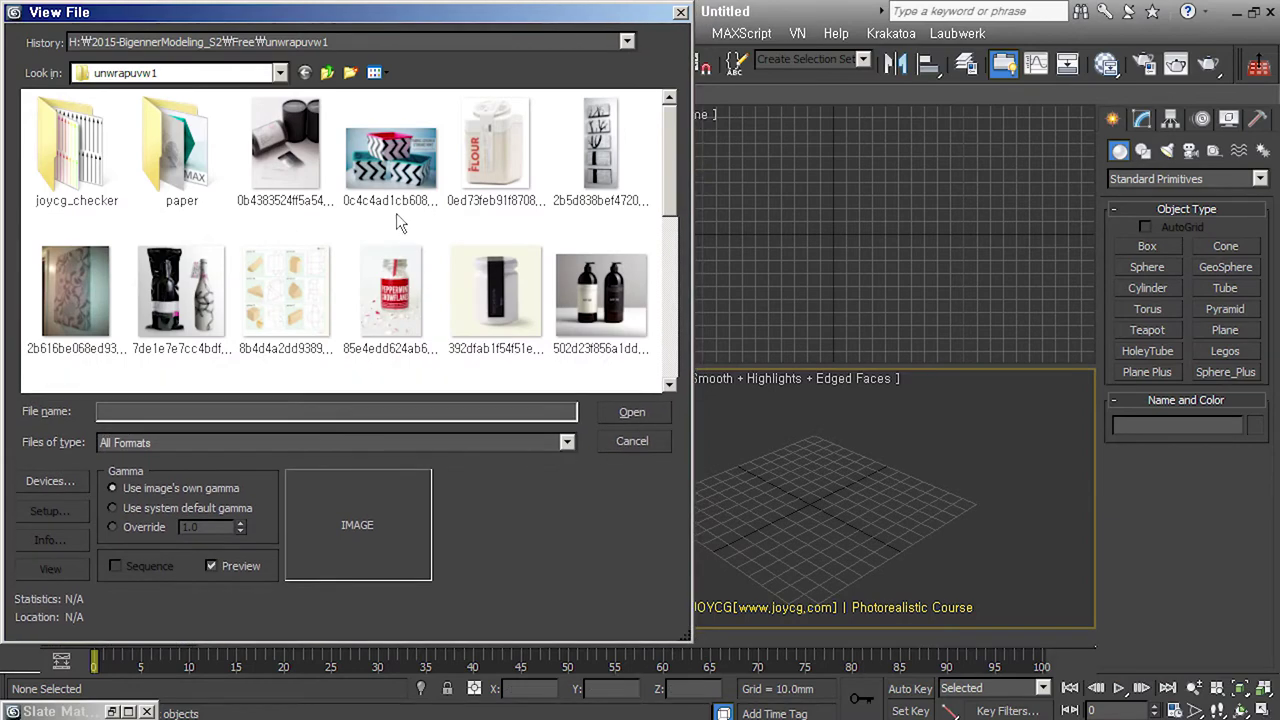
scroll(396, 213, "down", 3)
left_click(497, 325)
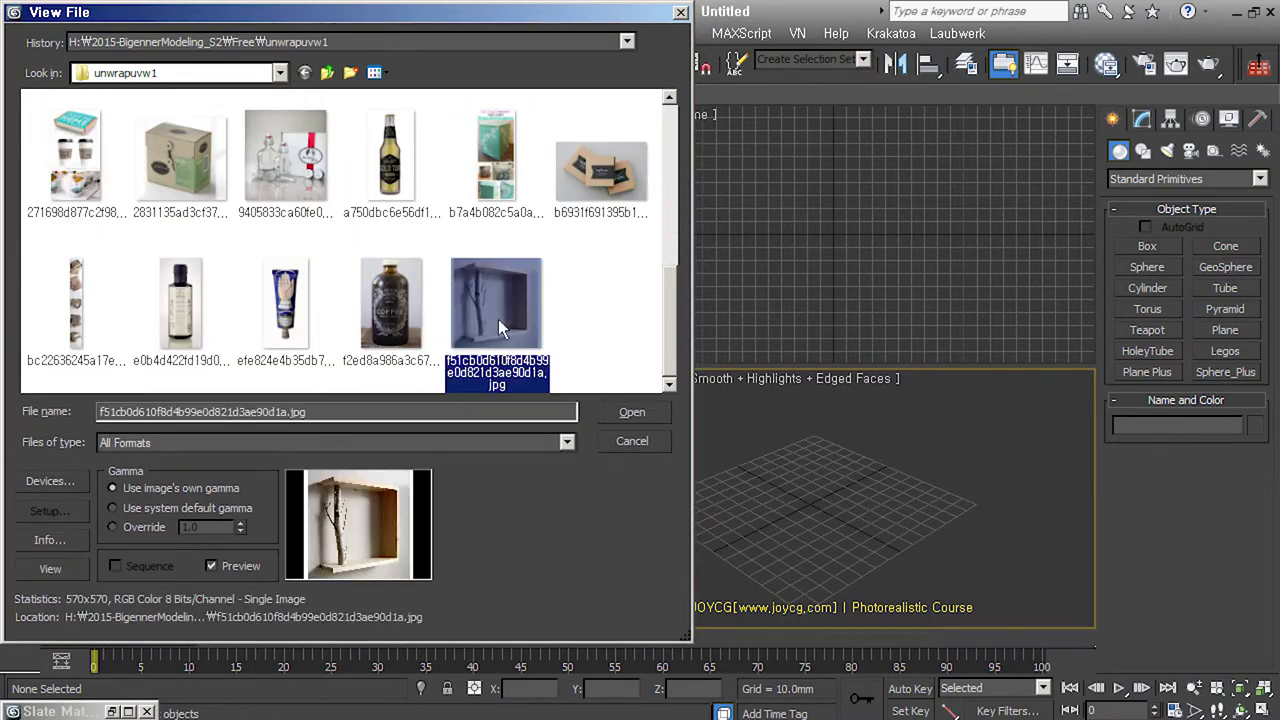
left_click(636, 418)
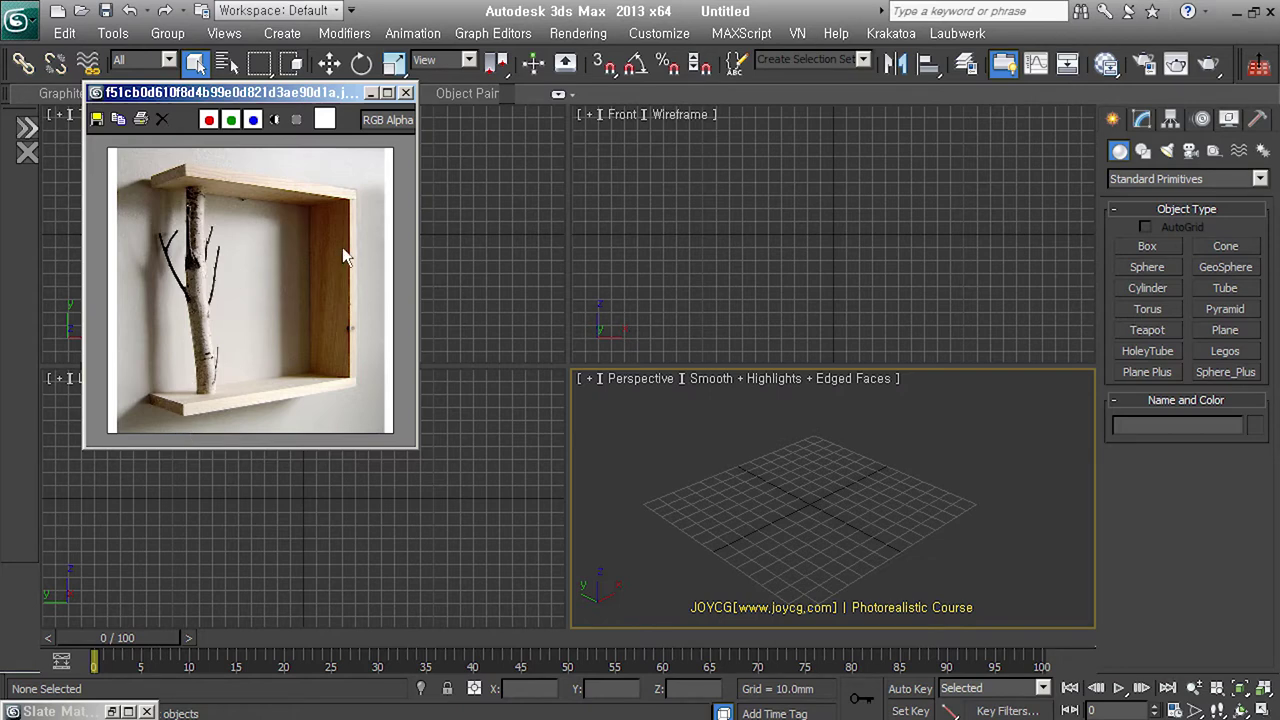
- Draw a thick box in the front view and delete its front, back and side polygons
left_click(1147, 248)
left_click_drag(689, 146, 858, 310)
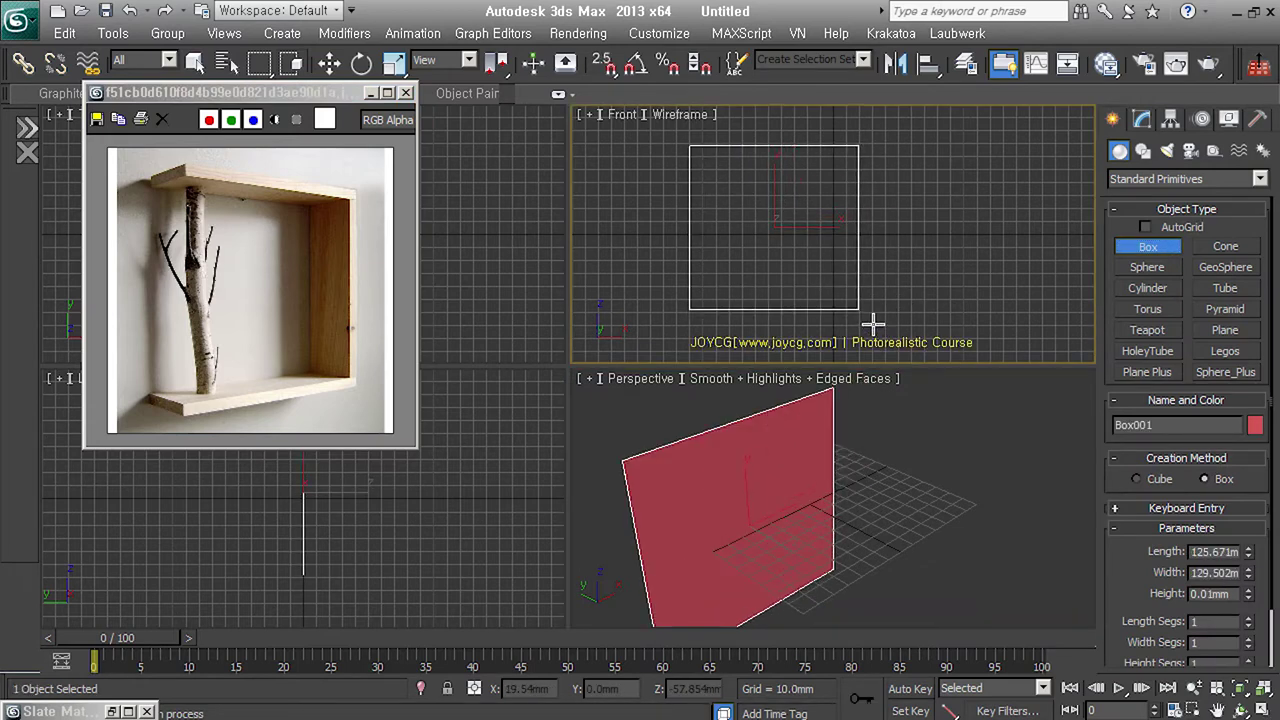
left_click(871, 380)
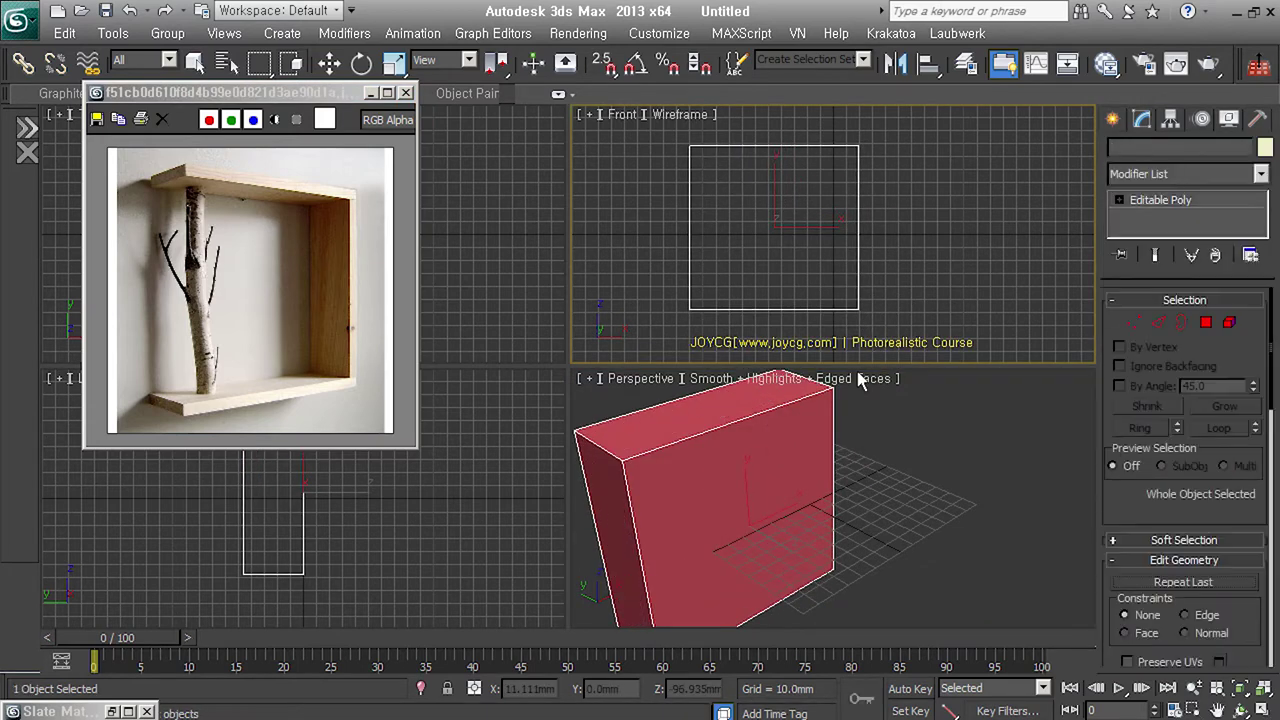
key("4")
middle_click_drag(901, 265, 1012, 262)
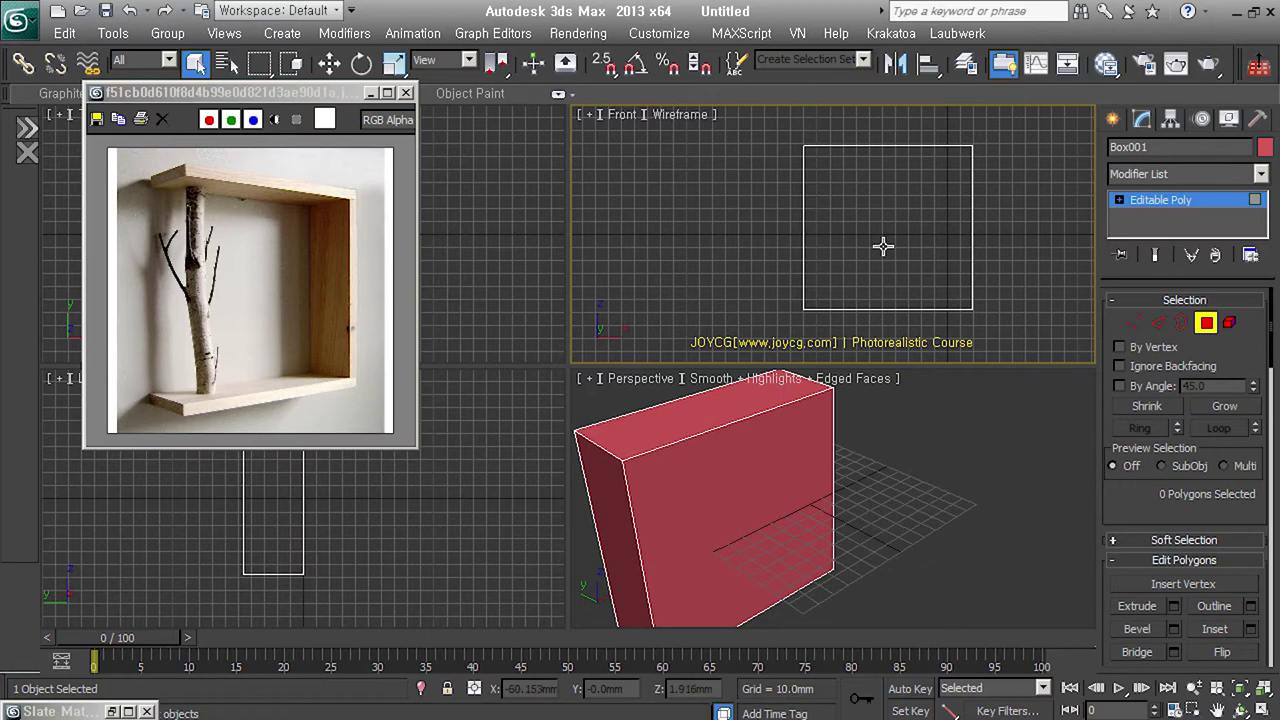
left_click(882, 246)
left_click_drag(815, 227, 767, 212)
key("Delete")
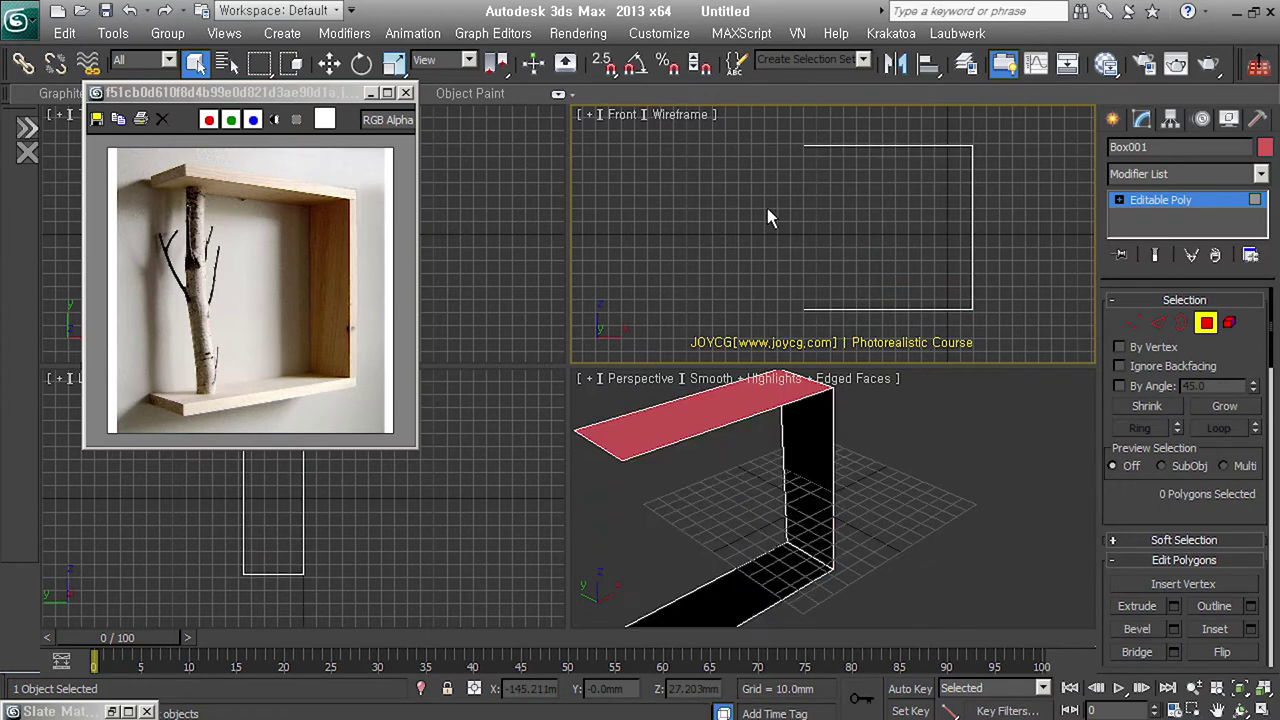
- Detach the right-hand side polygon as its own object and frame the shelf in perspective
left_click(973, 214)
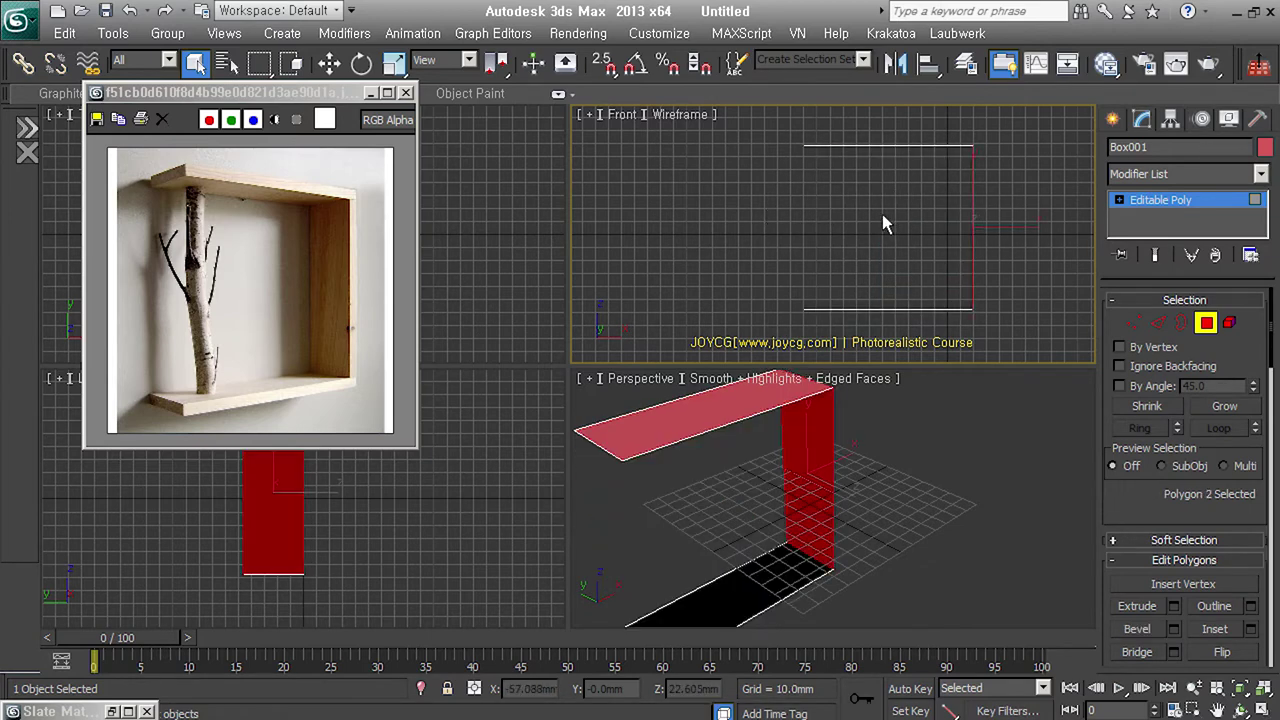
key("Return")
key("4")
middle_click(980, 451)
key("z")
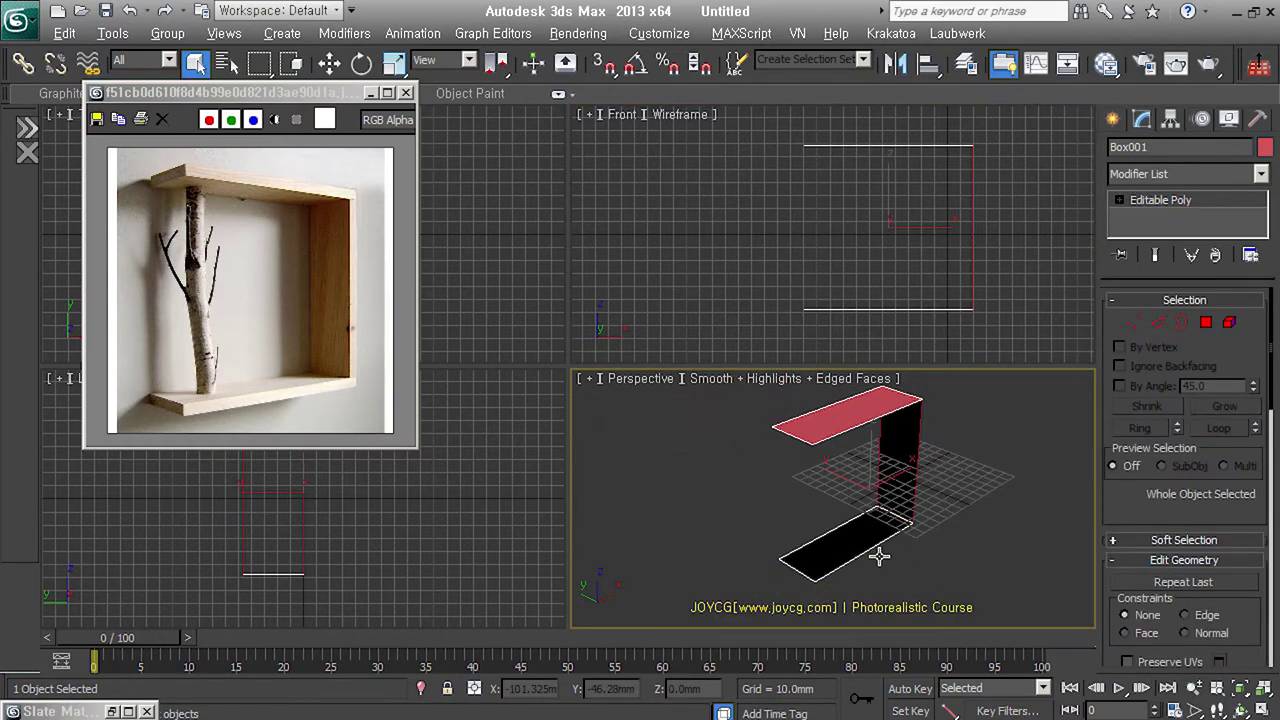
- Slide the top and bottom planks against the side panel, then select the panel
right_click(871, 540)
left_click(880, 418)
mouse_move(848, 515)
left_mouse_down()
mouse_move(781, 475)
mouse_move(908, 463)
left_mouse_up()
left_click(928, 463)
left_click(916, 482)
key("F5")
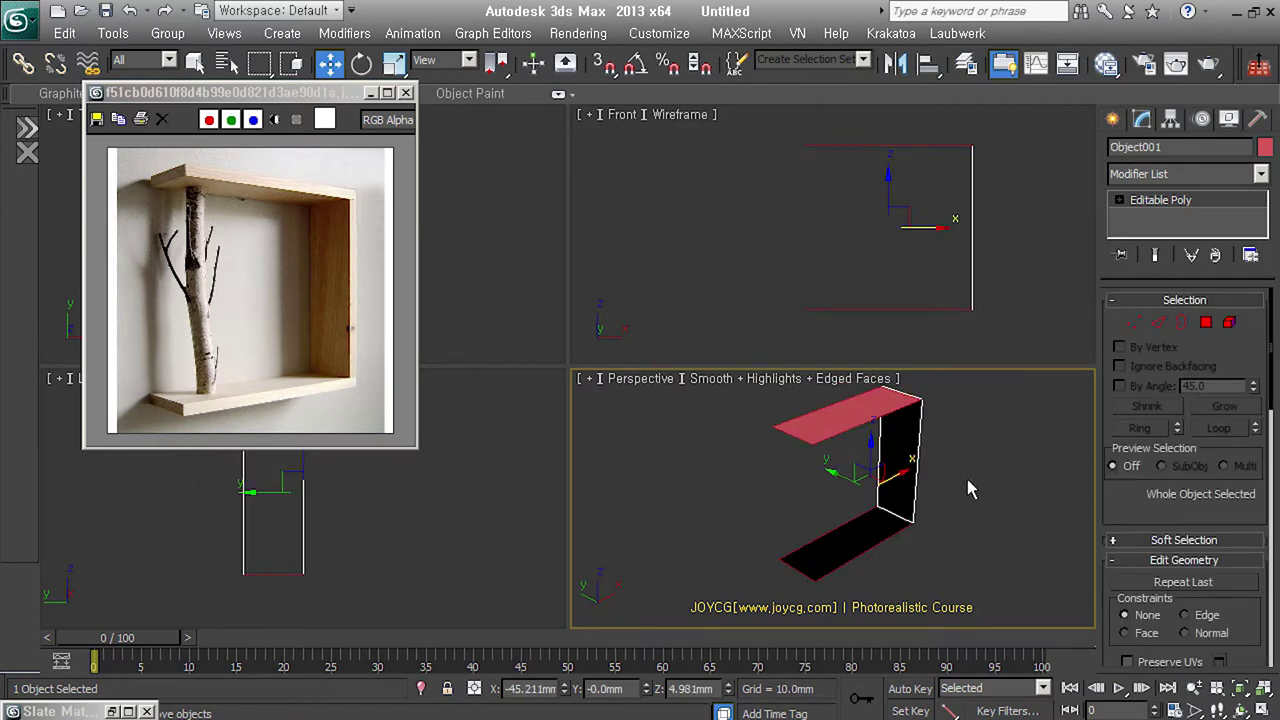
- Thin the side panel's Shell, then give the top and bottom planks a Shell with 5 mm outer amount
key("s")
left_click_drag(1250, 327, 1255, 370)
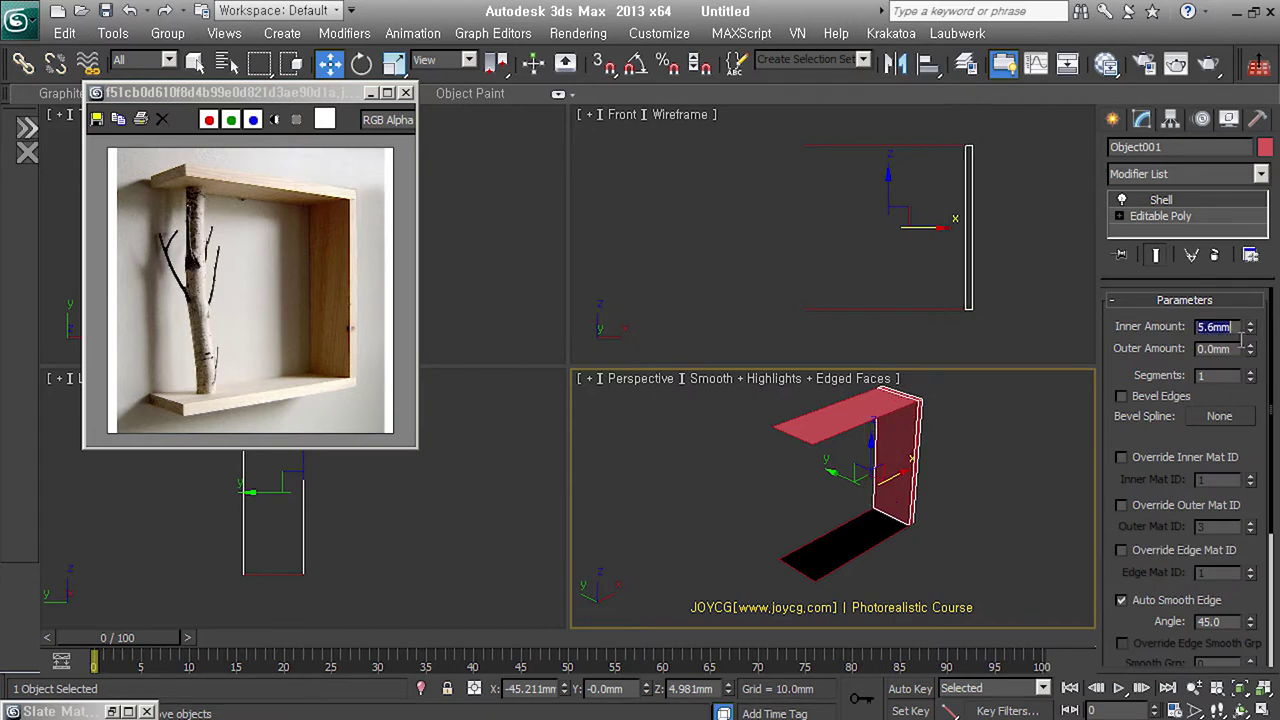
left_click(855, 435)
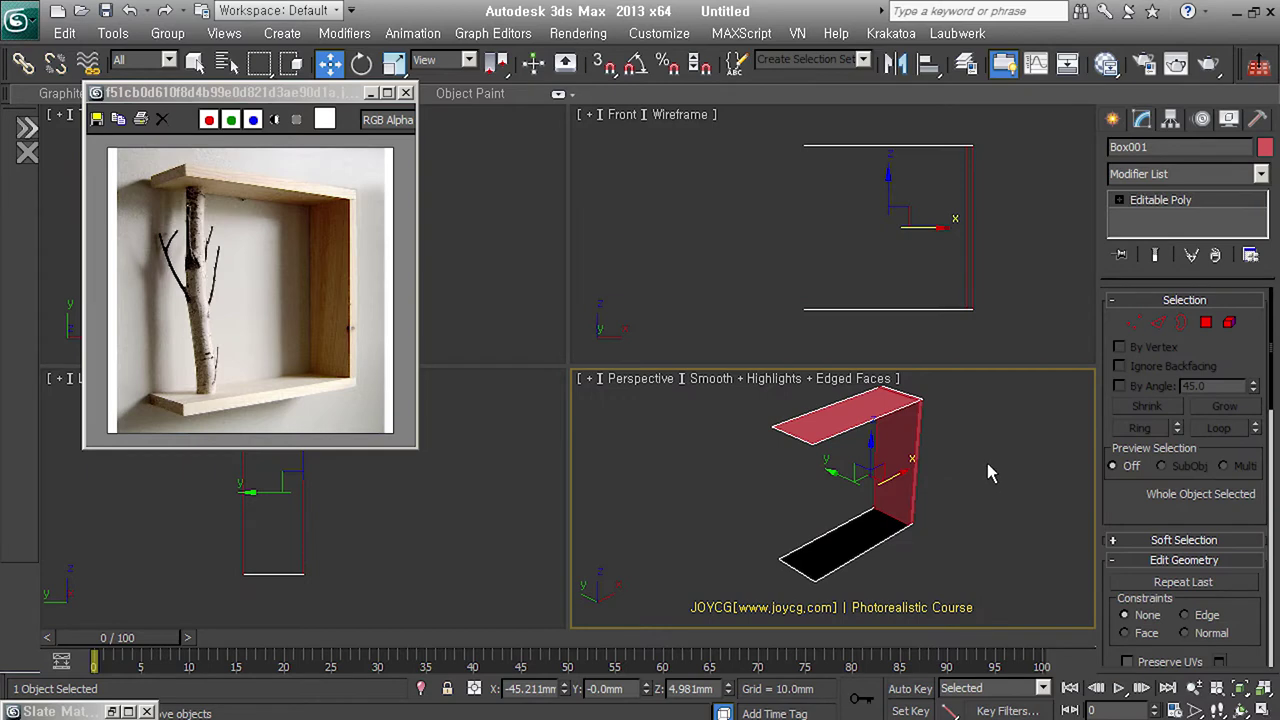
key("s")
double_click(1214, 348)
type("5")
key("Return")
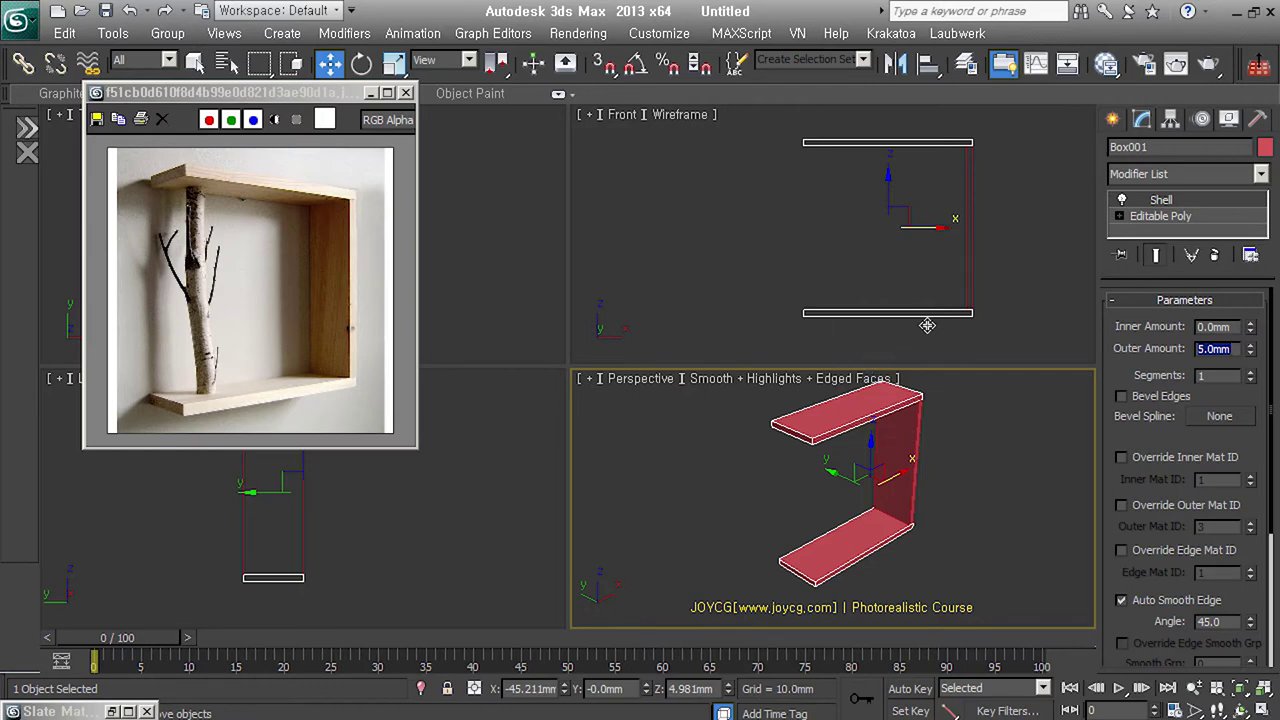
- Reselect the side panel, switch the view to orthographic and reframe the shelf
left_click(986, 334)
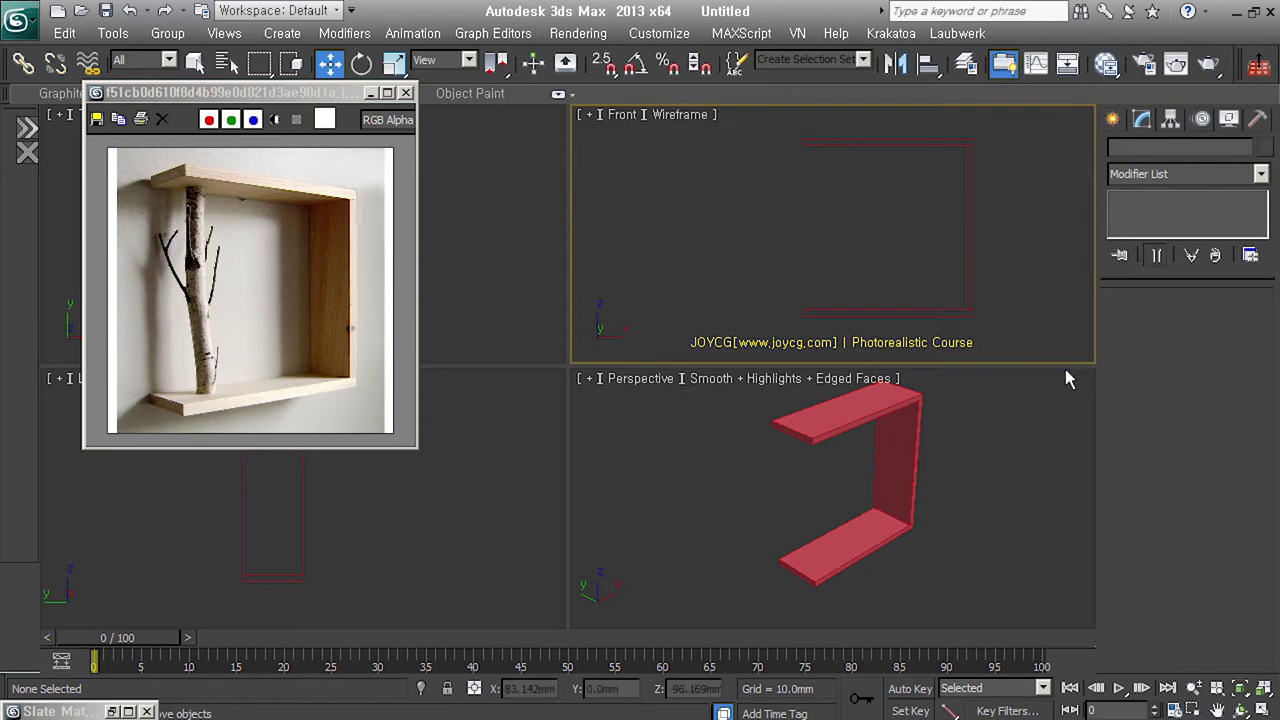
left_click(900, 480)
key("u")
middle_click_drag(958, 514, 912, 456, "alt")
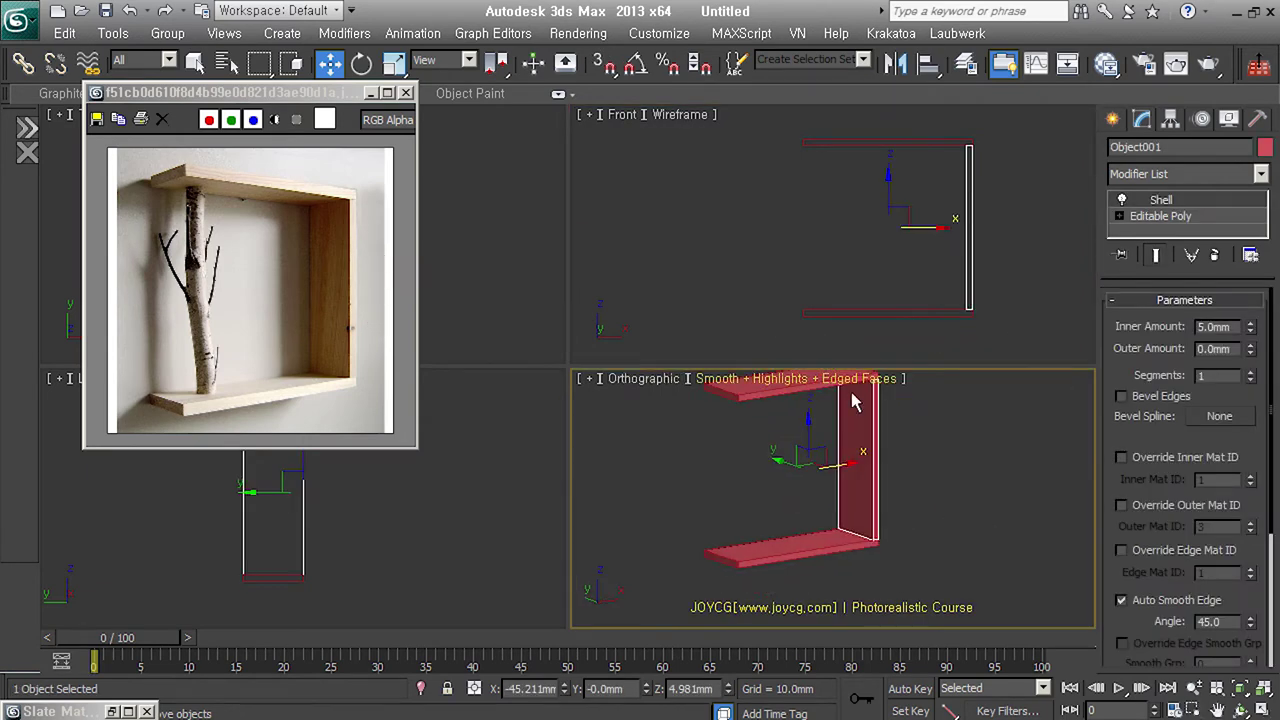
left_click_drag(584, 357, 555, 280)
middle_click_drag(817, 426, 870, 468)
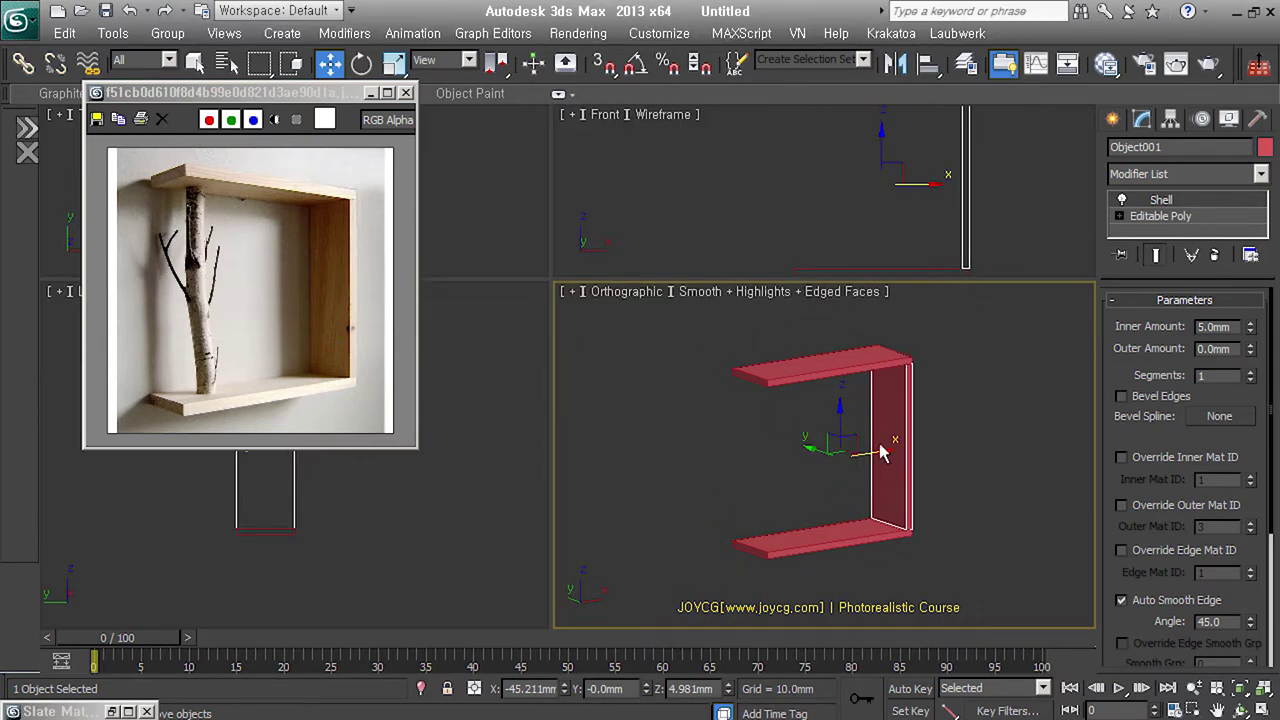
- Add a Box-mode UVW Map to the side panel with 50 mm length, width and height
key("u")
left_click(1170, 414)
double_click(1198, 477)
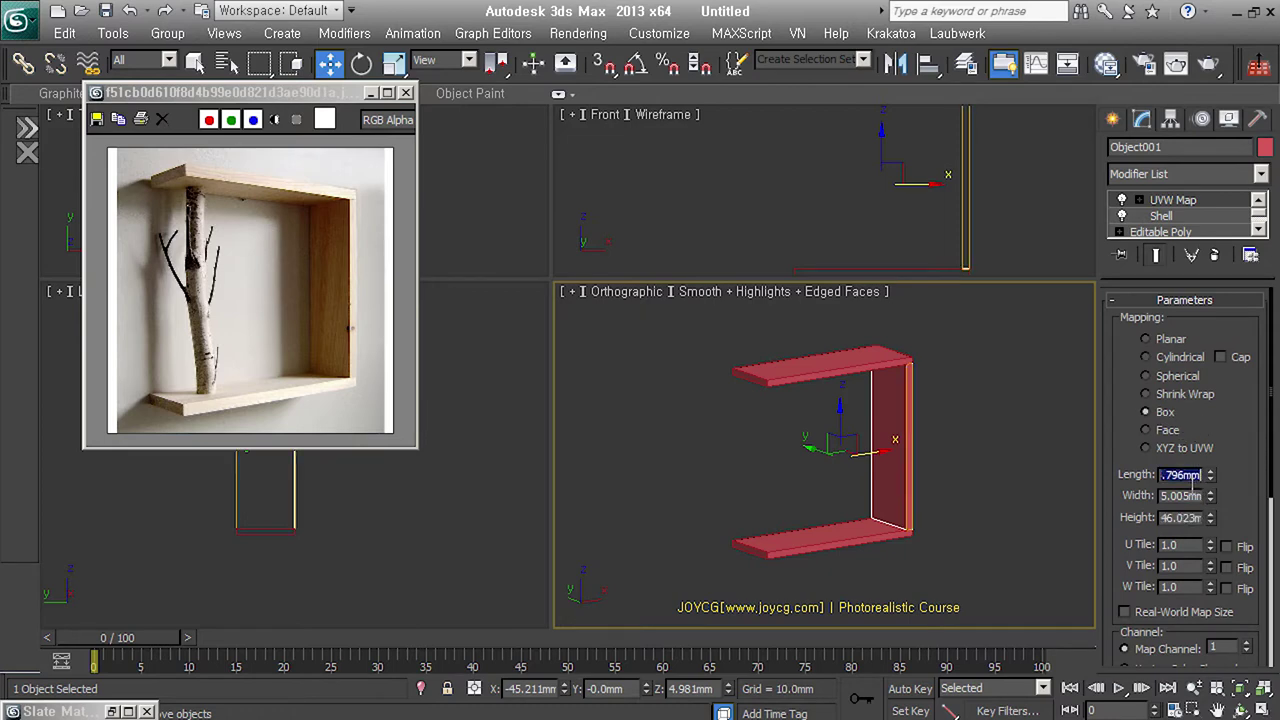
type("50")
key("Tab")
type("50")
key("Tab")
type("50")
key("Return")
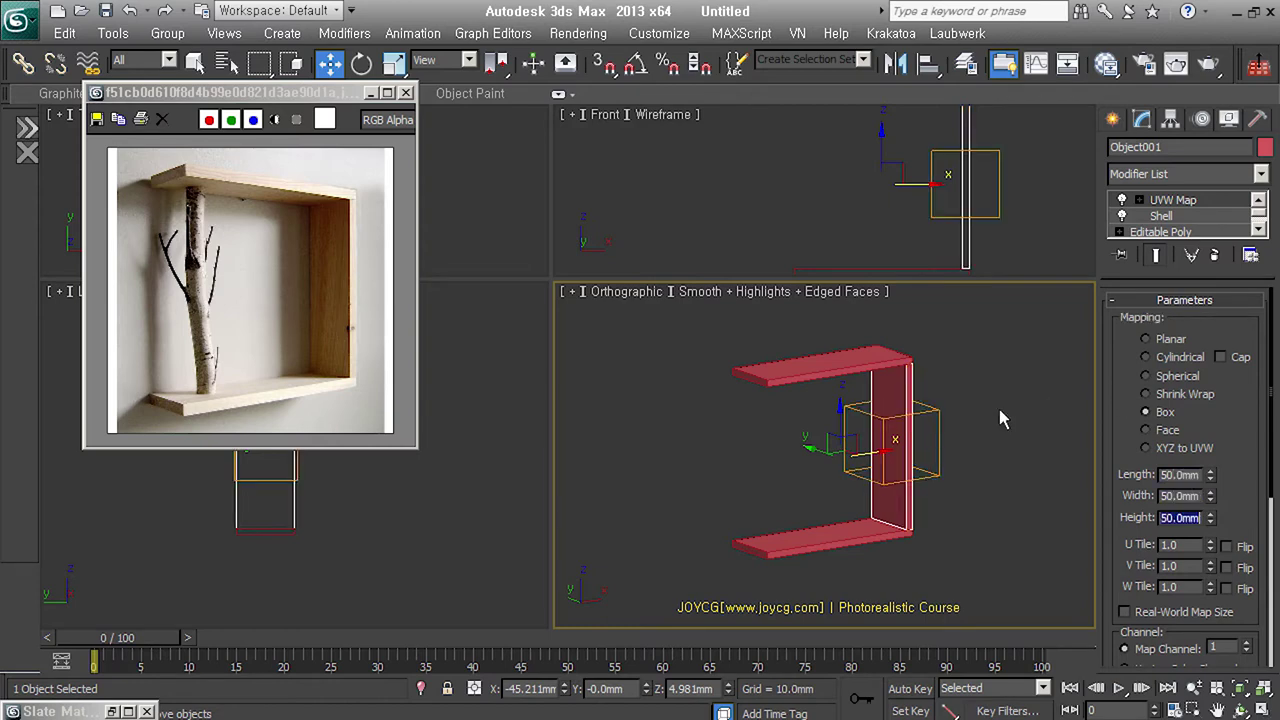
scroll(948, 452, "up", 3)
middle_click_drag(949, 446, 965, 436)
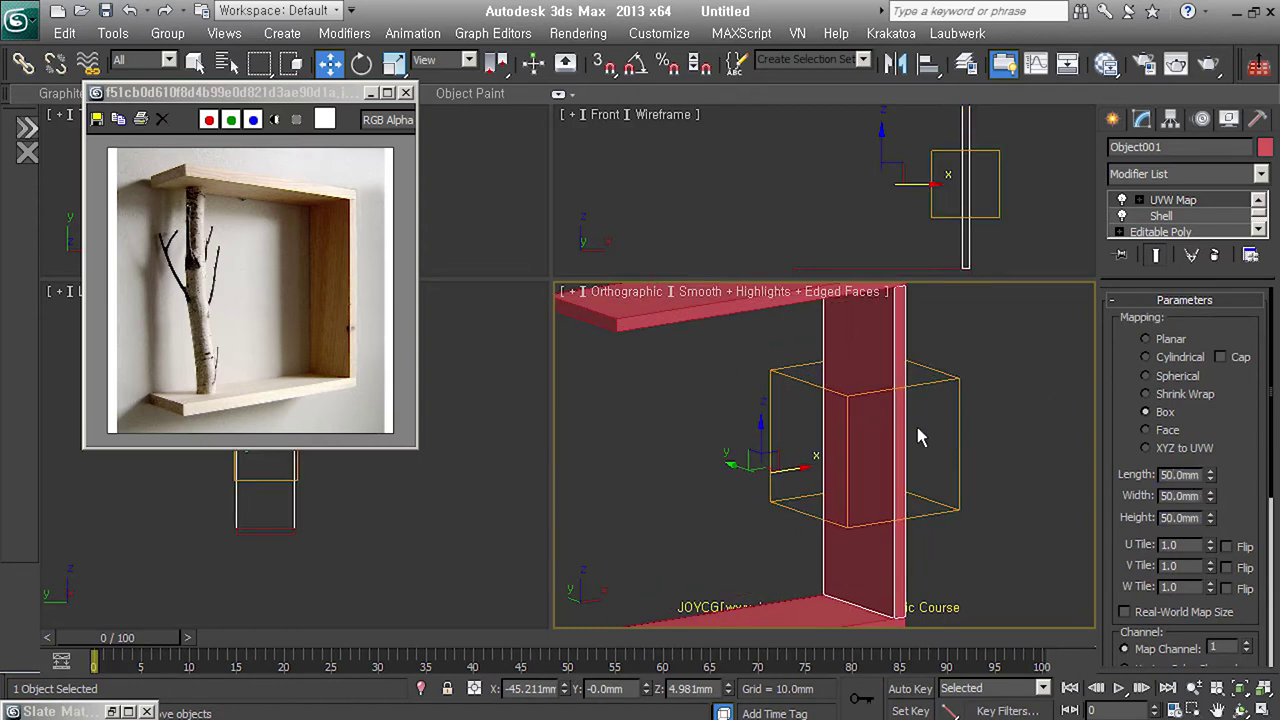
- Open the Slate Material Editor and display the Checker map in the viewport
left_click(1105, 64)
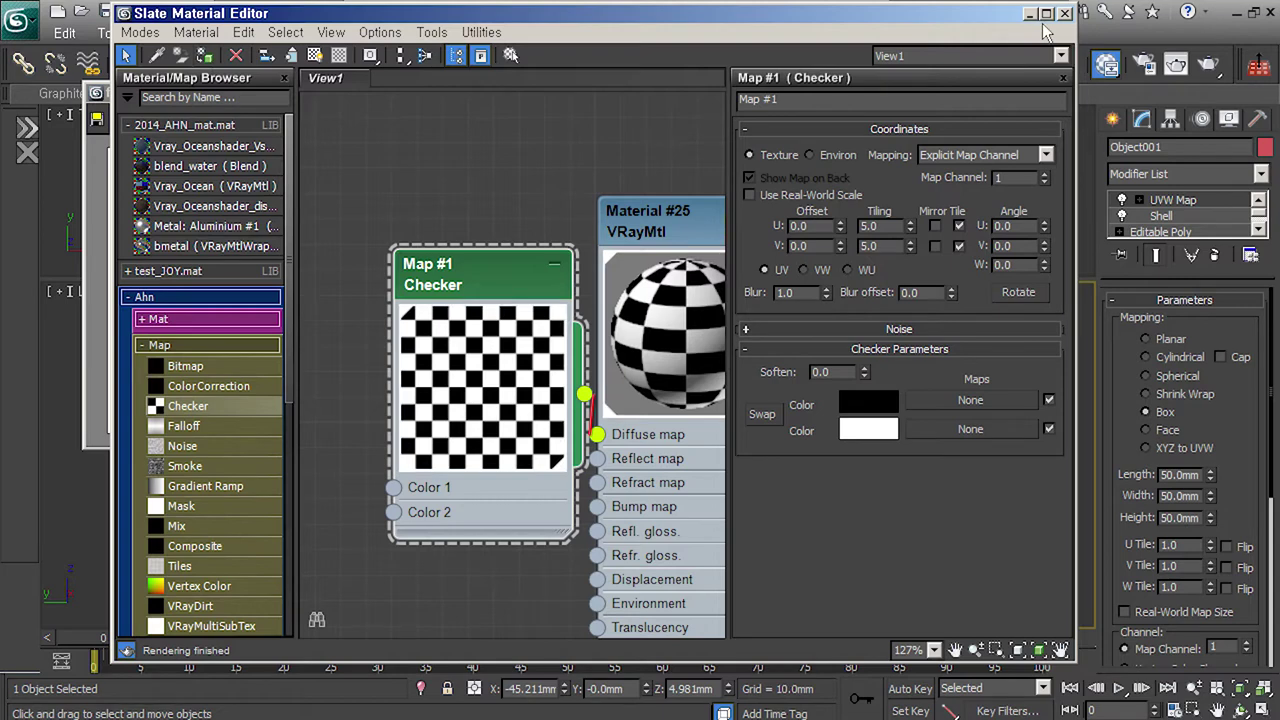
left_click(314, 56)
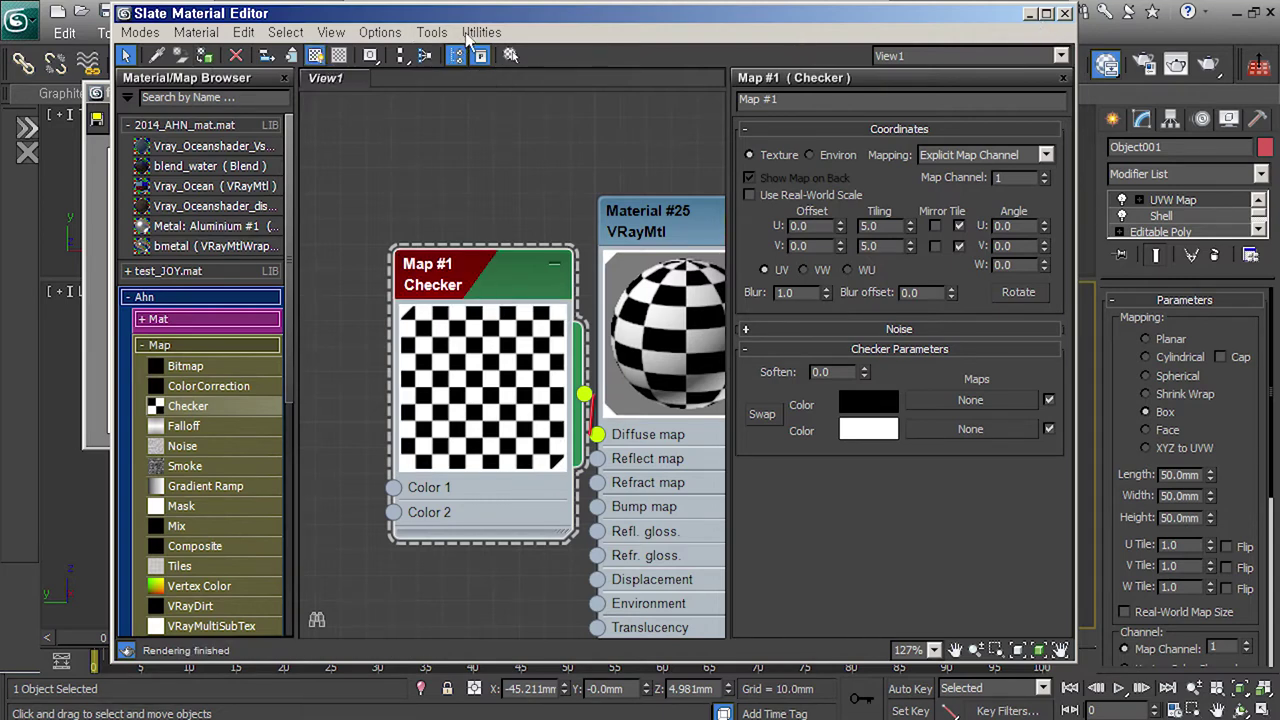
left_click_drag(475, 22, 396, 34)
scroll(440, 390, "down", 1)
scroll(445, 390, "down", 1)
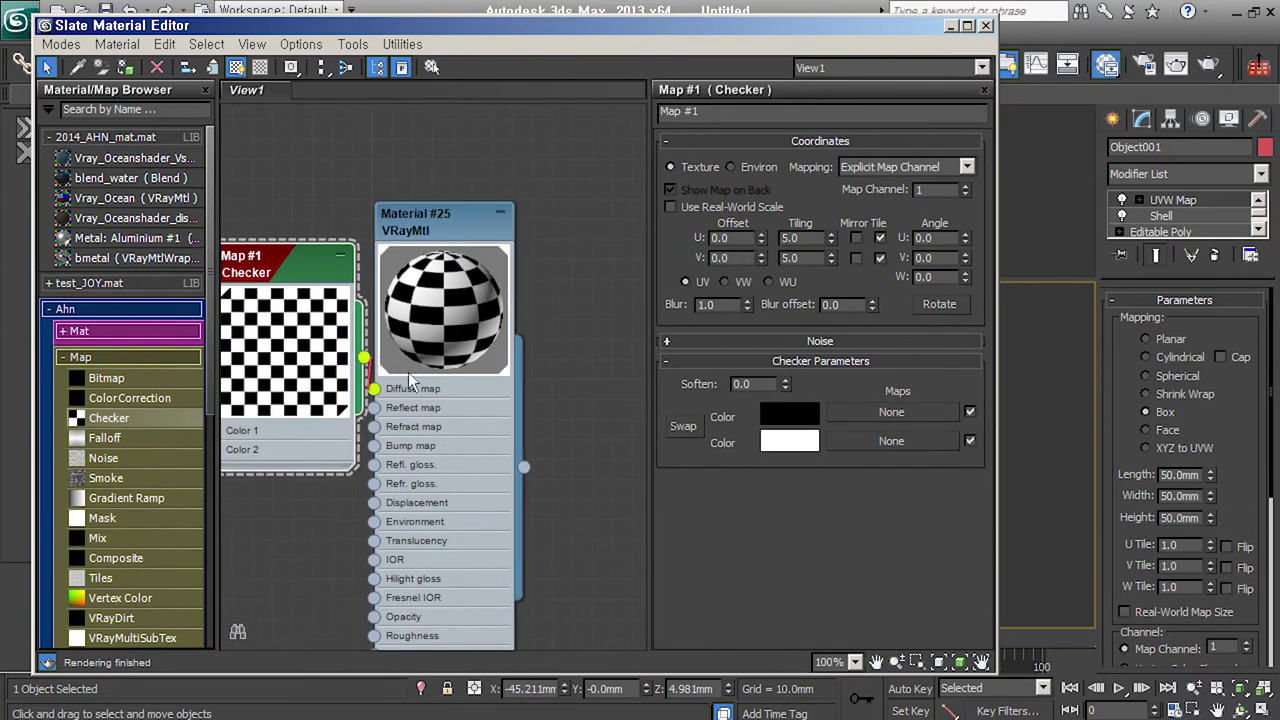
scroll(446, 391, "down", 2)
scroll(457, 380, "down", 1)
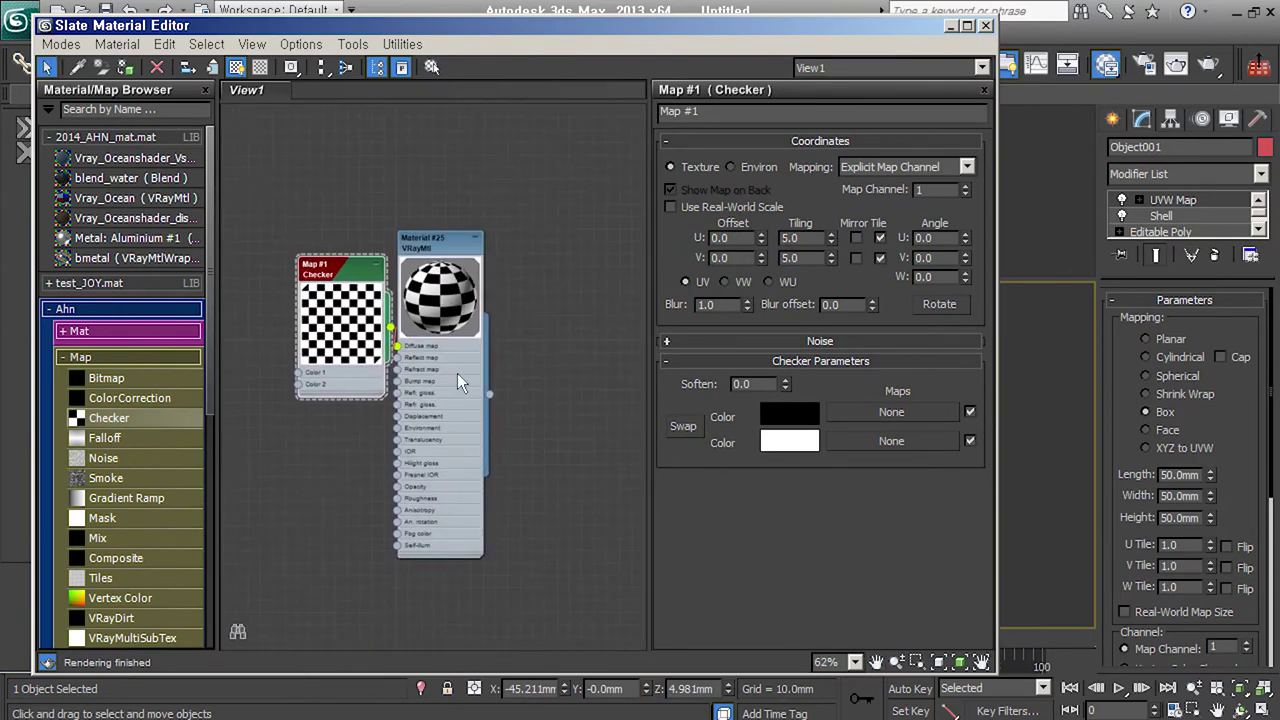
left_click(951, 26)
- Orbit to inspect the checker on the side panel, then move the Checker node aside
mouse_move(910, 524)
middle_mouse_down("alt")
mouse_move(986, 517)
mouse_move(720, 512)
mouse_move(748, 464)
middle_mouse_up("alt")
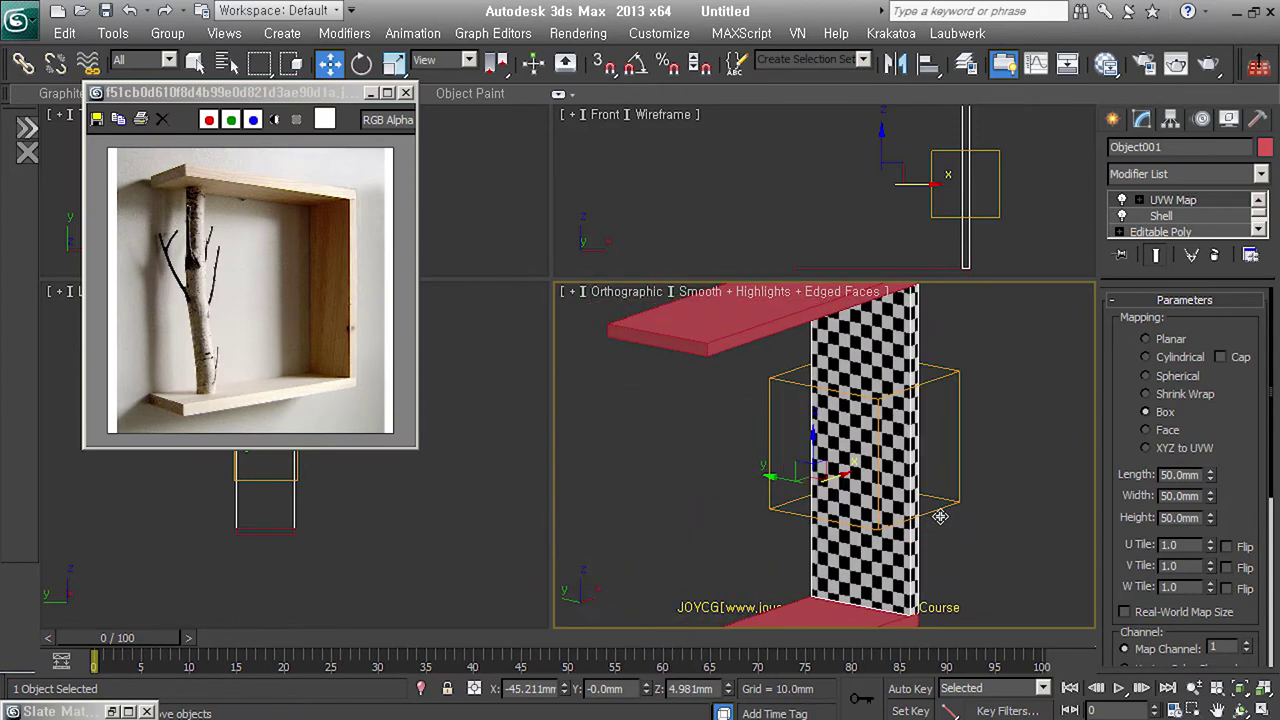
middle_click_drag(939, 520, 921, 478, "alt")
scroll(921, 478, "up", 2)
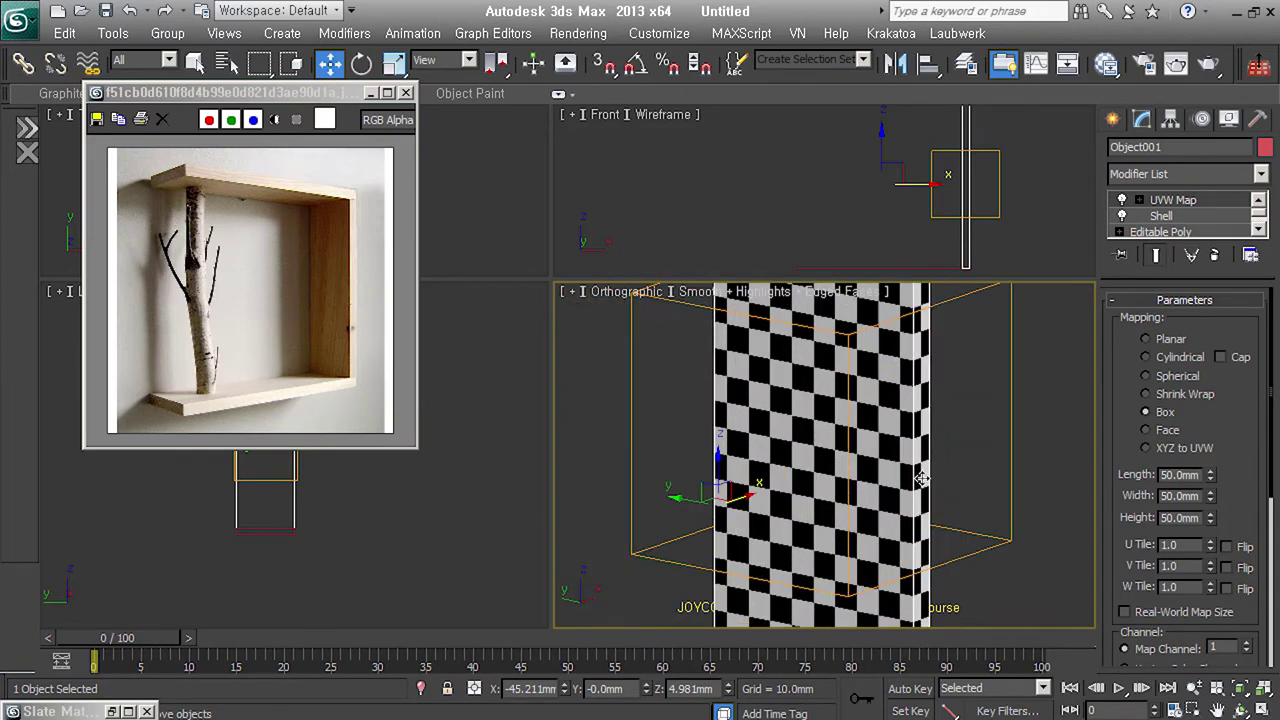
left_click(50, 711)
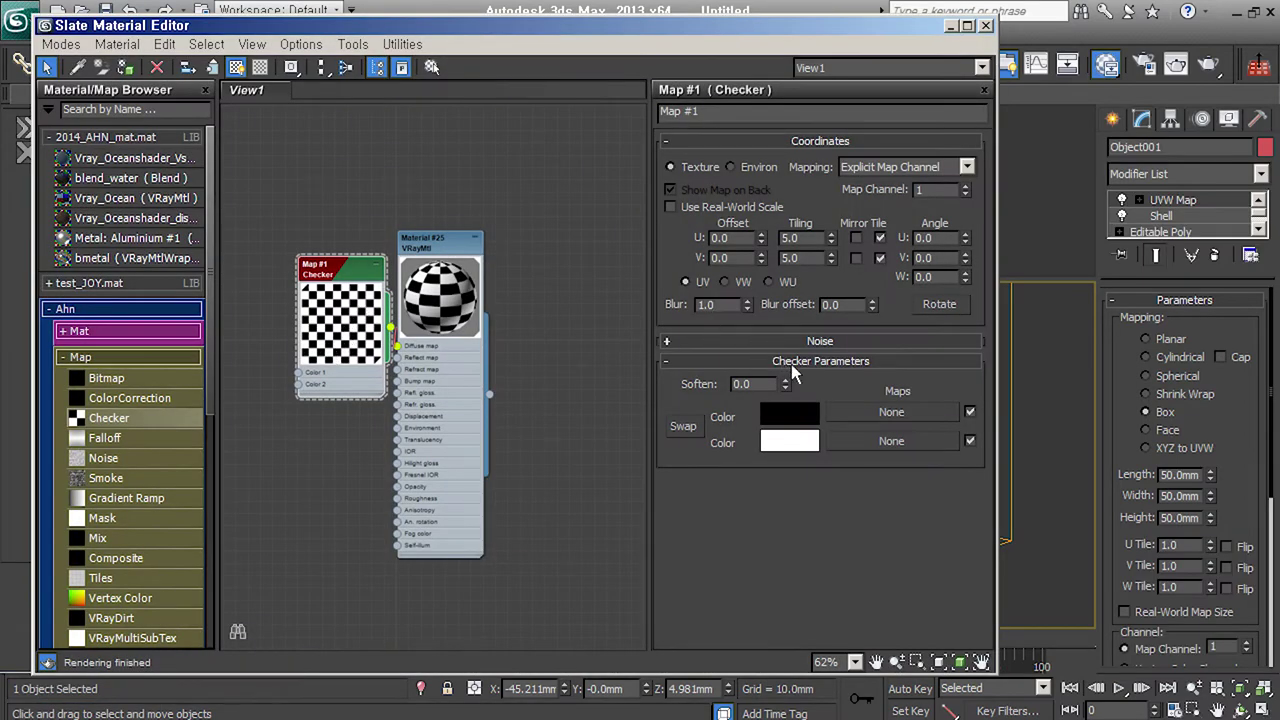
left_click_drag(380, 324, 343, 250)
- Load joy_wood_01_2k.jpg into a new Bitmap node and show it in the viewport
left_click_drag(105, 378, 277, 390)
left_click(634, 408)
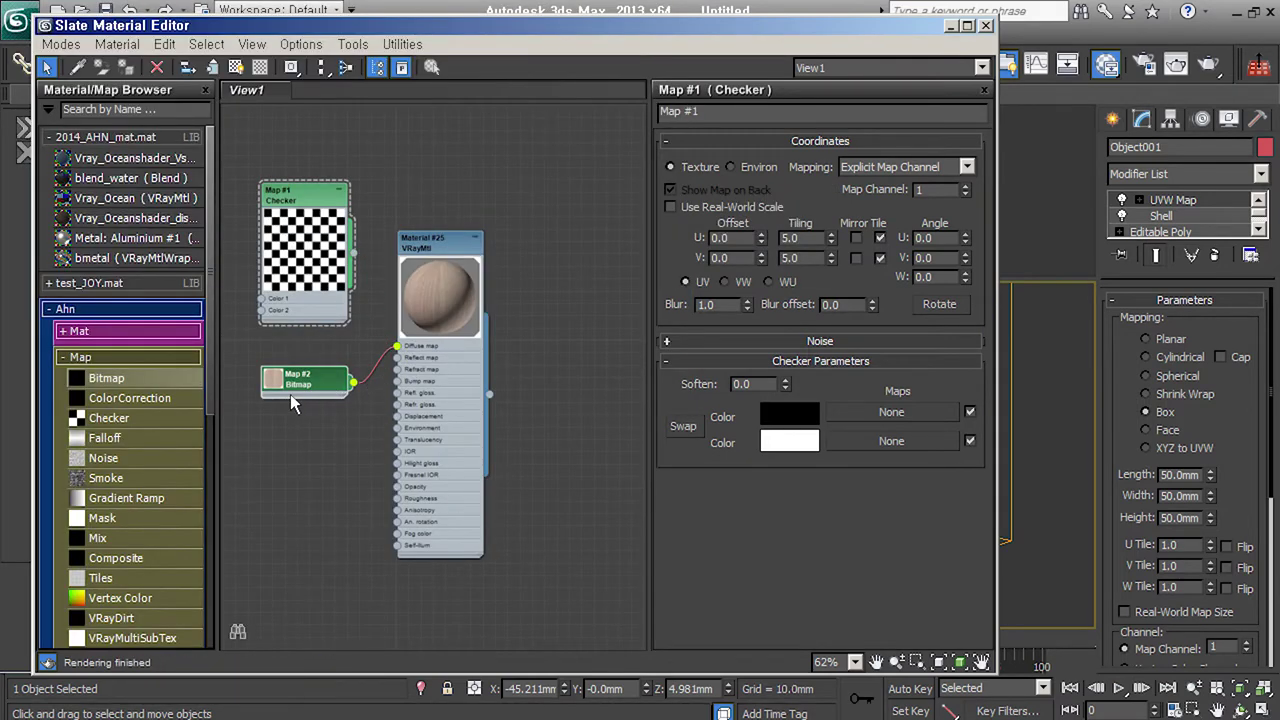
double_click(292, 400)
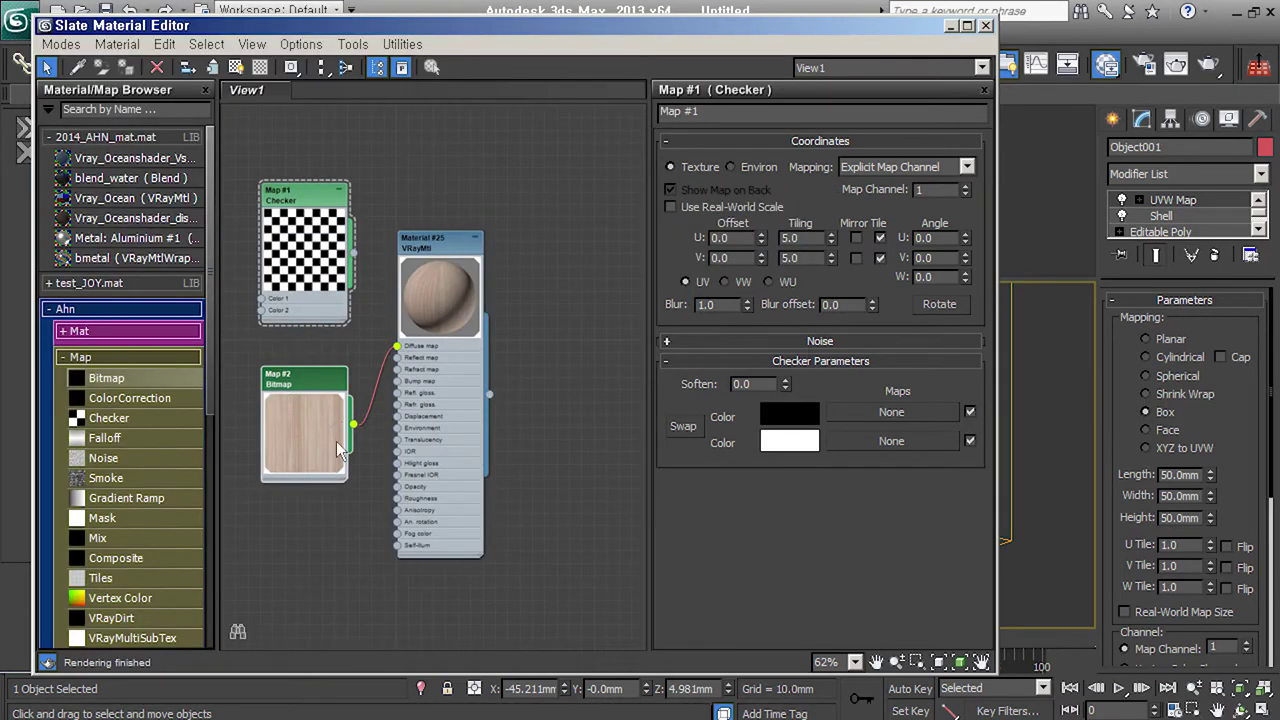
left_click(950, 26)
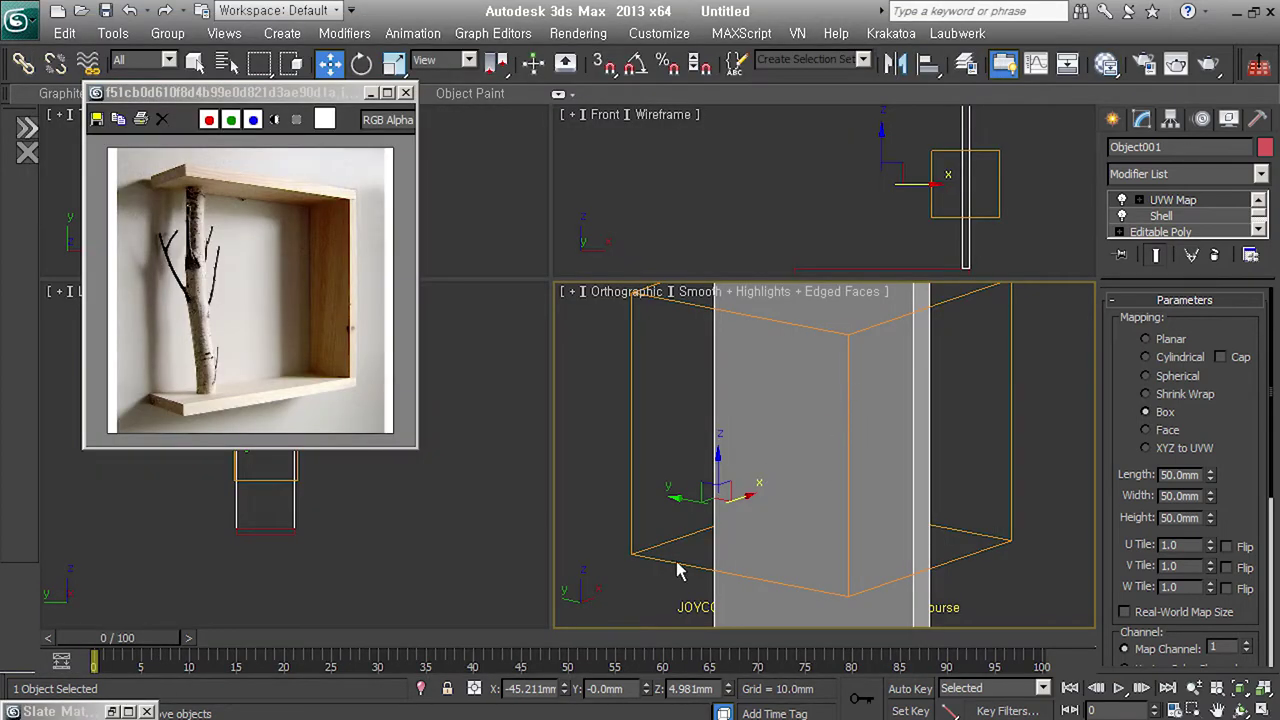
right_click(40, 711)
left_click(68, 580)
left_click(256, 72)
left_click(950, 26)
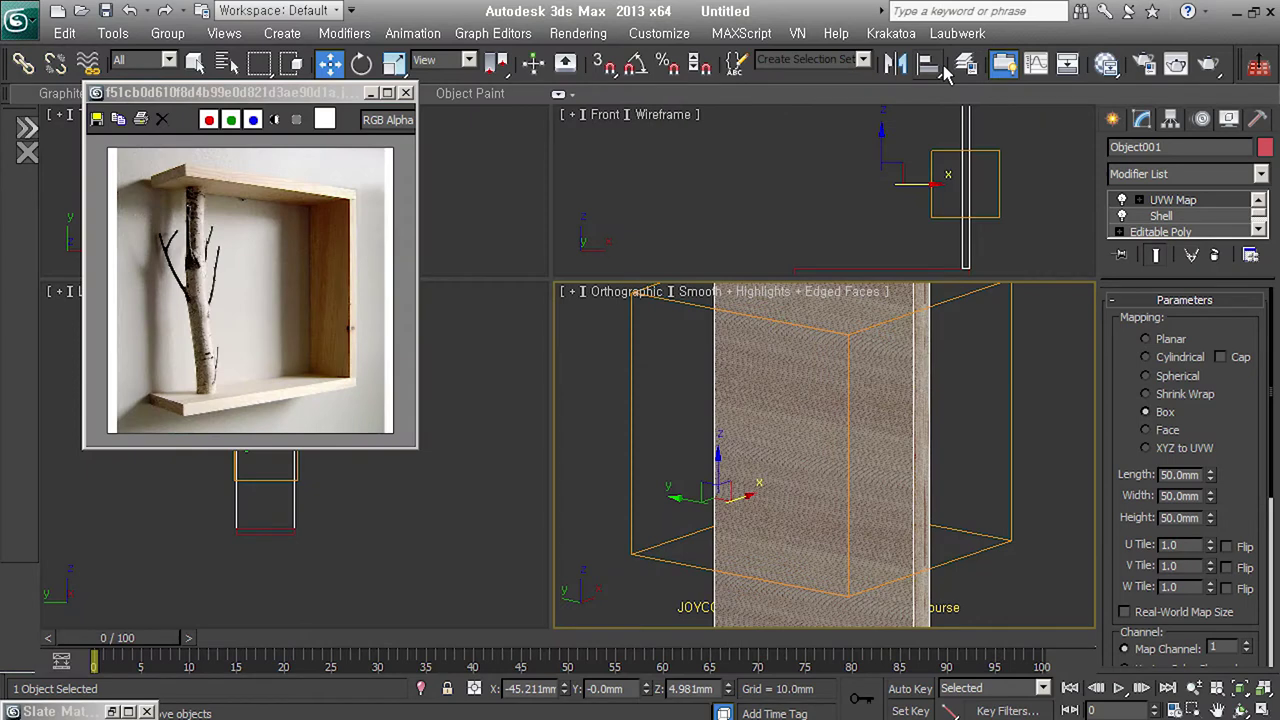
- Check the wood grain on the side panel, then open the wood bitmap's settings
middle_click_drag(918, 453, 862, 450, "alt")
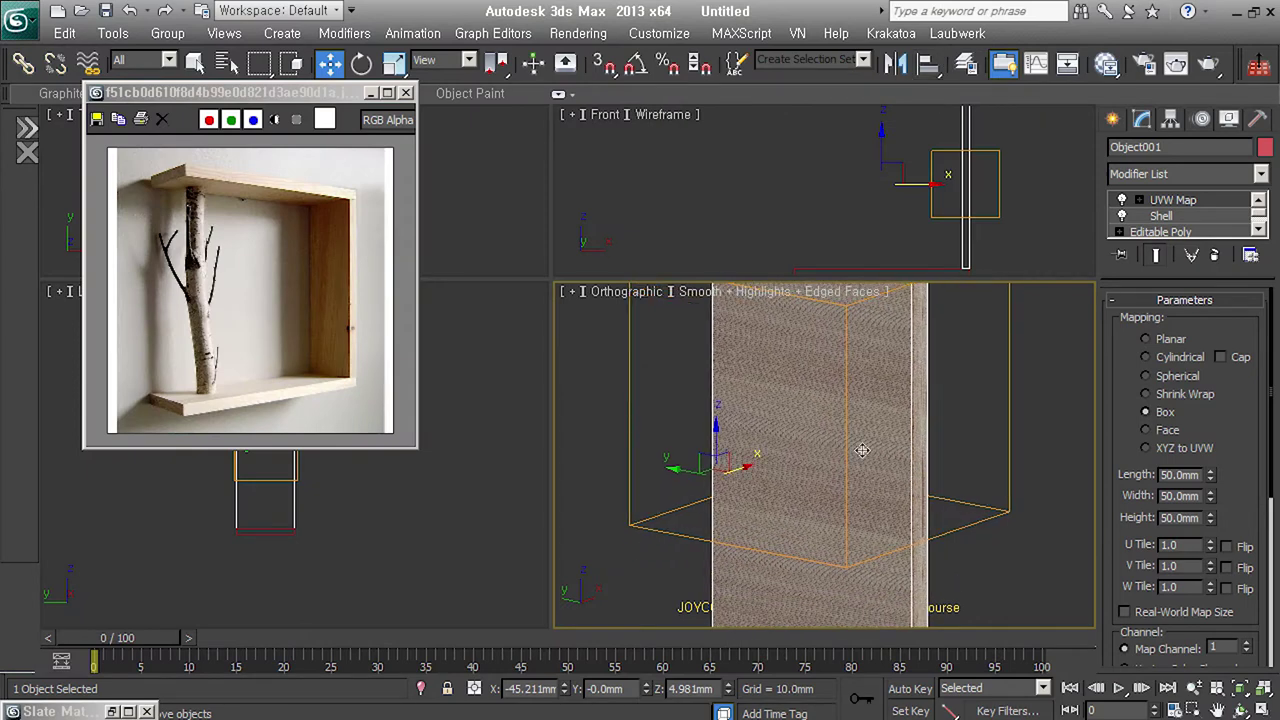
right_click(40, 711)
left_click(68, 580)
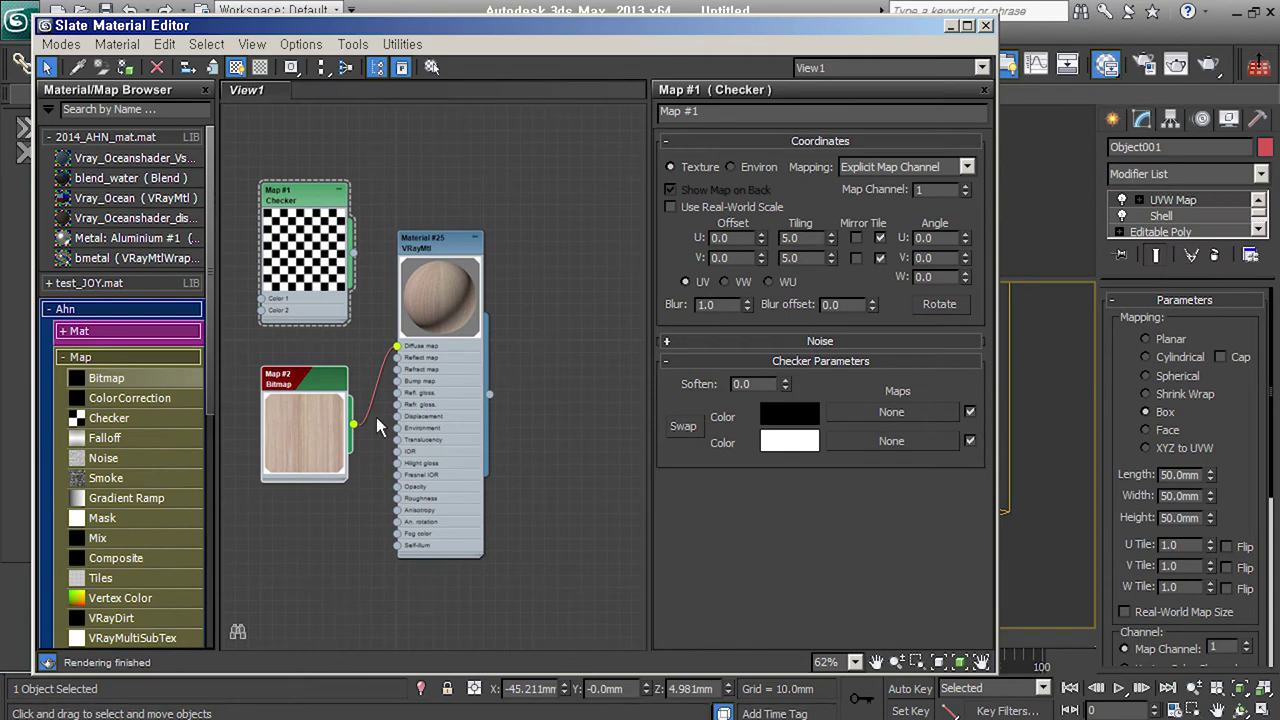
double_click(316, 416)
double_click(280, 397)
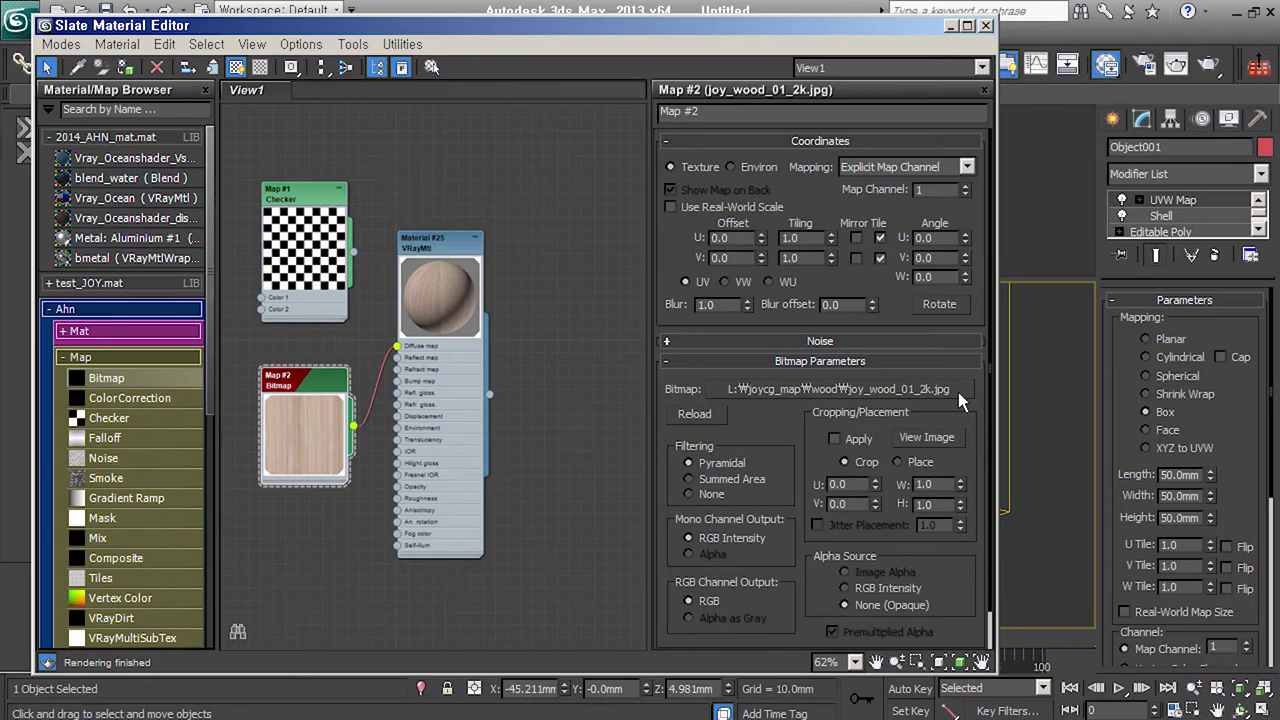
left_click(950, 26)
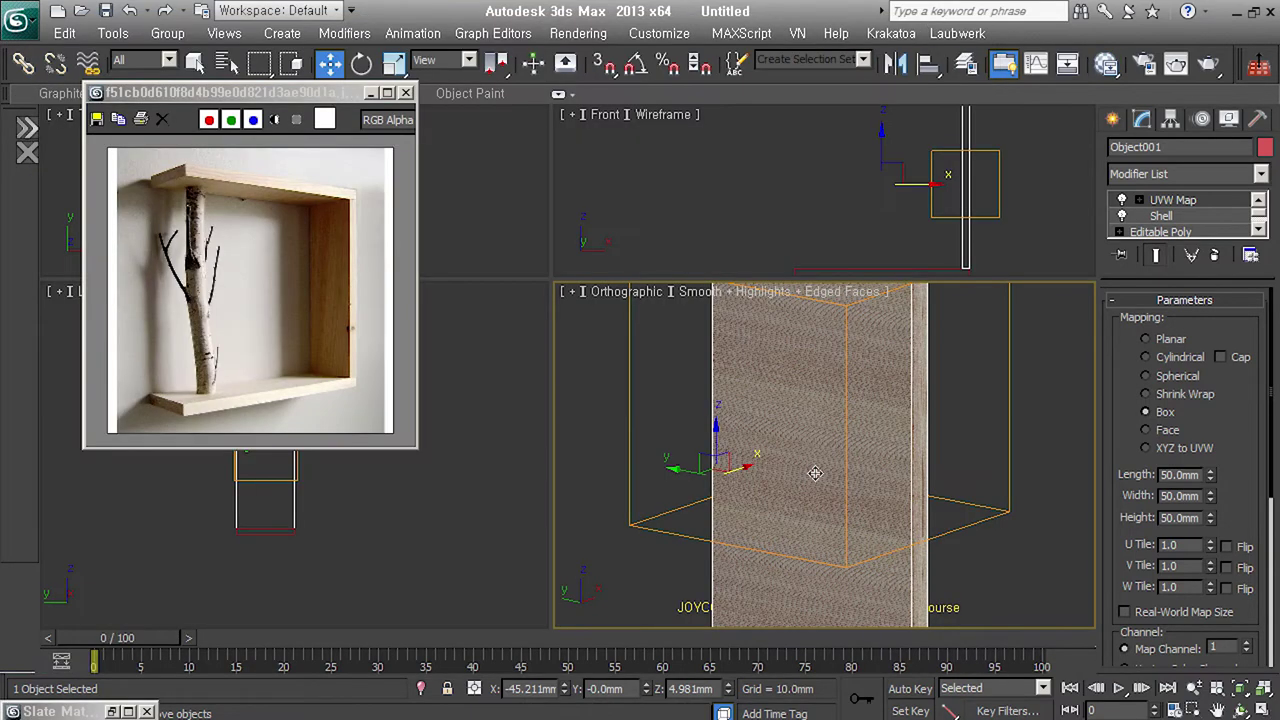
- Try a 1500 mm mapping size for the wood on length, width and height
scroll(815, 472, "up", 5)
scroll(815, 473, "up", 2)
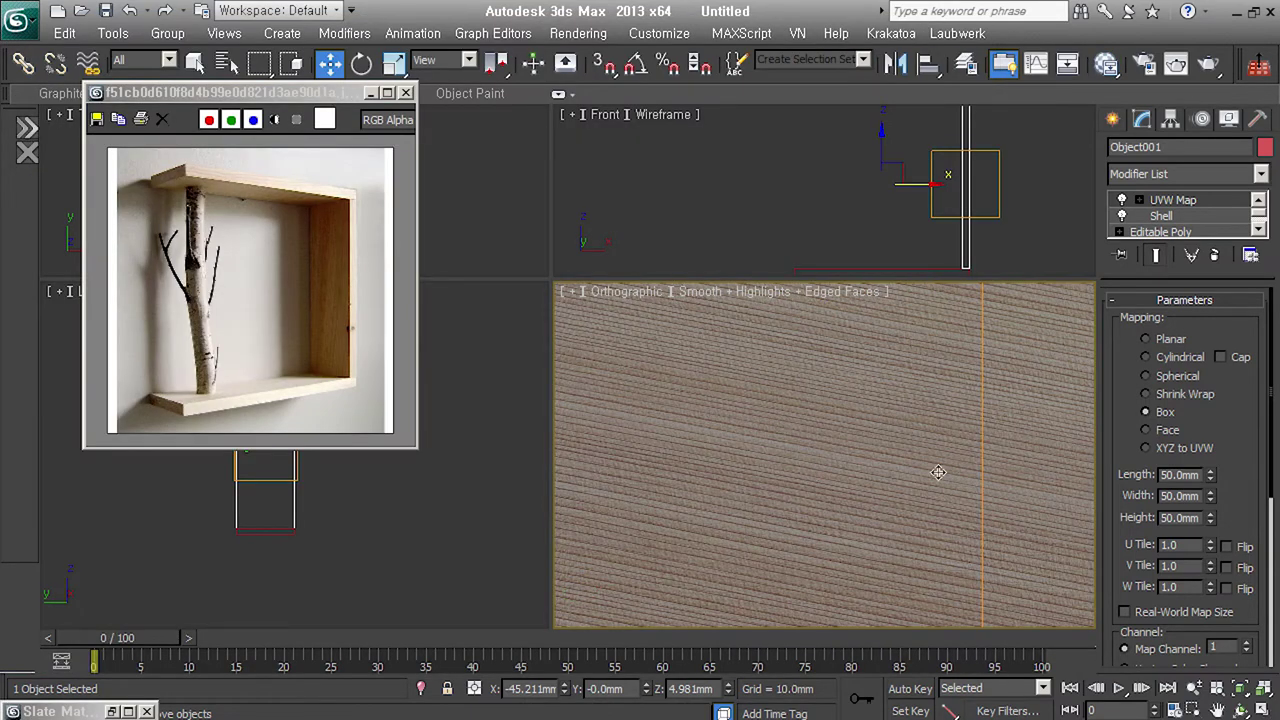
scroll(928, 491, "down", 1)
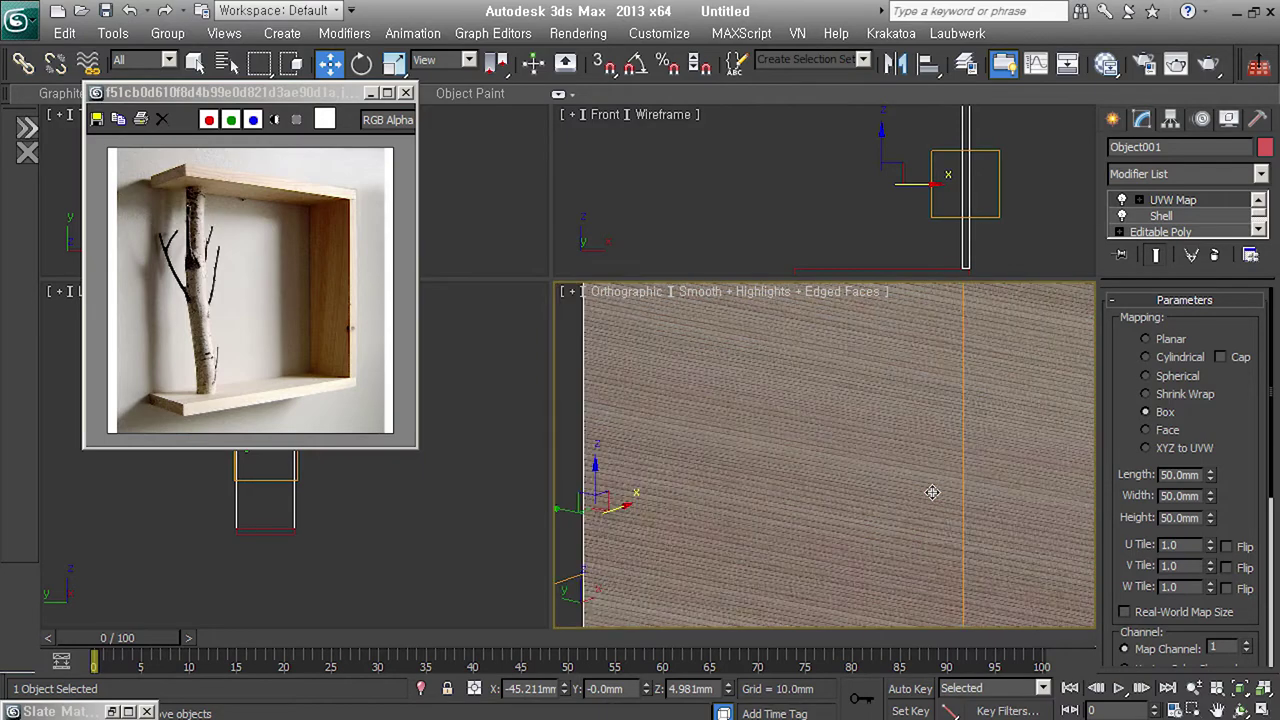
scroll(900, 480, "down", 4)
double_click(1181, 475)
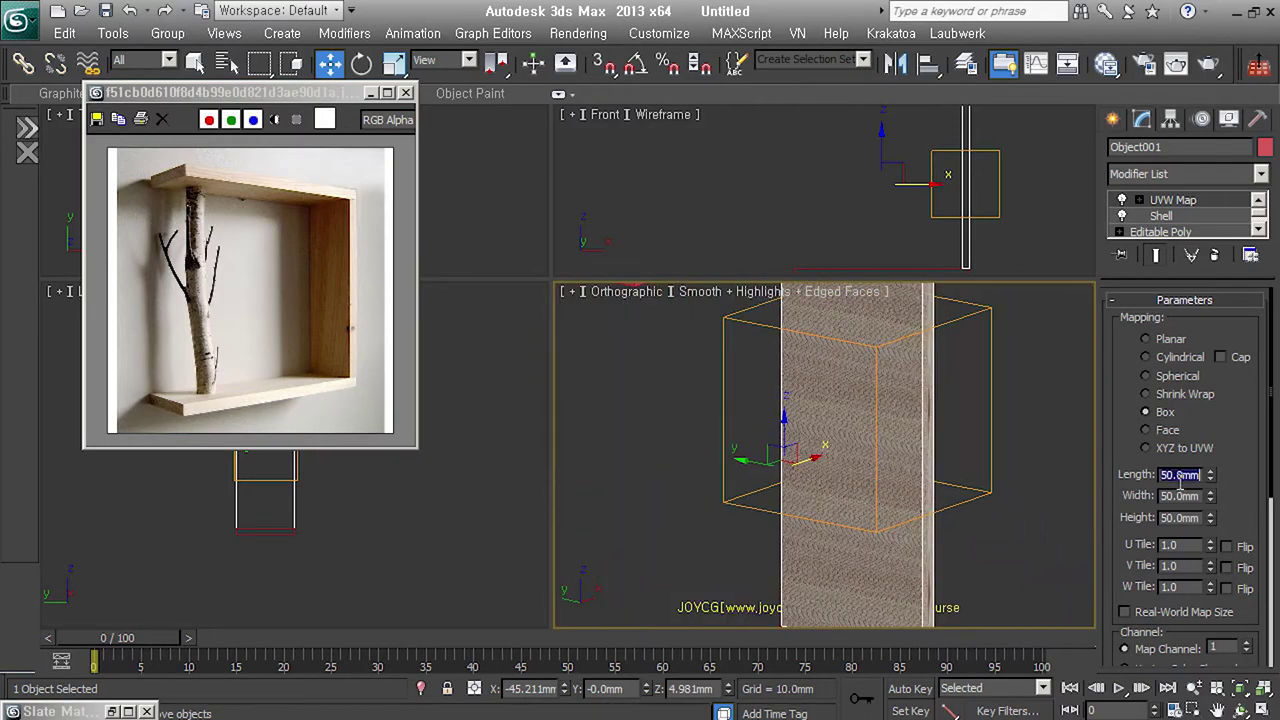
scroll(885, 585, "down", 3)
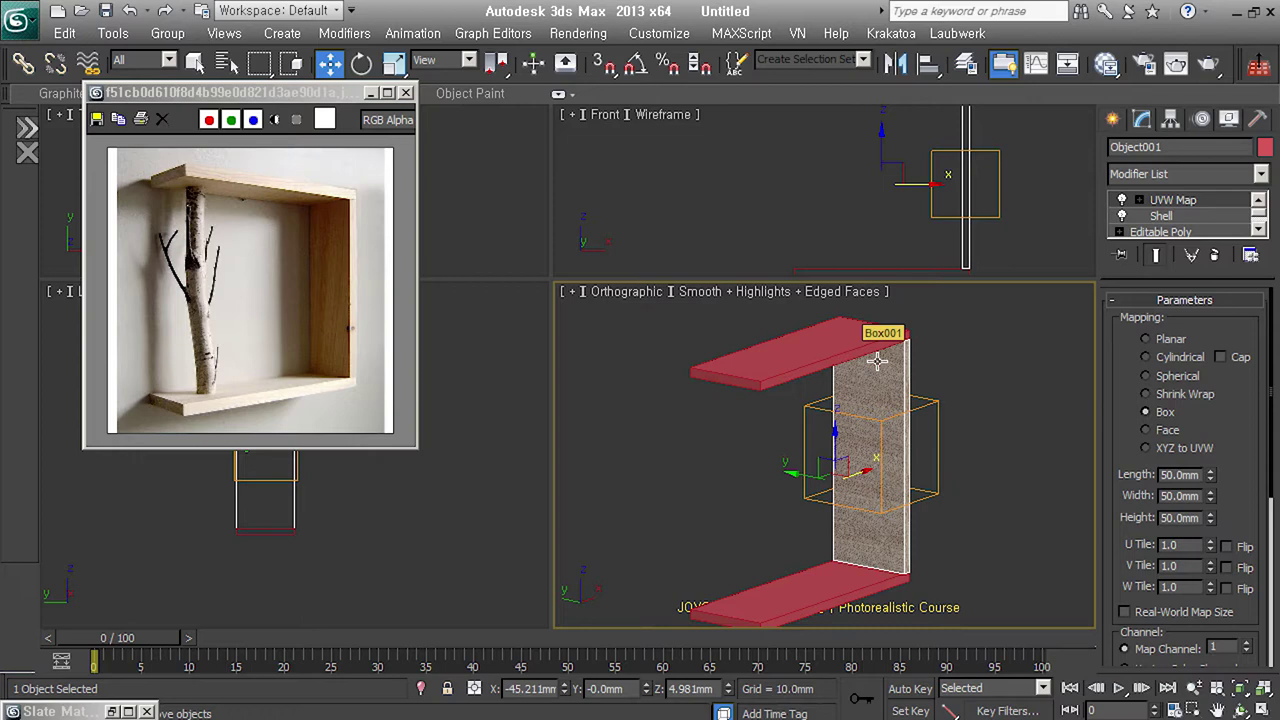
double_click(1187, 476)
type("1500")
key("Tab")
type("1")
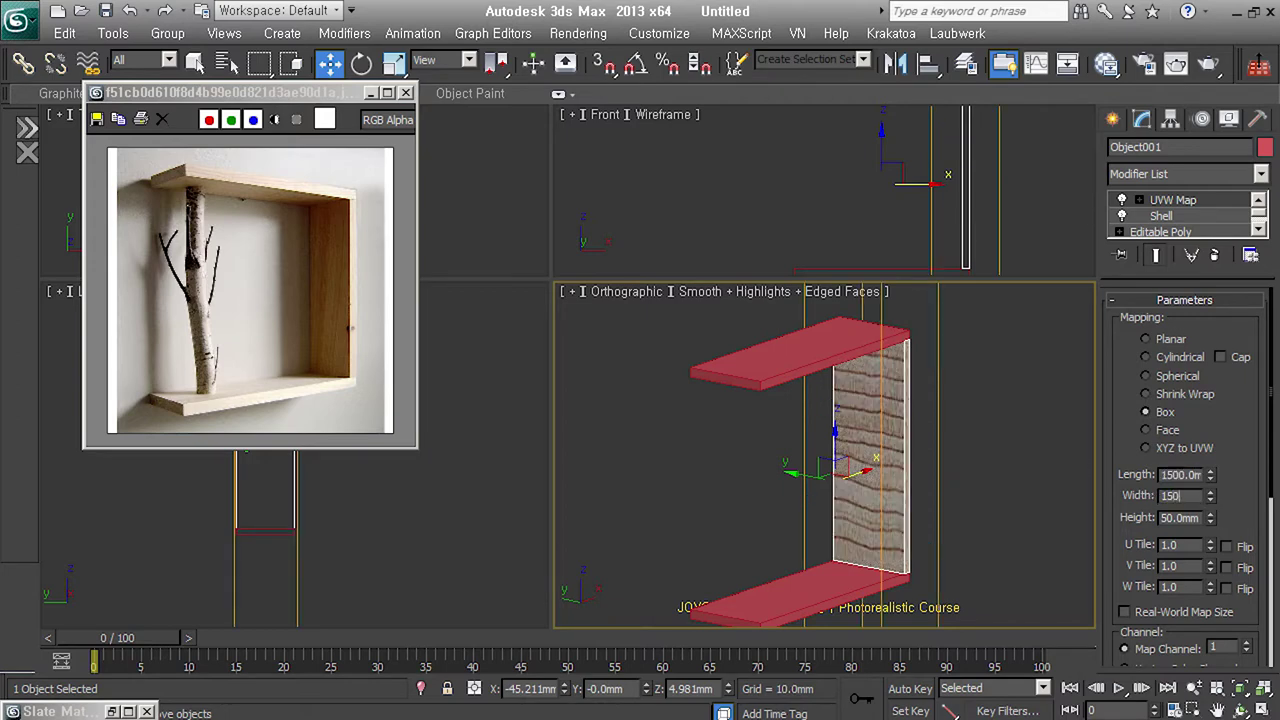
key("Tab")
type("1500")
key("Tab")
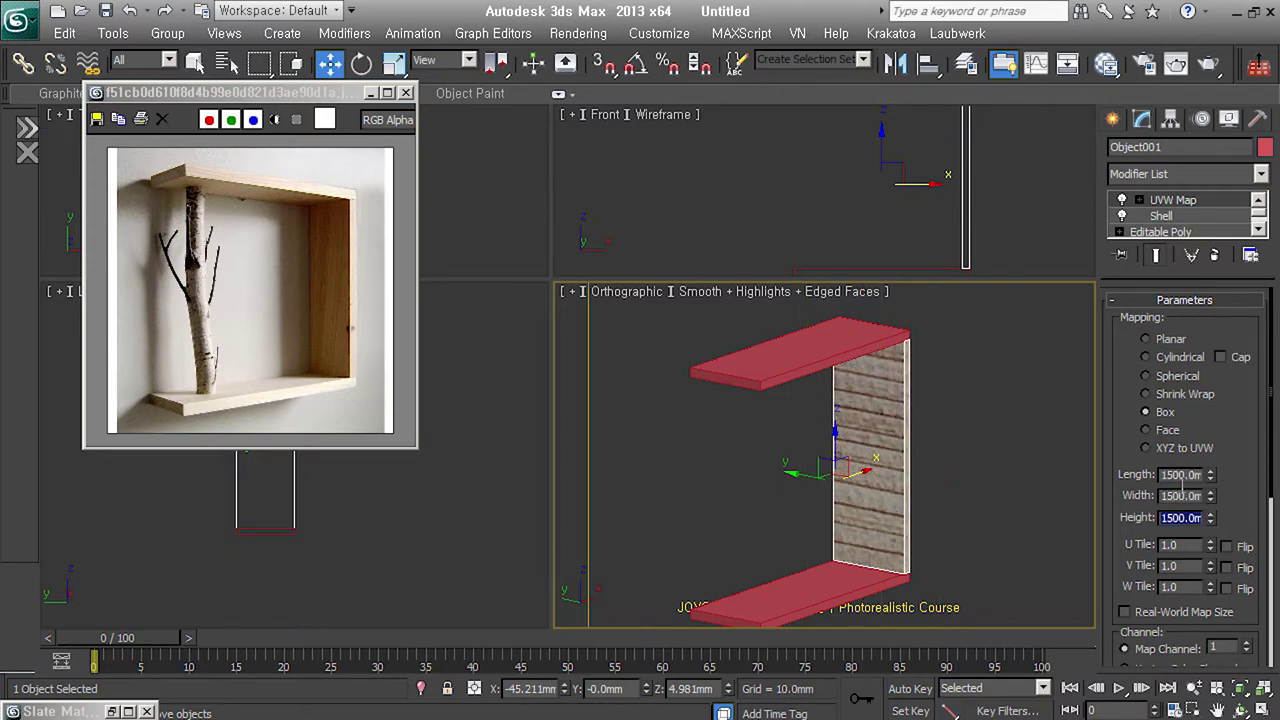
middle_click_drag(952, 491, 939, 465)
scroll(1185, 560, "down", 3)
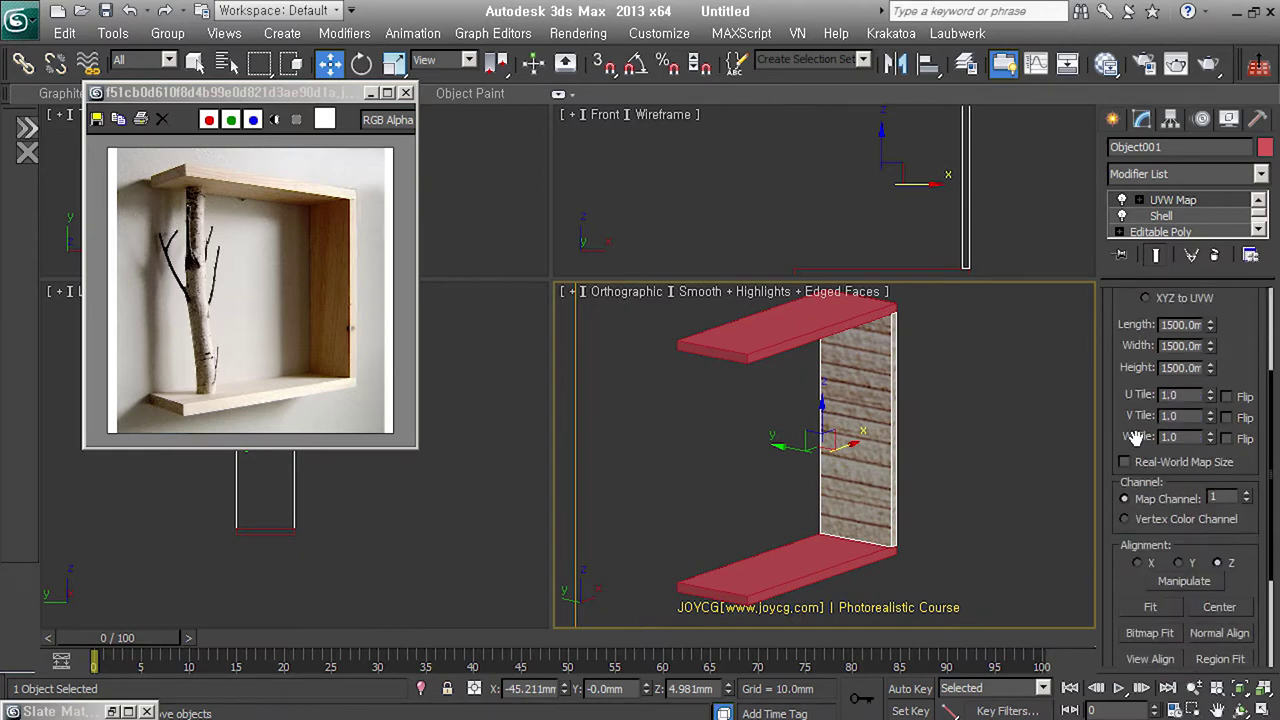
- Align the wood mapping to X and resize it to 800 mm on every side
left_click(1150, 563)
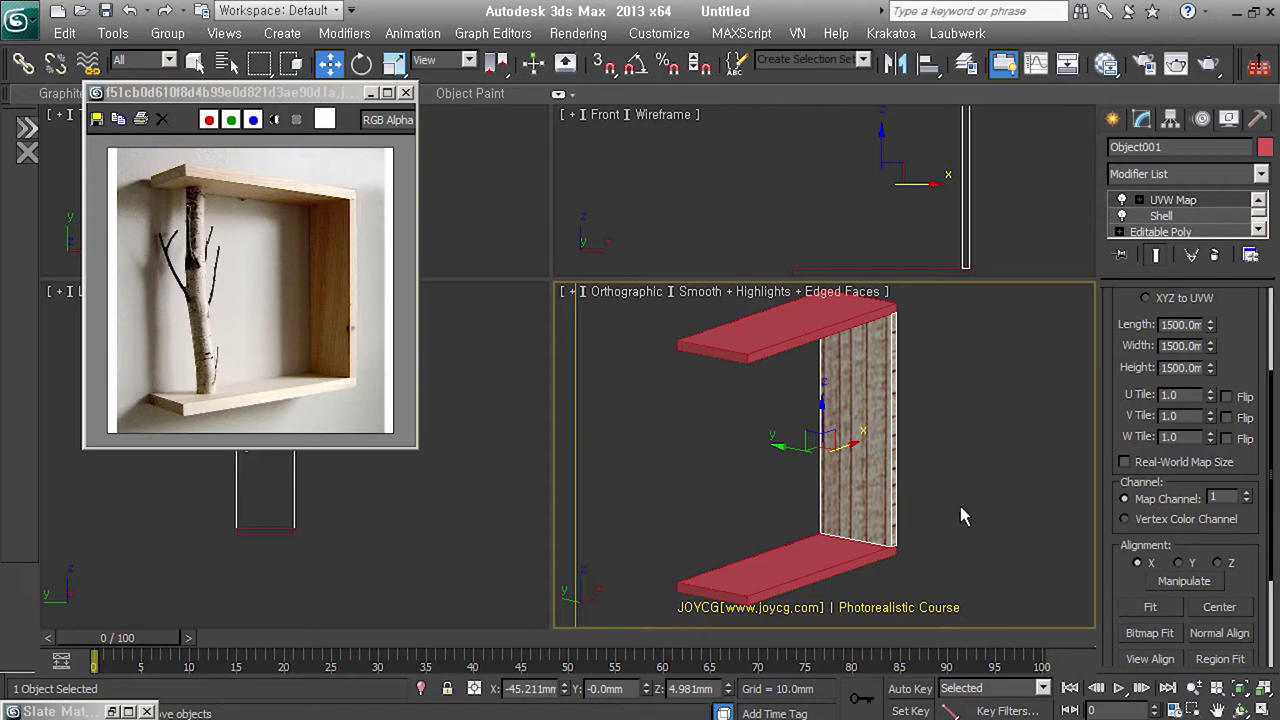
double_click(1182, 325)
type("800")
key("Tab")
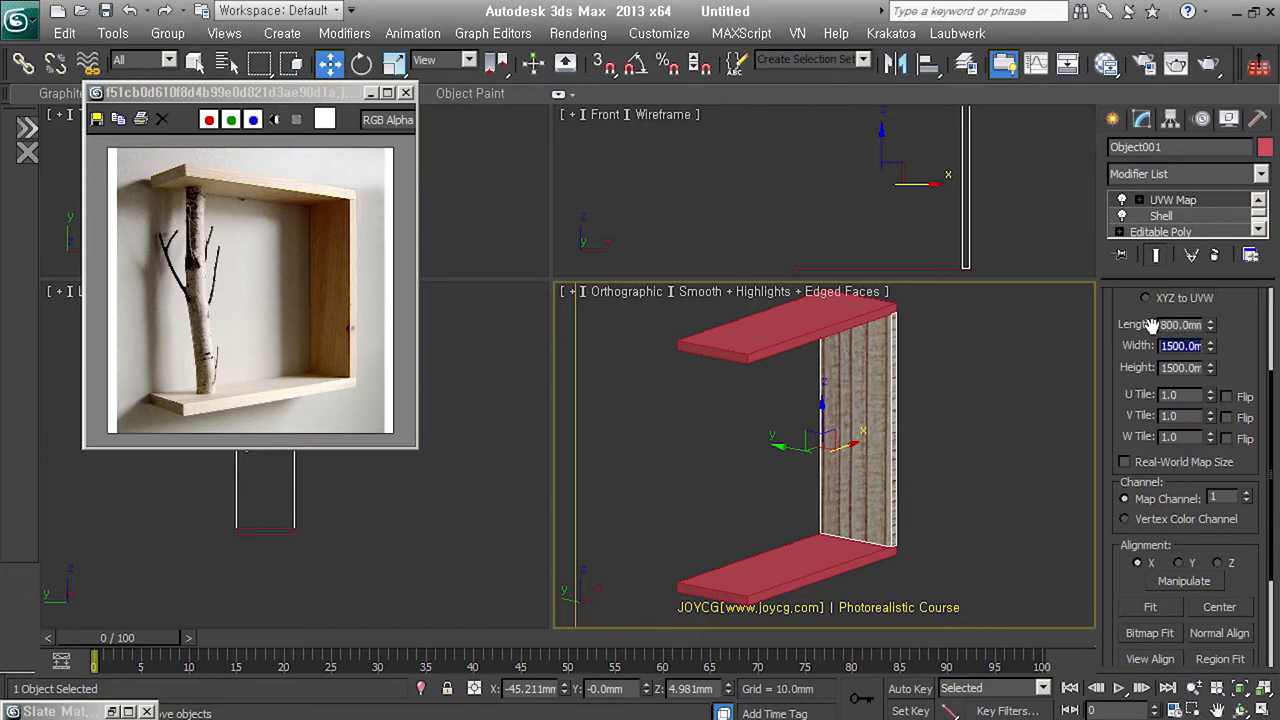
type("800")
key("Tab")
type("800")
key("Tab")
scroll(972, 505, "up", 5)
scroll(972, 505, "down", 2)
scroll(972, 505, "down", 1)
scroll(972, 505, "down", 2)
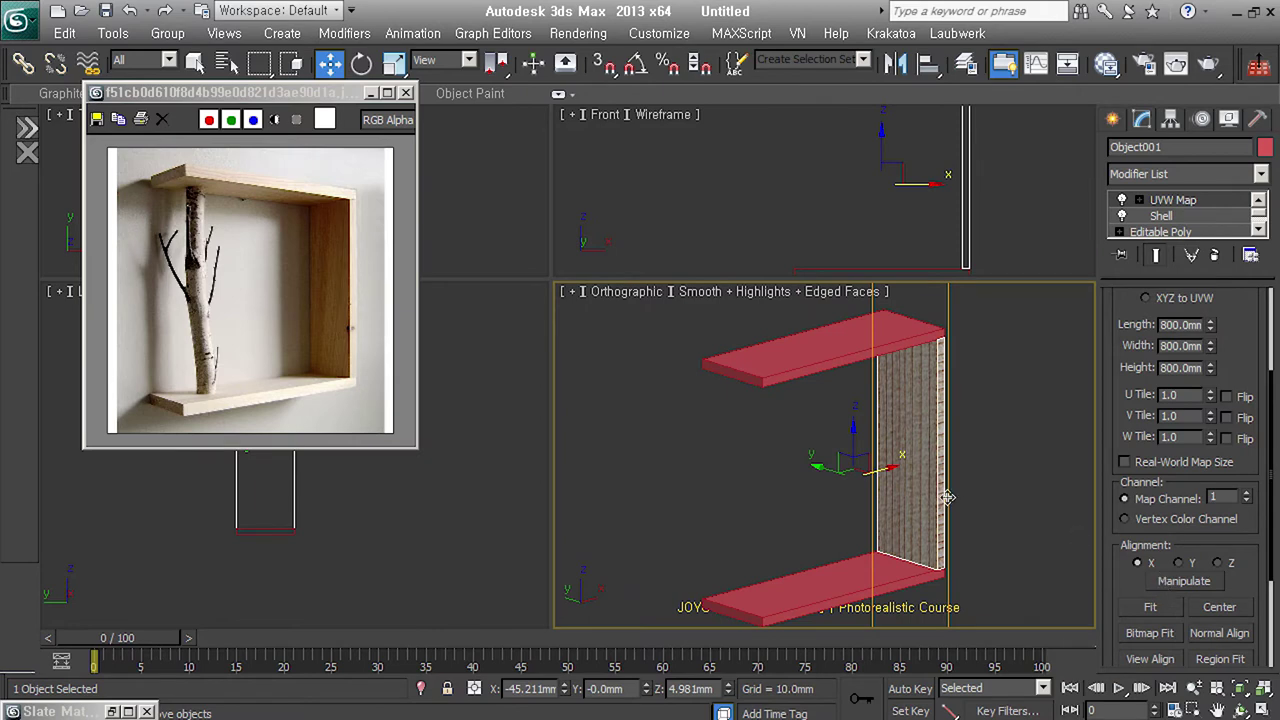
scroll(947, 497, "up", 2)
scroll(902, 527, "up", 2)
scroll(916, 476, "up", 1)
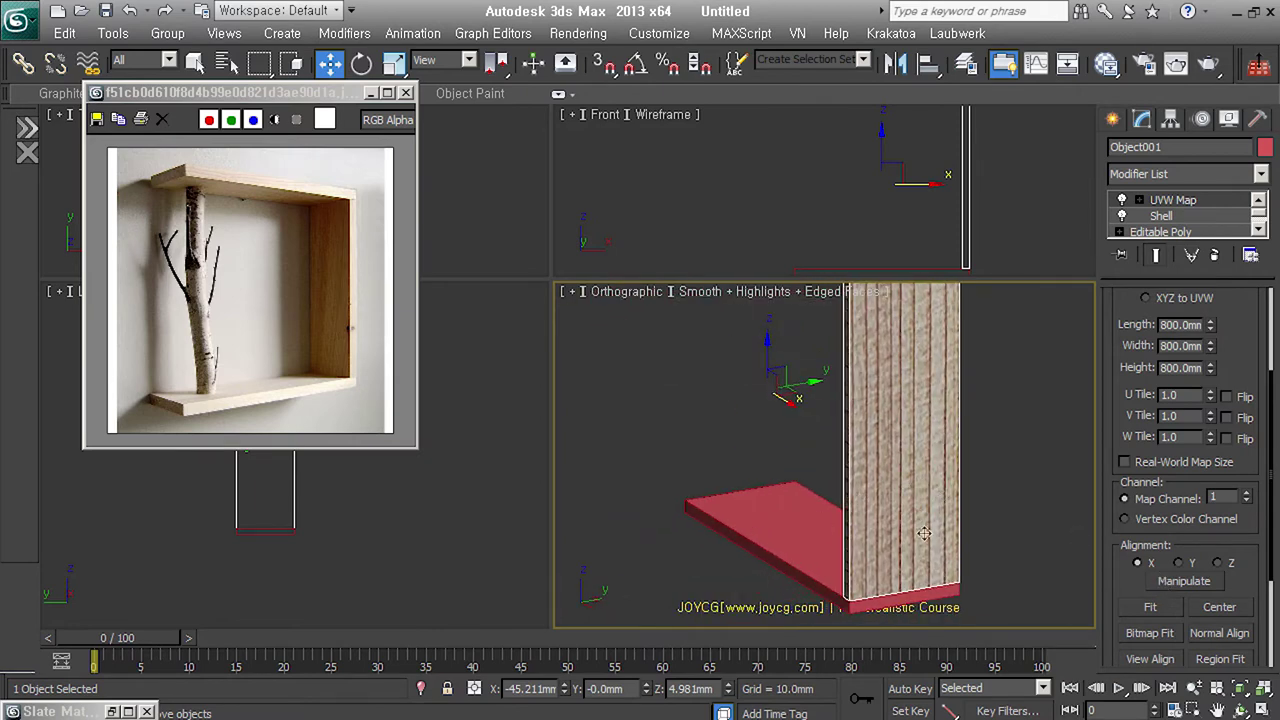
- Switch the mapping alignment to Y for vertical grain and check the panel
middle_click_drag(876, 512, 981, 512, "alt")
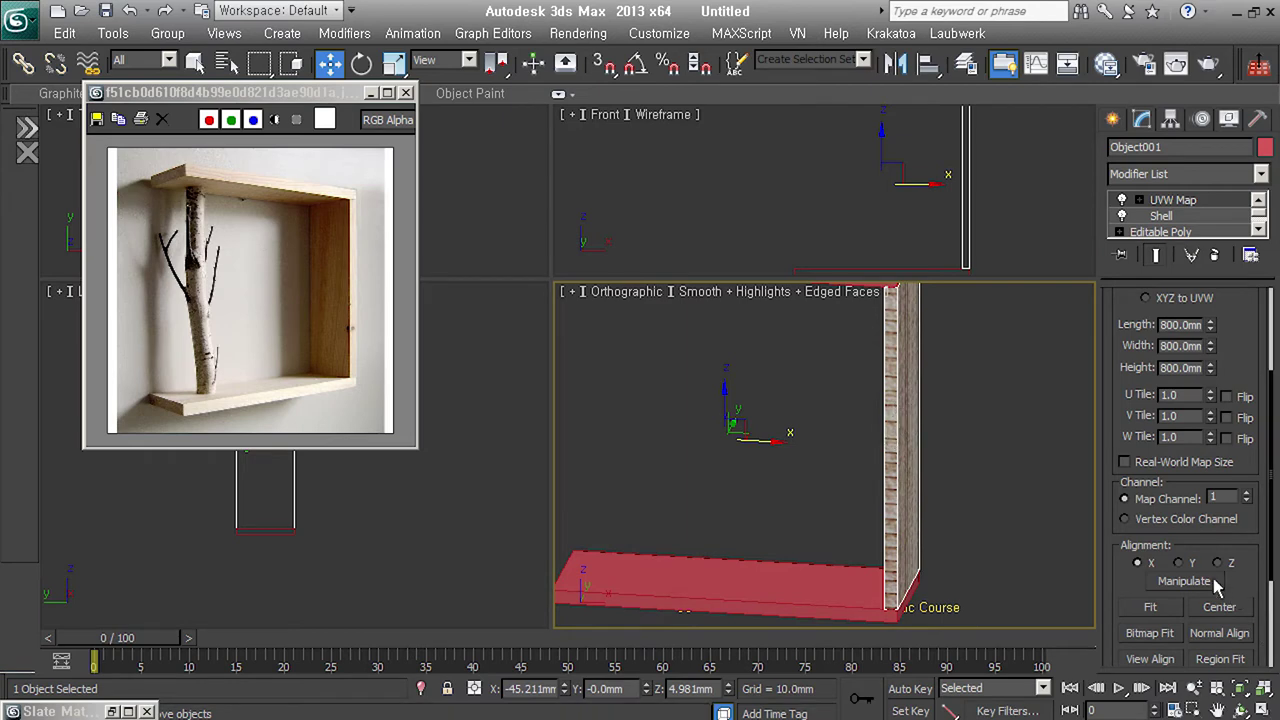
left_click(1178, 563)
mouse_move(1068, 572)
middle_mouse_down("alt")
mouse_move(980, 562)
mouse_move(1053, 570)
middle_mouse_up("alt")
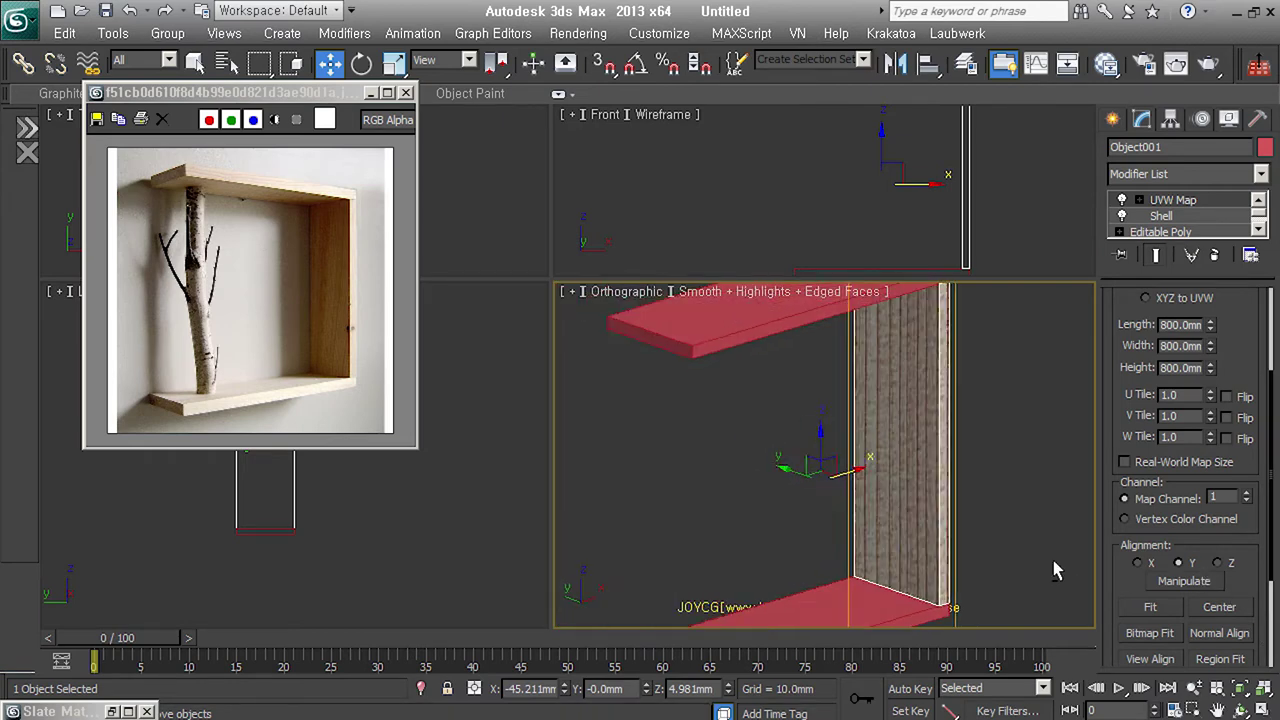
mouse_move(925, 500)
middle_mouse_down("alt")
mouse_move(905, 460)
mouse_move(915, 398)
middle_mouse_up("alt")
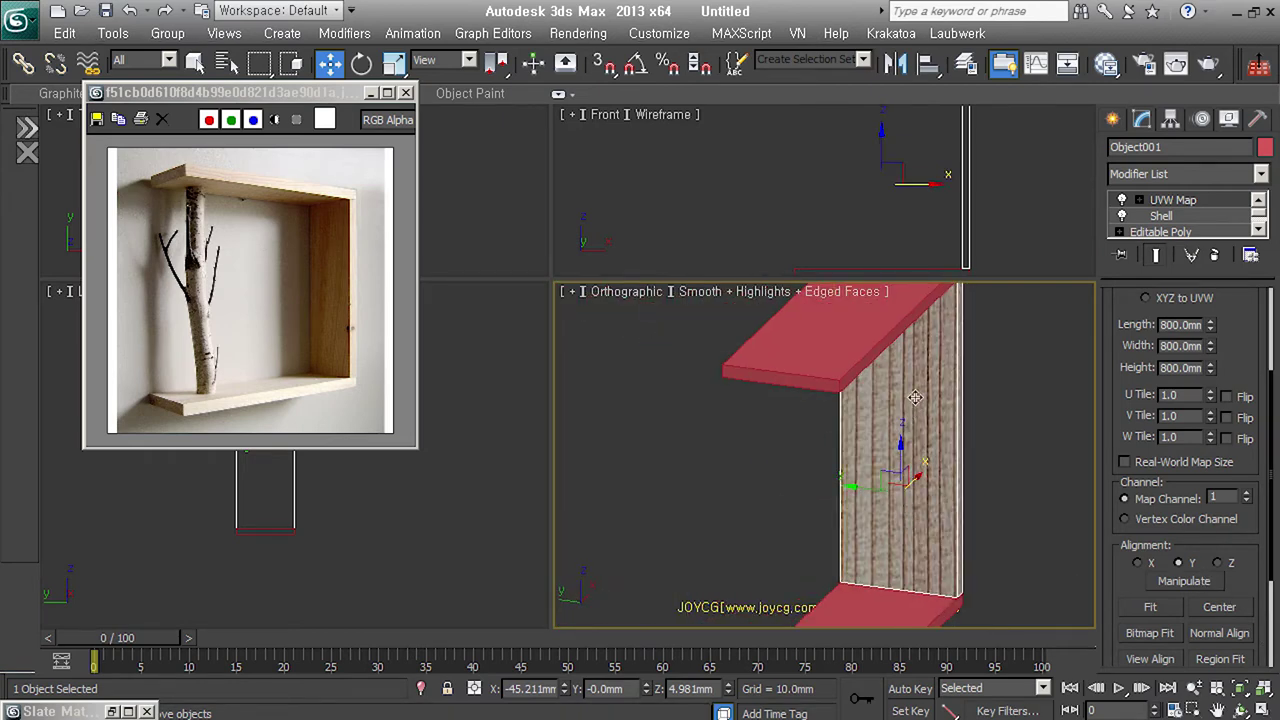
mouse_move(1031, 490)
middle_mouse_down("alt")
mouse_move(973, 520)
mouse_move(774, 509)
mouse_move(914, 531)
middle_mouse_up("alt")
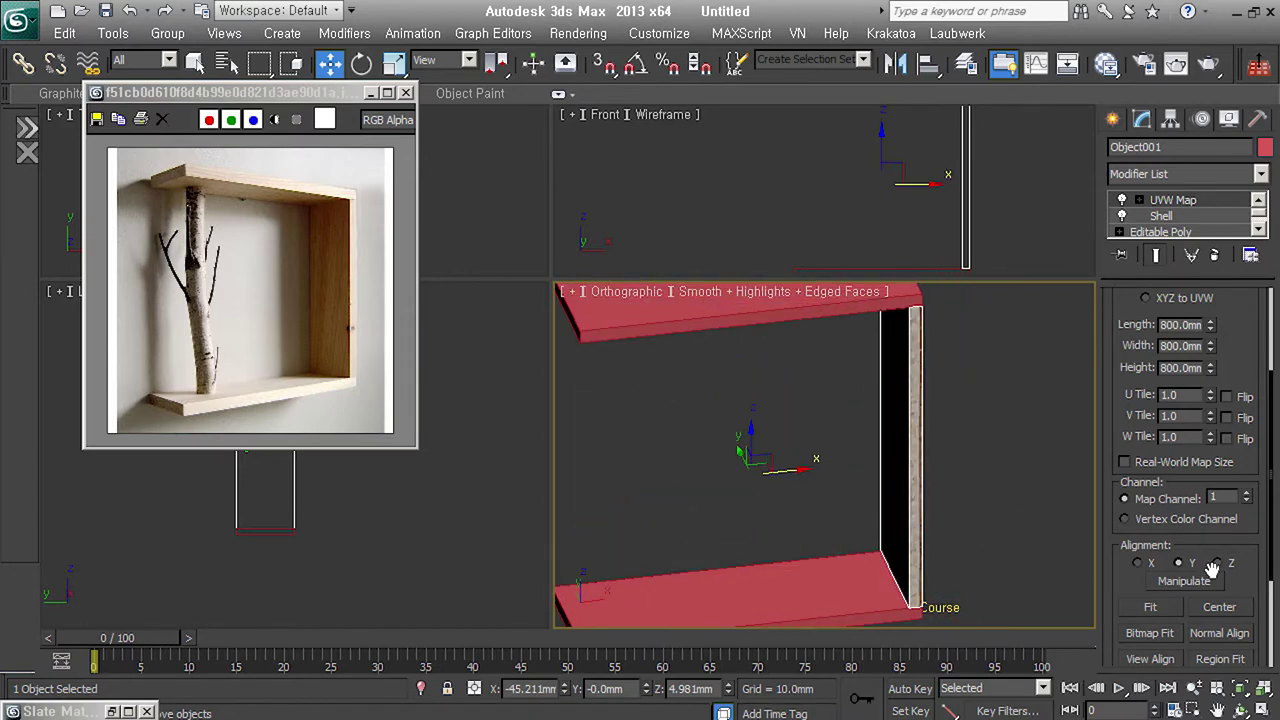
mouse_move(1085, 515)
middle_mouse_down("alt")
mouse_move(1046, 505)
mouse_move(1056, 499)
mouse_move(1018, 522)
middle_mouse_up("alt")
scroll(1155, 431, "up", 3)
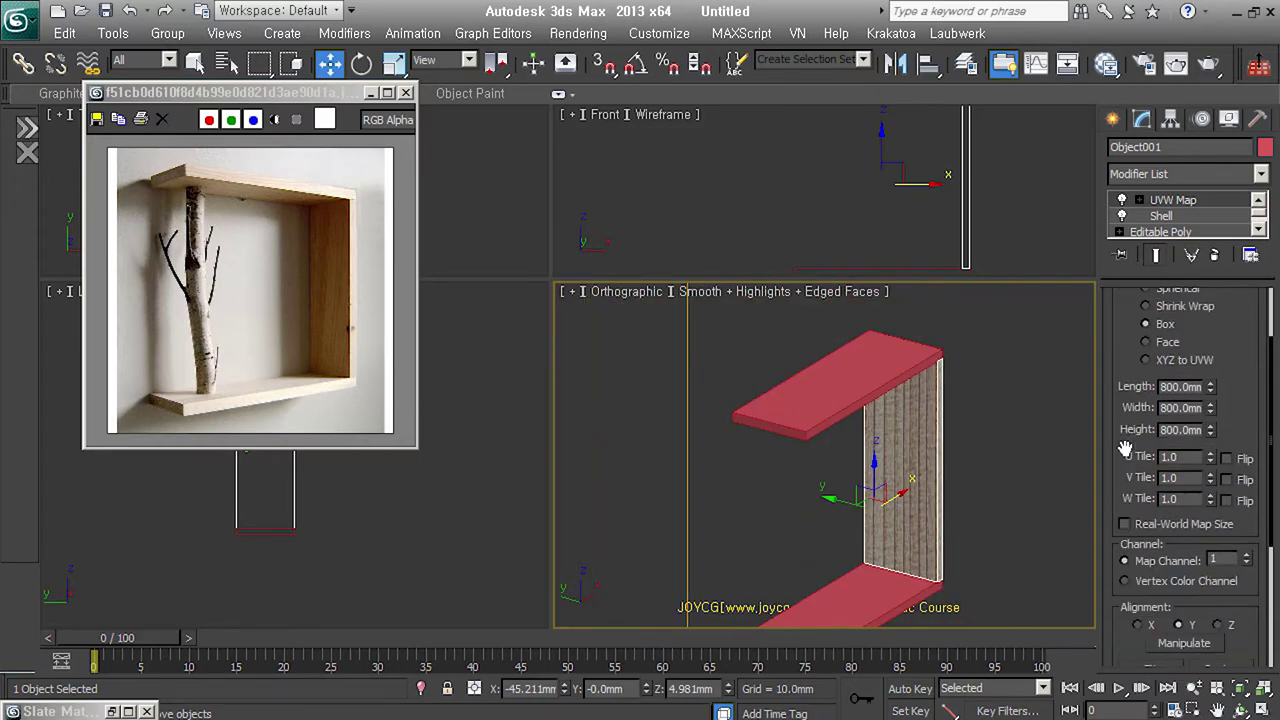
- Set the mapping length, width and height to 500 mm
double_click(1187, 387)
type("5")
key("Tab")
type("500")
key("Tab")
type("500")
key("Return")
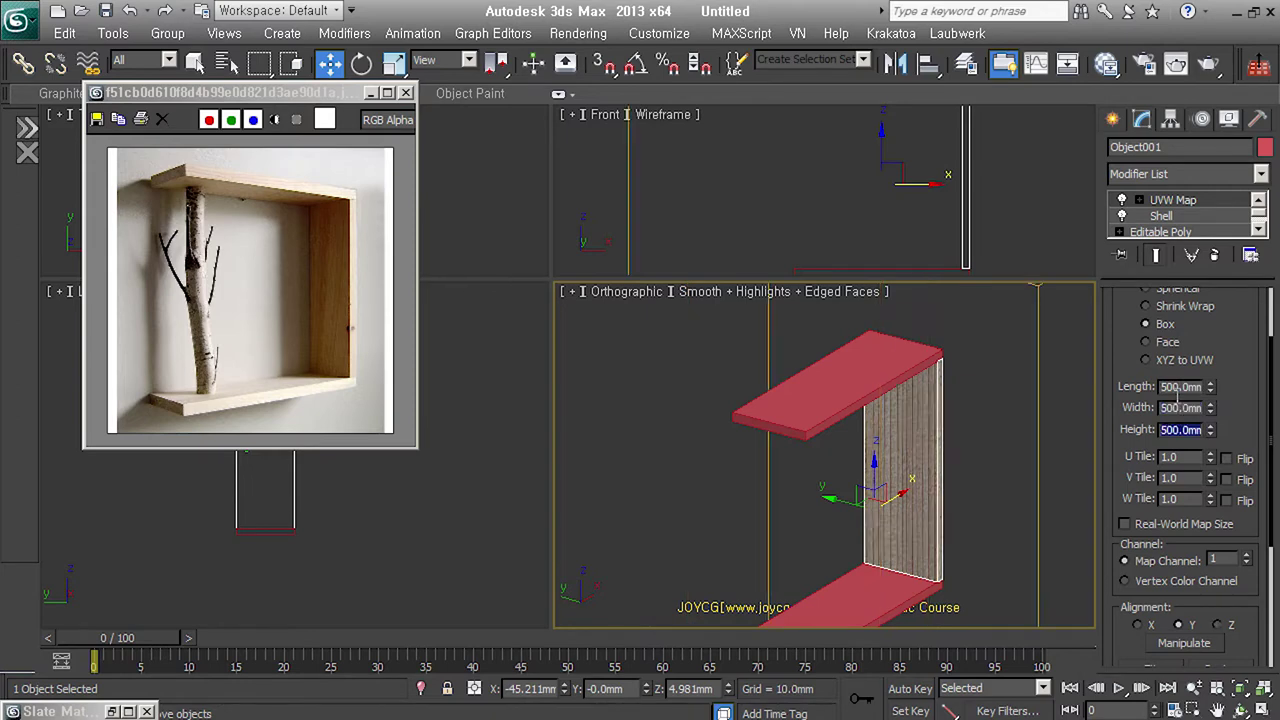
scroll(1006, 449, "down", 3)
scroll(947, 457, "down", 3)
scroll(947, 457, "up", 3)
scroll(947, 457, "up", 2)
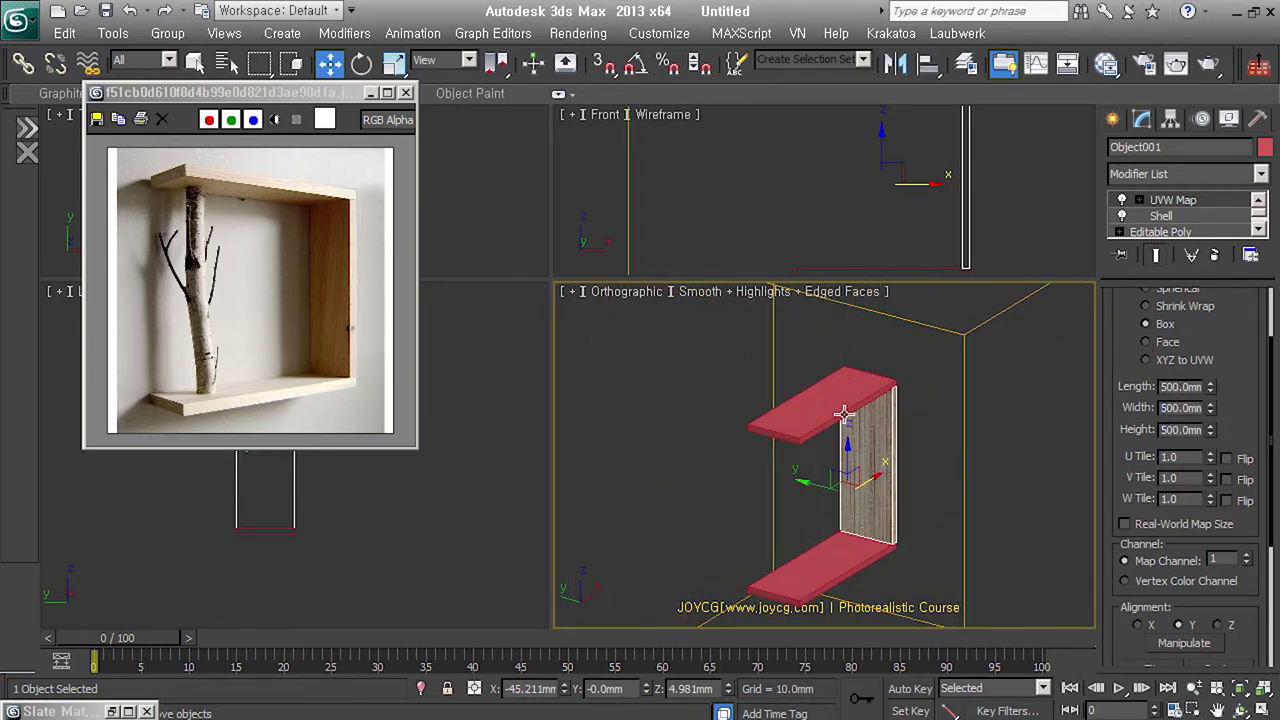
right_click(1206, 210)
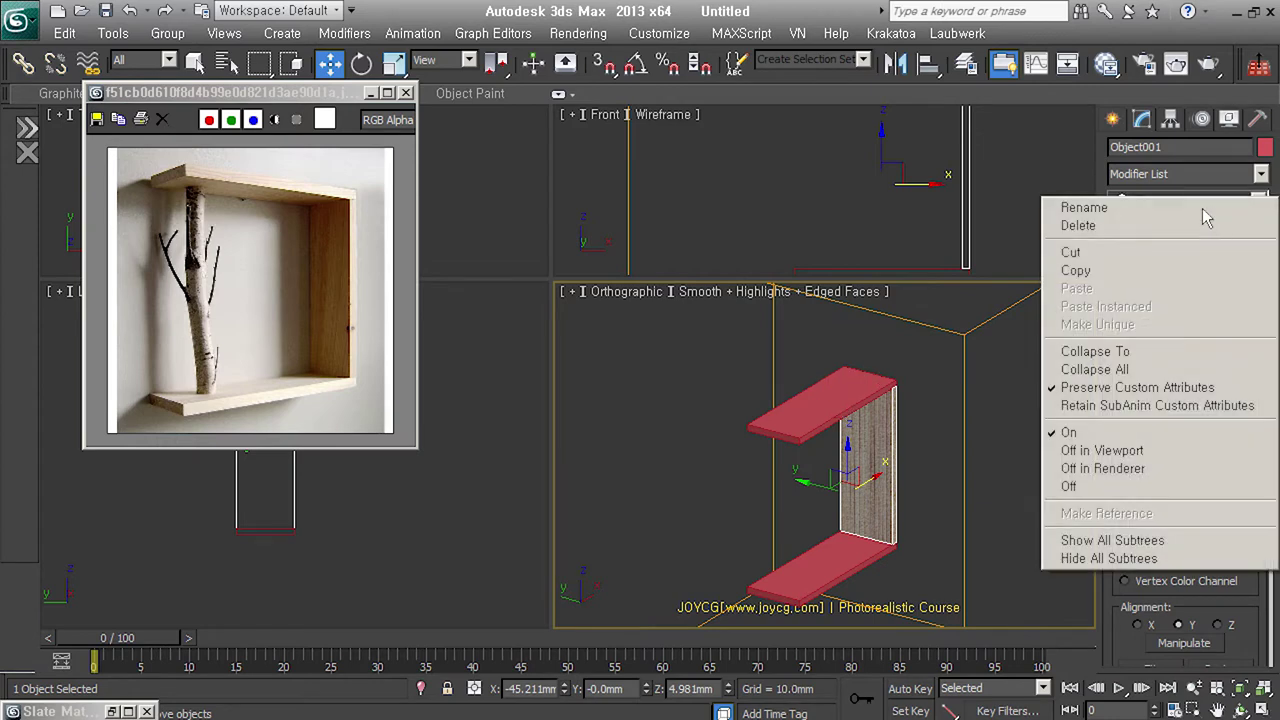
- Copy the back panel's UVW Map modifier and paste it onto the shelf boards
left_click(1076, 288)
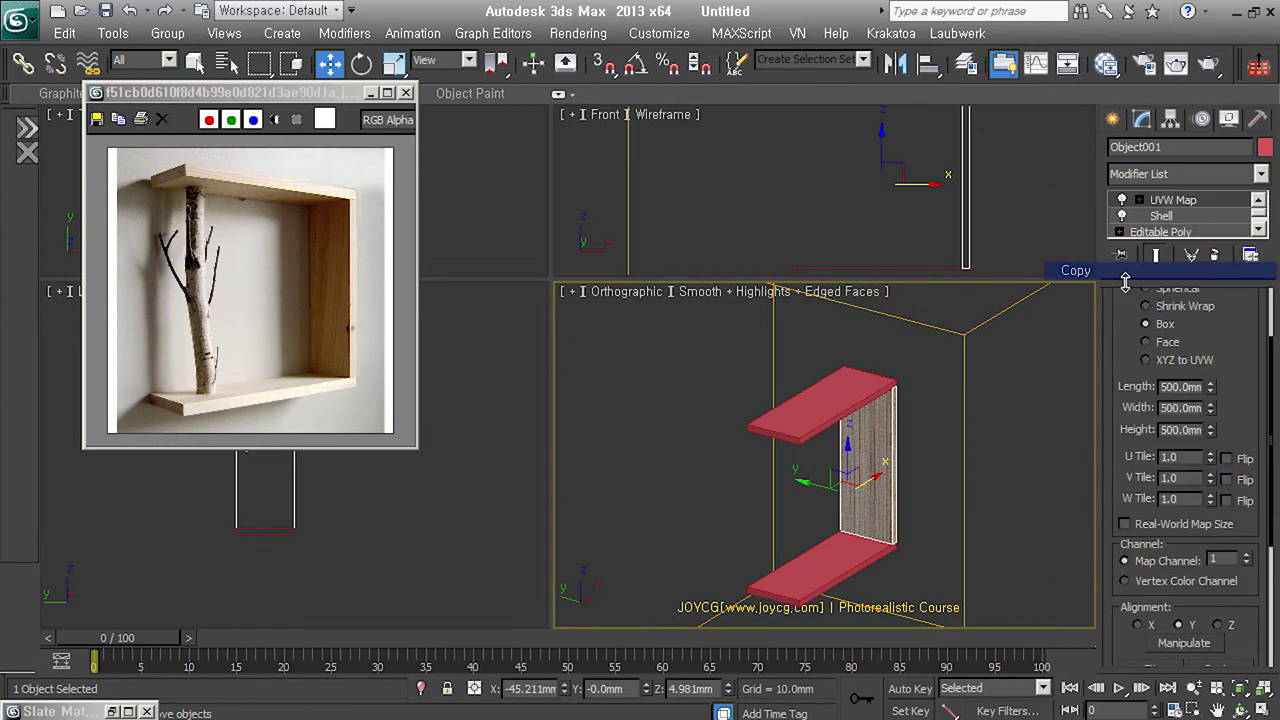
left_click(846, 414)
right_click(1204, 215)
left_click(1080, 286)
- Inspect the shelf boards' wood mapping from several angles, then clear the selection
middle_click_drag(860, 470, 934, 466, "alt")
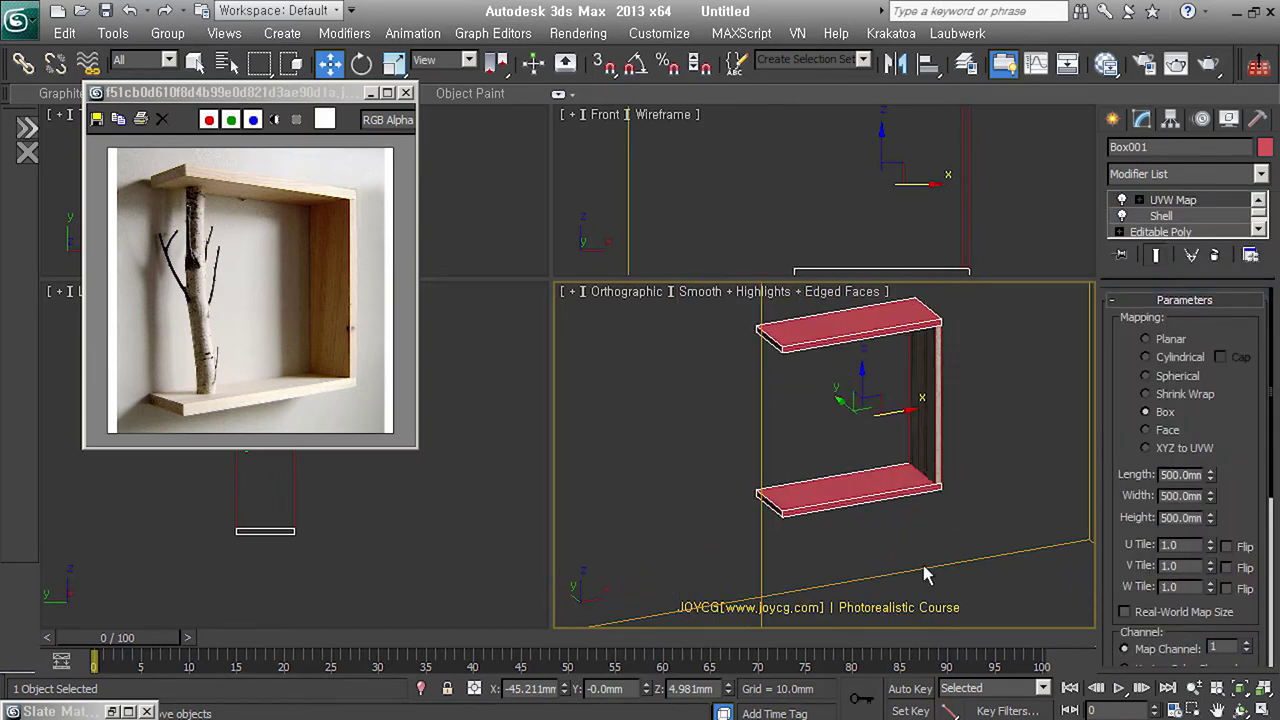
left_click(85, 711)
left_click(85, 581)
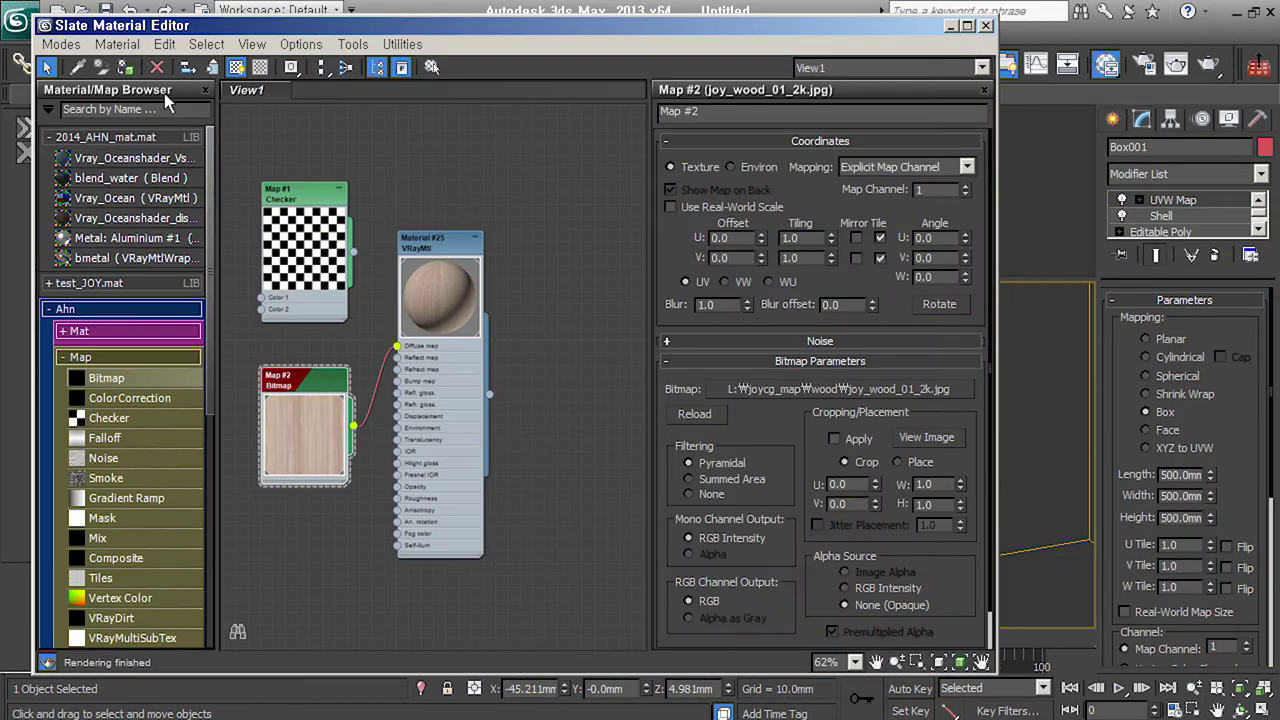
left_click(951, 26)
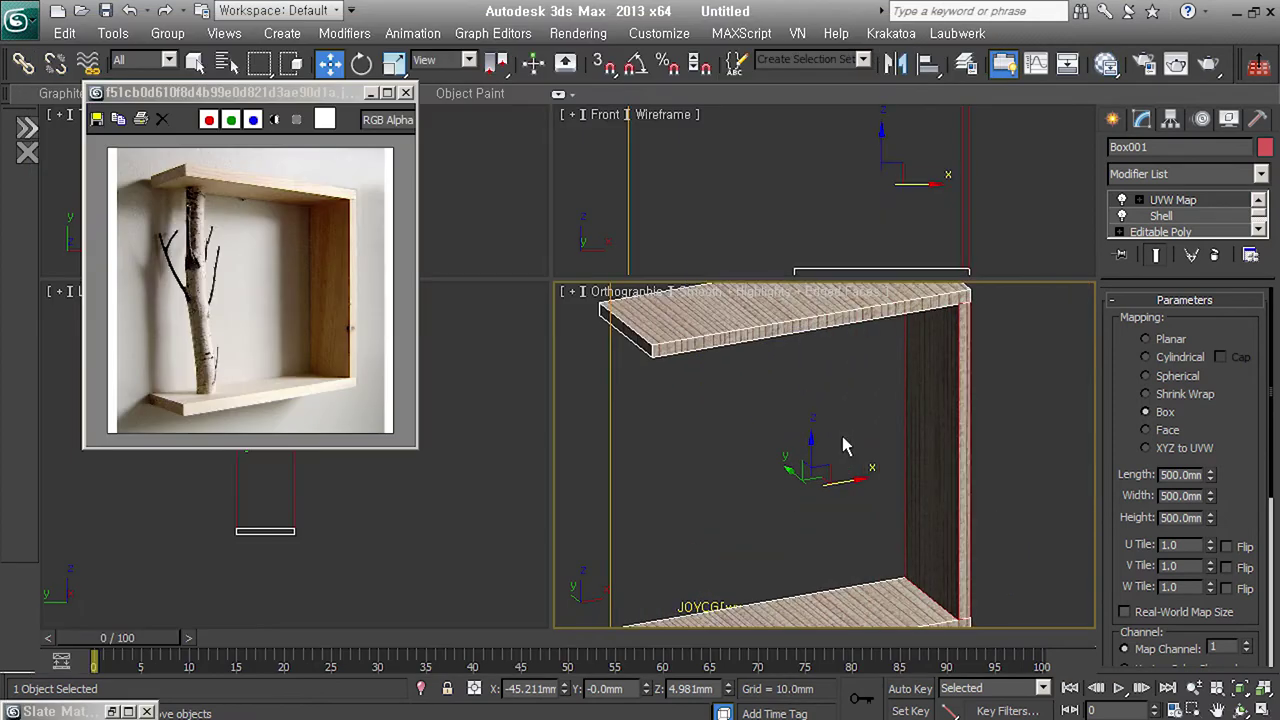
scroll(1142, 563, "down", 5)
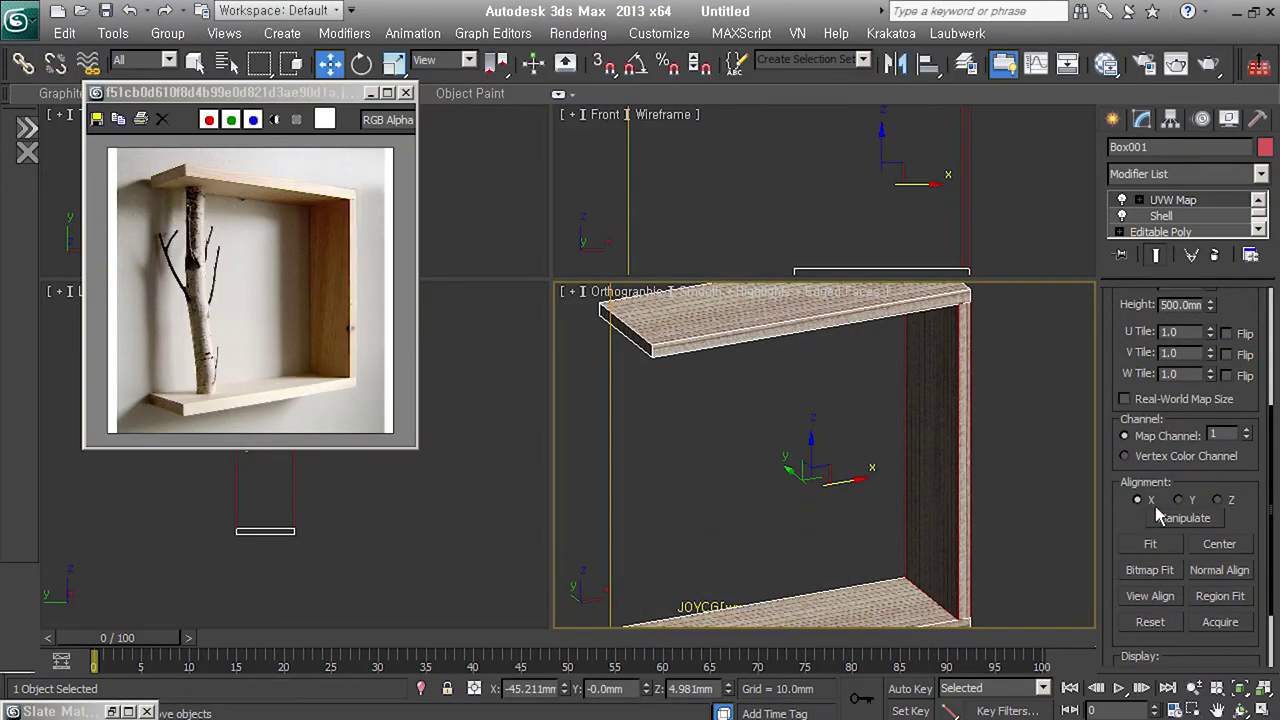
mouse_move(983, 529)
middle_mouse_down()
mouse_move(962, 413)
mouse_move(957, 430)
middle_mouse_up()
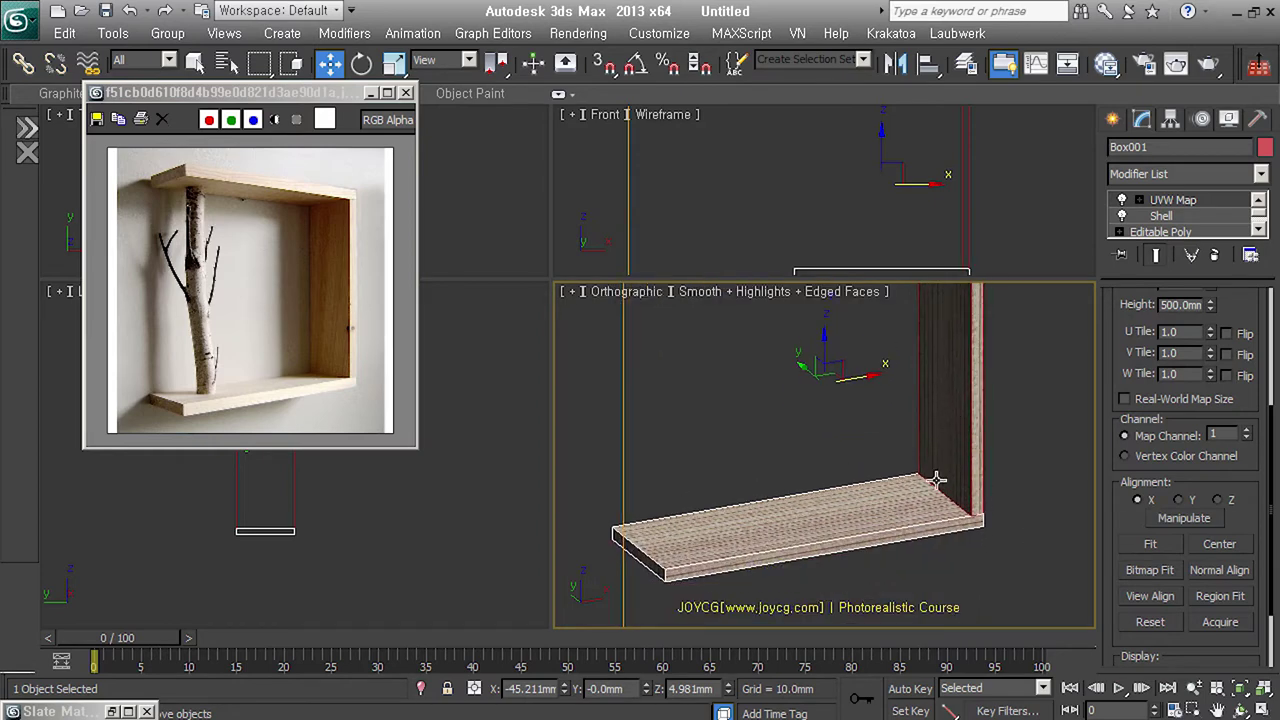
middle_click_drag(995, 532, 1002, 527, "alt")
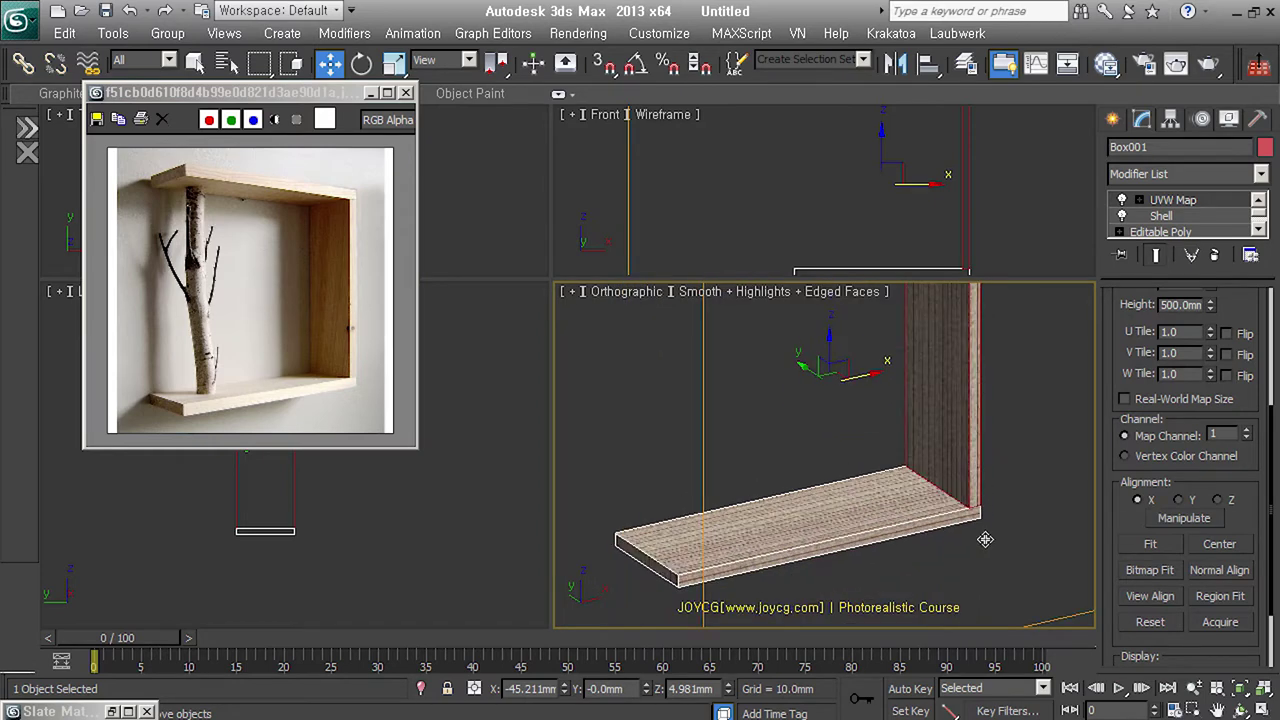
left_click(1013, 535)
- Select both shelf objects, then the back panel, and close the reference image viewer
scroll(1005, 530, "up", 2)
scroll(996, 525, "up", 2)
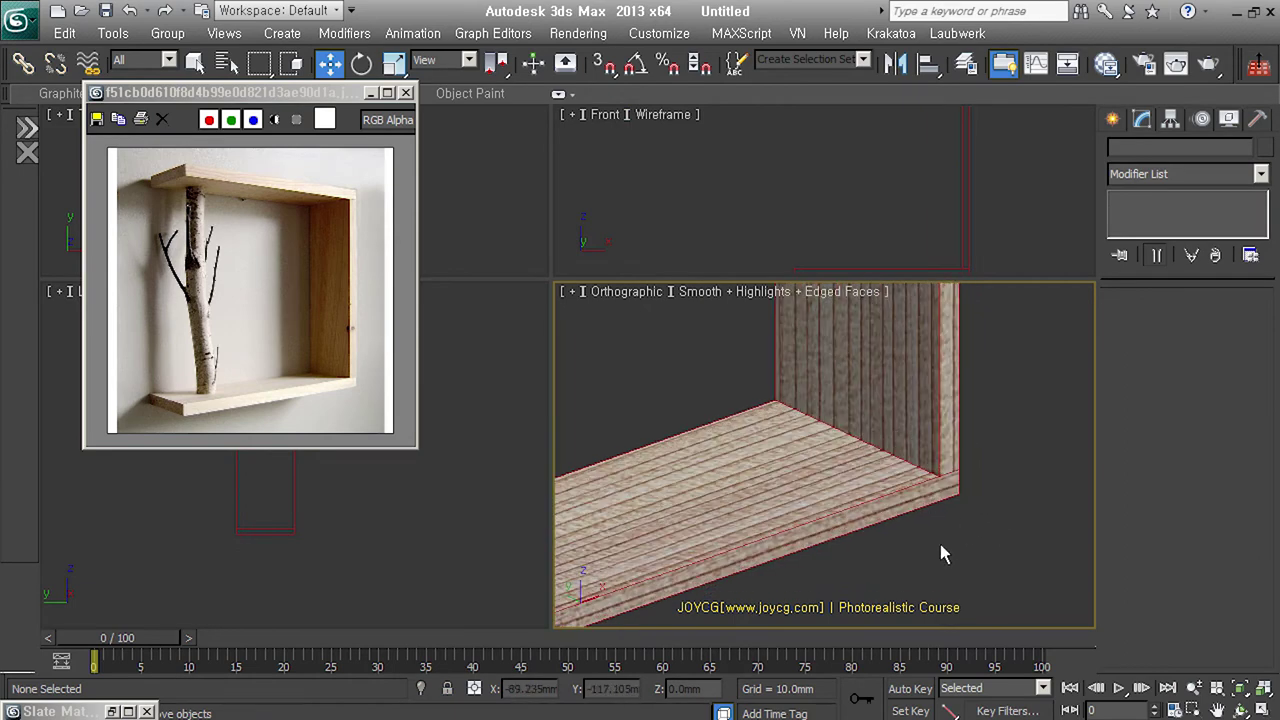
scroll(925, 525, "down", 1)
scroll(935, 530, "down", 3)
scroll(946, 540, "down", 2)
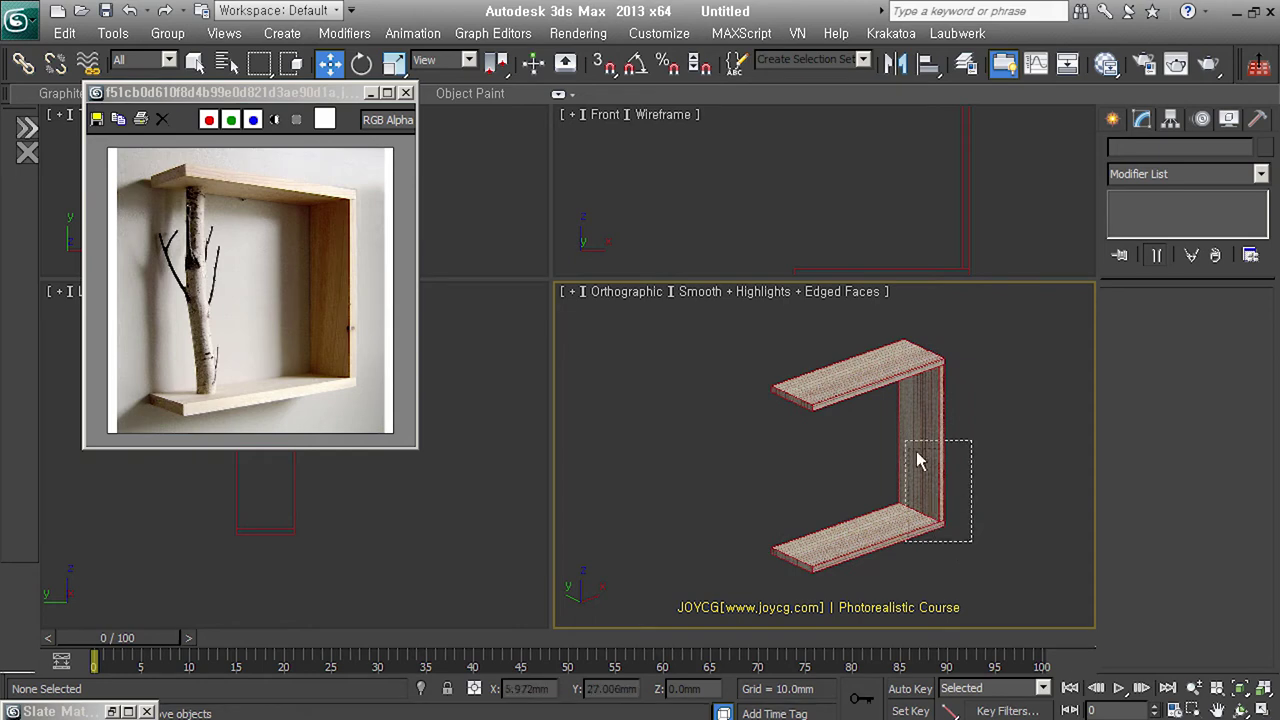
key("ctrl+a")
scroll(916, 451, "up", 2)
middle_click_drag(916, 451, 866, 508)
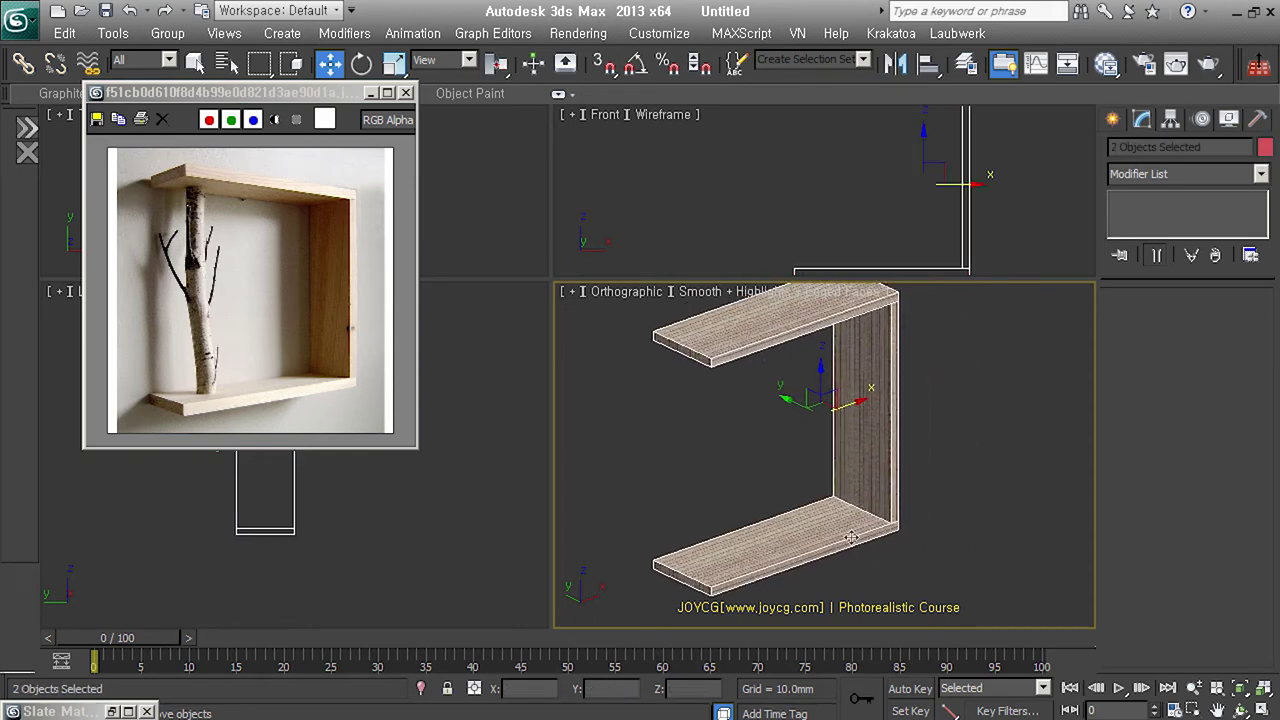
left_click(892, 463)
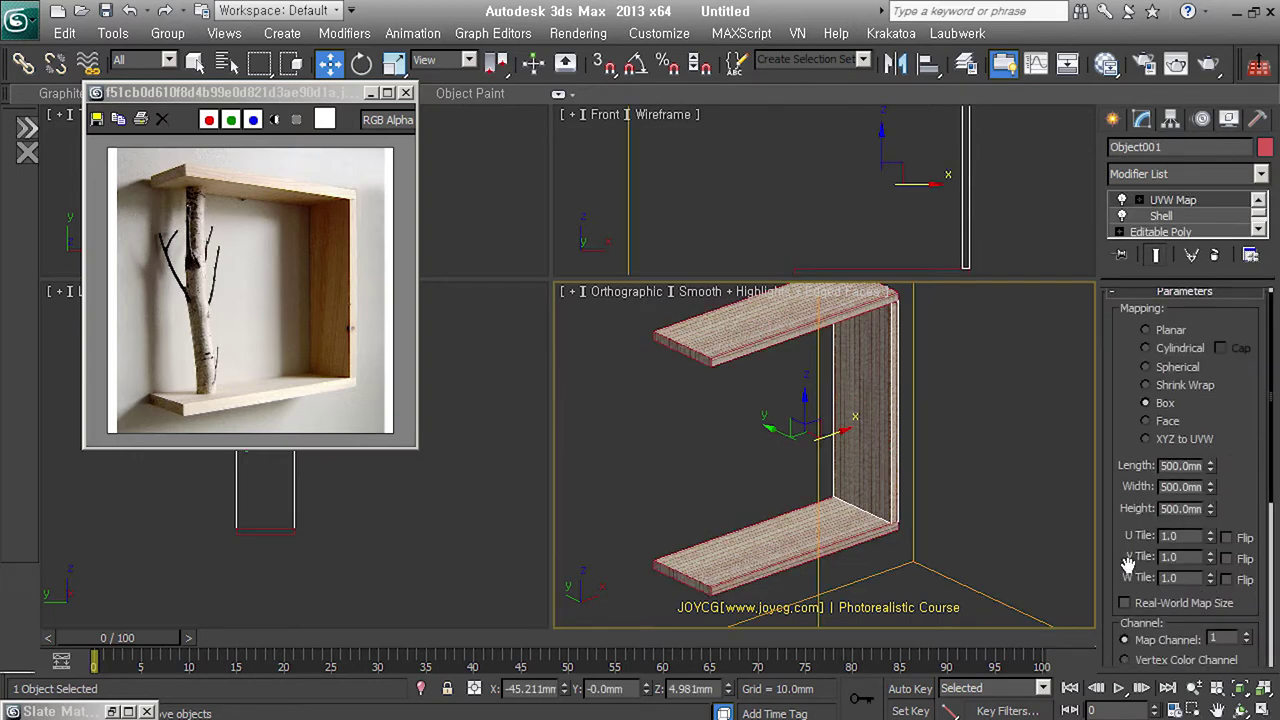
scroll(1200, 530, "down", 5)
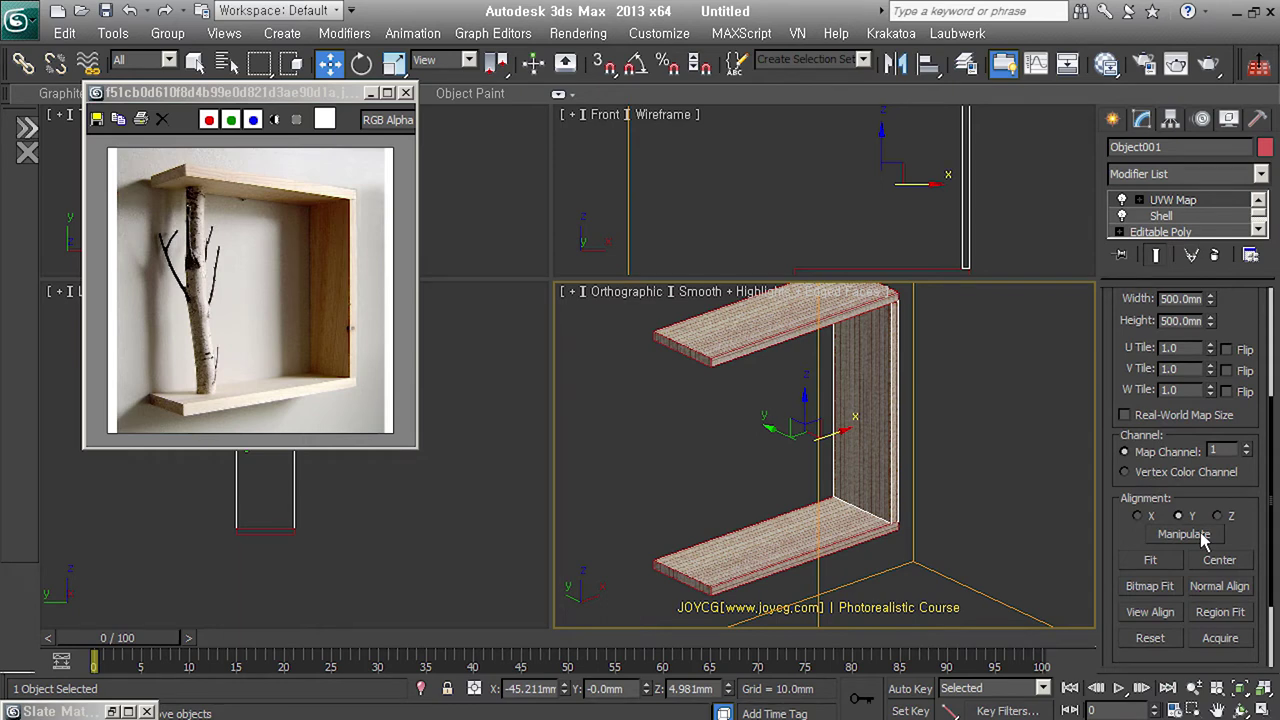
left_click(405, 92)
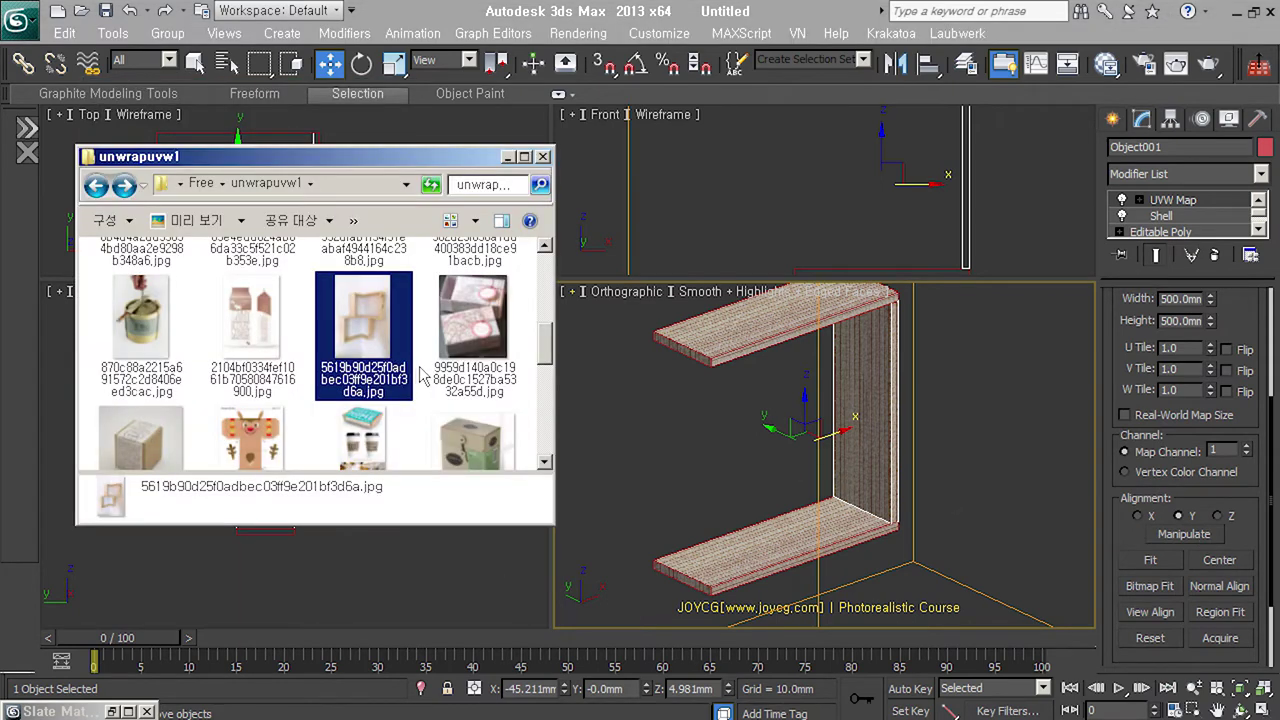
mouse_move(363, 315)
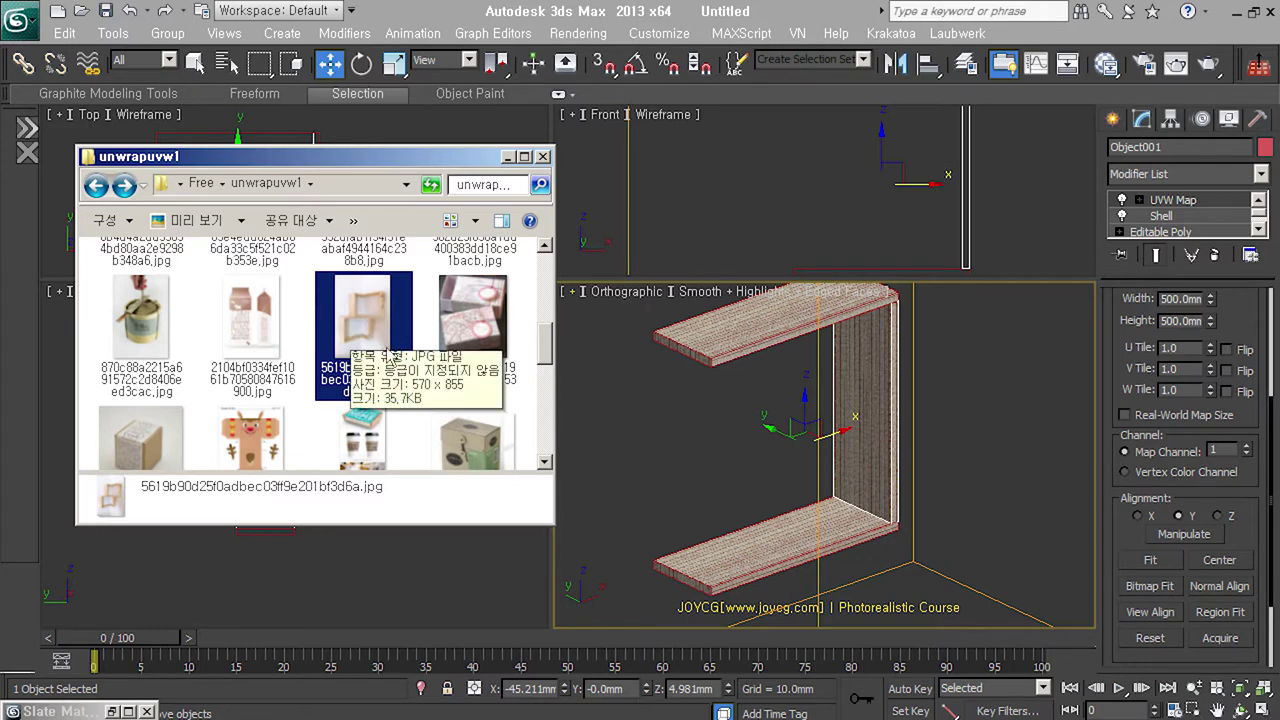
- Browse the unwrapuvw1 thumbnails, select the cube box image, and return to 3ds Max
scroll(284, 424, "down", 1)
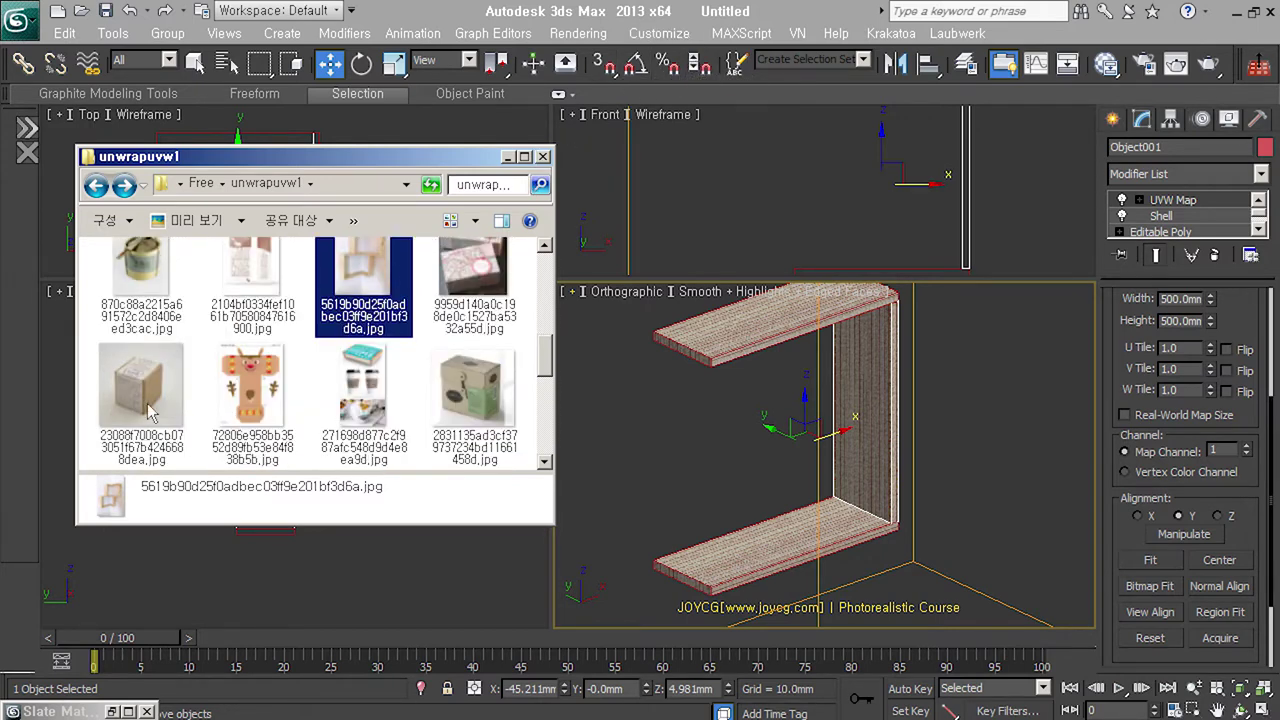
left_click_drag(555, 484, 619, 569)
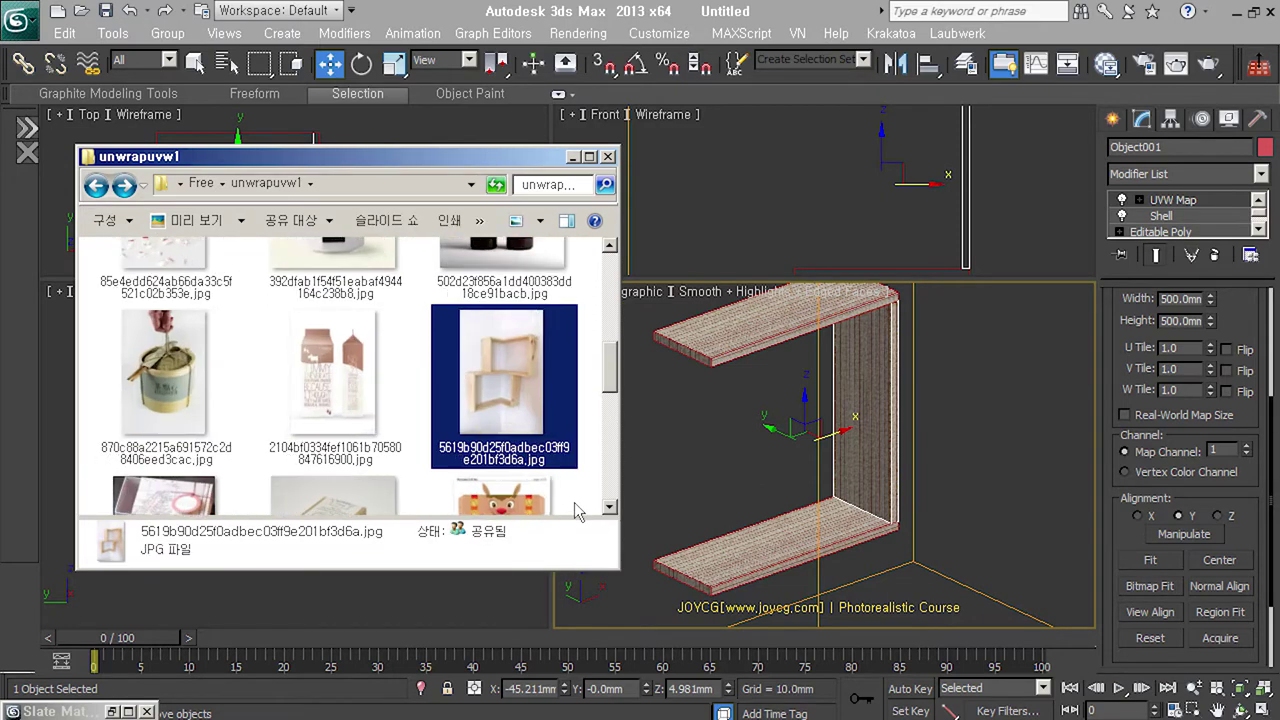
scroll(330, 400, "down", 1)
left_click(315, 390)
scroll(315, 390, "up", 3)
mouse_move(335, 460)
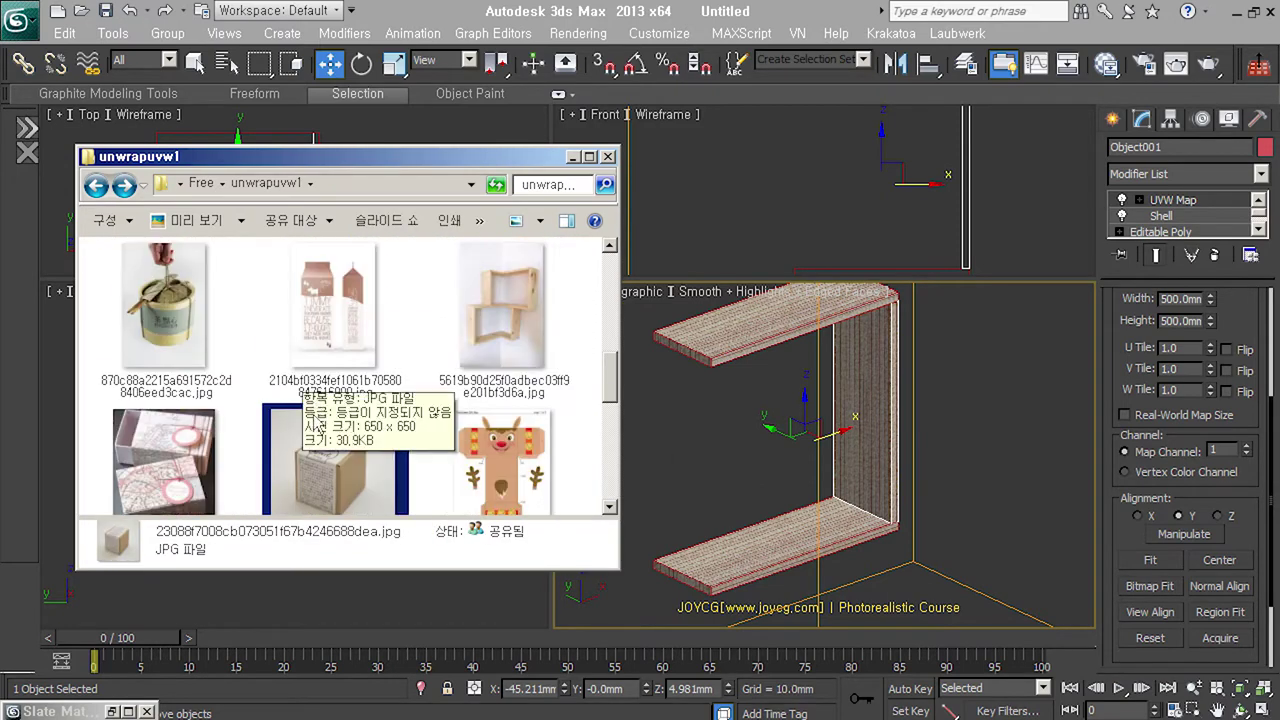
scroll(340, 470, "down", 2)
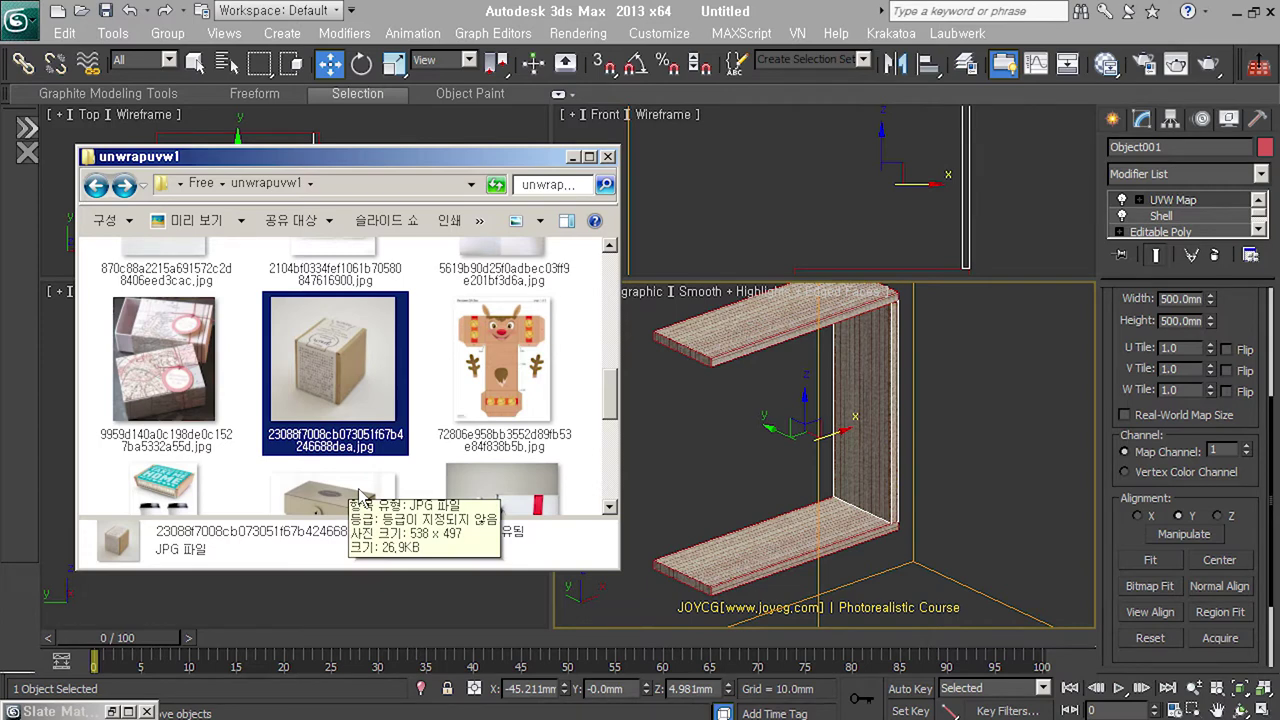
left_click(720, 20)
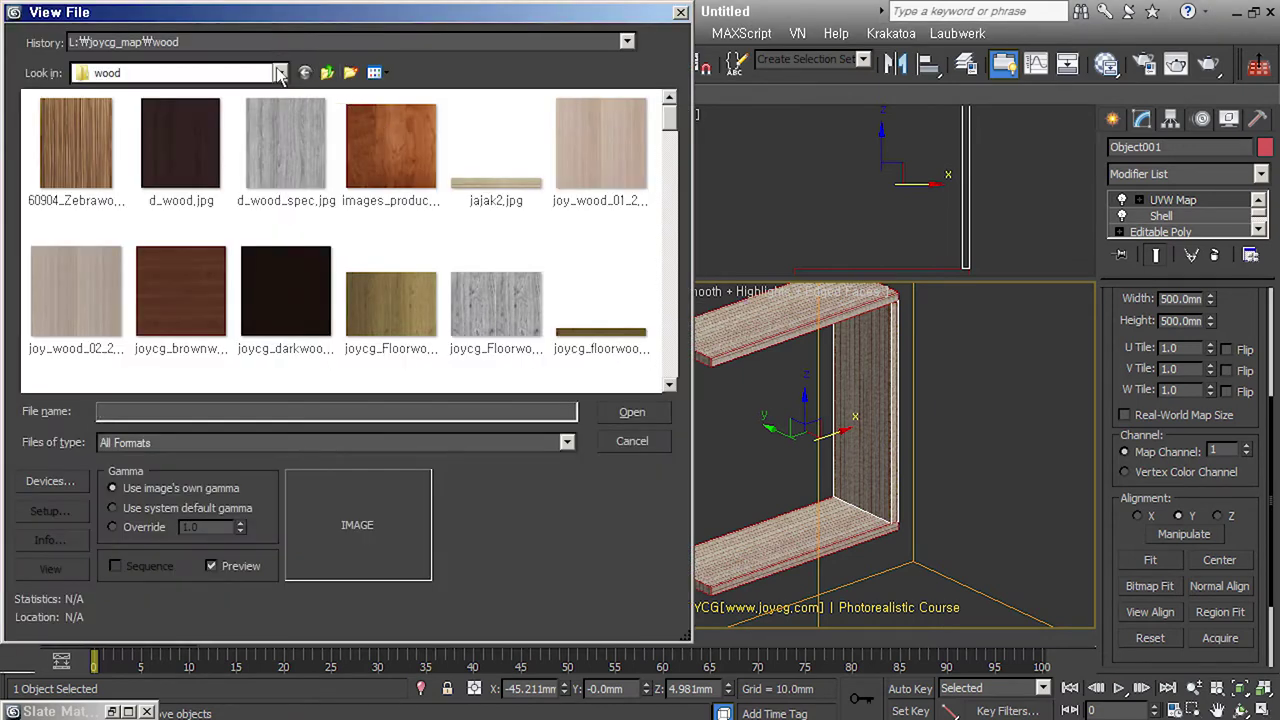
- View the gift-box template image from the unwrapuvw1 folder, then close it
left_click(280, 42)
left_click(250, 62)
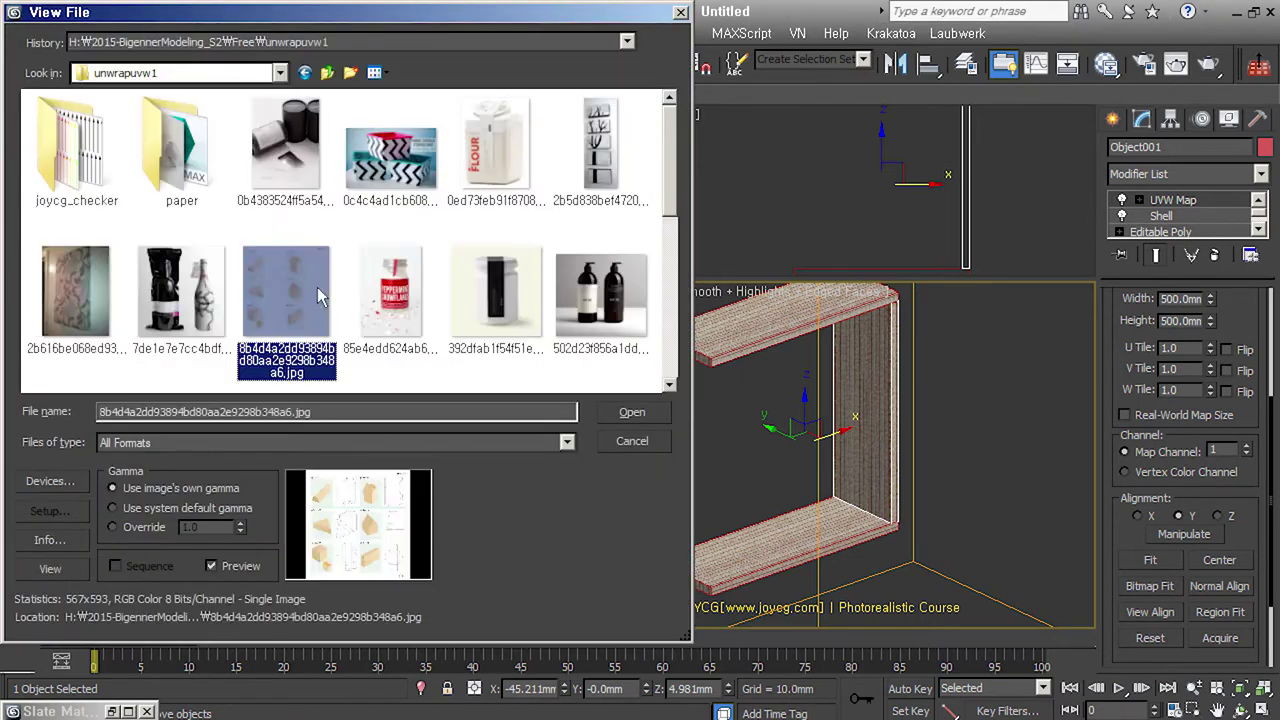
left_click(632, 411)
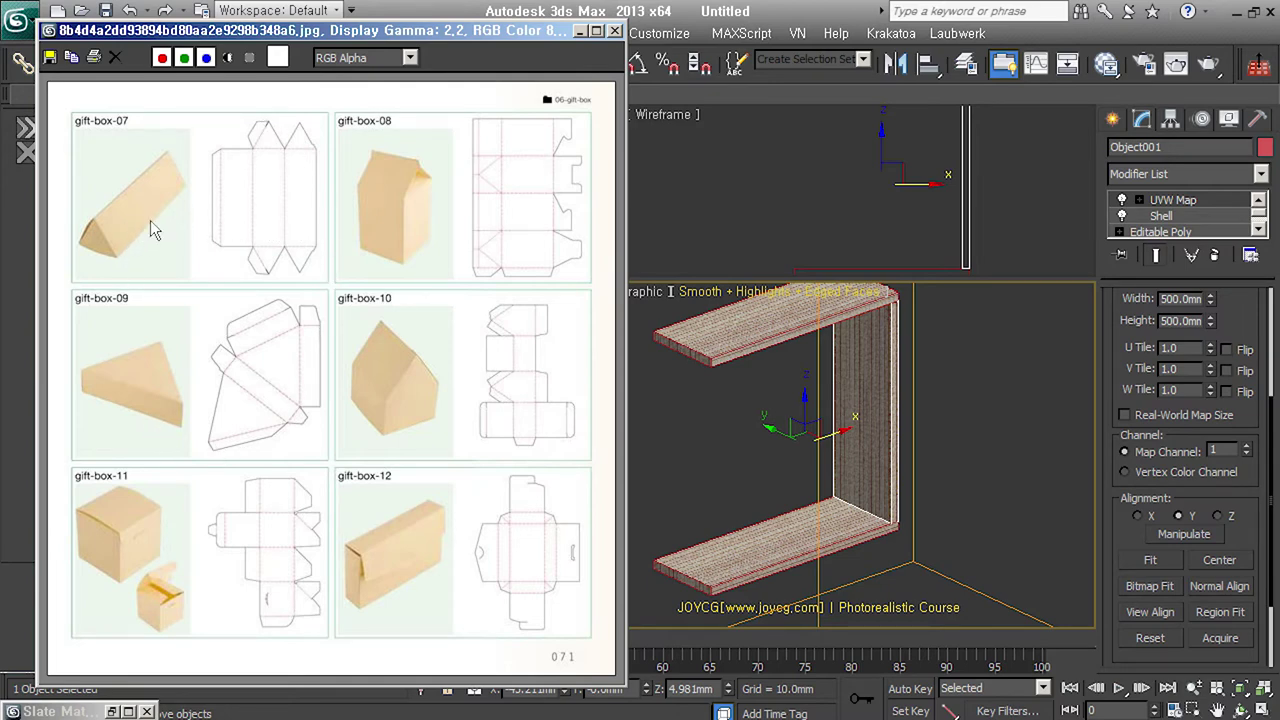
left_click(615, 30)
- Reset the scene without saving the current file
left_click(18, 20)
left_click(63, 109)
left_click(656, 432)
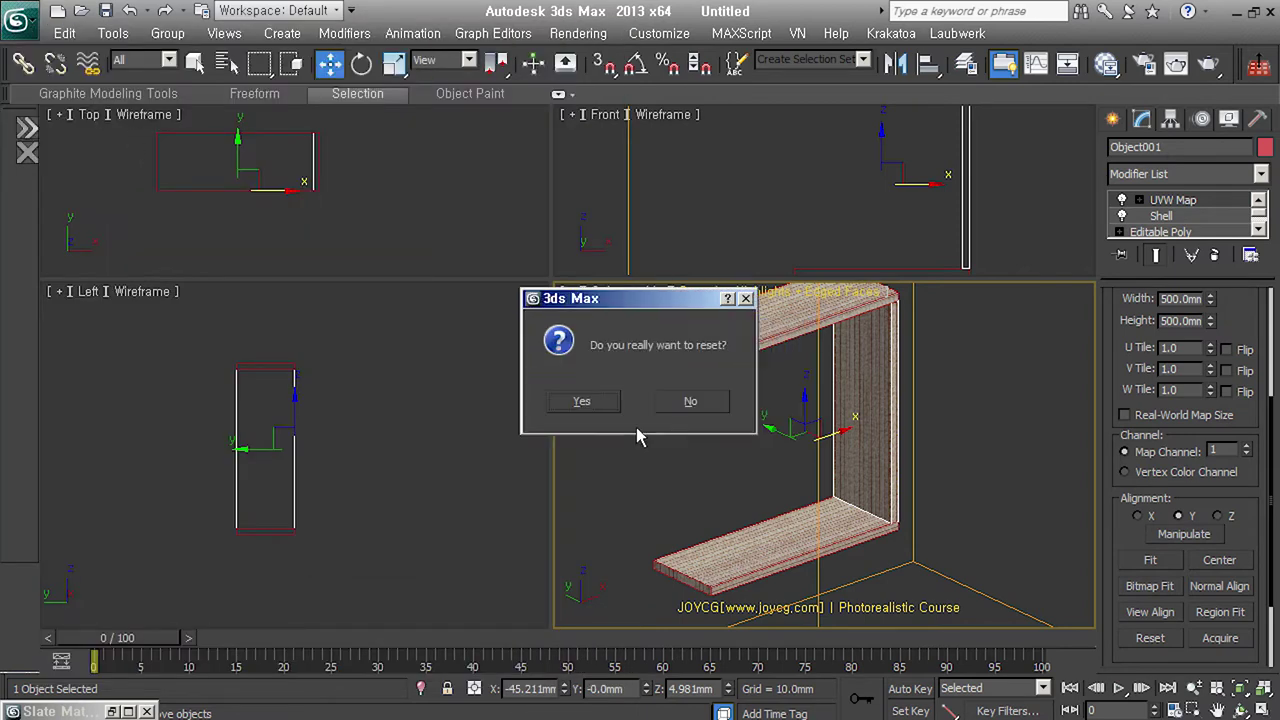
- Reset to an empty scene and draw a Box using the Cube creation method
left_click(600, 408)
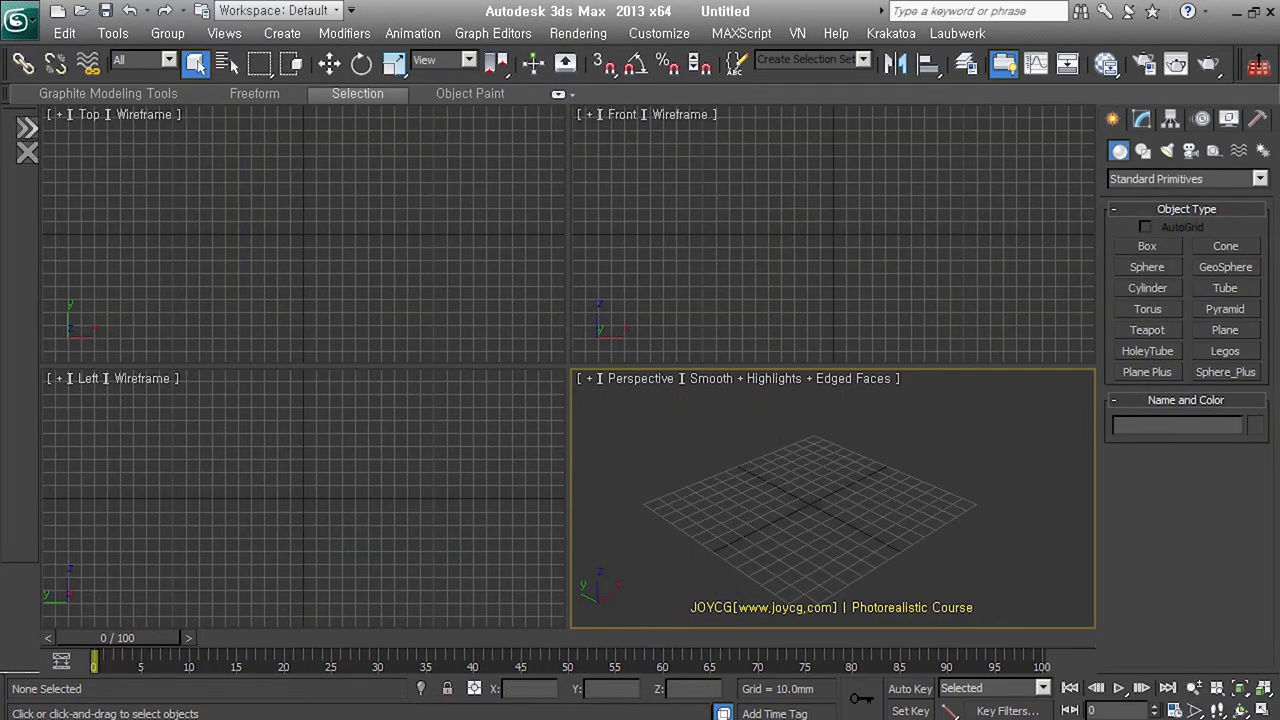
left_click(1158, 250)
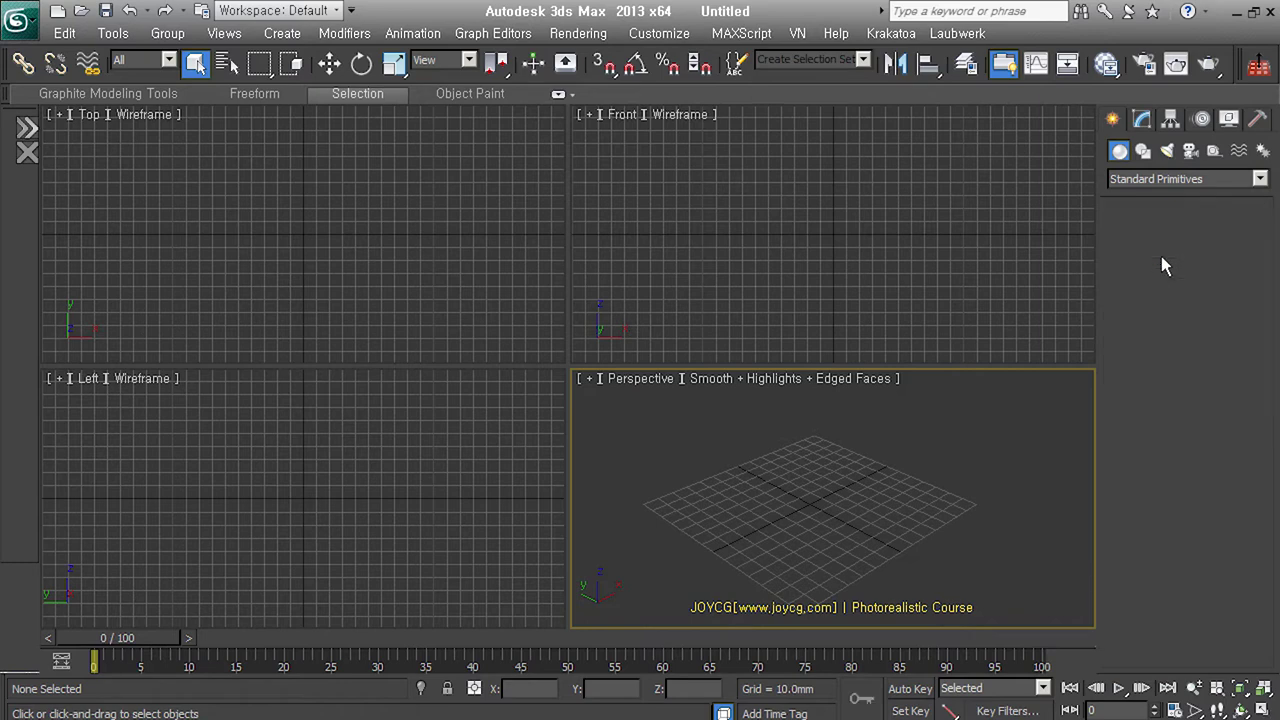
left_click(1136, 479)
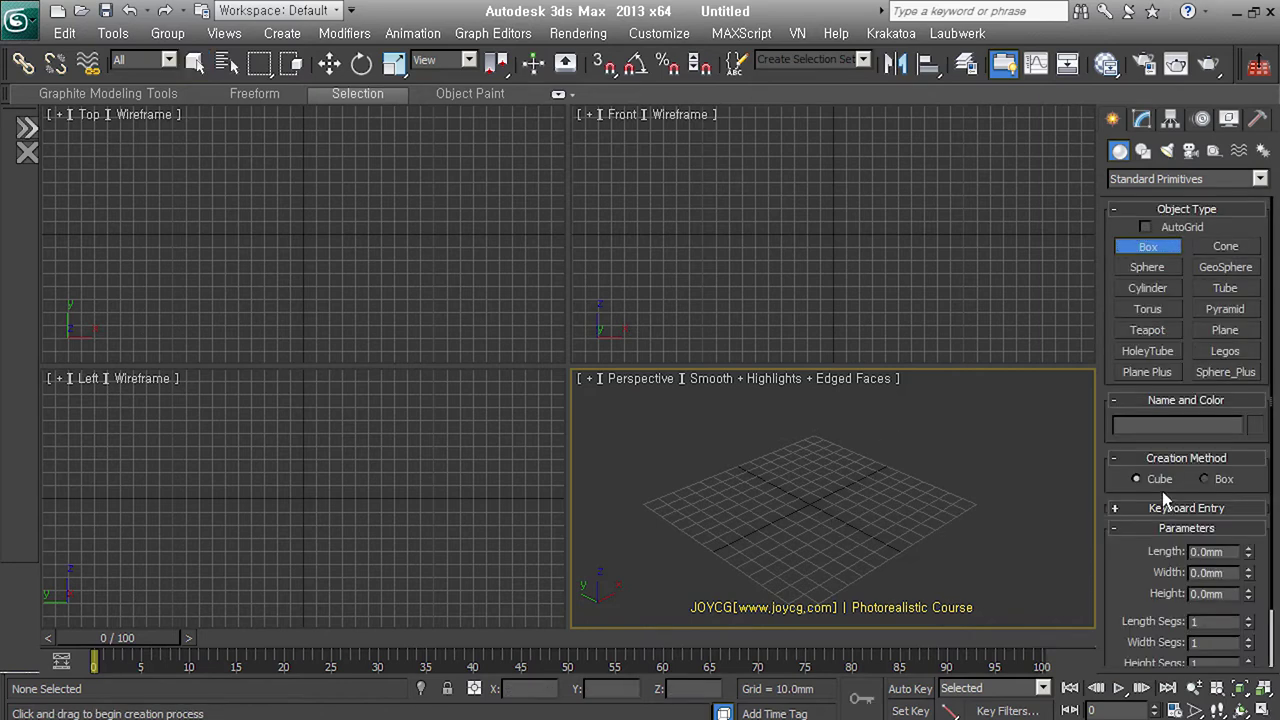
left_click_drag(806, 502, 820, 551)
- Convert the cube Box001 to Editable Poly and add an Unwrap UVW modifier
left_click_drag(577, 331, 577, 298)
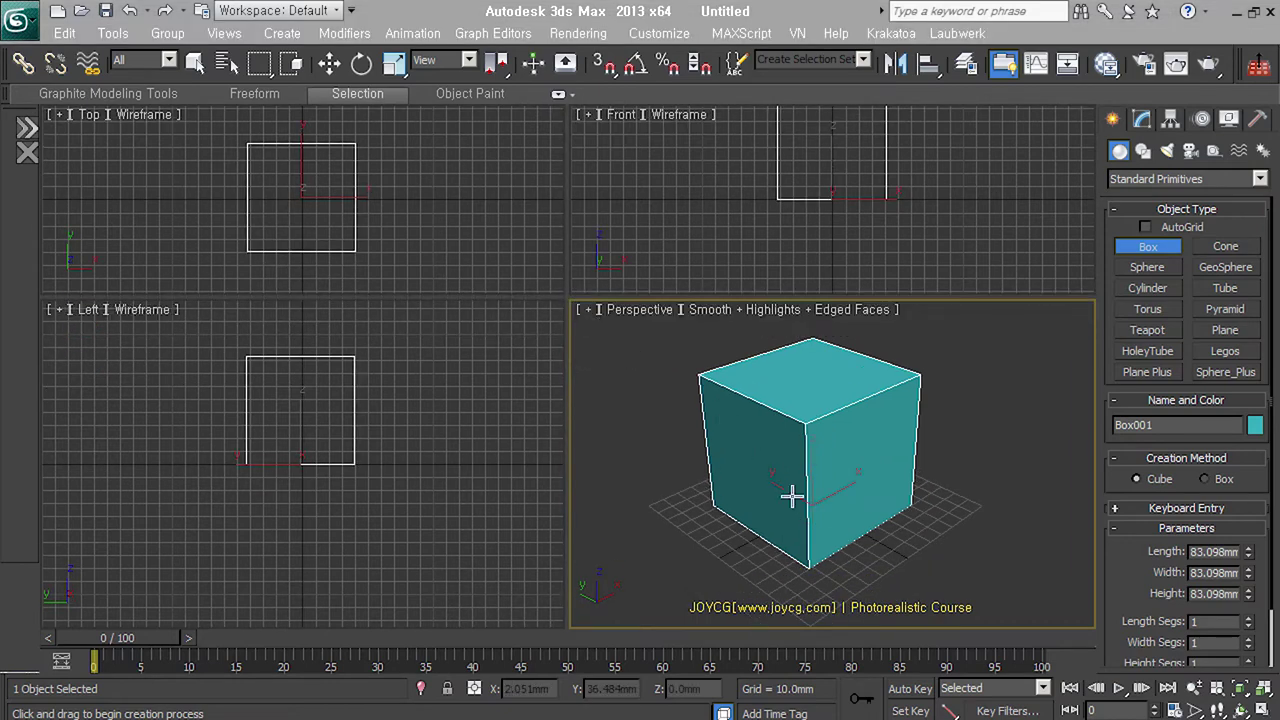
right_click(823, 497)
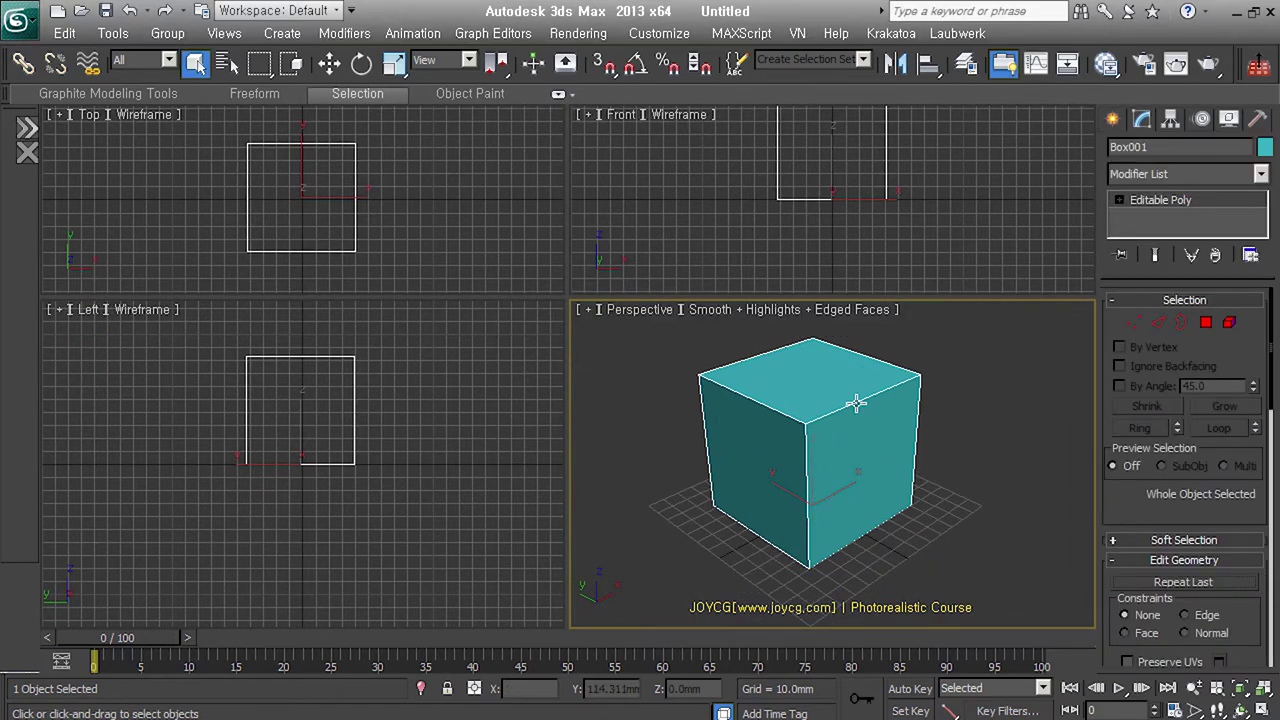
key("u")
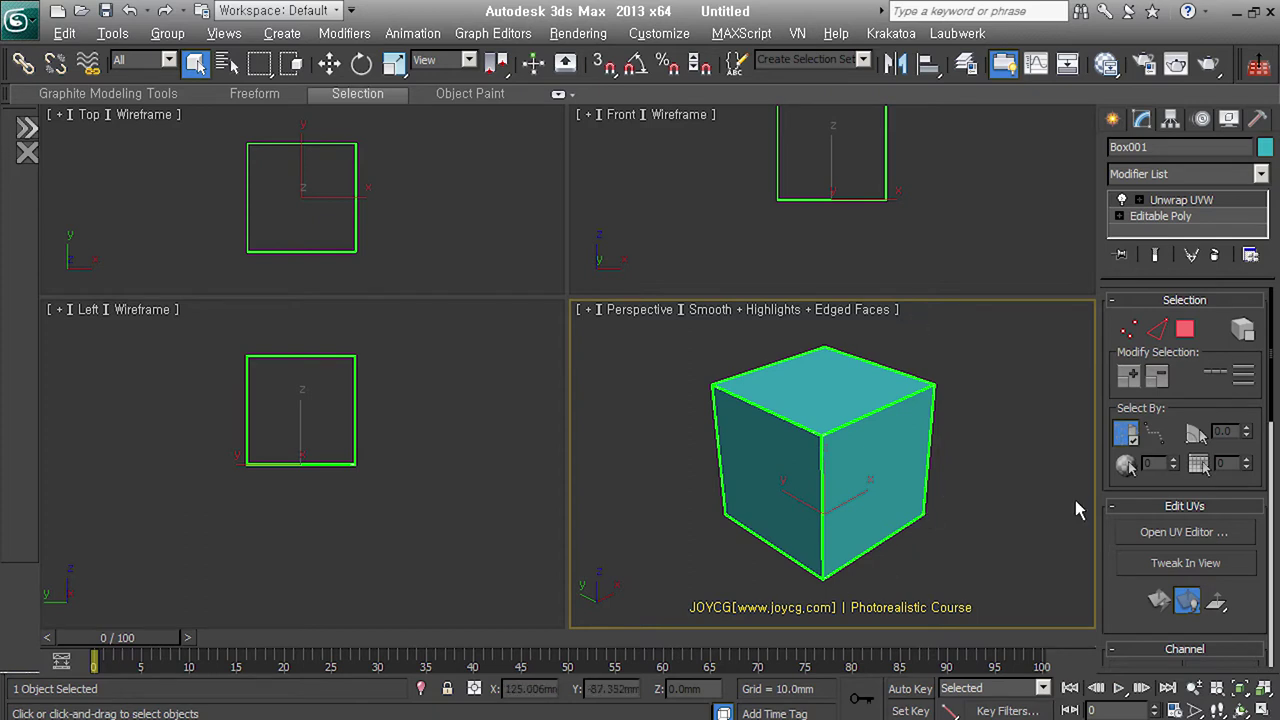
- Turn off the Map Seams display in Unwrap UVW
scroll(1145, 300, "down", 5)
scroll(1145, 290, "down", 5)
scroll(1145, 288, "down", 5)
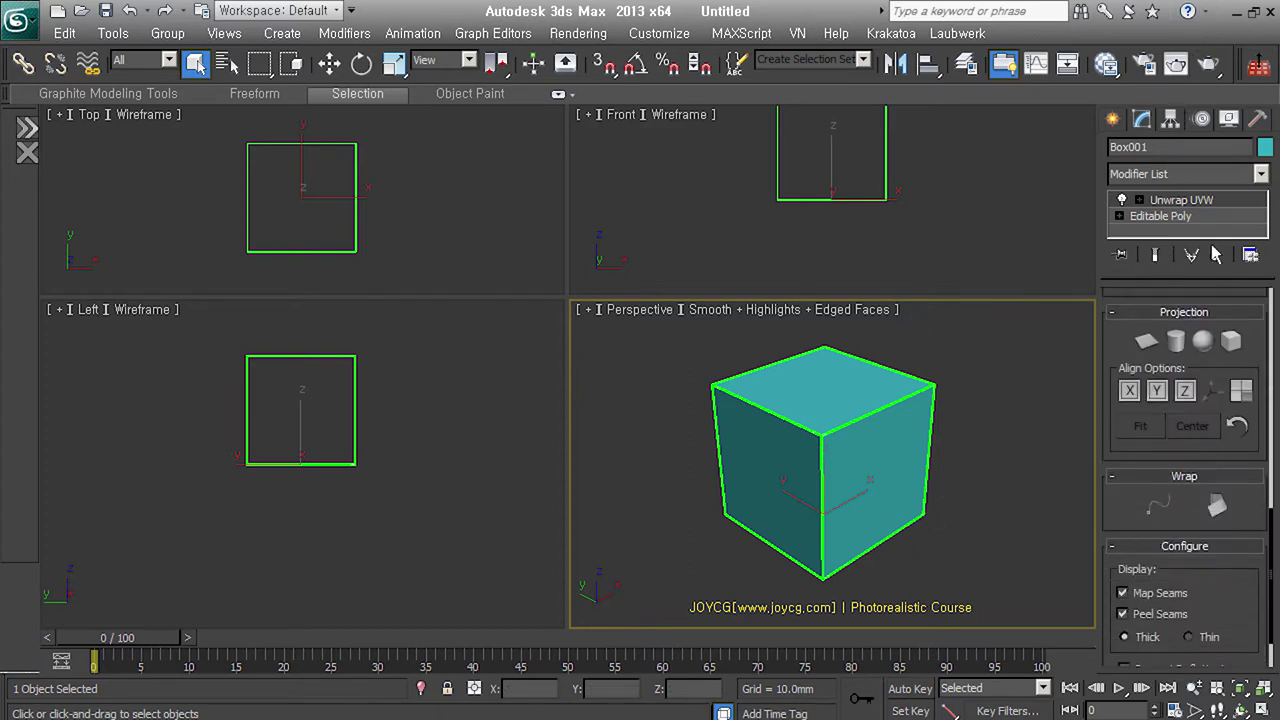
left_click(1160, 594)
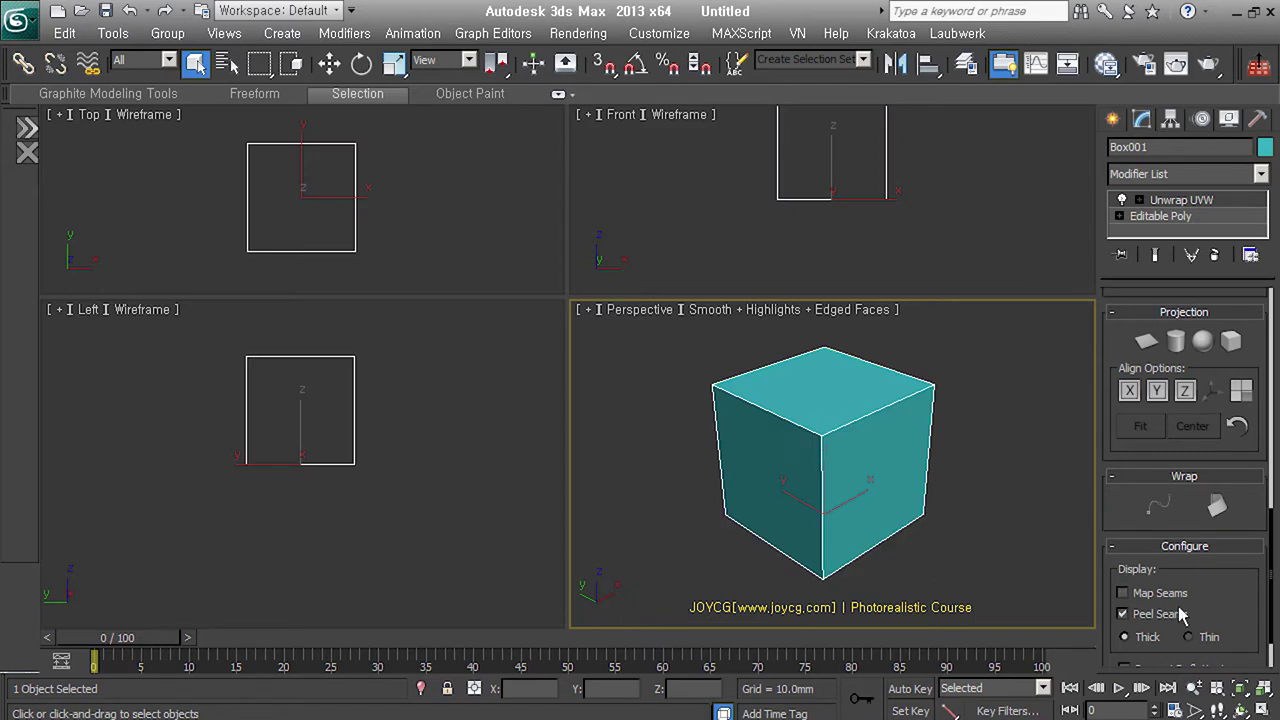
- At Edge level, select three top edges of the cube and convert them to seams
left_click(1139, 200)
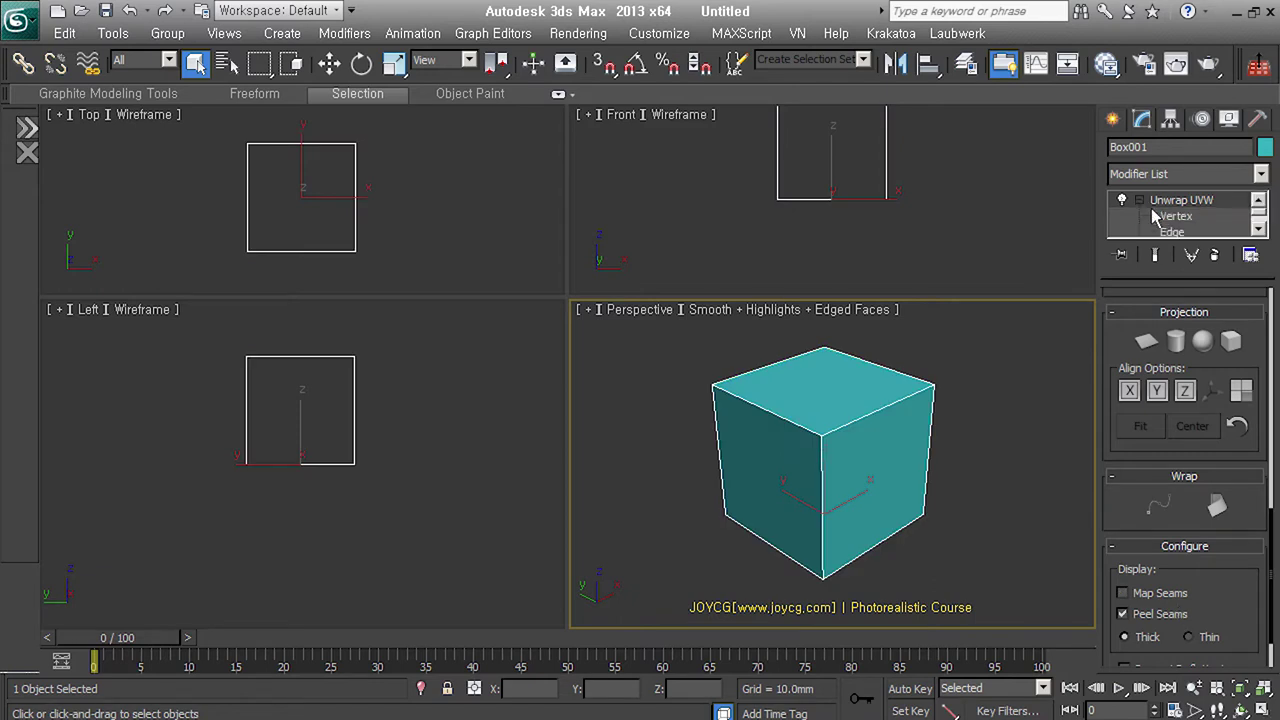
left_click(1172, 232)
left_click(890, 428)
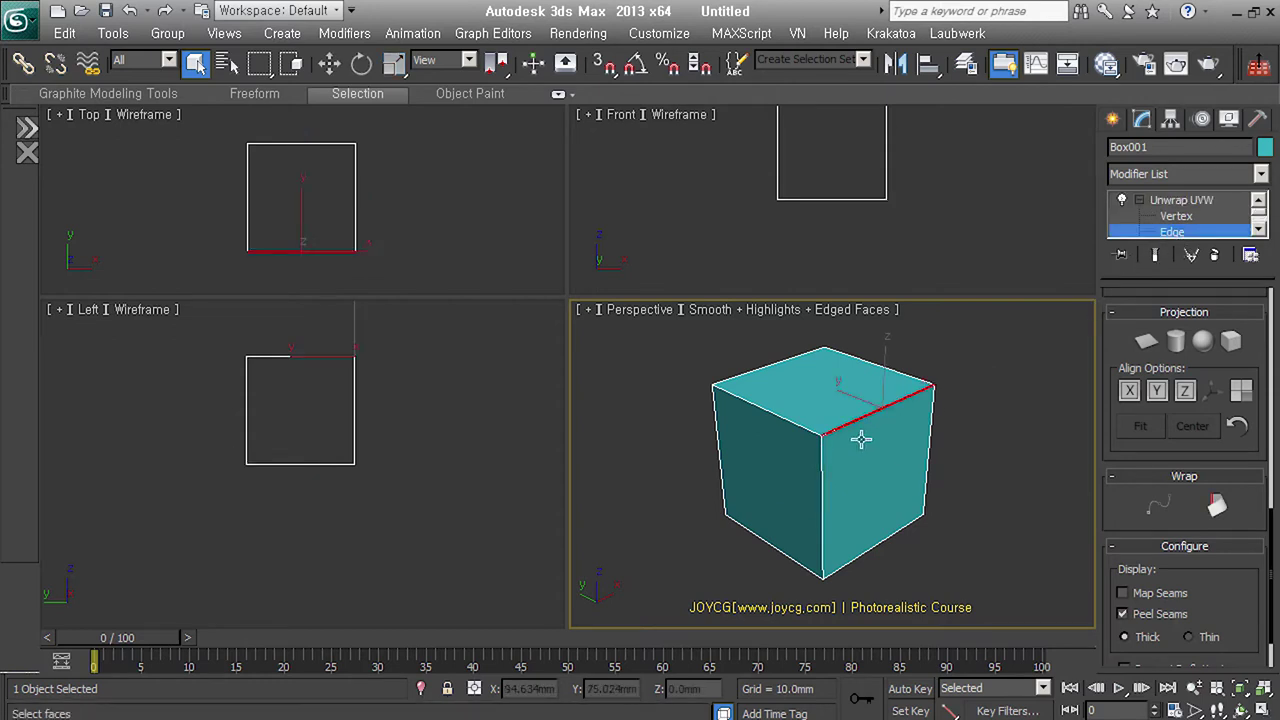
left_click(797, 424, "ctrl")
left_click(772, 366, "ctrl")
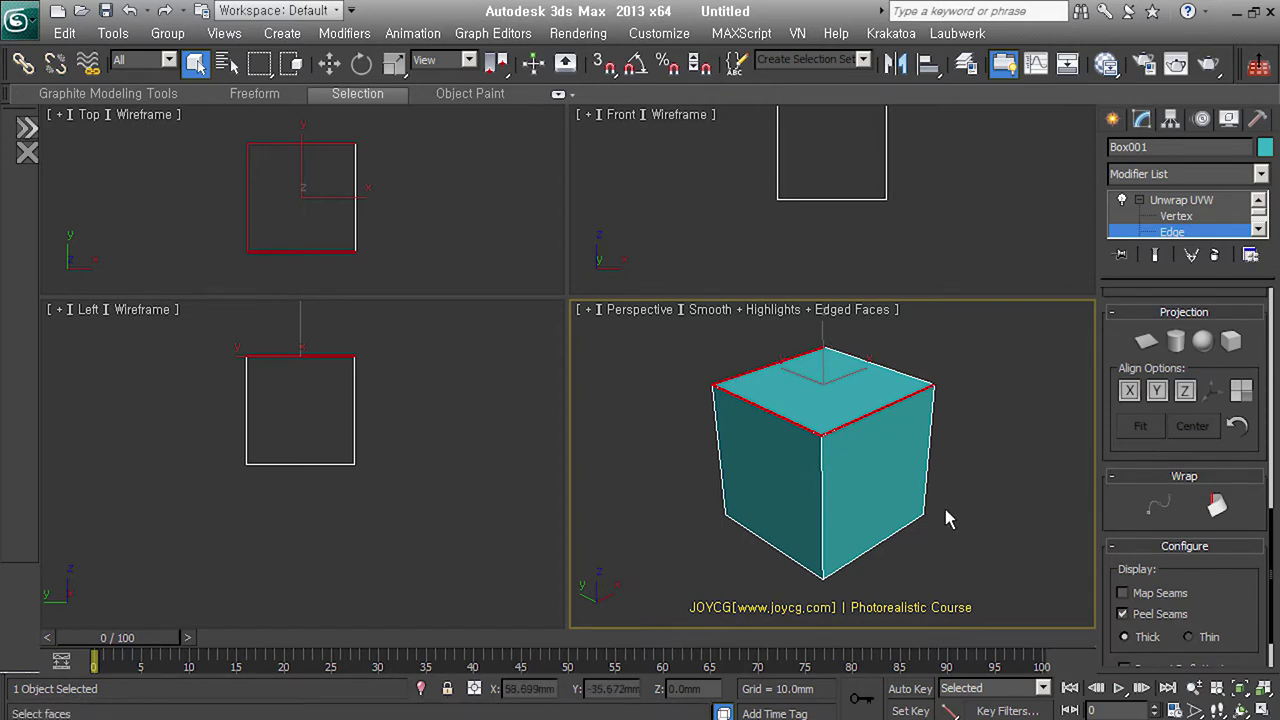
scroll(1127, 478, "up", 1)
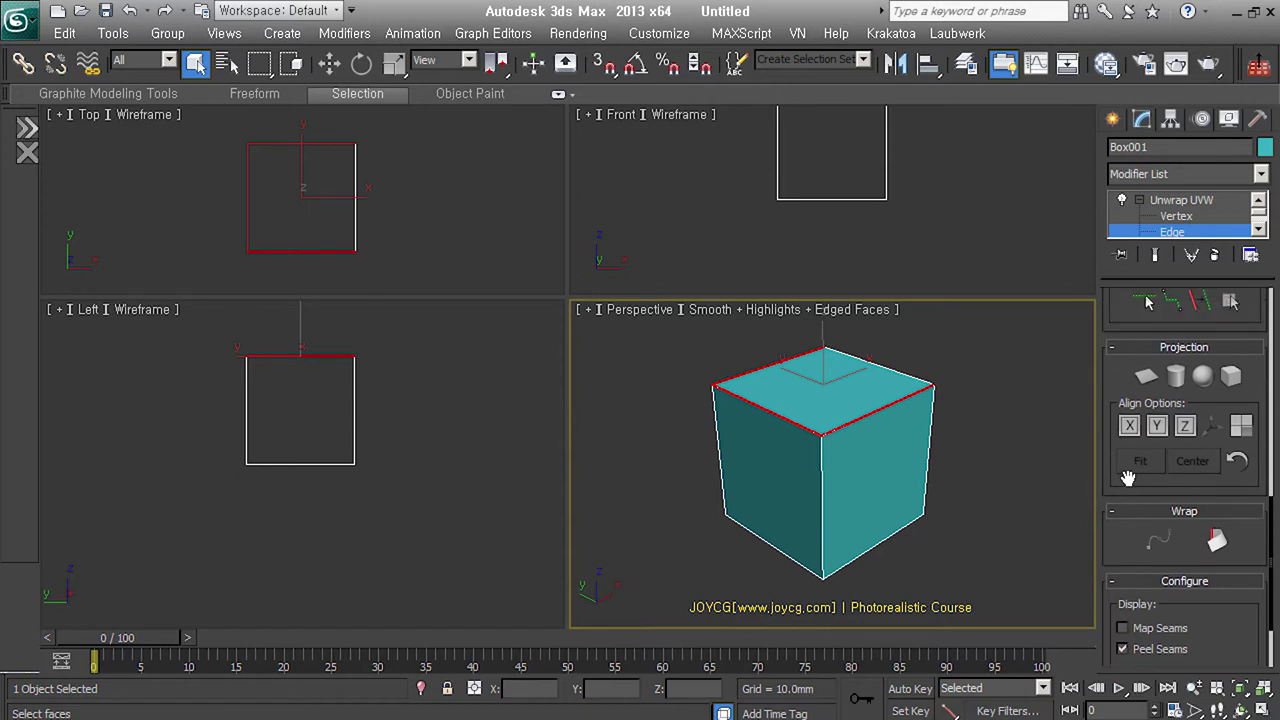
scroll(1127, 478, "up", 4)
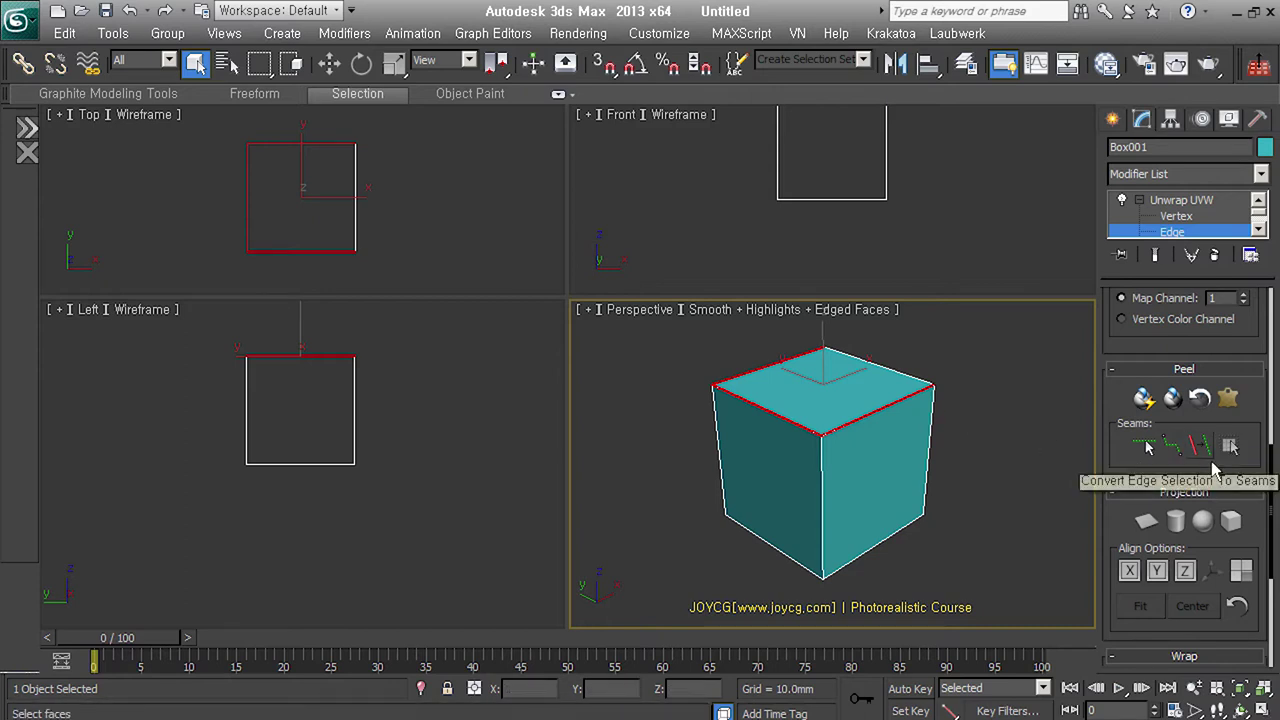
left_click(1218, 449)
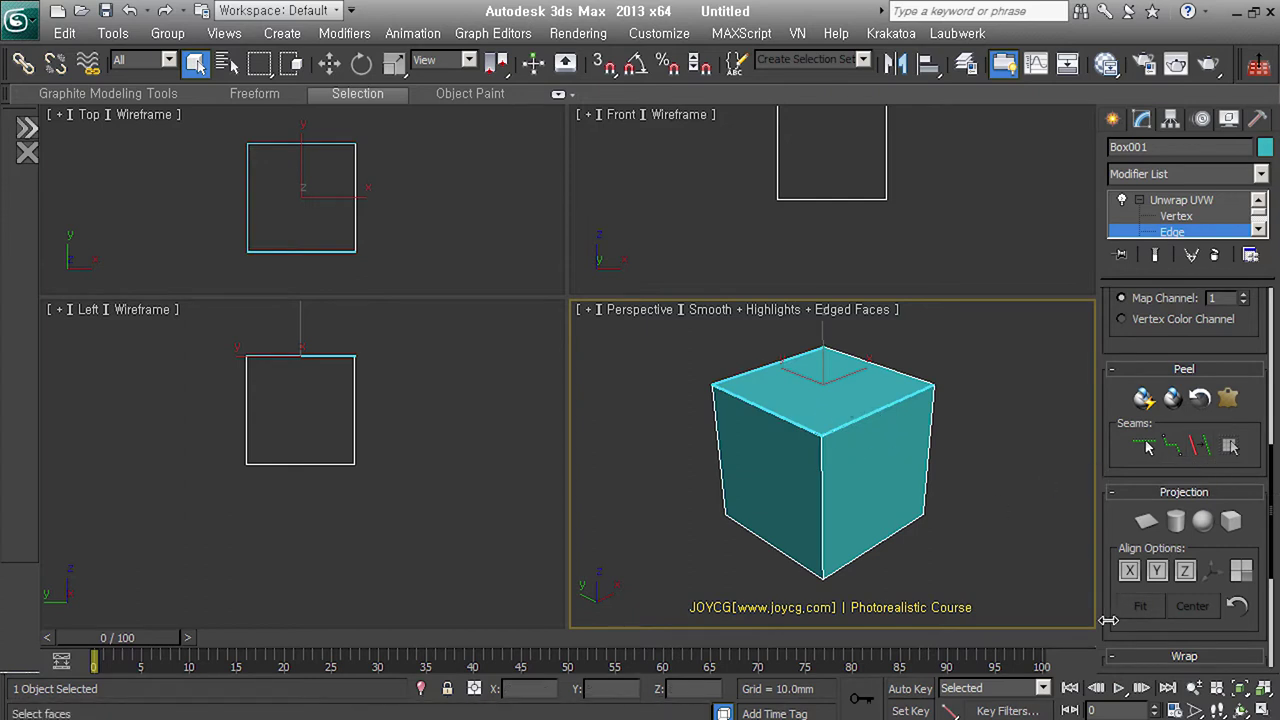
- Toggle the Peel Seams display off and back on
scroll(1123, 643, "down", 5)
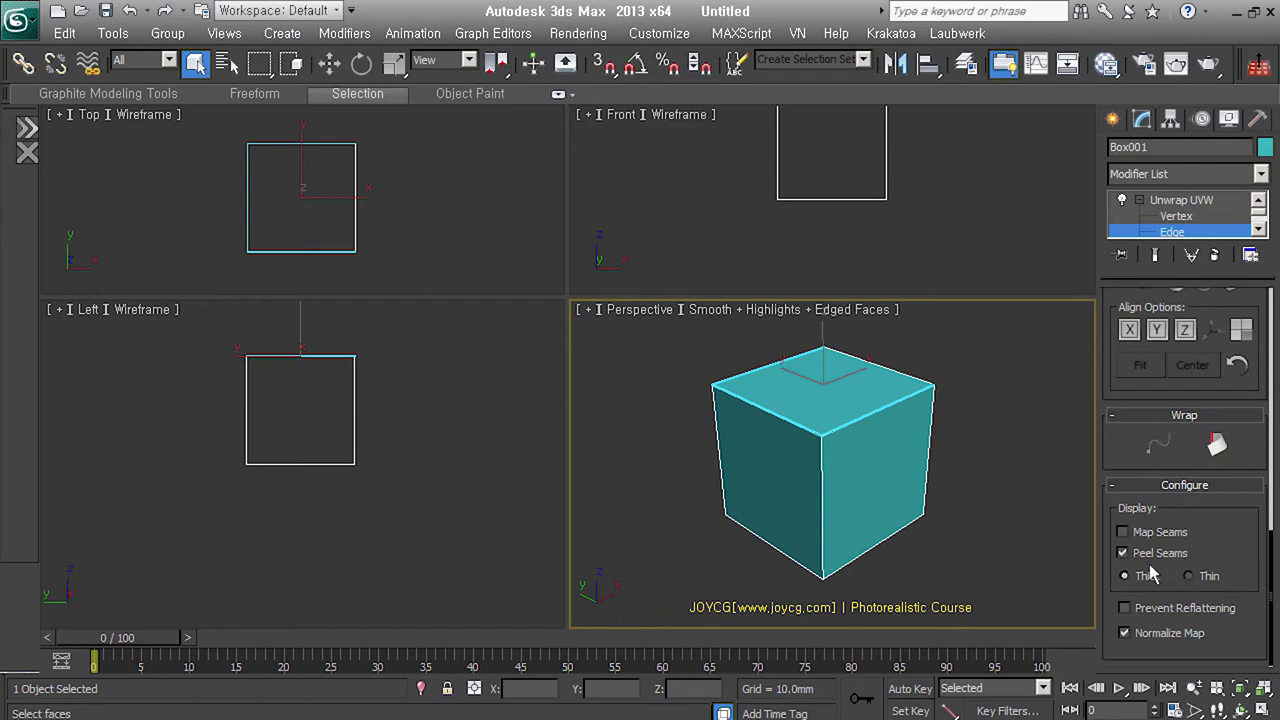
left_click(1148, 566)
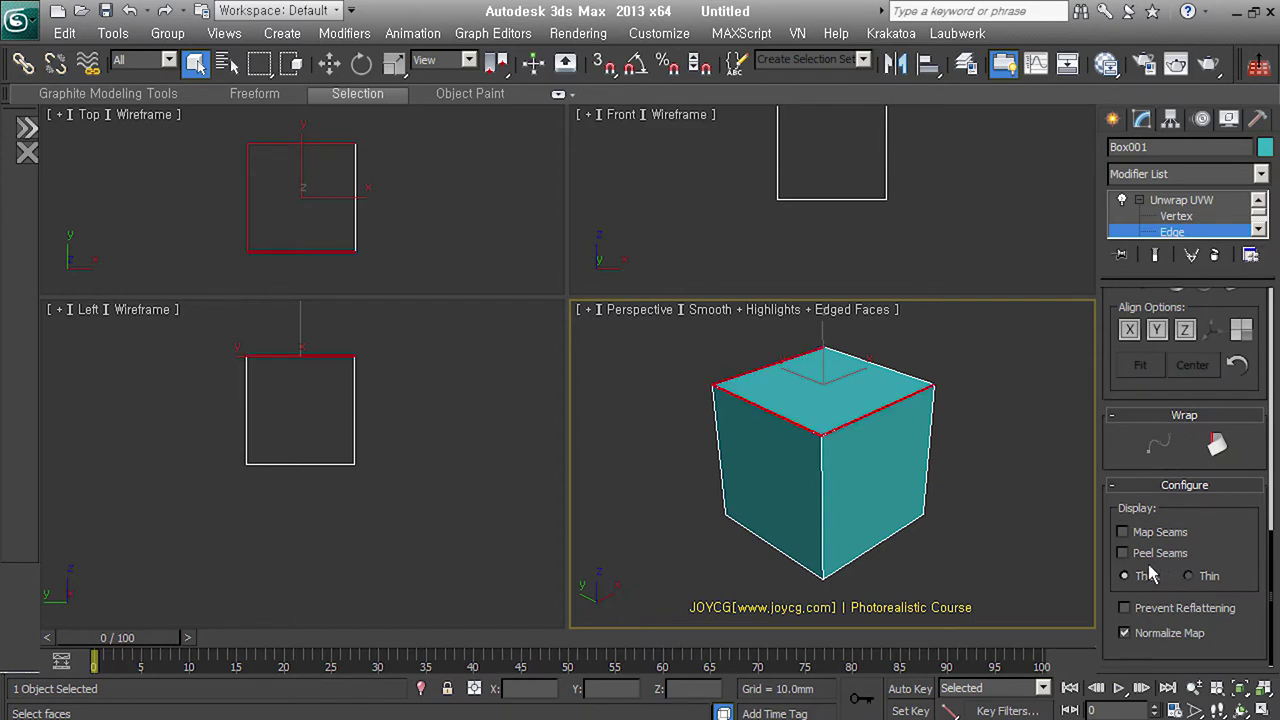
left_click(1140, 562)
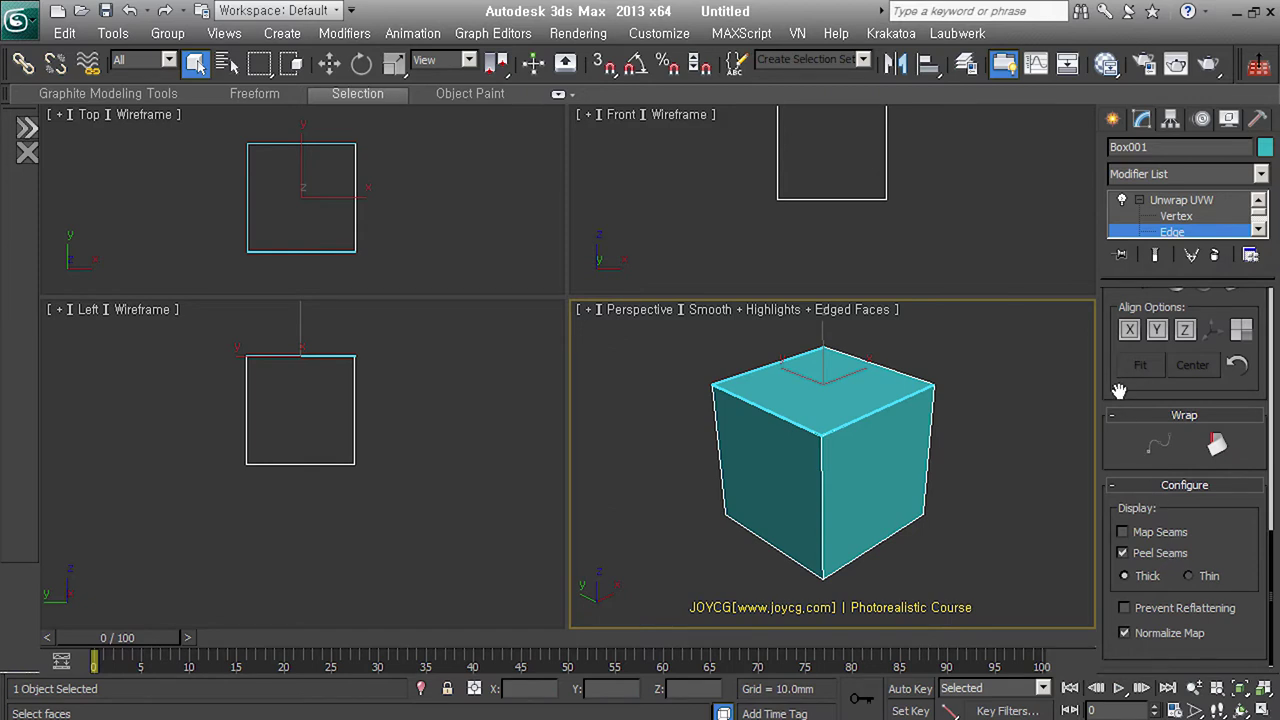
left_click_drag(1120, 390, 1120, 610)
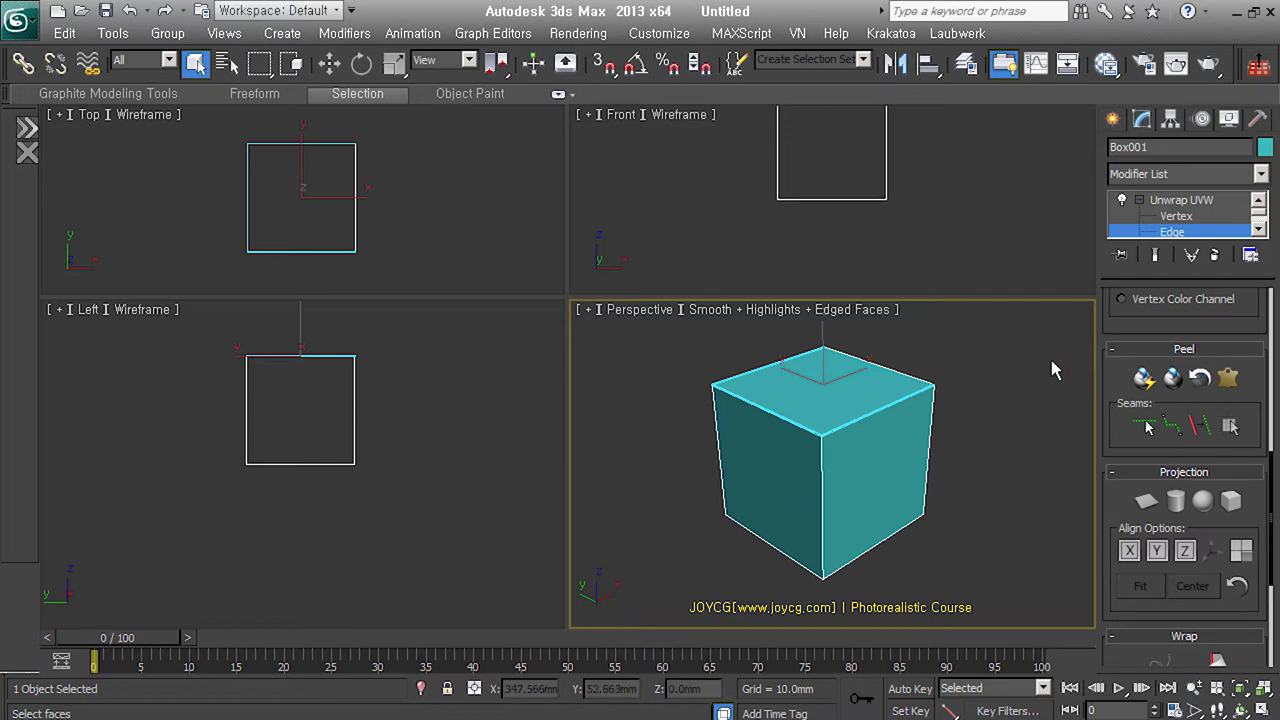
- Convert the cube's right vertical edge and right bottom edge to peel seams
left_click(943, 420)
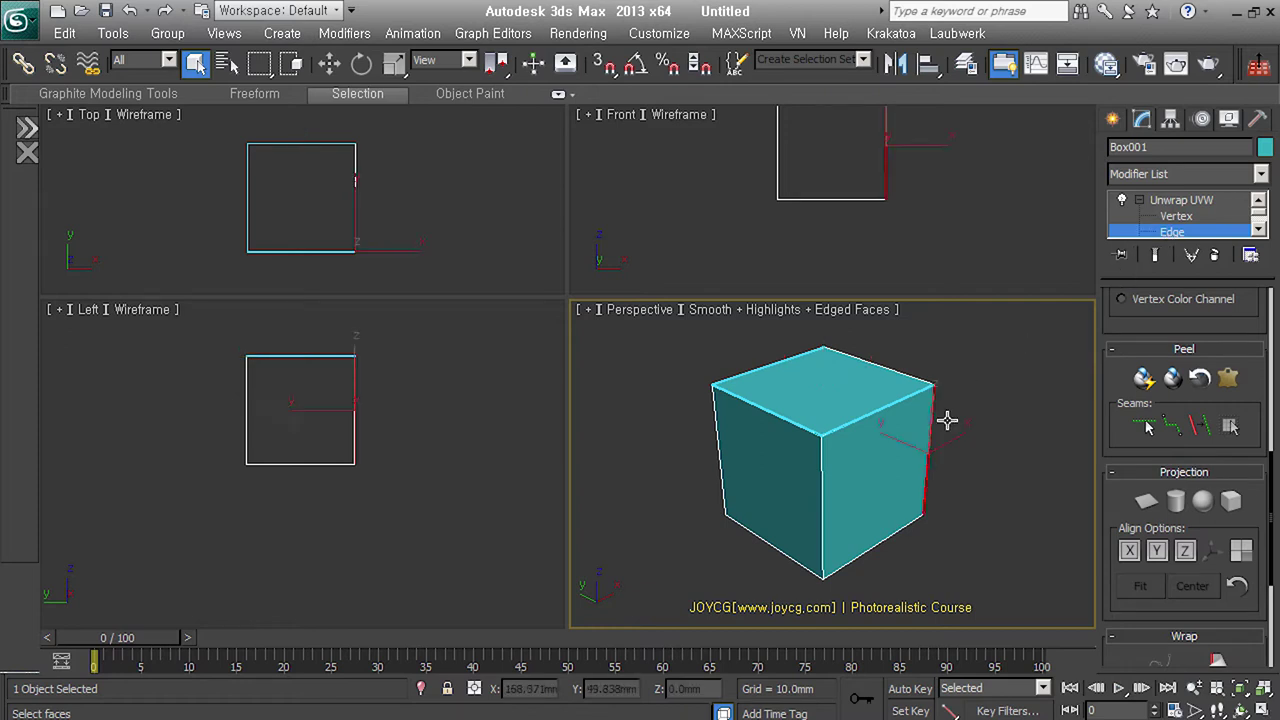
left_click(926, 530, "ctrl")
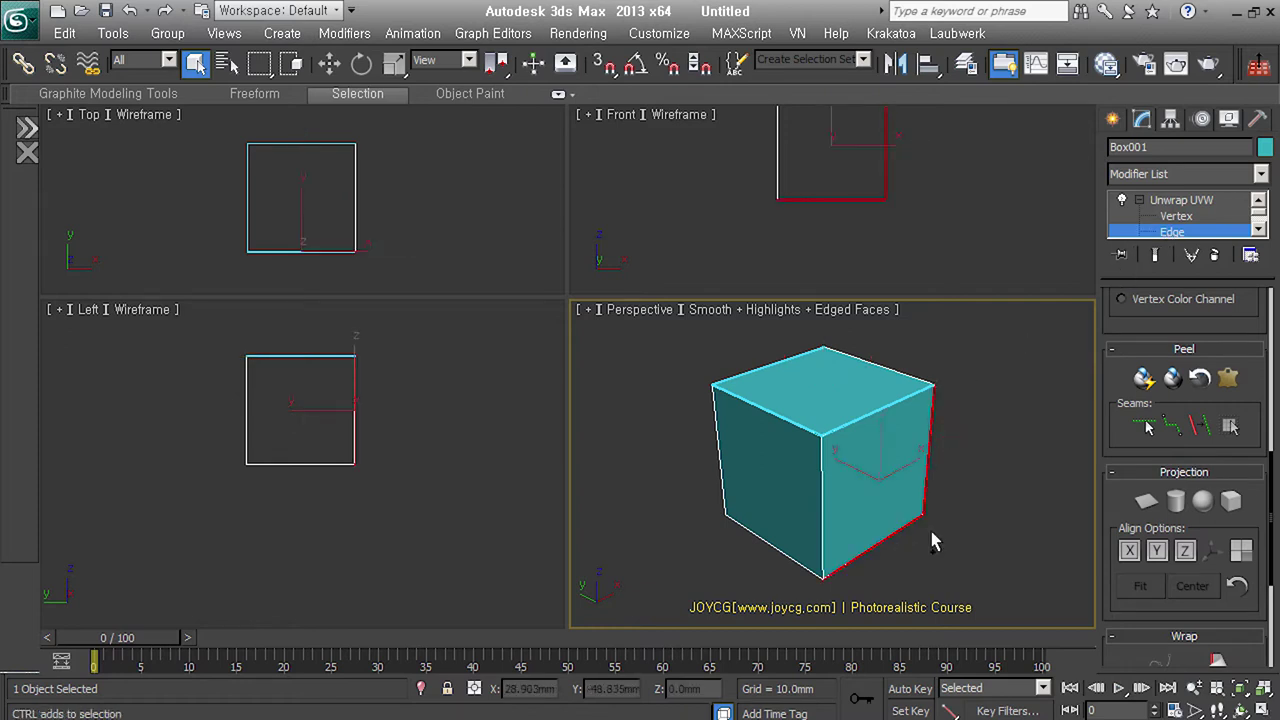
left_click(1212, 438)
mouse_move(854, 491)
middle_mouse_down("alt")
mouse_move(881, 571)
mouse_move(946, 485)
middle_mouse_up("alt")
scroll(881, 571, "down", 3)
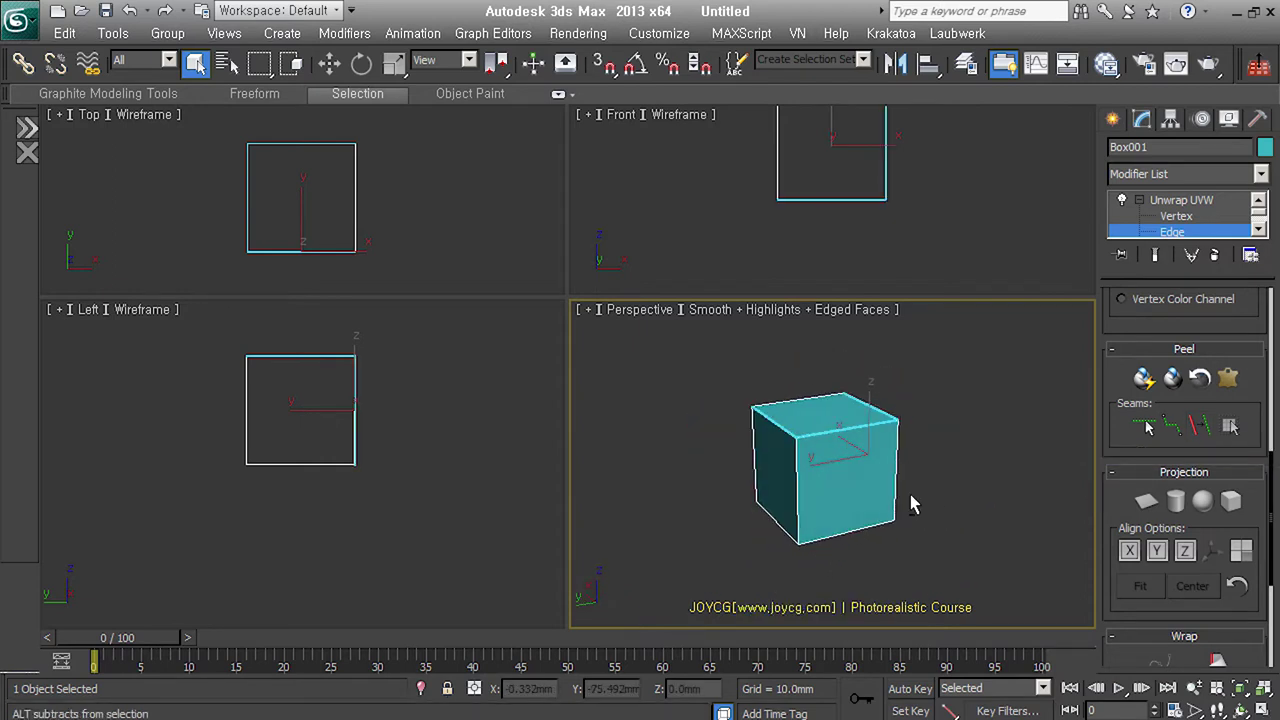
- Convert the left vertical, bottom-left and bottom front-right edges to peel seams
left_click(758, 480)
left_click(798, 538, "ctrl")
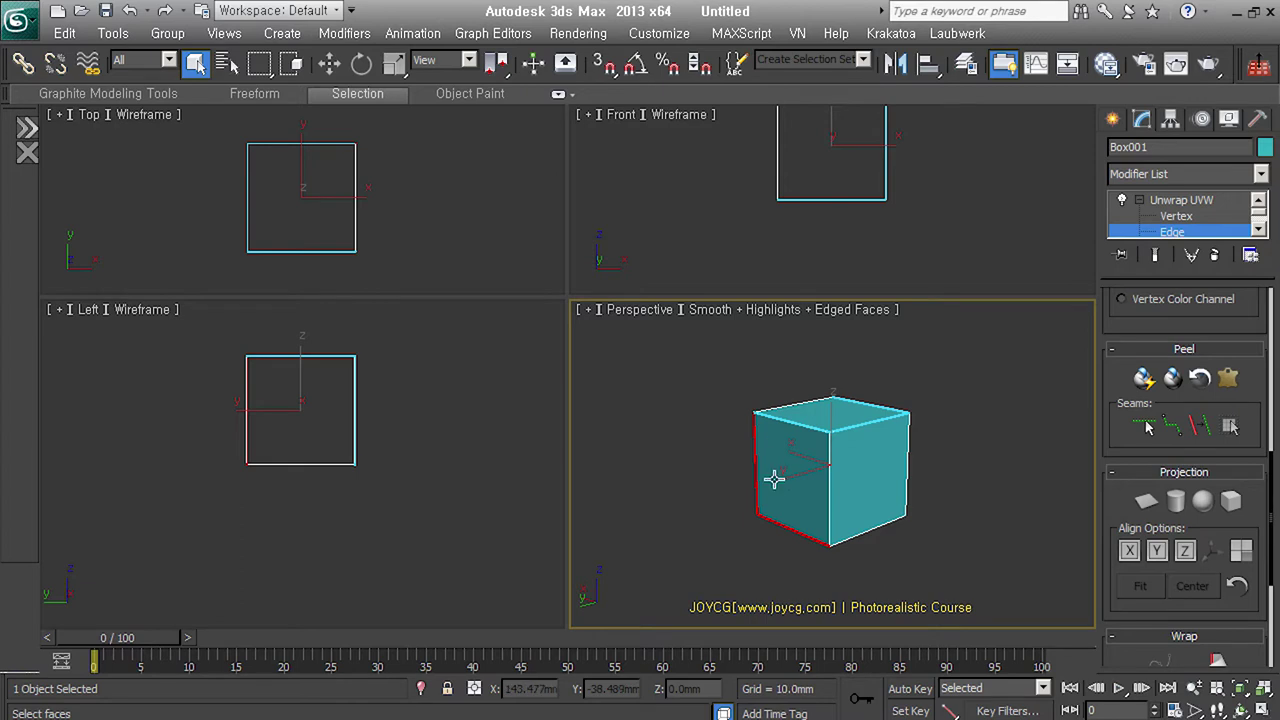
left_click(1203, 428)
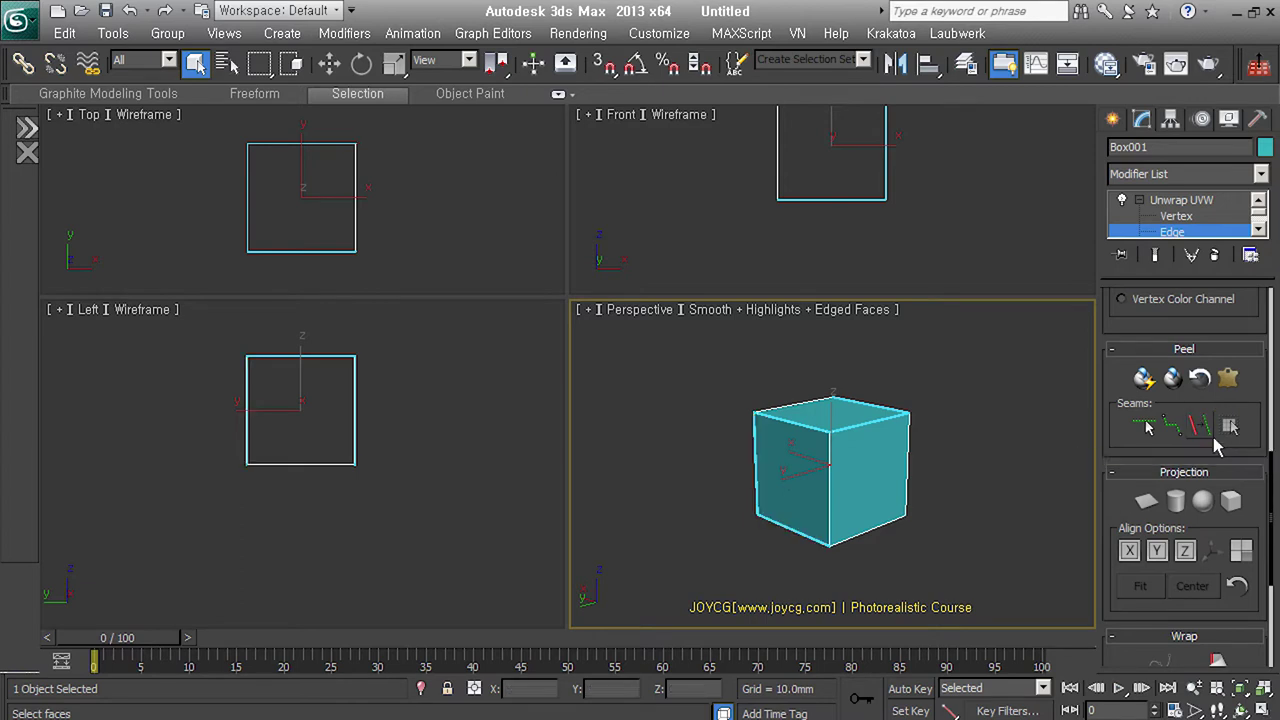
left_click(892, 542)
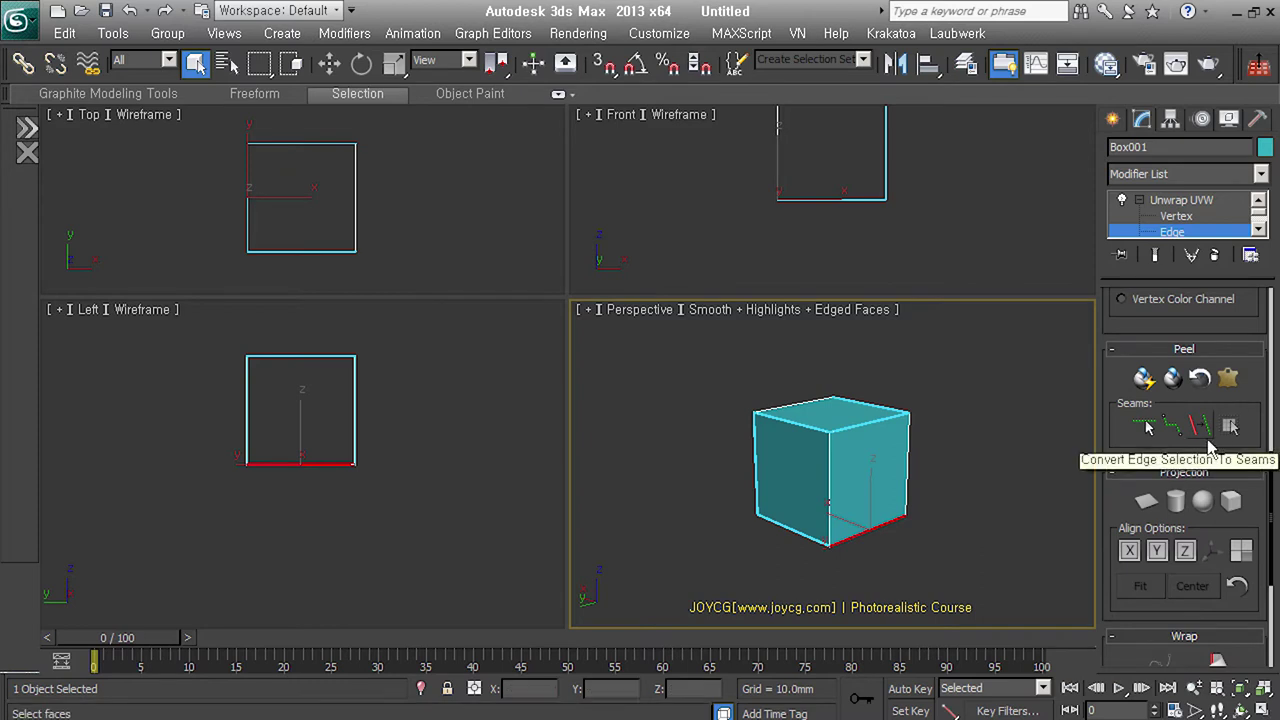
left_click(1207, 438)
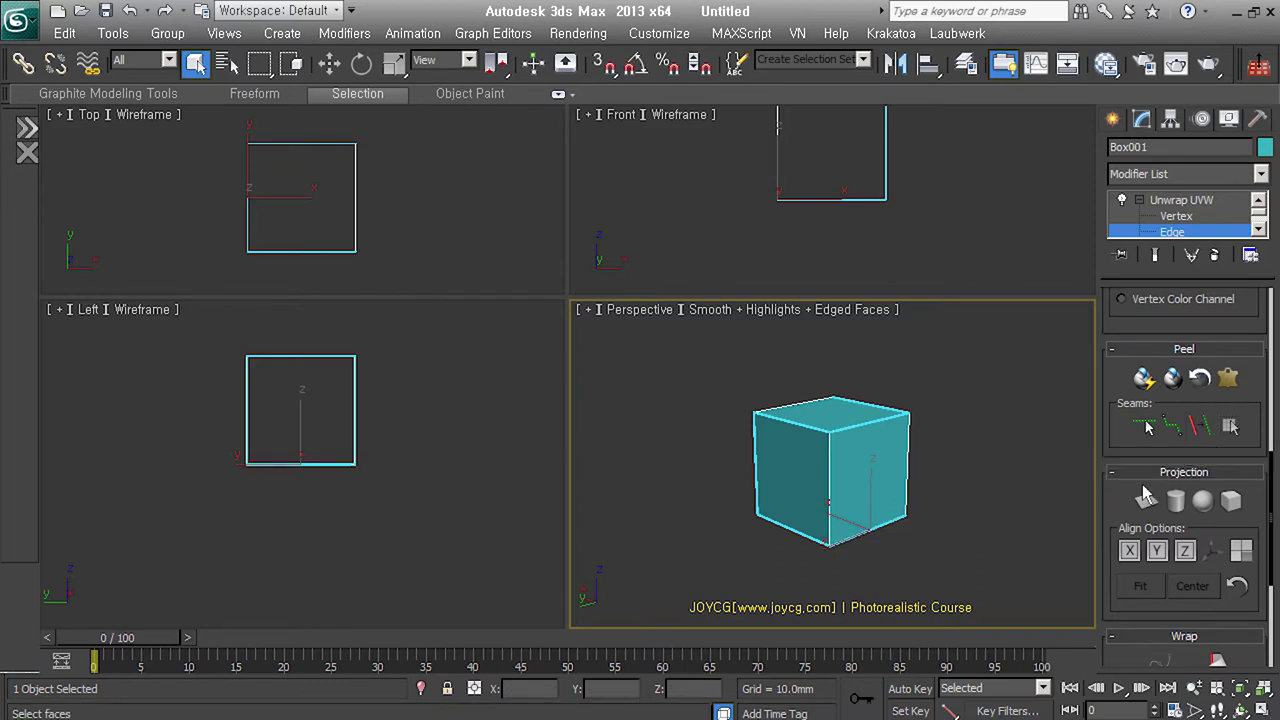
- Turn Edit Seams on, clear the edge selection, then turn Edit Seams off
left_click(1150, 432)
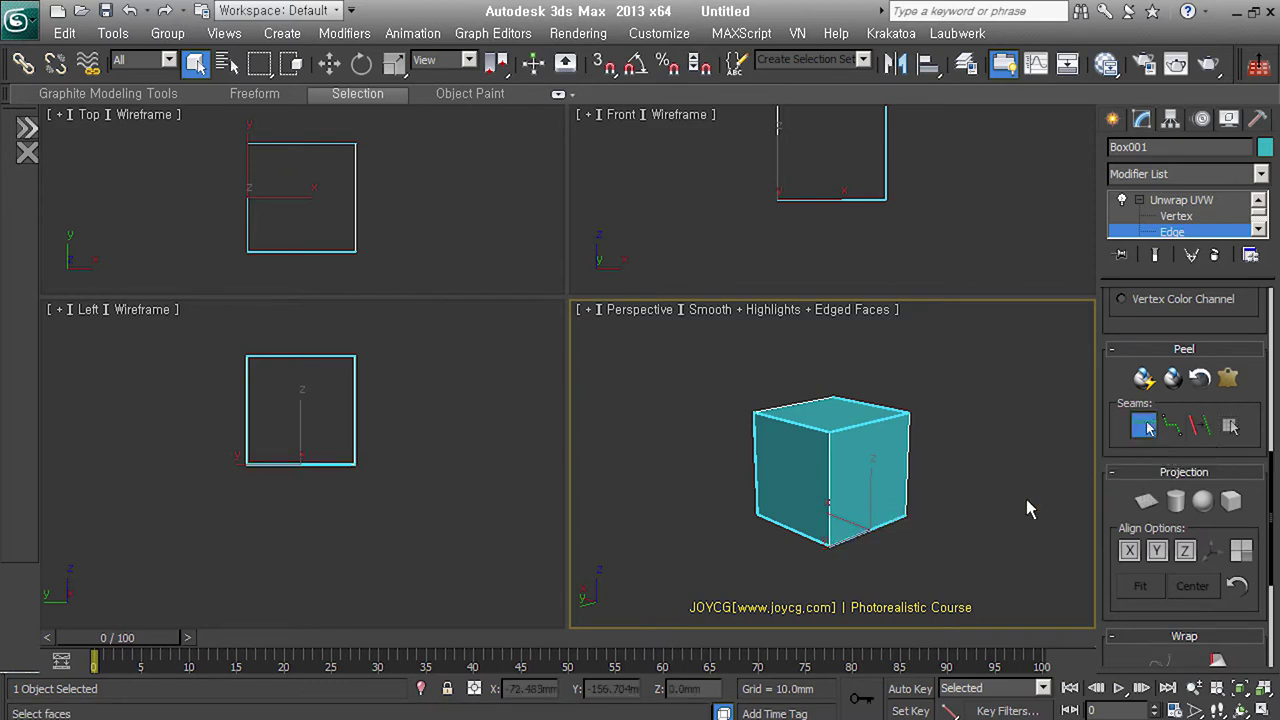
left_click(900, 541)
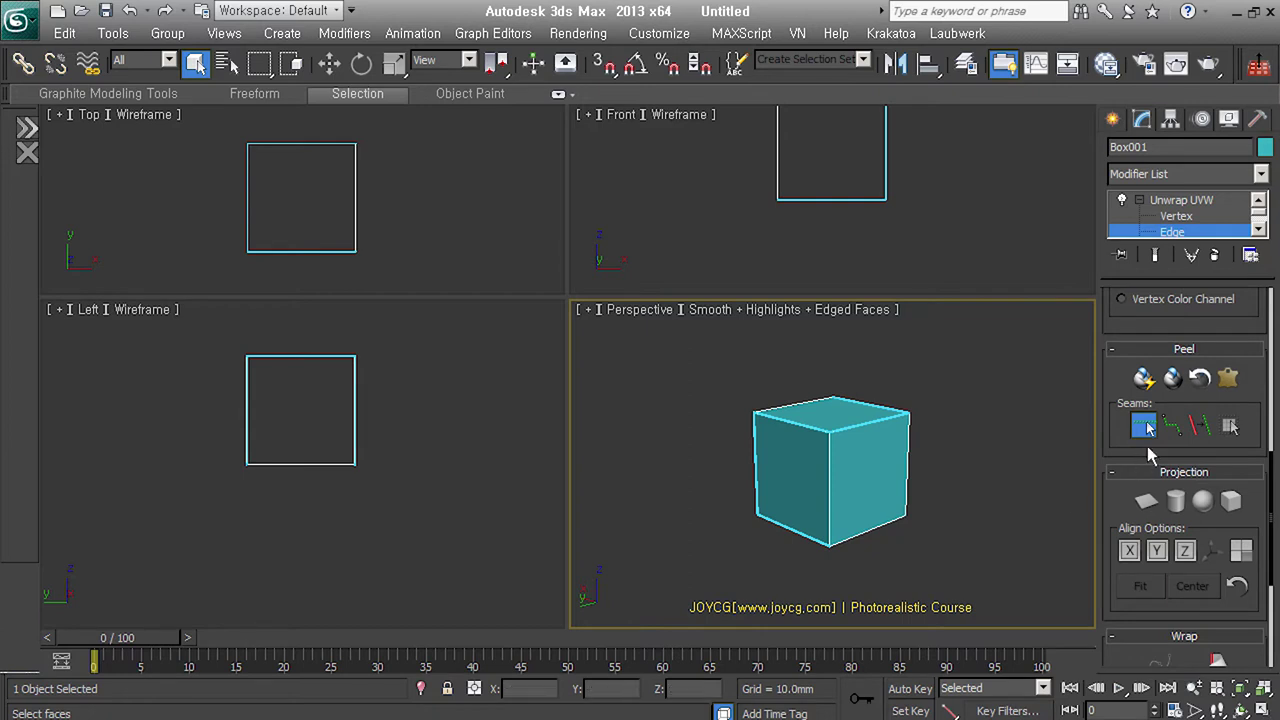
left_click(1143, 426)
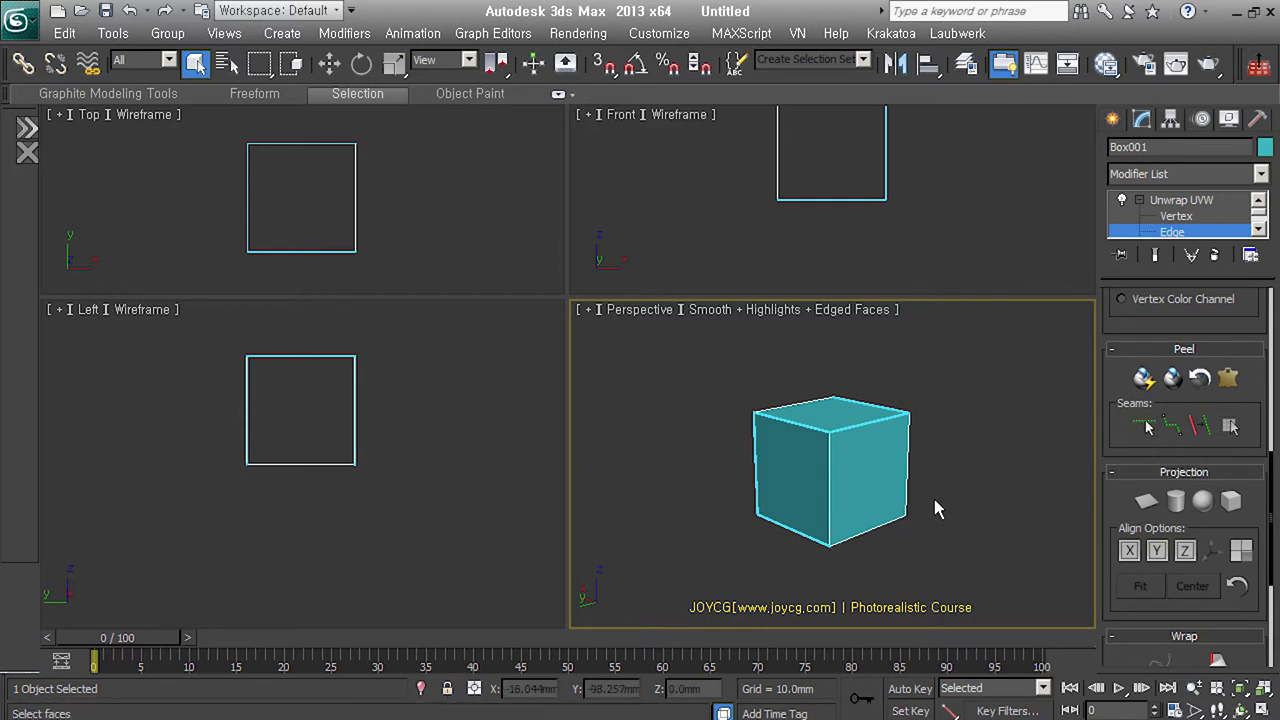
- Set the cube's object colour to grey
mouse_move(934, 499)
middle_mouse_down("alt")
mouse_move(996, 534)
mouse_move(1149, 454)
mouse_move(1031, 553)
mouse_move(876, 556)
mouse_move(1071, 543)
mouse_move(1267, 175)
middle_mouse_up("alt")
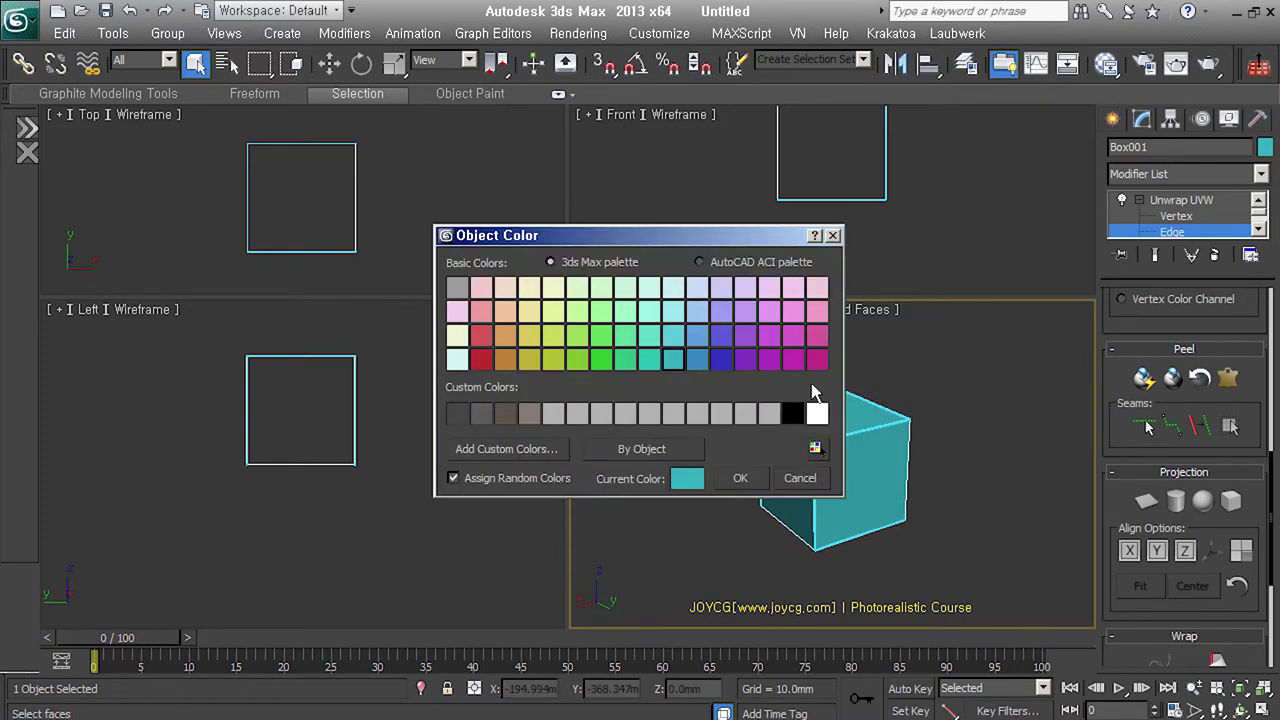
left_click(745, 414)
left_click(740, 478)
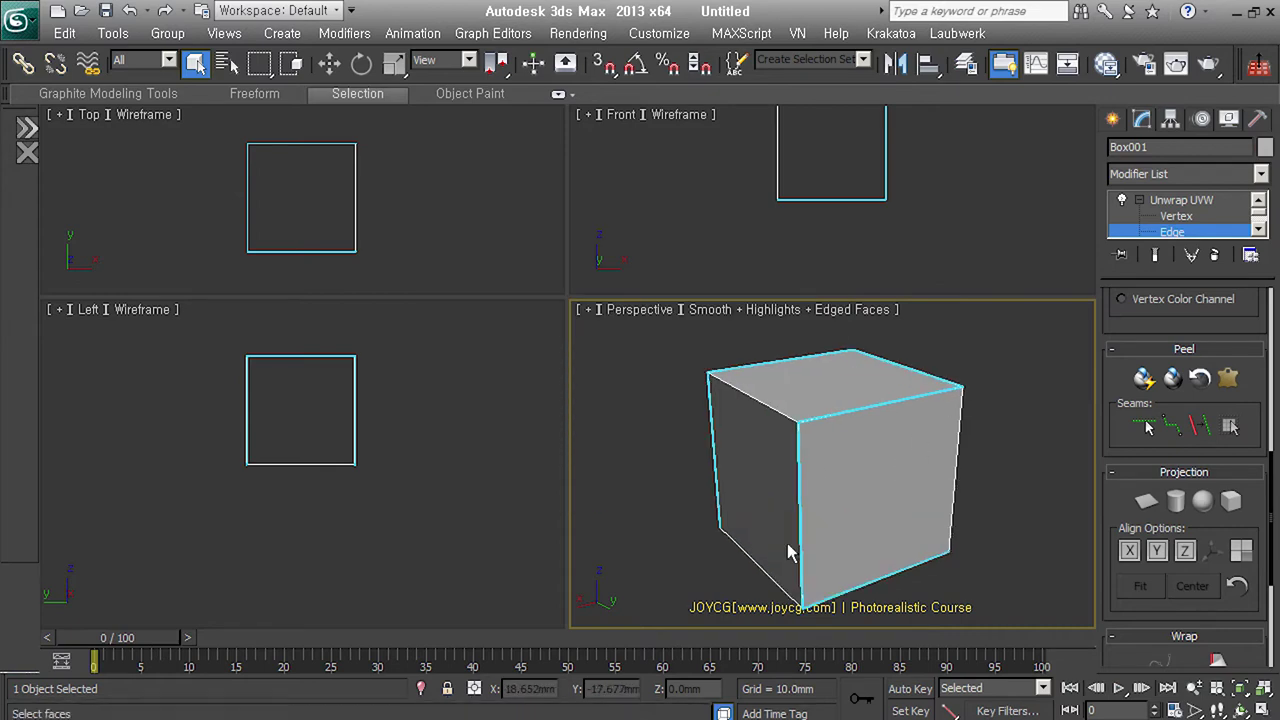
- Drag the modifier stack divider down to reveal the Unwrap UVW Face level
middle_click_drag(829, 529, 1090, 540, "alt")
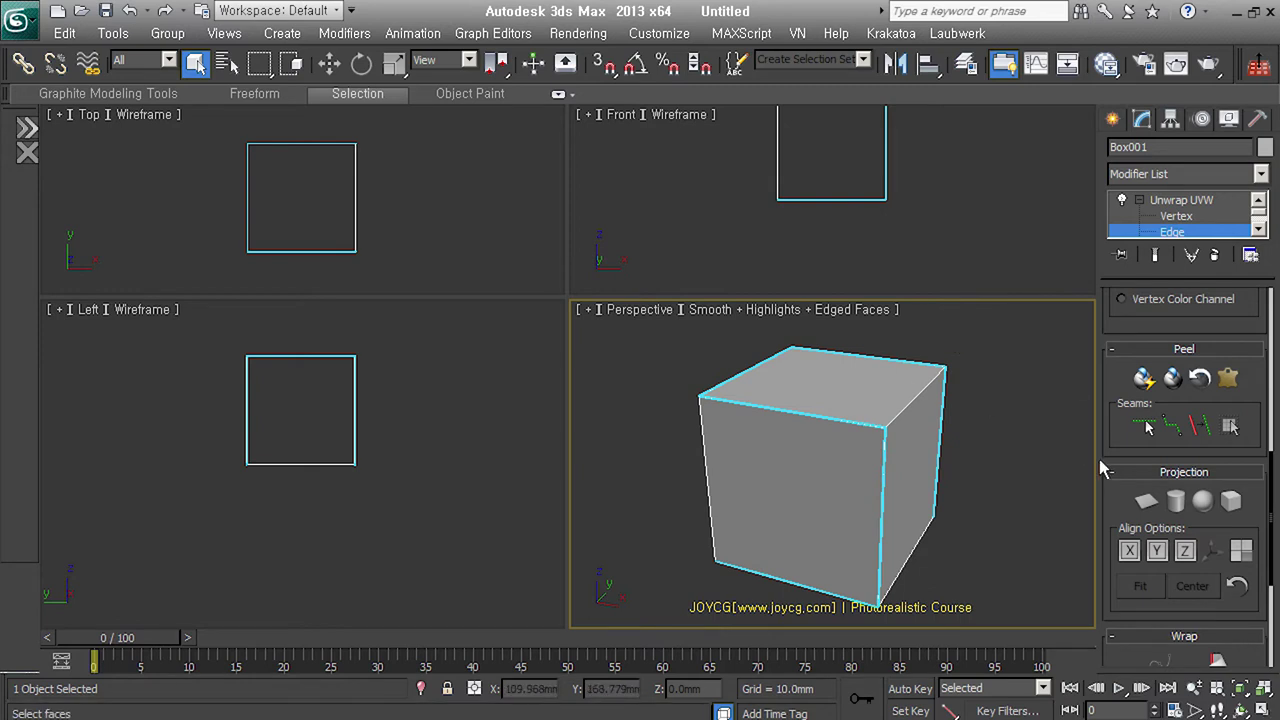
scroll(948, 520, "down", 3)
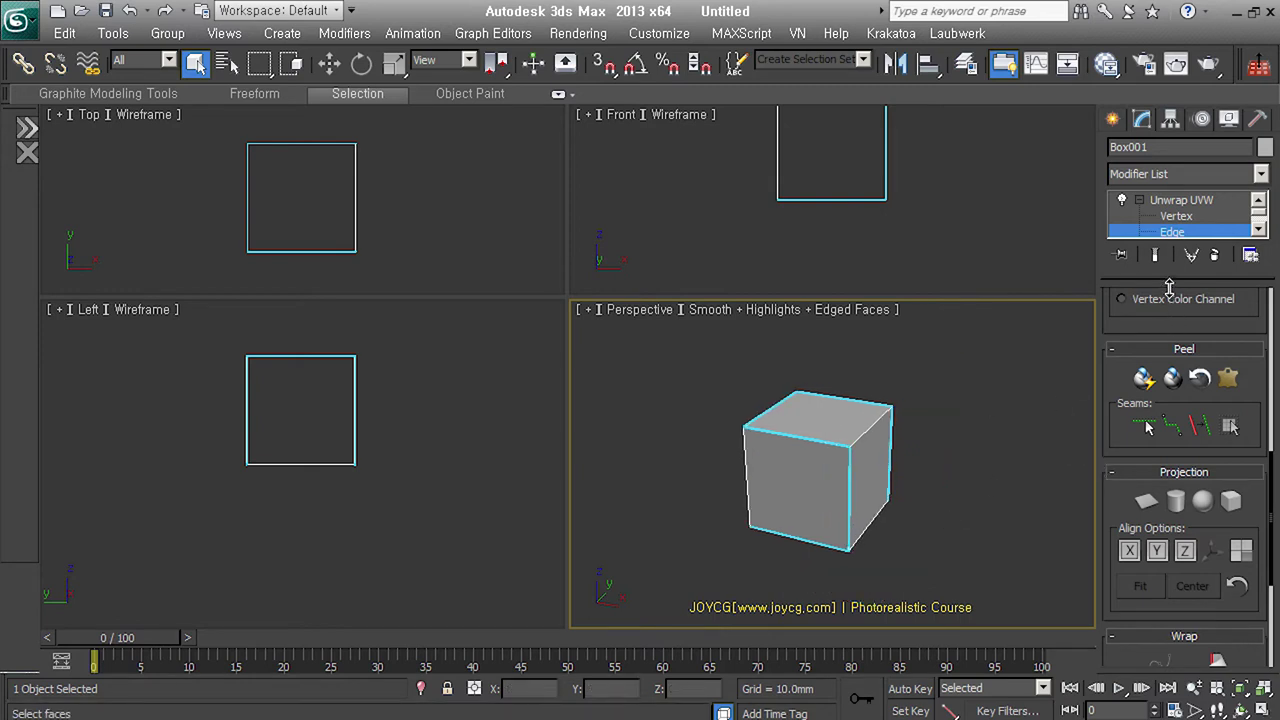
left_click_drag(1169, 287, 1169, 325)
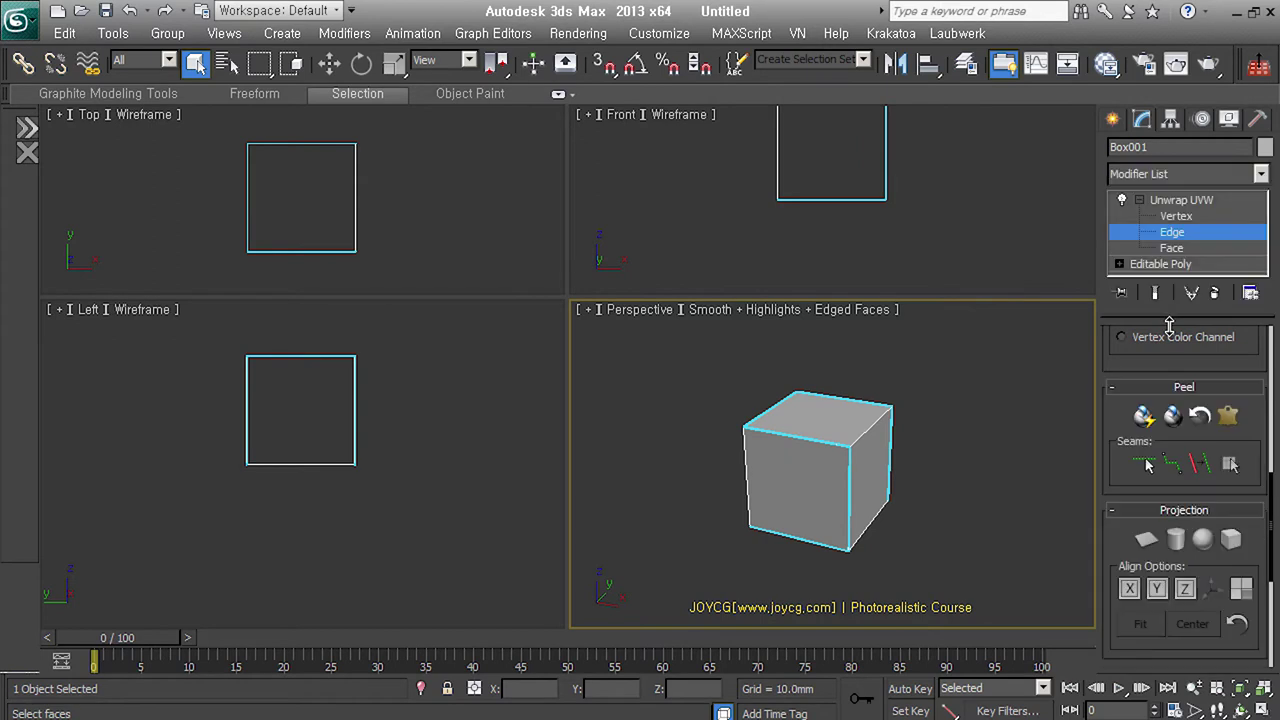
- Enter Face level and try box-selecting the cube's faces
left_click(1171, 248)
left_click_drag(975, 598, 725, 375)
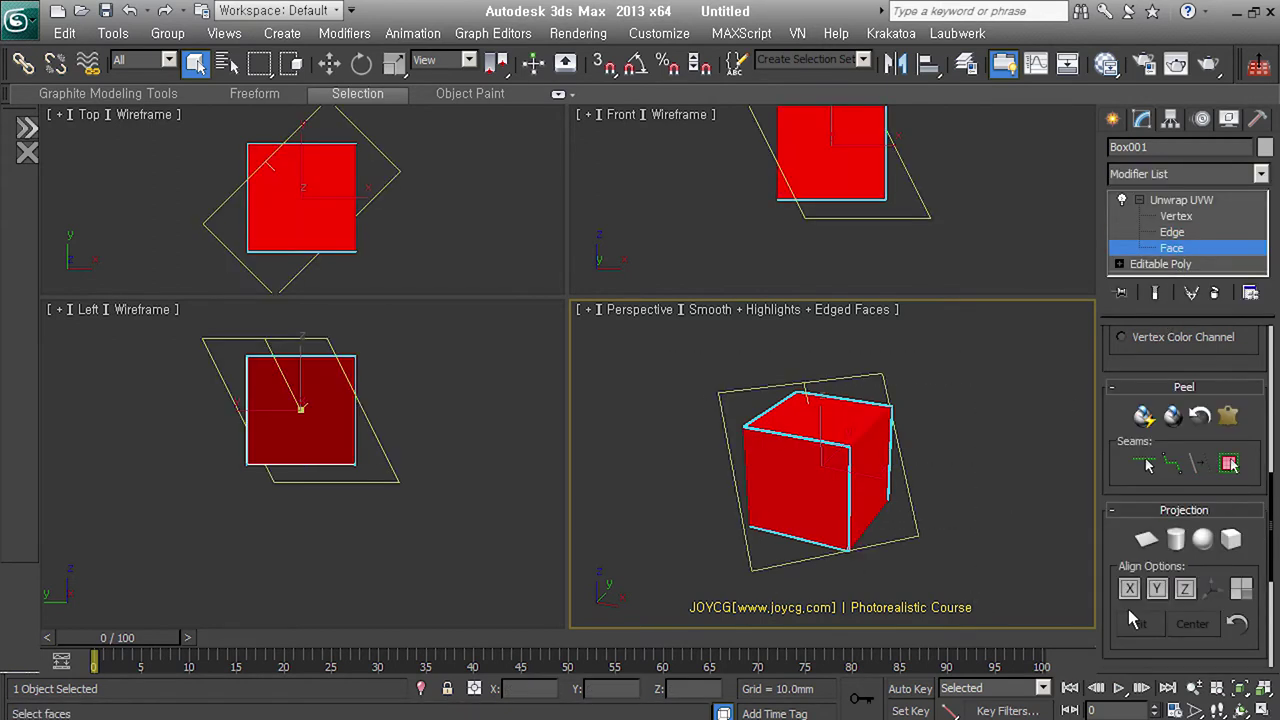
mouse_move(1006, 531)
middle_mouse_down("alt")
mouse_move(766, 523)
mouse_move(703, 502)
middle_mouse_up("alt")
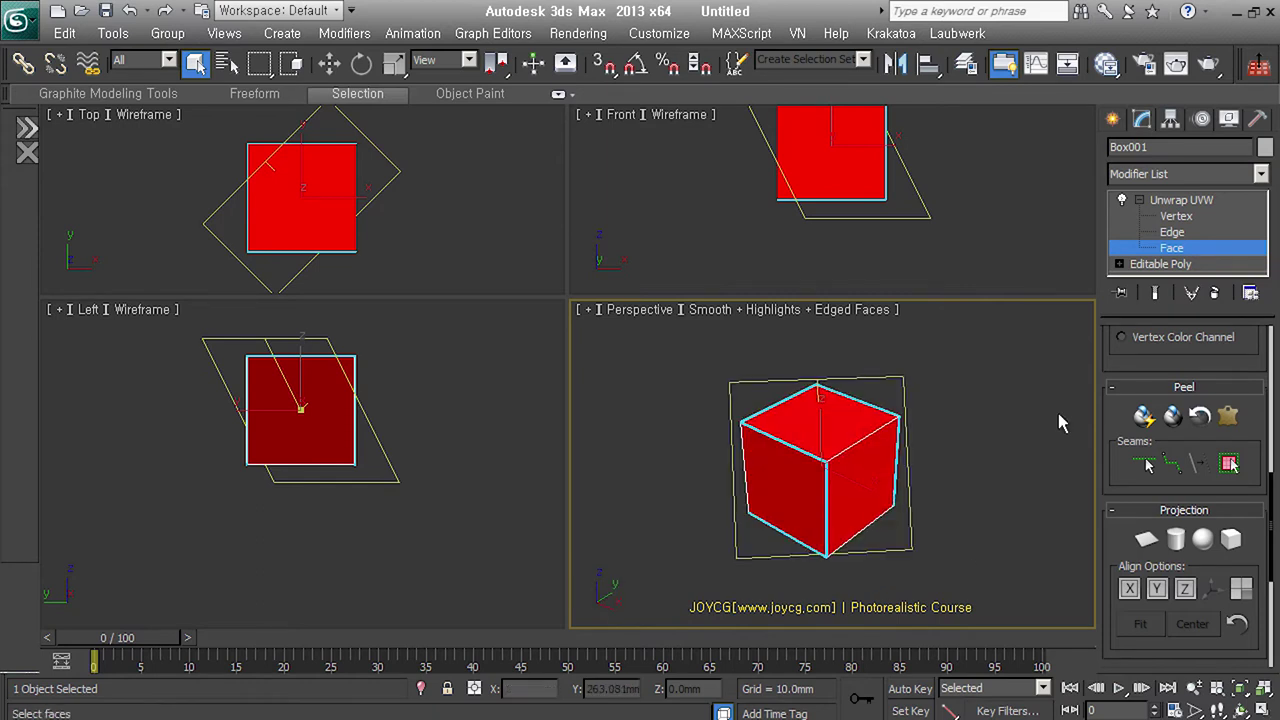
mouse_move(1140, 368)
left_mouse_down()
mouse_move(1128, 600)
mouse_move(1083, 648)
left_mouse_up()
left_click(670, 345)
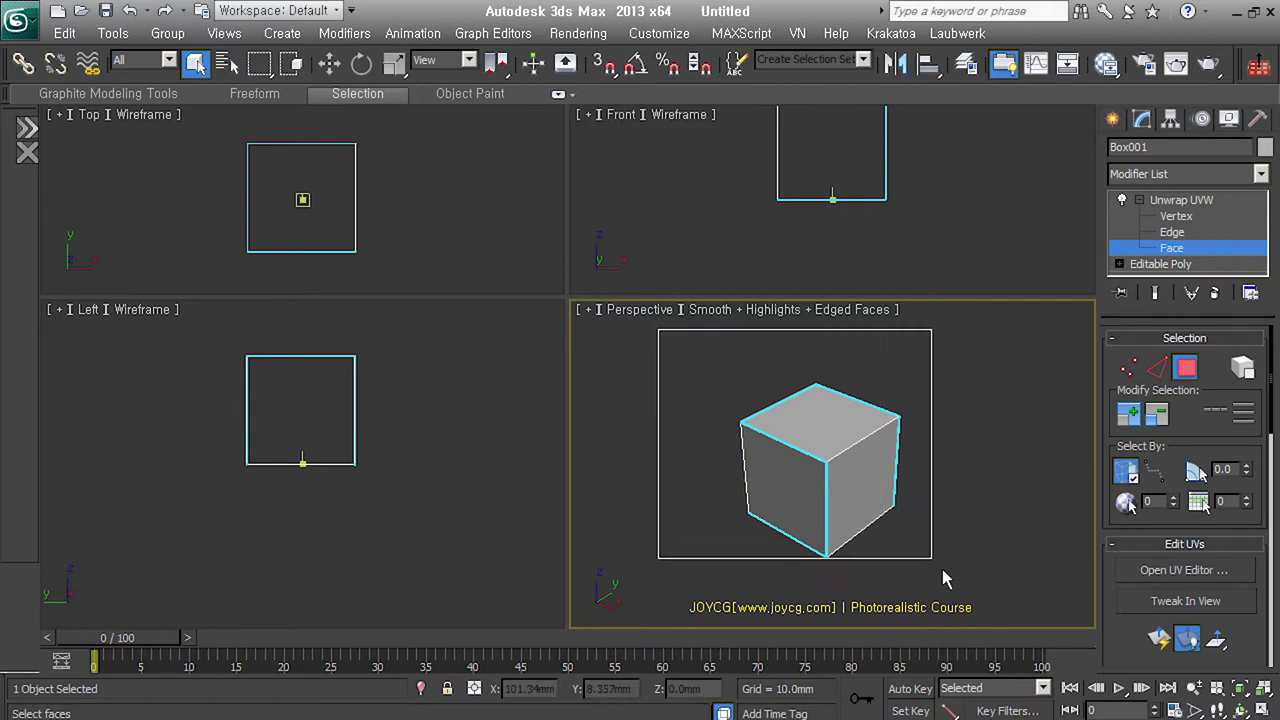
left_click_drag(670, 345, 982, 612)
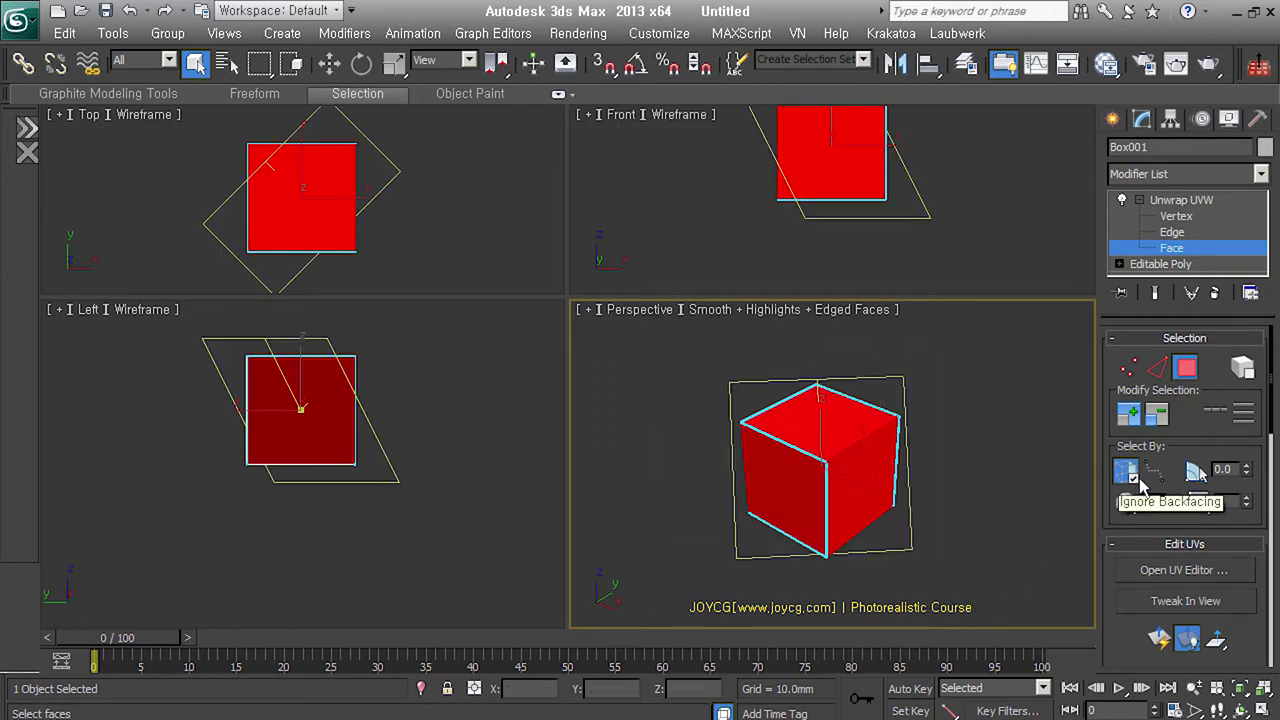
- Turn off Ignore Backfacing, select all faces with Ctrl+A, and exit Face level
left_click(650, 345)
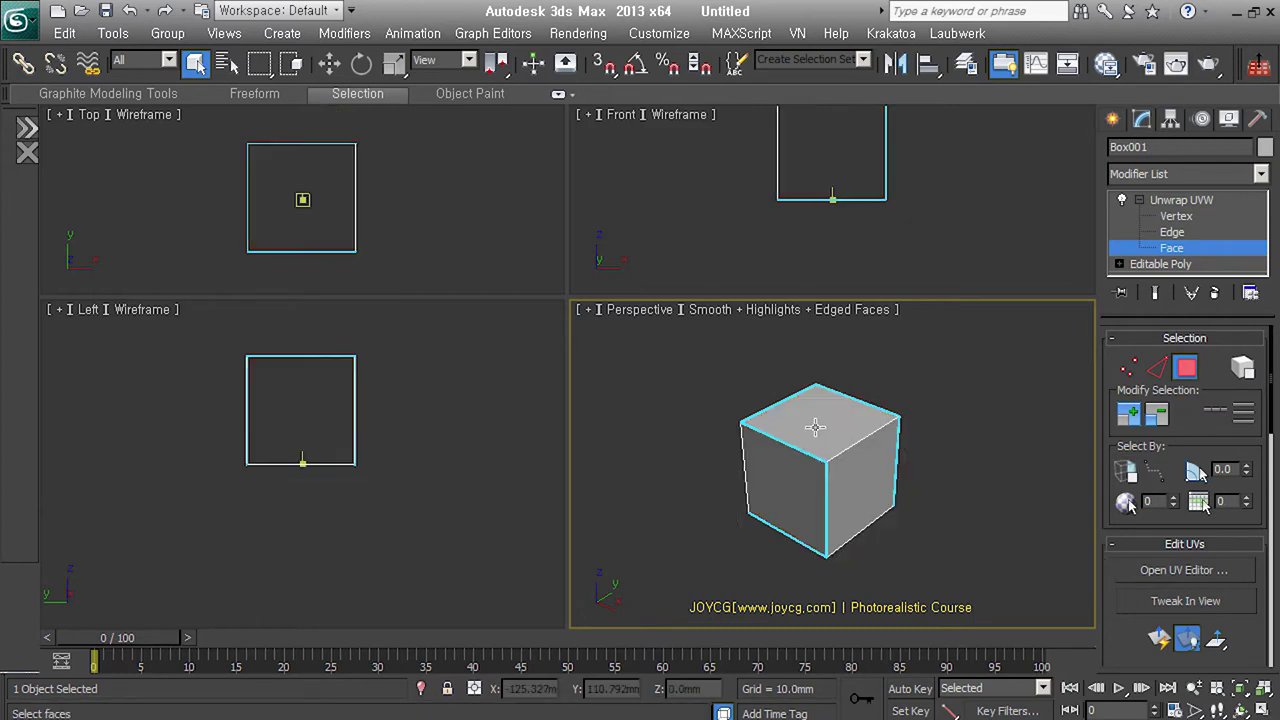
left_click_drag(654, 346, 1003, 560)
mouse_move(1003, 560)
middle_mouse_down("alt")
mouse_move(707, 541)
mouse_move(990, 564)
middle_mouse_up("alt")
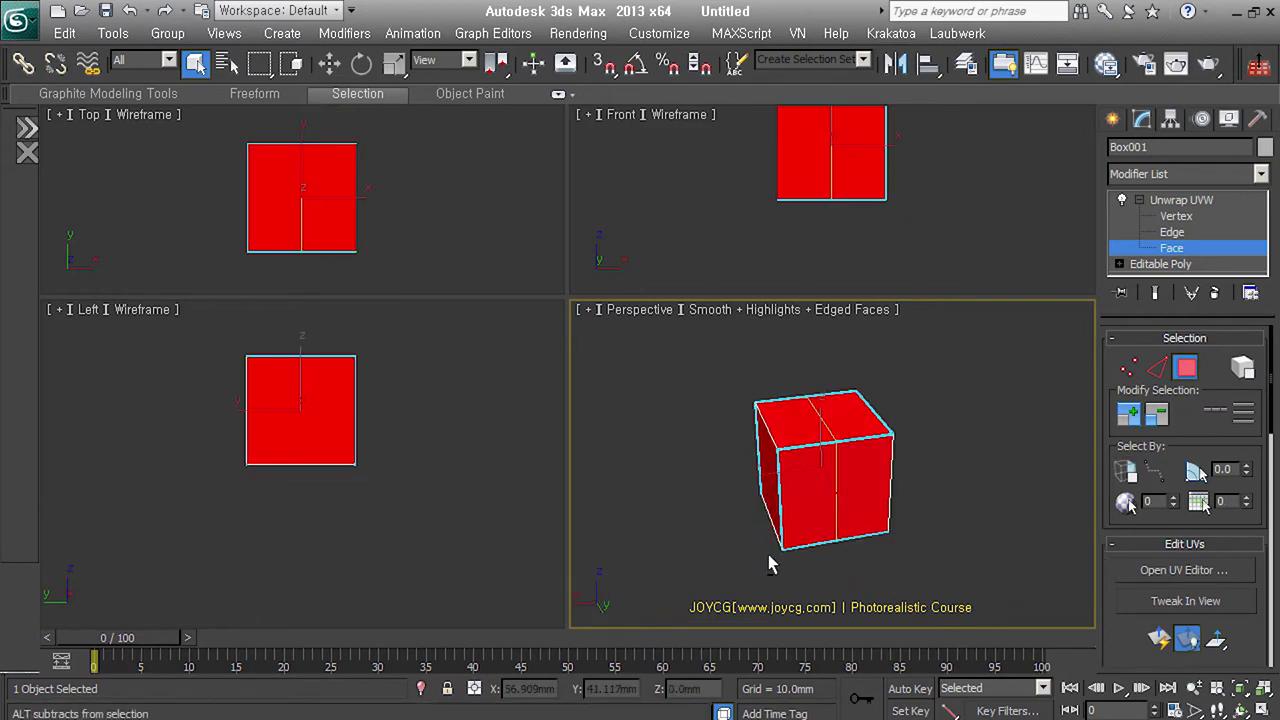
left_click(990, 566)
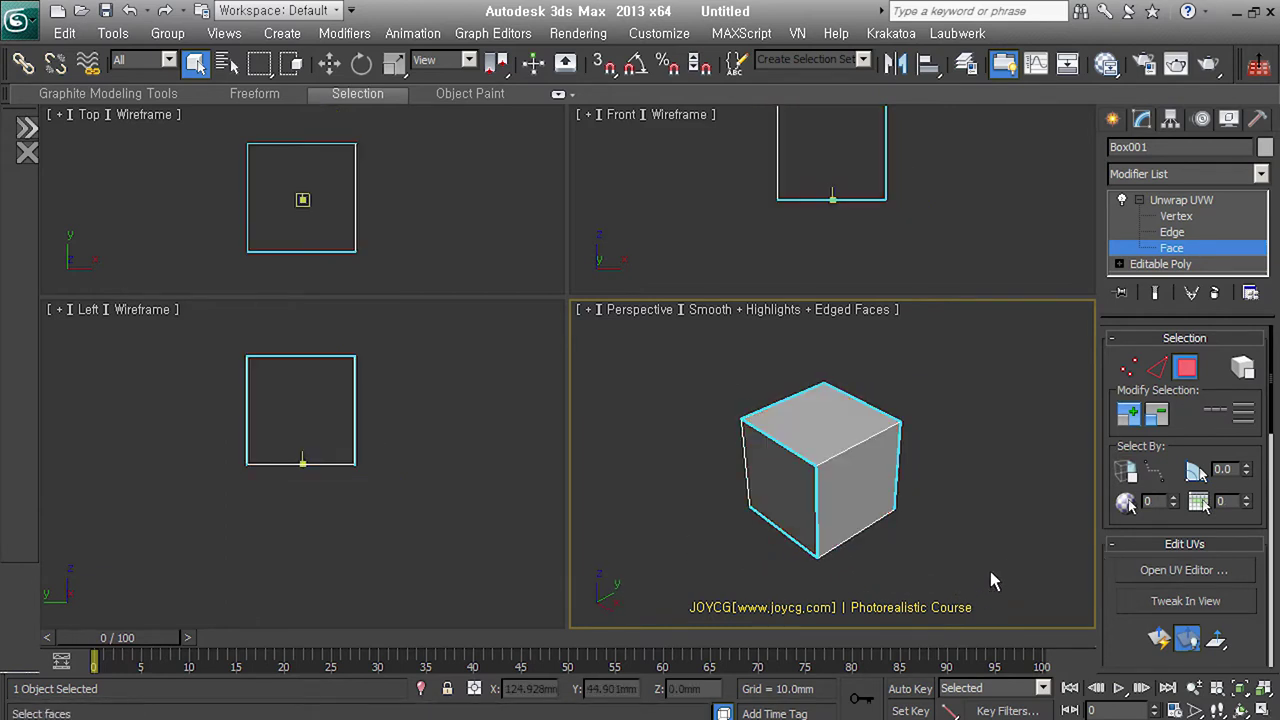
key("ctrl+a")
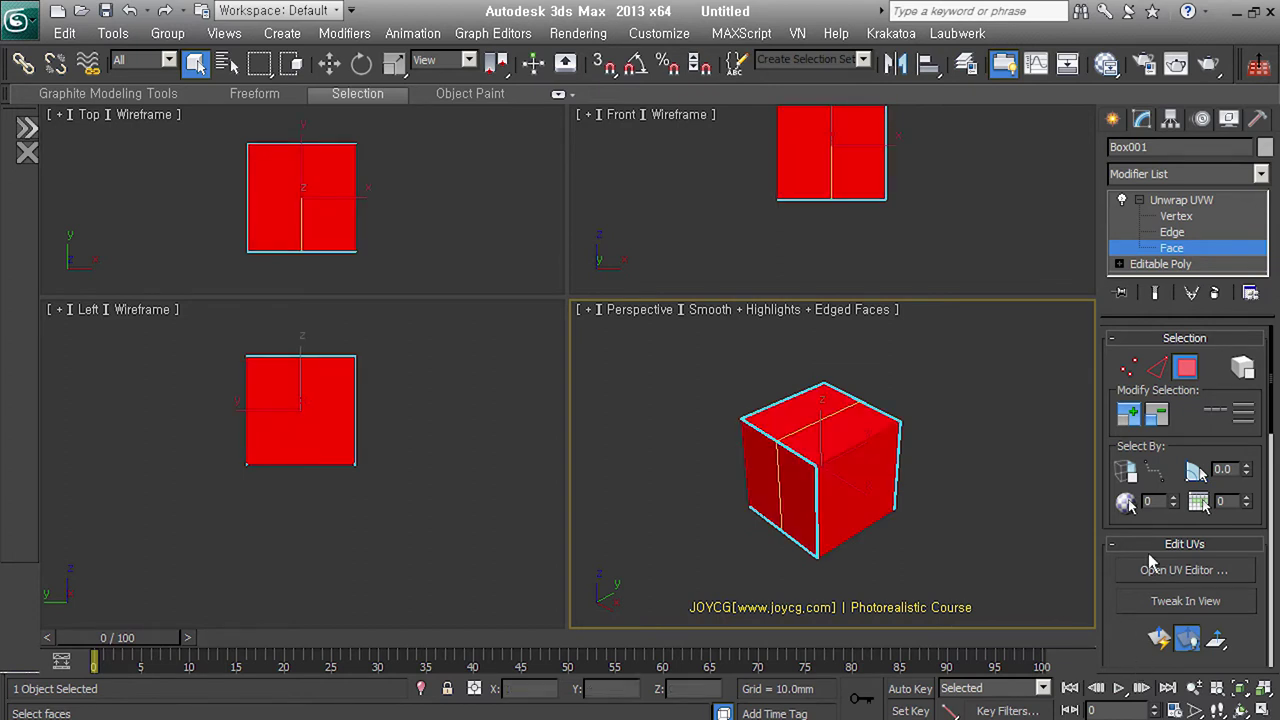
left_click_drag(1128, 541, 1160, 160)
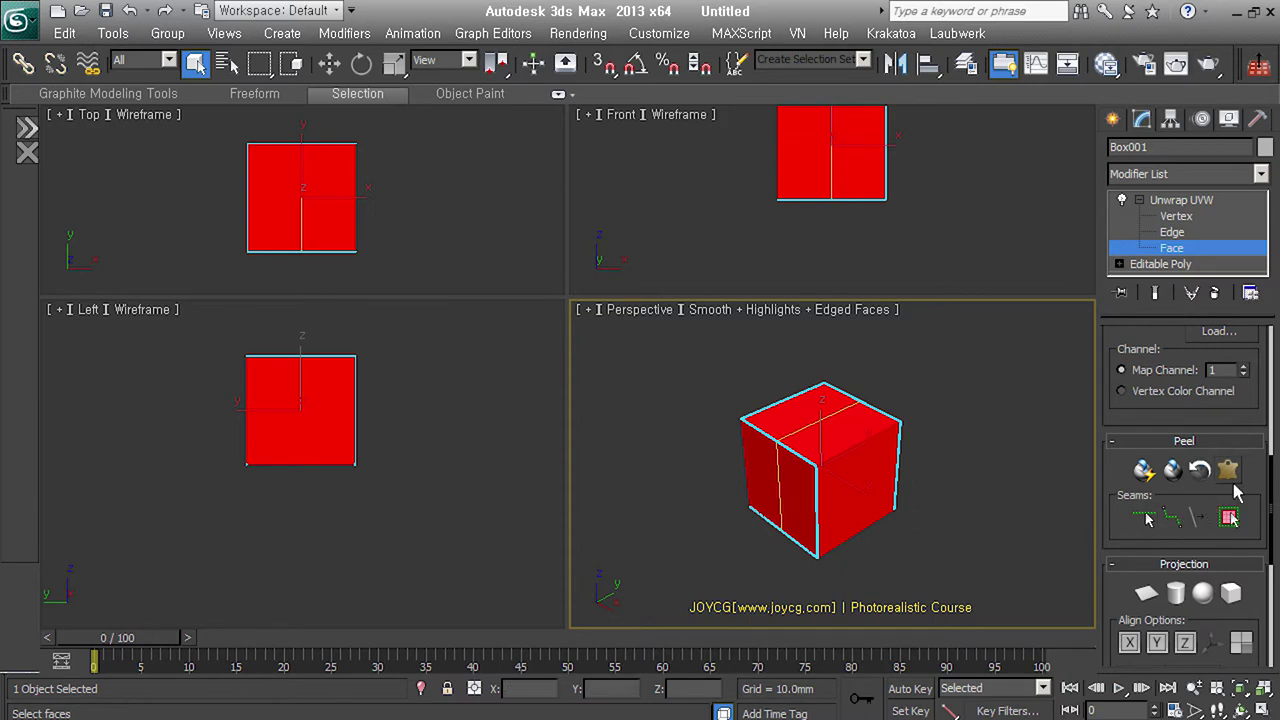
key("ctrl+b")
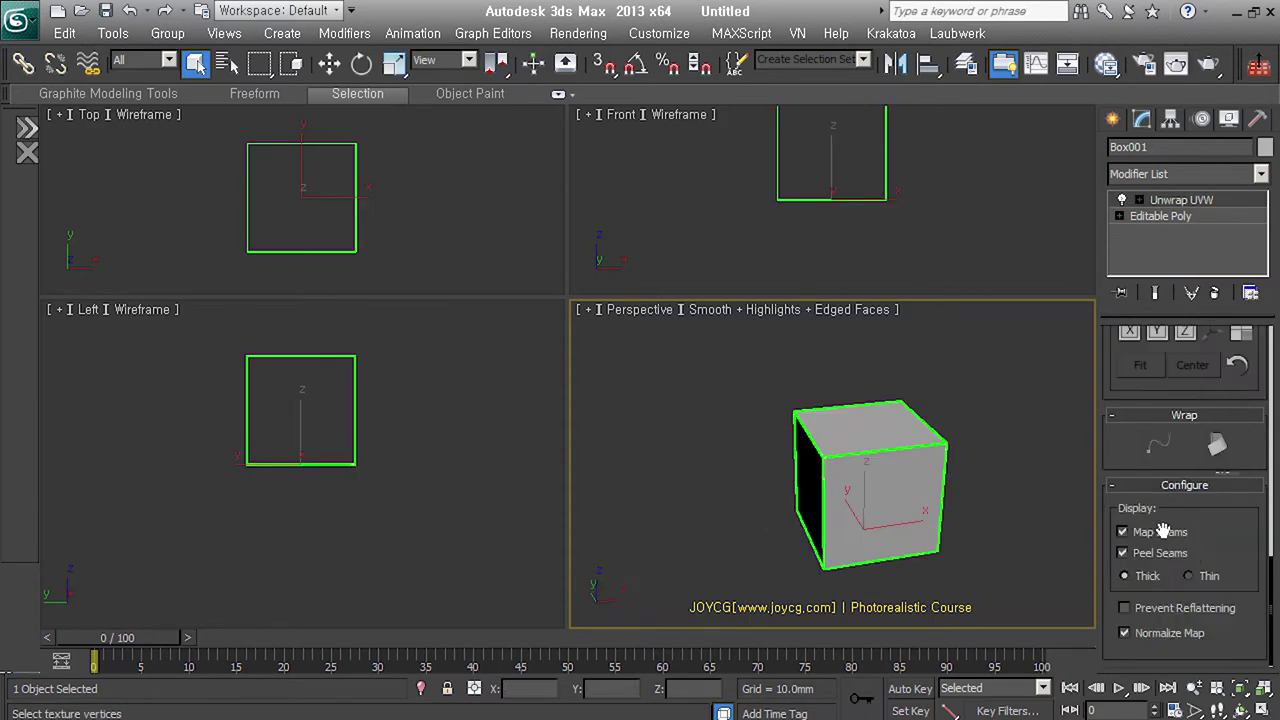
- Open the Edit UVWs editor and split the UV layout along two vertical edges
scroll(1136, 404, "up", 3)
scroll(1136, 404, "up", 3)
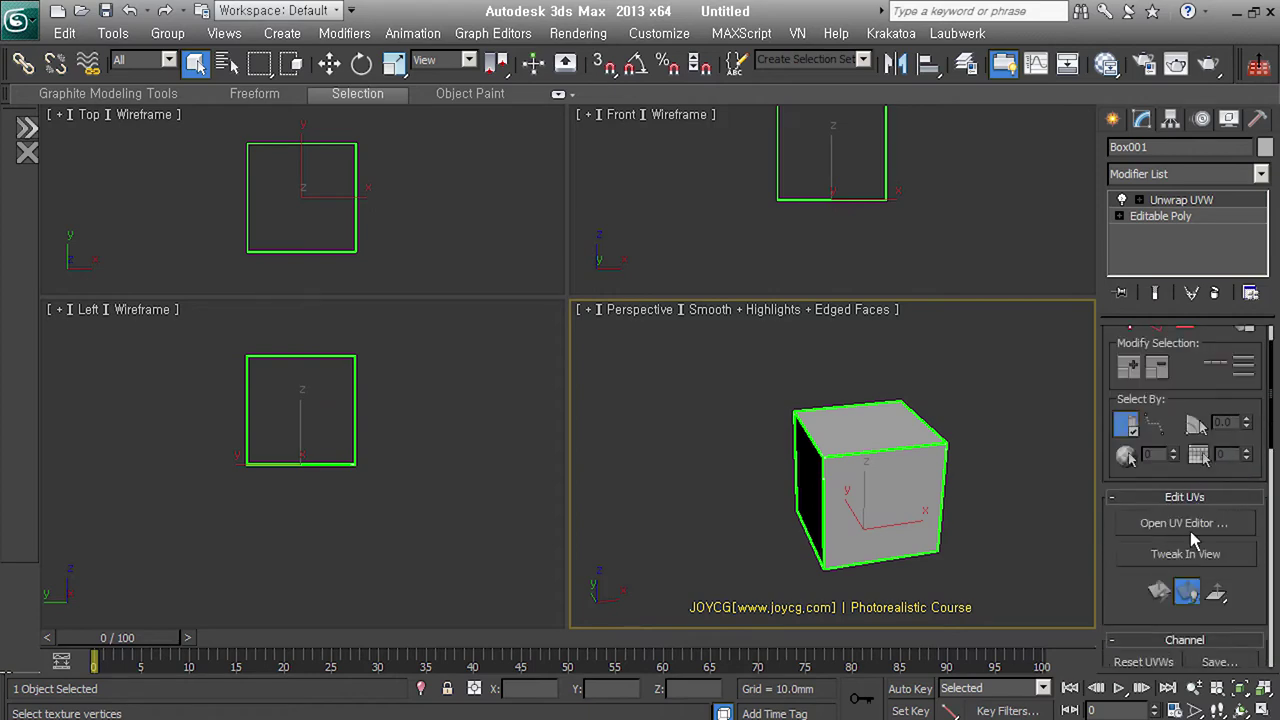
left_click(1184, 522)
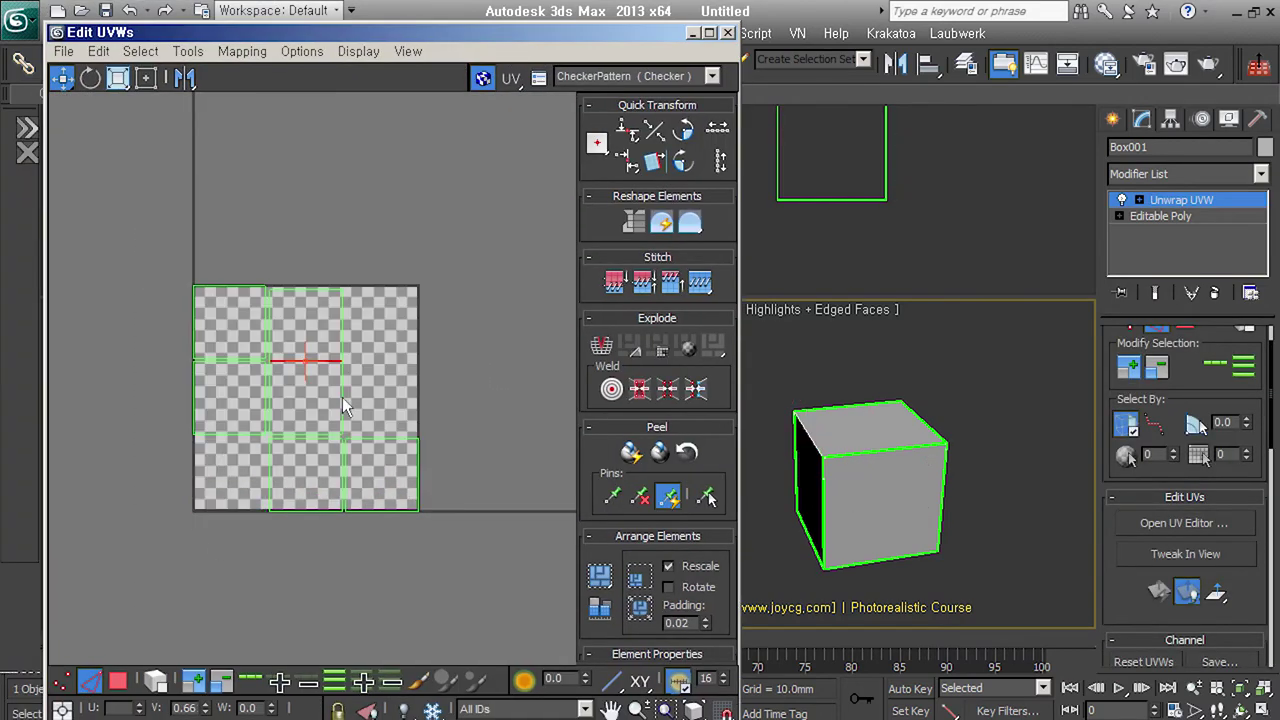
left_click(342, 430)
right_click(341, 410)
left_click(255, 486)
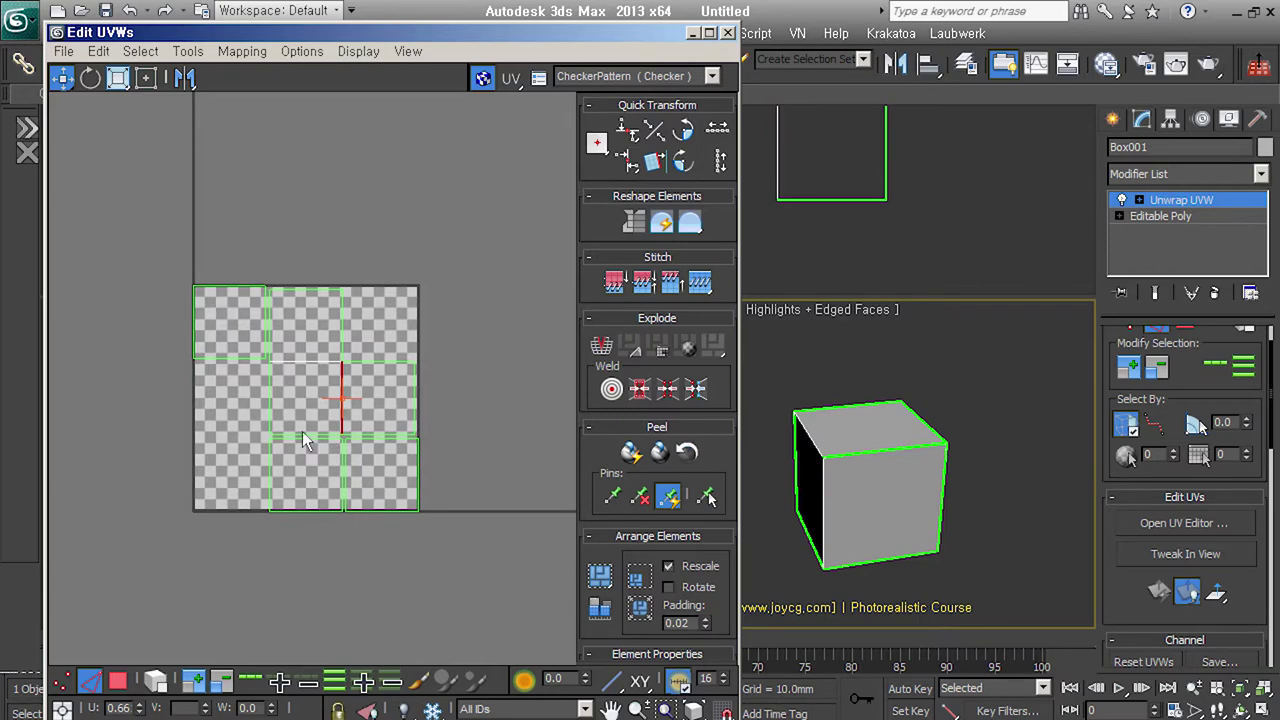
left_click(272, 405)
right_click(260, 414)
left_click(238, 488)
- Detach the middle-right UV face and clear the edge selection
middle_click_drag(356, 396, 381, 324)
right_click(336, 352)
left_click(345, 451)
right_click(425, 304)
left_click(428, 440)
left_click(428, 514)
- Select all UV faces and move the cross above the checker tile
scroll(427, 480, "up", 2)
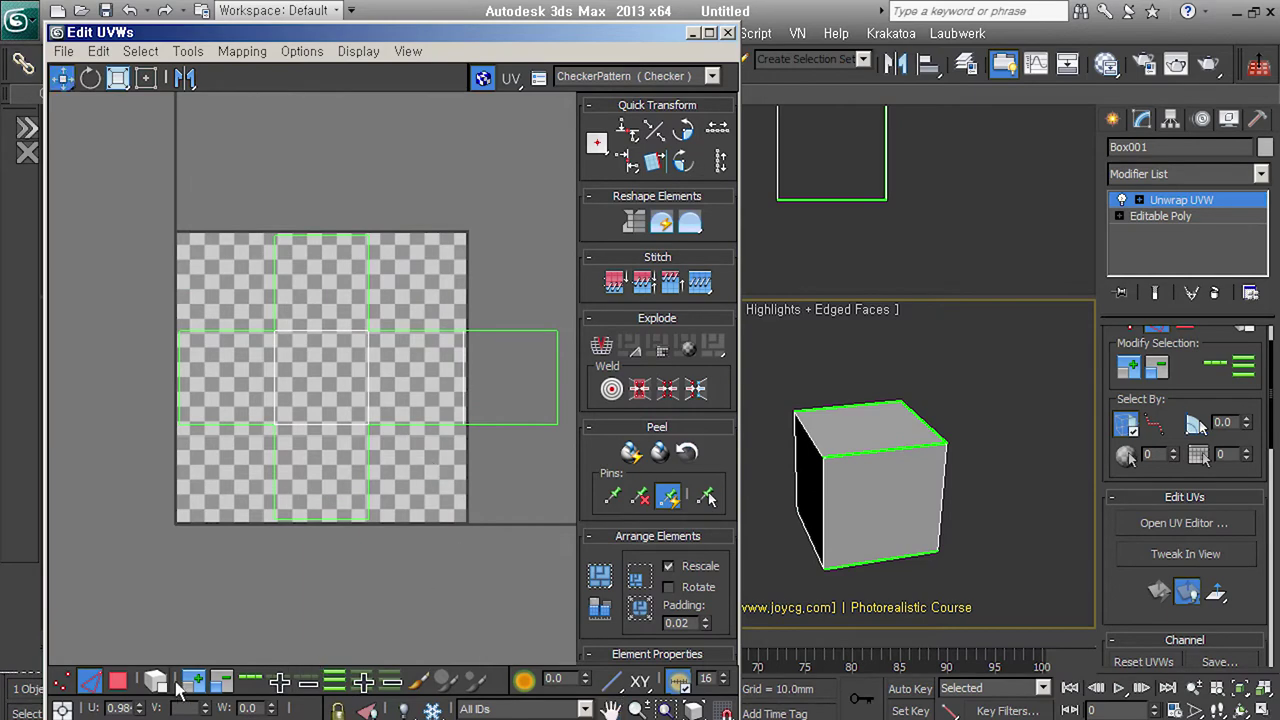
left_click(117, 680)
key("ctrl+a")
middle_click_drag(344, 440, 329, 493)
left_click_drag(329, 493, 333, 200)
middle_click_drag(337, 321, 341, 472)
key("w")
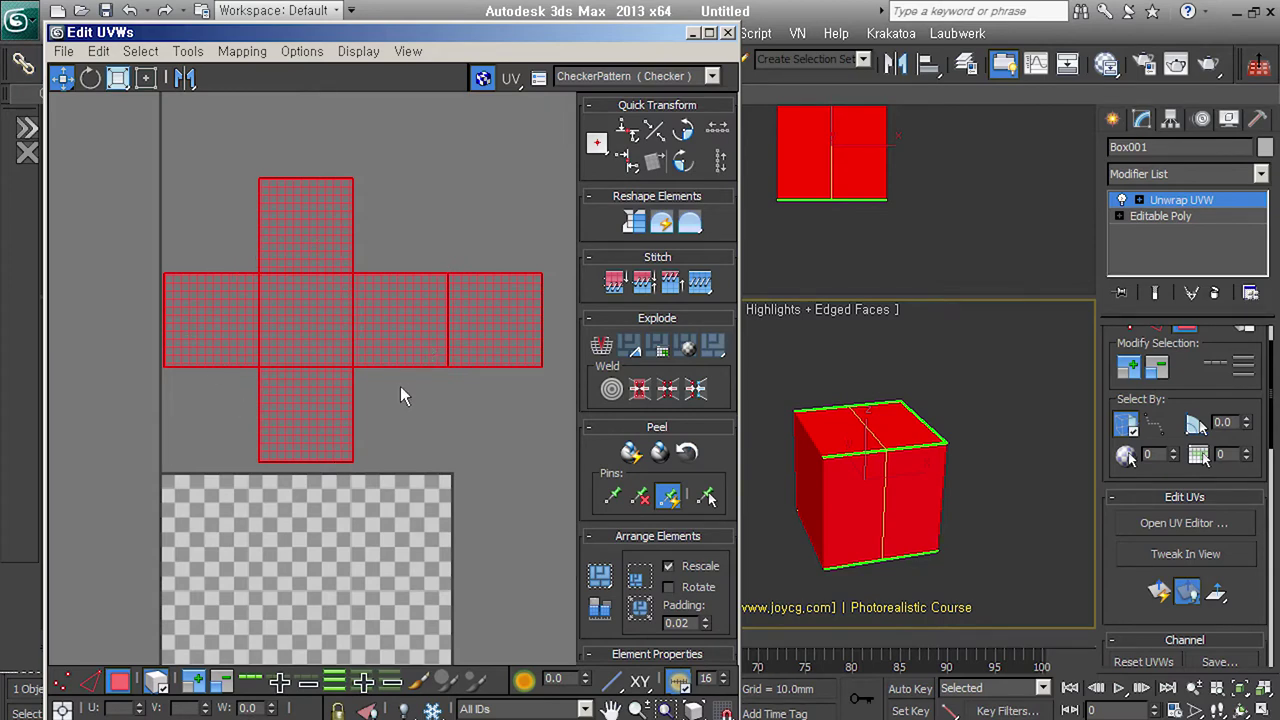
left_click(456, 453)
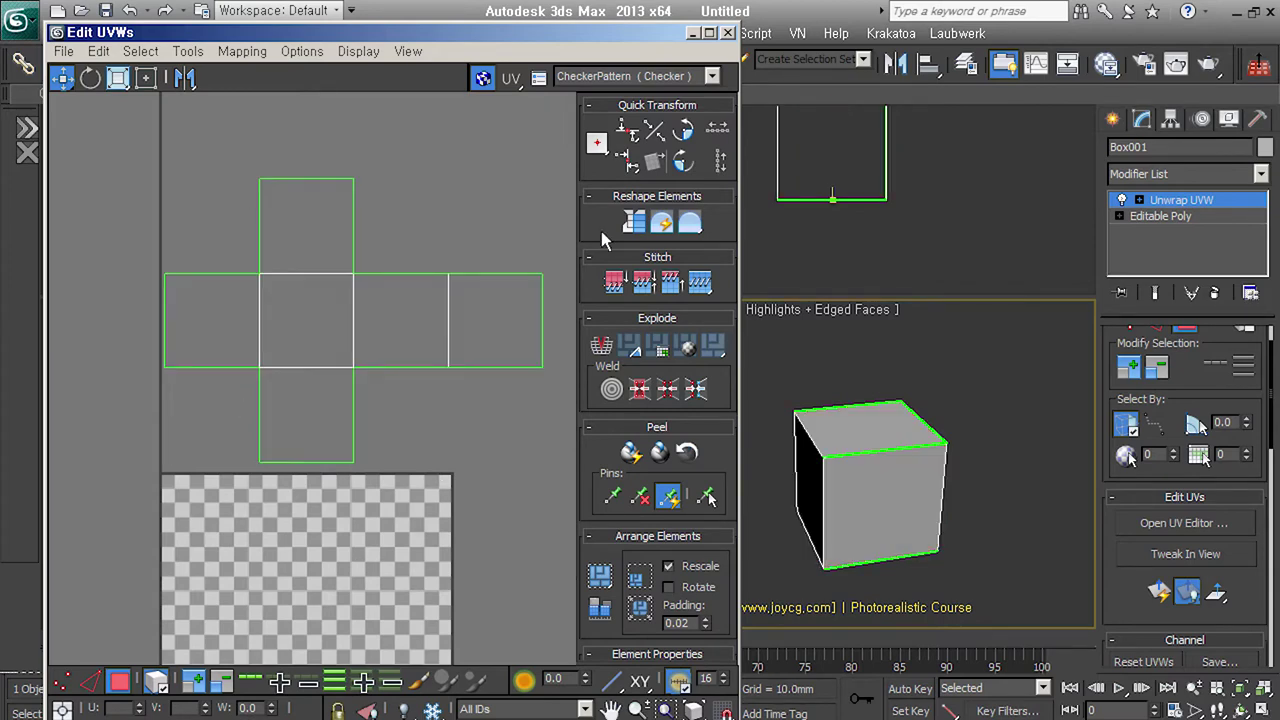
- Pack Normalize all UV faces into the 0–1 square, deselect, and close Edit UVWs
scroll(487, 398, "down", 2)
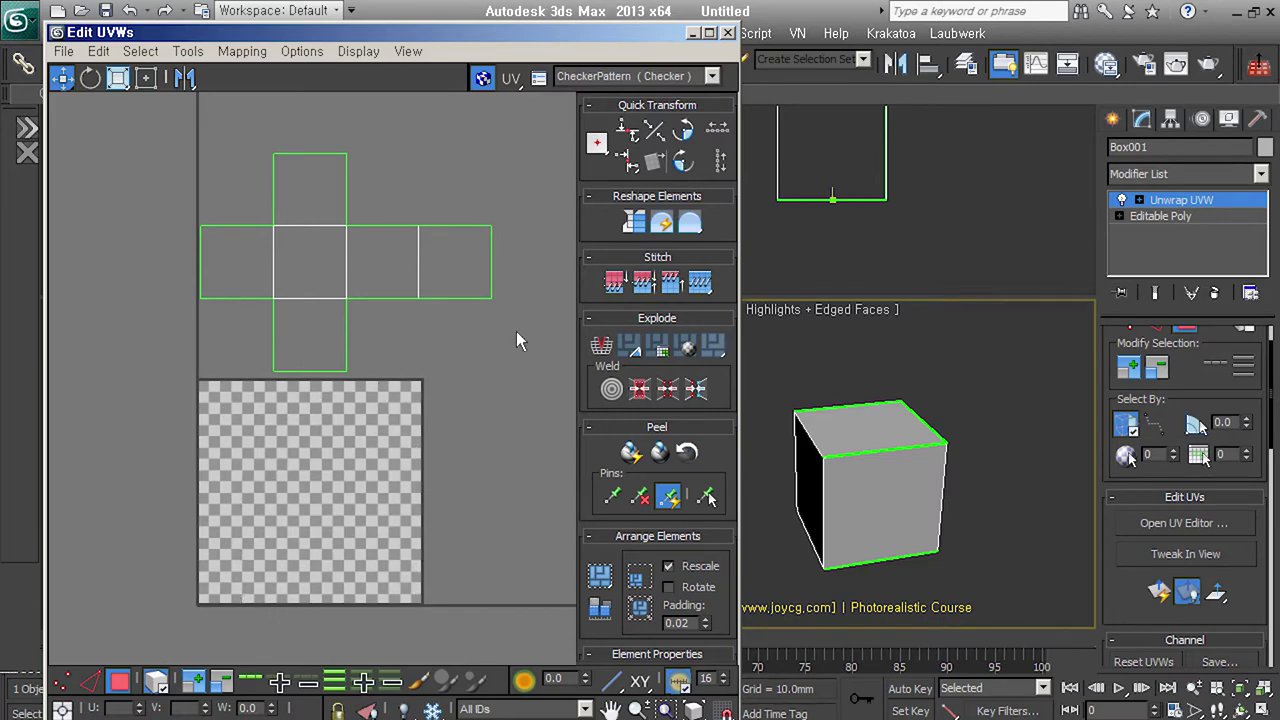
key("ctrl+a")
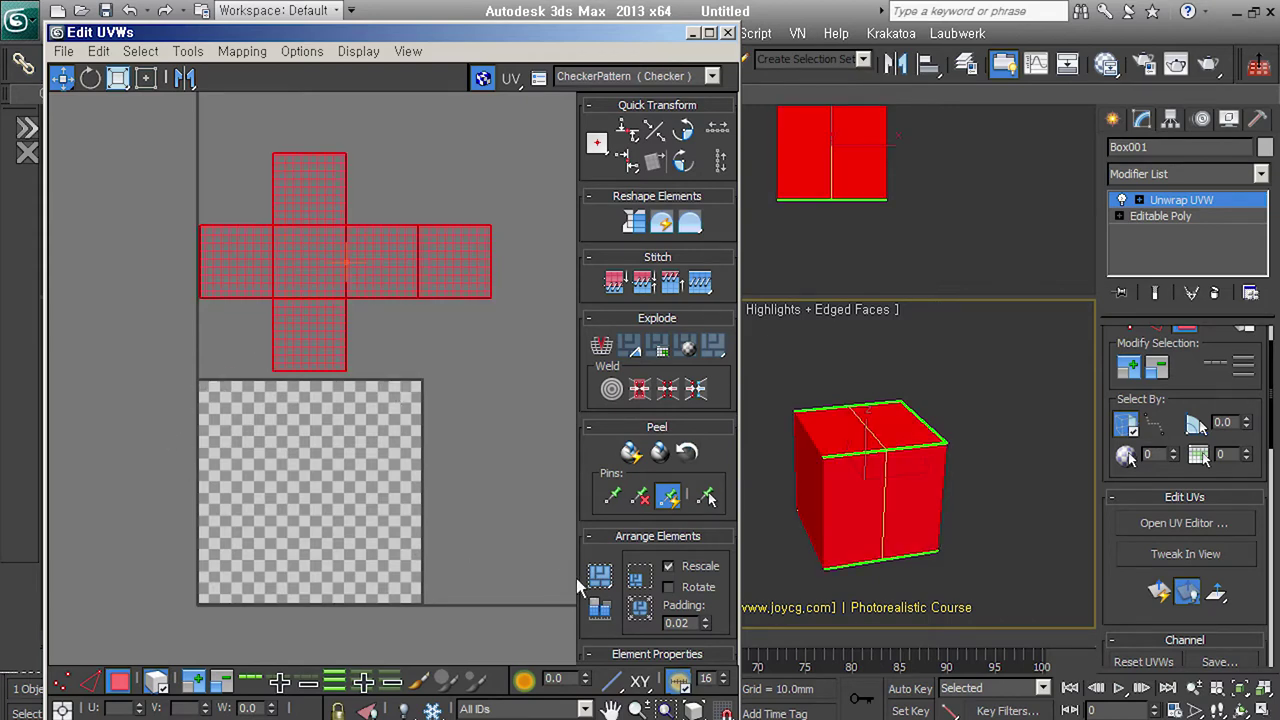
left_click(652, 617)
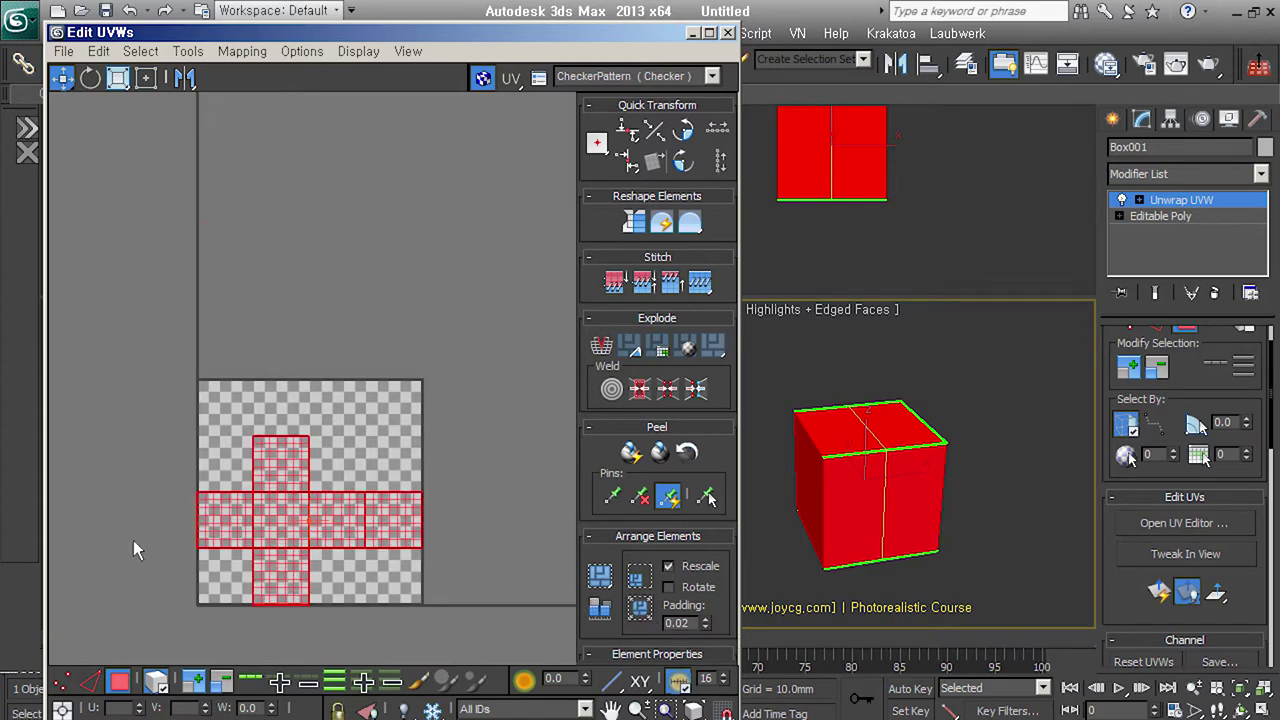
scroll(491, 463, "up", 1)
scroll(491, 463, "up", 2)
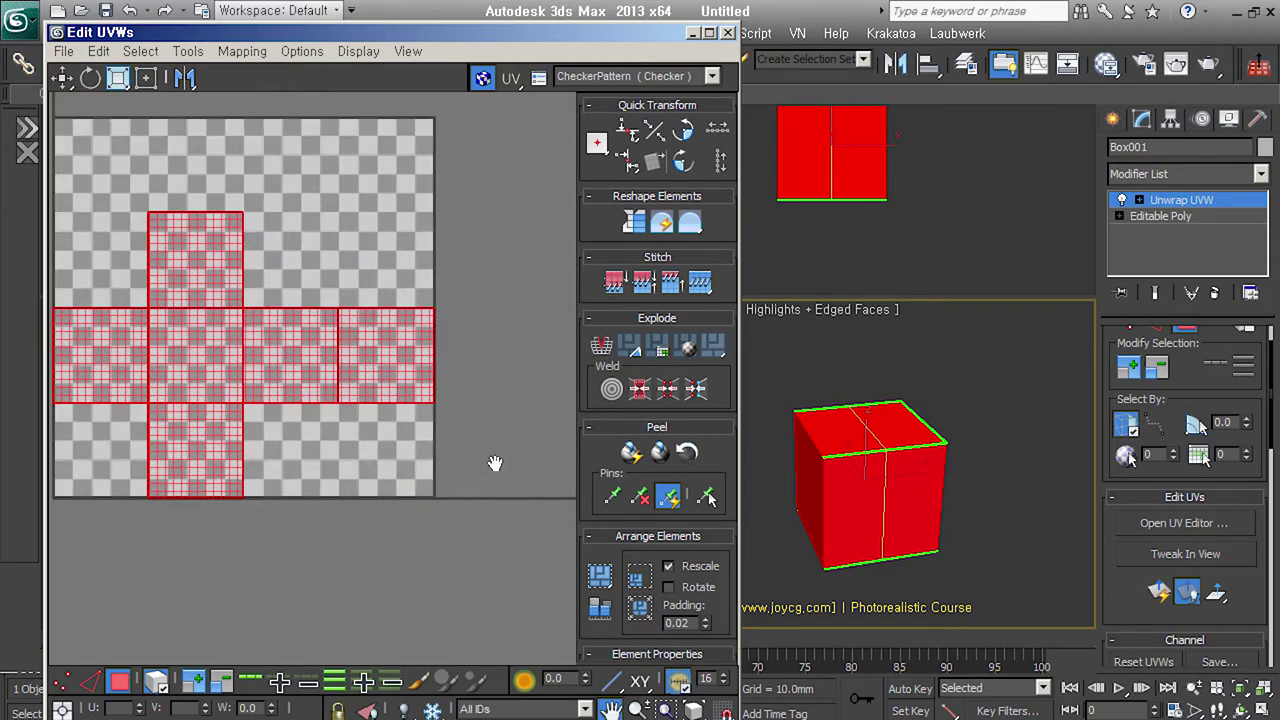
middle_click_drag(491, 463, 489, 496)
left_click(469, 556)
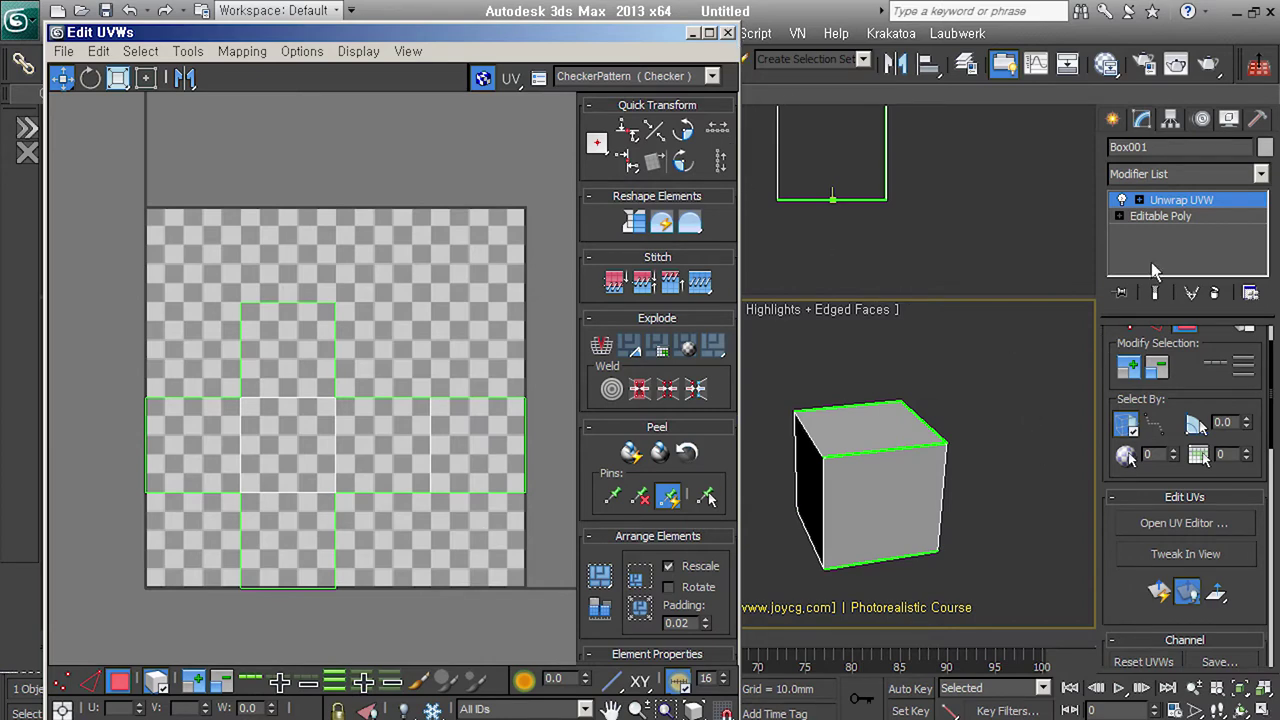
left_click(1231, 220)
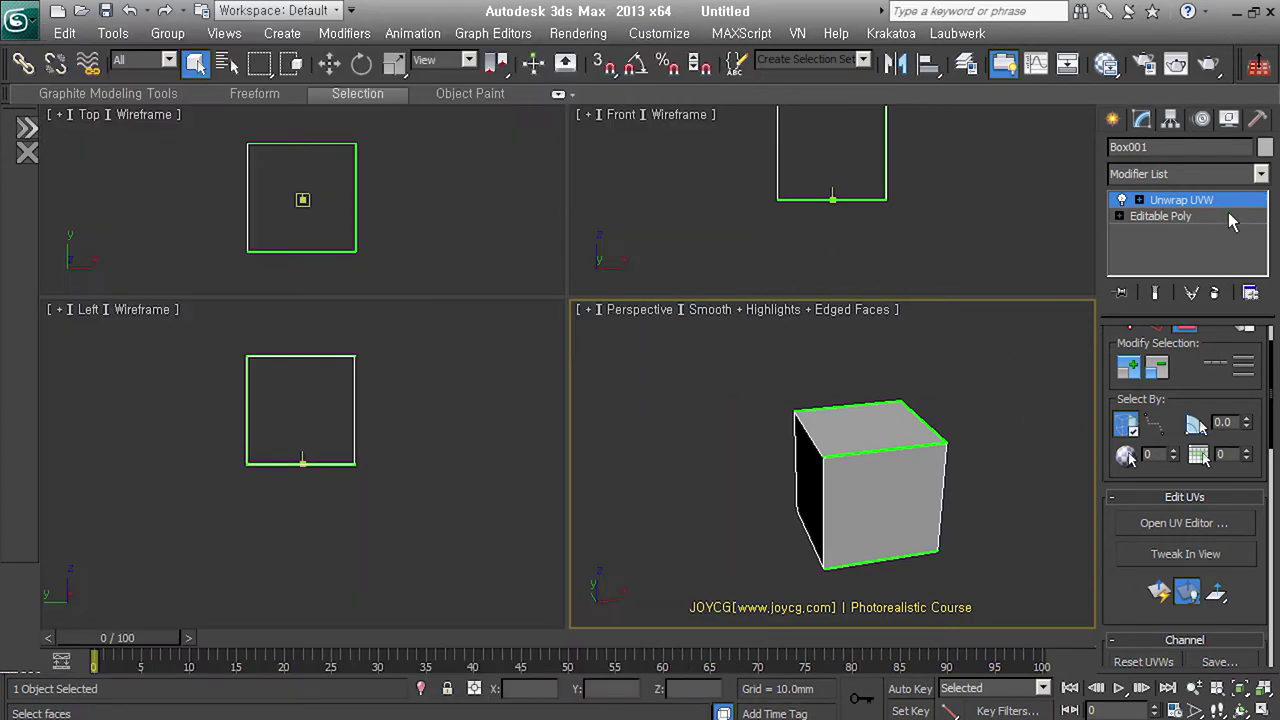
- Remove the Unwrap UVW modifier and delete the old cube
mouse_move(869, 502)
middle_mouse_down("alt")
mouse_move(771, 503)
mouse_move(863, 581)
mouse_move(1143, 577)
middle_mouse_up("alt")
left_click(1215, 293)
key("Delete")
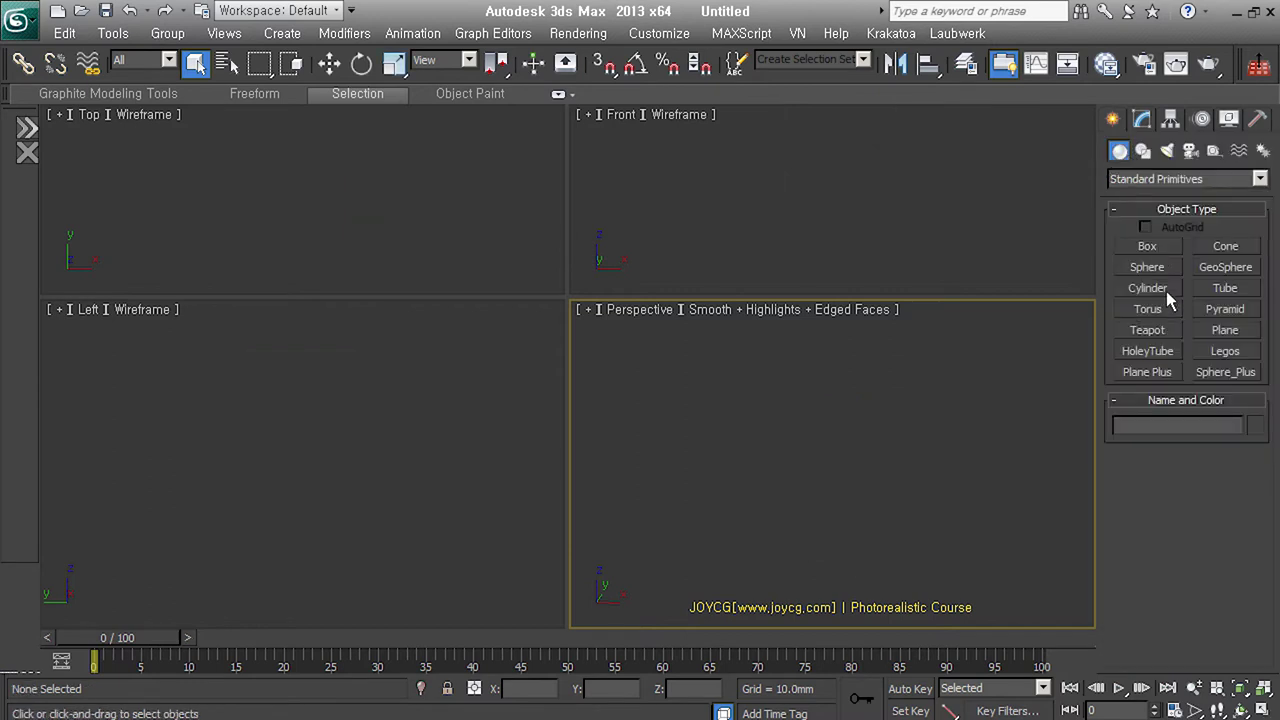
- Draw a new box, convert it to Editable Poly, and select all twelve edges
left_click(1147, 246)
mouse_move(880, 485)
left_mouse_down()
mouse_move(852, 523)
mouse_move(877, 466)
left_mouse_up()
mouse_move(877, 466)
middle_mouse_down("alt")
mouse_move(849, 534)
mouse_move(986, 543)
mouse_move(880, 392)
middle_mouse_up("alt")
key("ctrl+e")
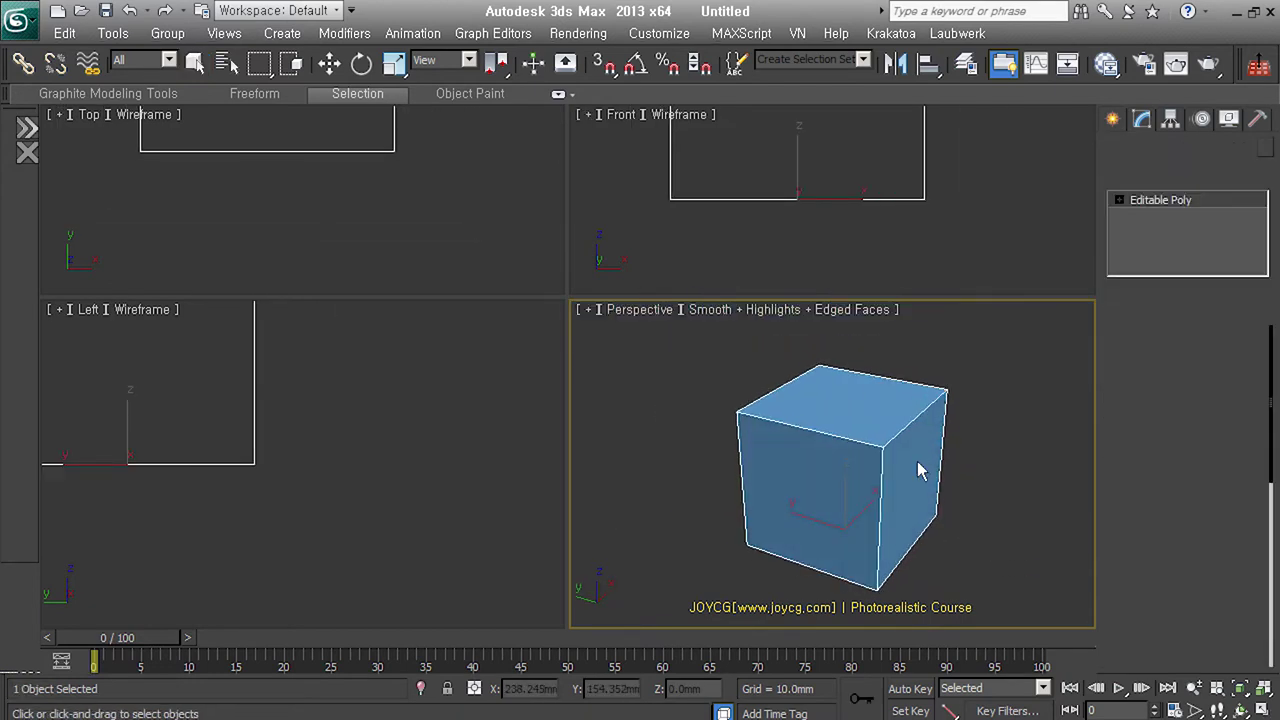
left_click(1157, 361)
key("ctrl+a")
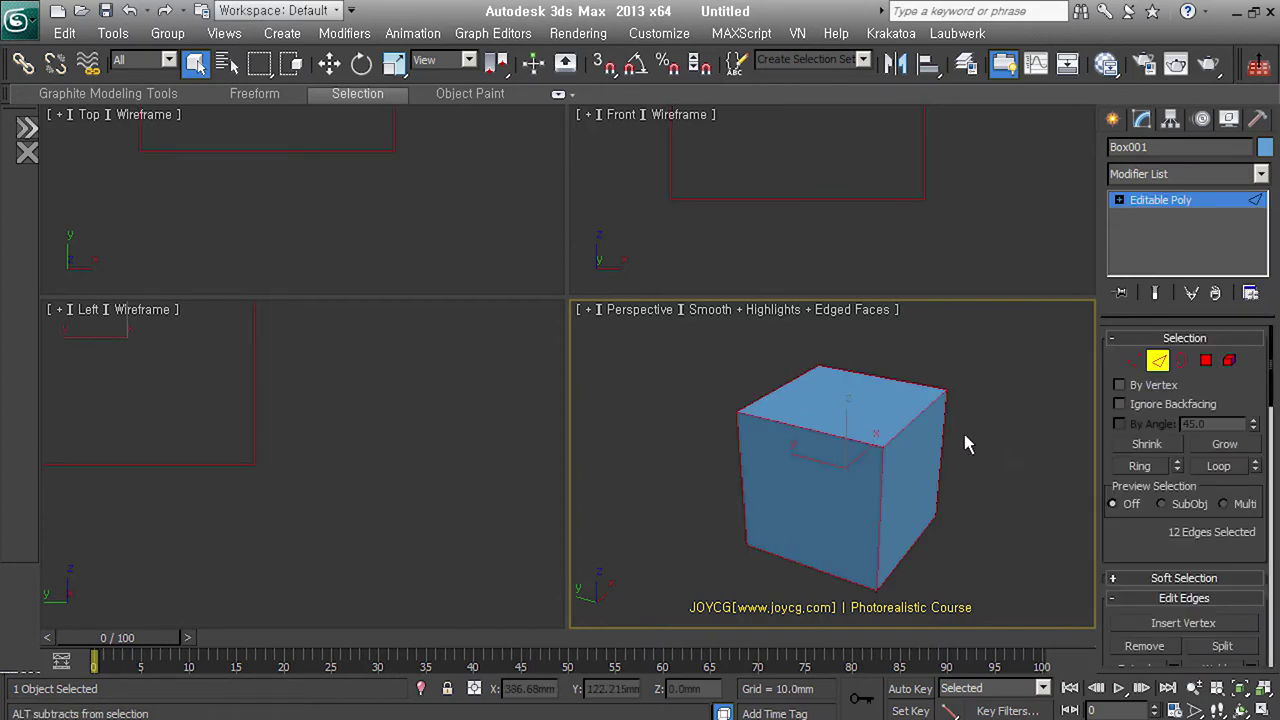
- Apply Quad Chamfer with amount 2, collapse the stack, and add an Edit Poly modifier
left_click(1185, 174)
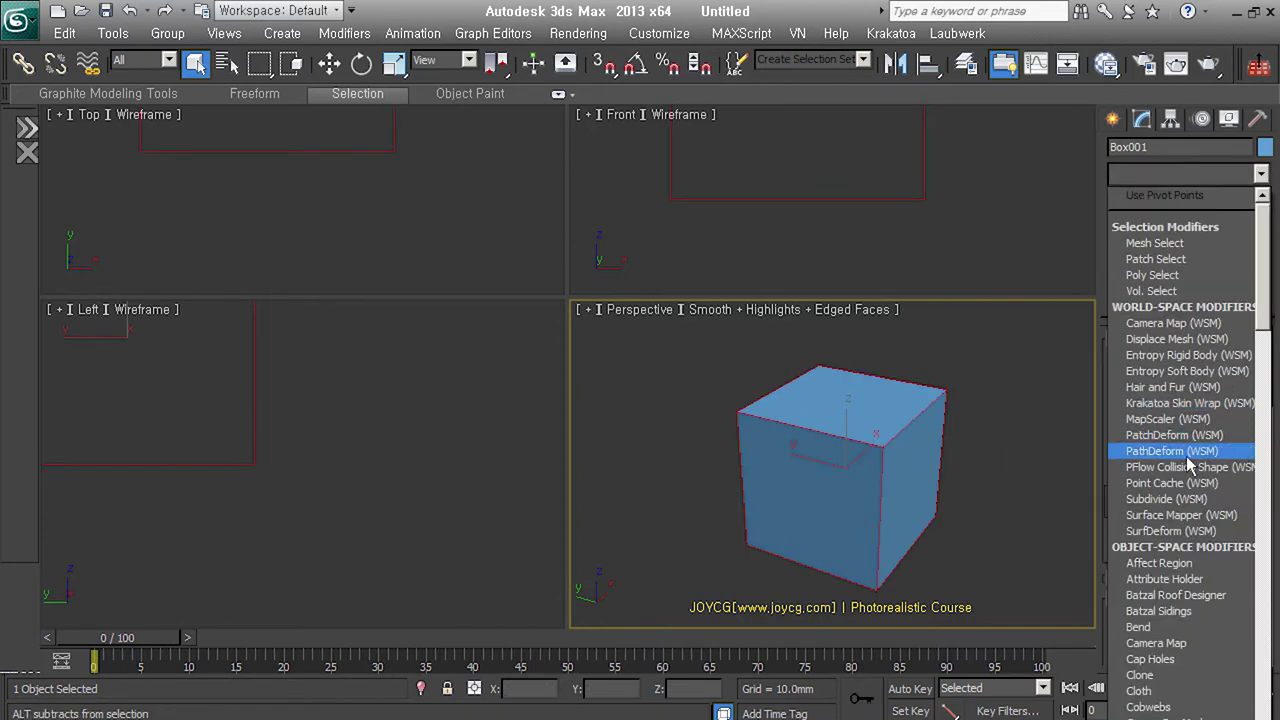
key("q")
key("Return")
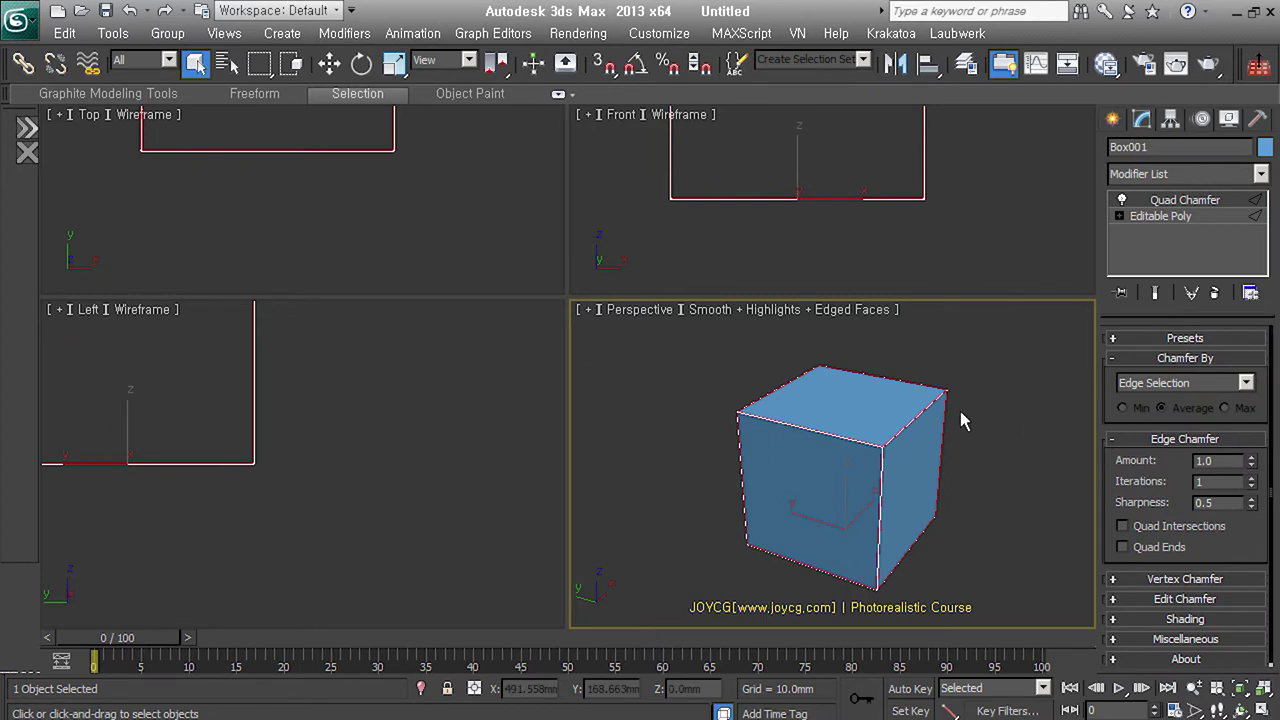
scroll(931, 423, "up", 3)
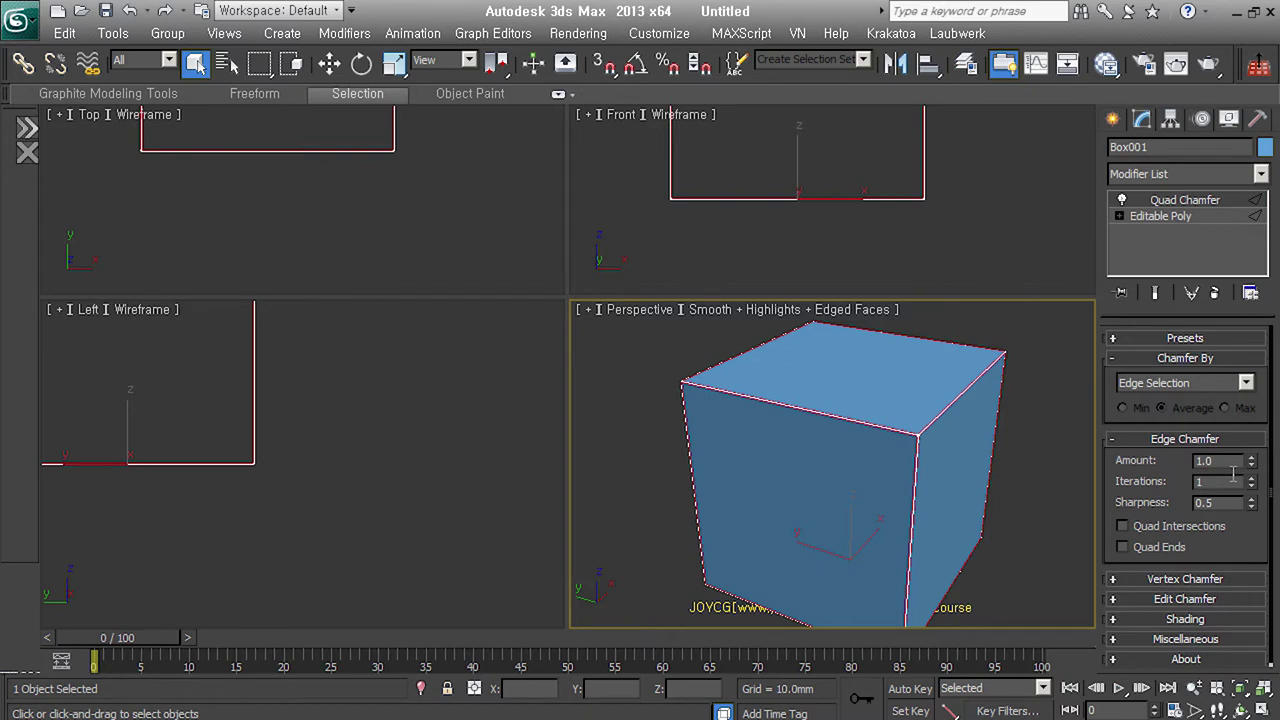
type("2")
key("Return")
mouse_move(1048, 515)
middle_mouse_down("alt")
mouse_move(929, 500)
mouse_move(1006, 509)
middle_mouse_up("alt")
scroll(859, 467, "up", 5)
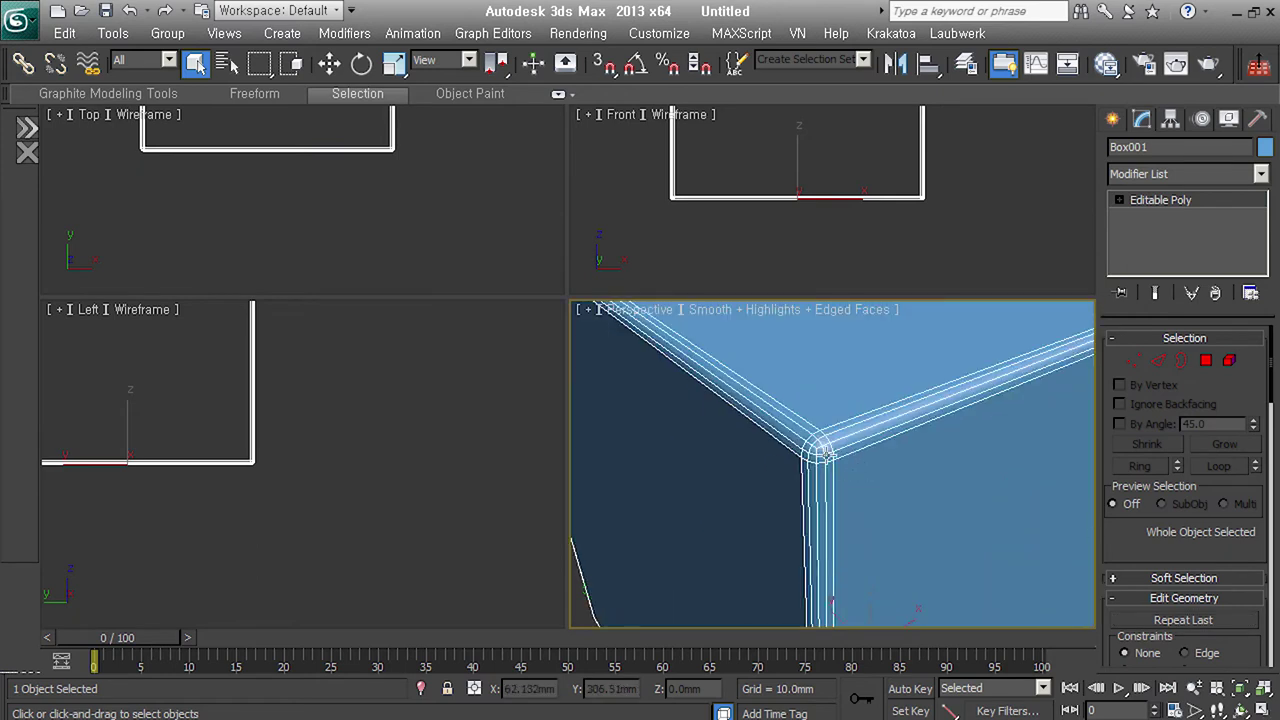
scroll(897, 465, "down", 5)
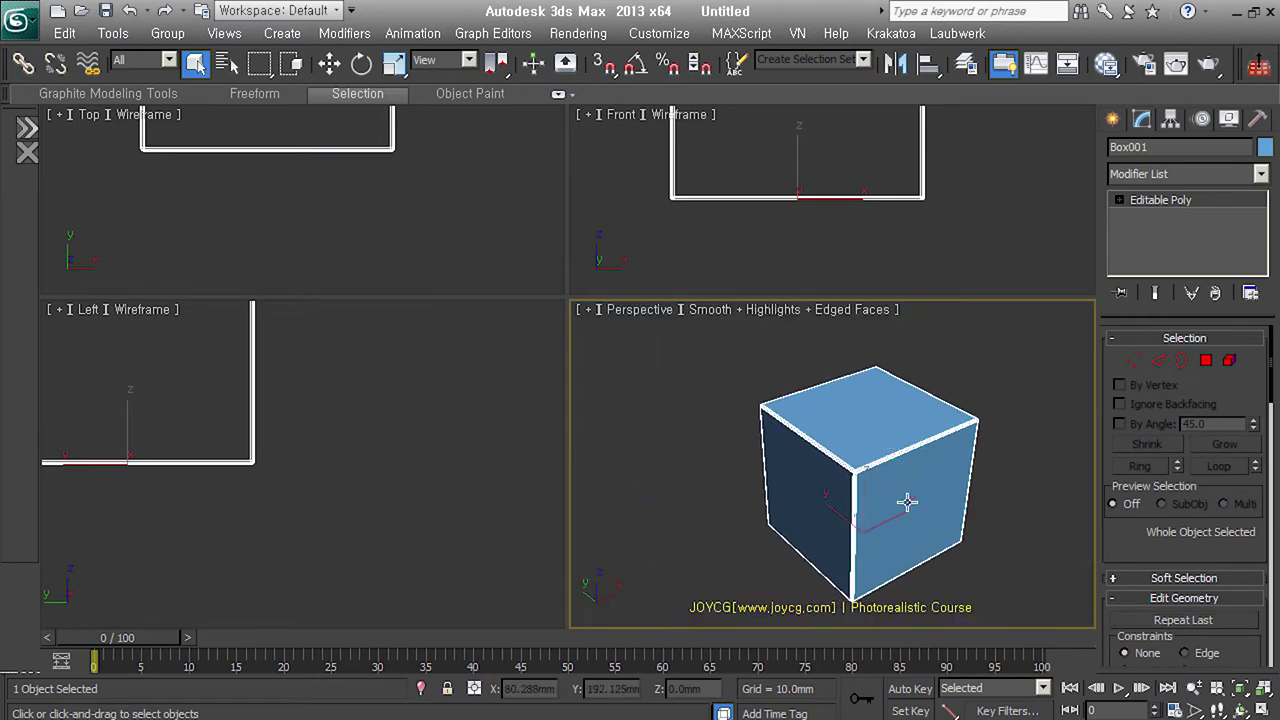
key("alt+e")
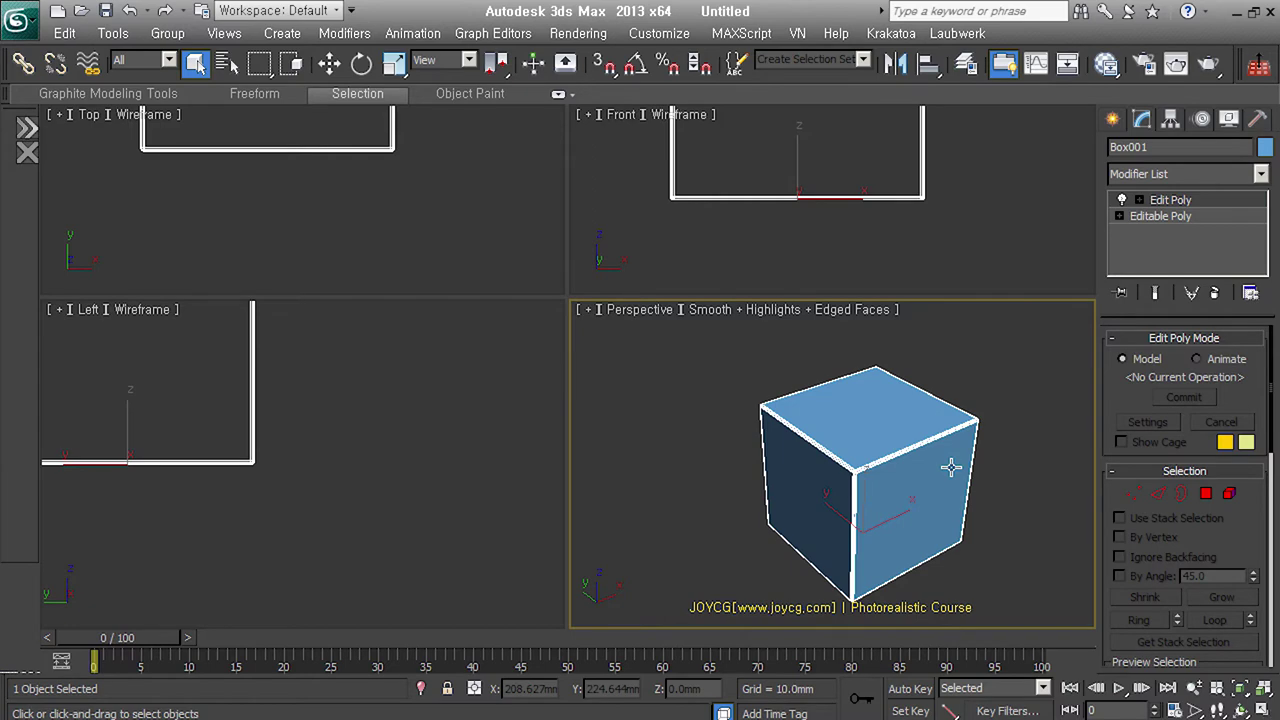
- Insert two edge loops across the cube with Swift Loop
key("shift+alt+j")
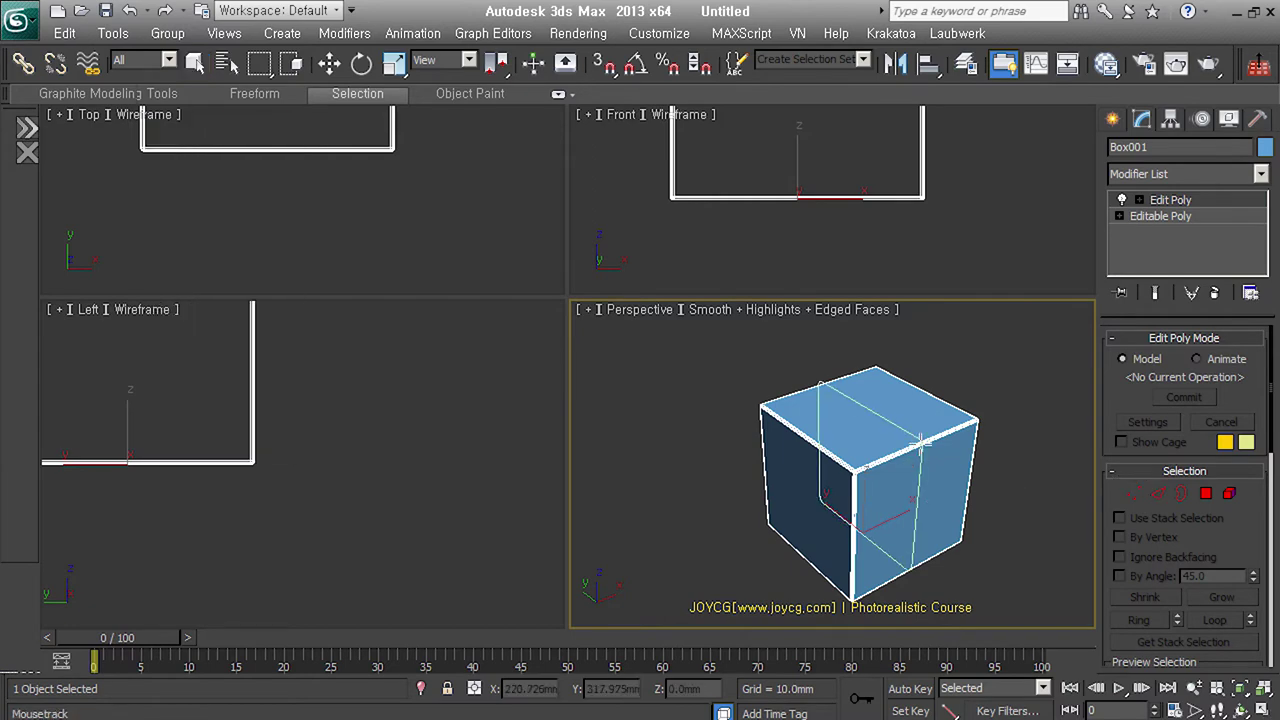
left_click(920, 447)
right_click(920, 447)
left_click(714, 471)
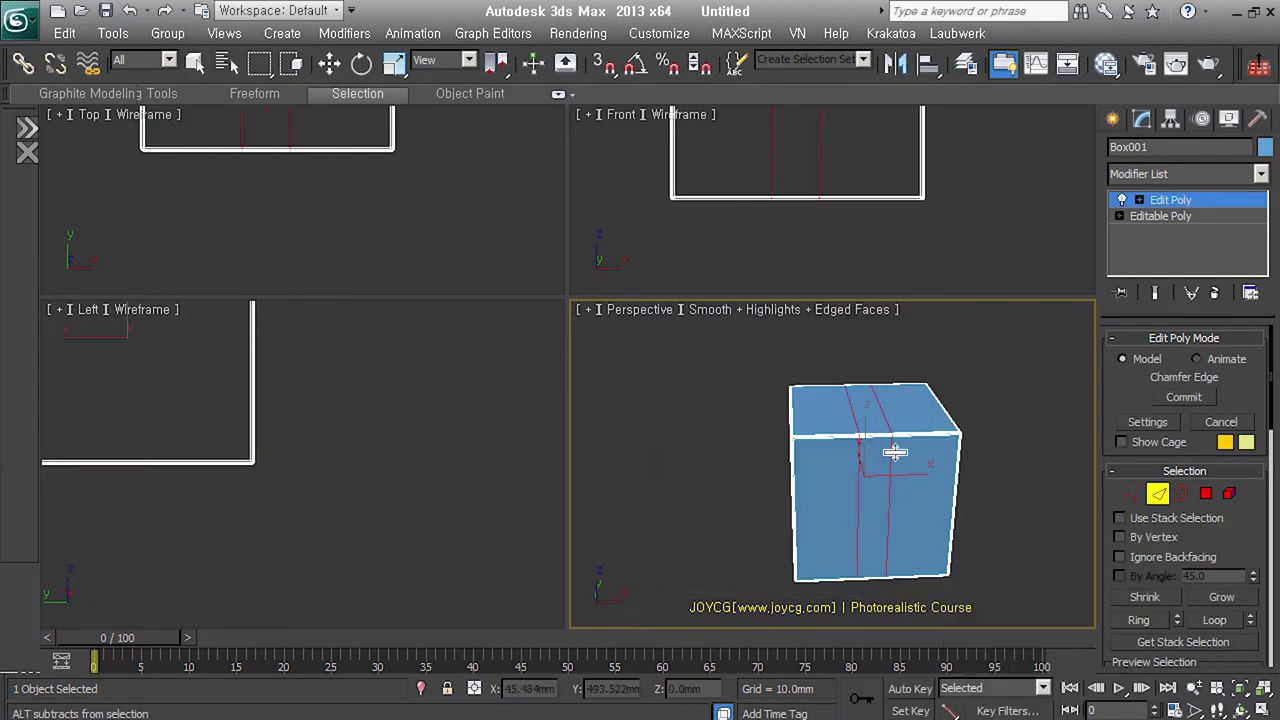
mouse_move(900, 451)
middle_mouse_down("alt")
mouse_move(935, 508)
mouse_move(949, 486)
mouse_move(900, 455)
mouse_move(895, 514)
middle_mouse_up("alt")
left_click(868, 436)
- Select the narrow polygon strip over the top and detach it as a new object
key("w")
key("4")
left_click(860, 455)
left_click(875, 430, "shift")
mouse_move(875, 430)
middle_mouse_down("alt")
mouse_move(938, 547)
mouse_move(944, 523)
middle_mouse_up("alt")
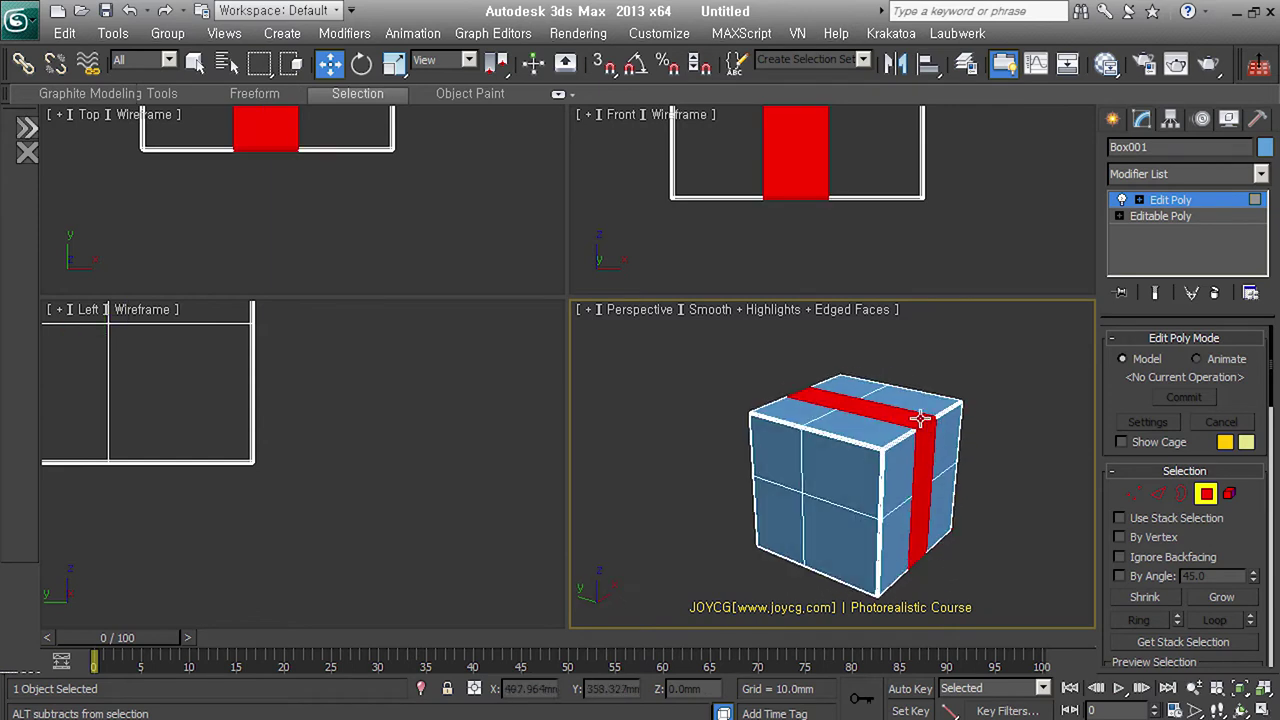
middle_click_drag(958, 444, 970, 532, "alt")
left_click(818, 432, "alt")
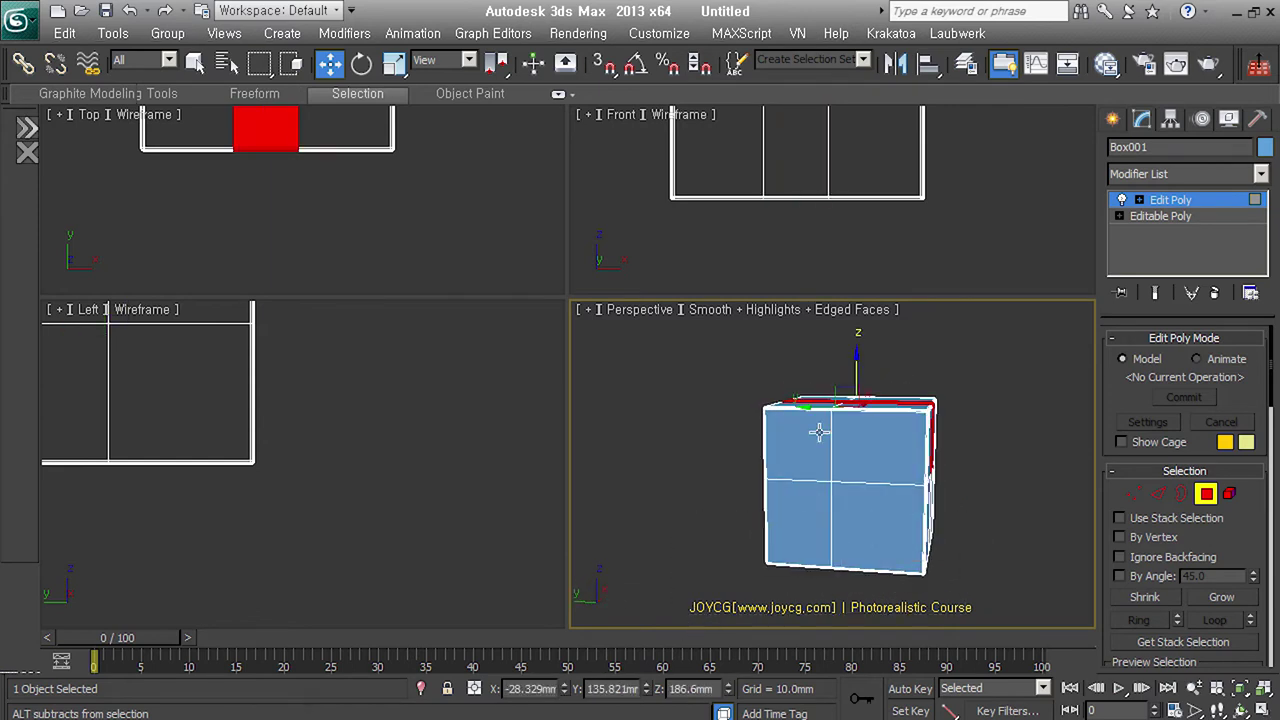
mouse_move(703, 611)
middle_mouse_down("alt")
mouse_move(920, 543)
mouse_move(820, 514)
mouse_move(963, 488)
middle_mouse_up("alt")
key("alt+d")
left_click(703, 376)
left_click(780, 405)
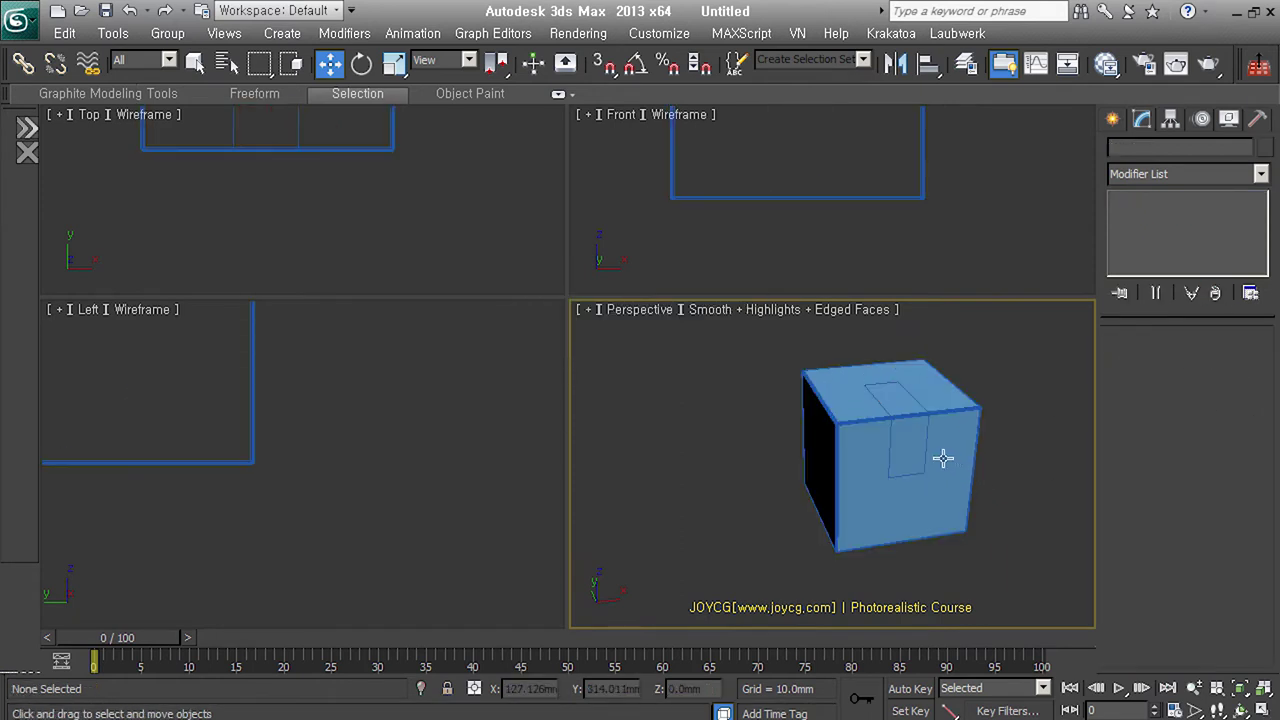
- Select the detached strip and orbit the view to look at it from above
left_click(943, 458)
middle_click_drag(889, 523, 921, 418, "alt")
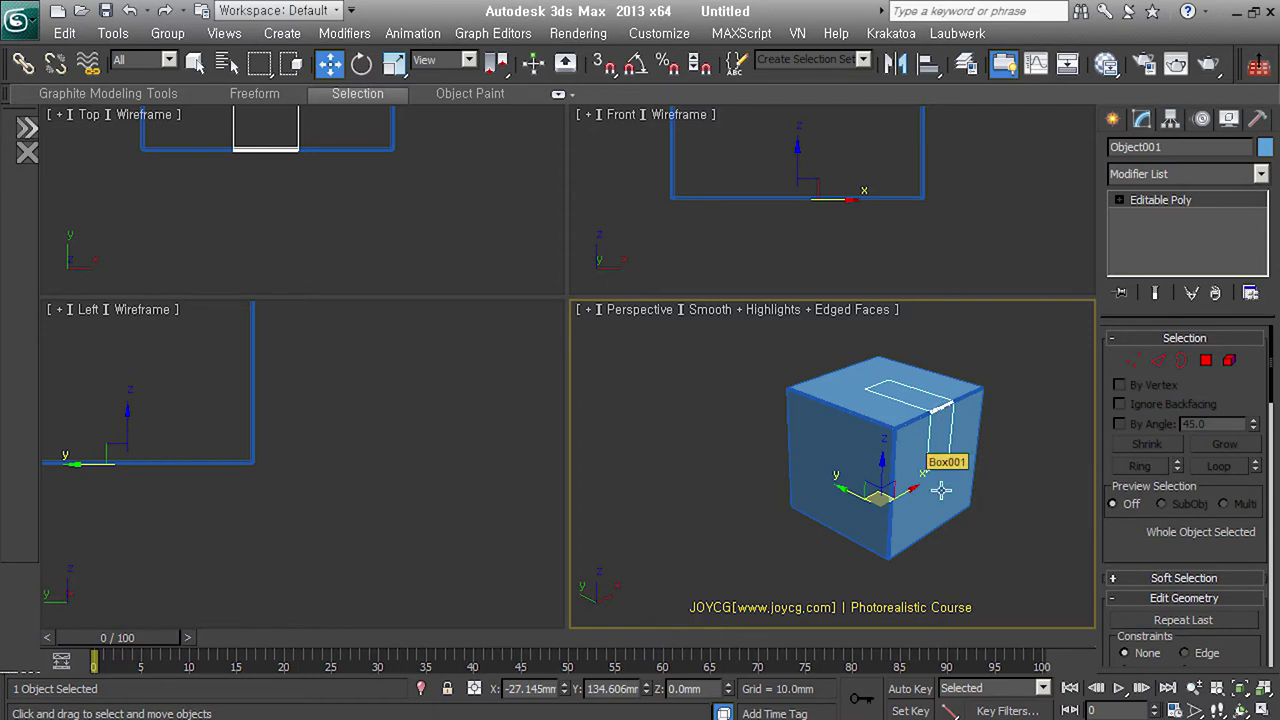
middle_click_drag(937, 466, 986, 486, "alt")
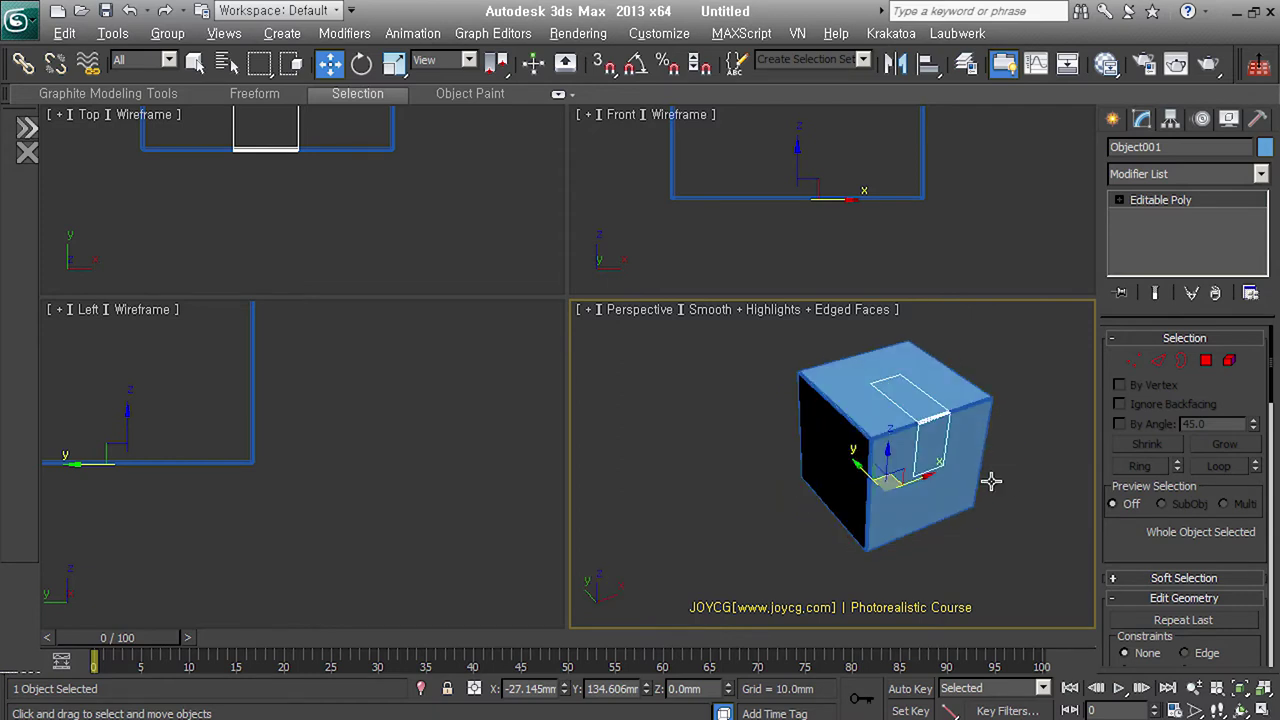
mouse_move(993, 480)
middle_mouse_down("alt")
mouse_move(1003, 471)
mouse_move(976, 486)
middle_mouse_up("alt")
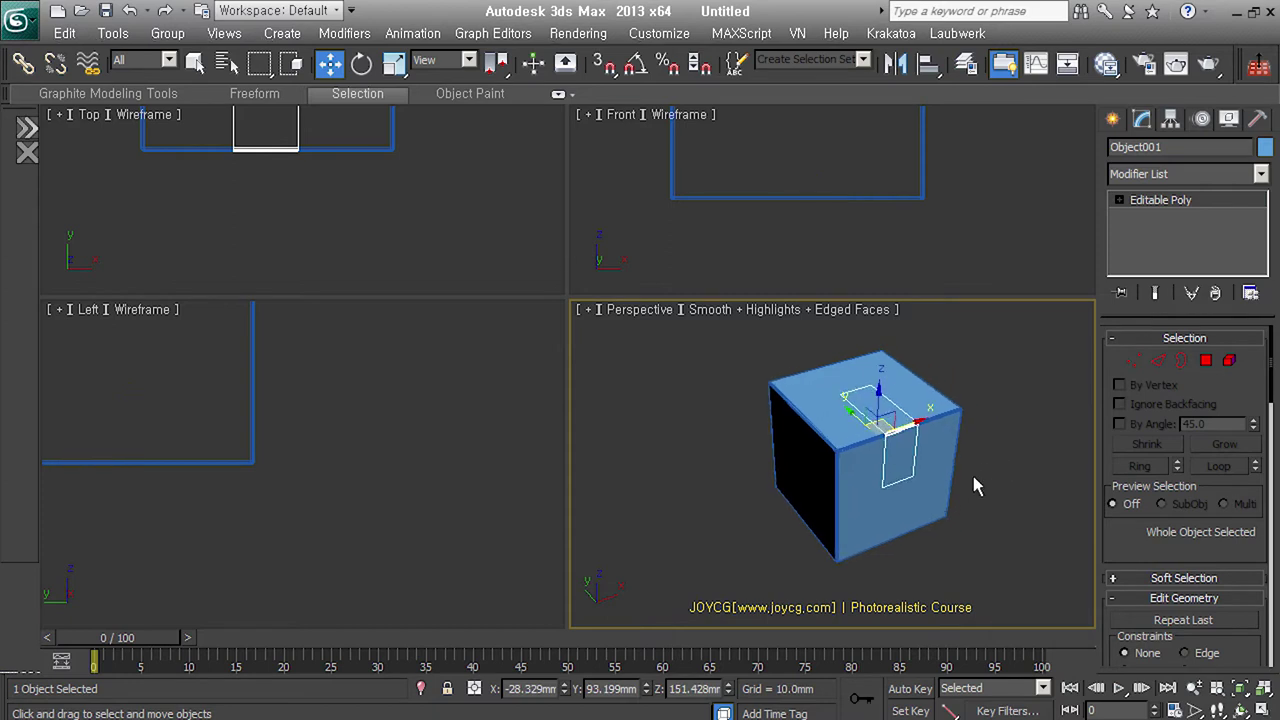
- Add an Unwrap UVW modifier to the strip and hide the map seam lines
key("u")
scroll(973, 476, "up", 2)
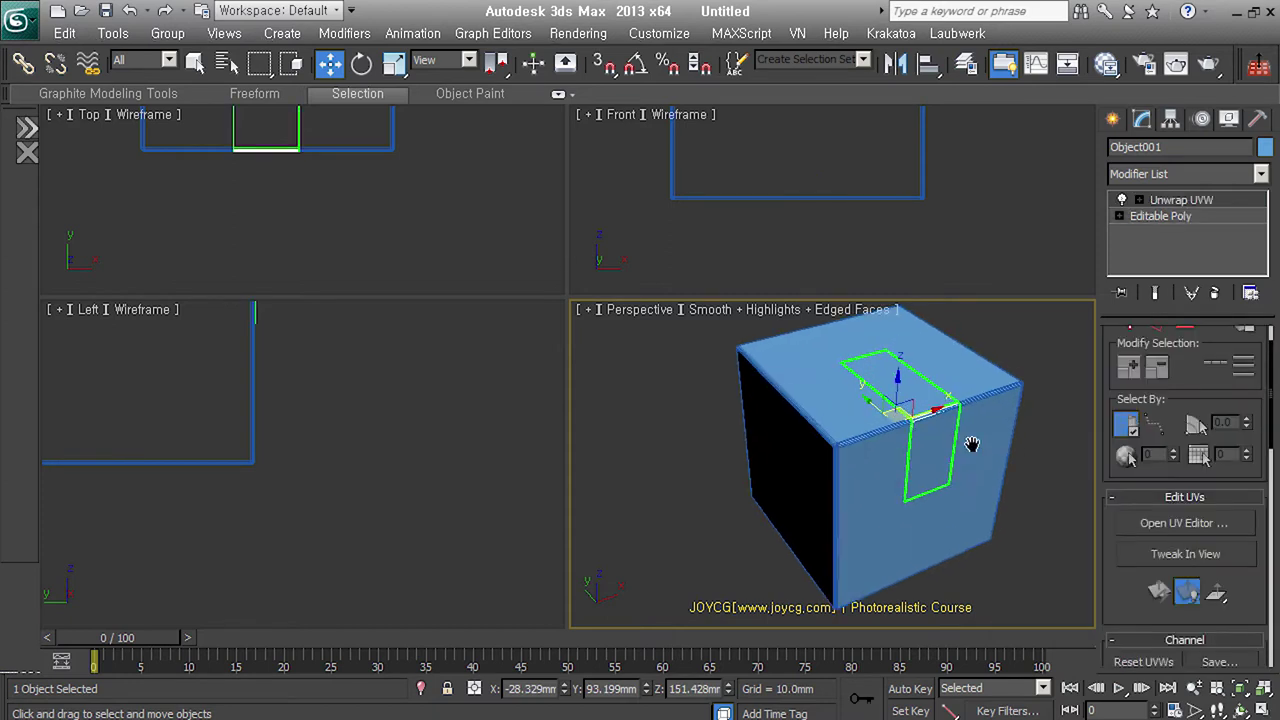
scroll(972, 434, "up", 2)
scroll(1120, 549, "down", 5)
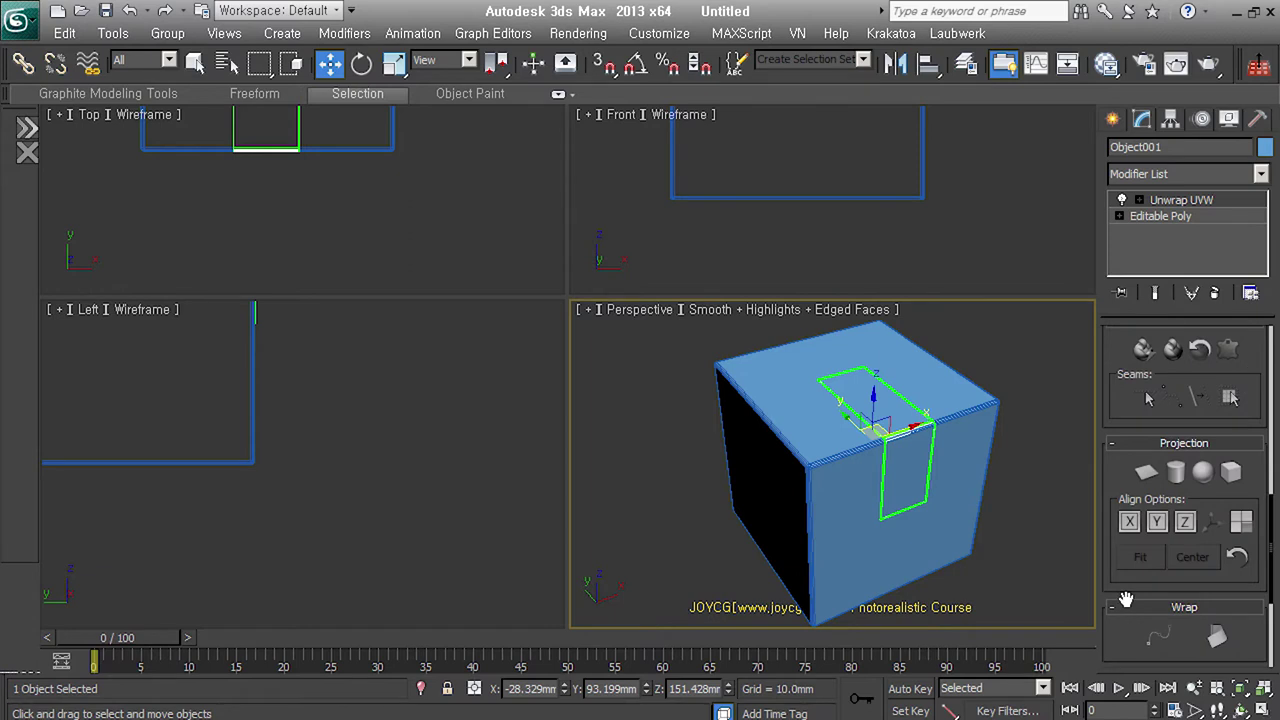
scroll(1120, 549, "down", 3)
scroll(1000, 470, "up", 3)
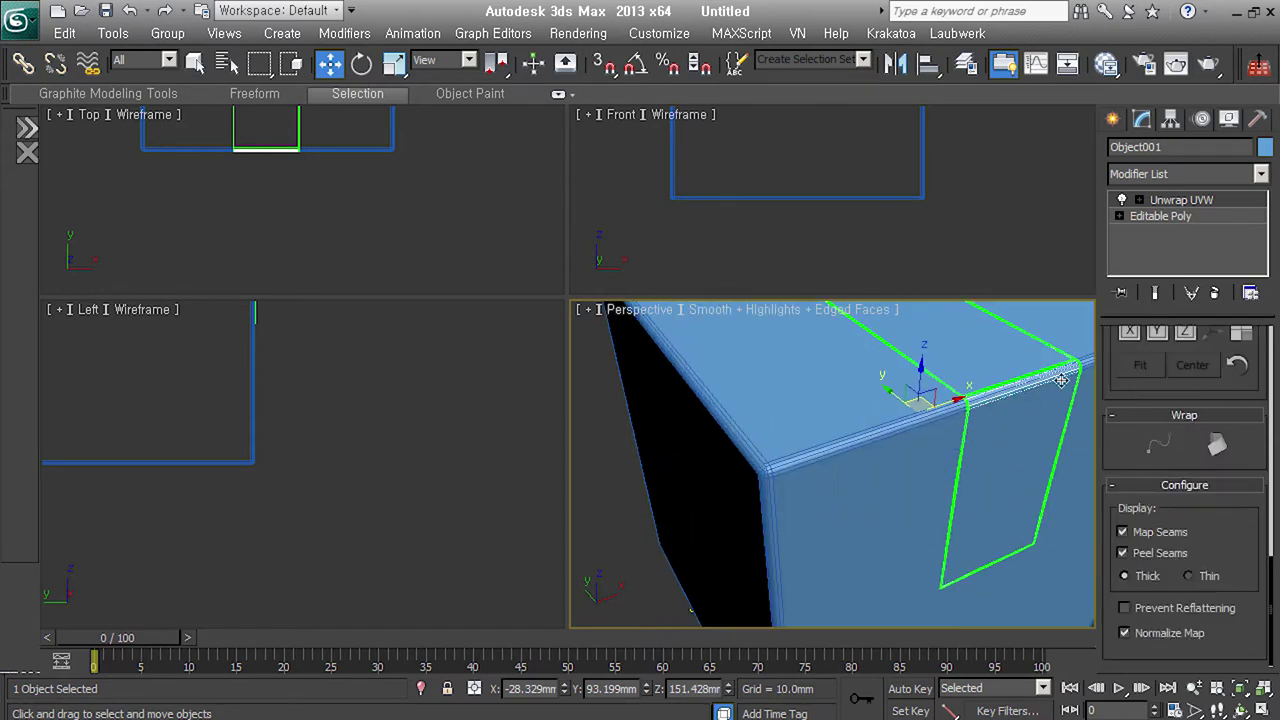
left_click(1150, 533)
scroll(983, 541, "down", 3)
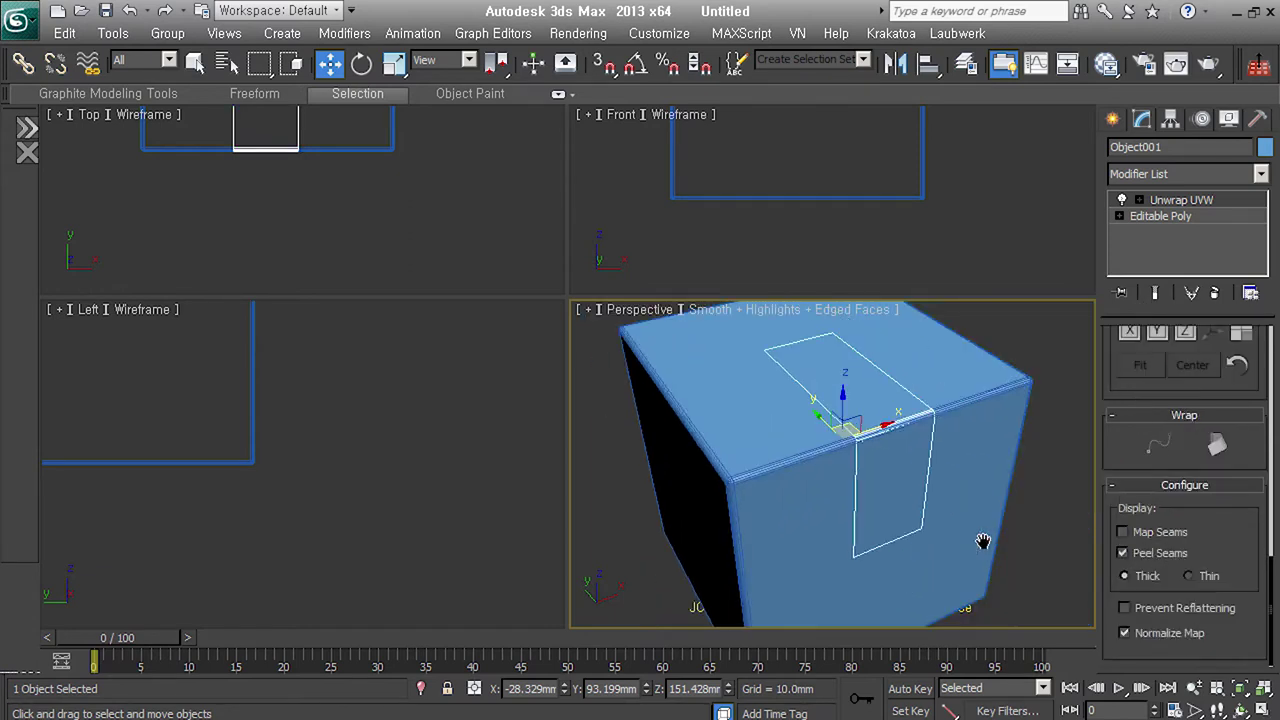
scroll(975, 543, "down", 3)
- Switch to an orthographic user view and drag-select the strip's faces at Face level
key("u")
mouse_move(797, 425)
middle_mouse_down("alt")
mouse_move(700, 400)
mouse_move(900, 393)
middle_mouse_up("alt")
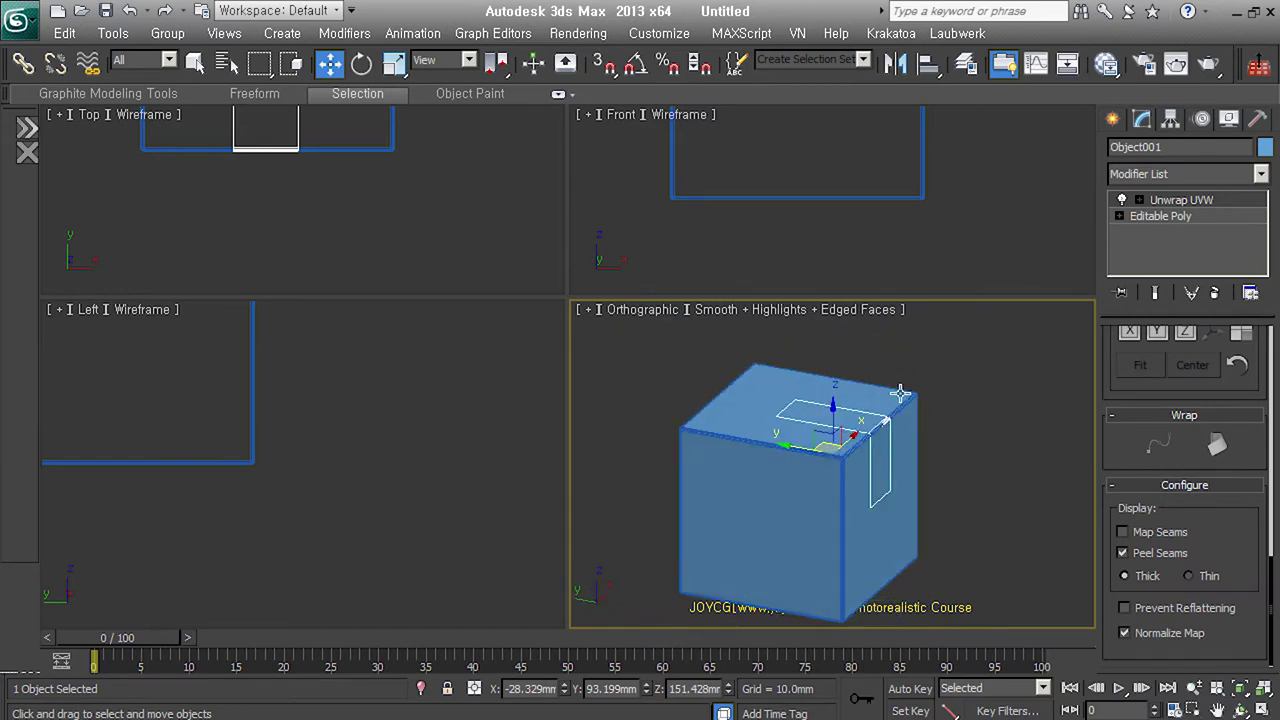
scroll(897, 440, "up", 3)
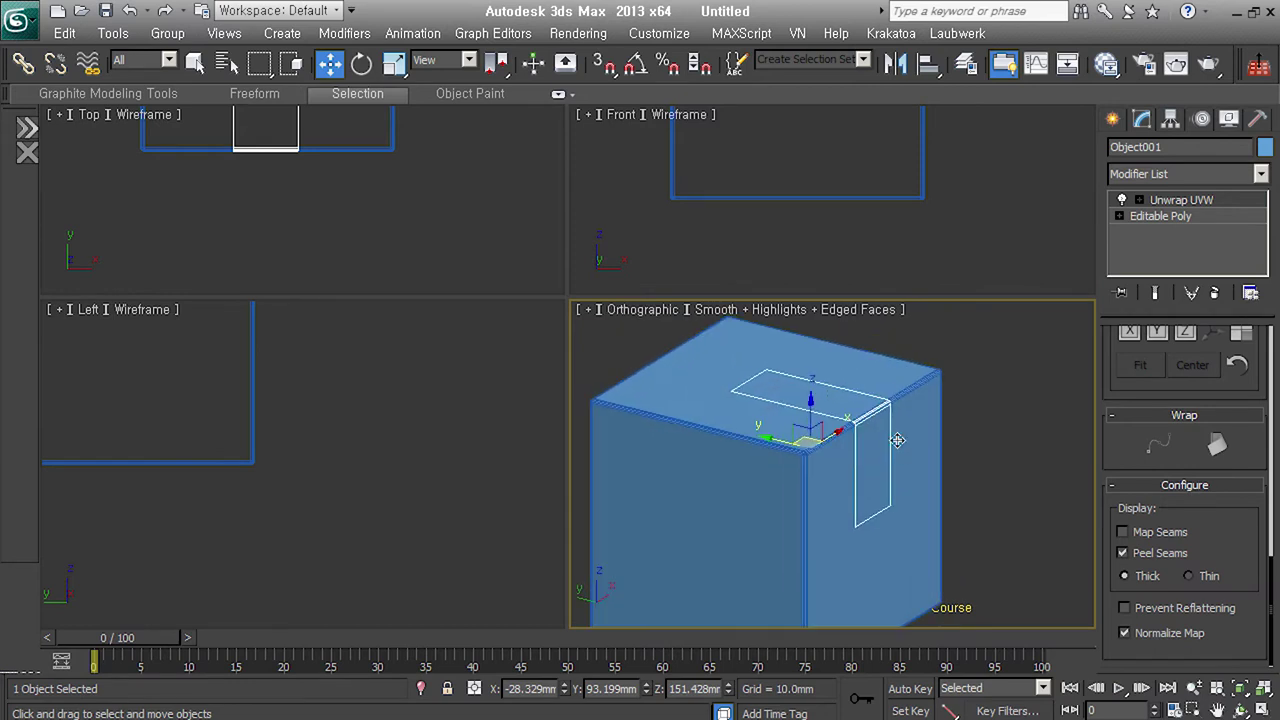
left_click(1139, 200)
left_click(1172, 248)
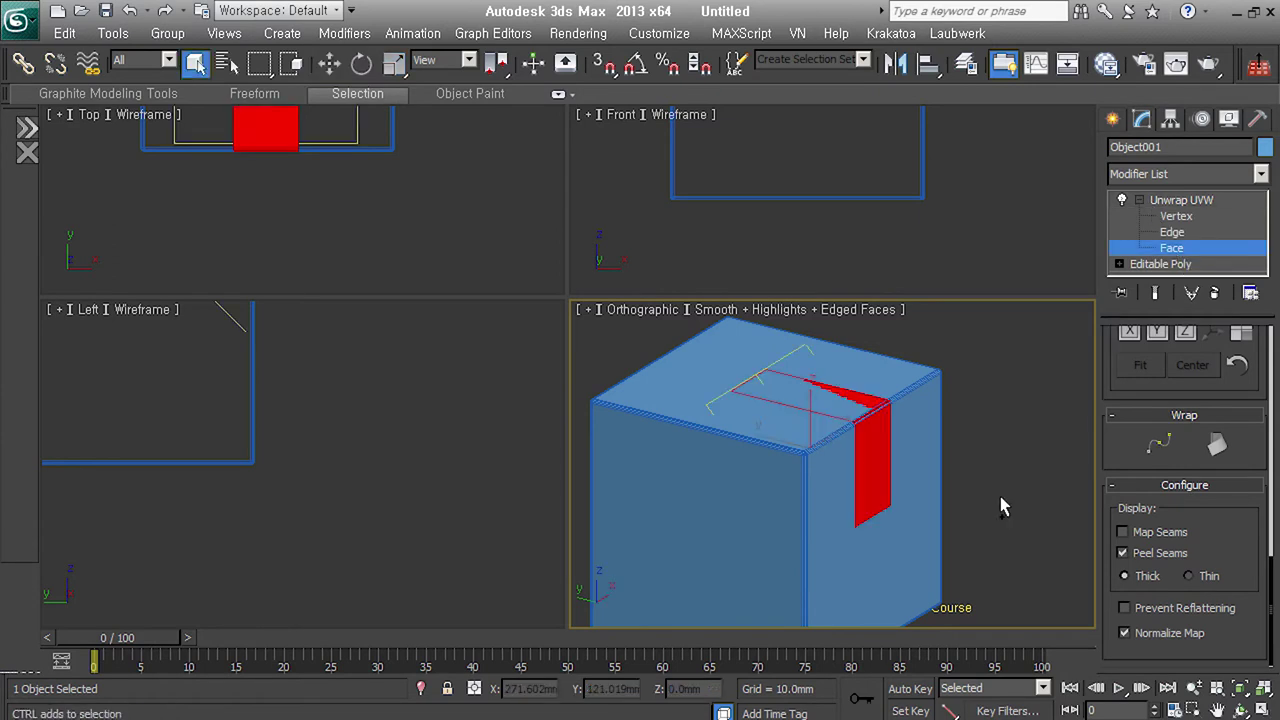
left_click_drag(1130, 440, 1130, 630)
- Open Pelt Map, run a brief Start/Stop Pelt, then bring up the Relax settings
left_click(1228, 348)
left_click(606, 165)
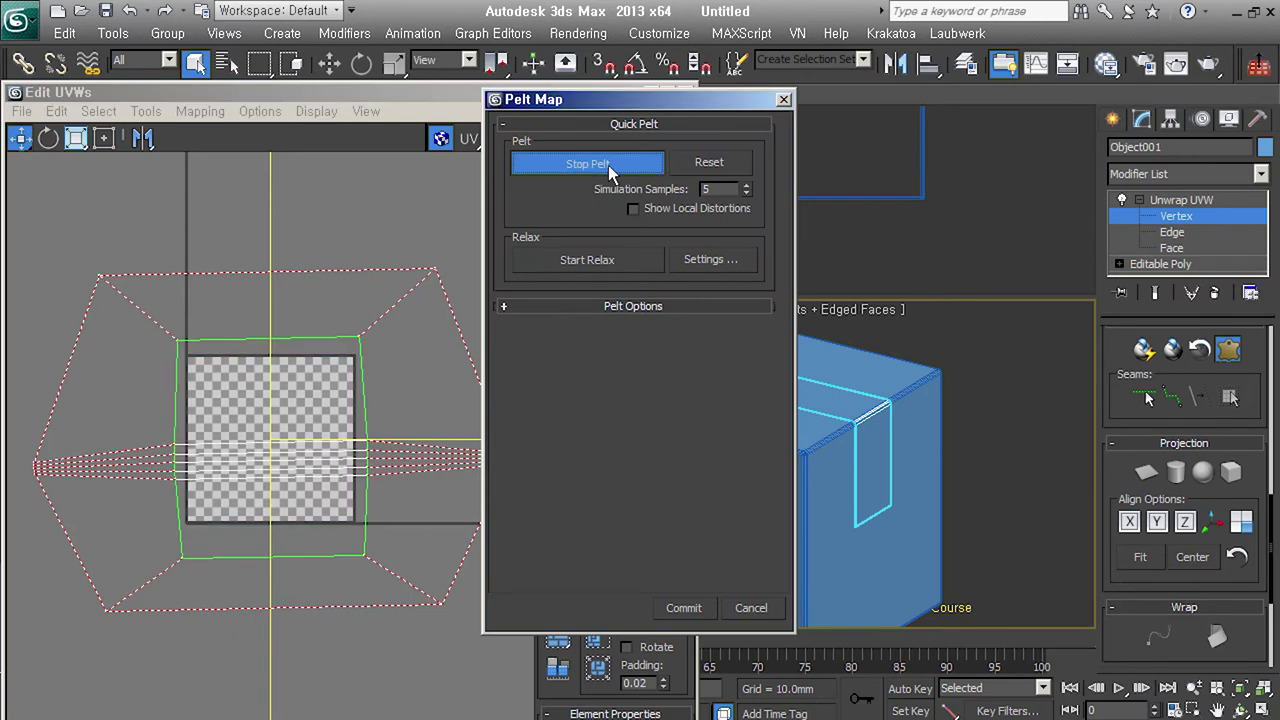
left_click(608, 168)
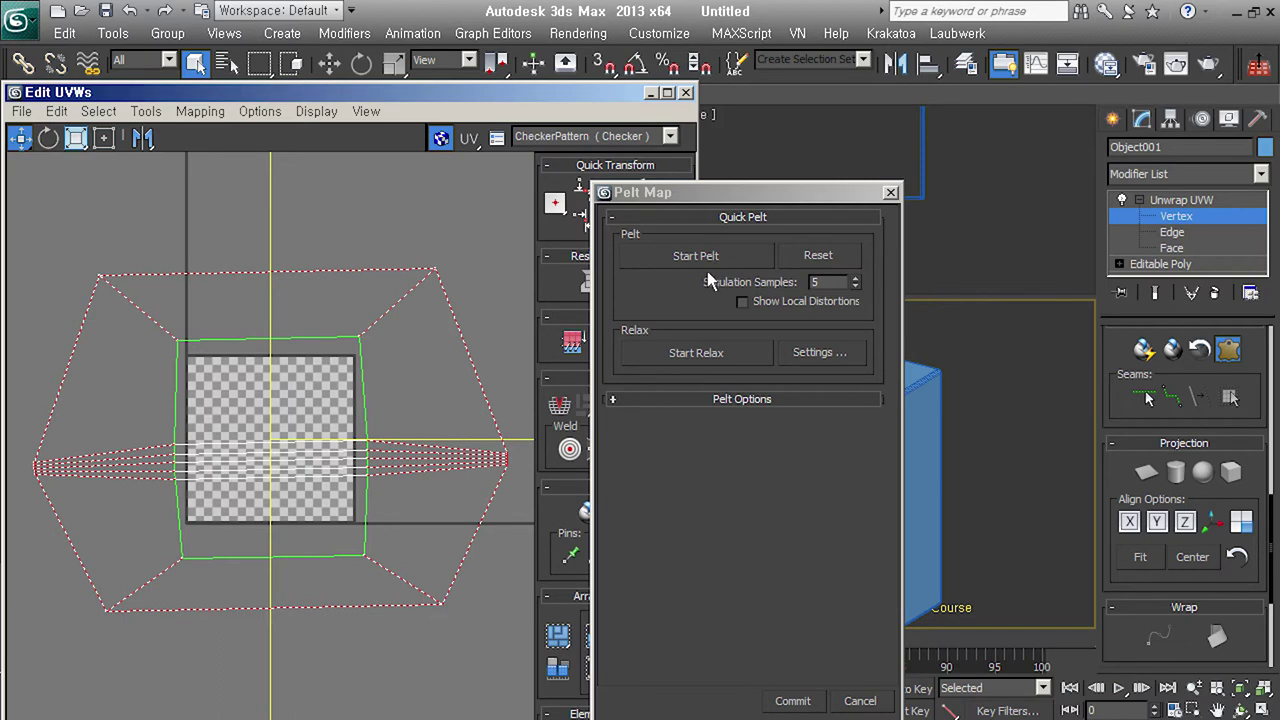
left_click(841, 362)
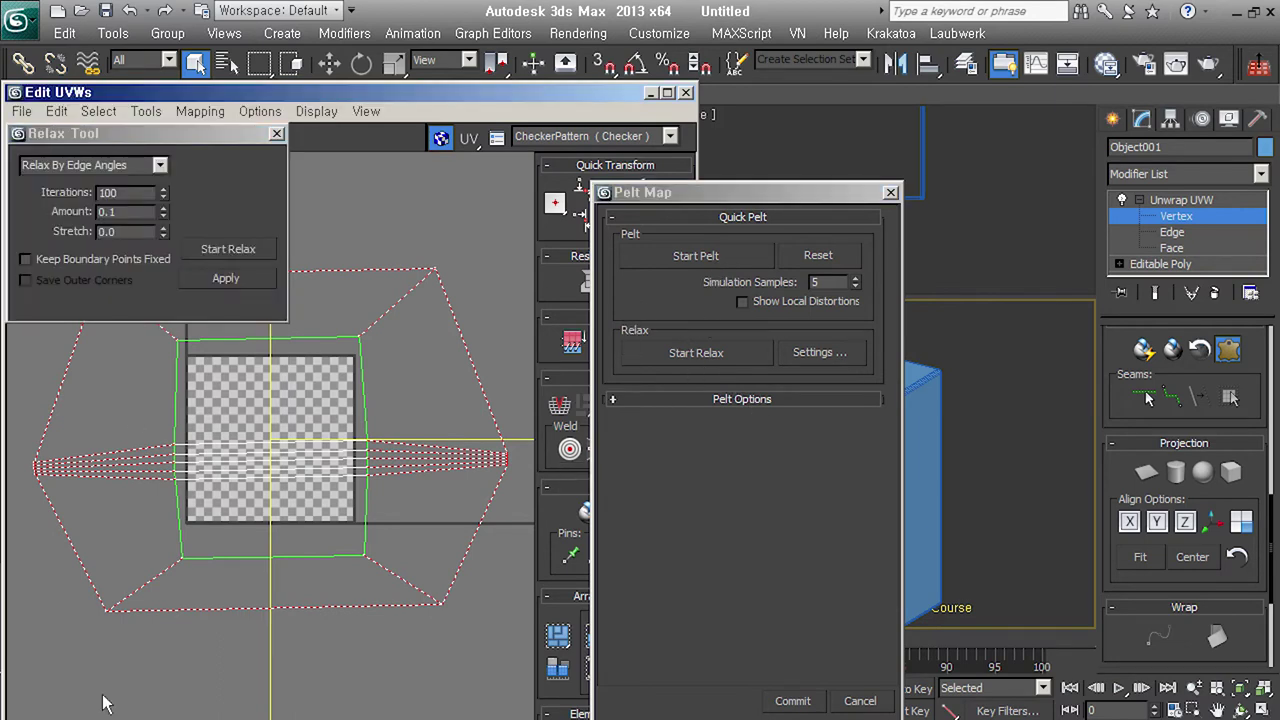
- Select all the strip's UV faces and set the relax method to Relax By Face Angles
left_click_drag(447, 108, 497, 59)
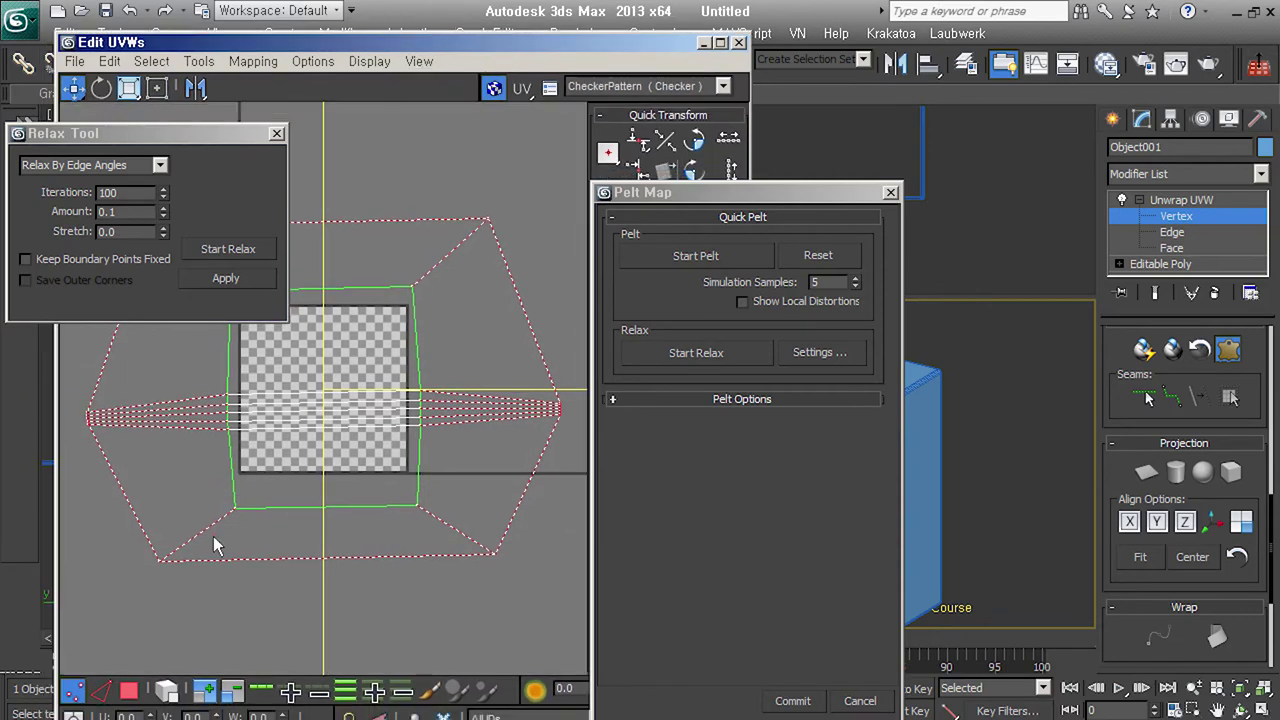
left_click(138, 688)
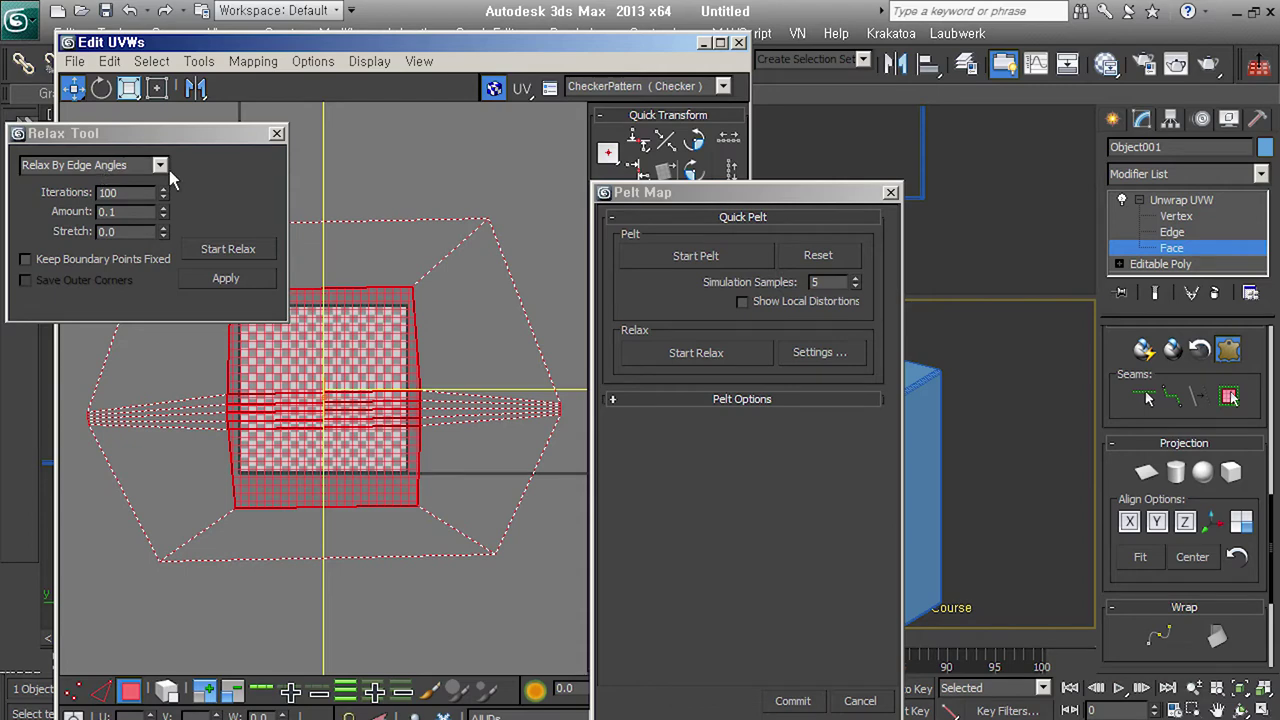
left_click(169, 171)
left_click(145, 186)
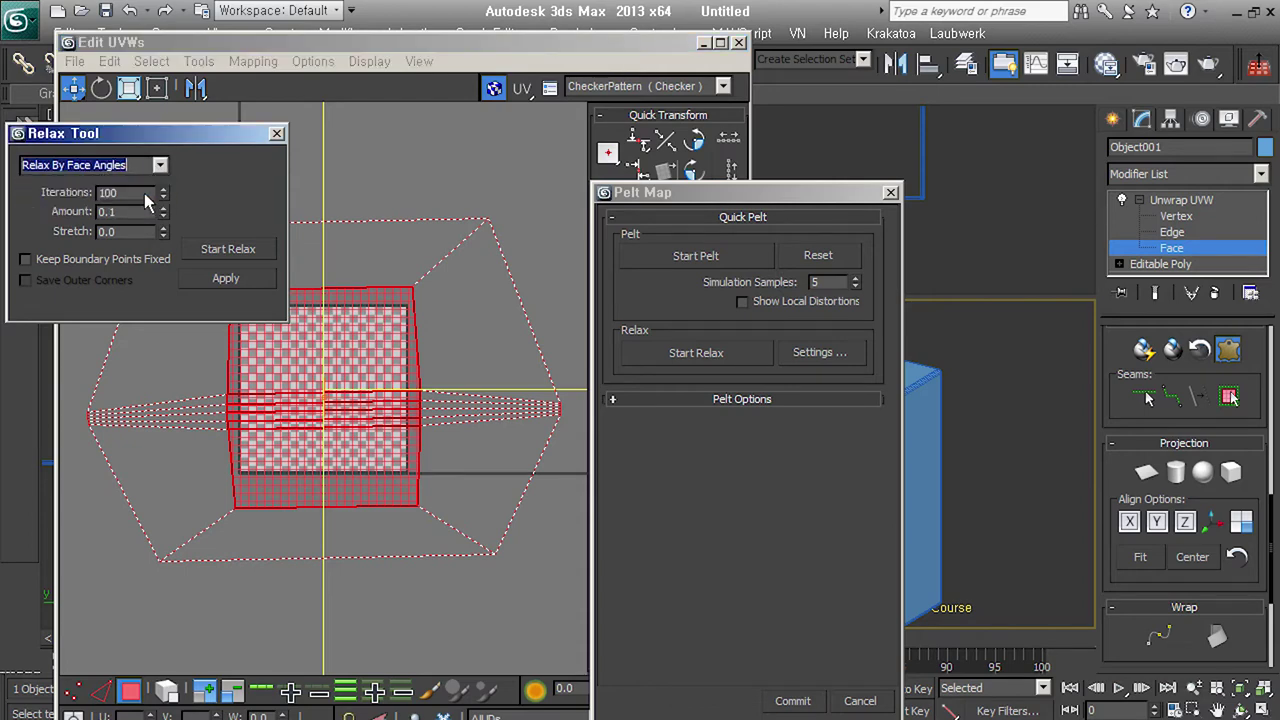
left_click(139, 203)
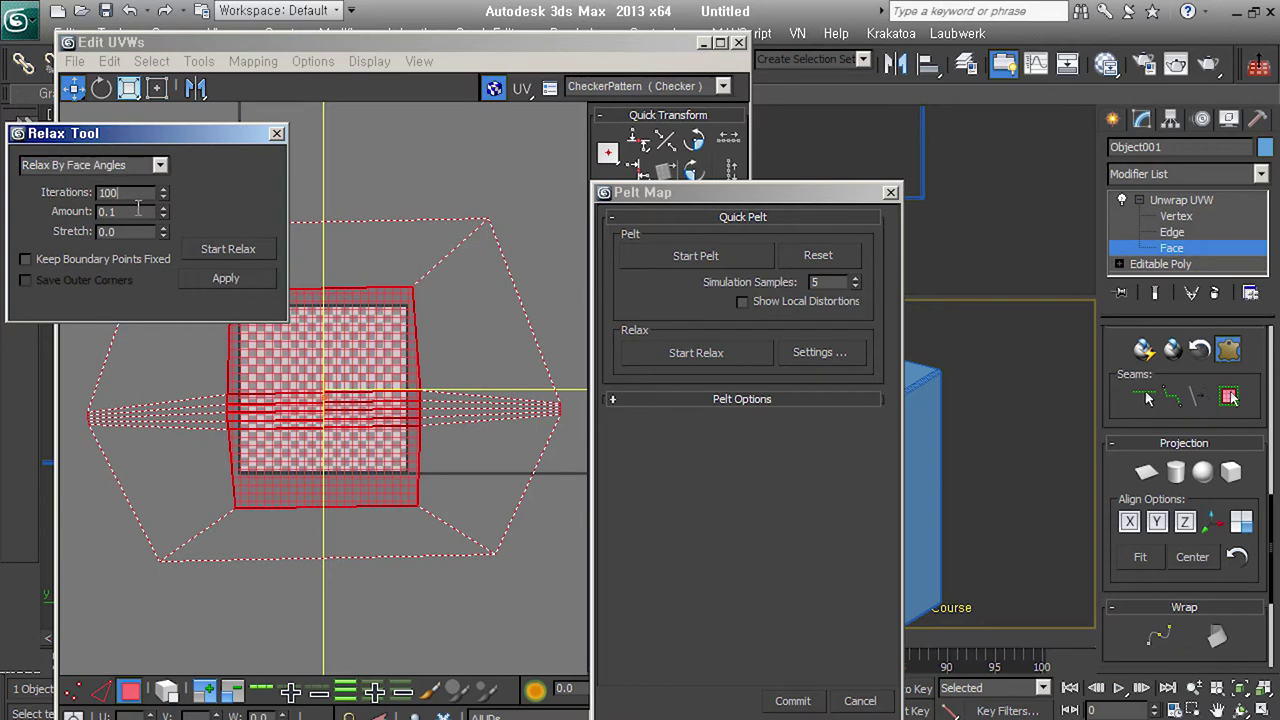
left_click(168, 172)
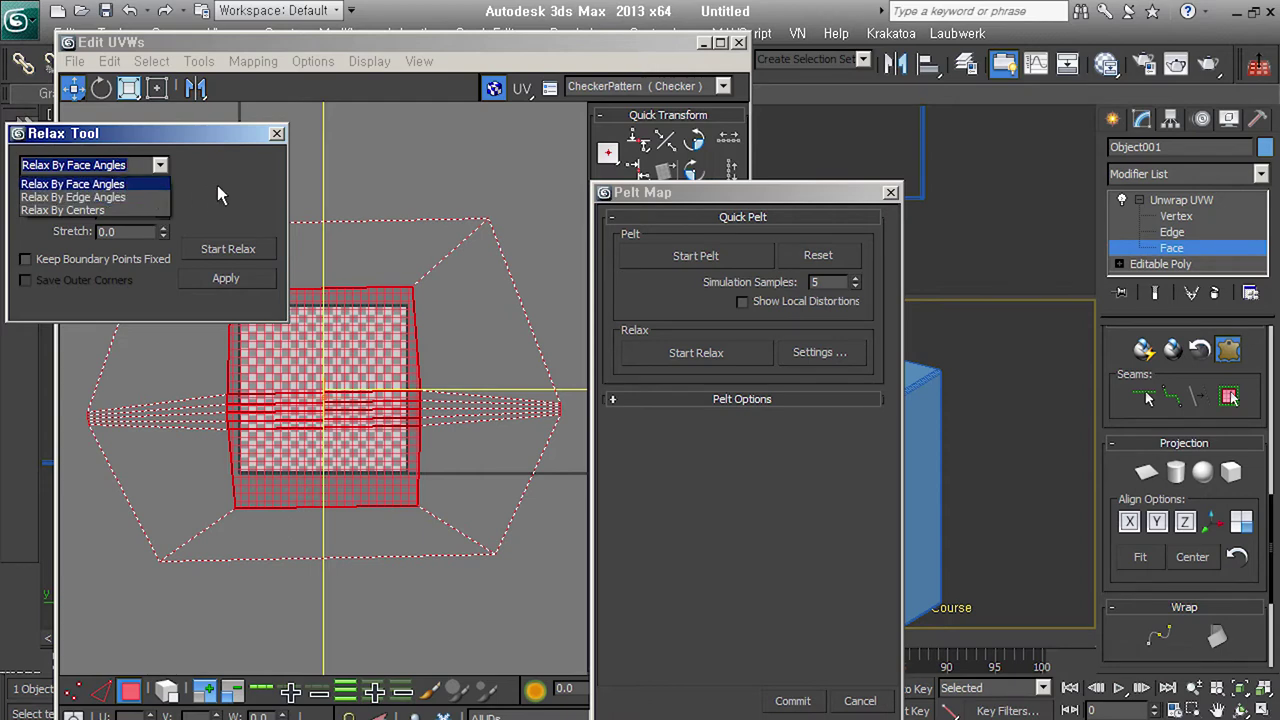
left_click(218, 185)
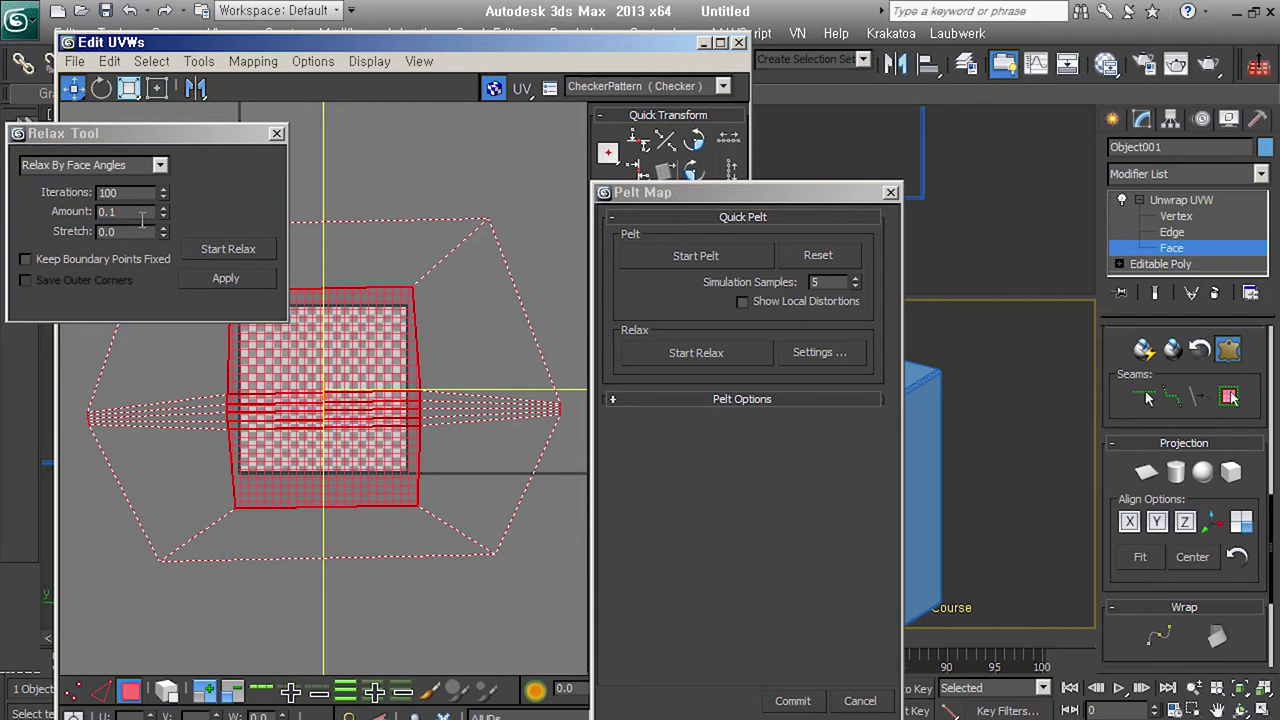
- Relax with 200 iterations and amount 1.0 until the strip straightens, then close the Relax Tool
left_click_drag(138, 198, 94, 211)
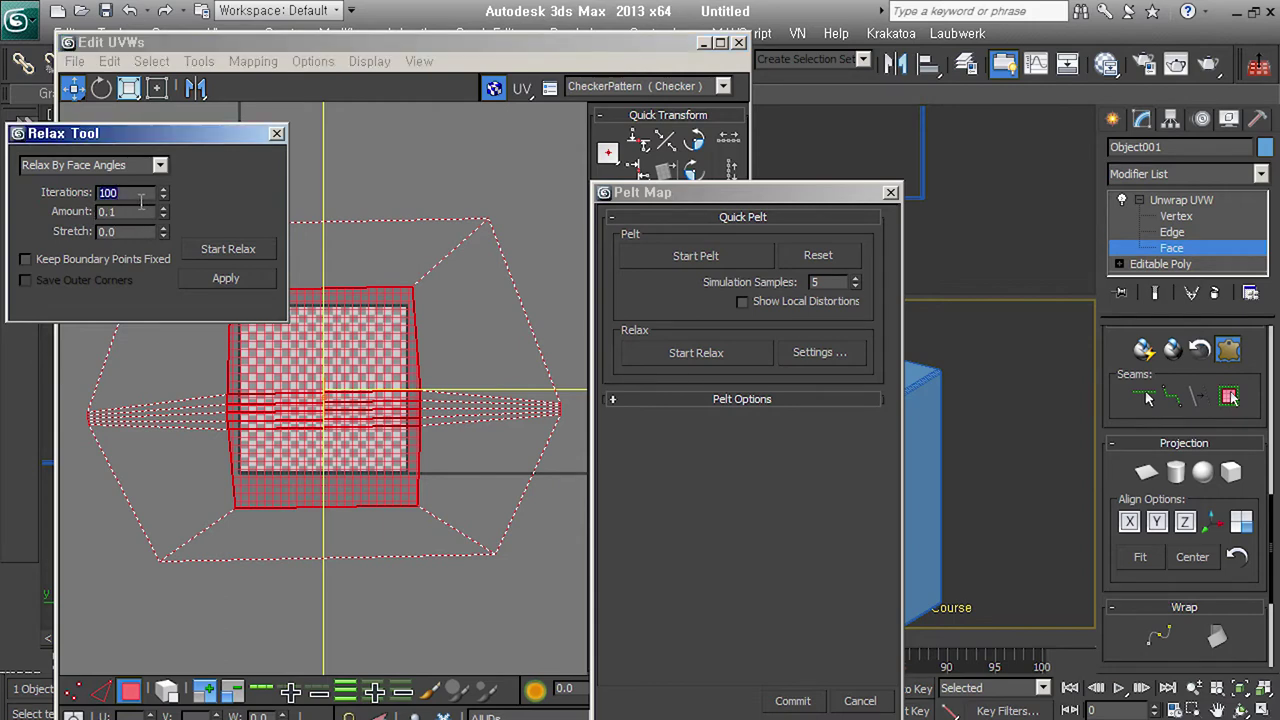
type("200")
key("Tab")
type("1.0")
left_click_drag(224, 146, 241, 163)
left_click(265, 262)
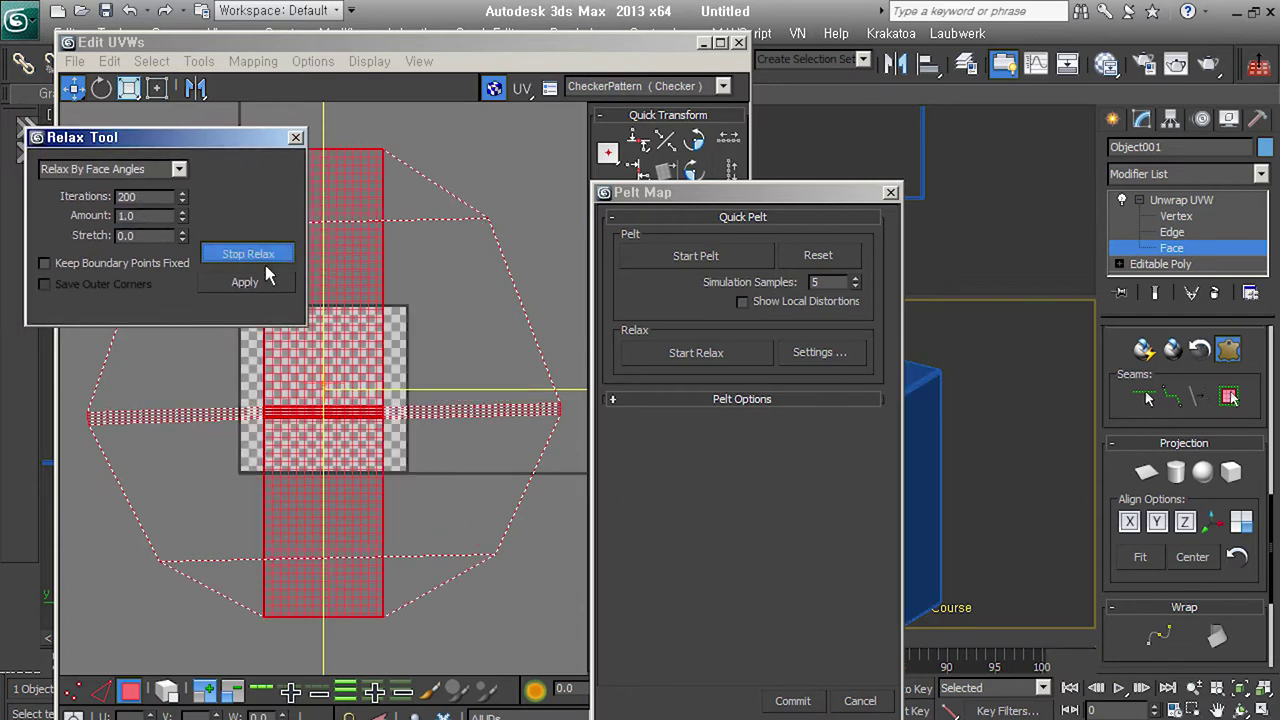
left_click(265, 262)
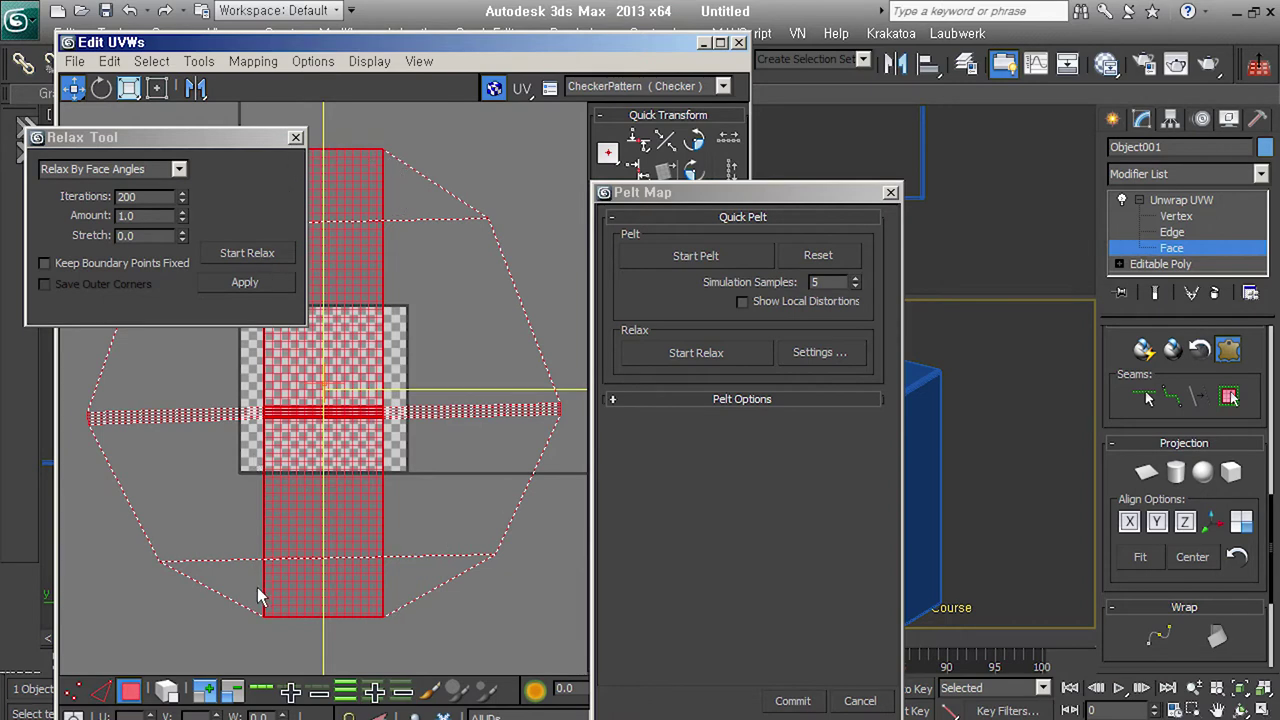
left_click(296, 138)
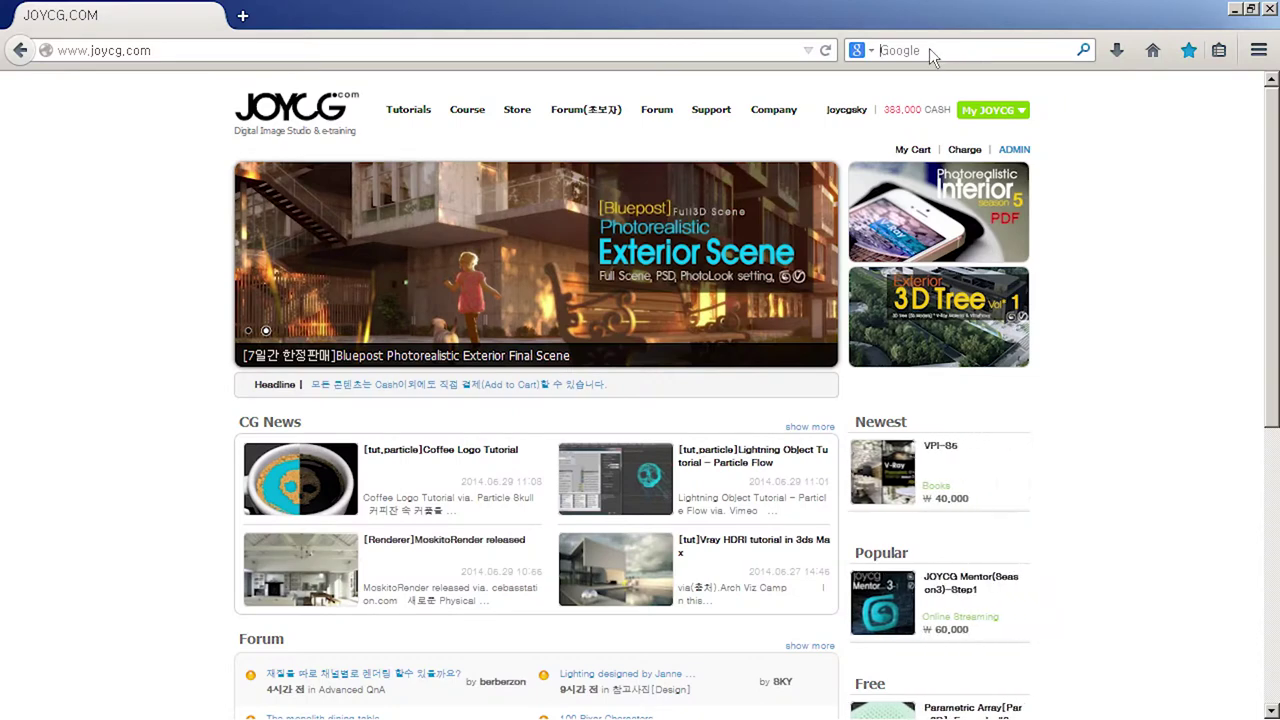
left_click(927, 47)
- Search Google Images for 'label' and scroll through the results
type("label")
key("Return")
left_click(250, 205)
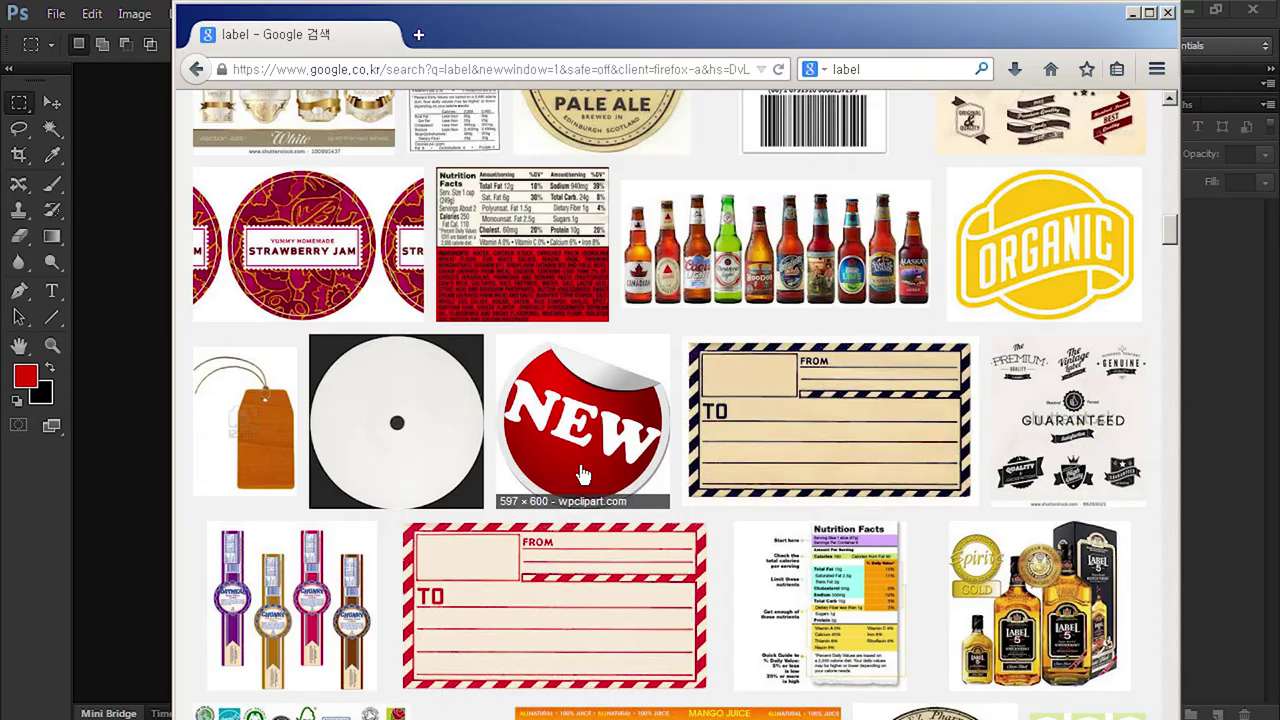
scroll(583, 473, "down", 3)
scroll(583, 473, "down", 2)
scroll(583, 473, "down", 2)
scroll(583, 473, "down", 2)
scroll(583, 476, "up", 3)
scroll(583, 476, "down", 3)
scroll(583, 476, "down", 3)
scroll(583, 474, "down", 3)
scroll(583, 473, "down", 3)
scroll(583, 473, "down", 3)
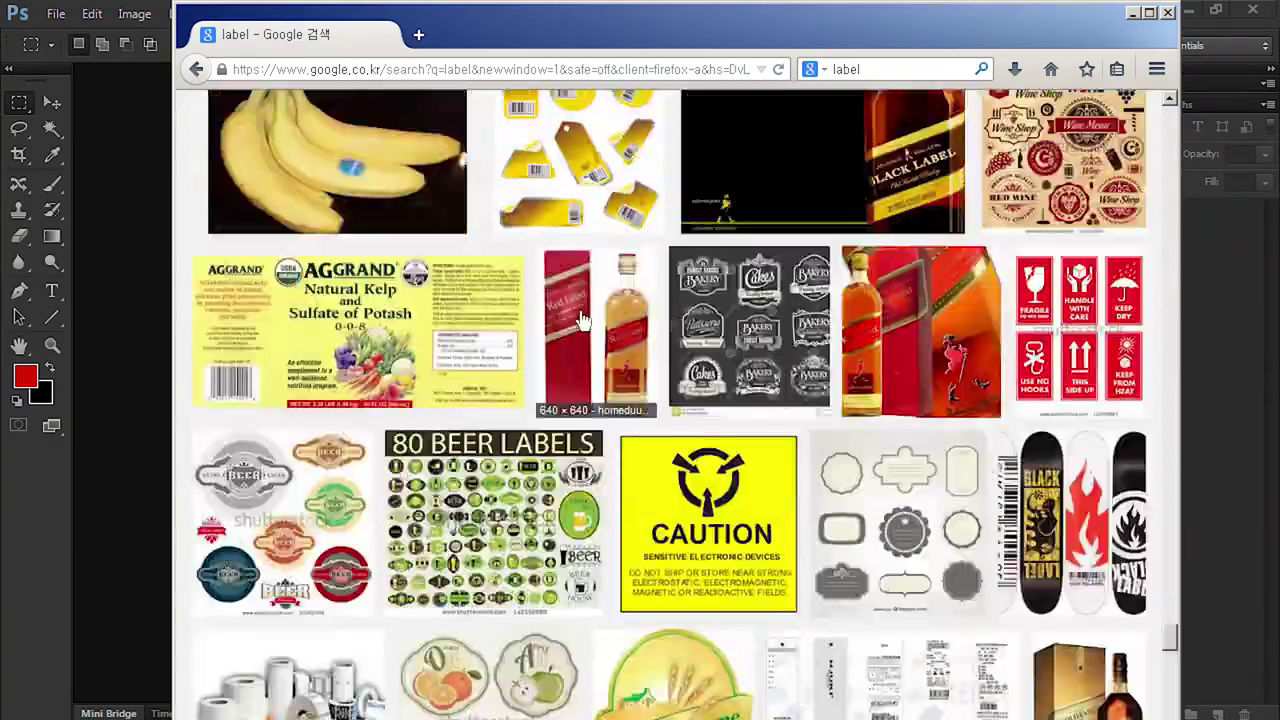
- Copy the Red Label whisky image from its preview
left_click(595, 360)
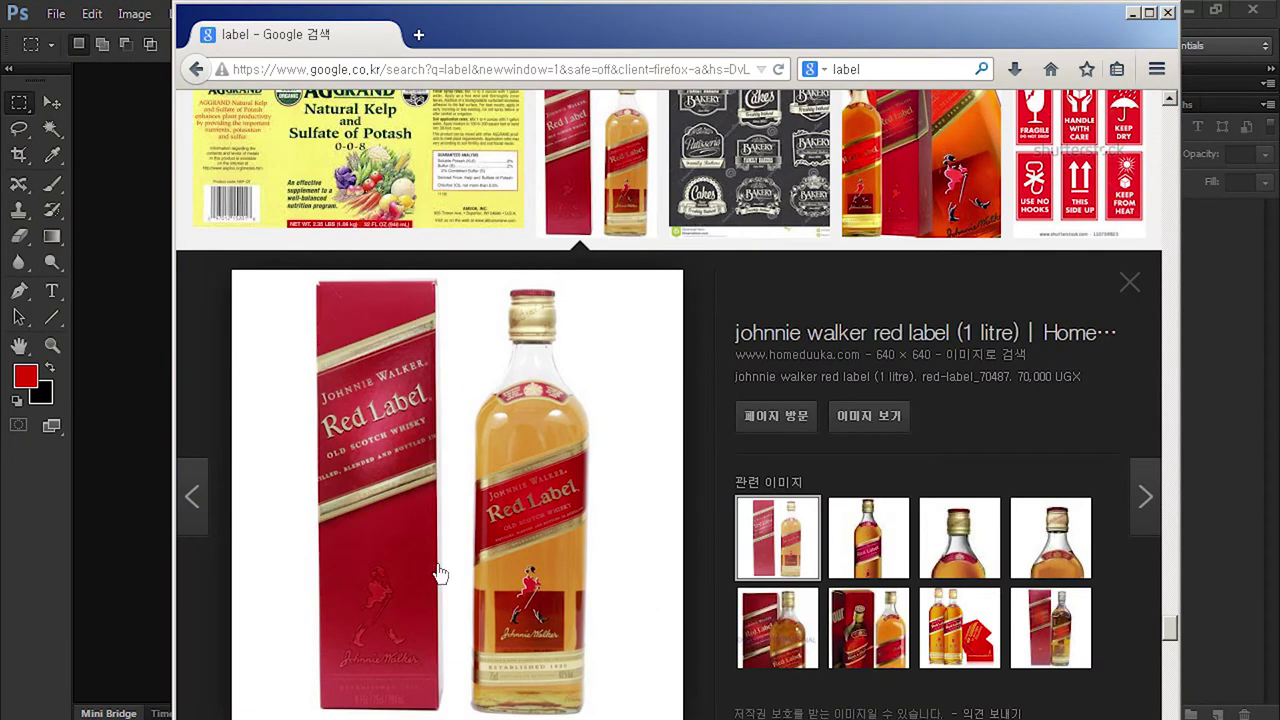
right_click(487, 438)
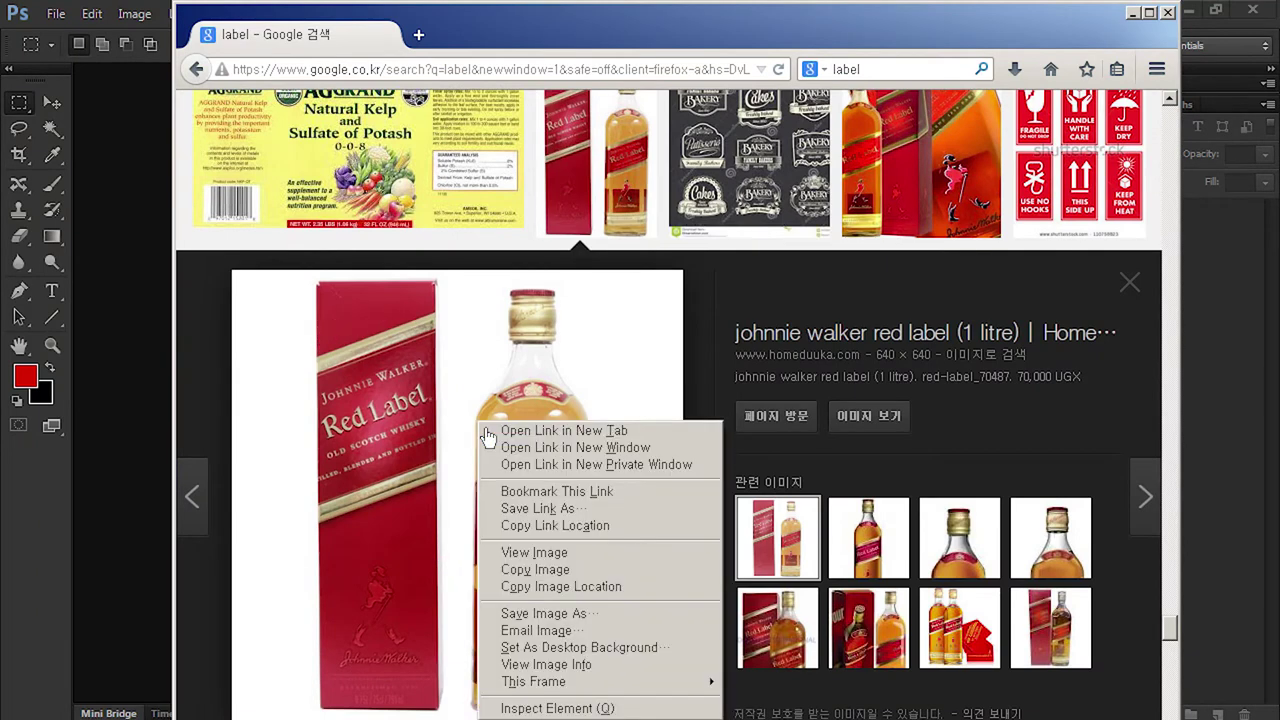
left_click(586, 570)
- Paste the whisky image into a new clipboard-sized 640×640 Photoshop document
key("alt+Tab")
key("ctrl+n")
key("Return")
key("ctrl+v")
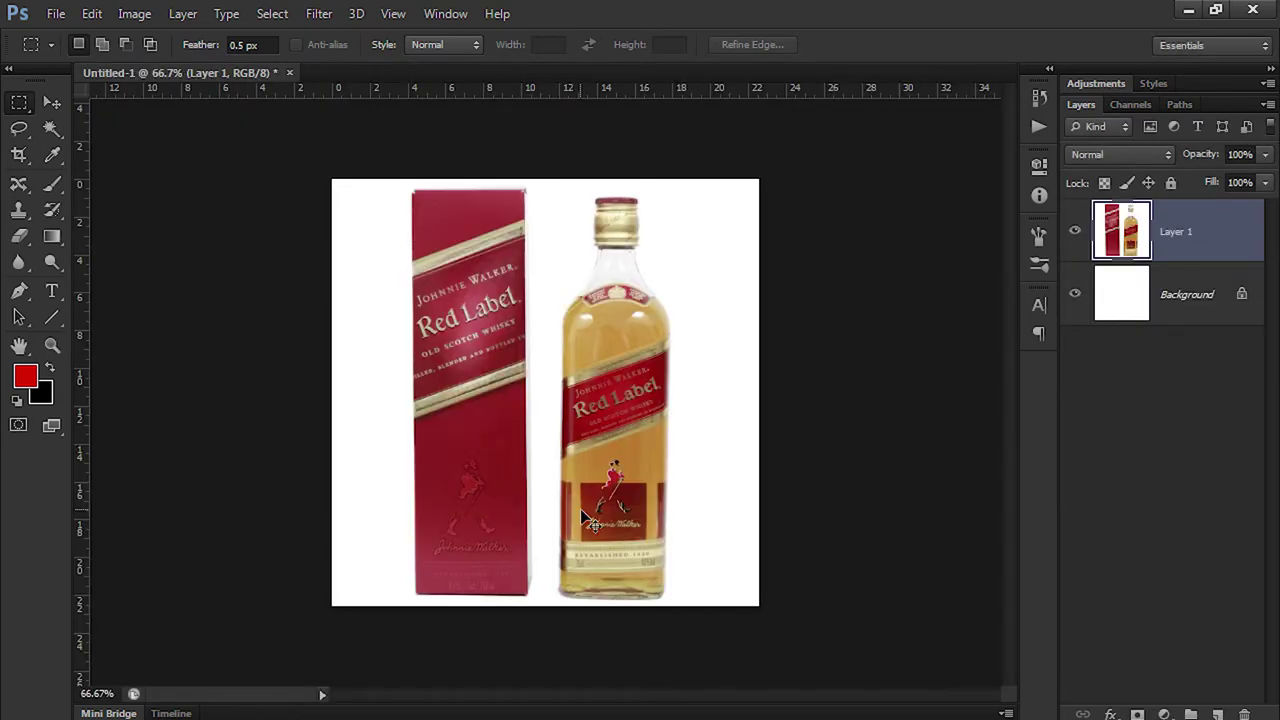
- Crop the picture down to the red whisky box label with Image > Crop, then deselect
left_click_drag(180, 72, 466, 125)
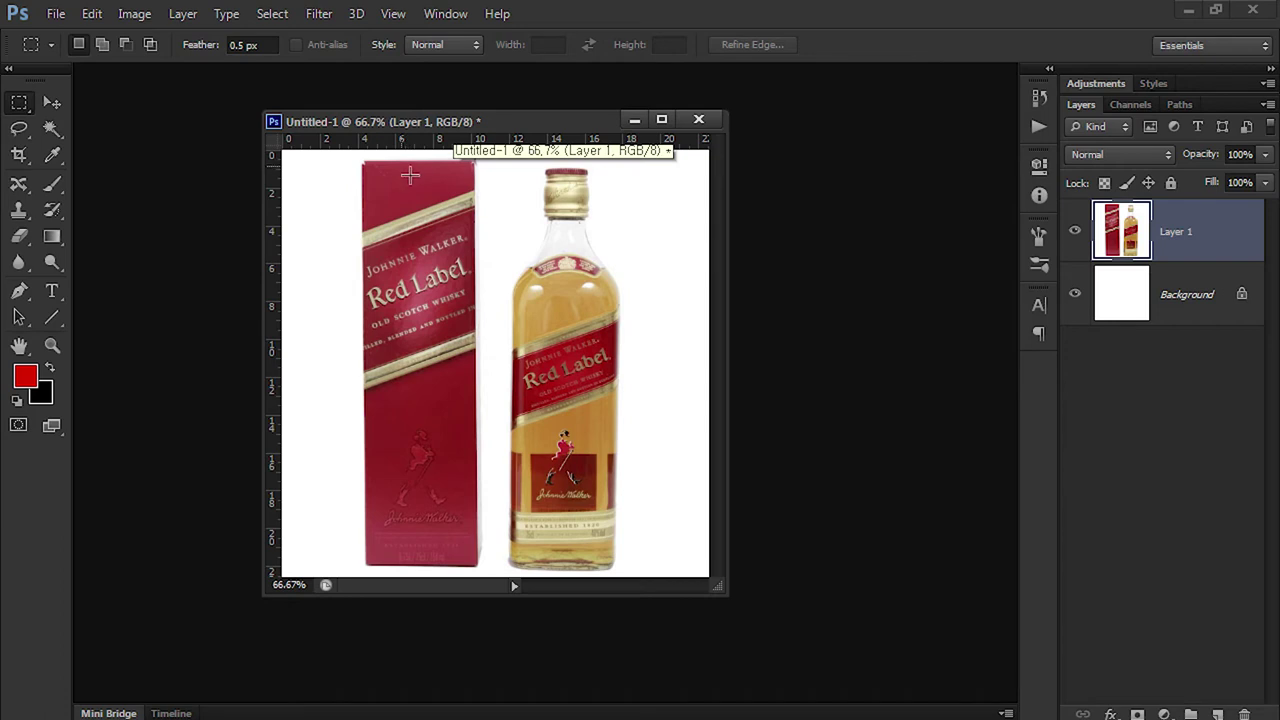
mouse_move(364, 162)
left_mouse_down()
mouse_move(433, 572)
mouse_move(476, 566)
left_mouse_up()
left_click_drag(462, 380, 465, 380)
left_click(134, 13)
left_click(140, 183)
key("ctrl+d")
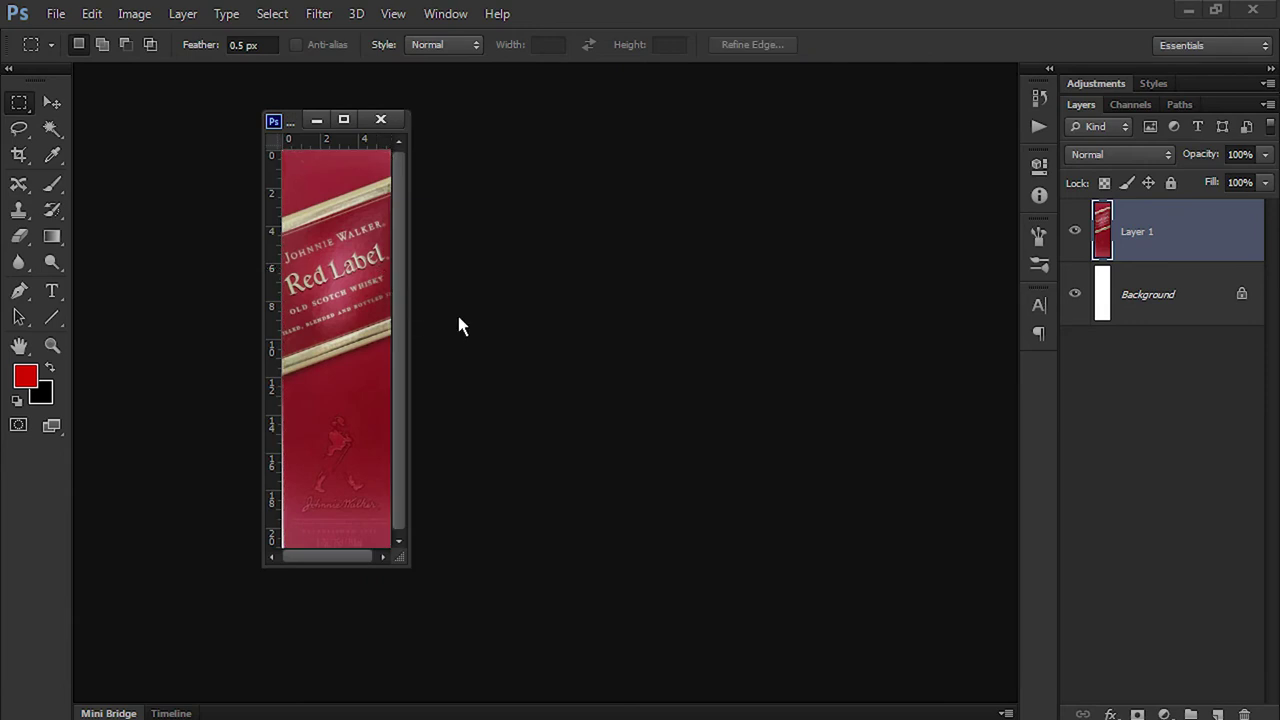
left_click_drag(400, 557, 480, 615)
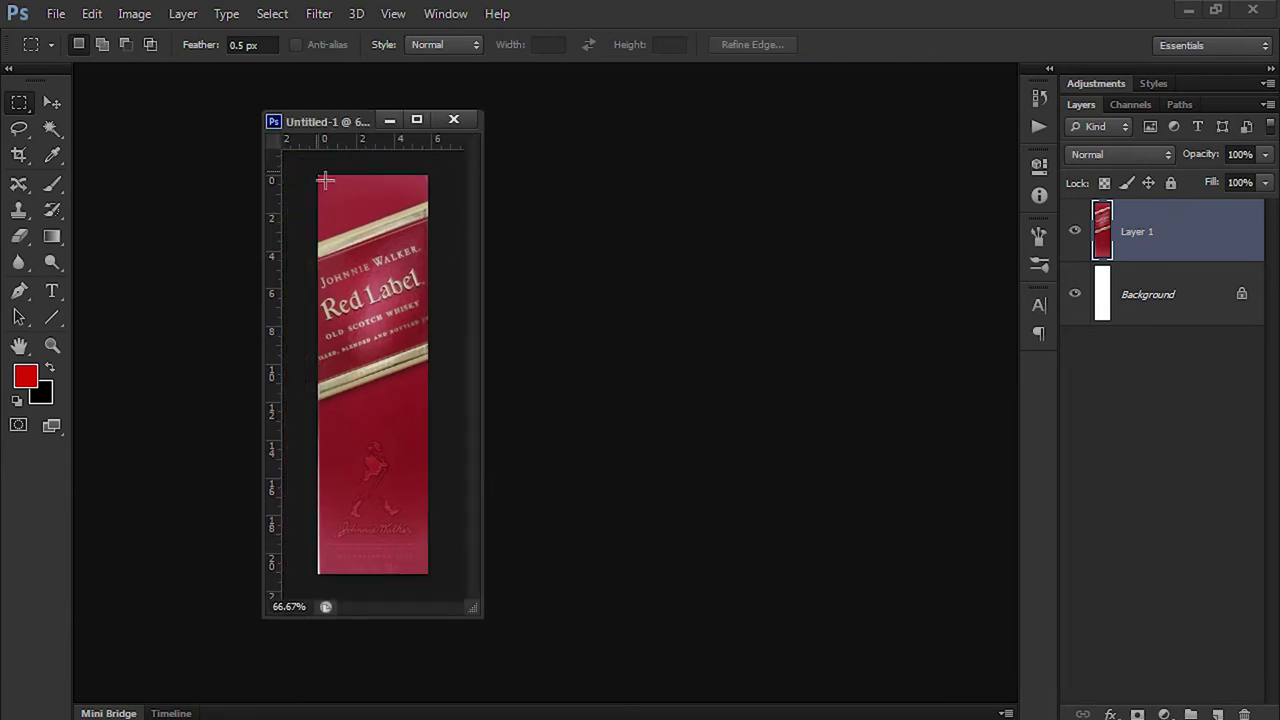
left_click_drag(320, 176, 428, 575)
left_click(134, 13)
left_click(140, 183)
key("ctrl+d")
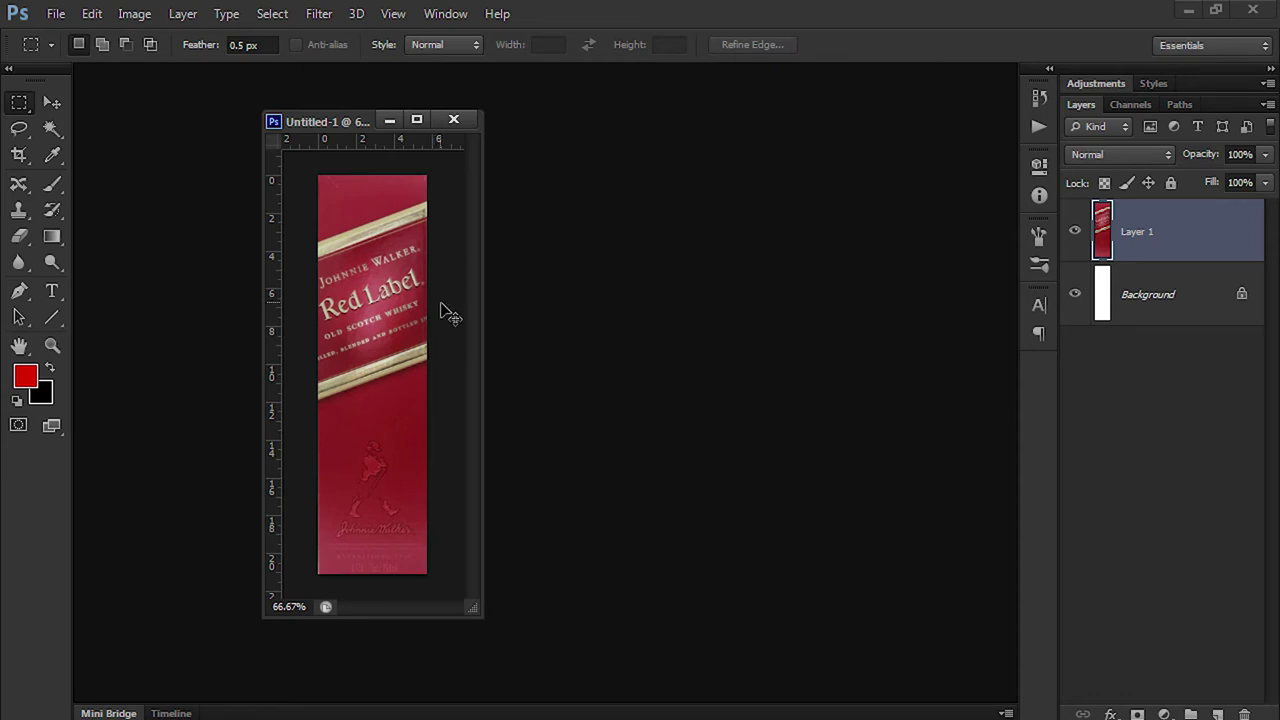
- Save the cropped label as JPEG 'test1', accepting the JPEG quality options
key("ctrl+shift+s")
type("test1")
left_click(1222, 456)
left_click(948, 281)
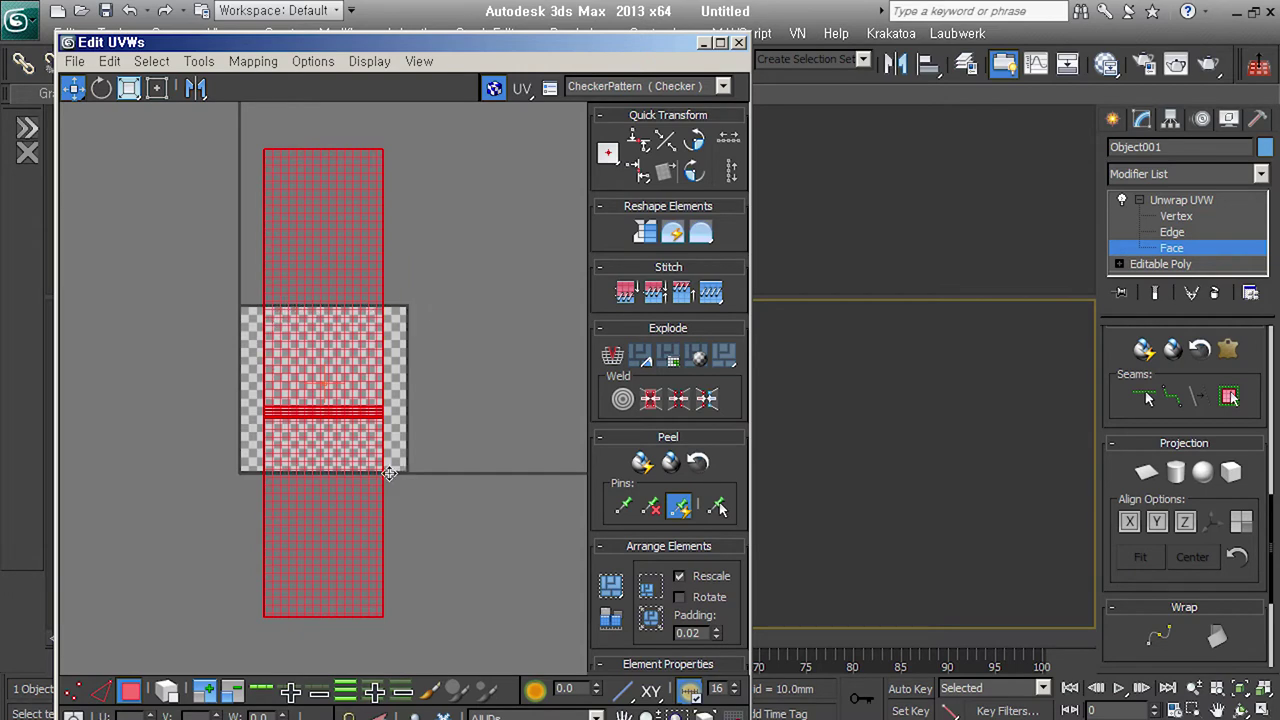
- Scale the tall label UV strip with Freeform Mode to fill the 0–1 checker square, then exit Face level
left_click_drag(380, 362, 359, 362)
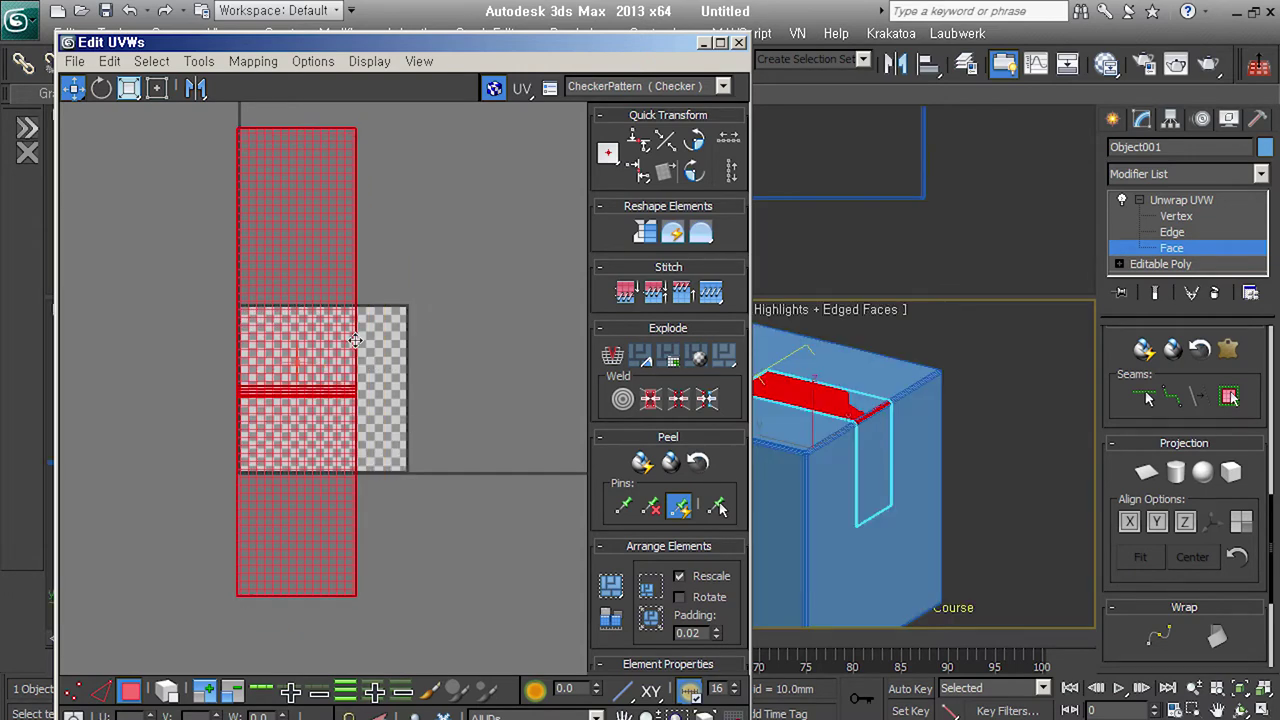
left_click(1217, 252)
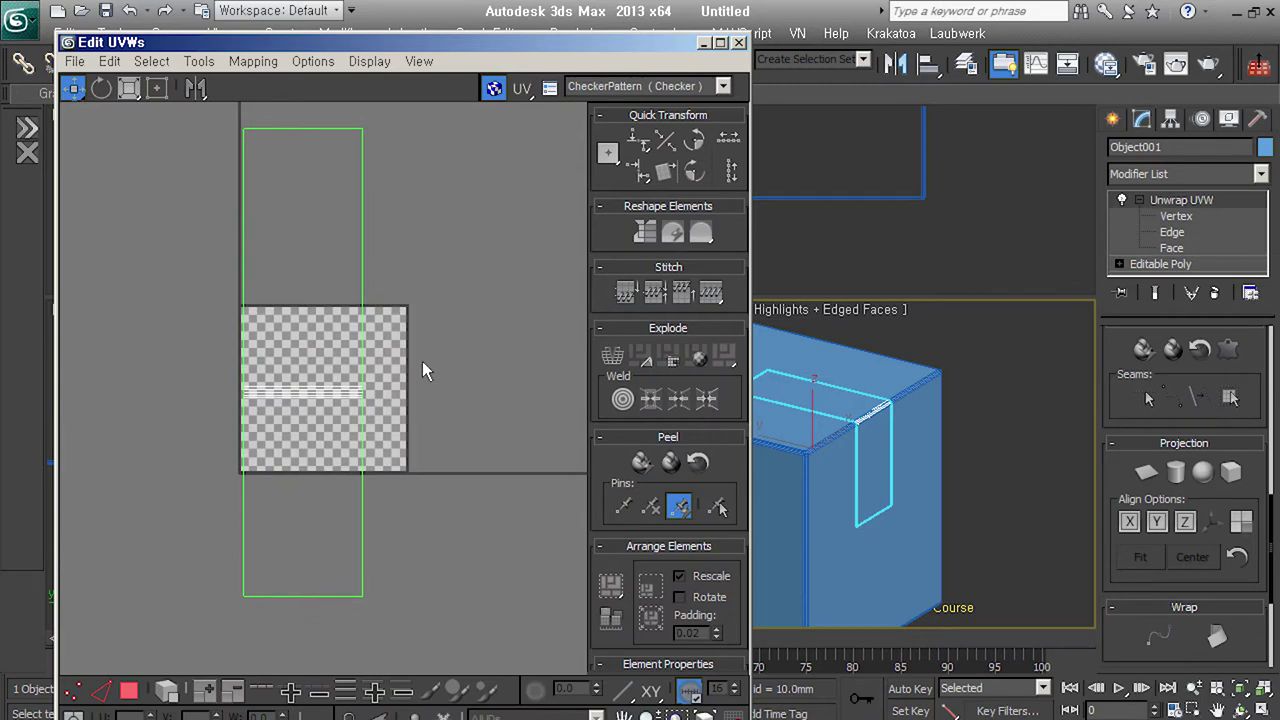
key("3")
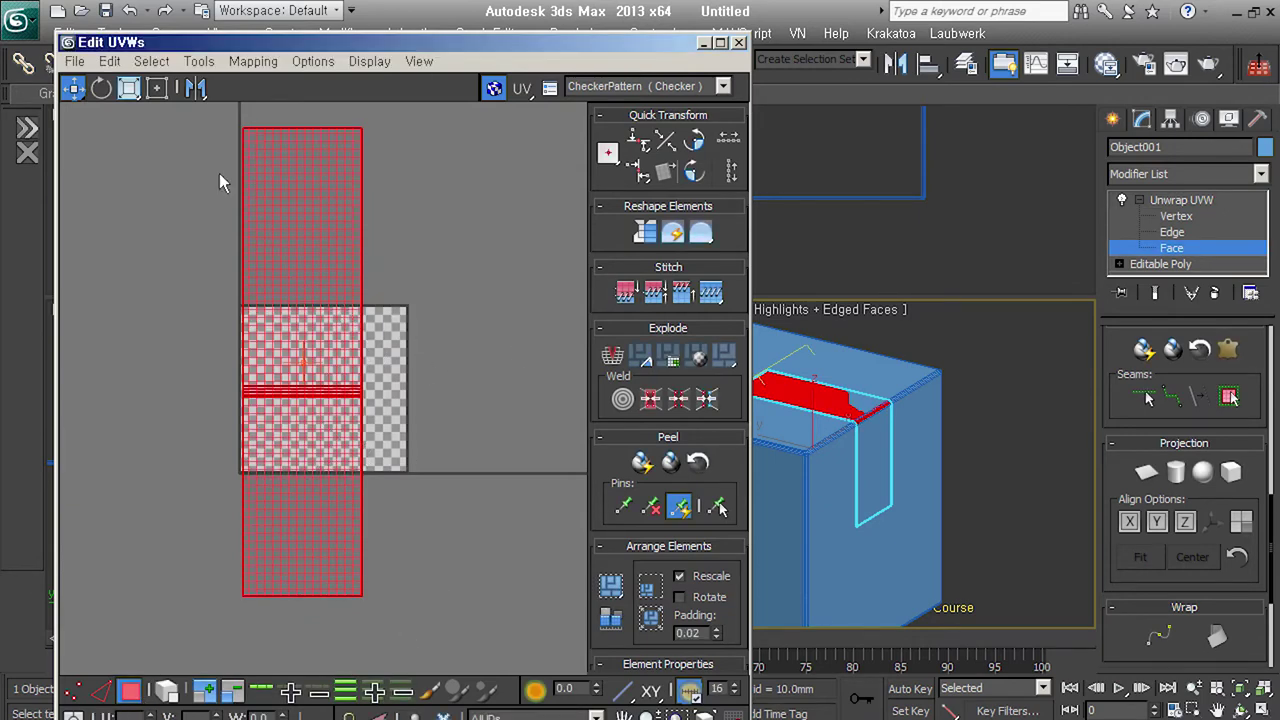
left_click(163, 95)
left_click_drag(408, 520, 409, 472)
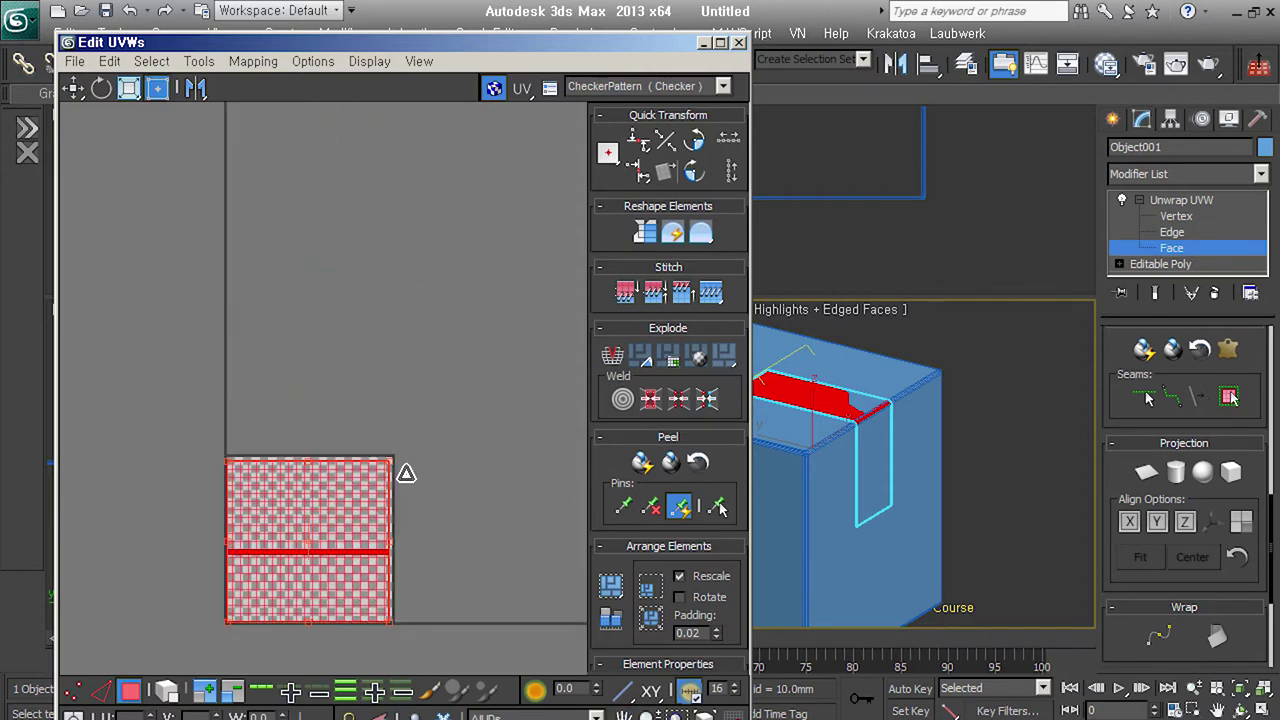
scroll(466, 409, "up", 2)
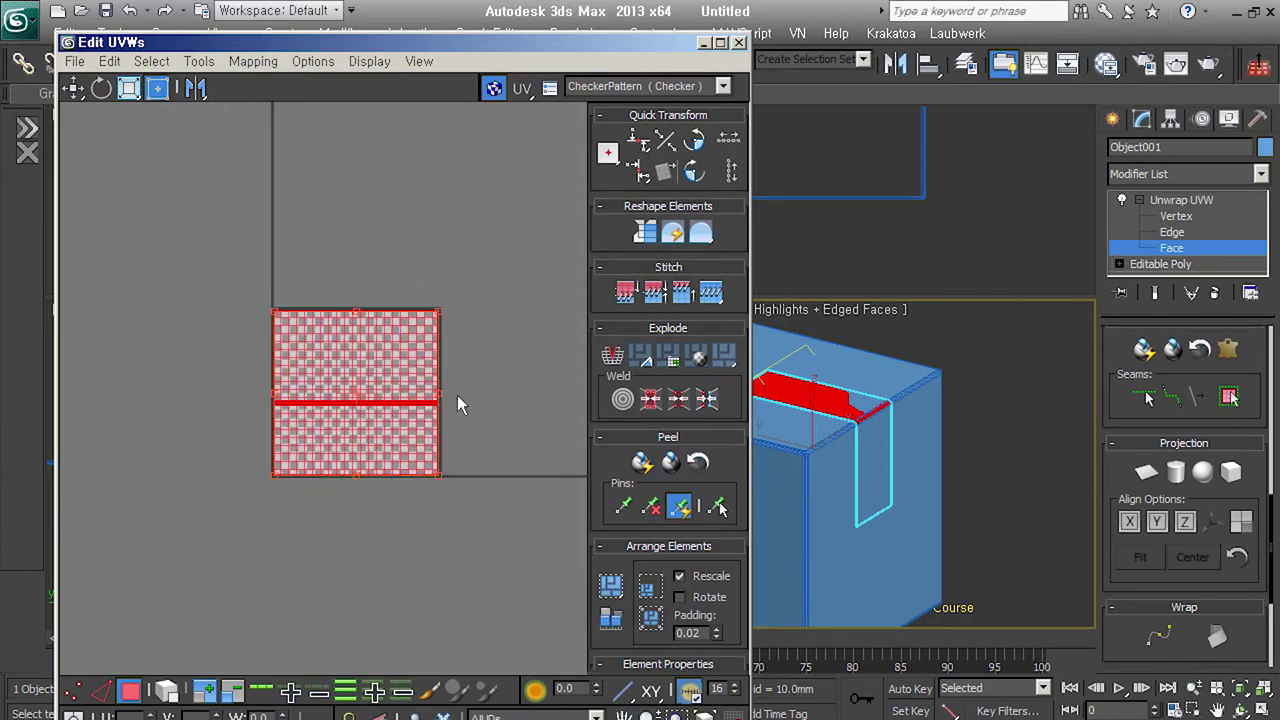
scroll(439, 367, "up", 2)
left_click_drag(466, 286, 469, 286)
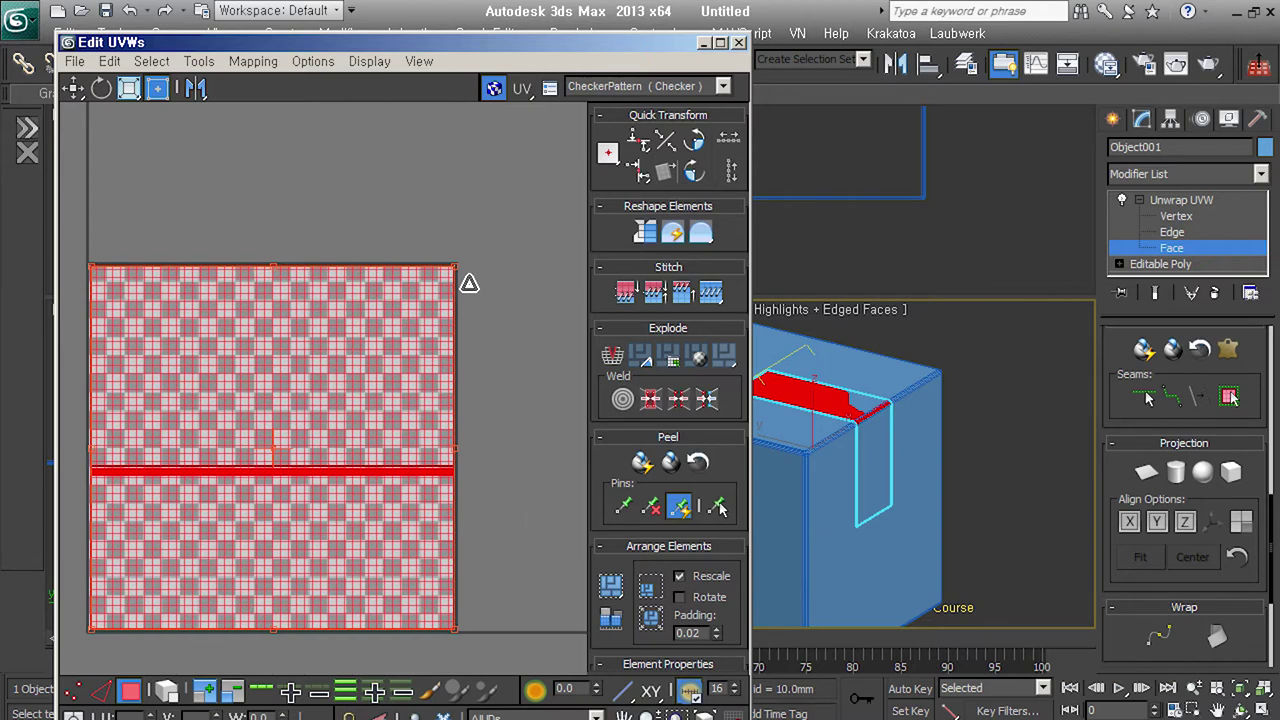
left_click(1171, 248)
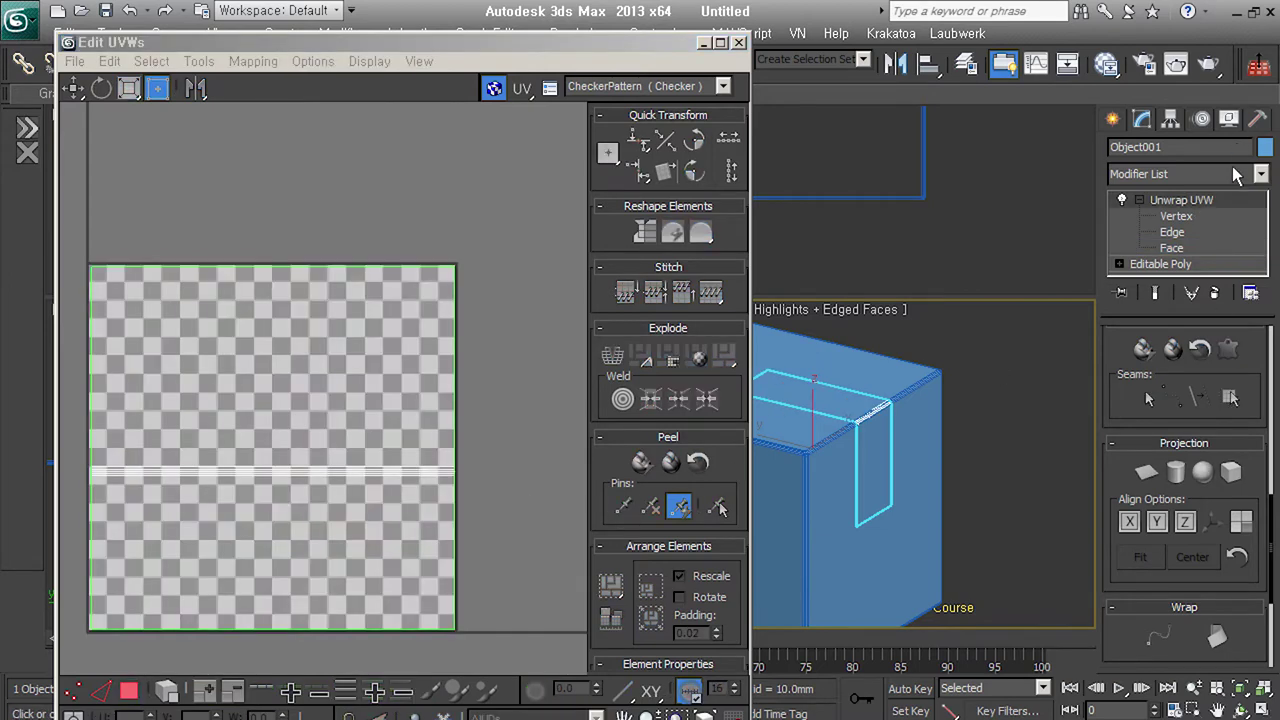
- Drag the VP VRayMtl from the JOYCG V-Ray library into the Slate Material Editor node view
left_click(1110, 68)
left_click(110, 358)
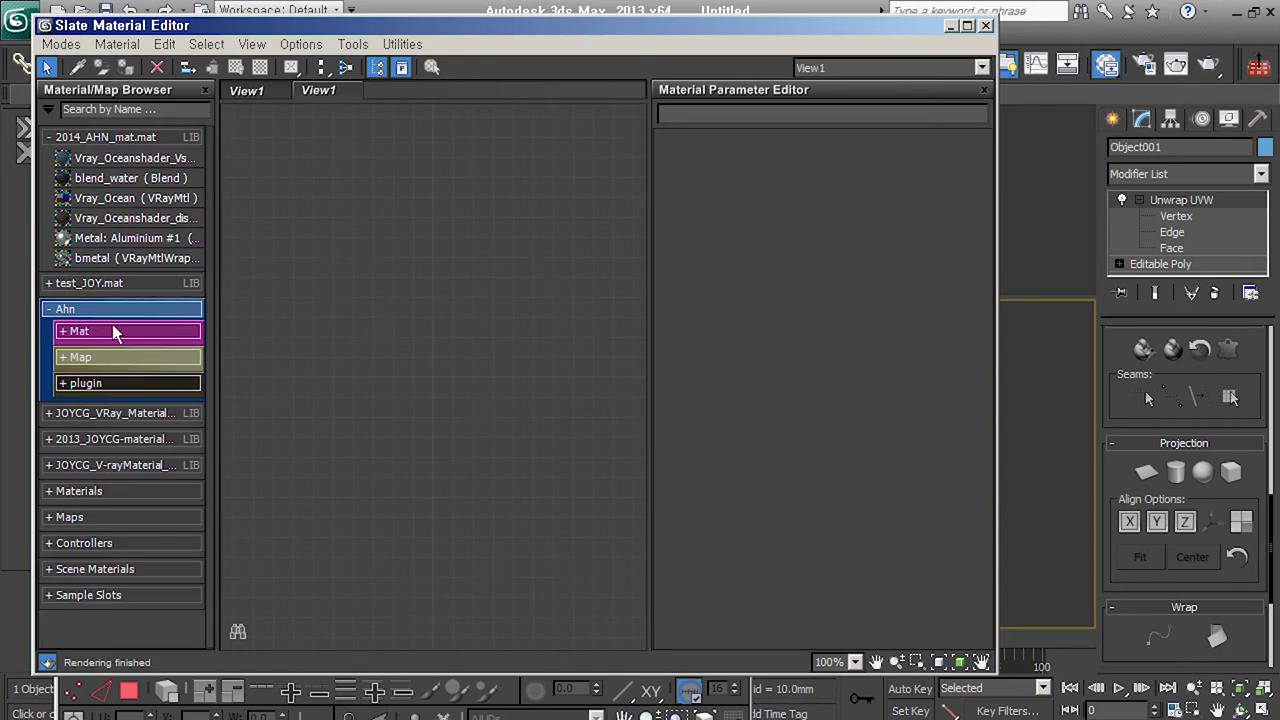
left_click(128, 469)
left_click_drag(115, 507, 533, 243)
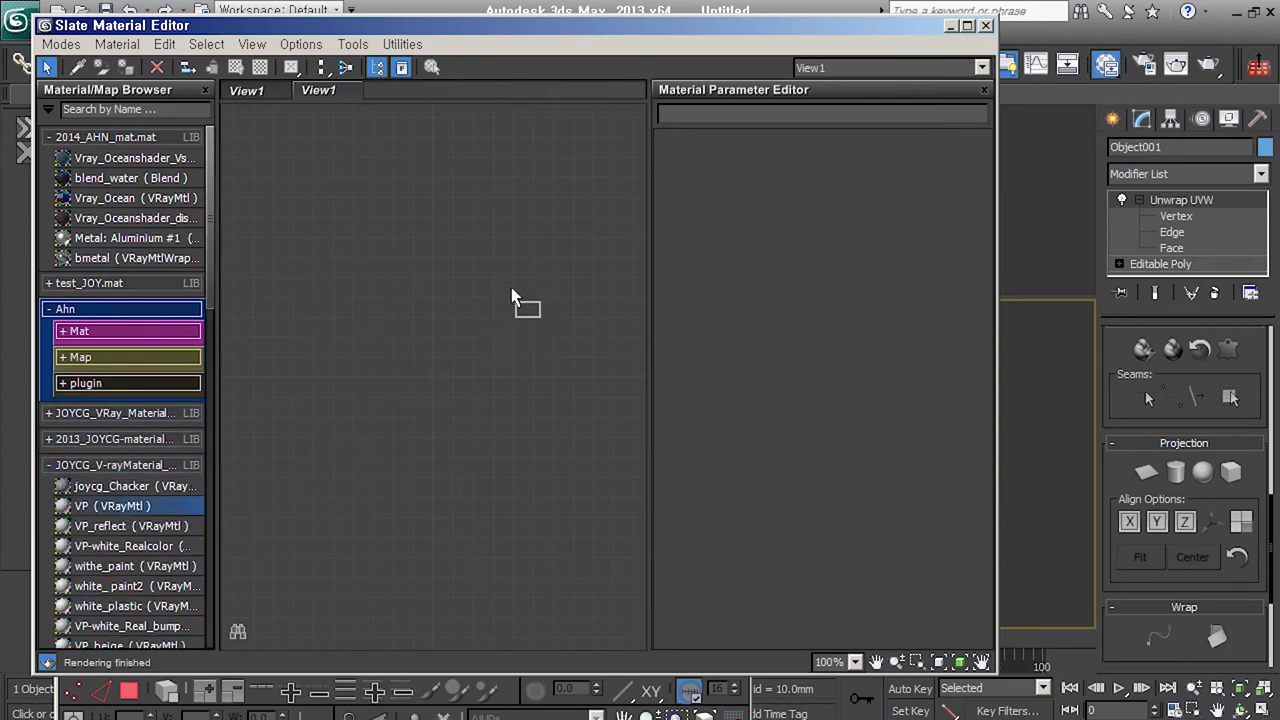
middle_click_drag(430, 346, 438, 371)
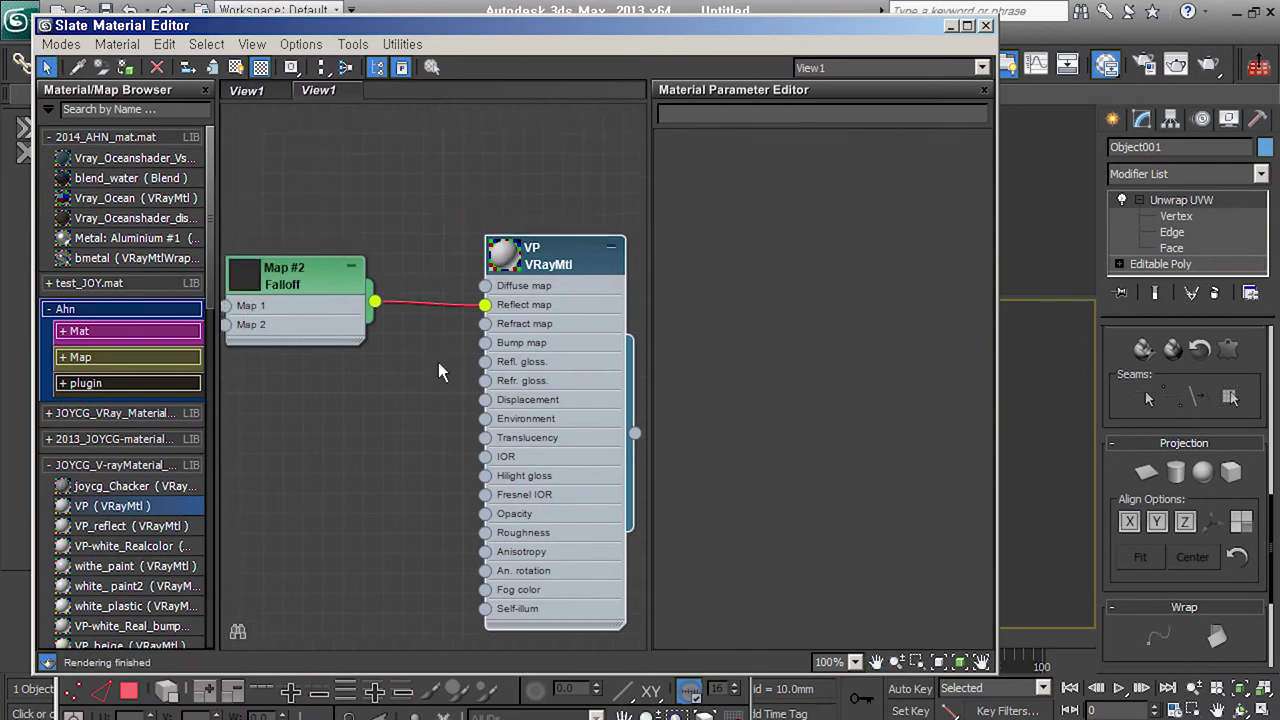
left_click_drag(310, 300, 350, 398)
- Add a Bitmap node with the label image and wire it into the Diffuse map slot
left_click(80, 357)
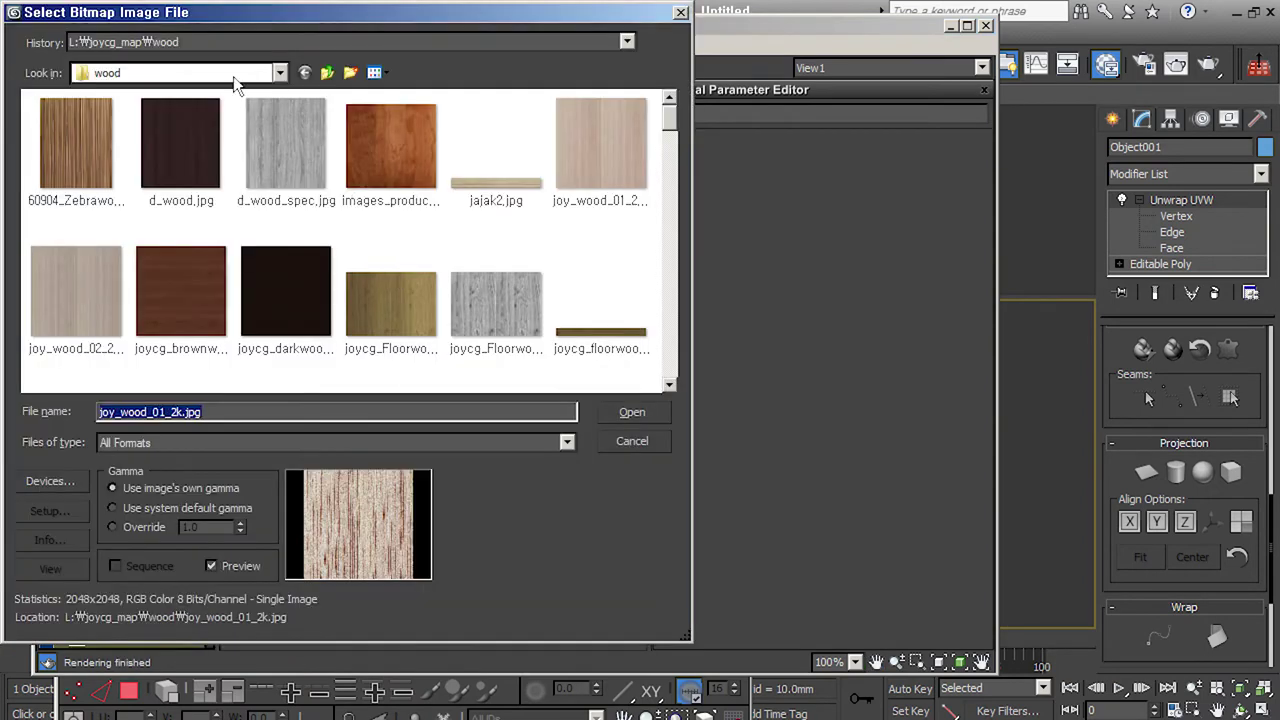
left_click(634, 408)
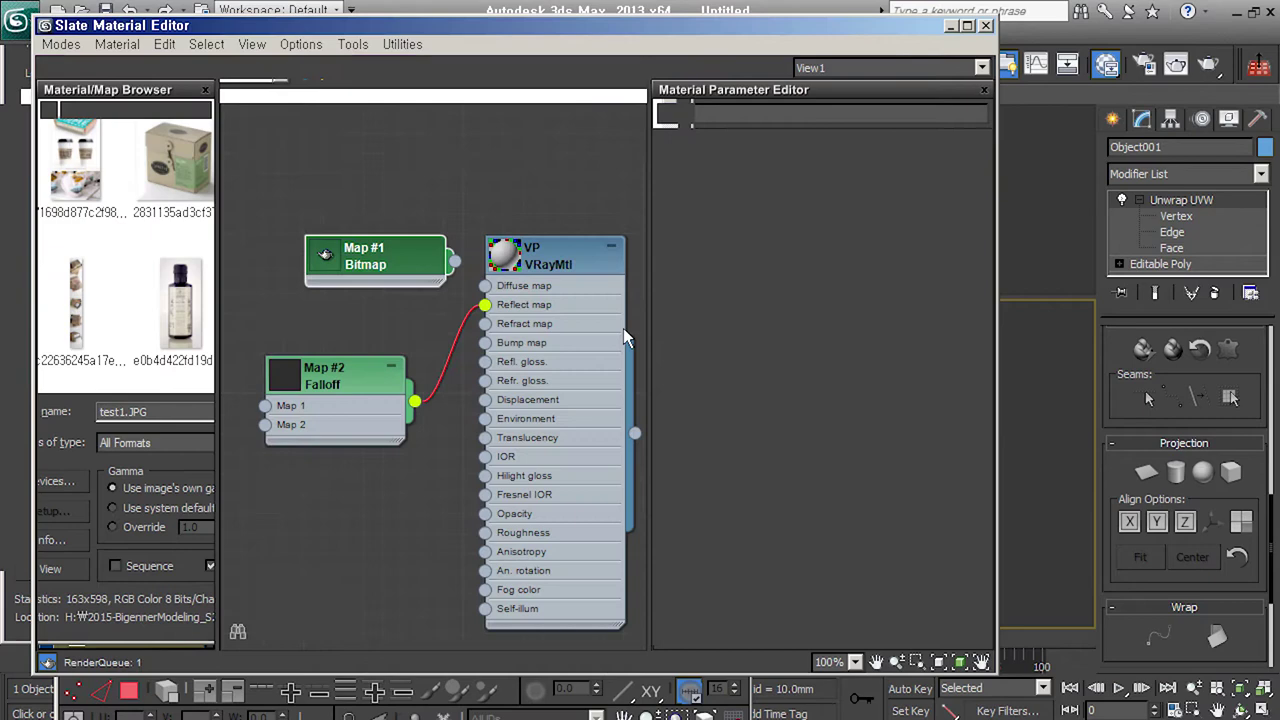
left_click_drag(360, 255, 280, 275)
left_click_drag(374, 282, 486, 287)
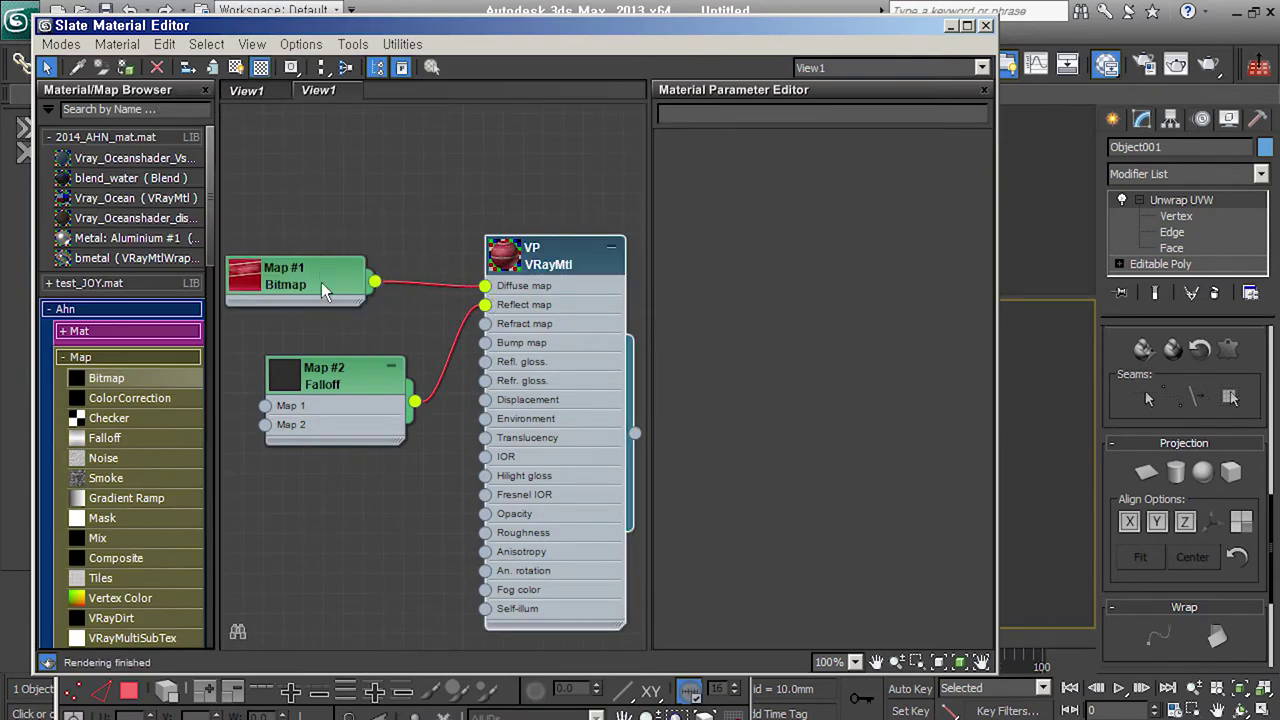
- Assign the VP material to the selected label object
left_click(125, 67)
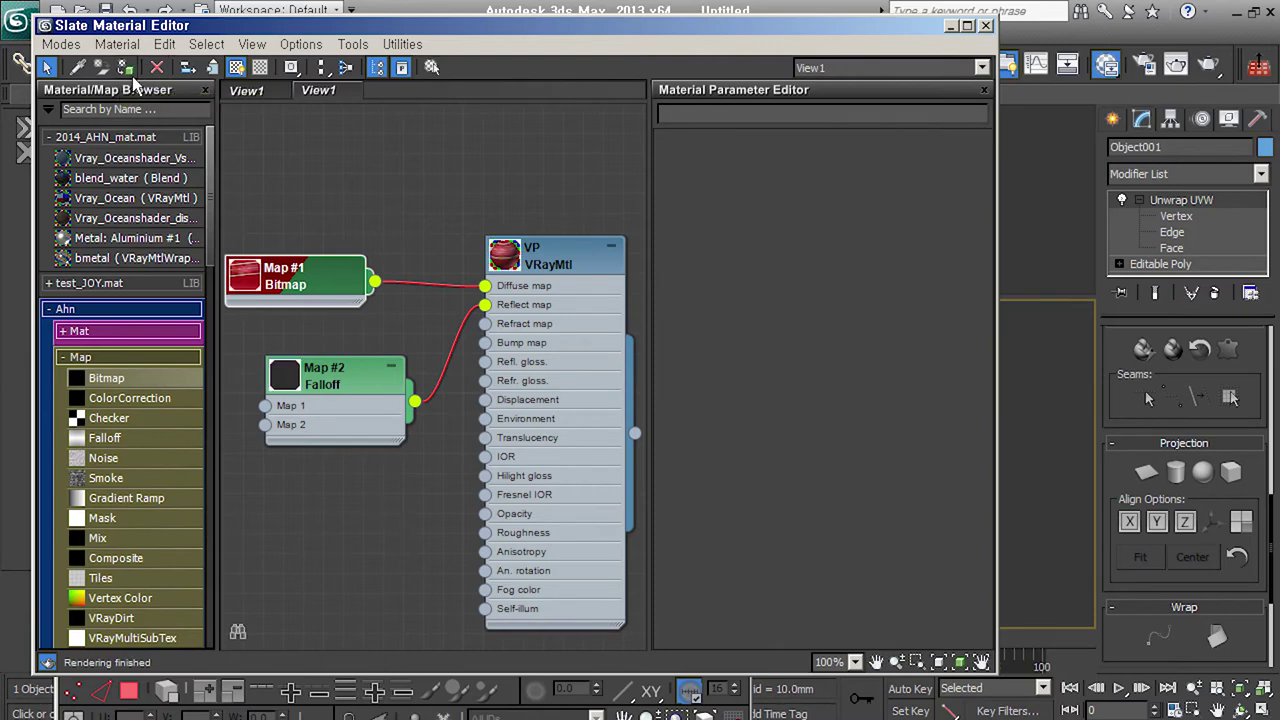
left_click(851, 466)
scroll(851, 430, "up", 2)
scroll(920, 424, "up", 3)
scroll(940, 425, "up", 2)
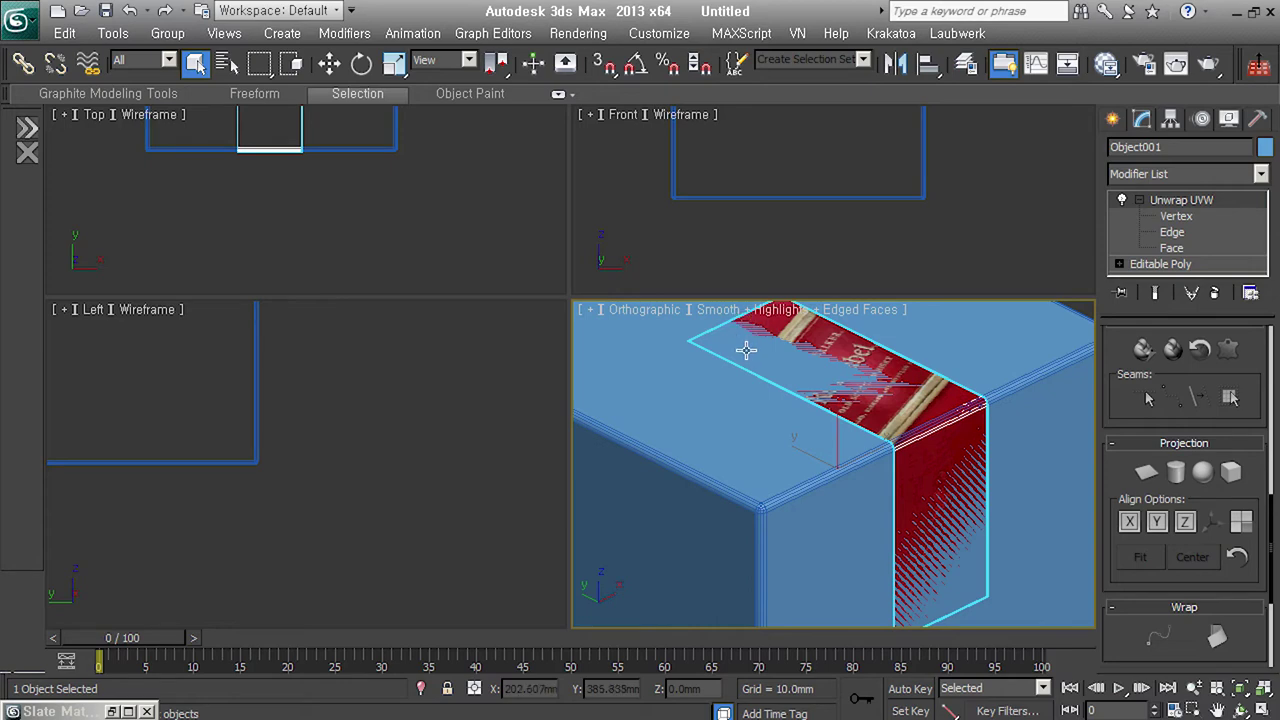
- Add a Push modifier with Push Value 0.01mm to the label, then select both box and label
left_click(1244, 175)
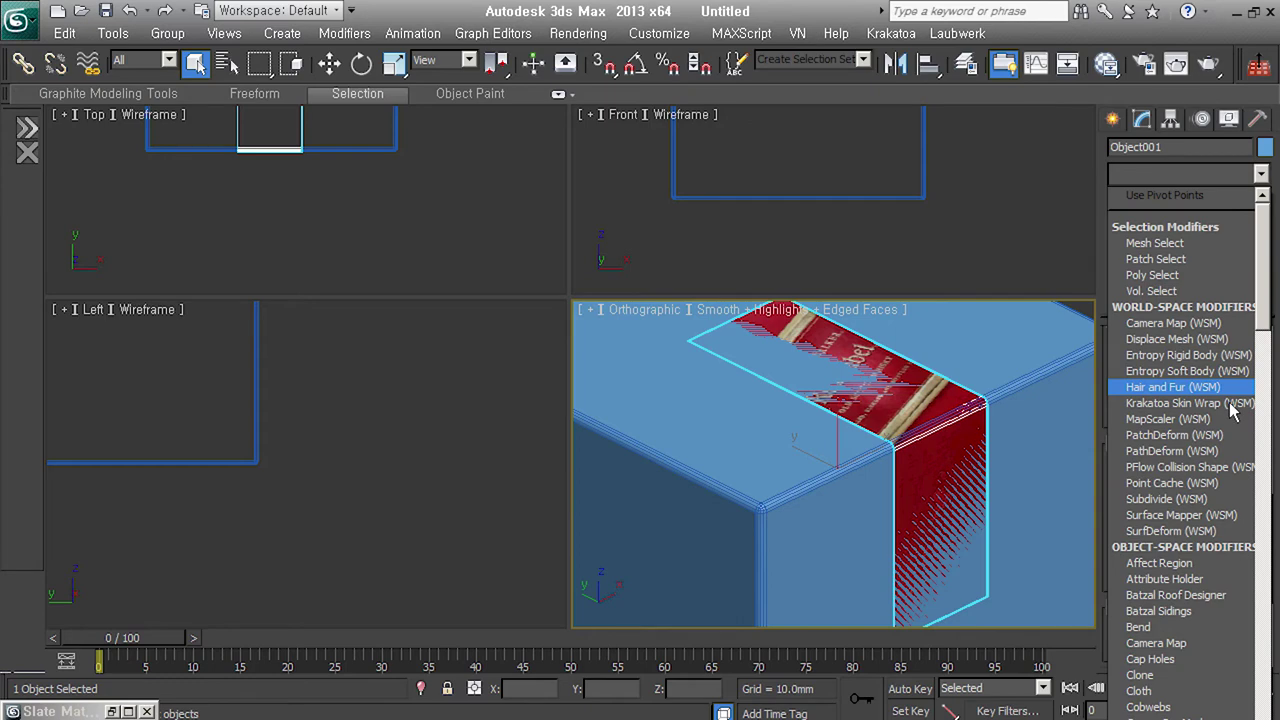
type("push")
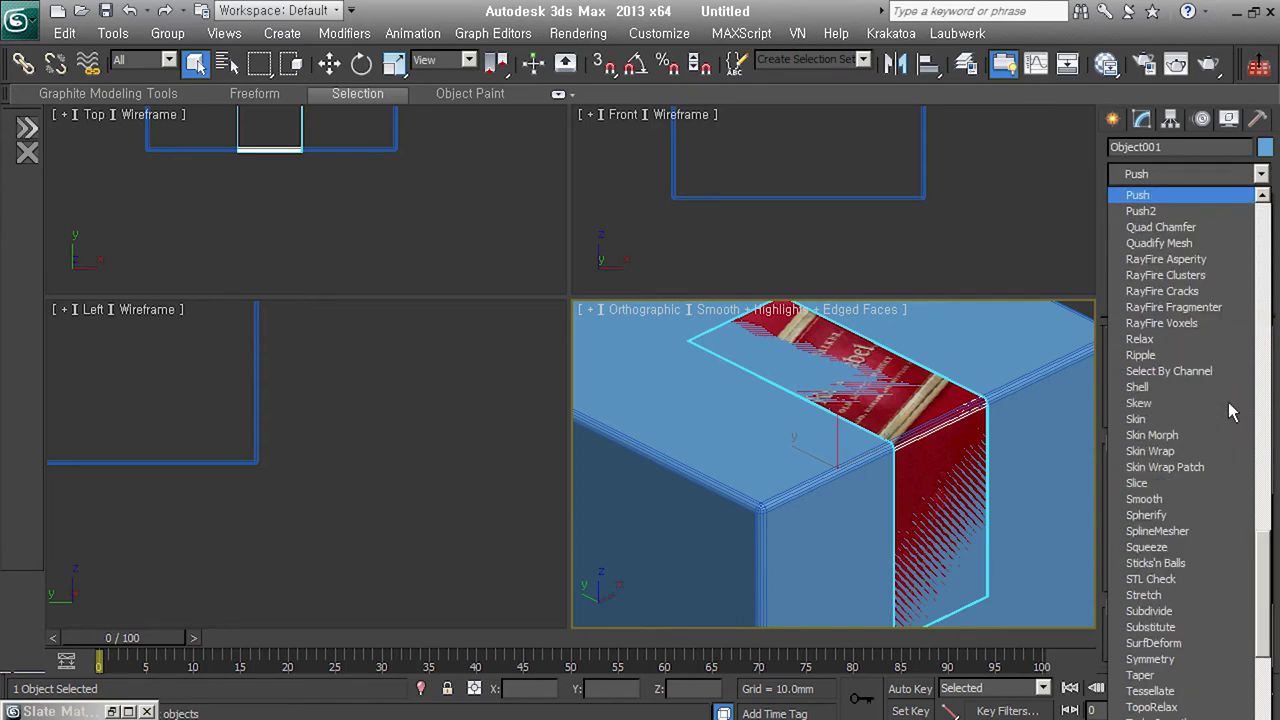
key("Return")
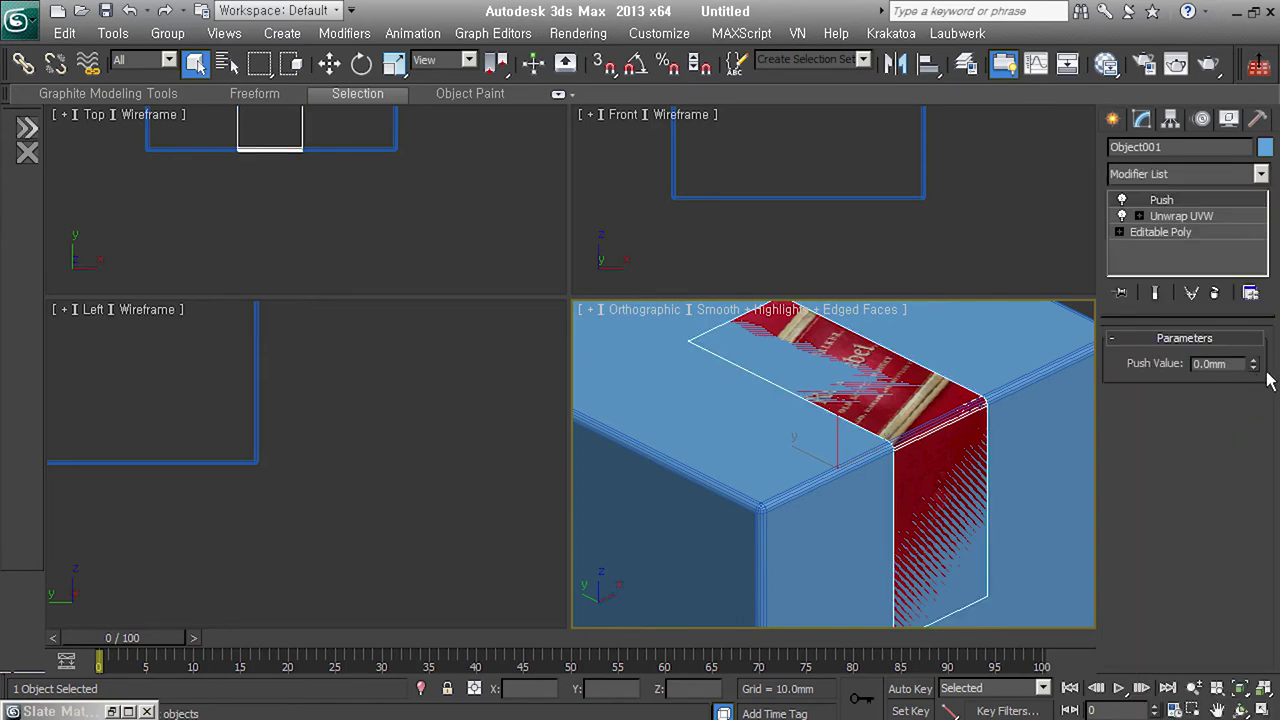
left_click(1253, 360)
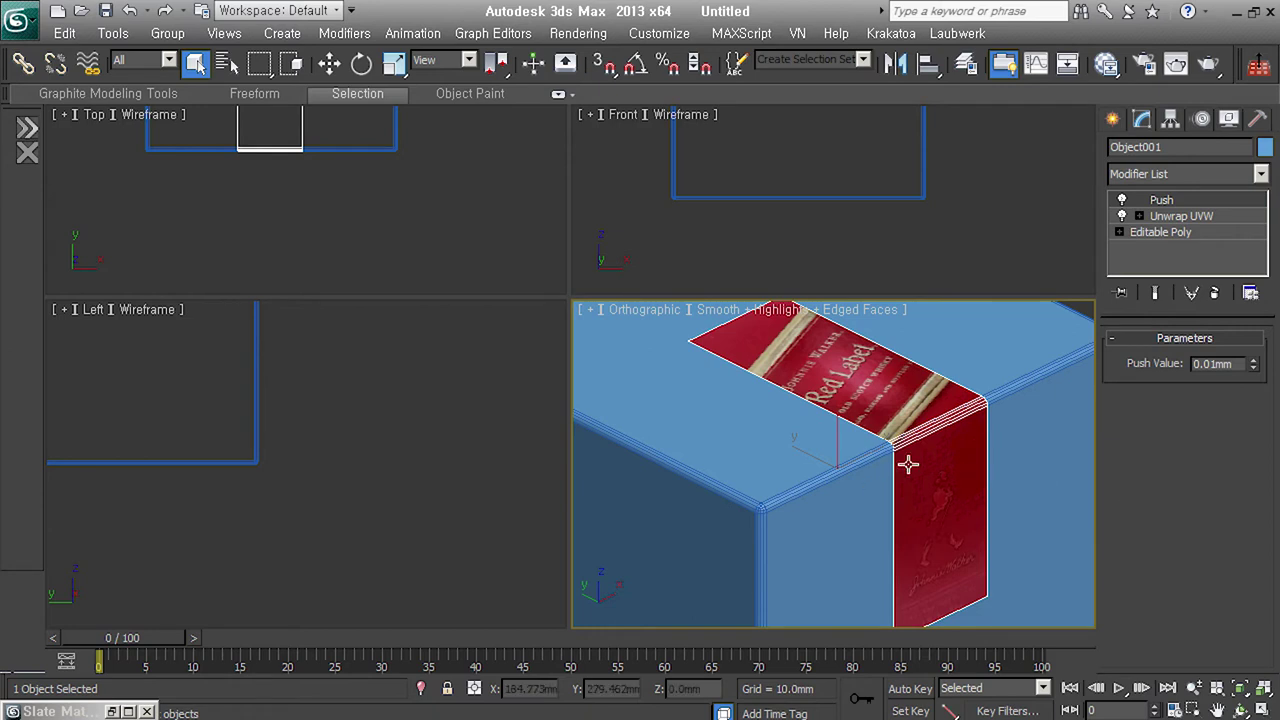
scroll(974, 508, "down", 5)
scroll(1020, 483, "down", 3)
key("ctrl+a")
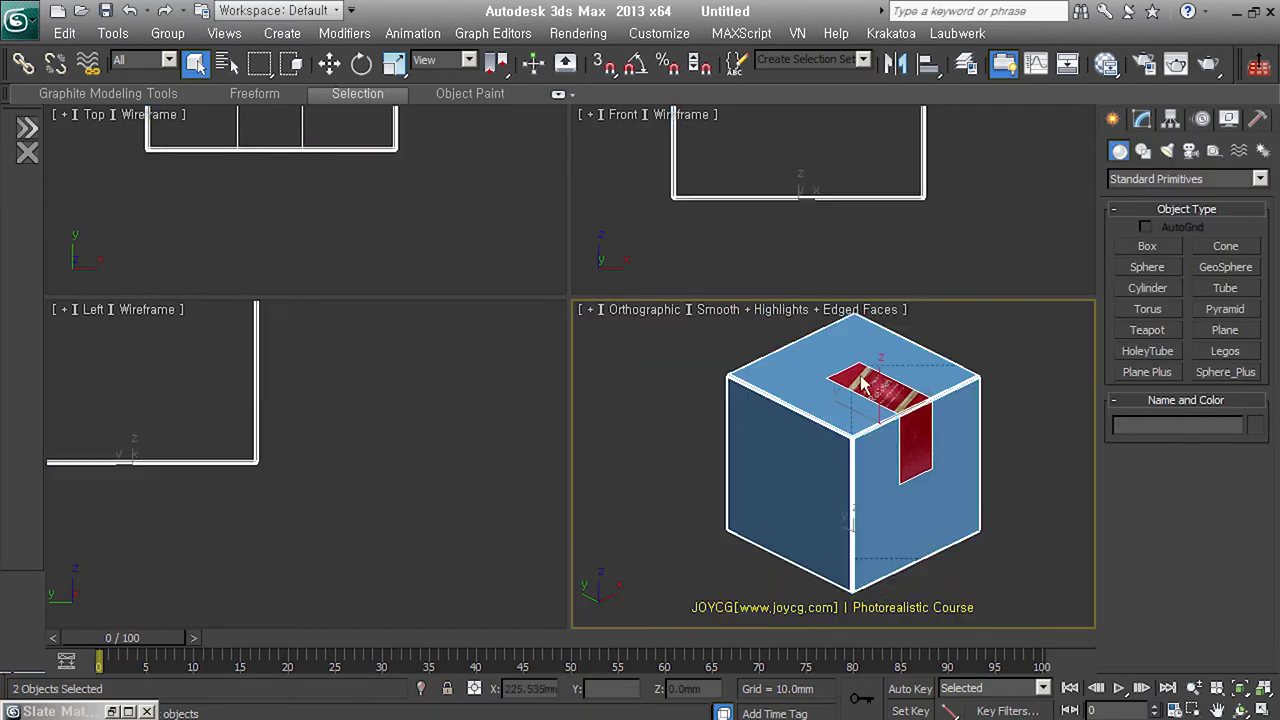
middle_click_drag(990, 480, 1004, 494, "alt")
- Browse the unwrapuvw1 reference thumbnails and pick the two-bottle photo
key("alt+Tab")
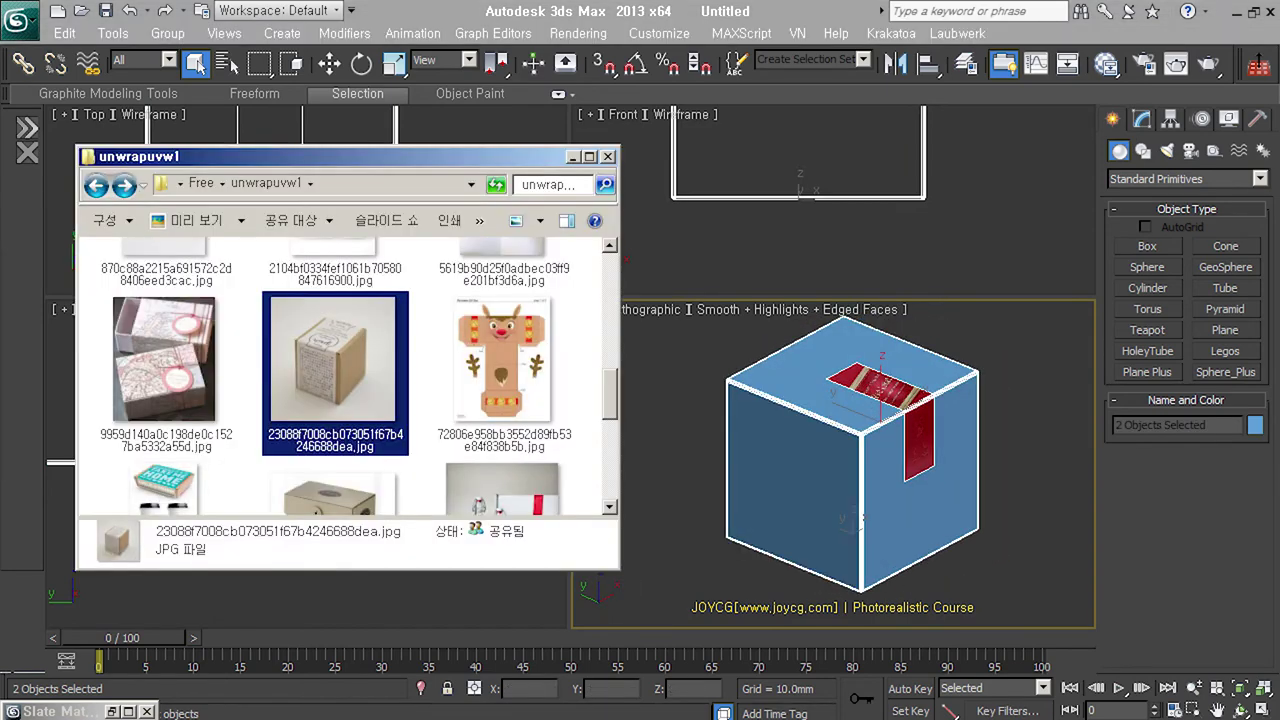
scroll(610, 455, "down", 3)
scroll(622, 460, "down", 1)
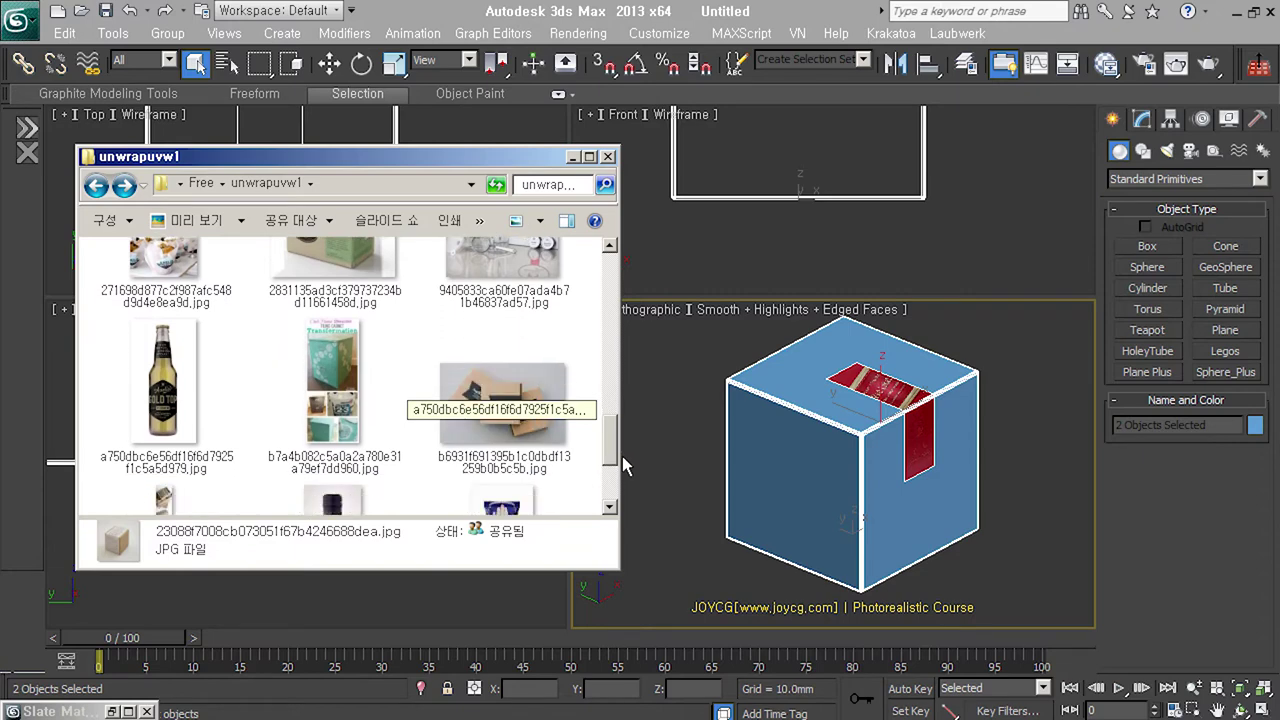
scroll(620, 465, "up", 2)
scroll(620, 465, "up", 3)
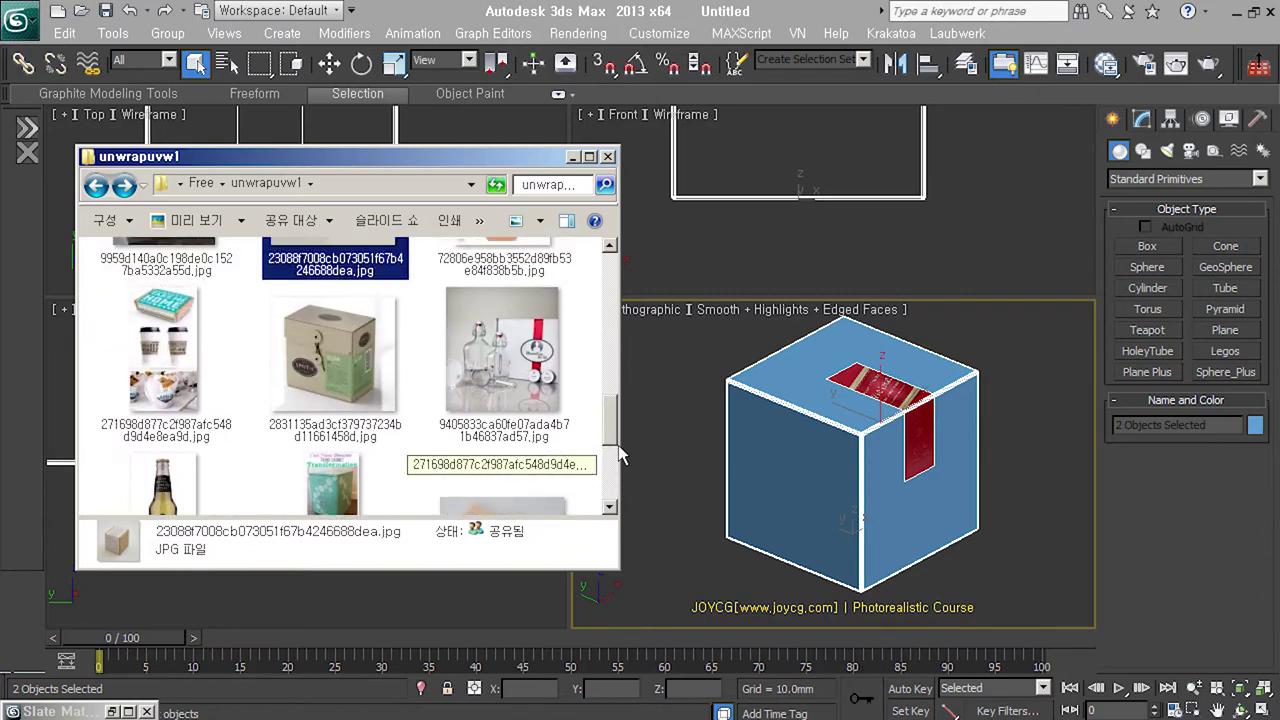
scroll(620, 465, "up", 2)
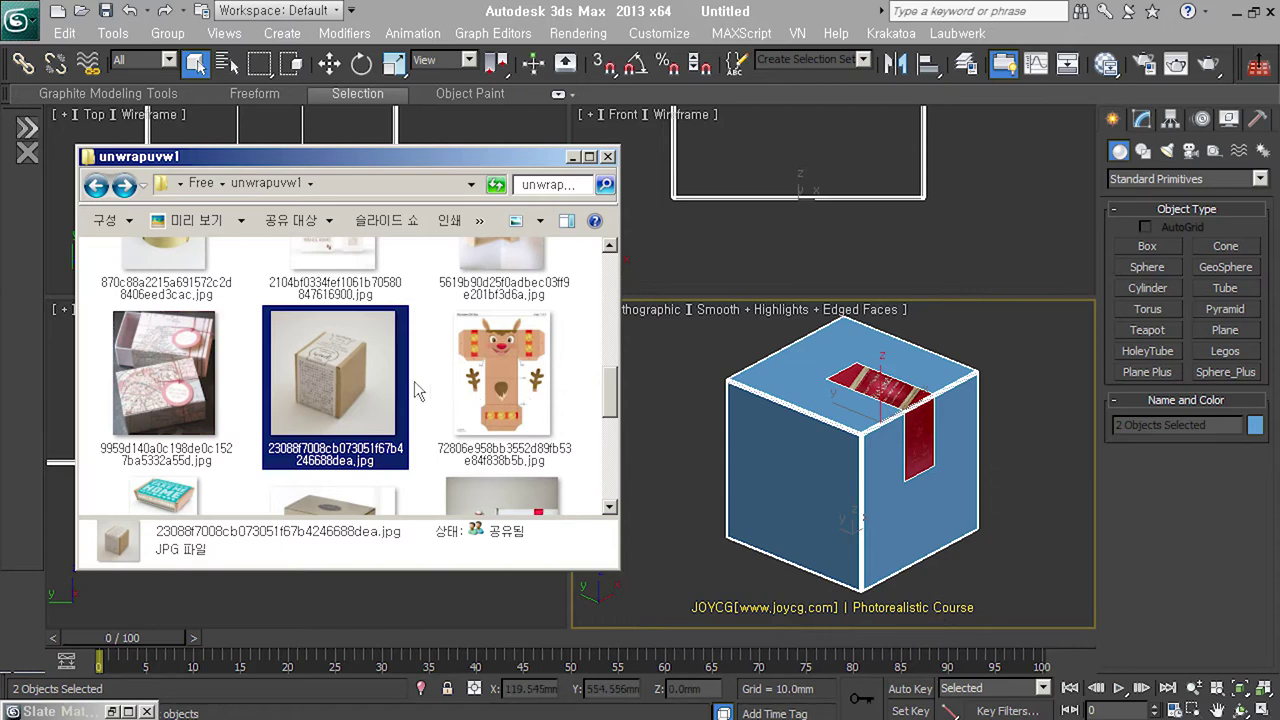
scroll(345, 388, "up", 1)
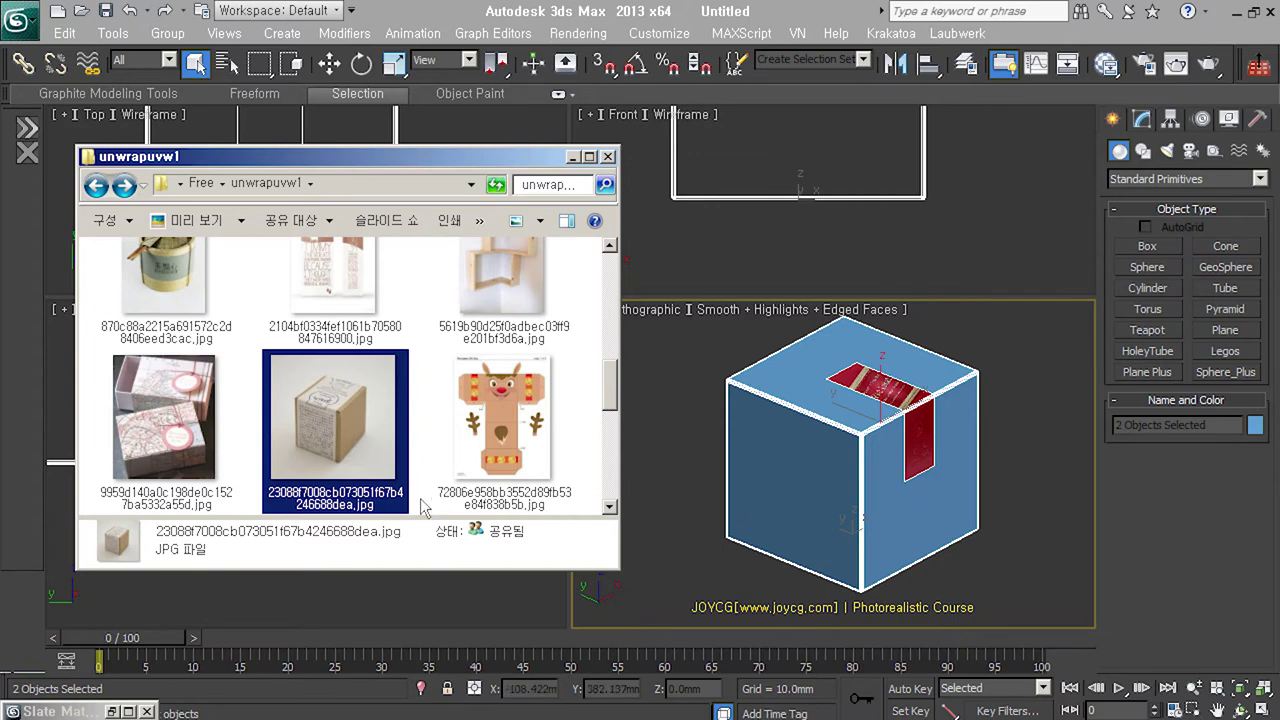
scroll(407, 490, "up", 2)
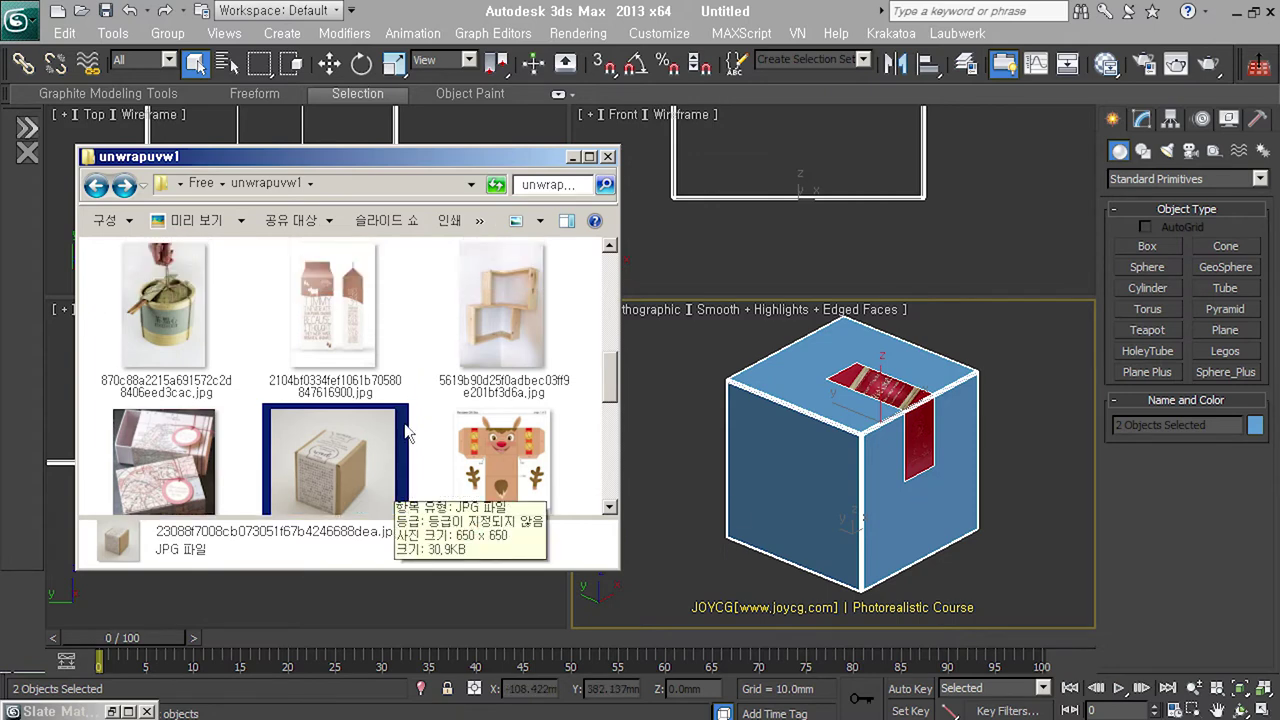
scroll(410, 470, "up", 3)
scroll(412, 453, "up", 3)
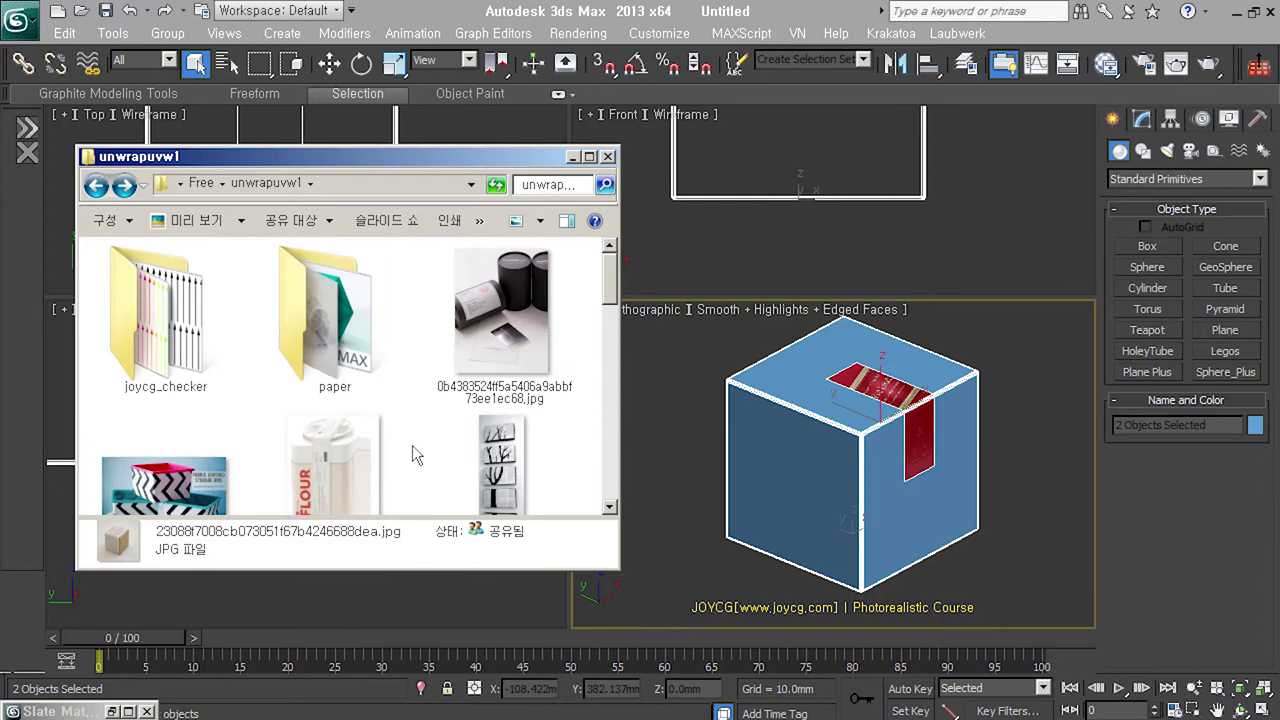
scroll(417, 453, "down", 1)
scroll(417, 453, "down", 4)
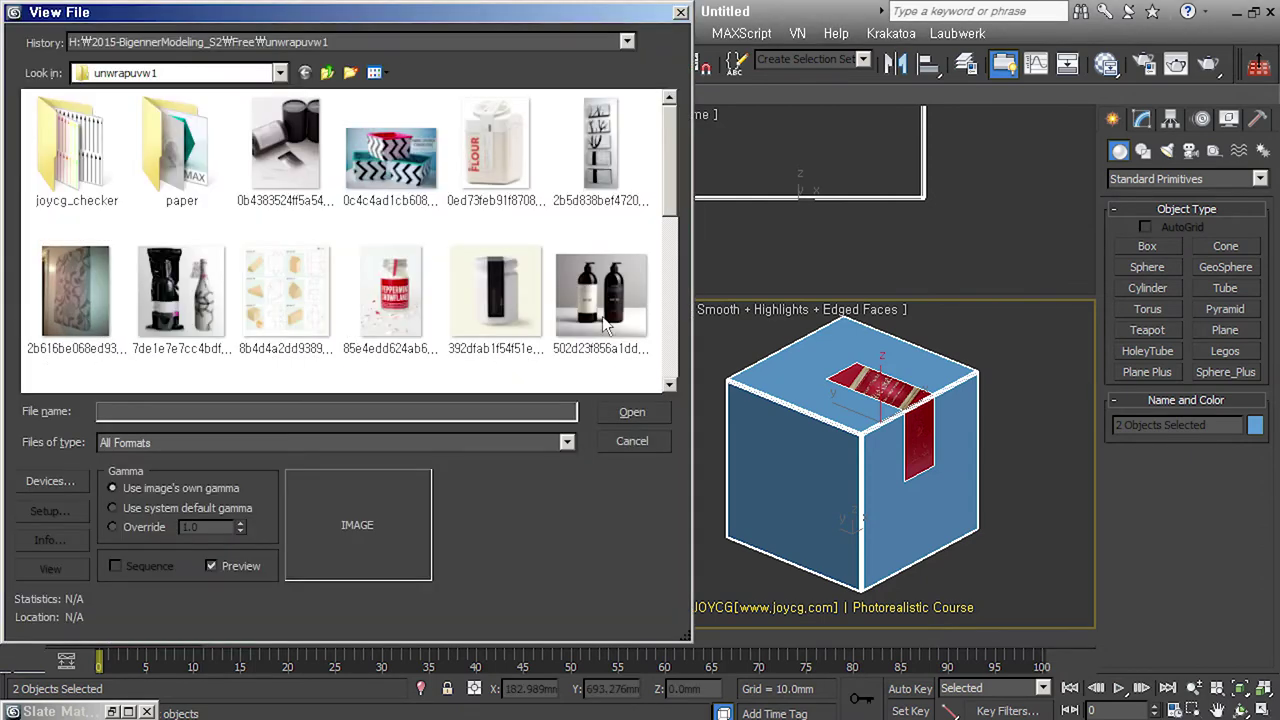
left_click(640, 312)
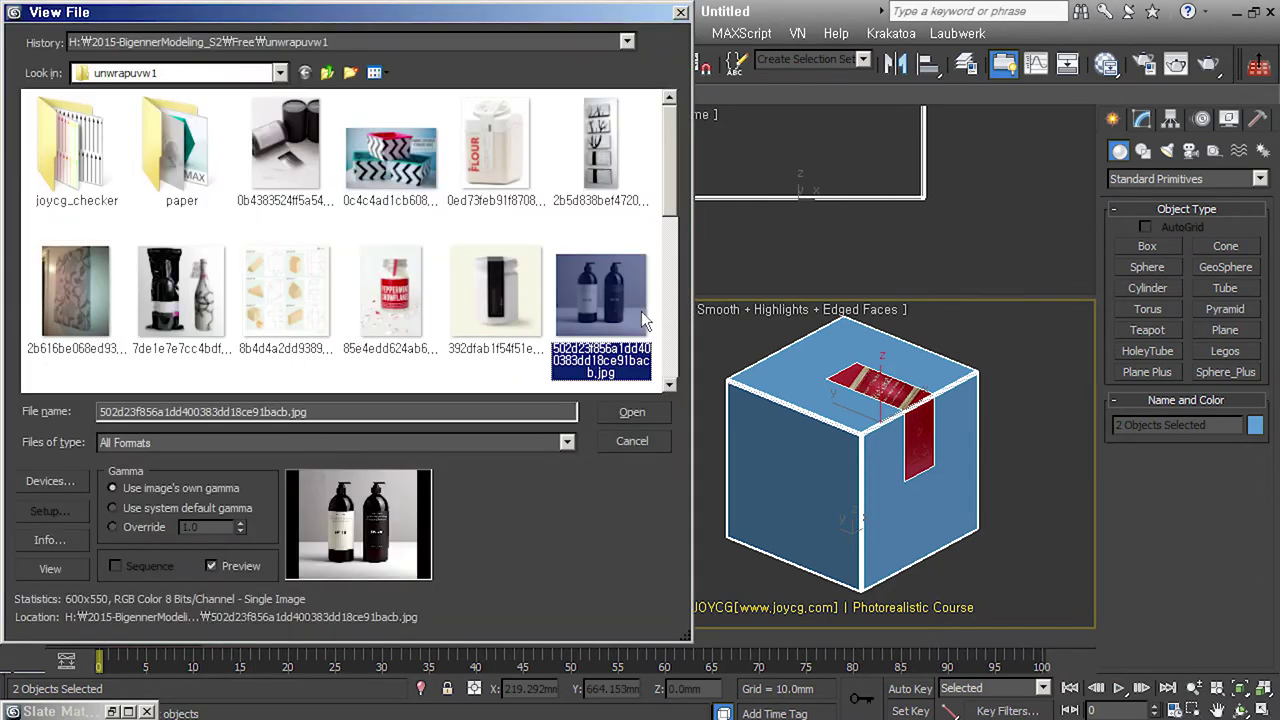
- Open the two-bottle photo docked left and drag out a cylinder, radius 49.085mm, height 151.248mm
double_click(630, 311)
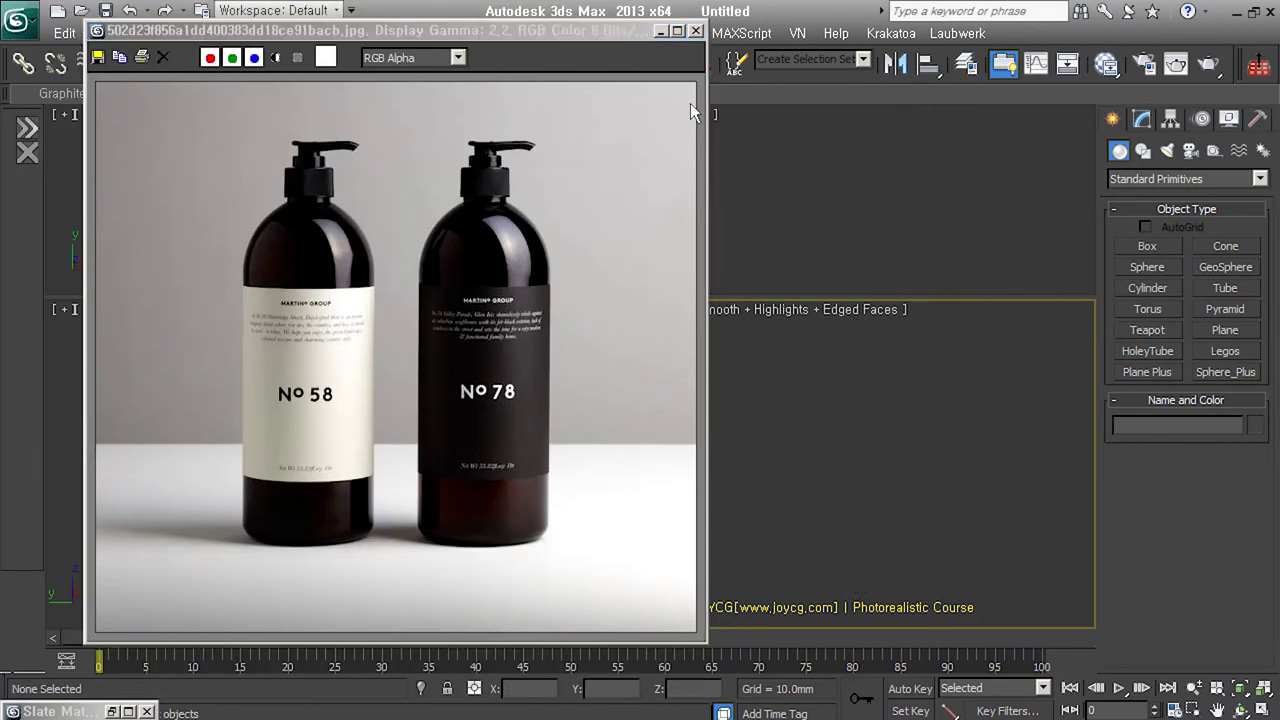
left_click_drag(601, 41, 504, 42)
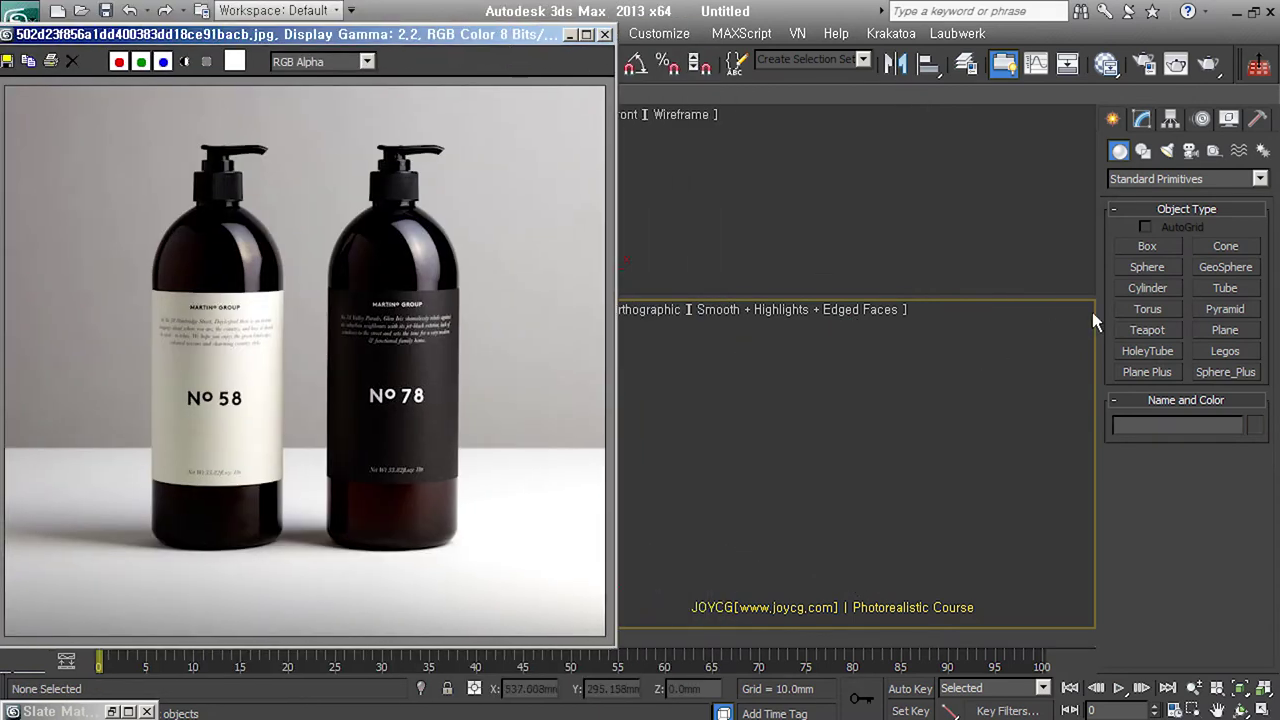
left_click(1158, 280)
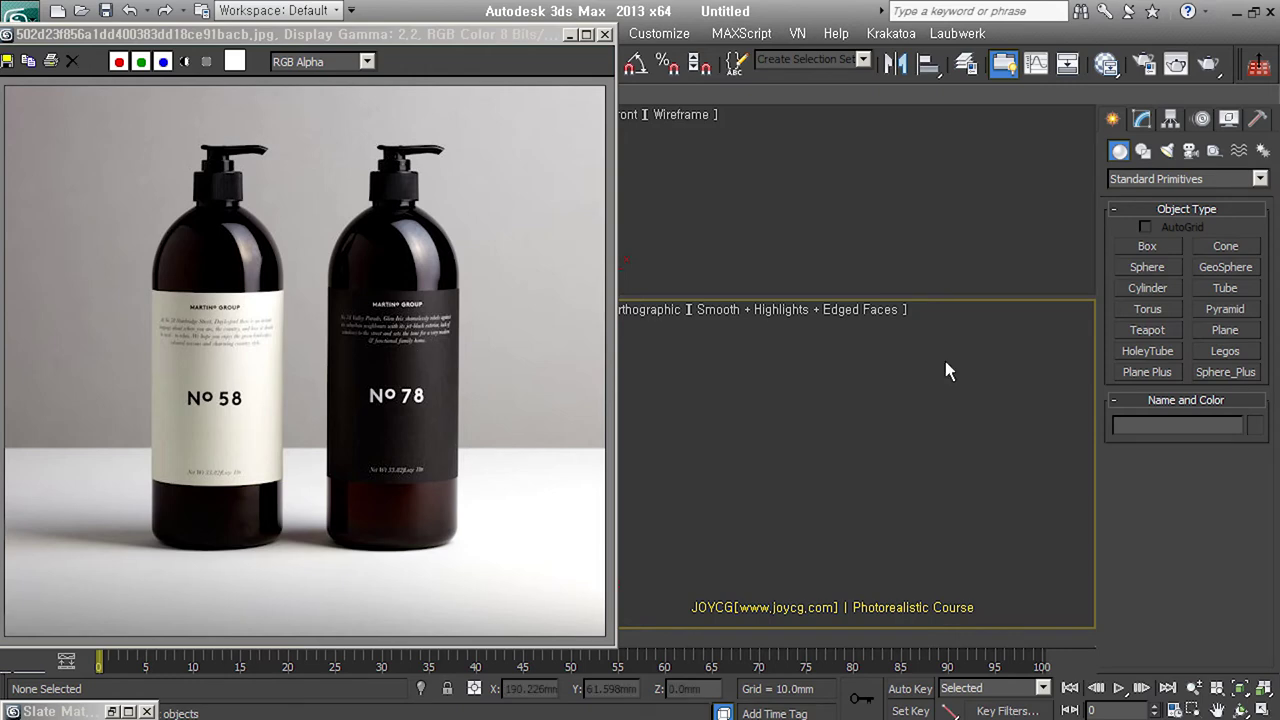
left_click_drag(829, 548, 843, 587)
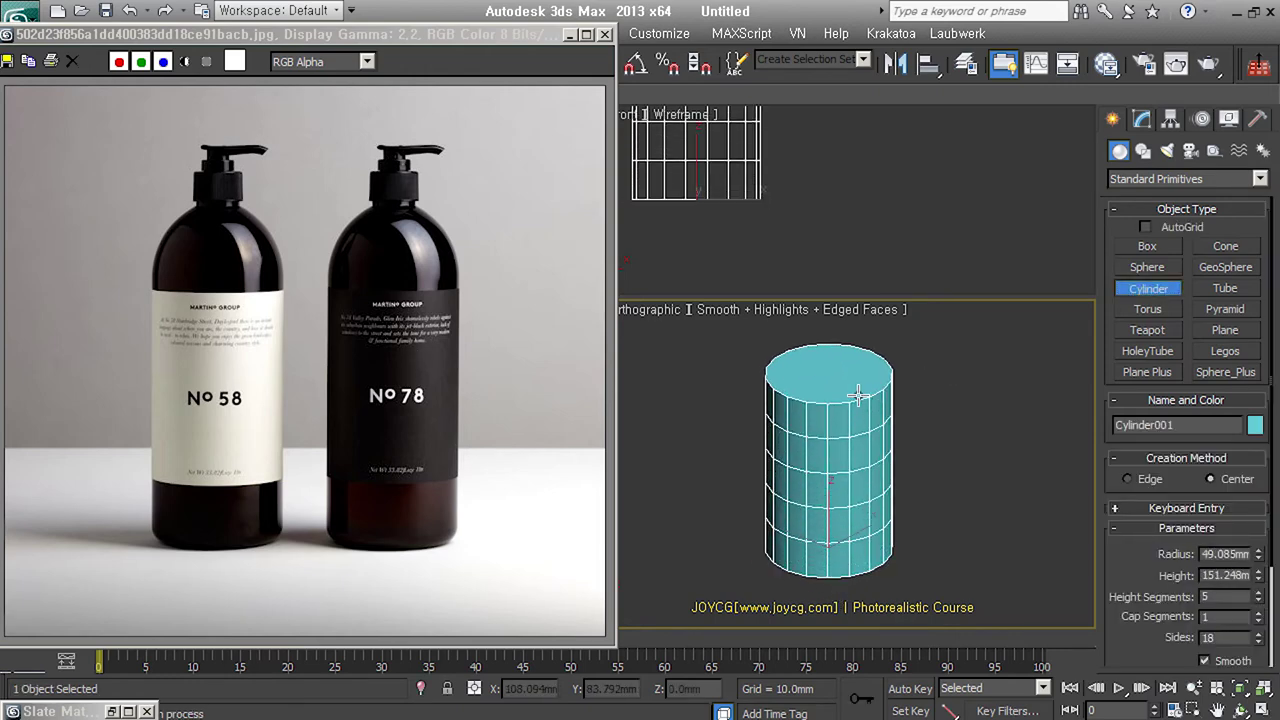
left_click(891, 434)
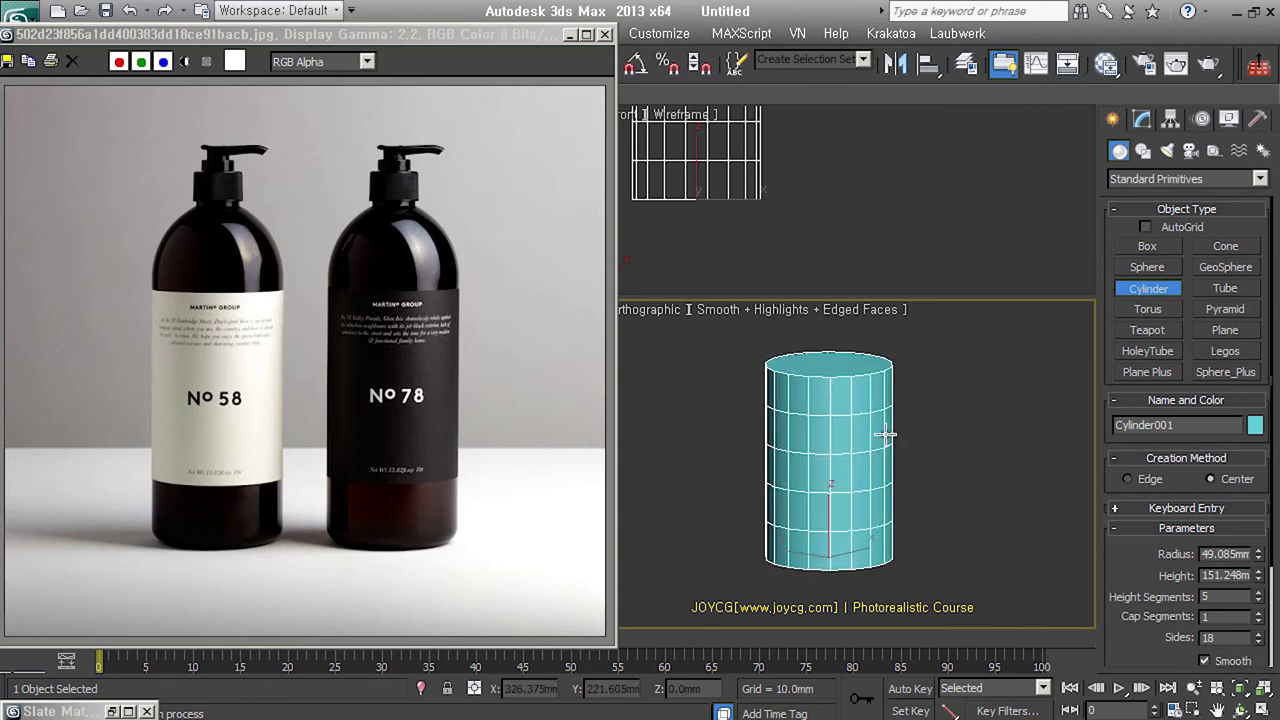
- Bevel the cylinder's top polygon repeatedly into a rounded shoulder and narrow neck
middle_click_drag(886, 427, 969, 454, "alt")
left_click(1206, 361)
left_click(820, 382)
middle_click_drag(872, 392, 872, 432)
right_click(835, 410)
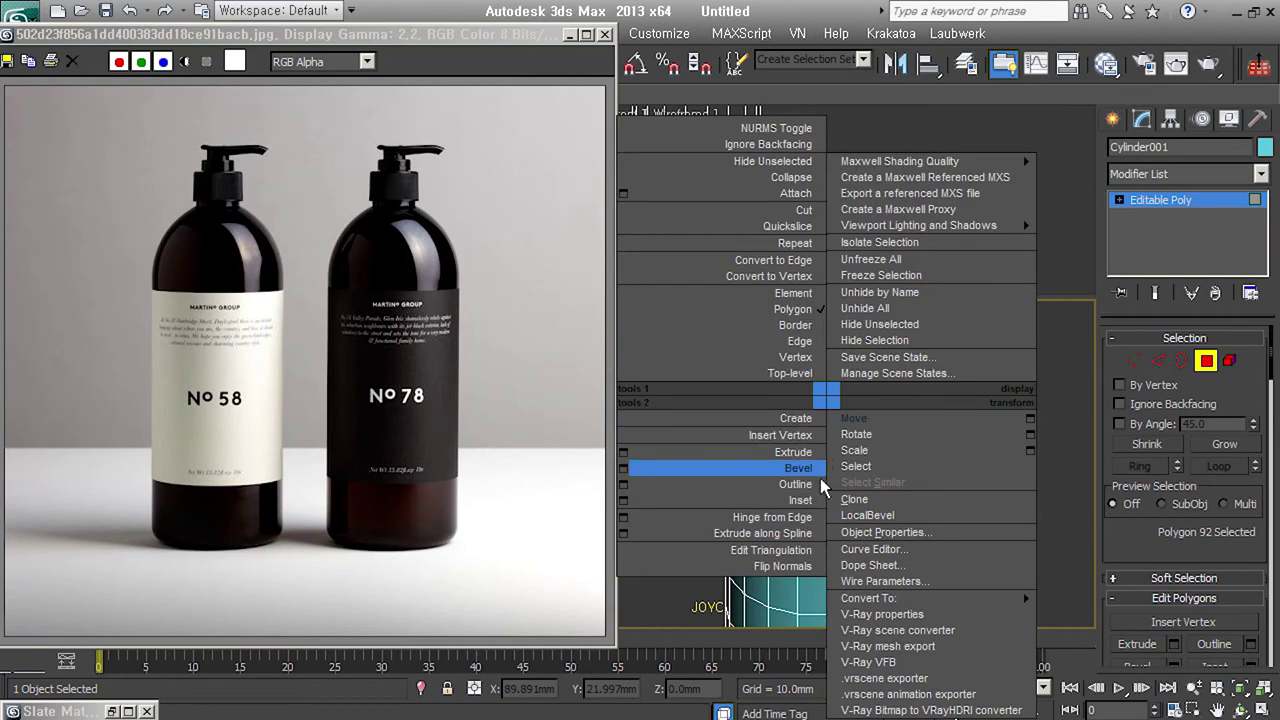
left_click(820, 468)
scroll(859, 470, "up", 2)
middle_click_drag(859, 470, 903, 476)
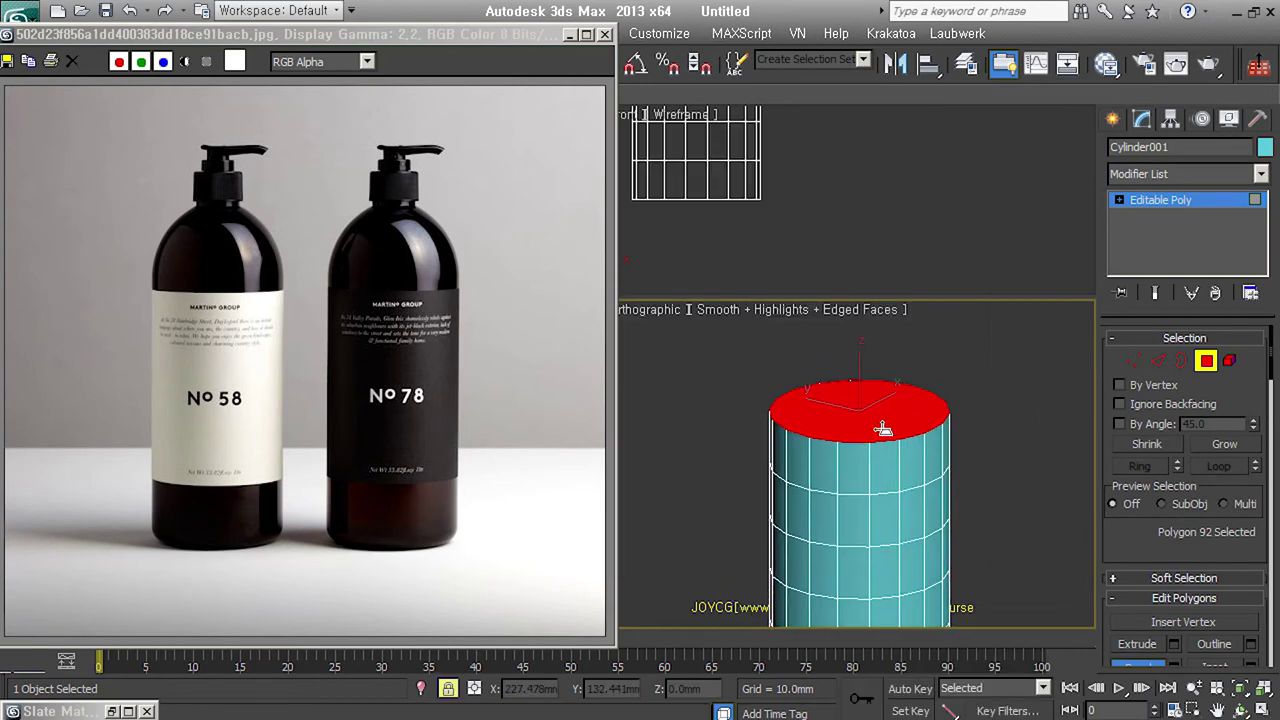
left_click_drag(886, 440, 886, 384)
left_click(884, 362)
left_click_drag(868, 384, 868, 366)
key("ctrl+d")
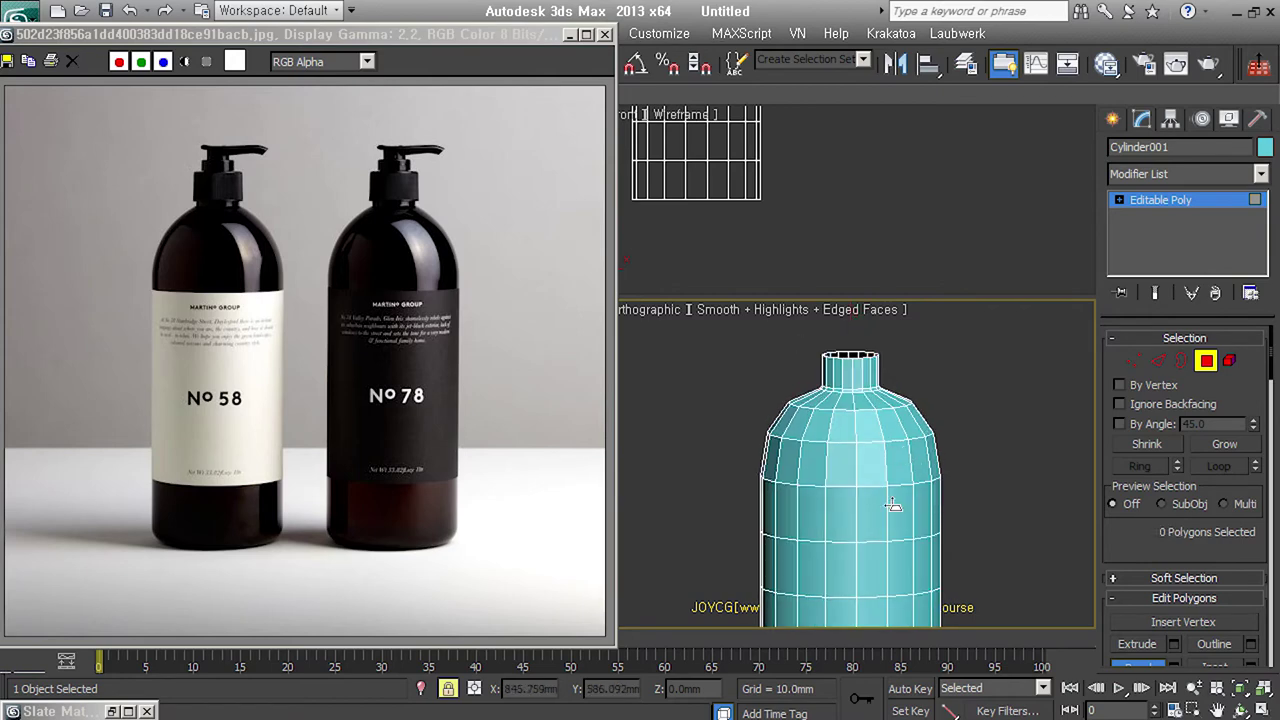
- Inset the bottle's bottom polygon to add a base ring, then return to object level
middle_click_drag(898, 455, 899, 458, "alt")
scroll(883, 556, "up", 2)
left_click(853, 502)
scroll(858, 548, "up", 3)
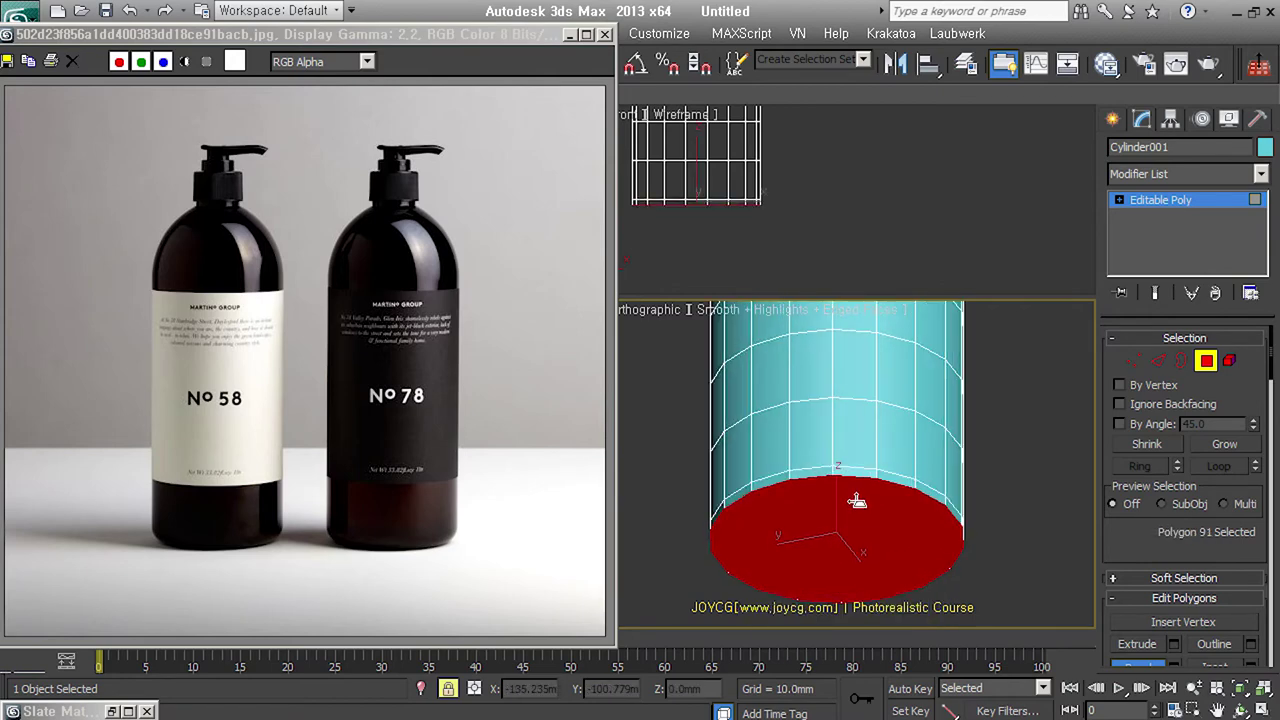
mouse_move(851, 541)
left_mouse_down()
mouse_move(864, 533)
mouse_move(851, 545)
left_mouse_up()
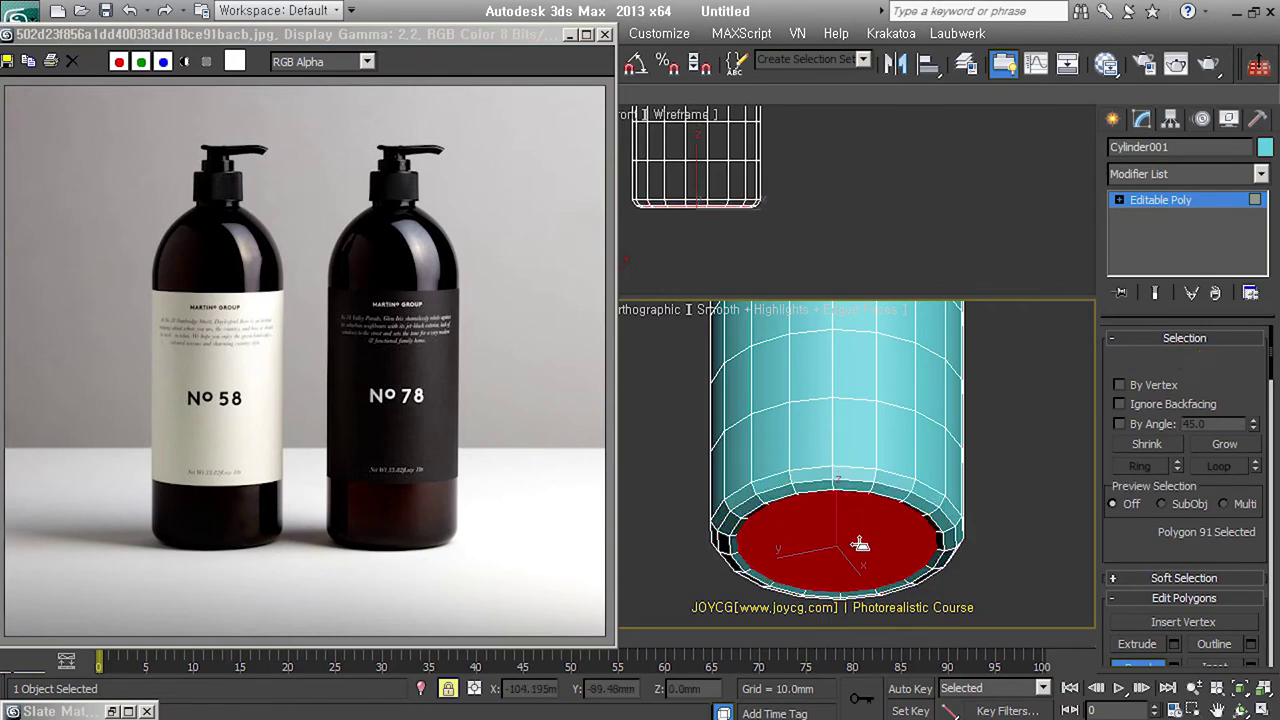
middle_click_drag(851, 549, 986, 566, "alt")
key("6")
scroll(980, 550, "down", 2)
- Add TurboSmooth to the bottle with Iterations set to 2
key("ctrl+t")
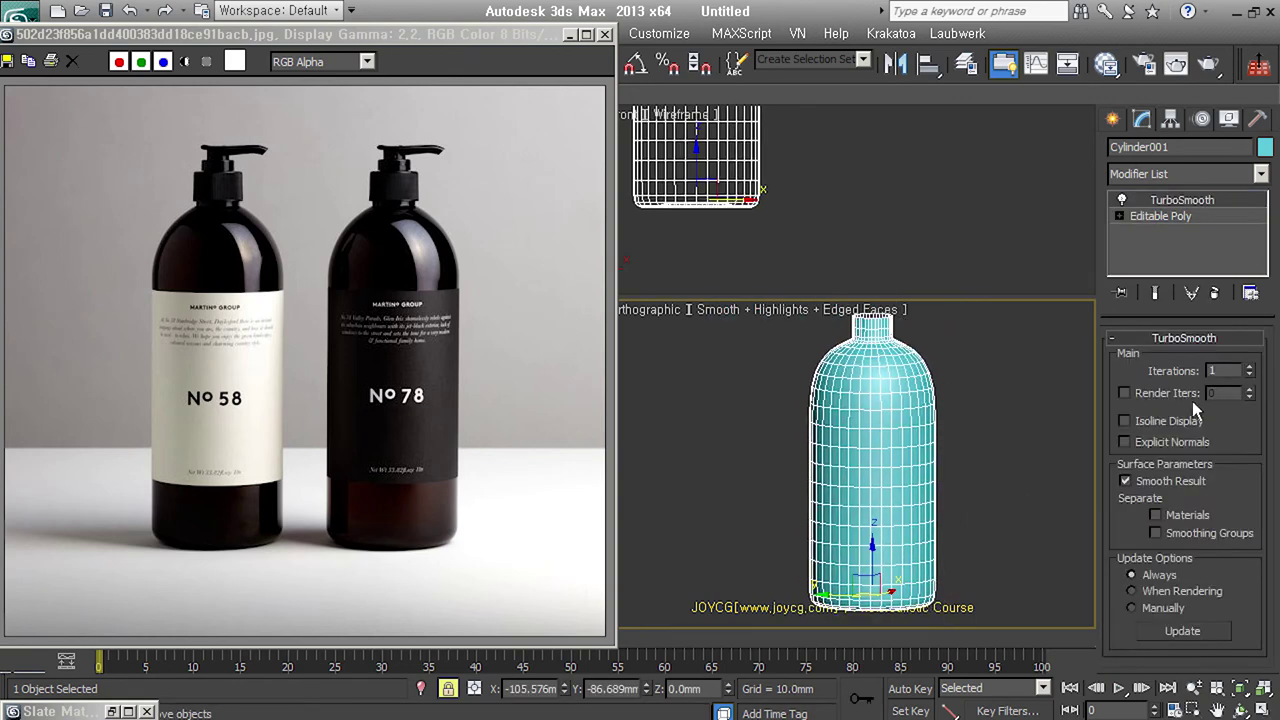
left_click(1249, 366)
key("F4")
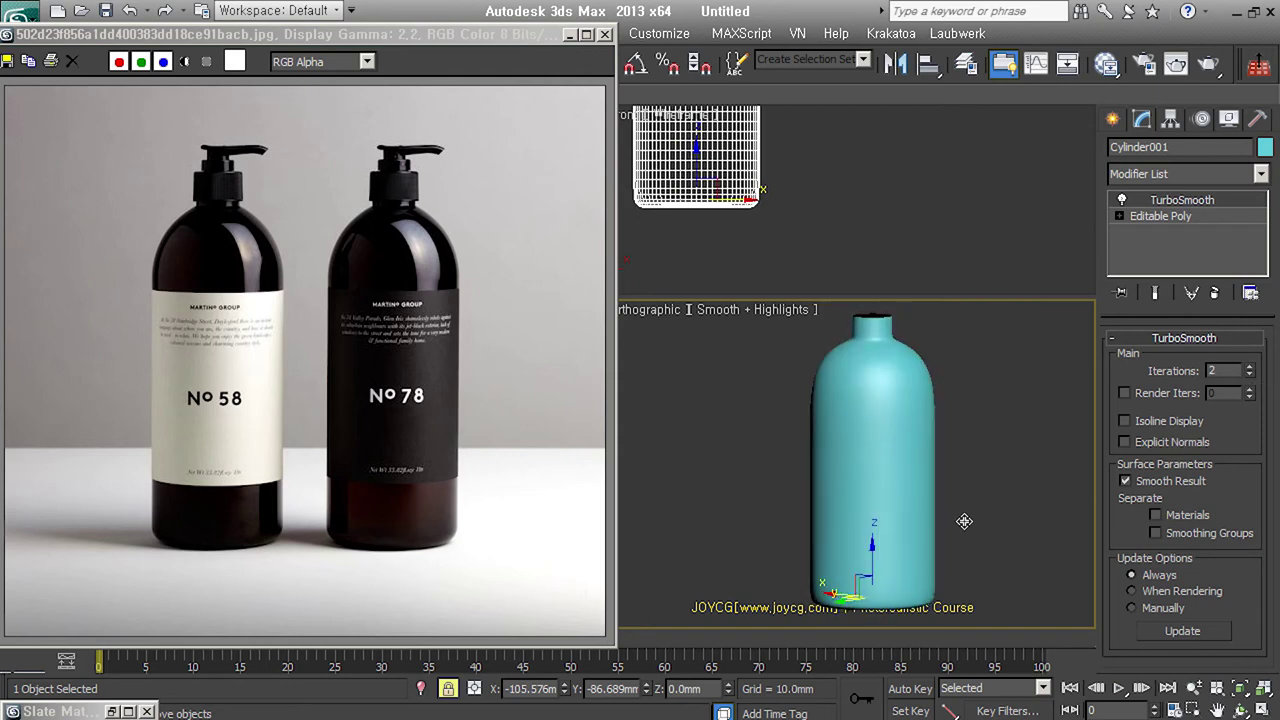
middle_click_drag(966, 520, 953, 484)
middle_click_drag(919, 533, 909, 560)
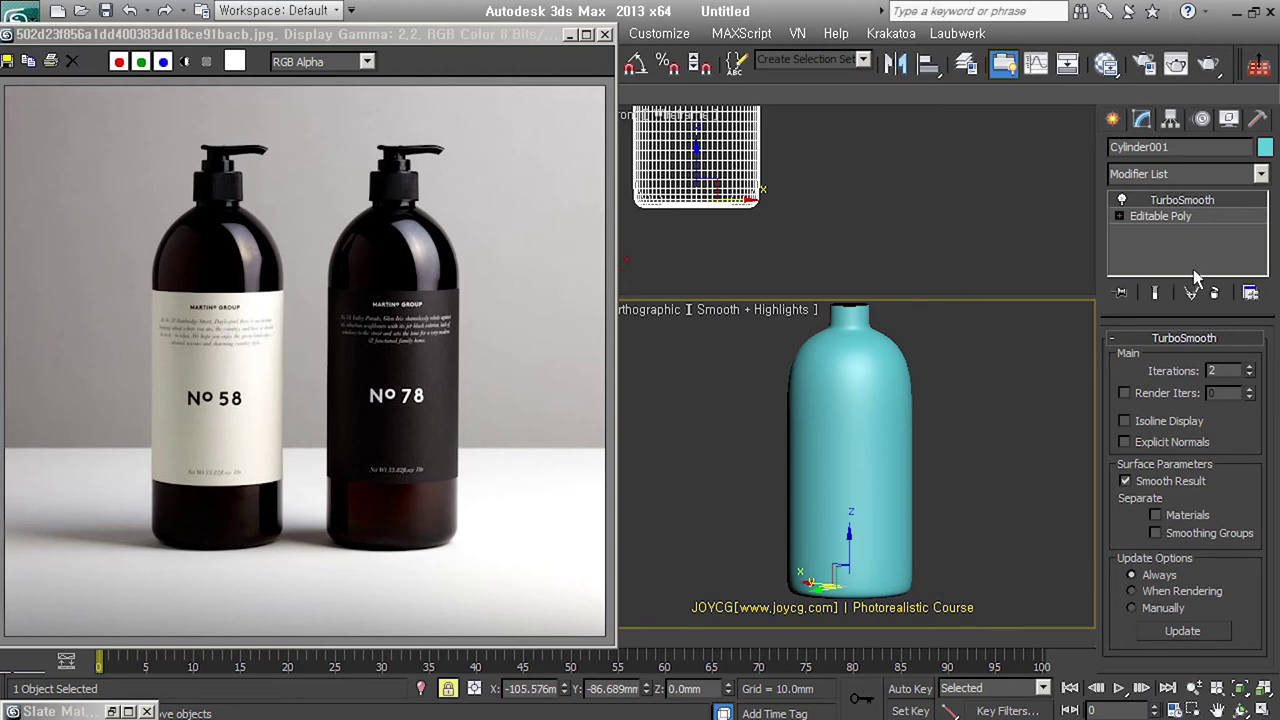
- Set the UVW Map to Cylindrical, add an Edit Poly modifier, and view from Left in polygon mode
left_click(1181, 399)
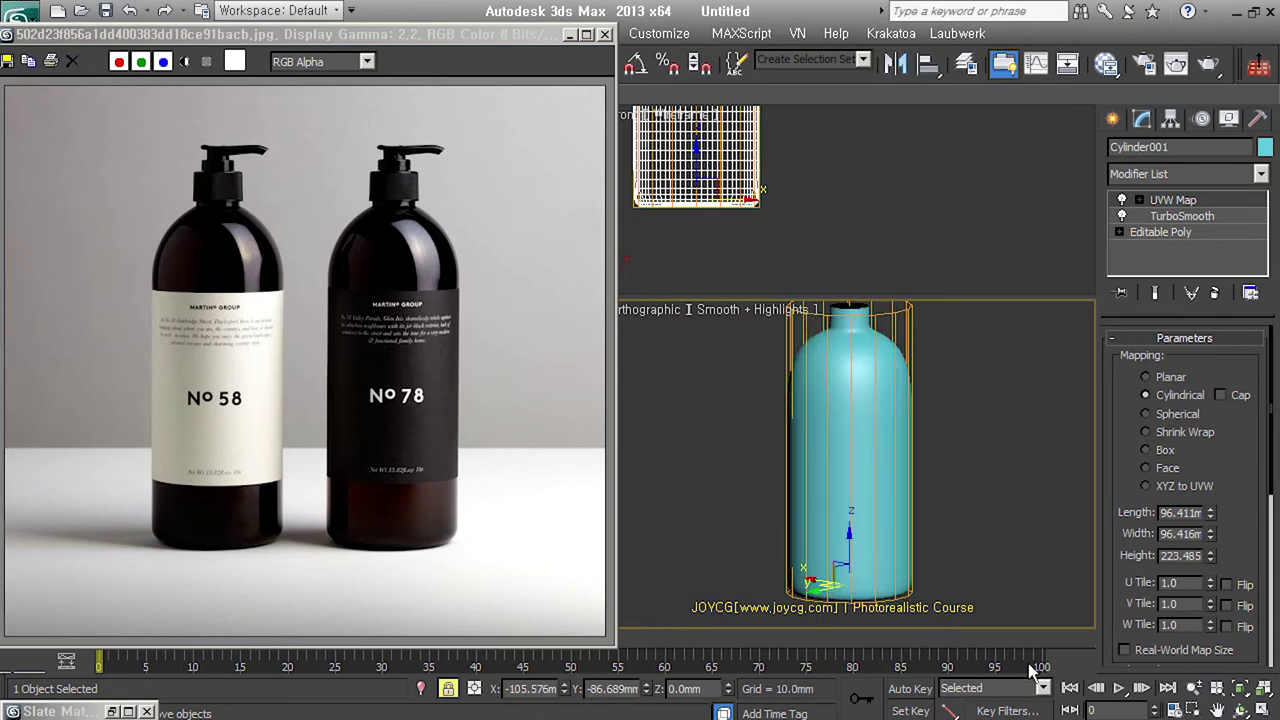
key("e")
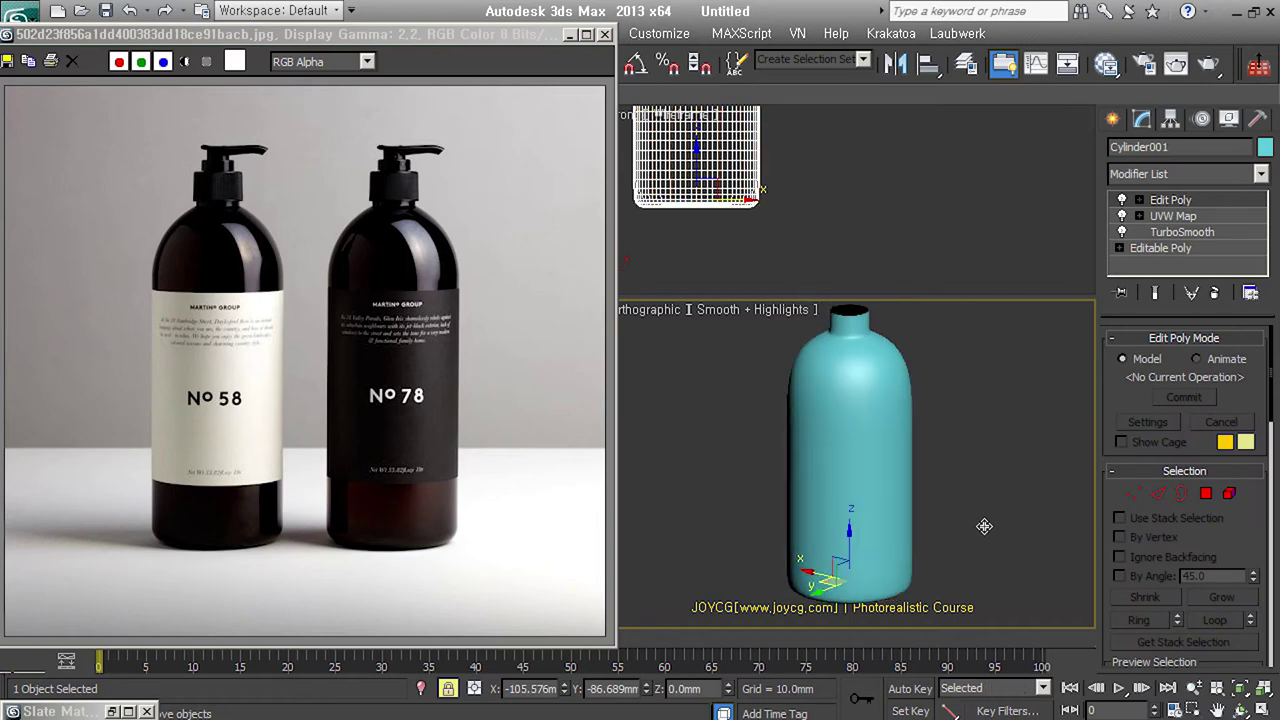
key("F4")
key("l")
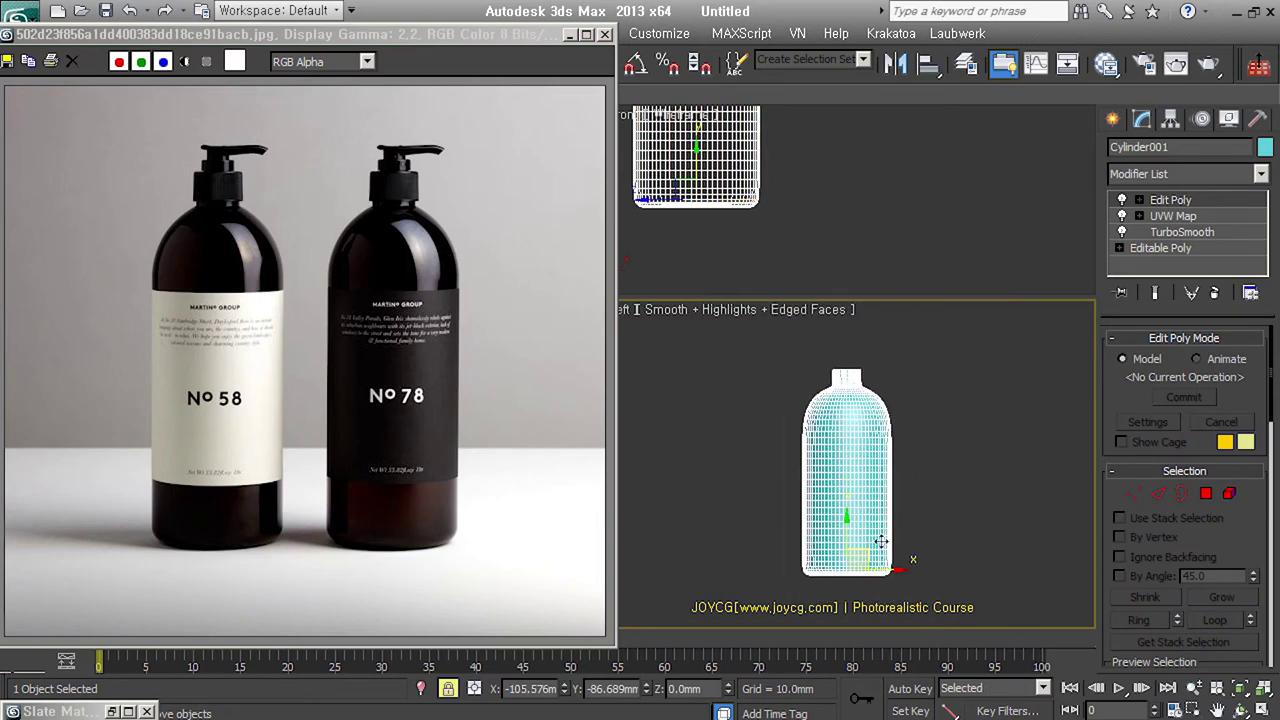
scroll(880, 541, "up", 2)
left_click(1207, 493)
- Detach the bottle's middle band of faces as Object001 without cloning, then delete the Edit Poly modifier
mouse_move(883, 551)
middle_mouse_down()
mouse_move(891, 558)
mouse_move(881, 552)
middle_mouse_up()
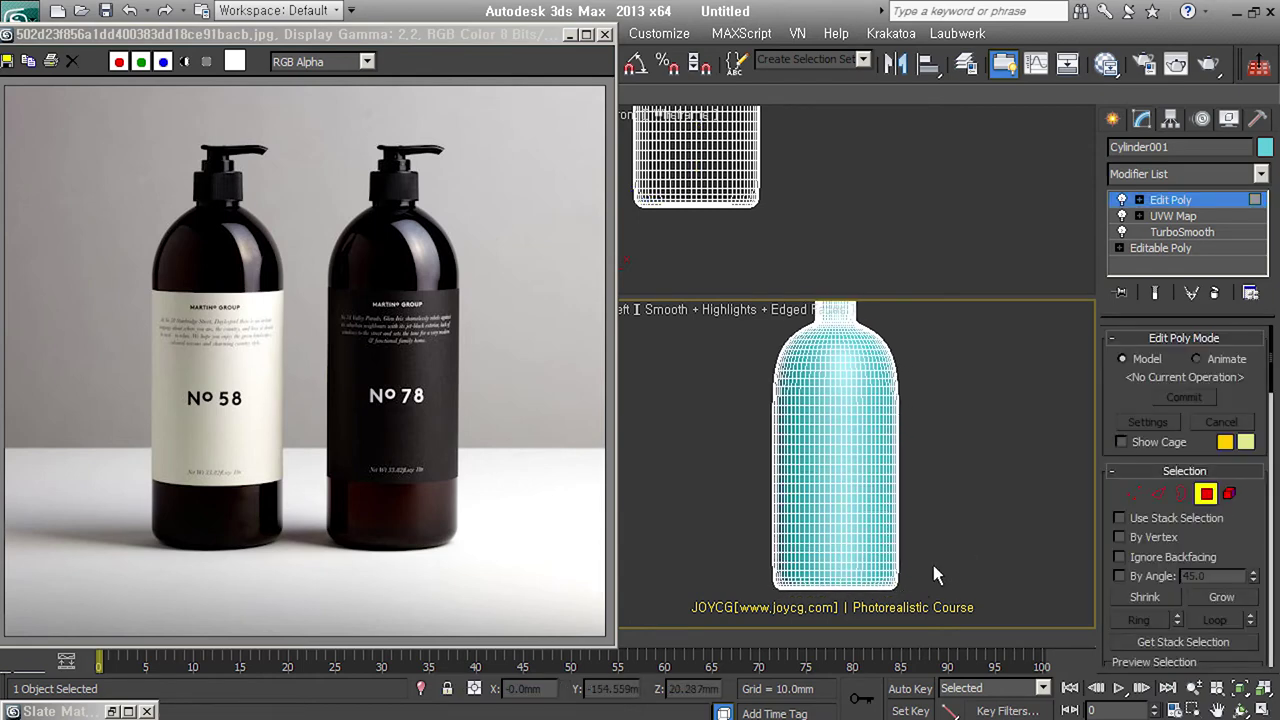
left_click_drag(920, 556, 850, 381)
mouse_move(917, 557)
middle_mouse_down("alt")
mouse_move(708, 560)
mouse_move(858, 583)
mouse_move(991, 546)
mouse_move(926, 520)
mouse_move(874, 553)
middle_mouse_up("alt")
key("alt+d")
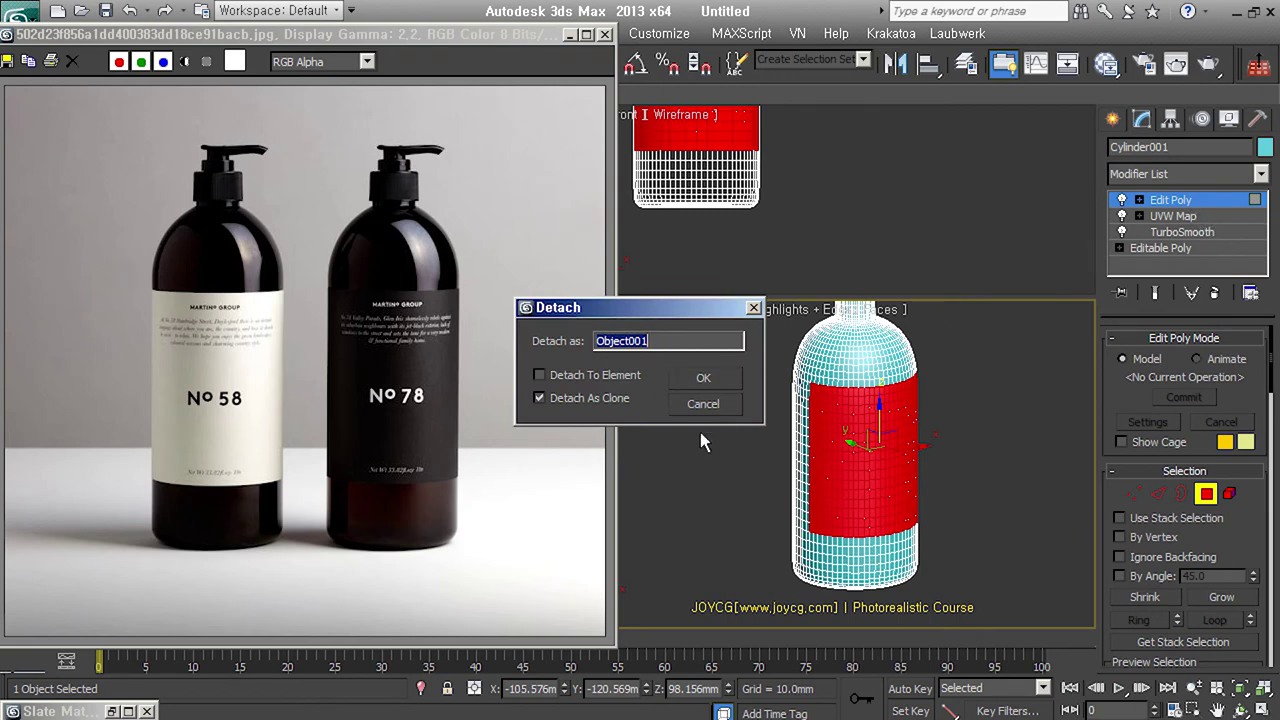
left_click(626, 403)
left_click(718, 386)
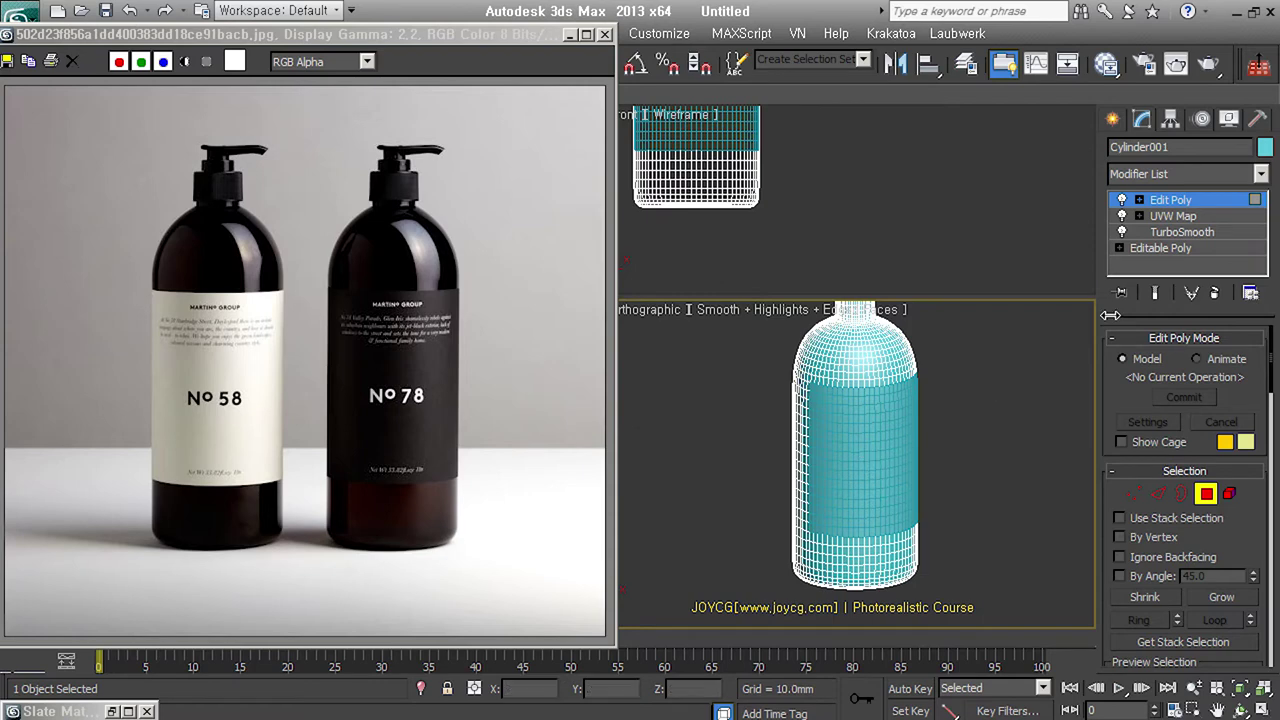
left_click(1214, 293)
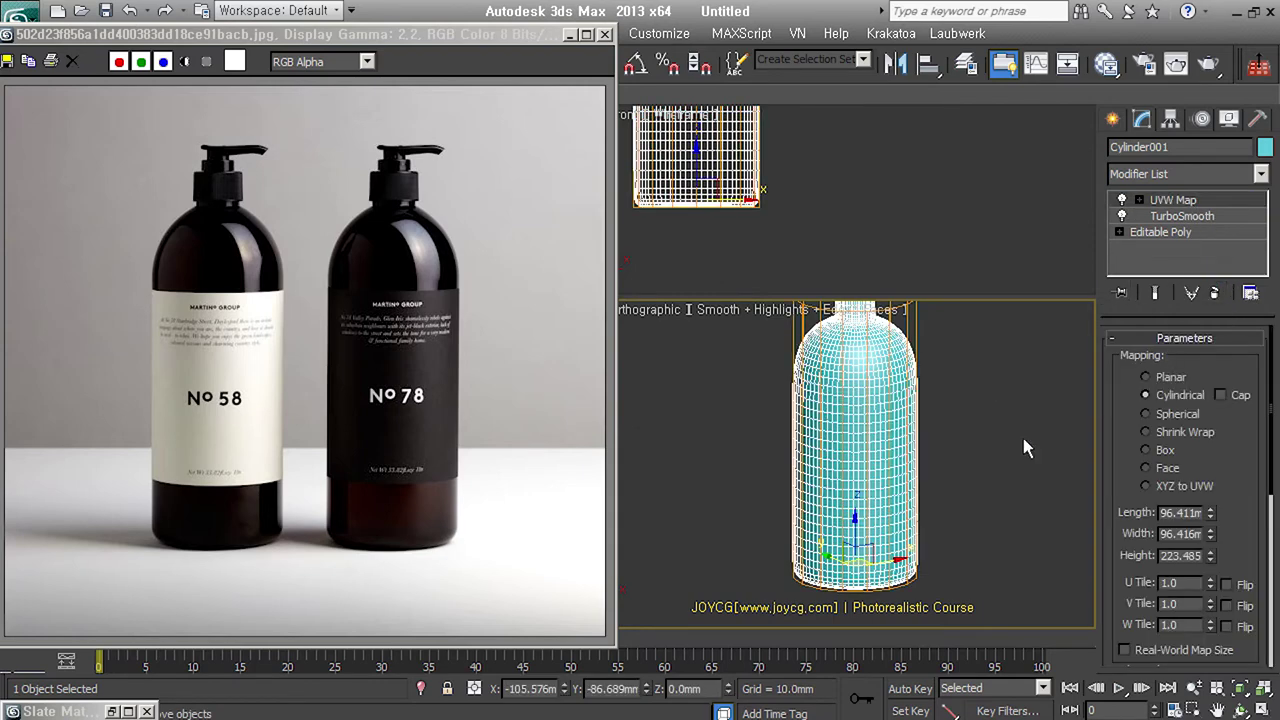
- Give Object001 a Push modifier at 0.04mm topped by an Unwrap UVW modifier
left_click(880, 450)
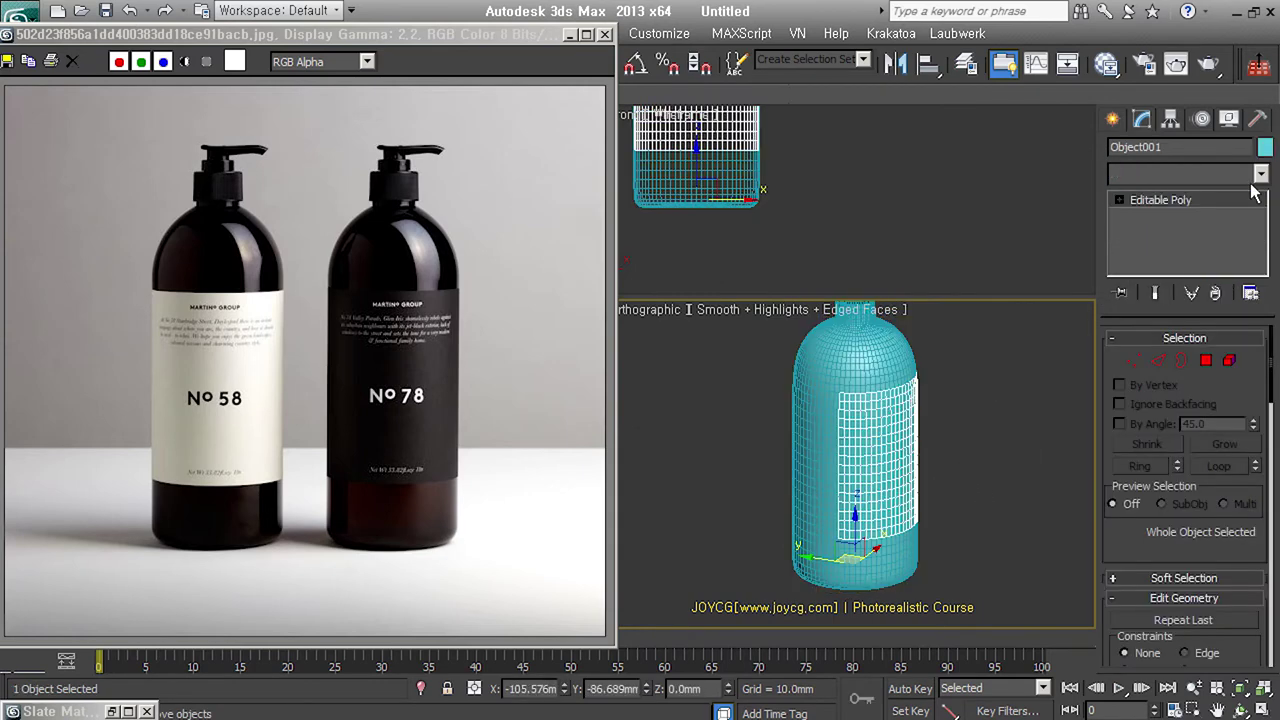
left_click(1260, 173)
scroll(1245, 405, "down", 3)
scroll(1220, 350, "down", 20)
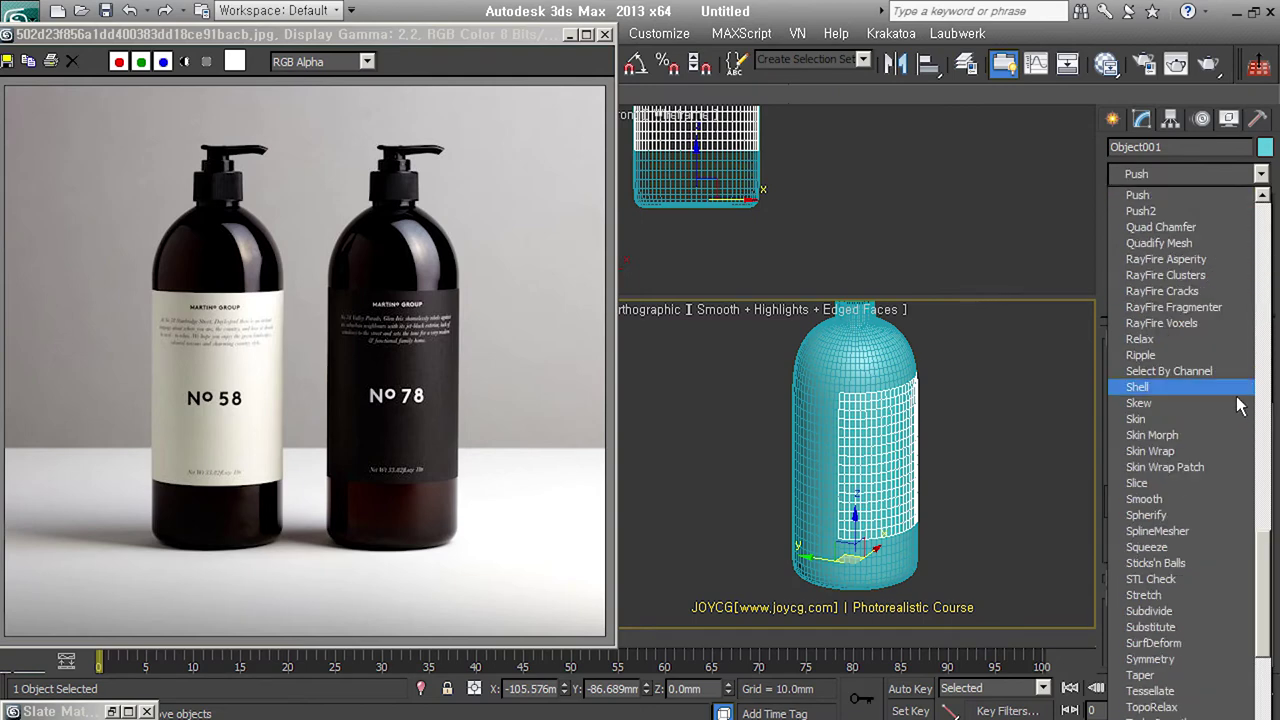
left_click(1201, 197)
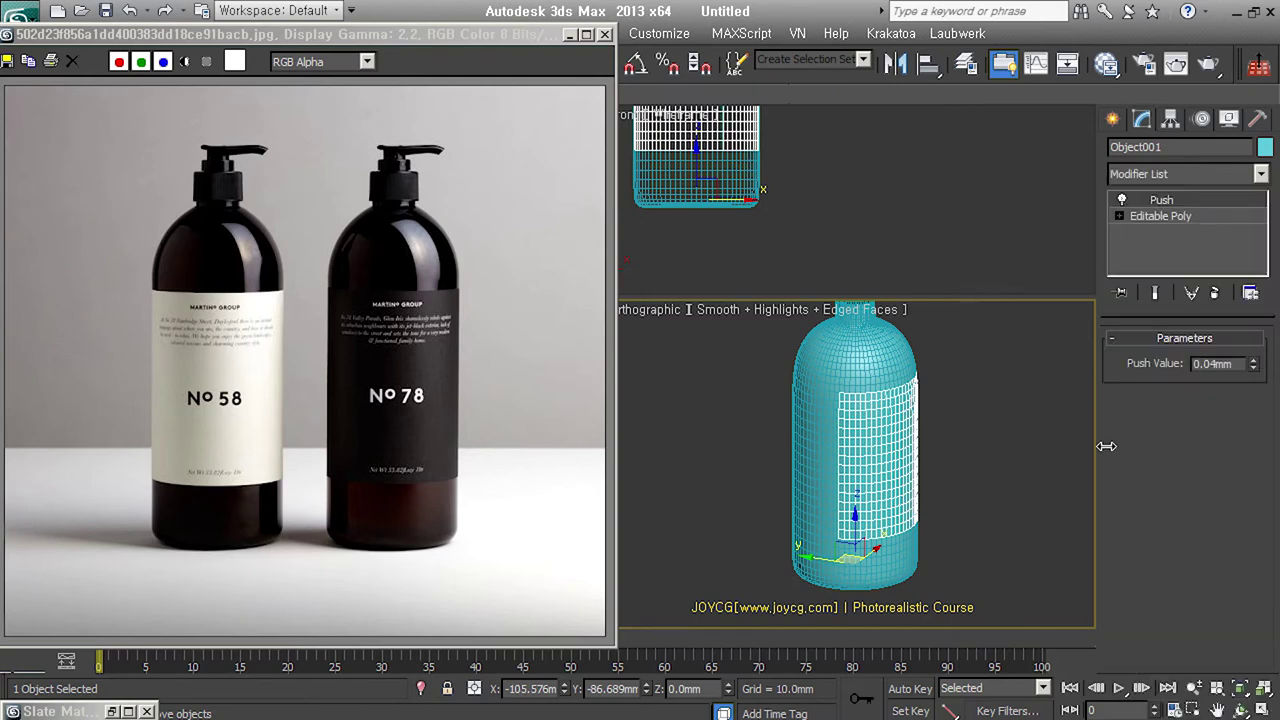
middle_click_drag(1021, 497, 927, 528, "alt")
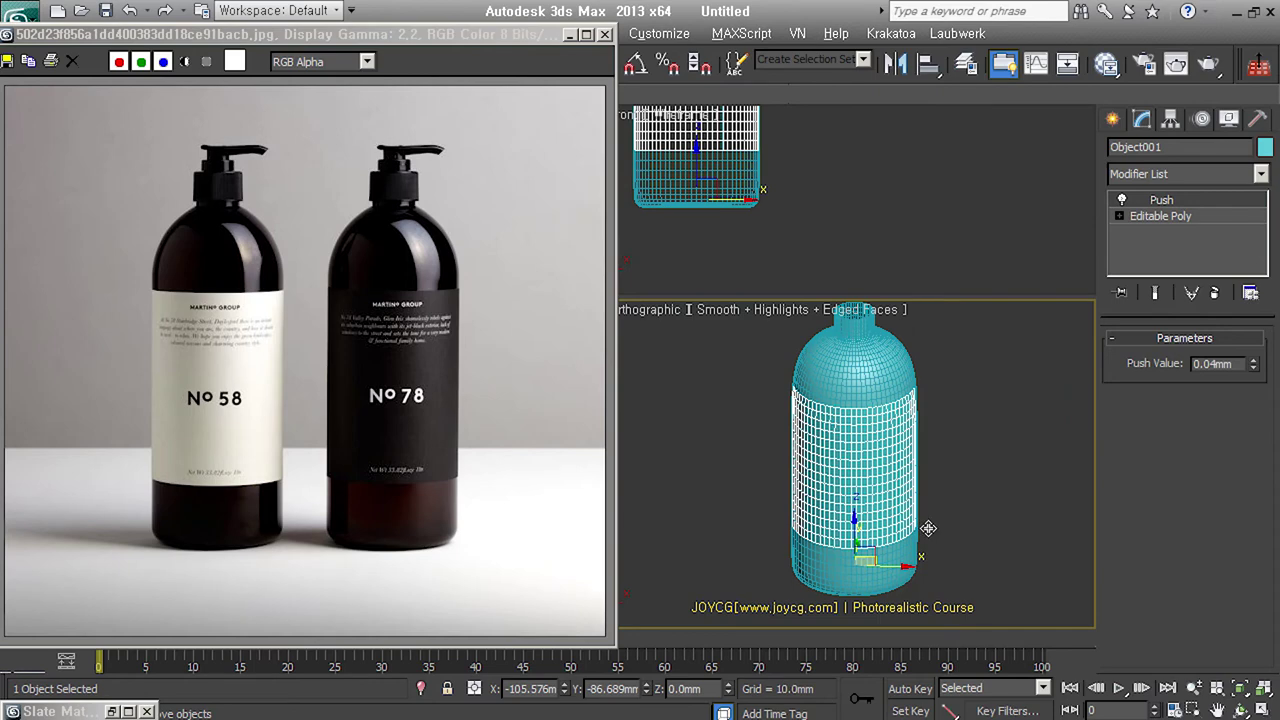
middle_click_drag(928, 528, 986, 512, "alt")
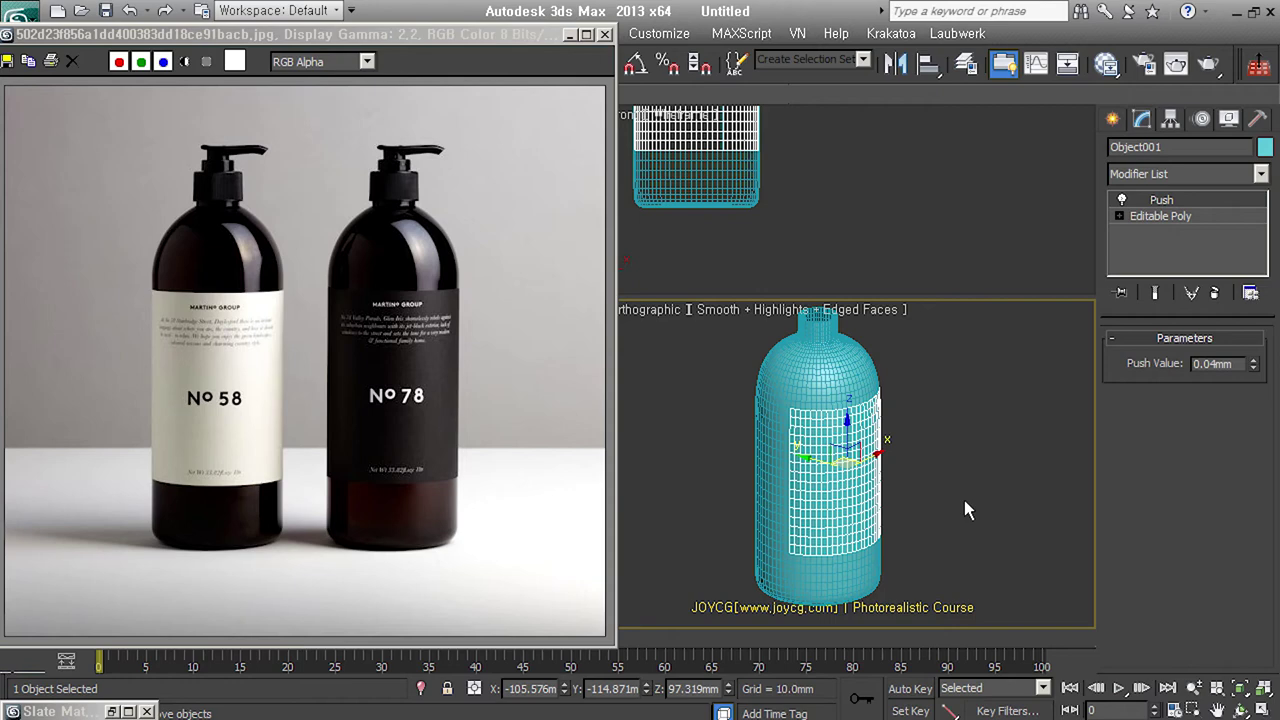
key("u")
mouse_move(975, 525)
middle_mouse_down("alt")
mouse_move(799, 530)
mouse_move(838, 520)
middle_mouse_up("alt")
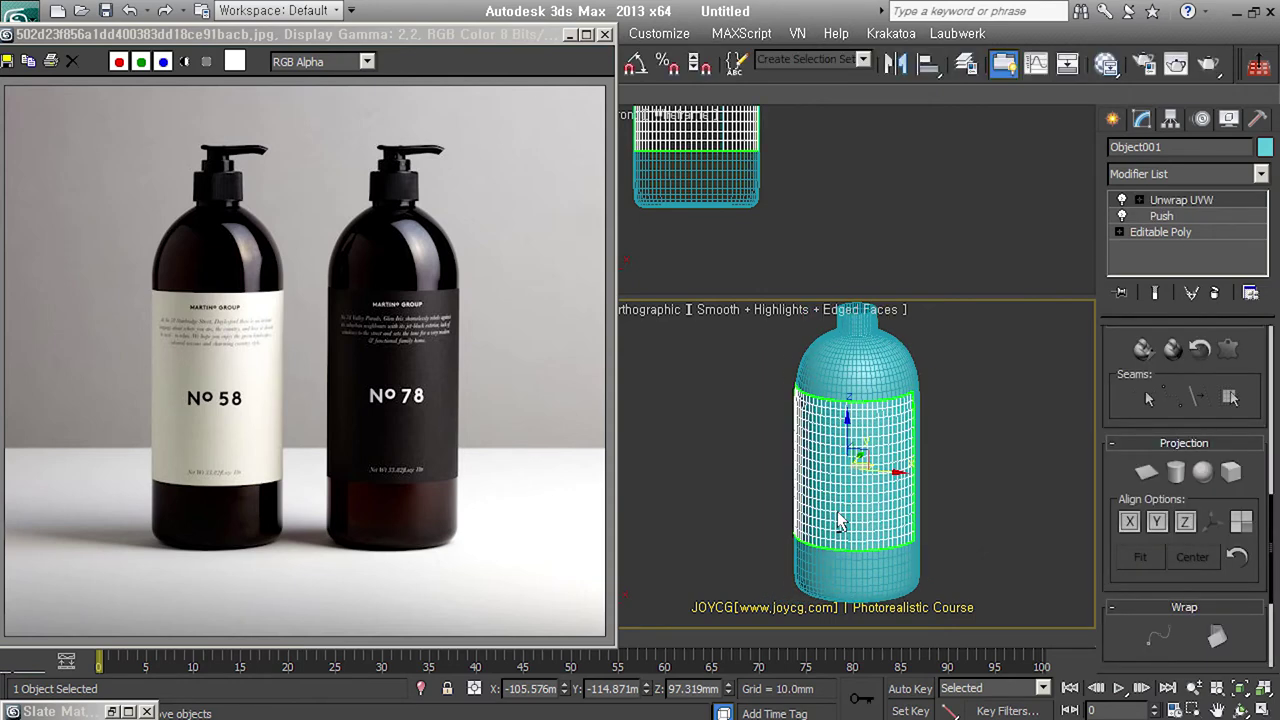
- Select the label's faces and run a Pelt Map stretch on them
middle_click_drag(791, 574, 1016, 556, "alt")
scroll(1190, 480, "down", 2)
key("3")
mouse_move(1008, 534)
middle_mouse_down("alt")
mouse_move(914, 543)
mouse_move(1063, 563)
middle_mouse_up("alt")
scroll(1136, 560, "down", 1)
scroll(1136, 560, "up", 3)
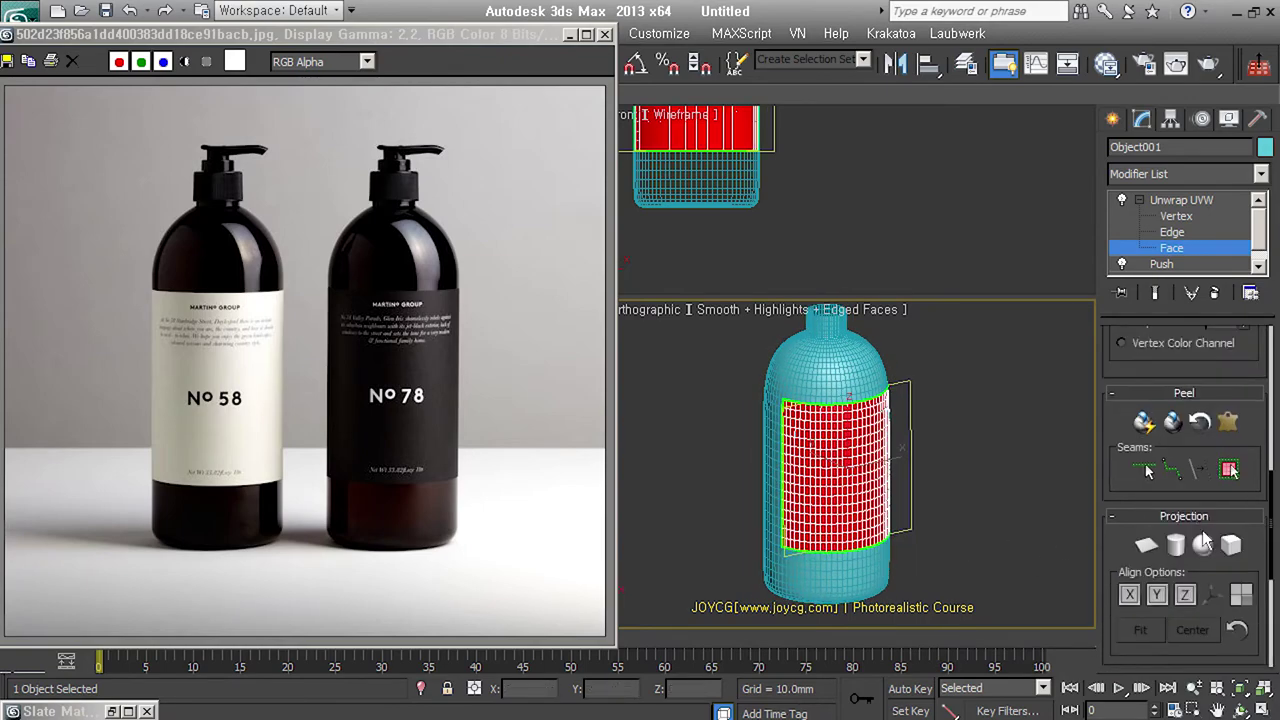
left_click(1228, 422)
left_click(620, 169)
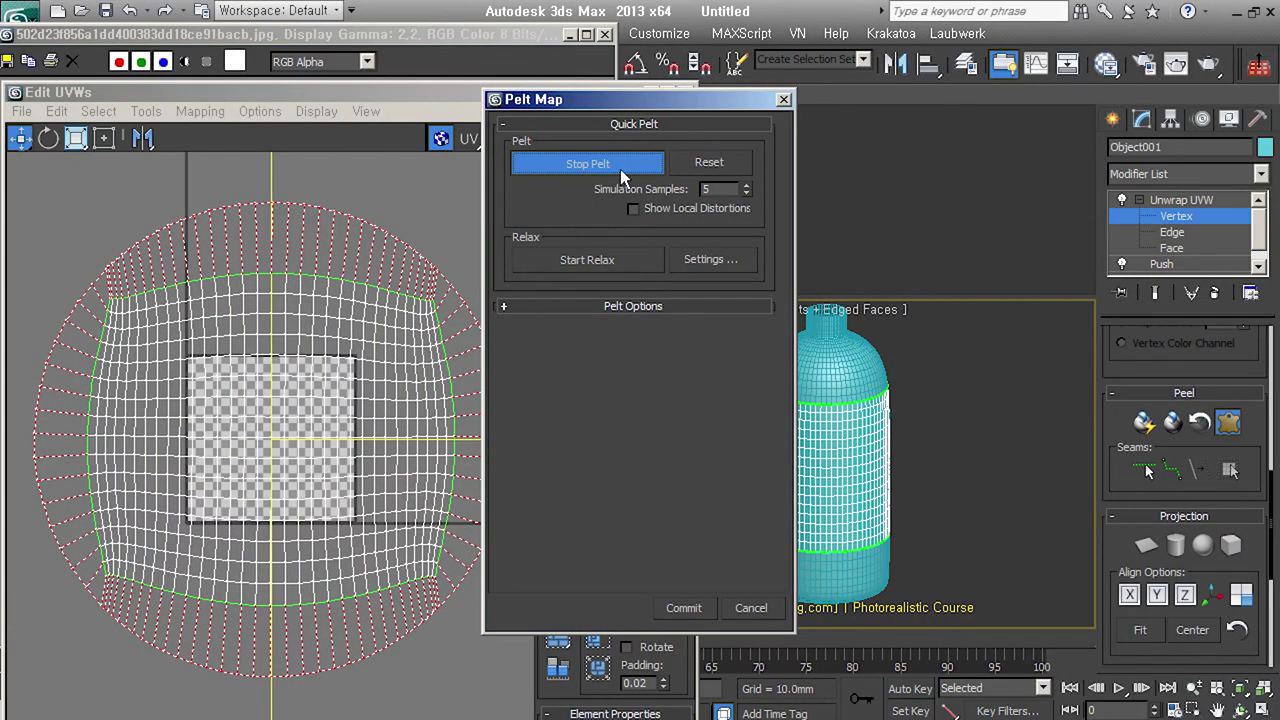
left_click(288, 365)
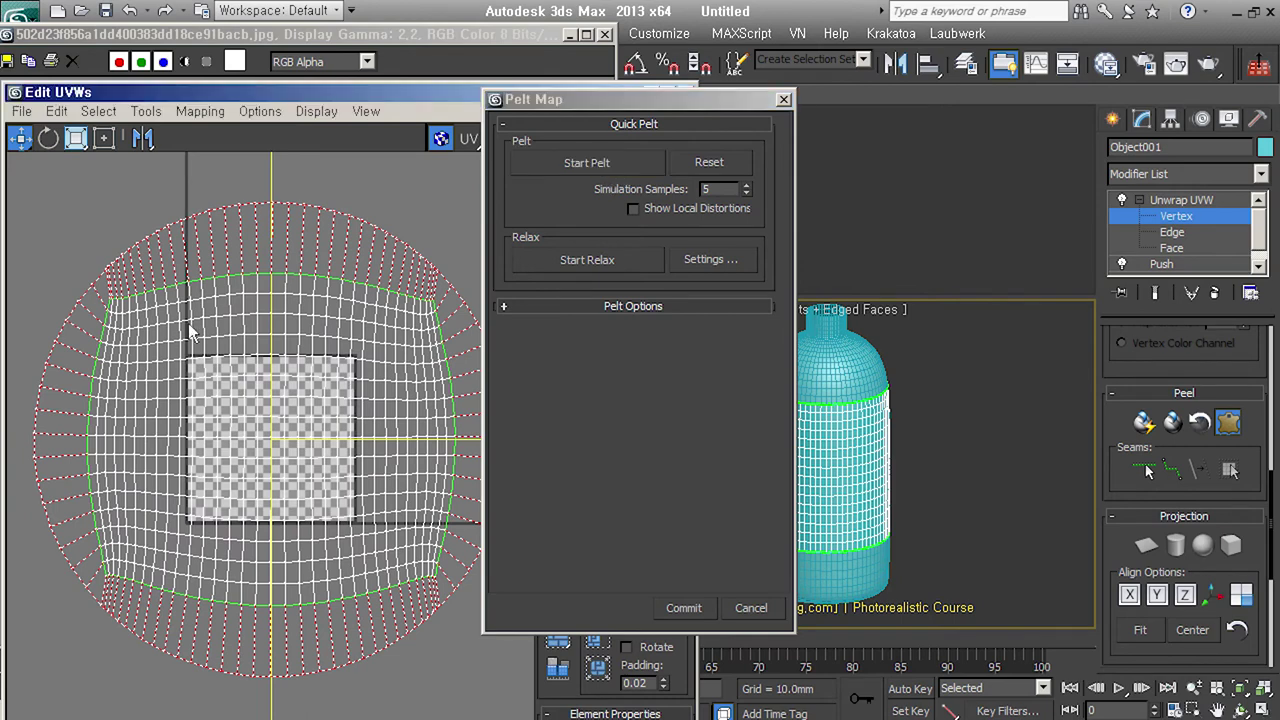
- Relax the pelted UVs By Face Angles, Iterations 200, Amount 1.0, then commit the pelt
left_click(724, 262)
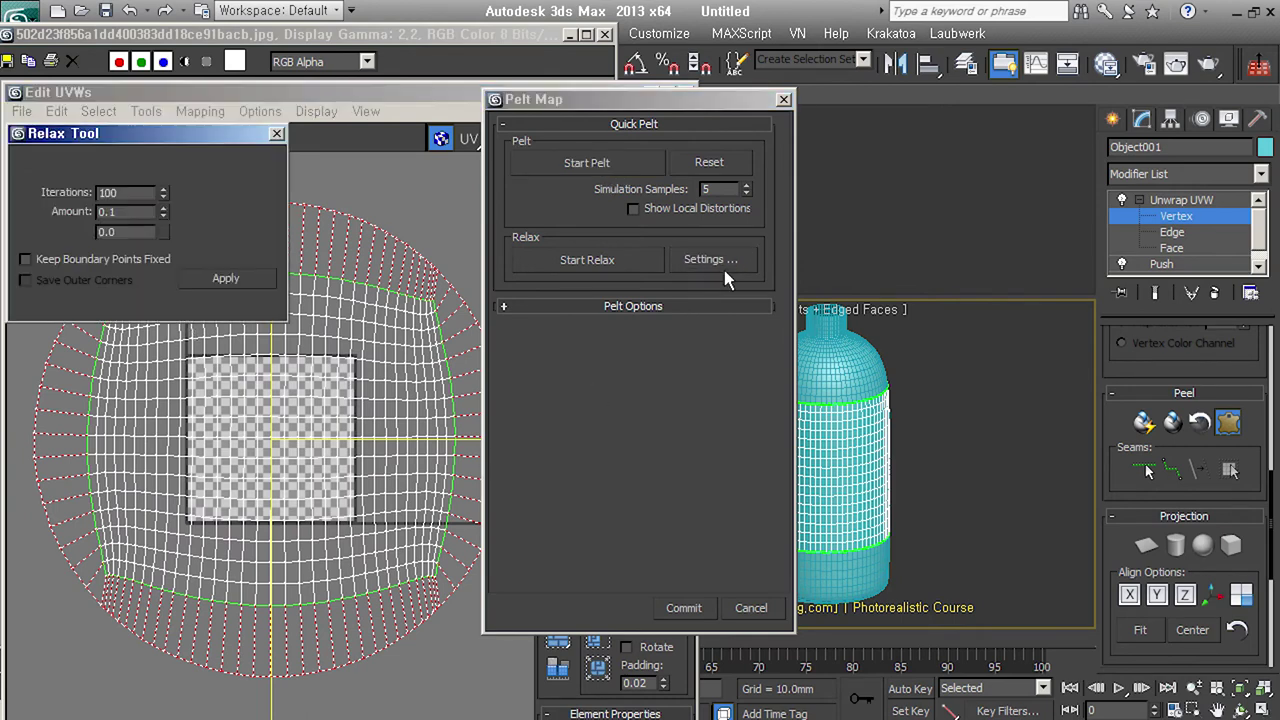
left_click(160, 166)
left_click(65, 179)
type("200")
double_click(141, 214)
type("1.0")
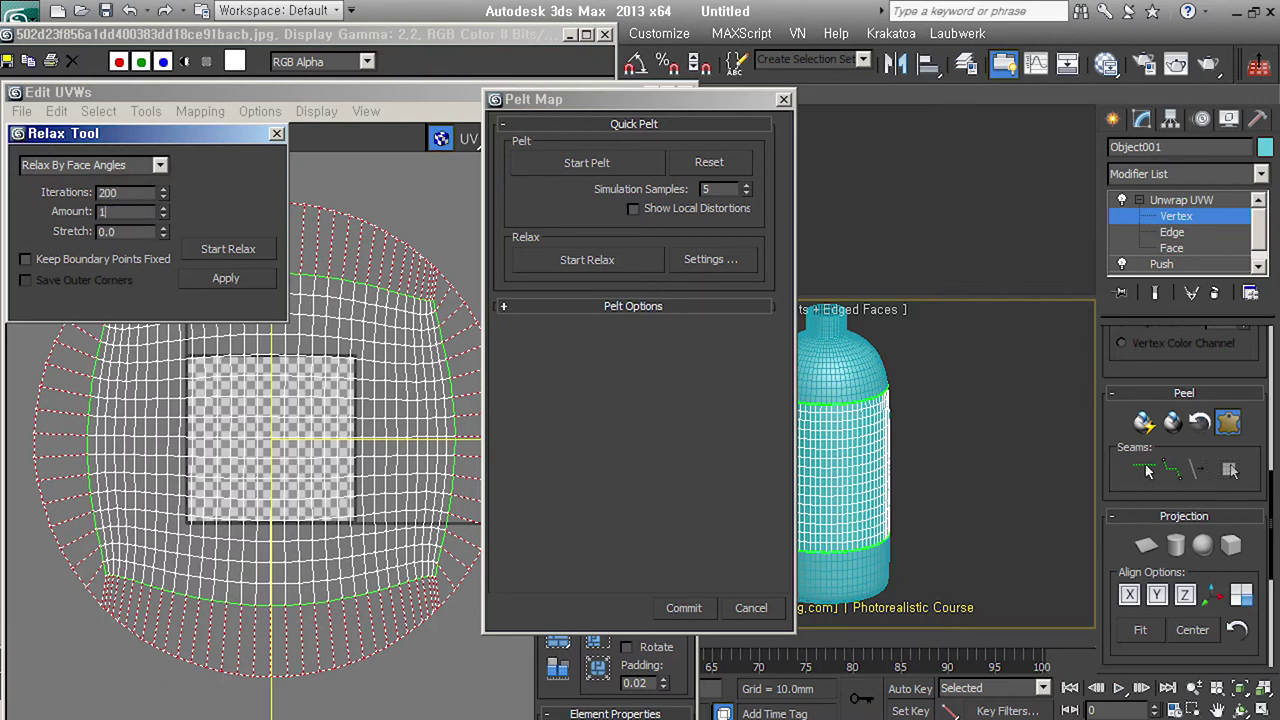
left_click(256, 254)
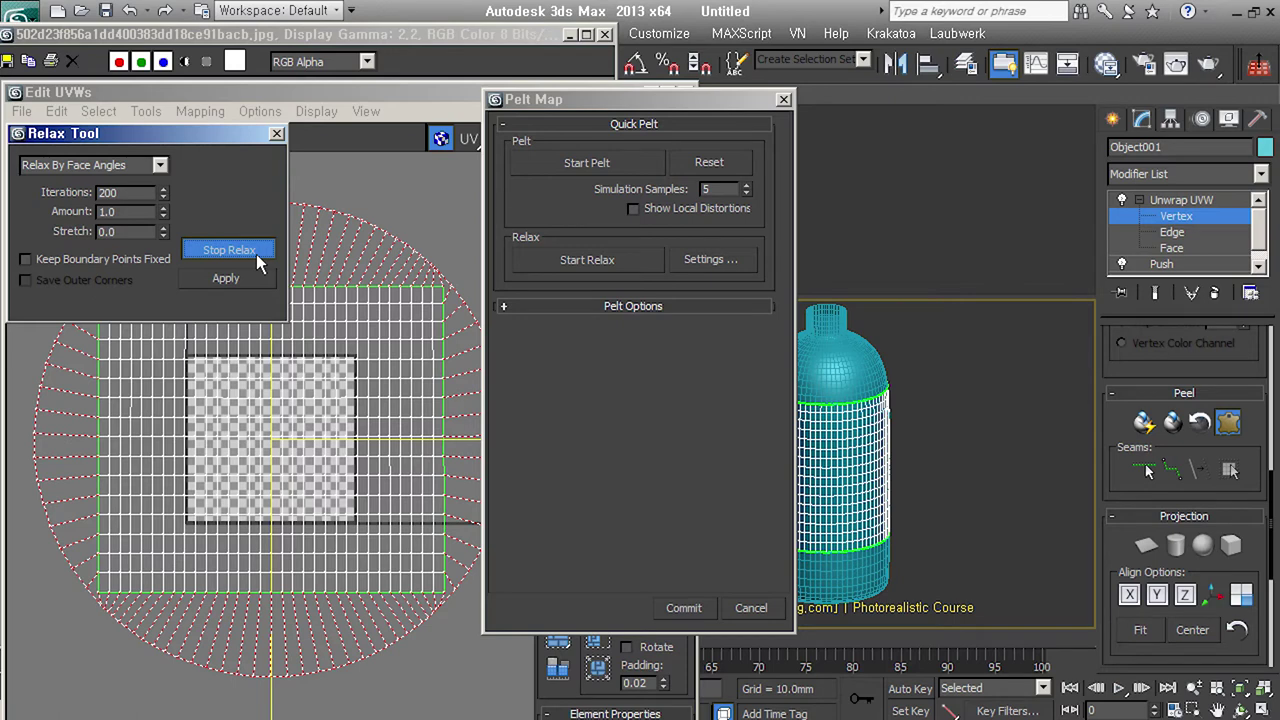
left_click(256, 254)
left_click(684, 608)
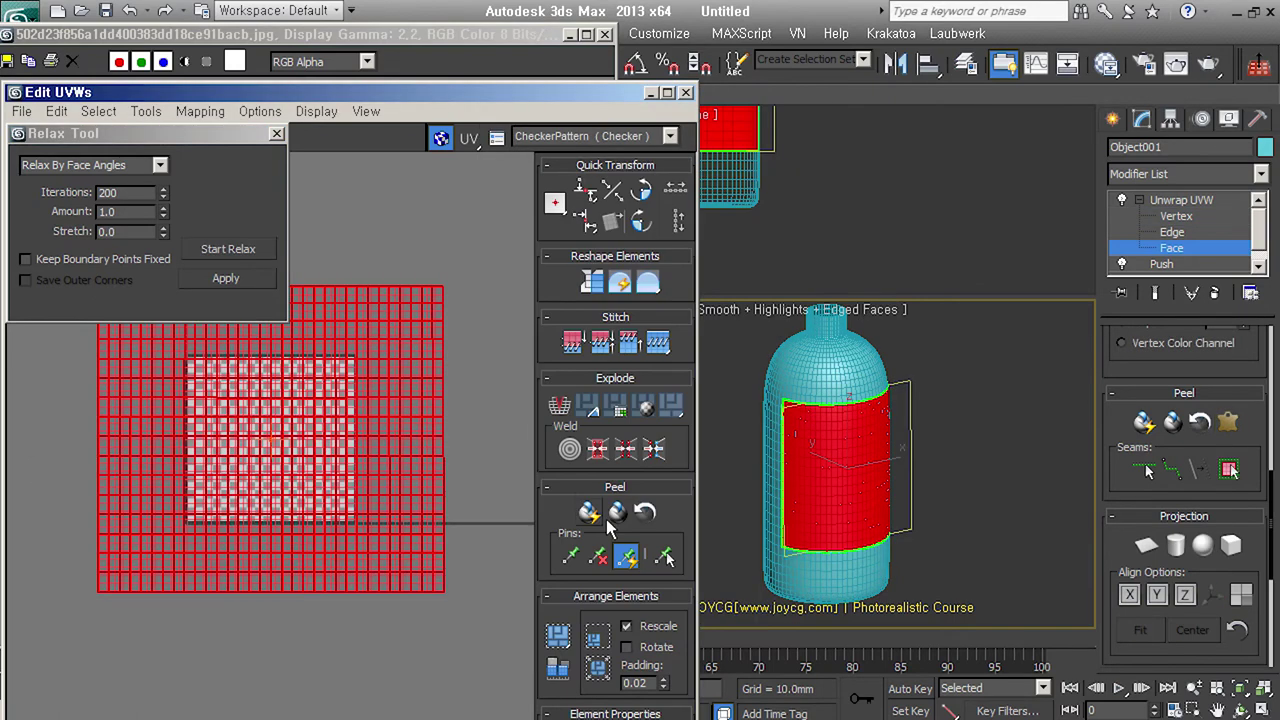
- Close the Relax tool and pack the label UVs into the texture square
left_click(277, 133)
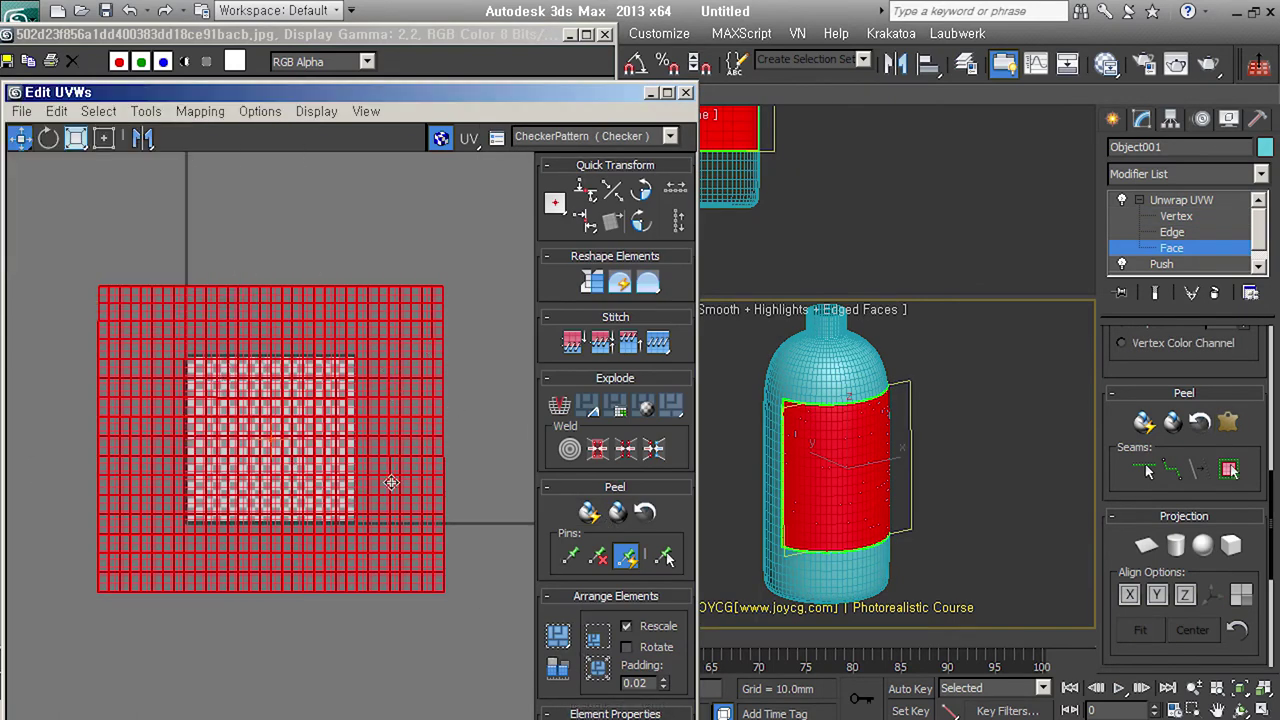
left_click(606, 674)
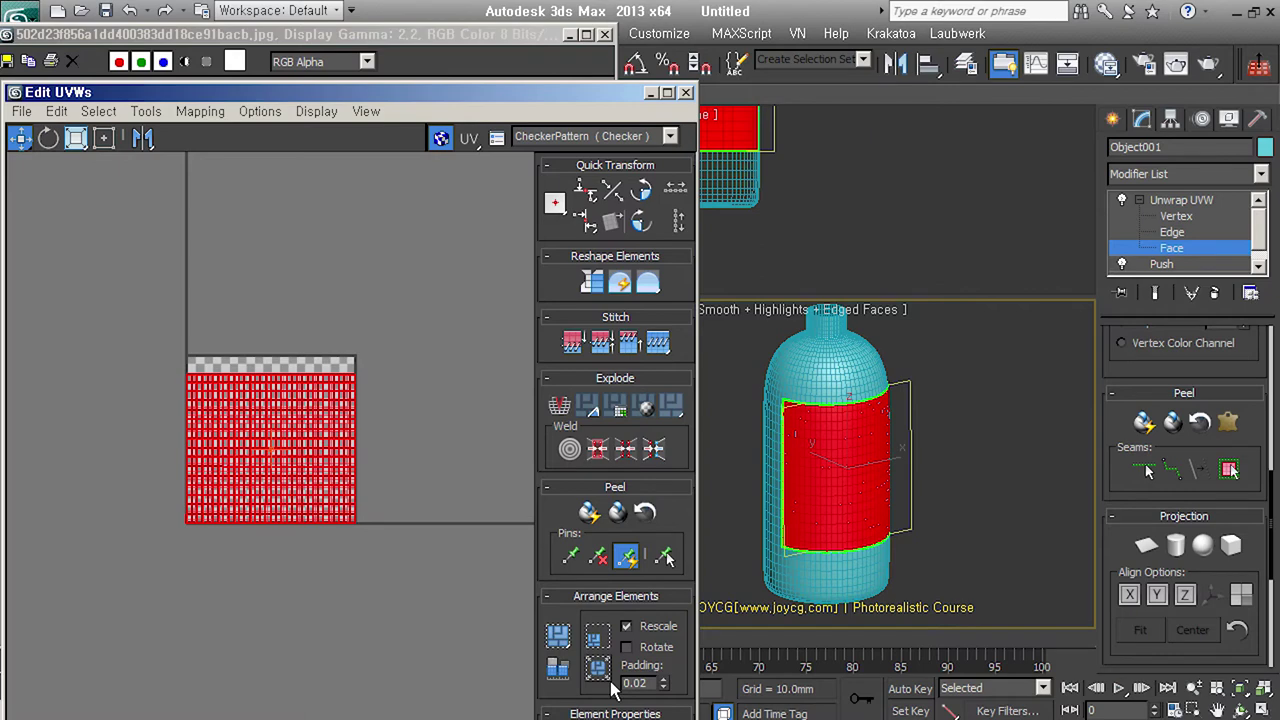
scroll(286, 491, "up", 1)
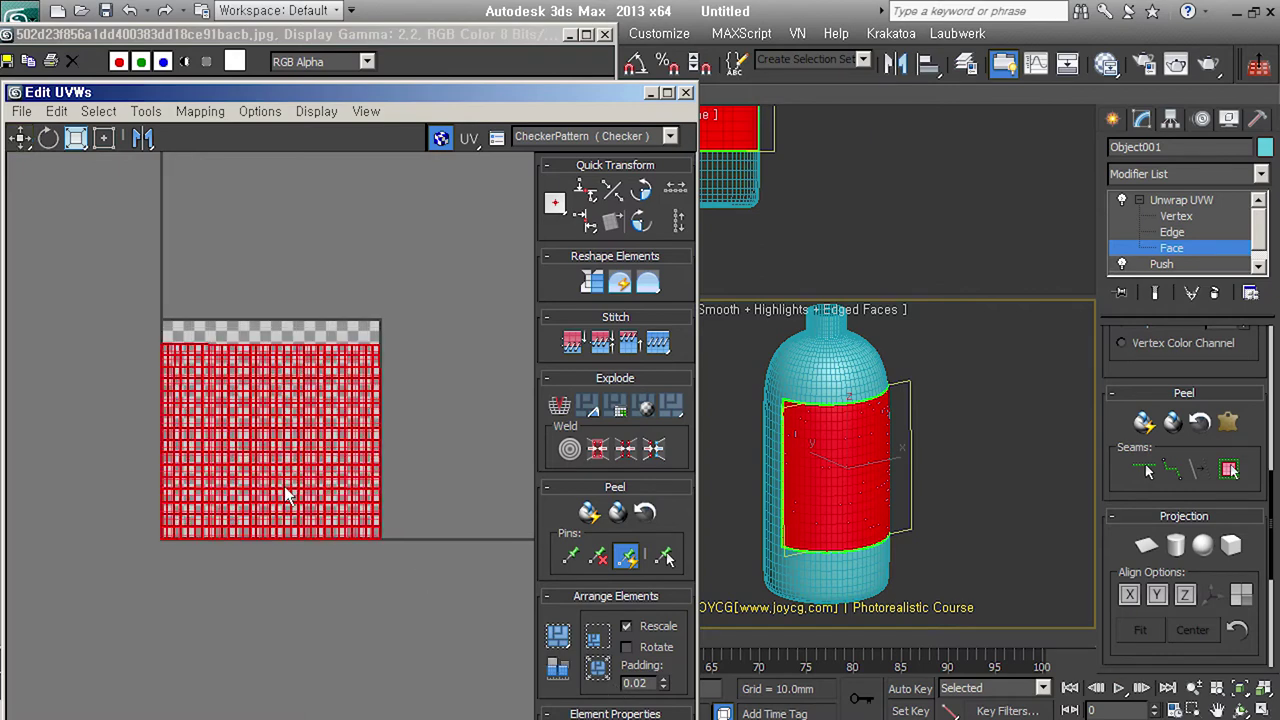
scroll(286, 491, "up", 1)
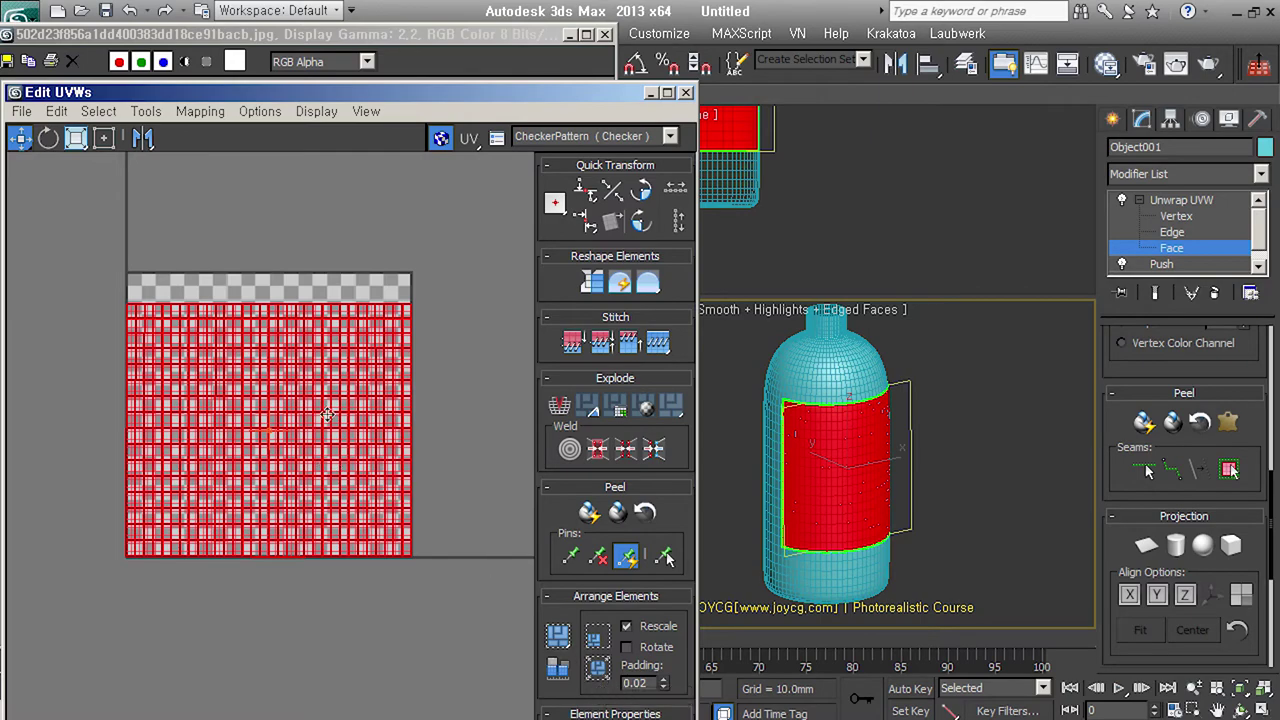
- Freeform-scale the UV block to exactly fill the 0–1 checker square, then exit Face level
left_click(104, 138)
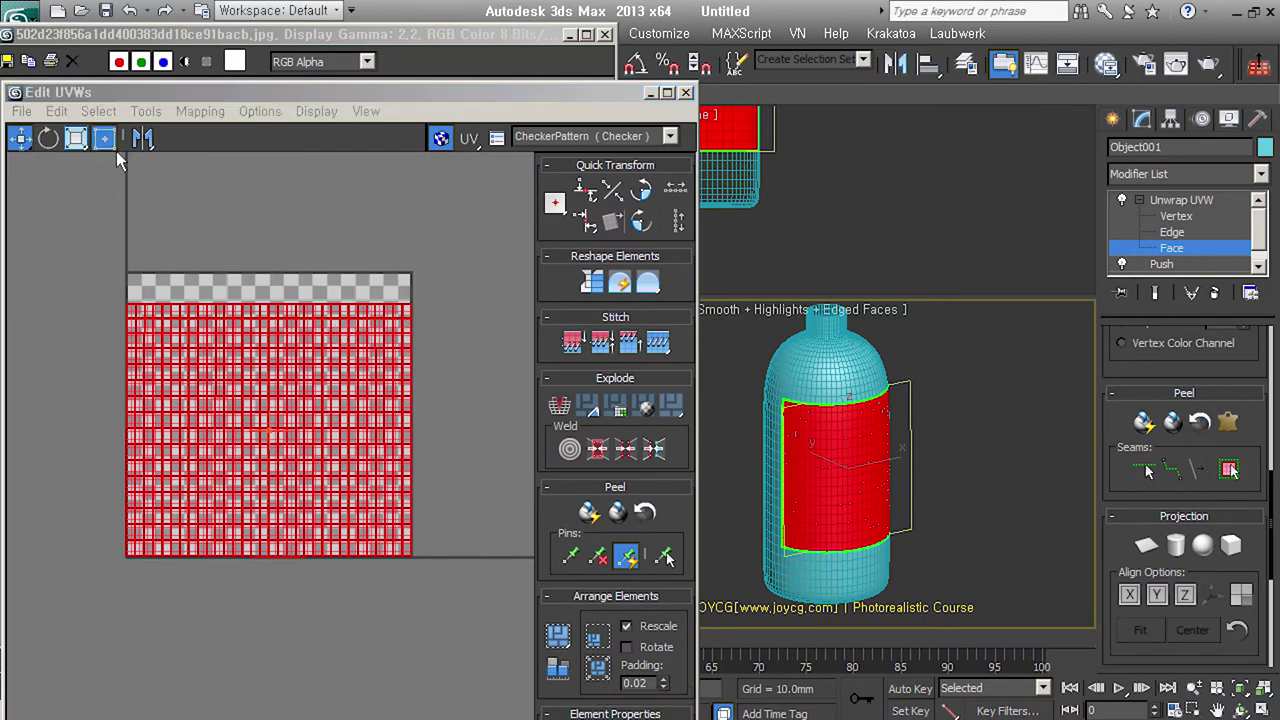
mouse_move(427, 317)
left_mouse_down()
mouse_move(402, 315)
mouse_move(416, 267)
mouse_move(441, 328)
left_mouse_up()
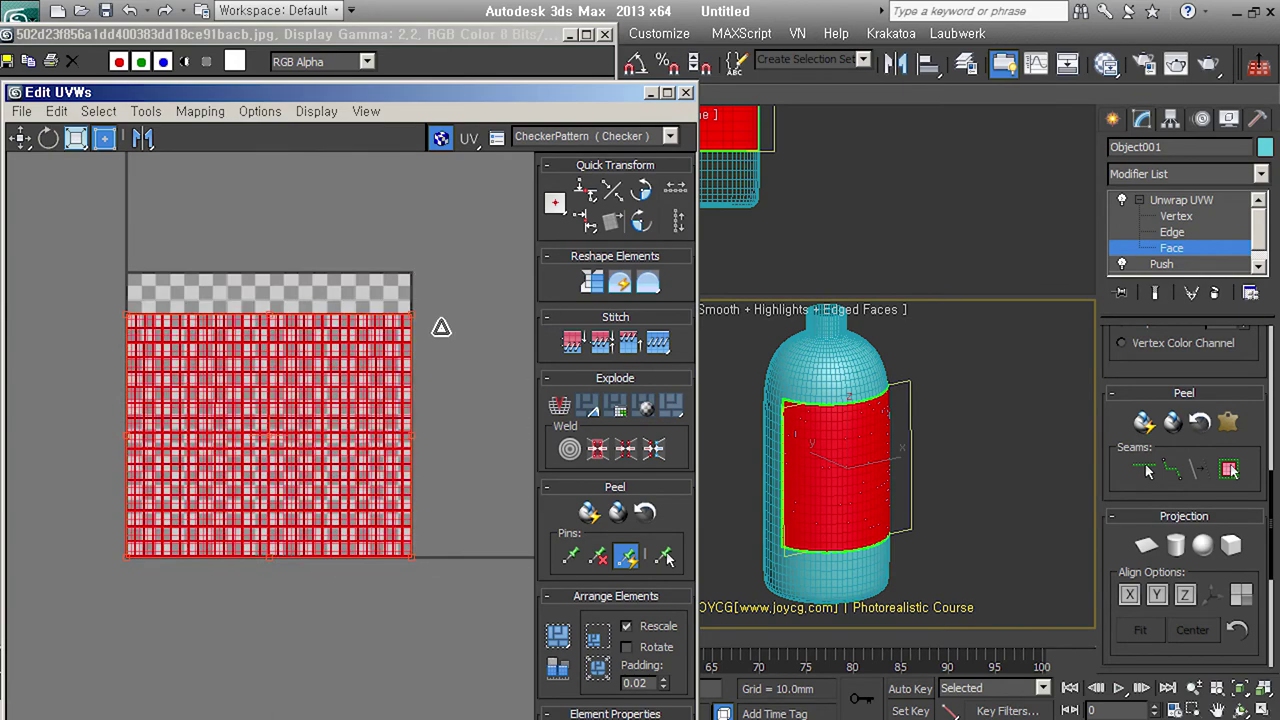
mouse_move(441, 328)
left_mouse_down()
mouse_move(444, 348)
mouse_move(426, 286)
left_mouse_up()
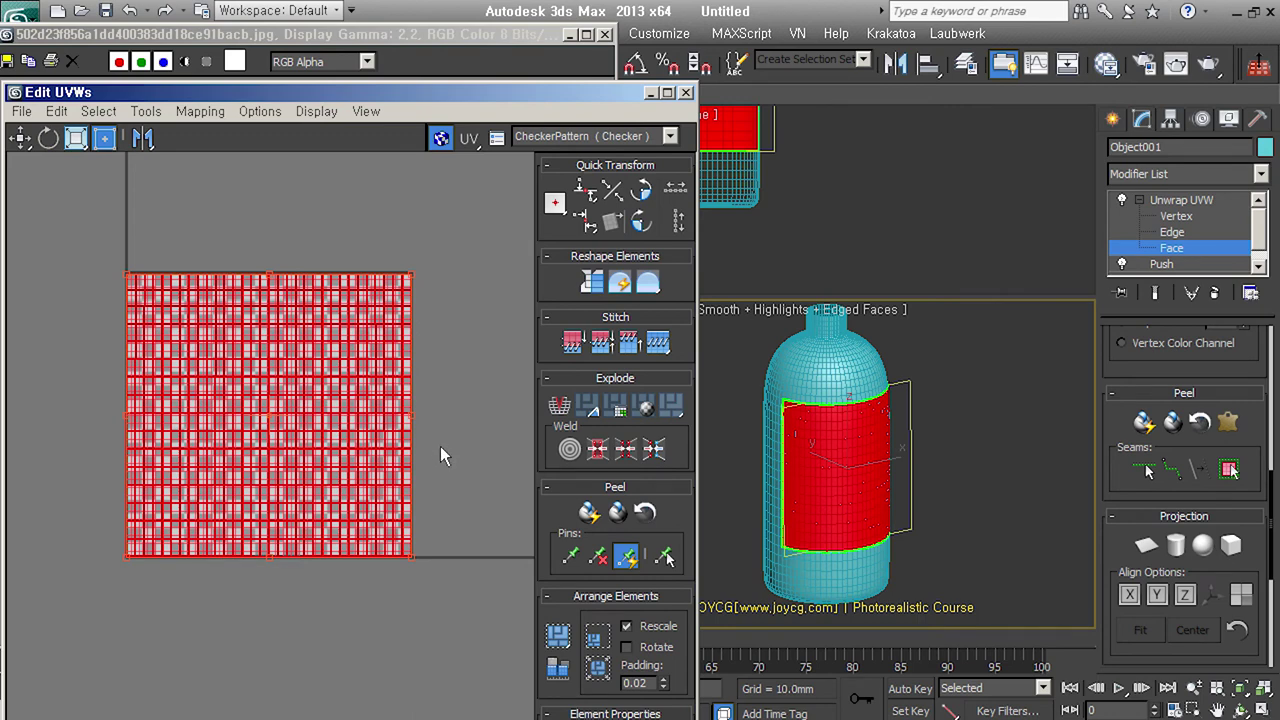
left_click(1157, 255)
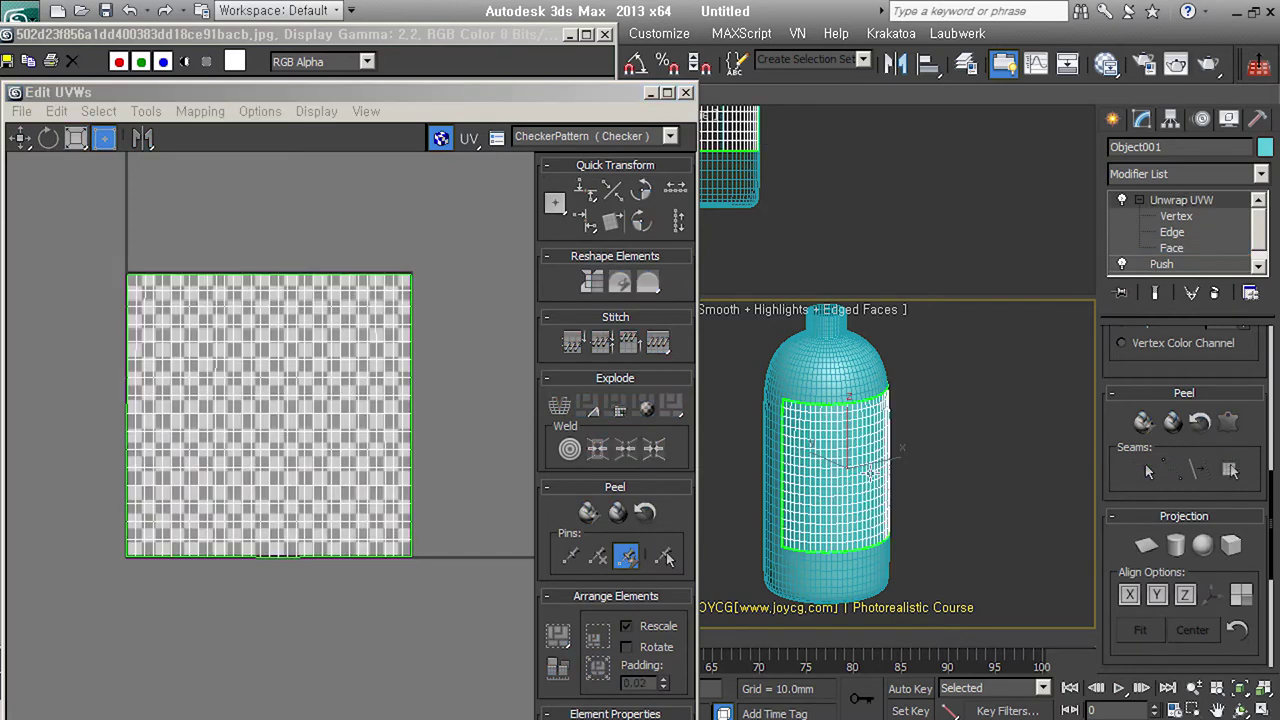
left_click(693, 101)
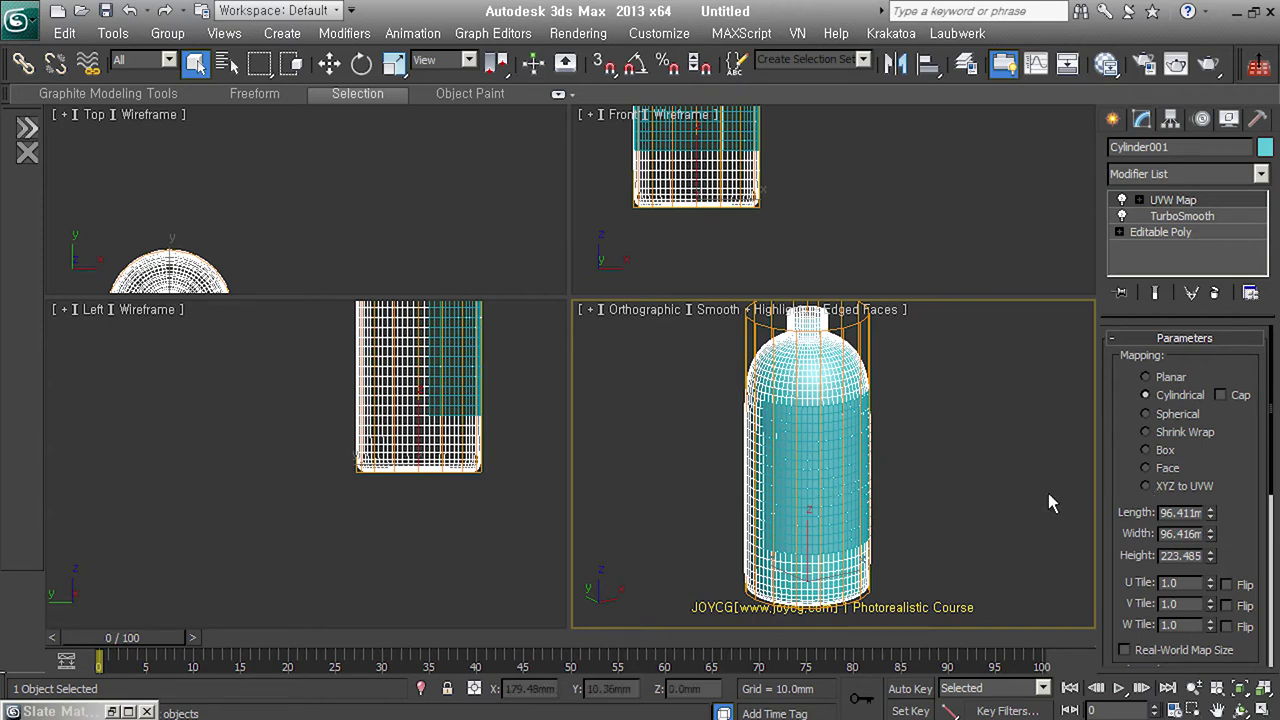
- Add a Material modifier to the bottle and to the label, for material IDs 1 and 2
left_click(1194, 172)
key("m")
key("a")
key("t")
key("Return")
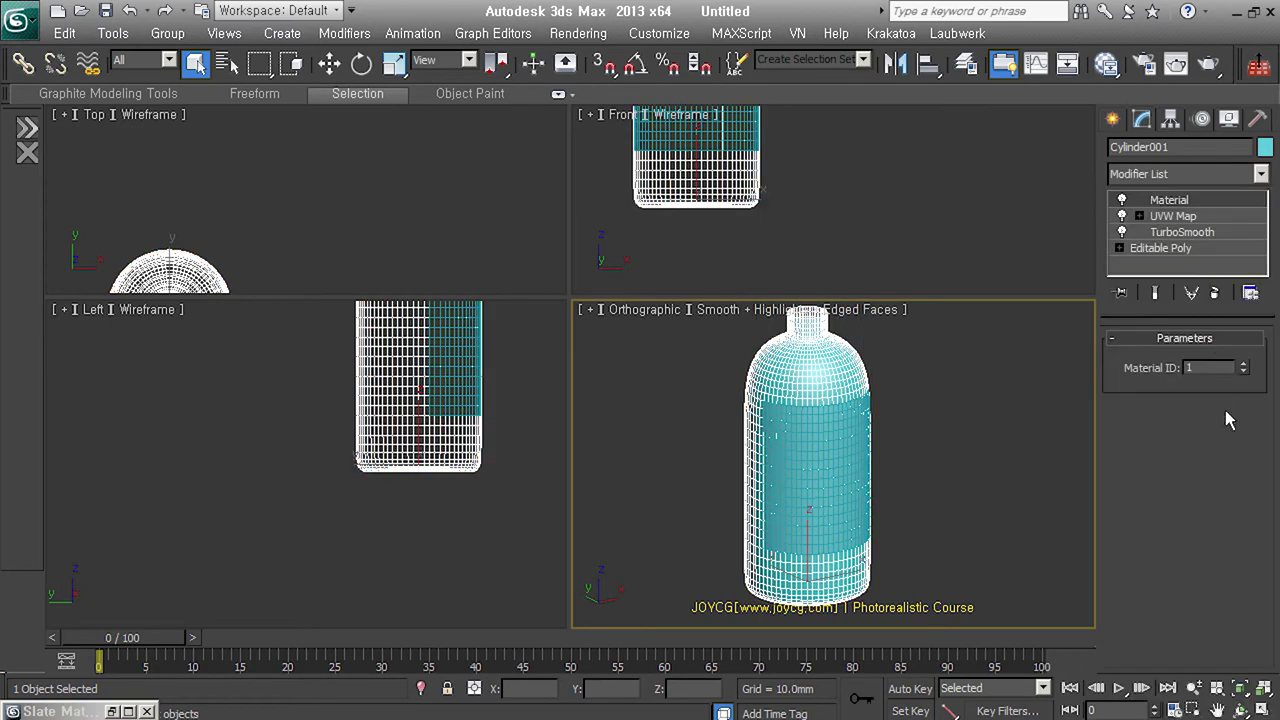
left_click(878, 473)
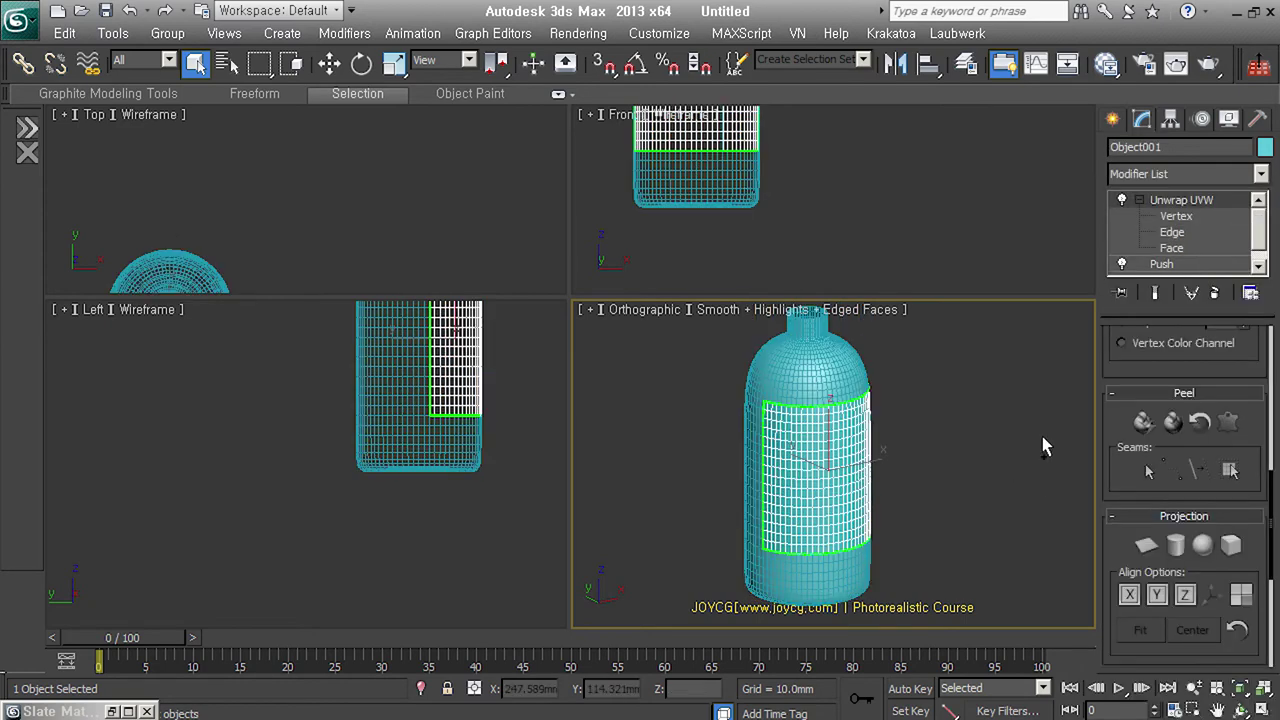
left_click(1160, 174)
key("m")
key("a")
key("t")
key("Return")
- Set the label object's colour to grey
left_click(994, 456)
mouse_move(941, 364)
left_mouse_down()
mouse_move(750, 520)
mouse_move(708, 575)
left_mouse_up()
left_click(909, 488)
left_click(858, 488)
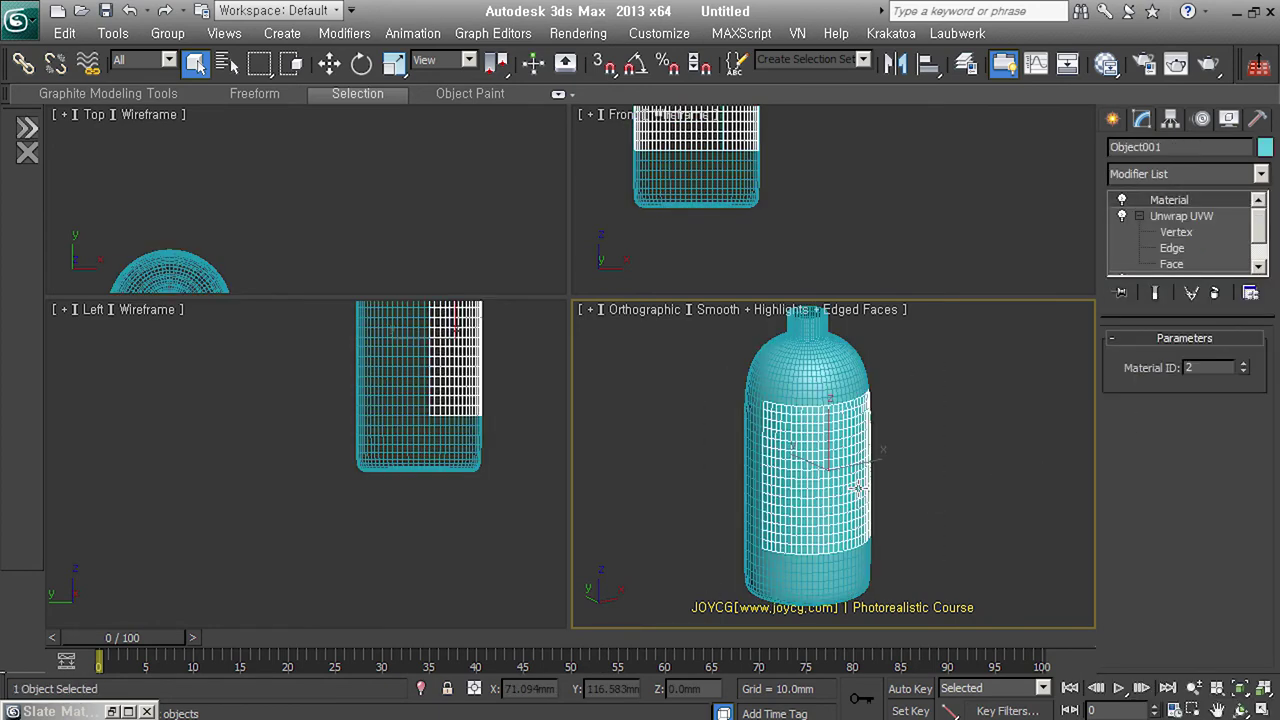
left_click(1265, 147)
left_click(674, 334)
left_click(738, 474)
left_click(961, 444)
- Group the bottle and label together under a new group name
left_click_drag(733, 481, 872, 474)
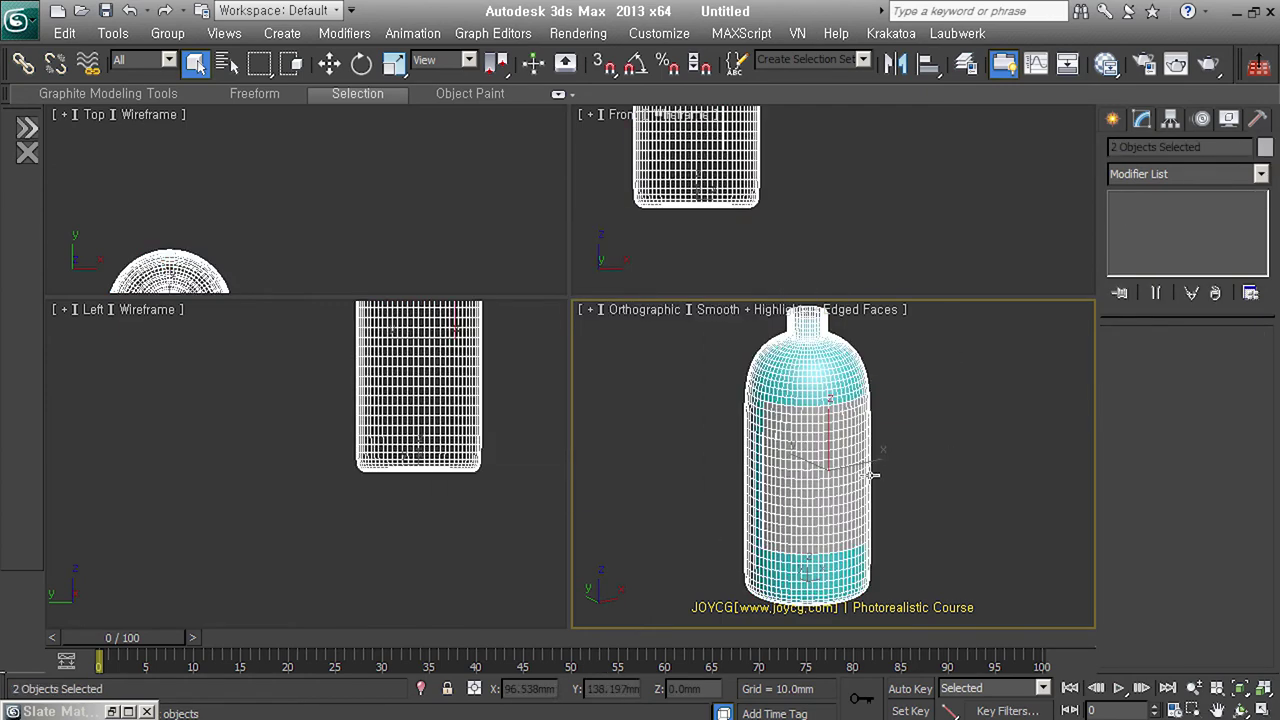
key("ctrl+g")
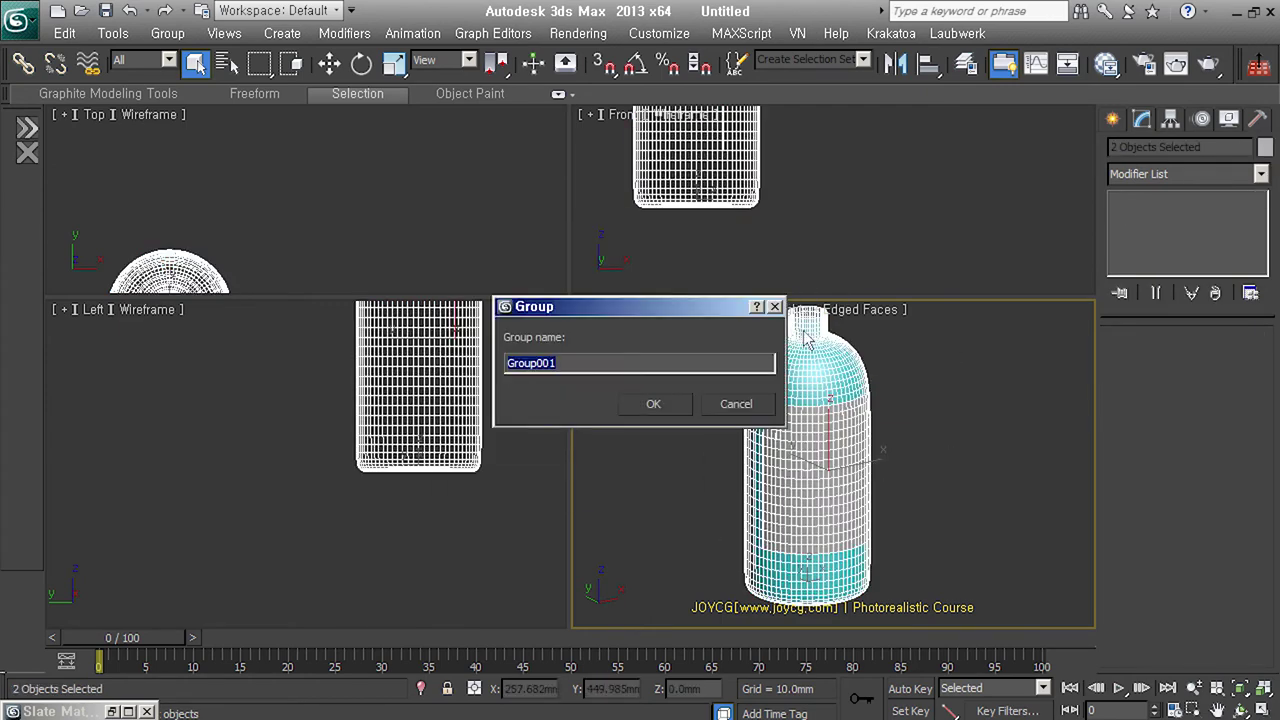
type("ba")
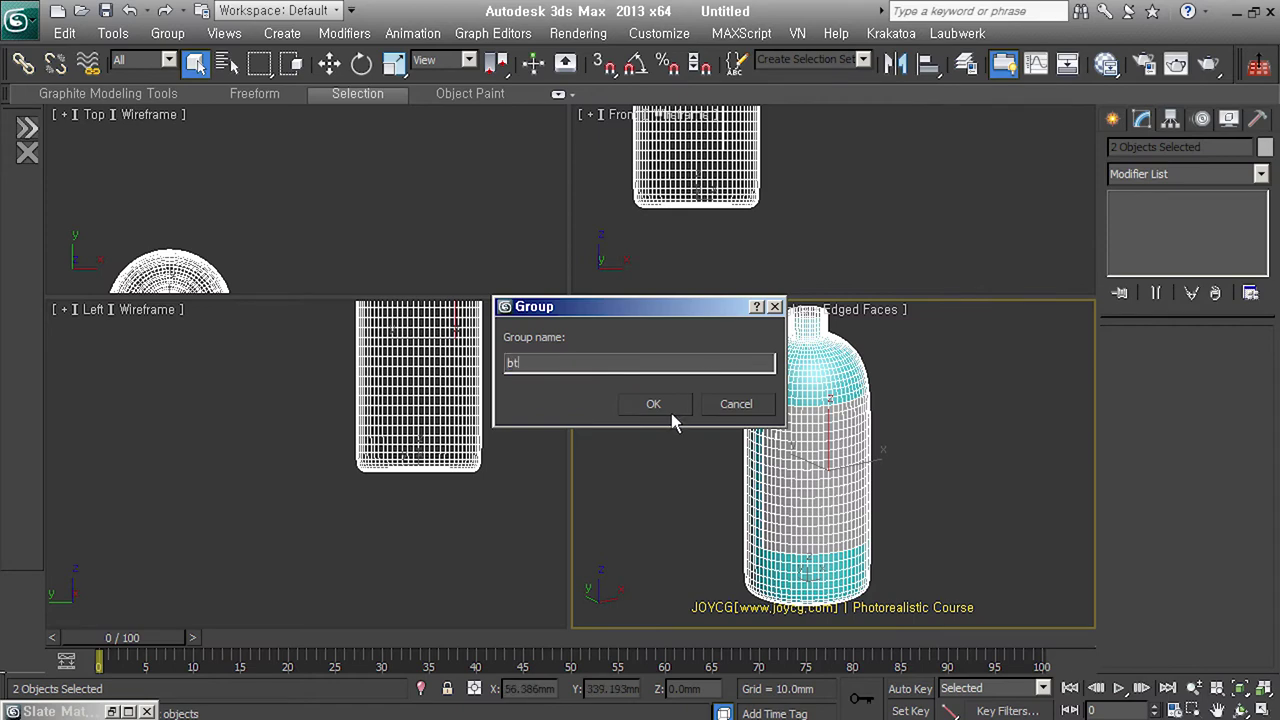
key("Return")
left_click(957, 468)
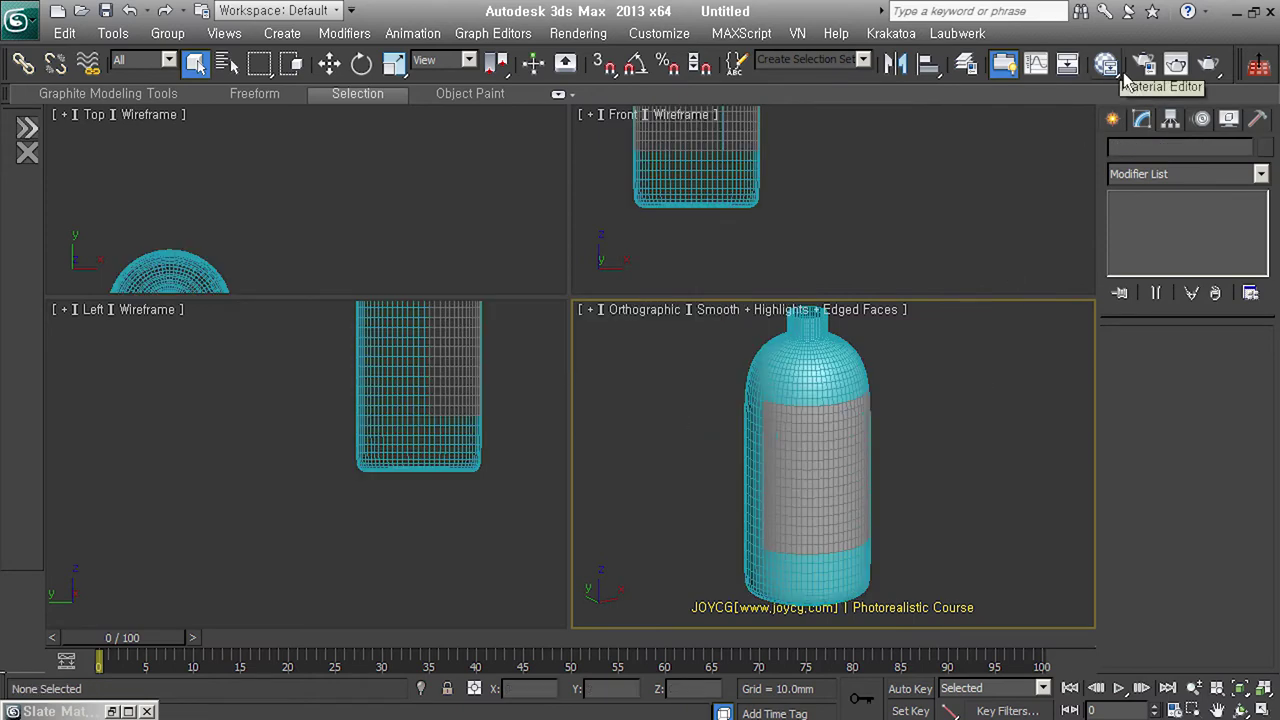
- Open the Slate Material Editor and pan the node view to free space
left_click(1117, 72)
scroll(629, 217, "down", 2)
middle_click_drag(600, 230, 353, 357)
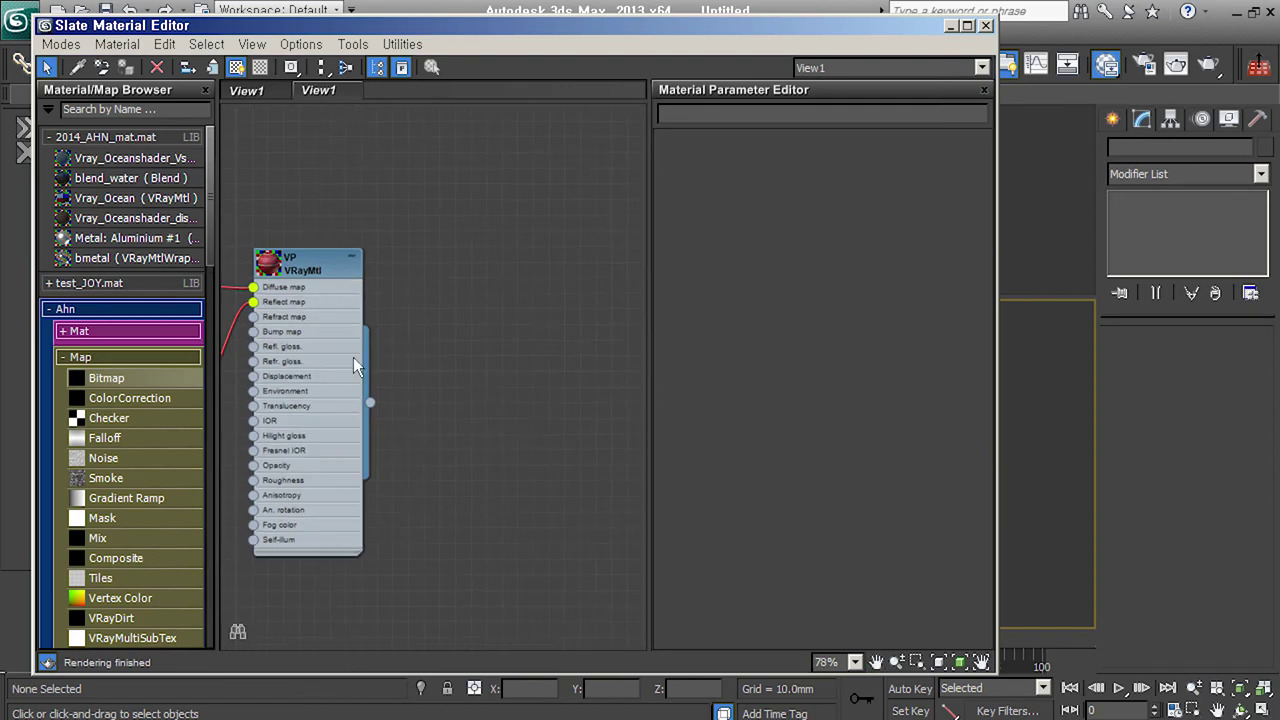
- Place a Multi/Sub-Object material node and reduce its sub-materials from 4 to 2
left_click(85, 357)
left_click(80, 331)
left_click_drag(125, 391, 555, 343)
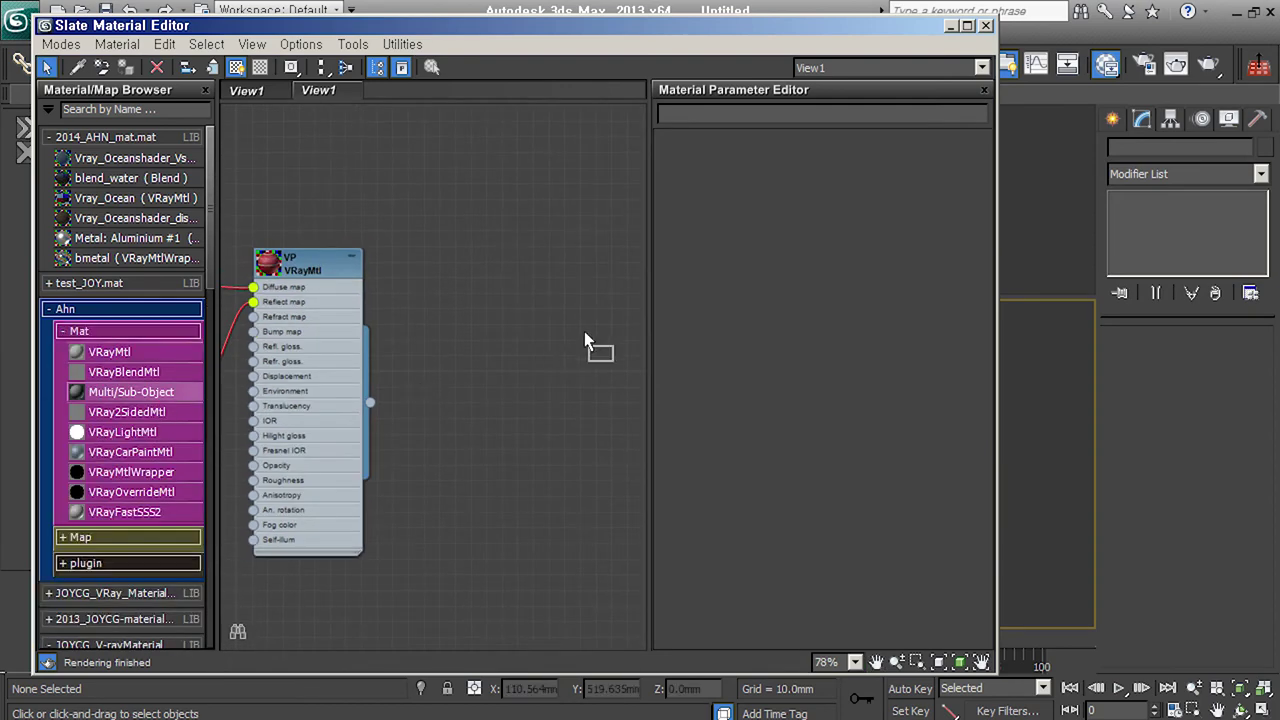
left_click_drag(607, 302, 610, 309)
mouse_move(610, 309)
middle_mouse_down()
mouse_move(444, 363)
mouse_move(509, 317)
middle_mouse_up()
scroll(429, 404, "up", 1)
left_click_drag(509, 314, 502, 319)
double_click(502, 319)
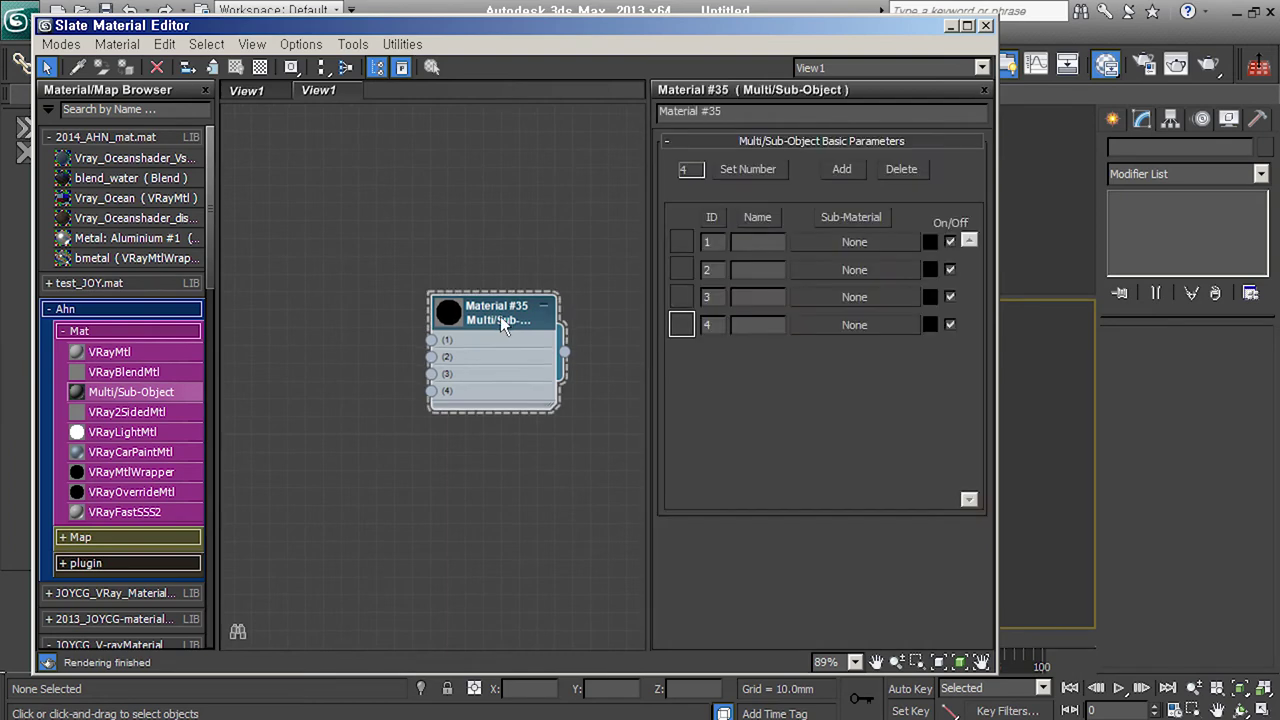
left_click(926, 172)
left_click(926, 172)
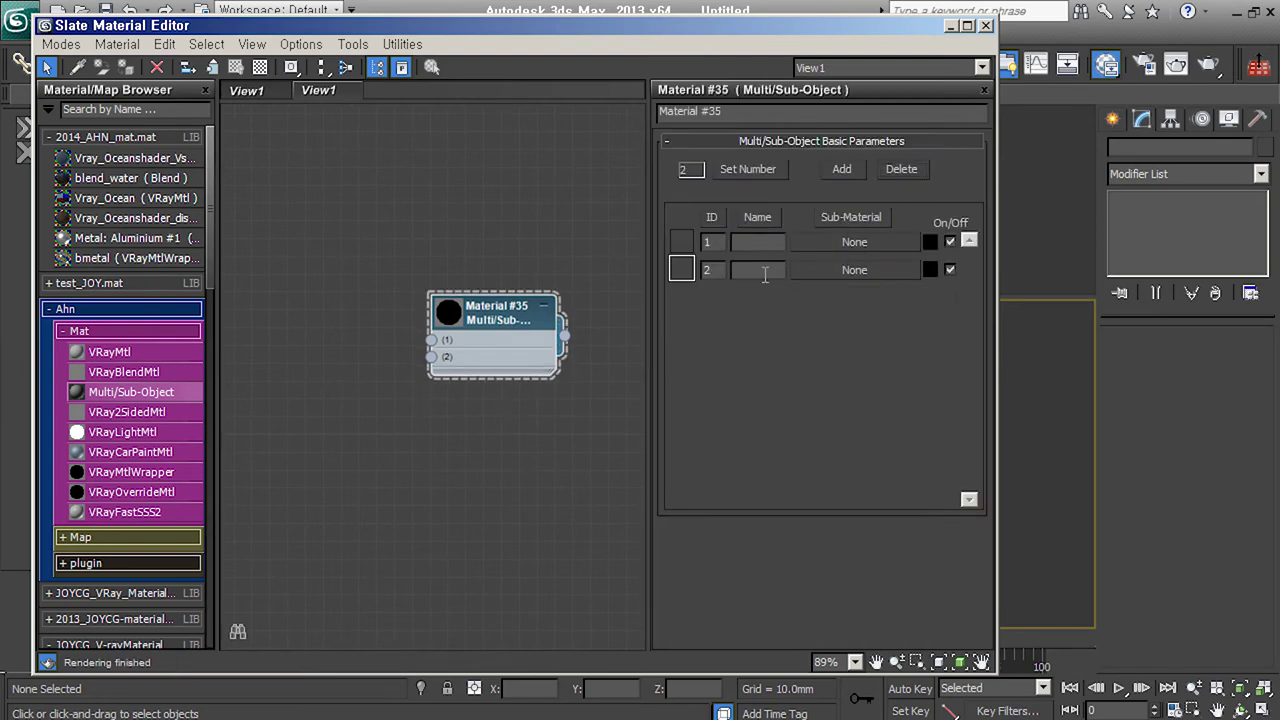
- Wire glass1.6 into sub-material slot 1 and VP_reflect into slot 2
left_click(88, 312)
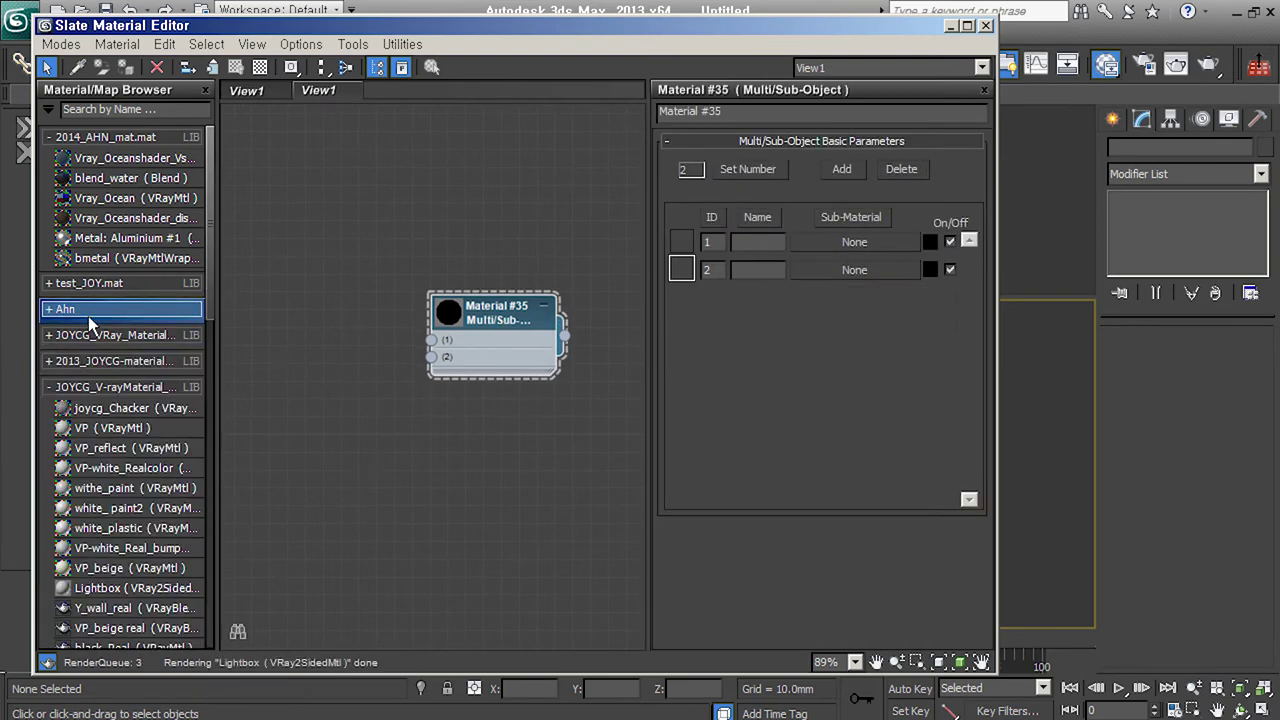
scroll(88, 316, "down", 3)
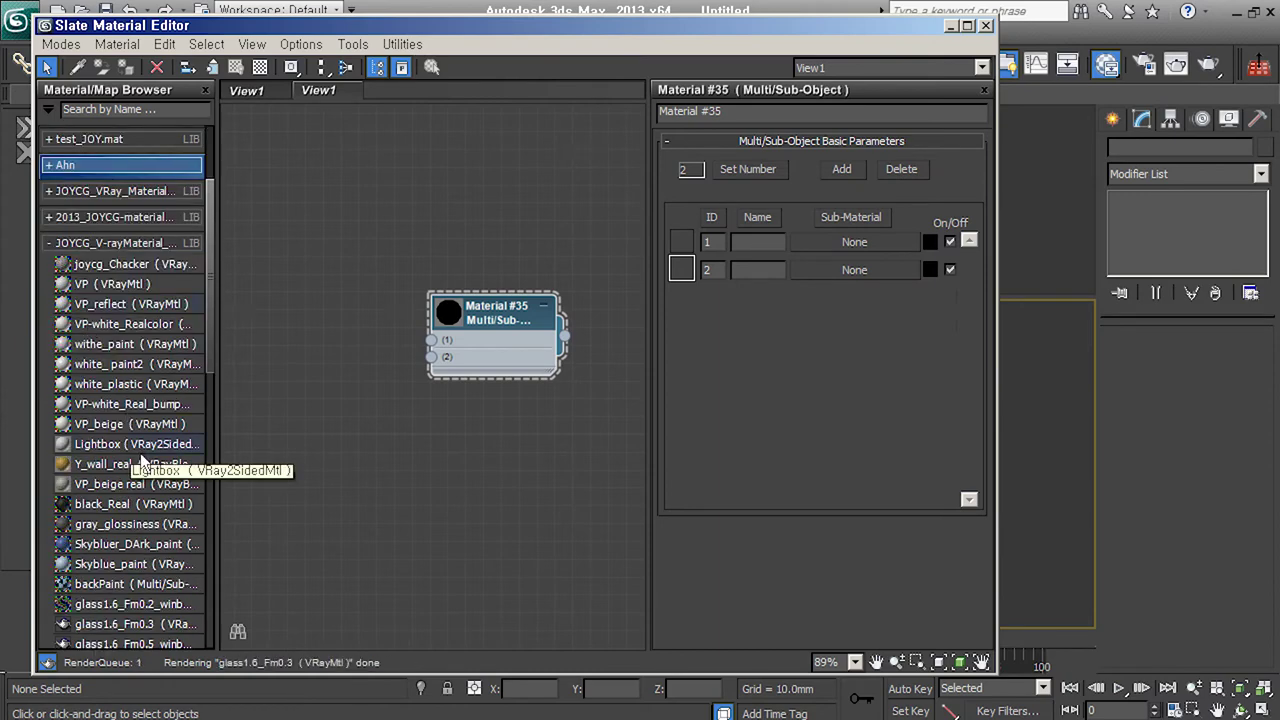
scroll(122, 556, "down", 2)
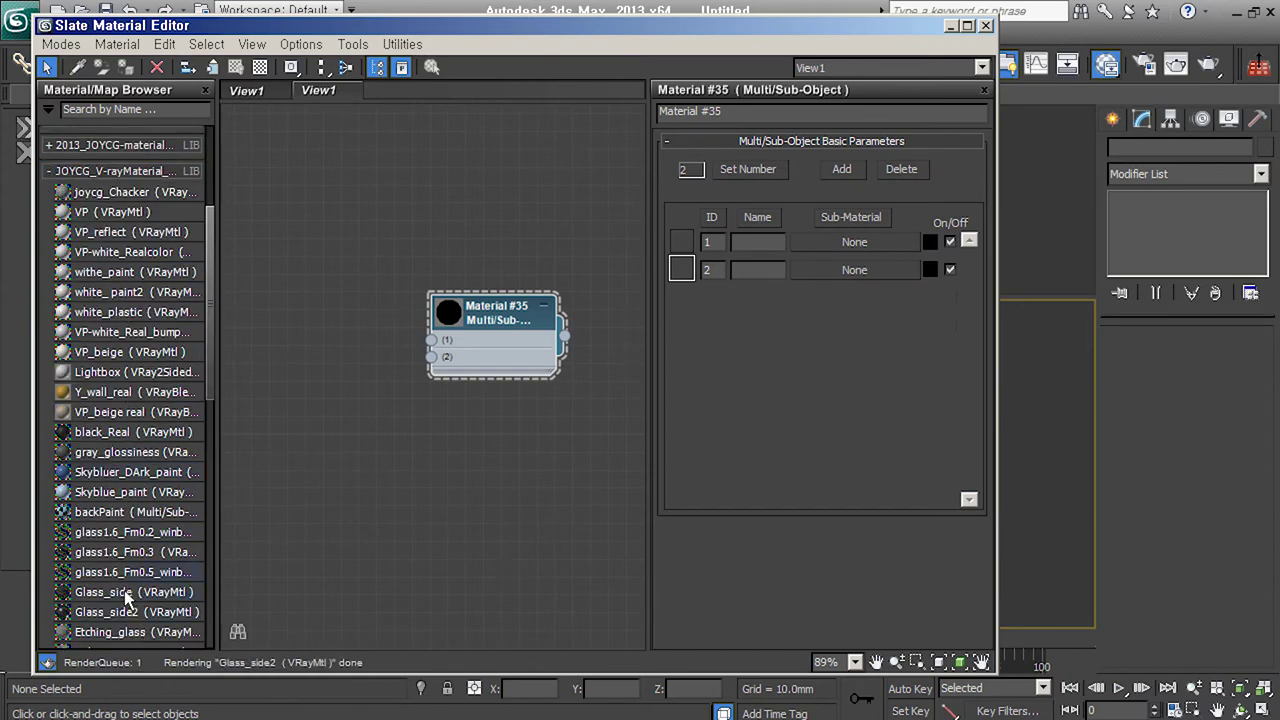
left_click_drag(120, 532, 340, 271)
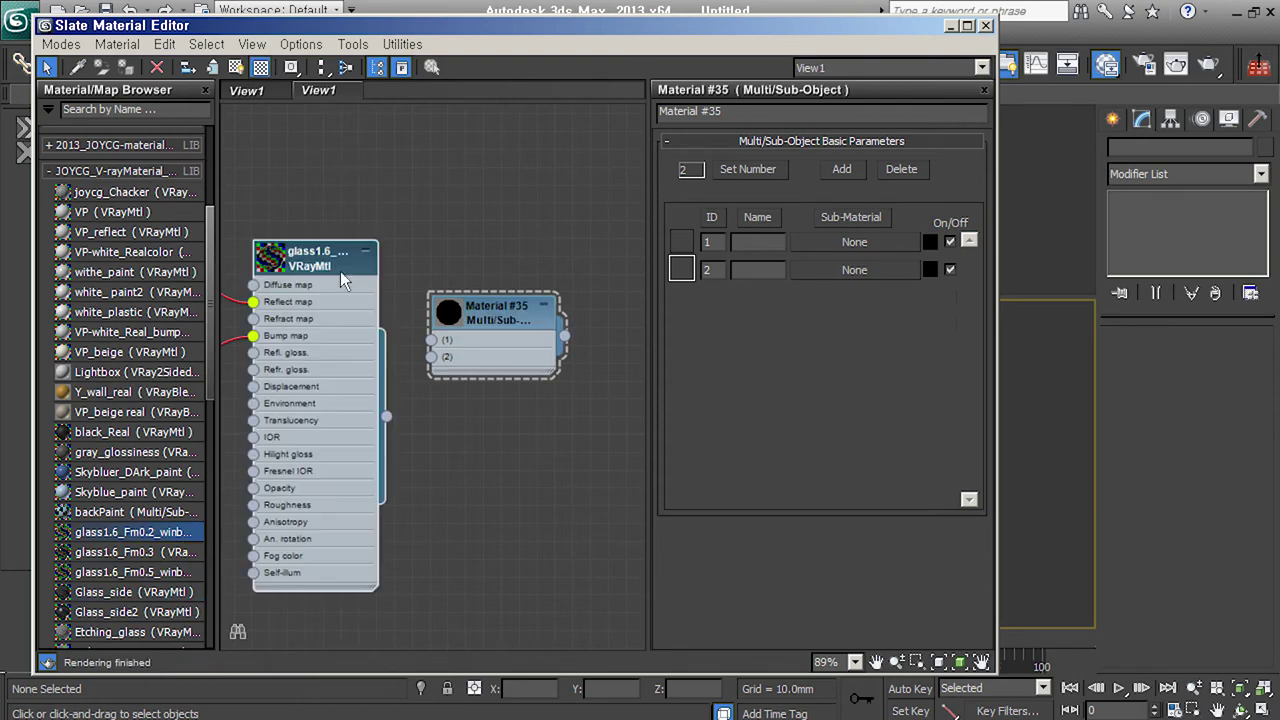
left_click_drag(388, 417, 431, 340)
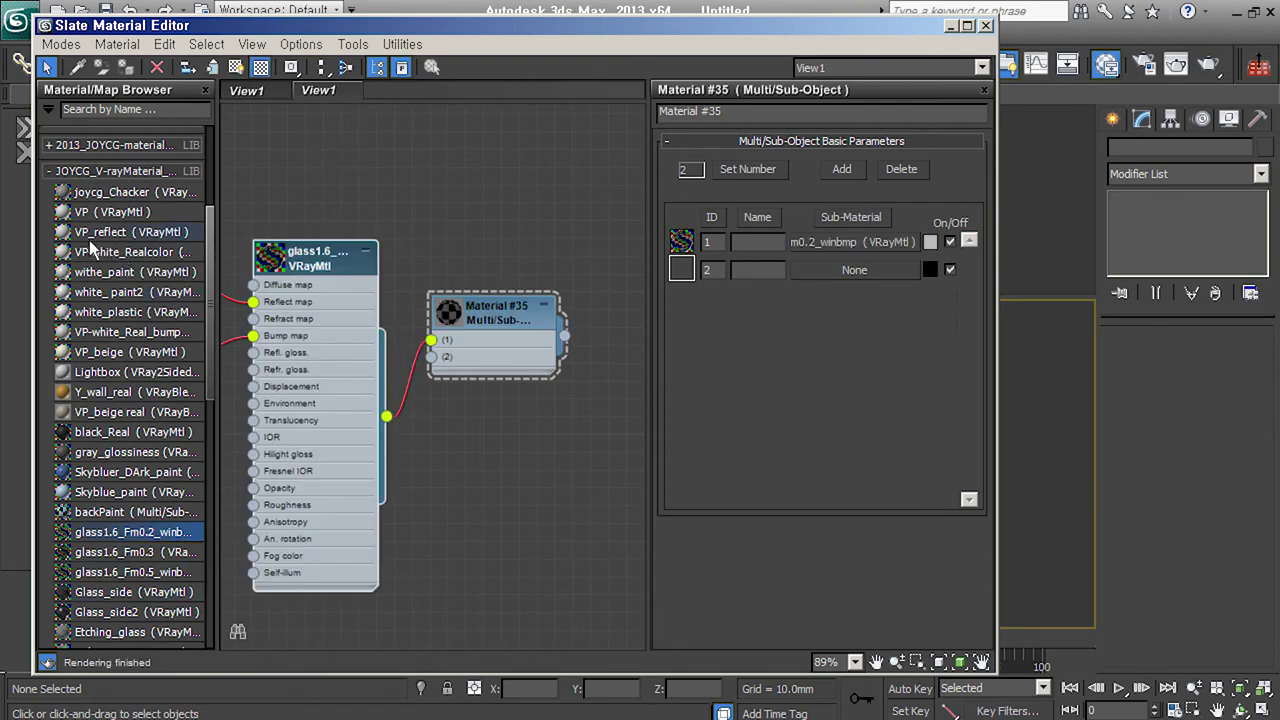
left_click_drag(93, 243, 327, 631)
middle_click_drag(431, 580, 423, 457)
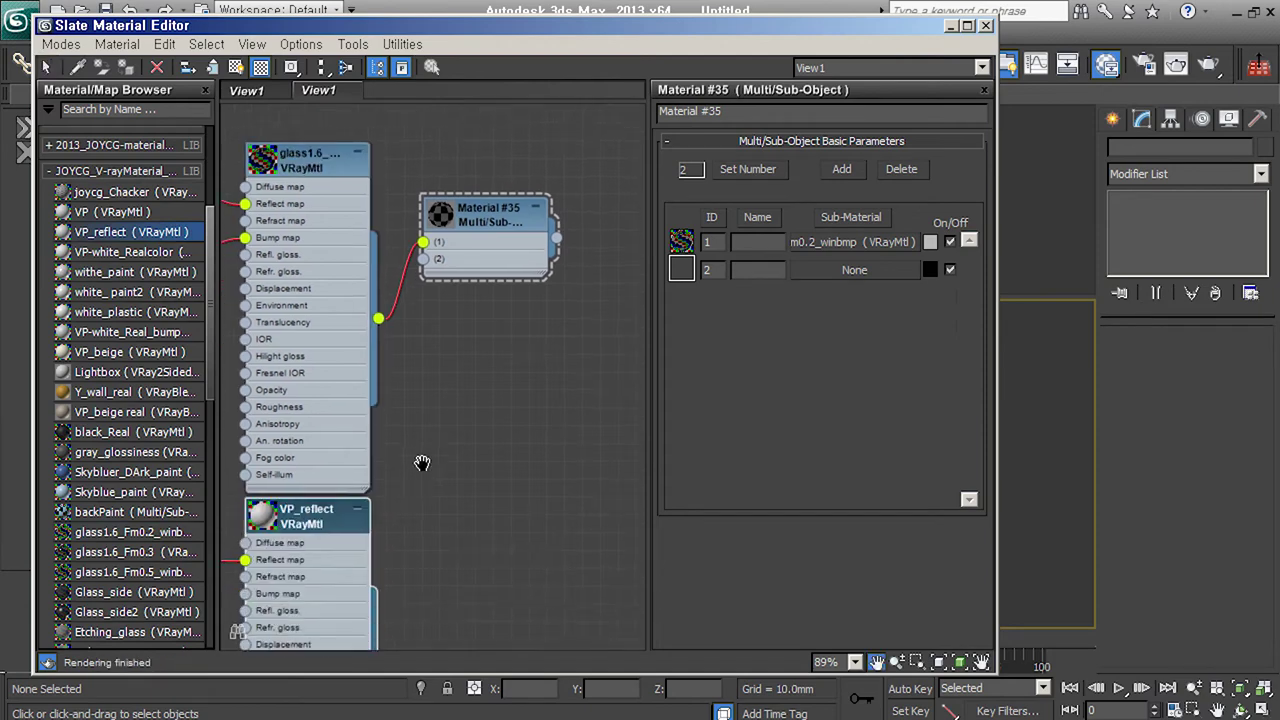
left_click_drag(380, 648, 424, 234)
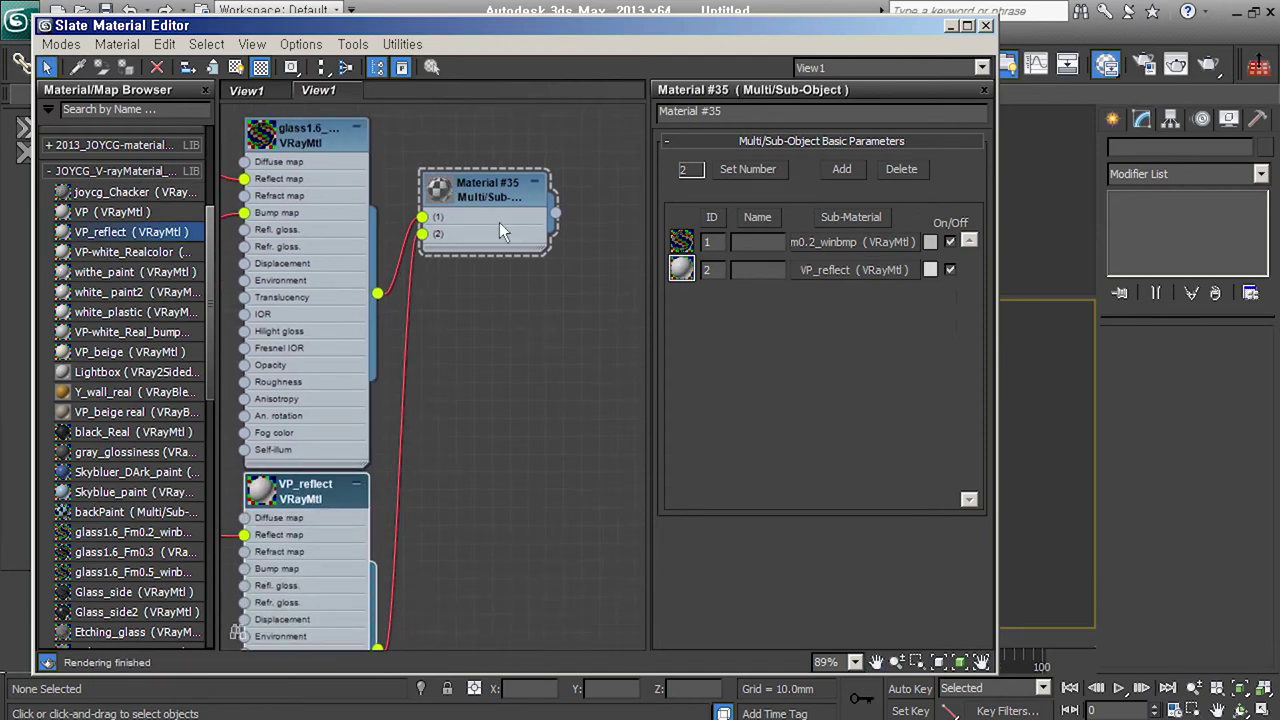
- Rename the multi-material from Material #35 to 'bt' and close the editor
left_click_drag(789, 30, 563, 41)
left_click(830, 438)
left_click_drag(505, 122, 471, 124)
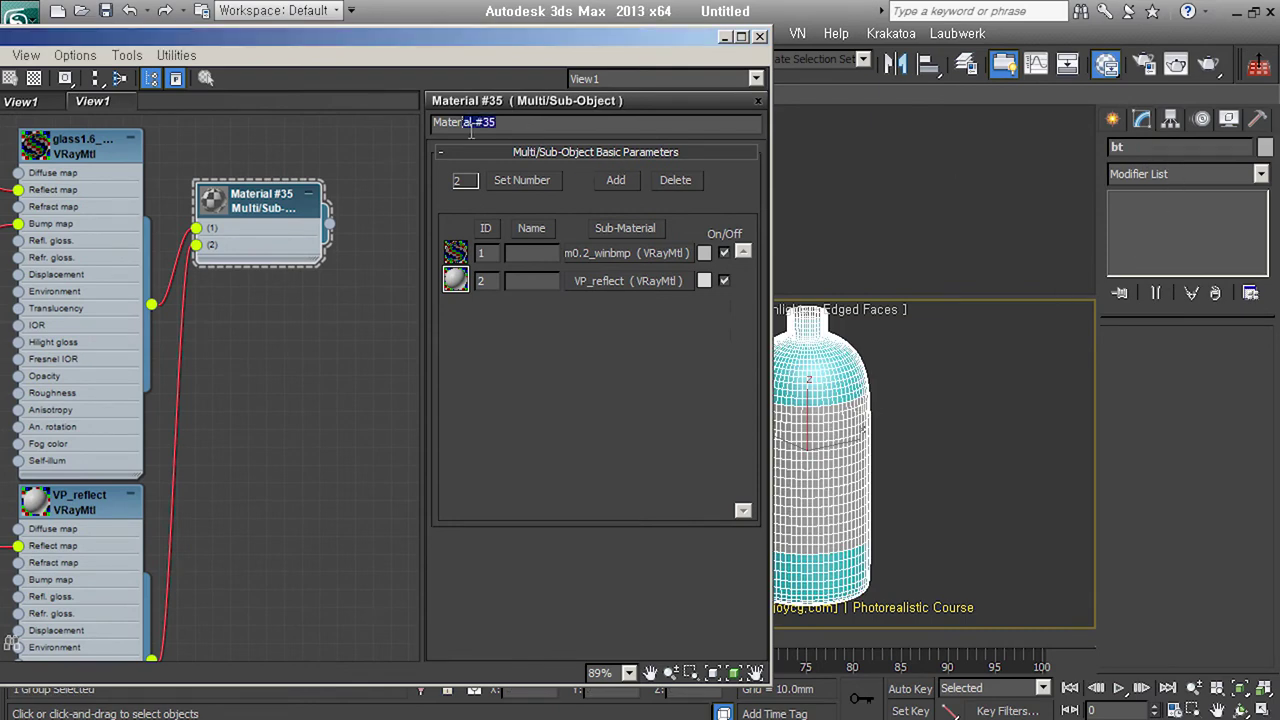
type("bt")
left_click_drag(356, 52, 541, 50)
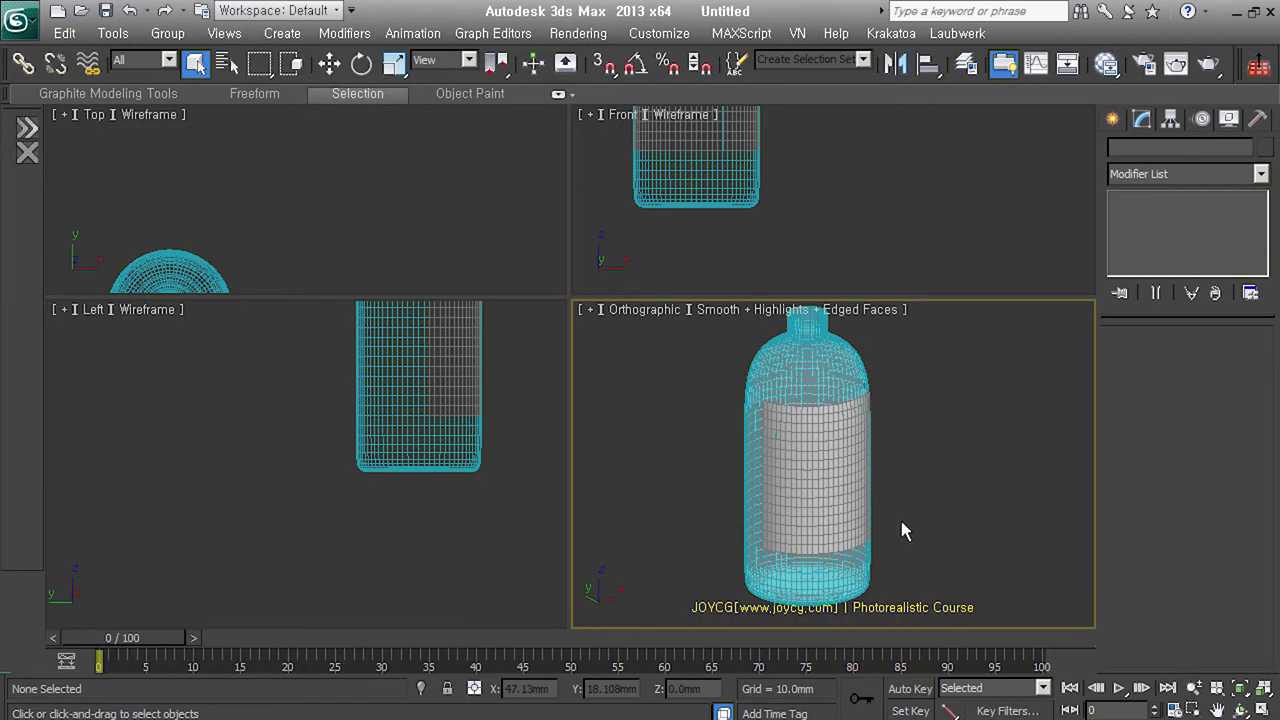
left_click(786, 498)
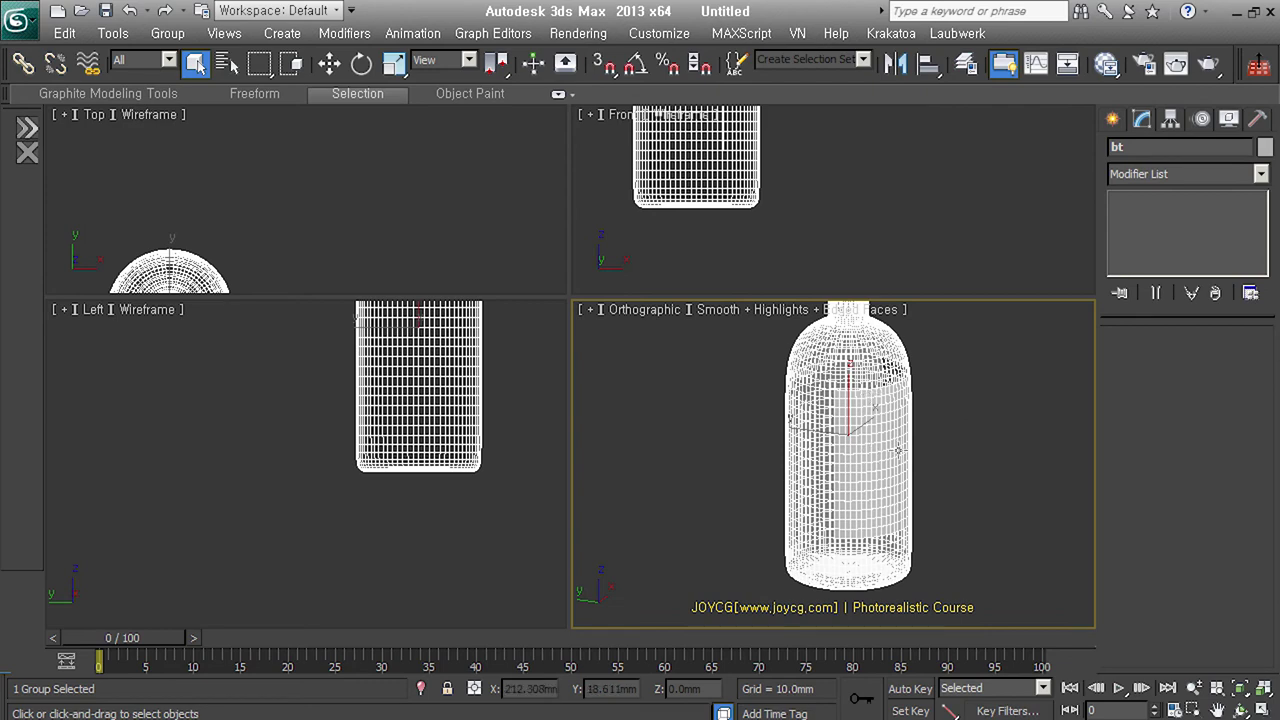
- Reset 3ds Max to an empty scene without saving the bottle scene
key("z")
left_click(598, 419)
key("ctrl+o")
left_click(660, 440)
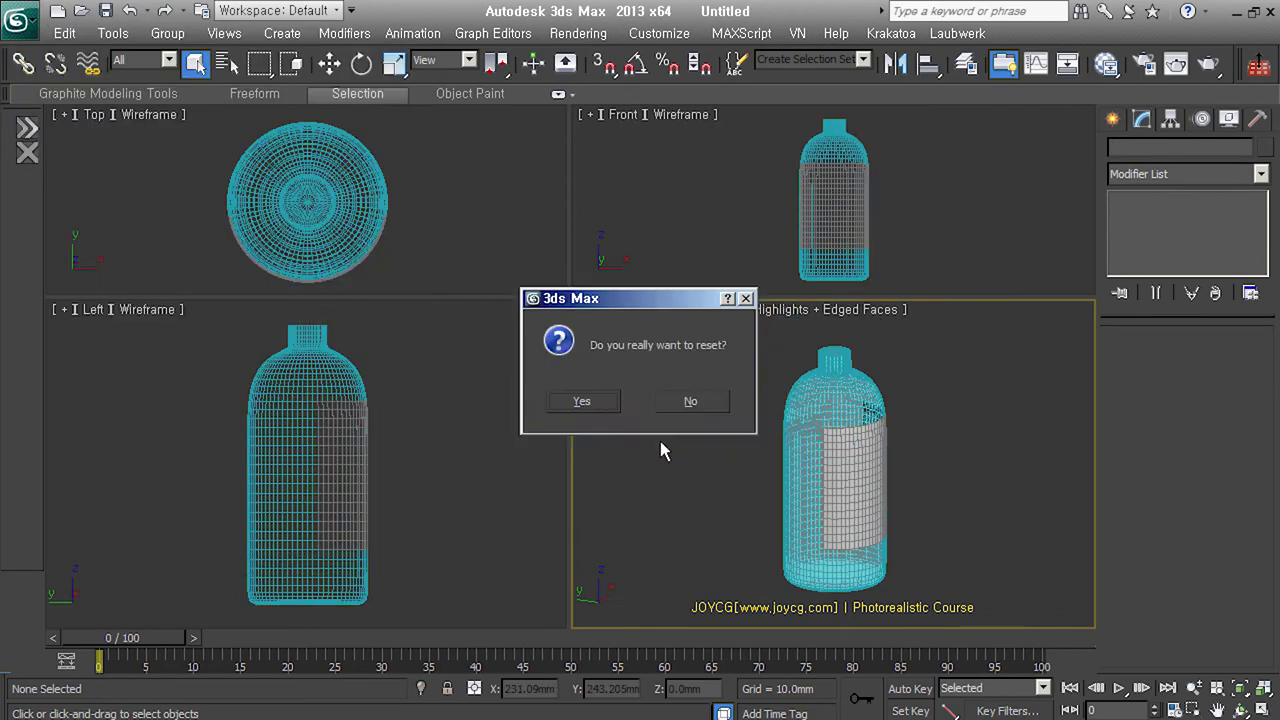
left_click(601, 410)
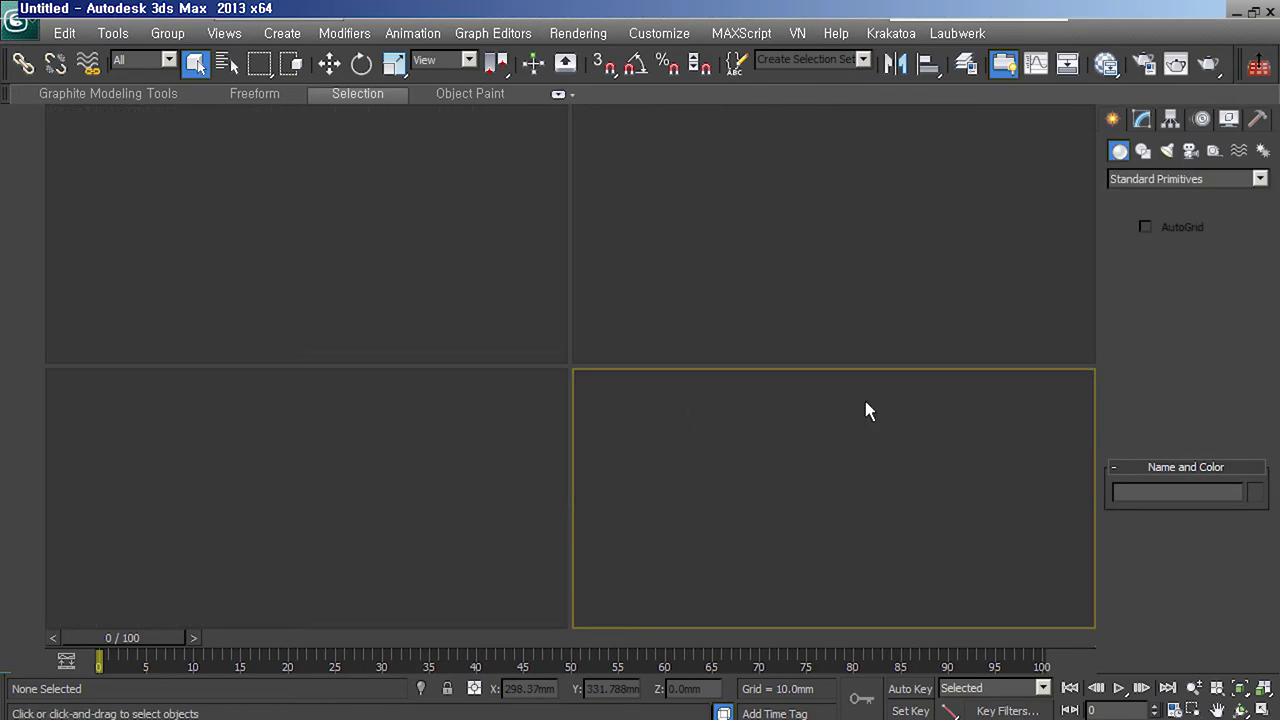
- Create a 'Y' text shape in the Front view and enlarge that viewport
left_click(1142, 150)
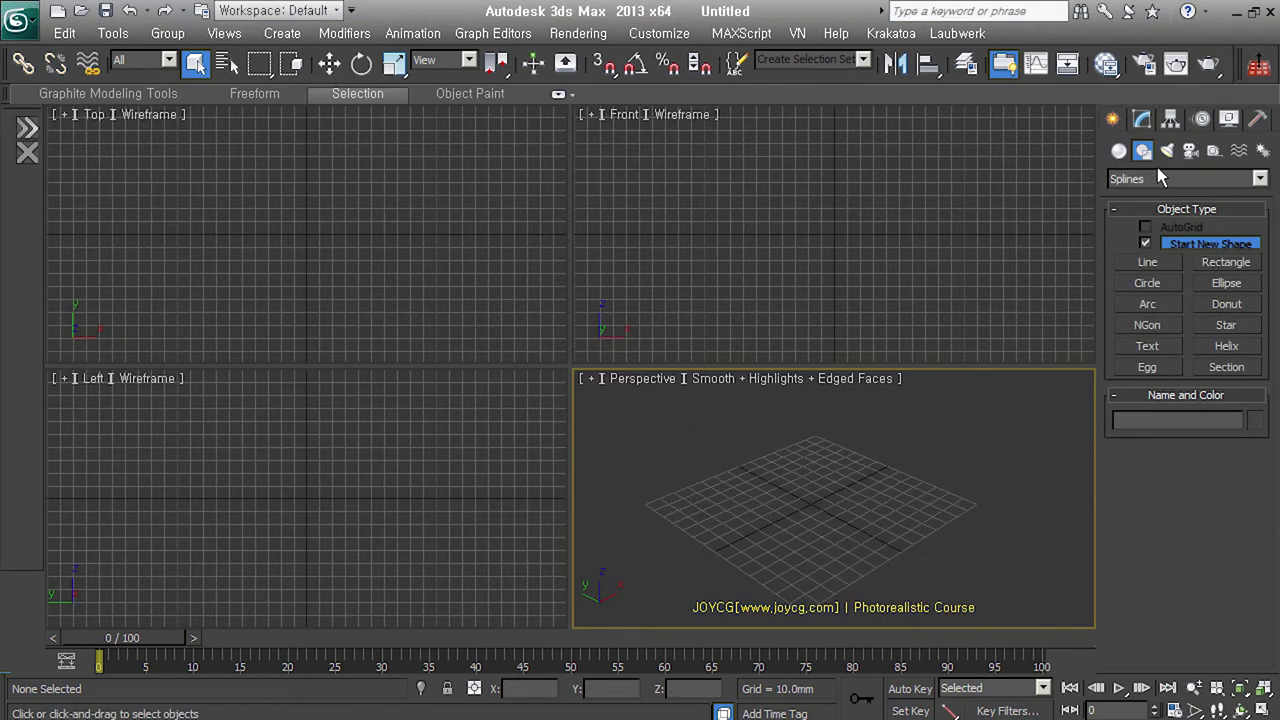
left_click(1167, 353)
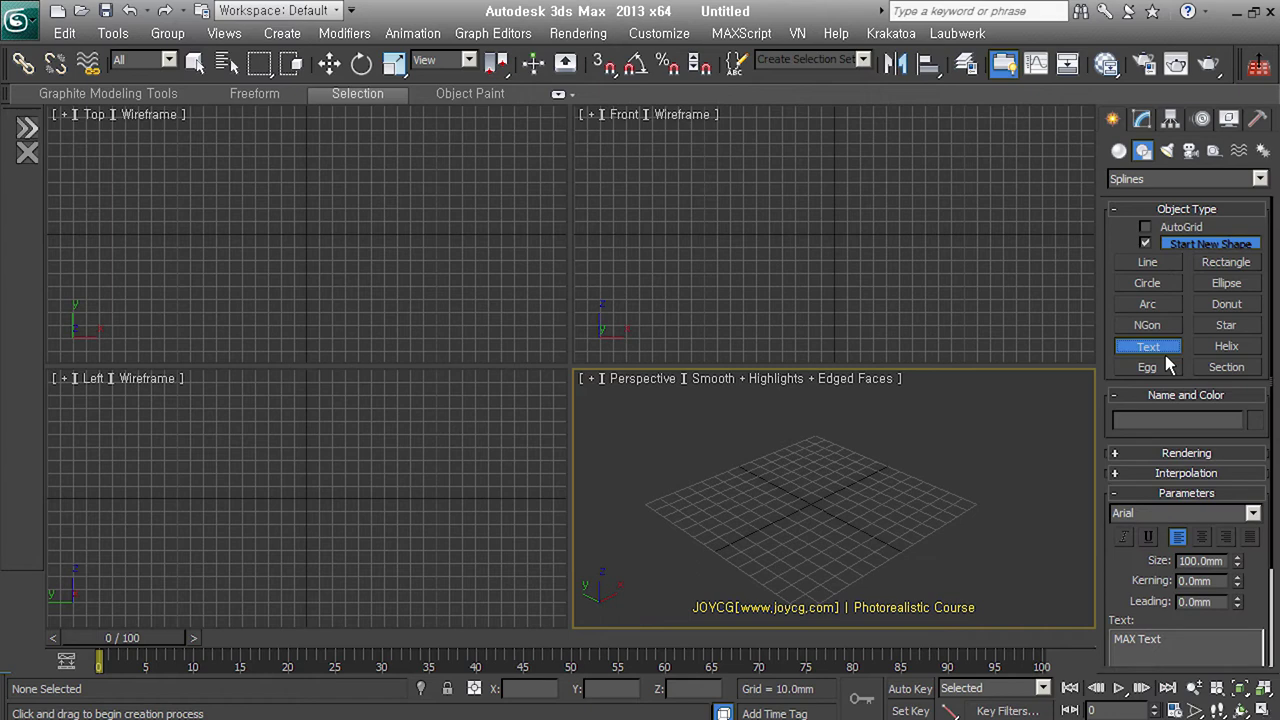
left_click_drag(1196, 643, 1030, 636)
type("Y")
left_click(830, 260)
scroll(1248, 528, "down", 1)
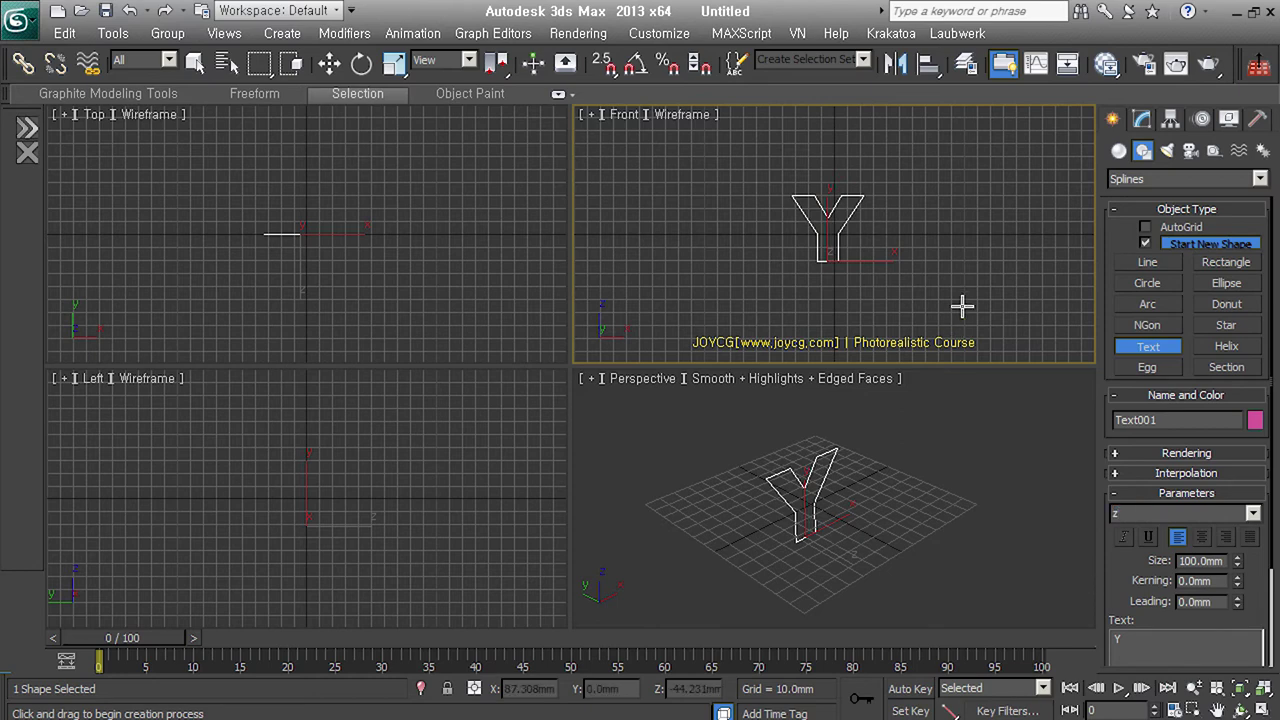
key("z")
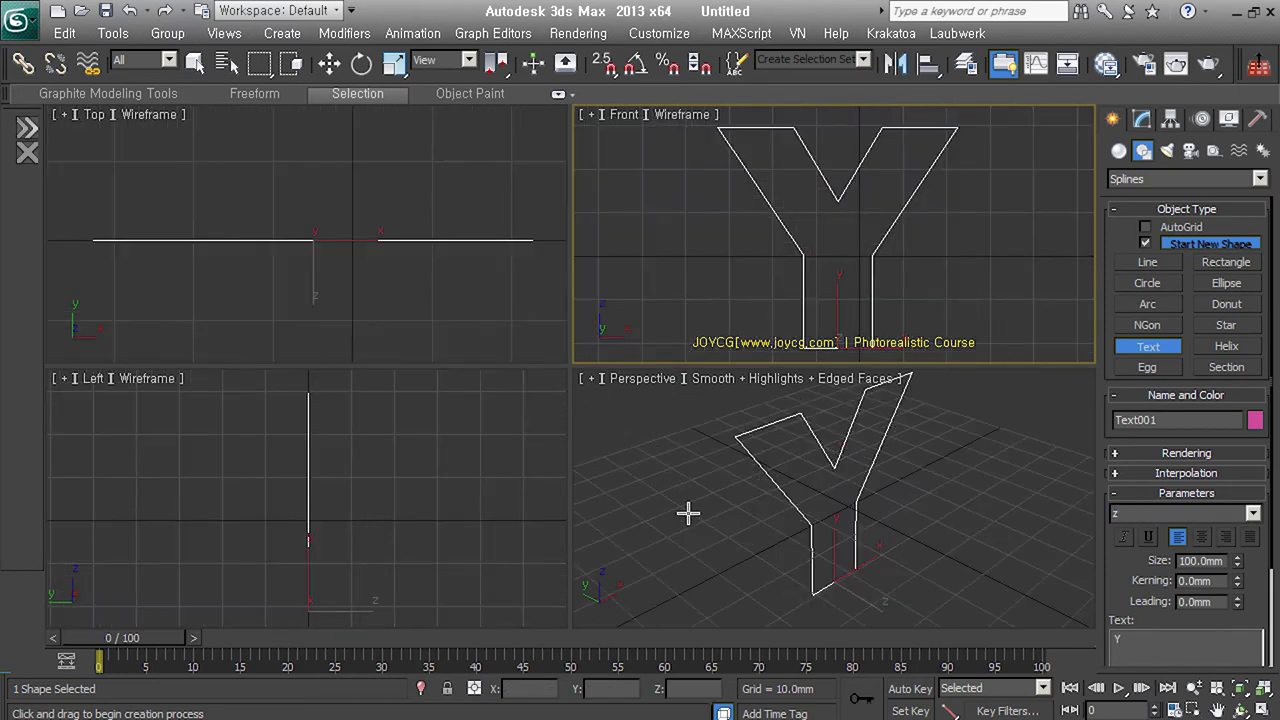
key("alt")
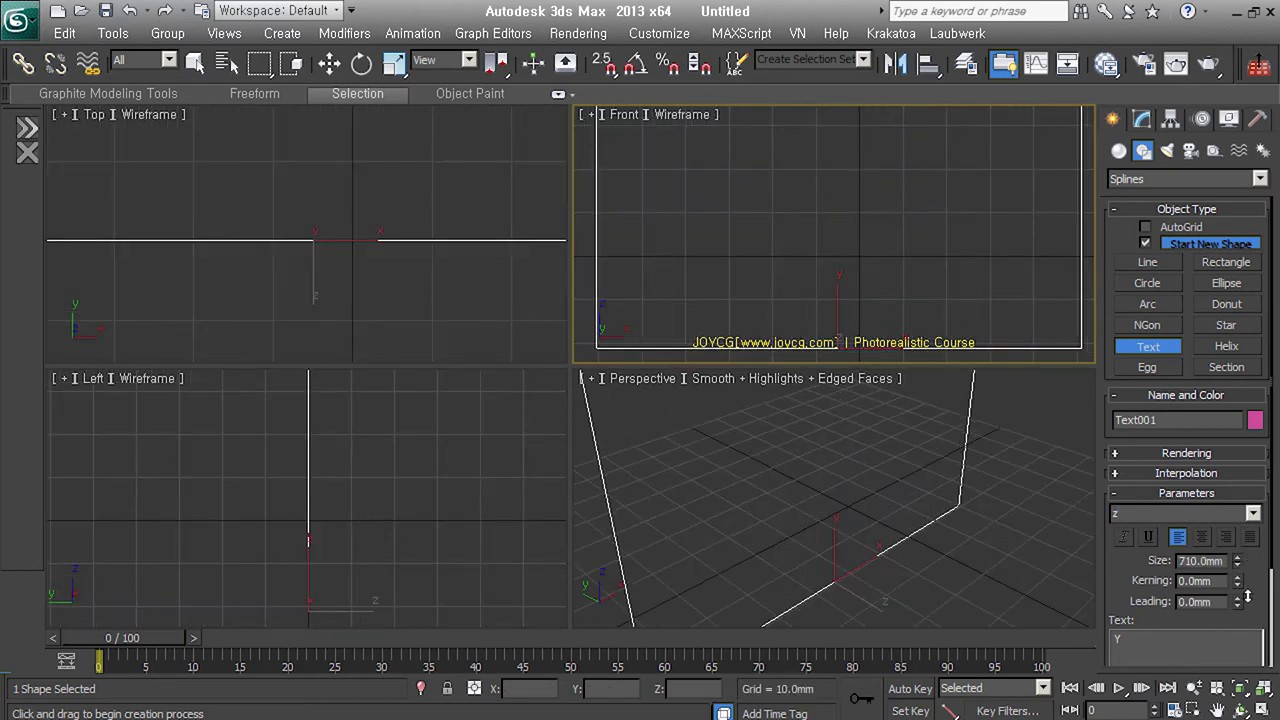
right_click(922, 414)
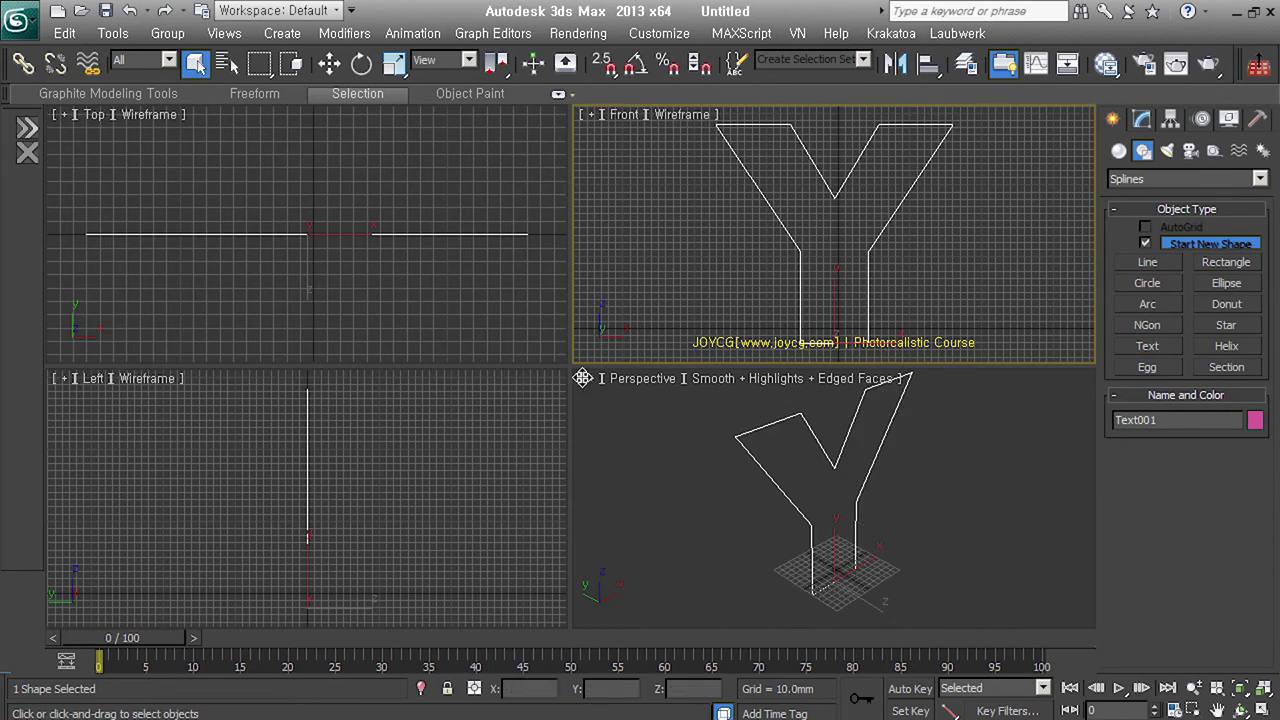
left_click_drag(572, 366, 576, 550)
- Hide the grid and fillet all vertices of the Y outline into rounded corners
key("g")
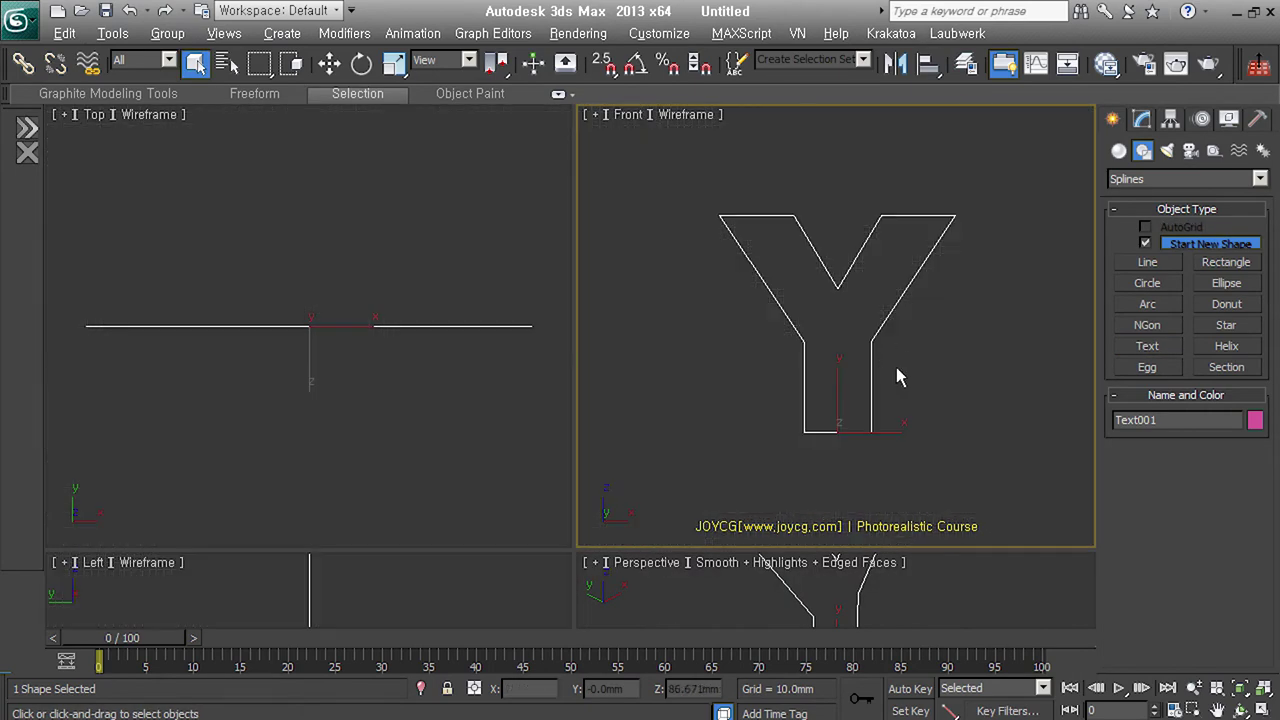
left_click(1142, 119)
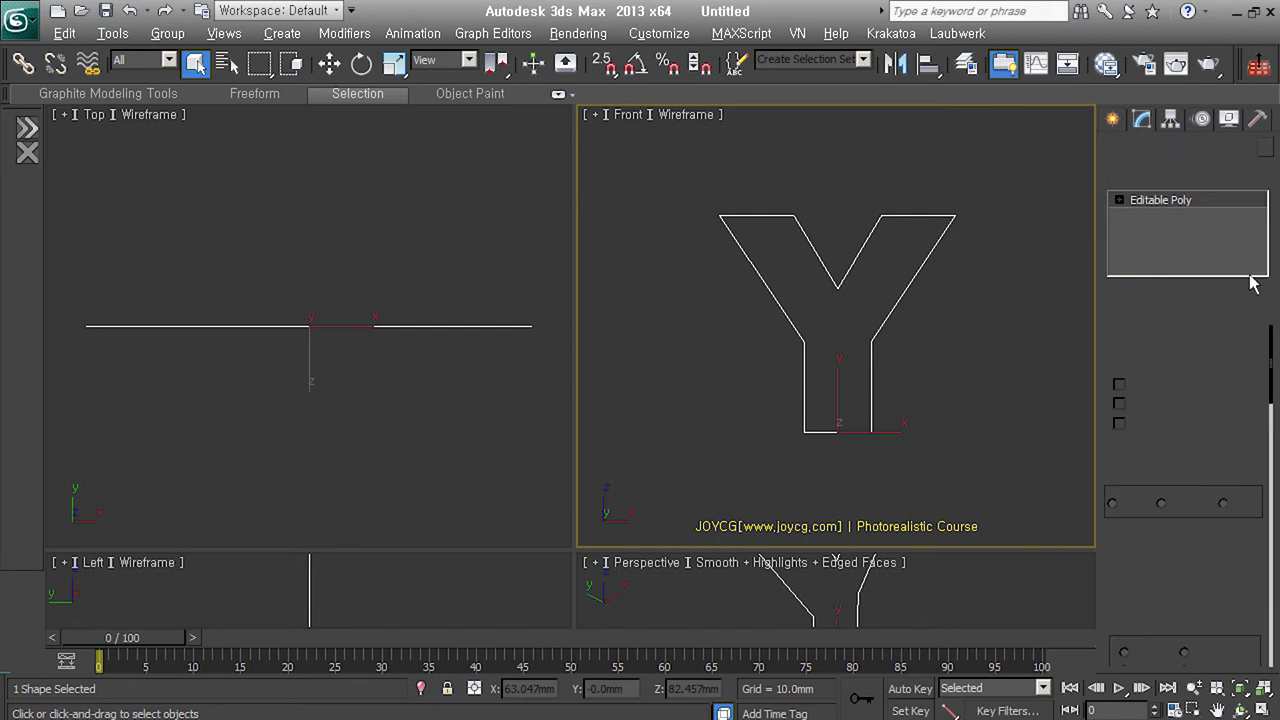
left_click(1160, 405)
key("ctrl+a")
scroll(1134, 630, "down", 1)
left_click_drag(1134, 630, 1229, 148)
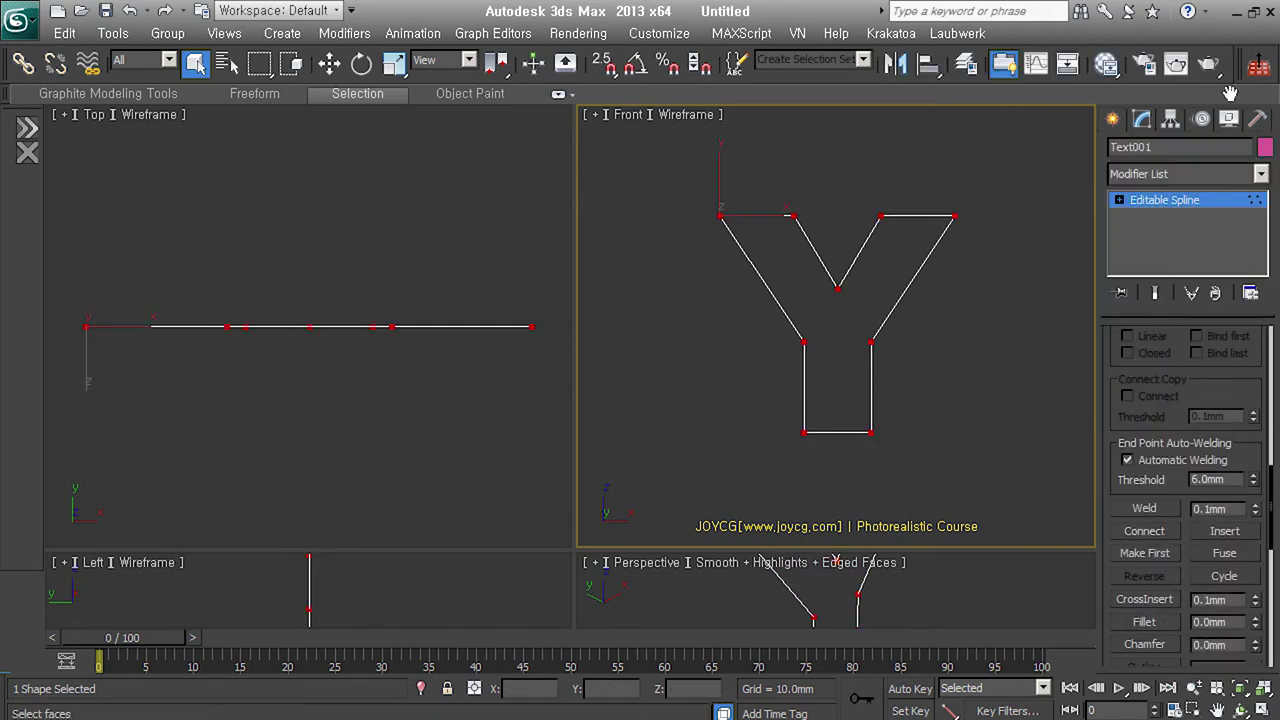
left_click(1145, 545)
left_click_drag(889, 451, 885, 446)
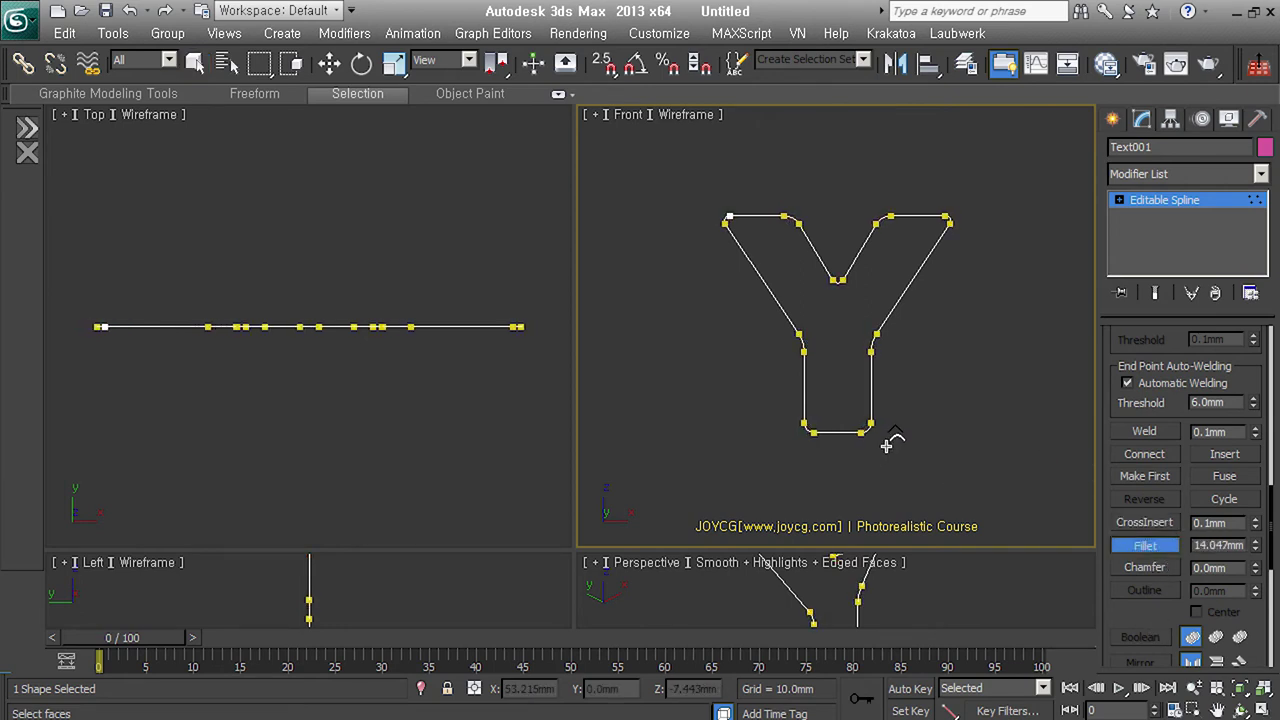
- Leave vertex editing and add a Shell modifier to the Y
key("w")
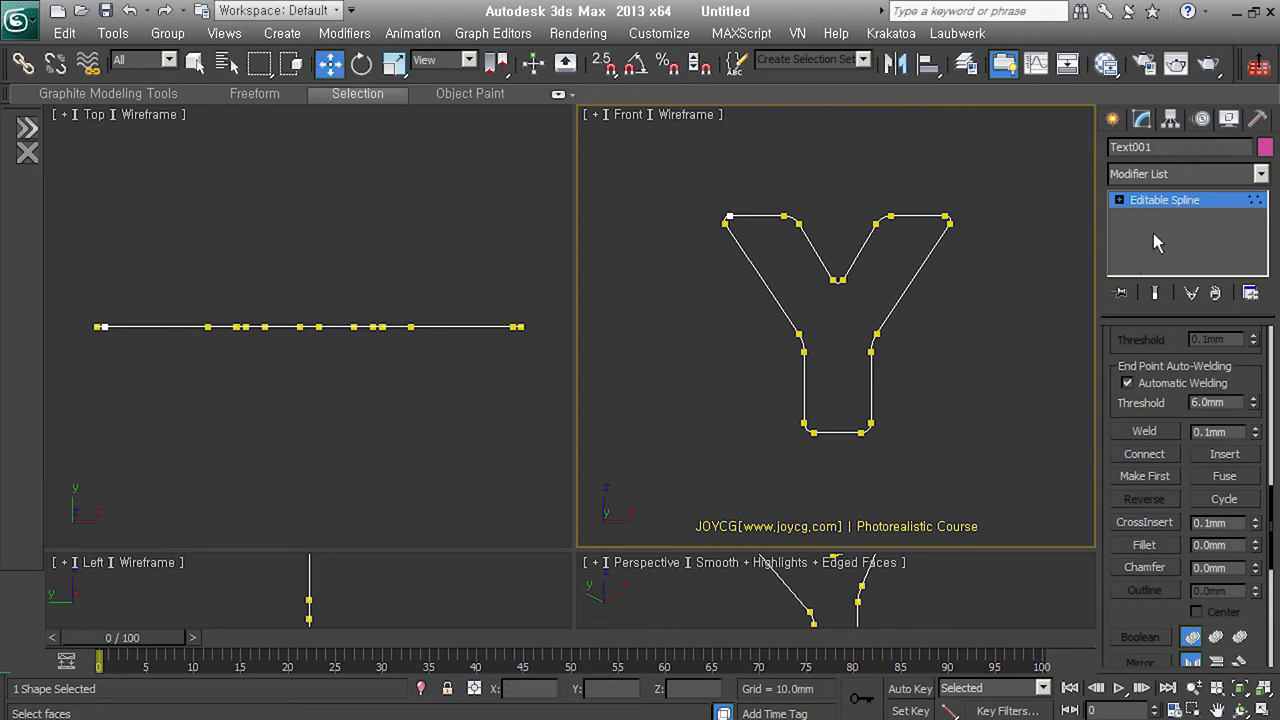
left_click(1191, 212)
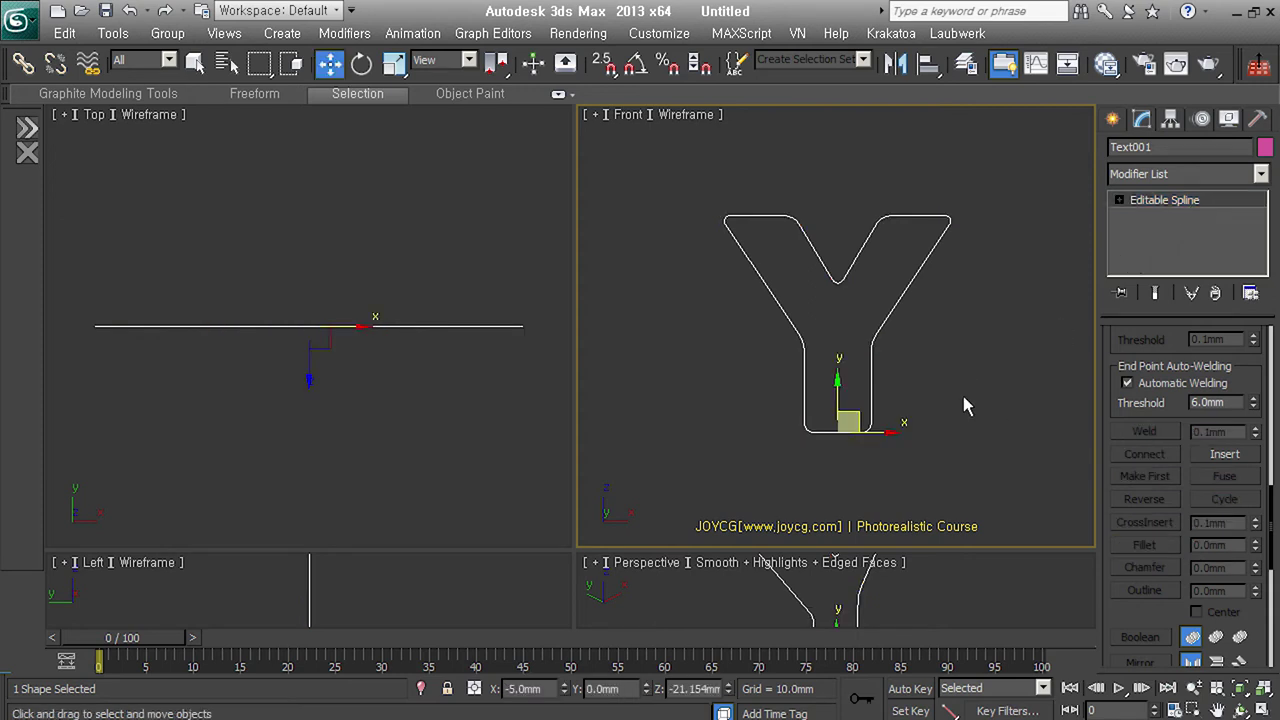
key("ctrl+shift+s")
- Increase the Shell thickness of the Y to 53.9mm
middle_click_drag(840, 380, 943, 405, "alt")
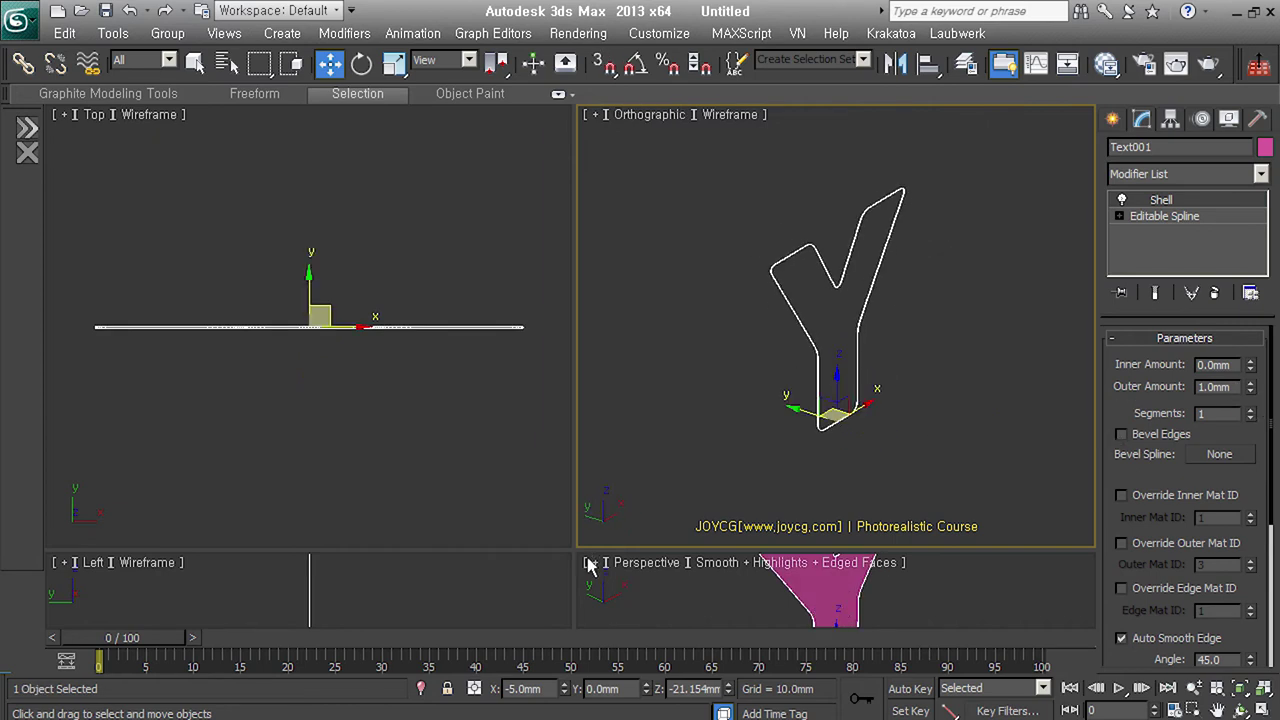
mouse_move(1030, 471)
middle_mouse_down("alt")
mouse_move(1087, 465)
mouse_move(881, 486)
middle_mouse_up("alt")
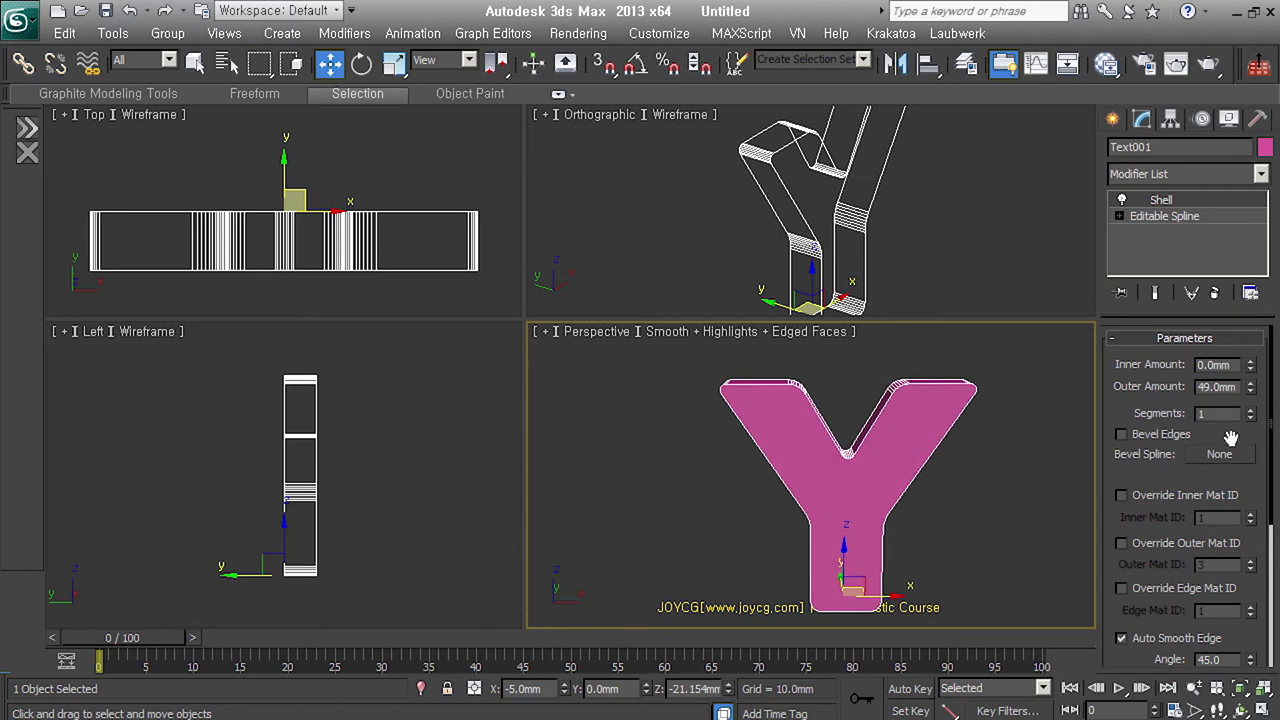
left_click_drag(1250, 387, 1250, 372)
mouse_move(890, 450)
middle_mouse_down("alt")
mouse_move(938, 455)
mouse_move(963, 549)
mouse_move(950, 541)
middle_mouse_up("alt")
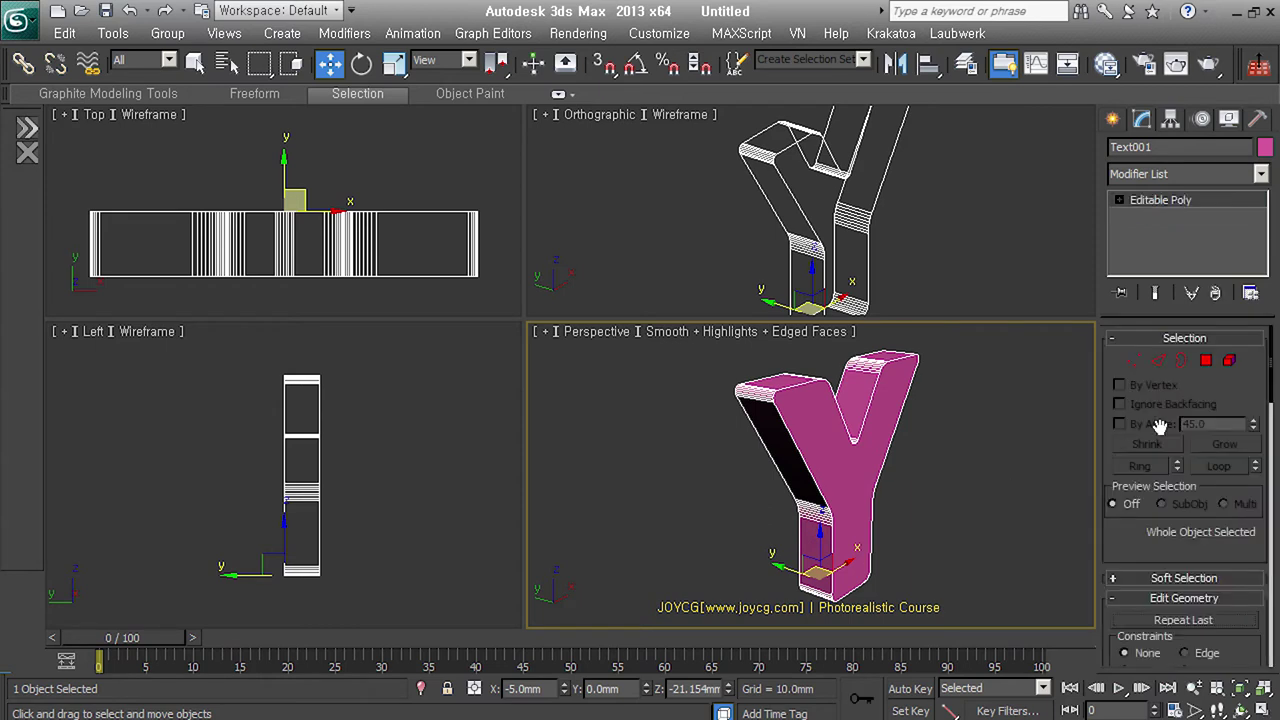
- Switch to Polygon level and select every polygon of the Y
left_click(1206, 360)
left_click(815, 570)
key("ctrl+a")
- Detach the selected Y faces as a clone named Object001
mouse_move(849, 615)
middle_mouse_down("alt")
mouse_move(853, 534)
mouse_move(857, 586)
mouse_move(837, 480)
mouse_move(809, 486)
middle_mouse_up("alt")
left_click_drag(748, 463, 991, 574)
mouse_move(991, 578)
middle_mouse_down("alt")
mouse_move(829, 500)
mouse_move(866, 509)
middle_mouse_up("alt")
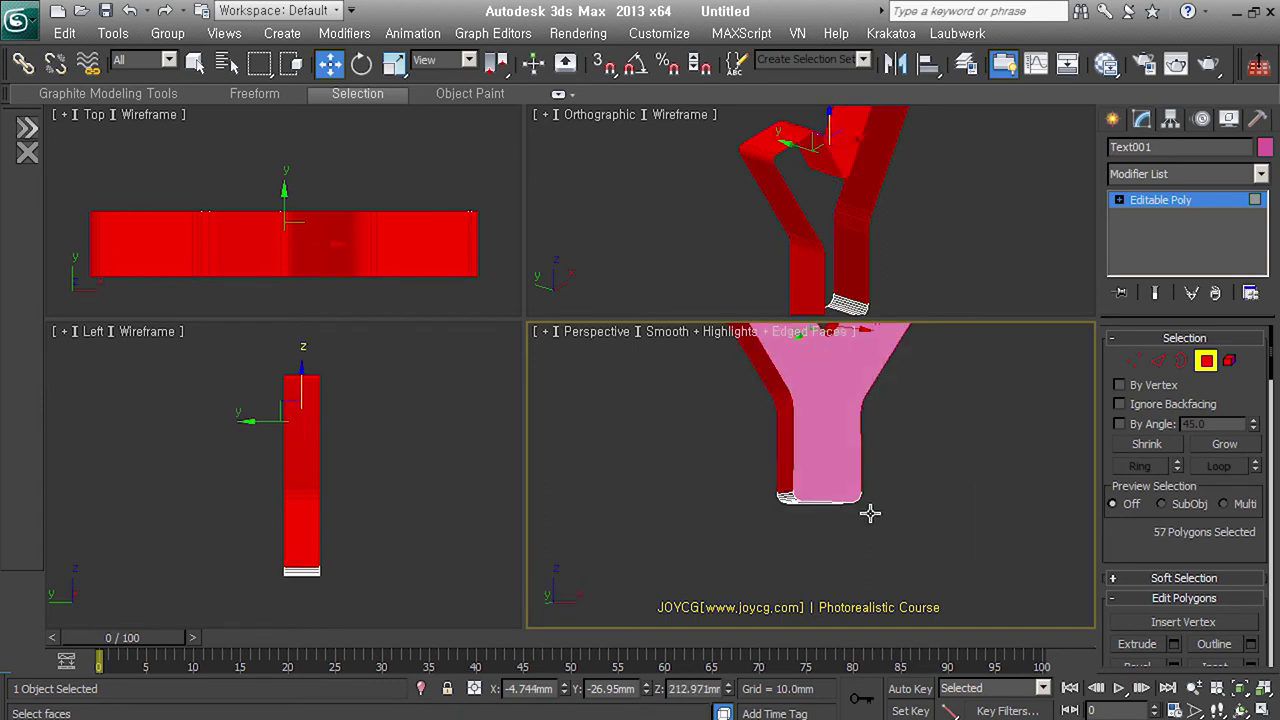
scroll(883, 550, "up", 3)
right_click_drag(878, 550, 884, 558)
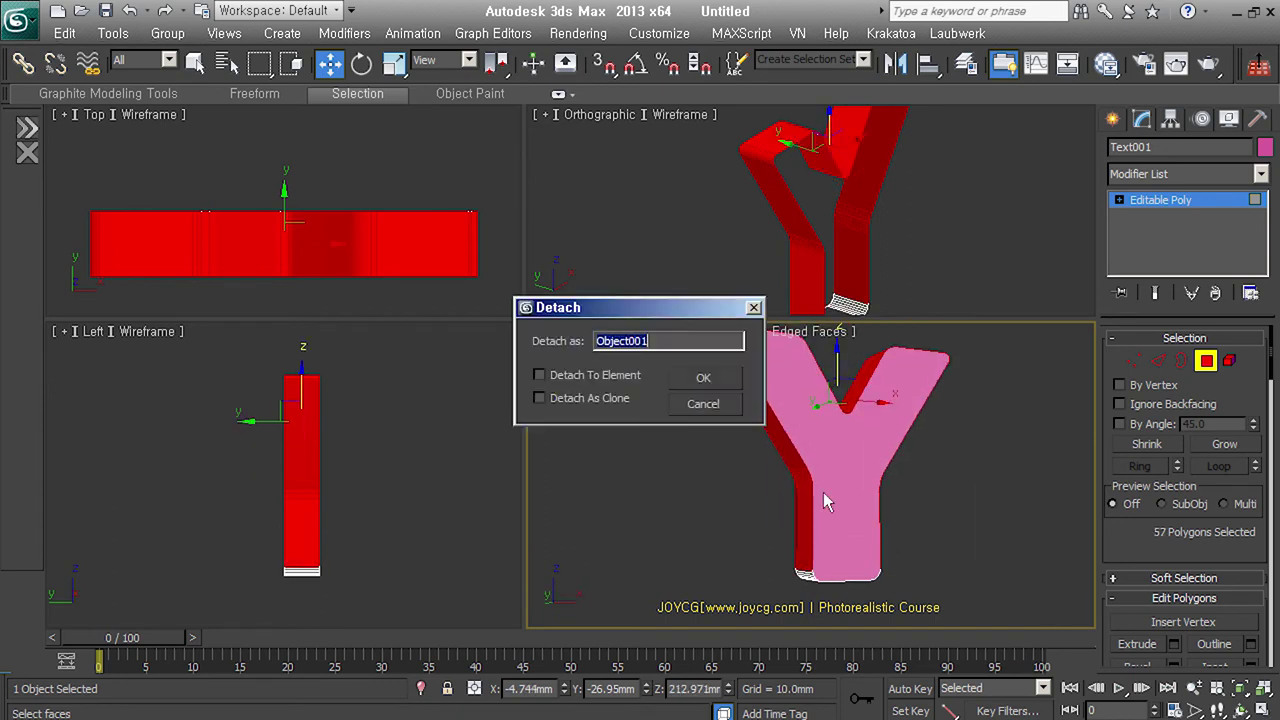
left_click(608, 400)
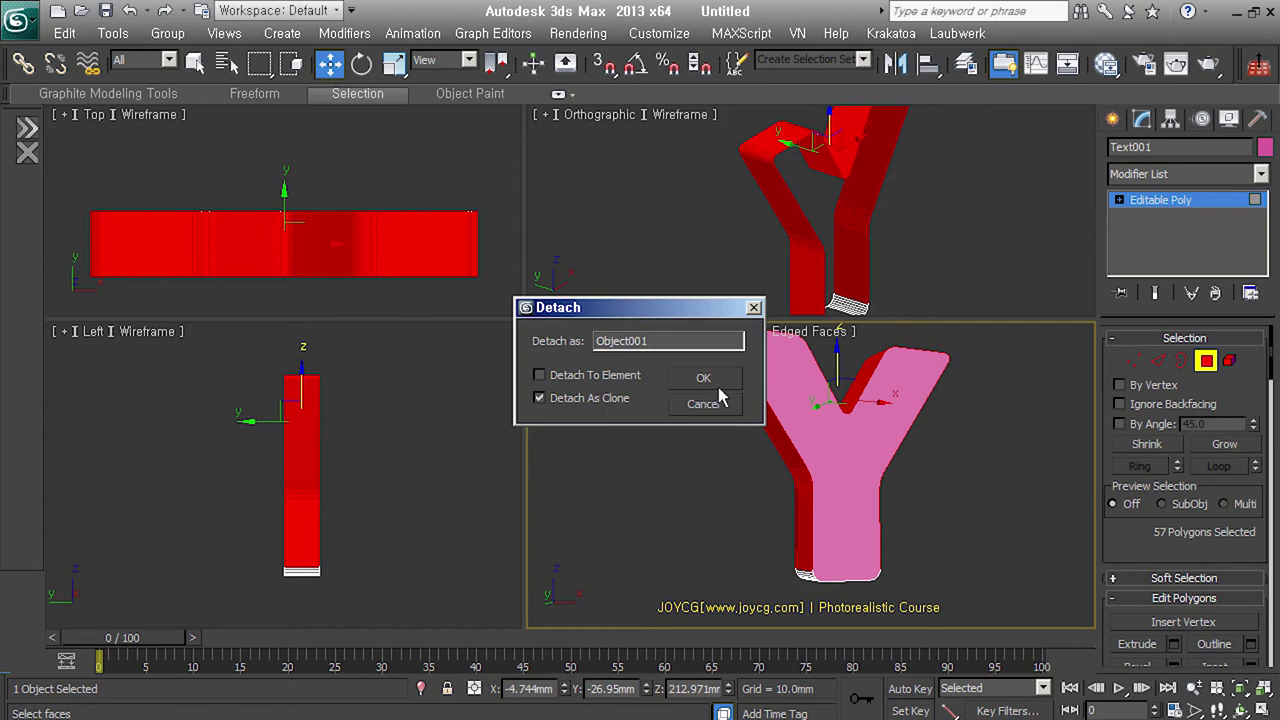
left_click(718, 385)
- Thin Object001's shell to about 4mm
left_click(924, 495)
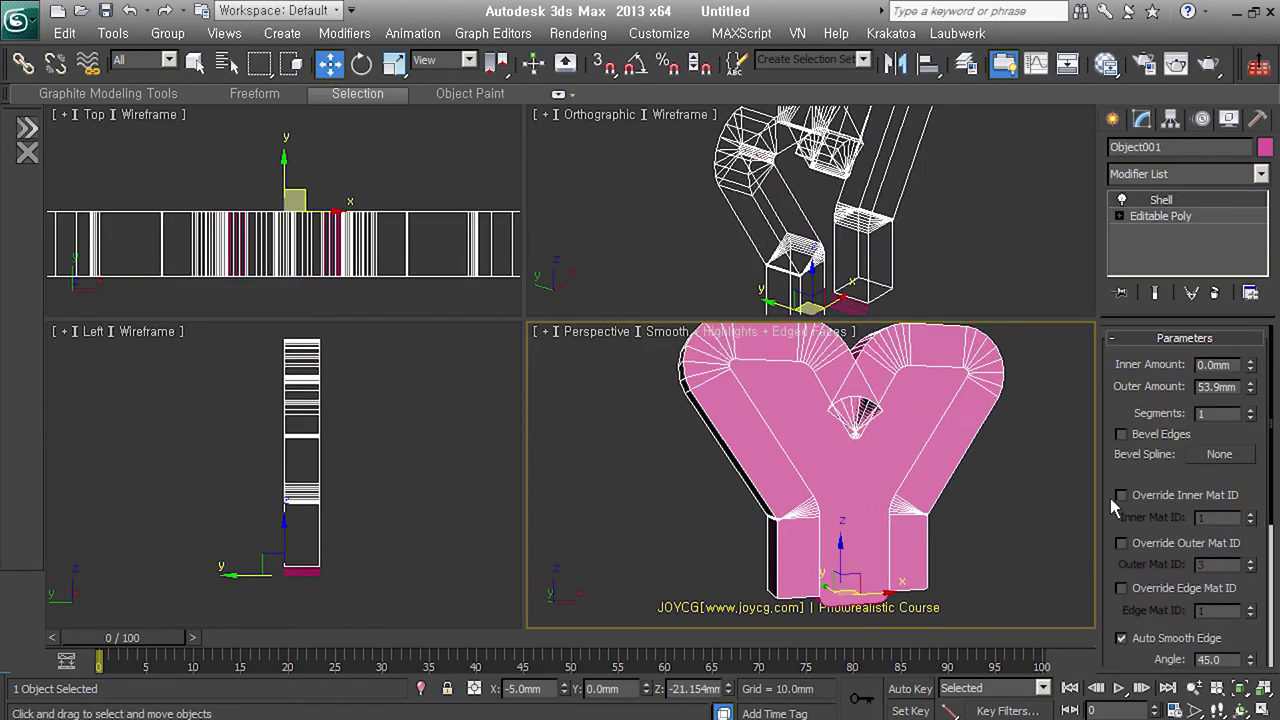
left_click_drag(1259, 402, 1265, 357)
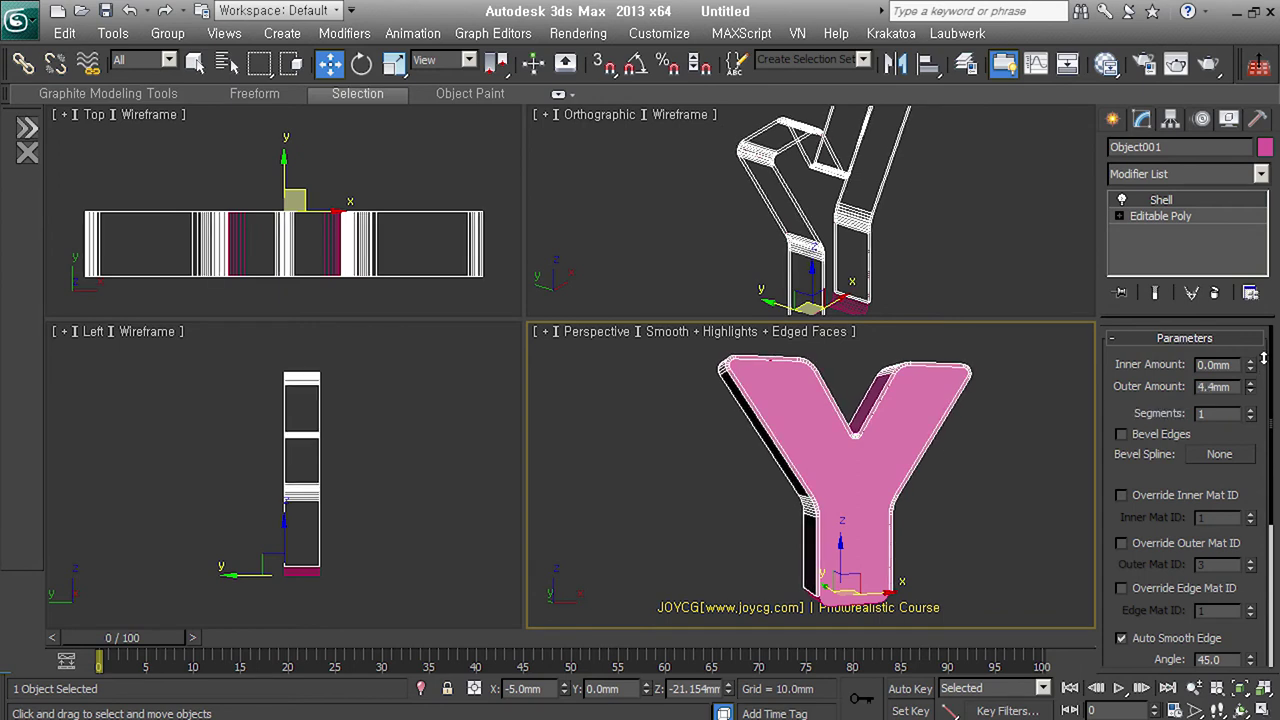
scroll(1205, 652, "down", 5)
- Delete the Shell modifier from the Y
scroll(909, 420, "up", 5)
scroll(860, 517, "down", 2)
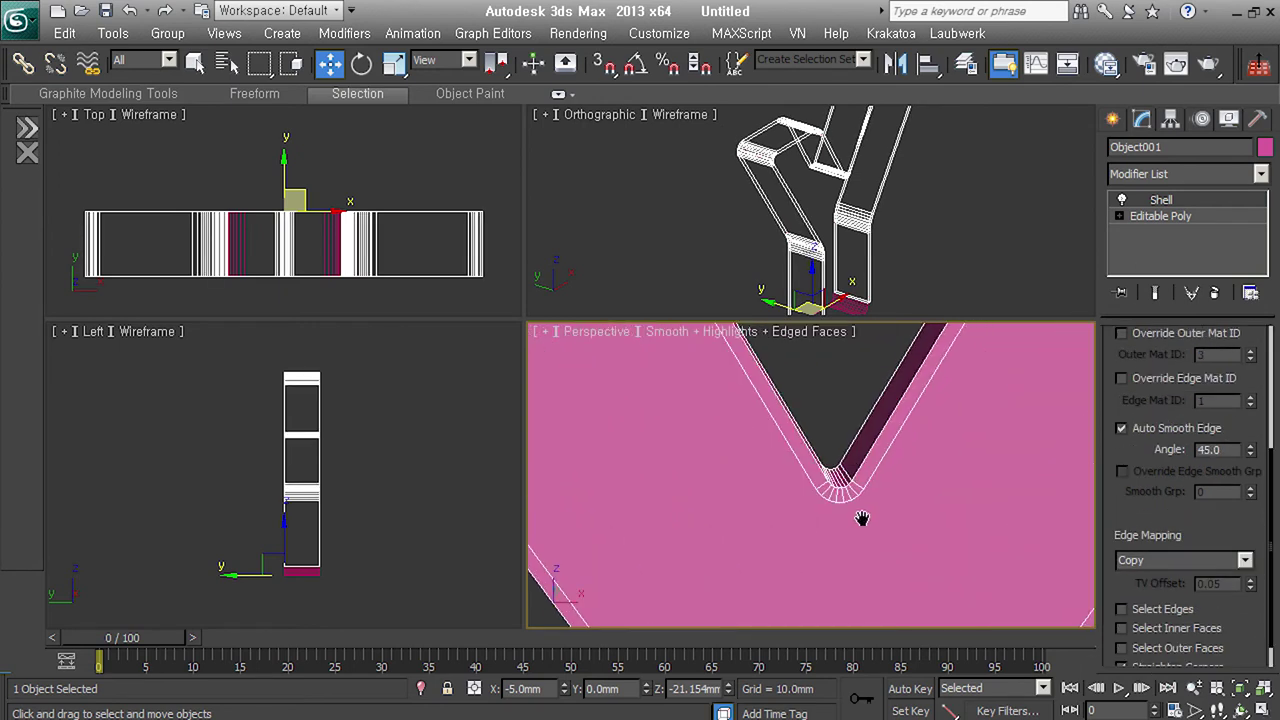
middle_click_drag(883, 496, 984, 508, "alt")
scroll(1232, 462, "up", 5)
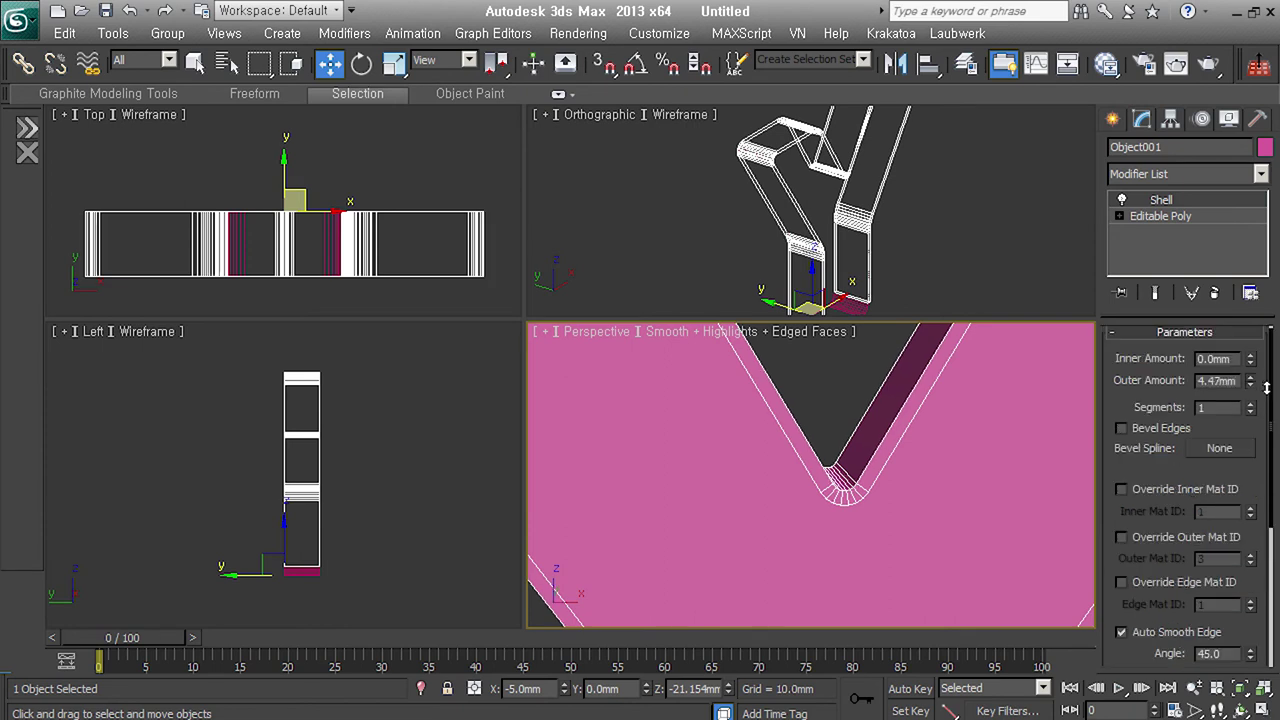
scroll(941, 487, "down", 5)
middle_click_drag(941, 487, 984, 546, "alt")
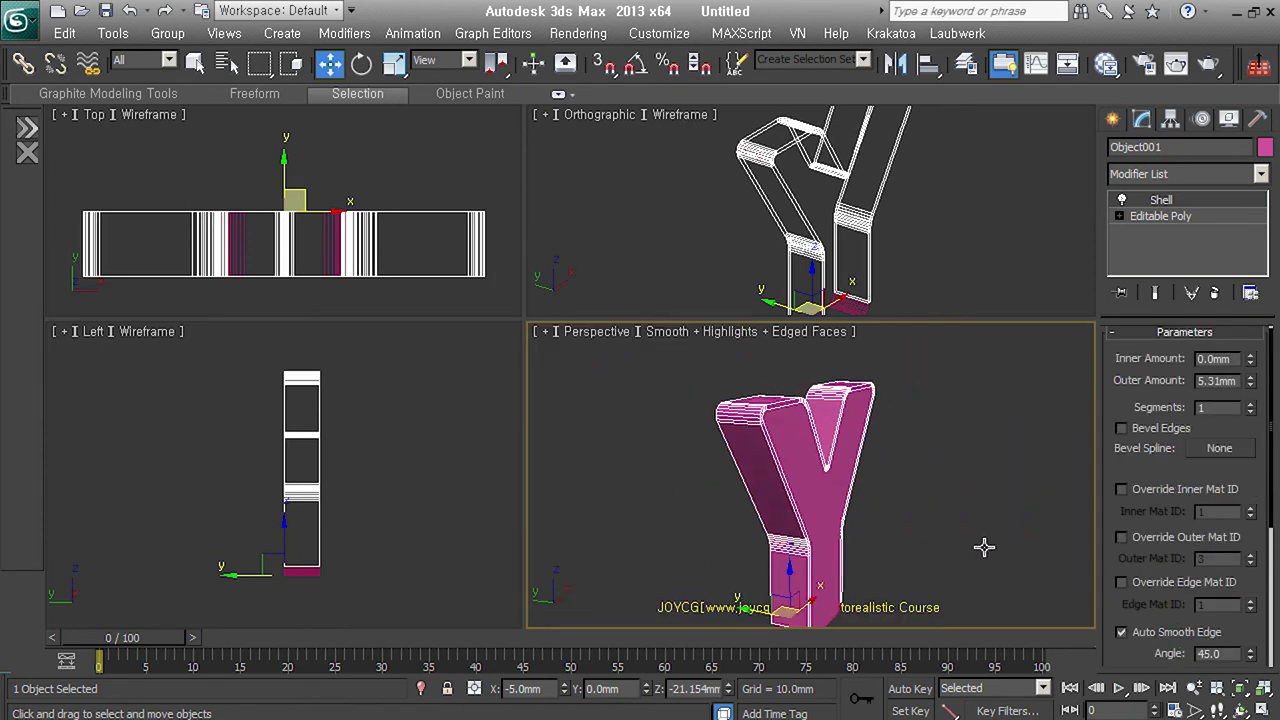
key("Delete")
mouse_move(860, 500)
middle_mouse_down("alt")
mouse_move(847, 528)
mouse_move(785, 563)
middle_mouse_up("alt")
- Chamfer the Y's rim edge loop by 2.784mm with 2 segments
left_click(1158, 361)
scroll(877, 423, "up", 4)
scroll(877, 466, "up", 1)
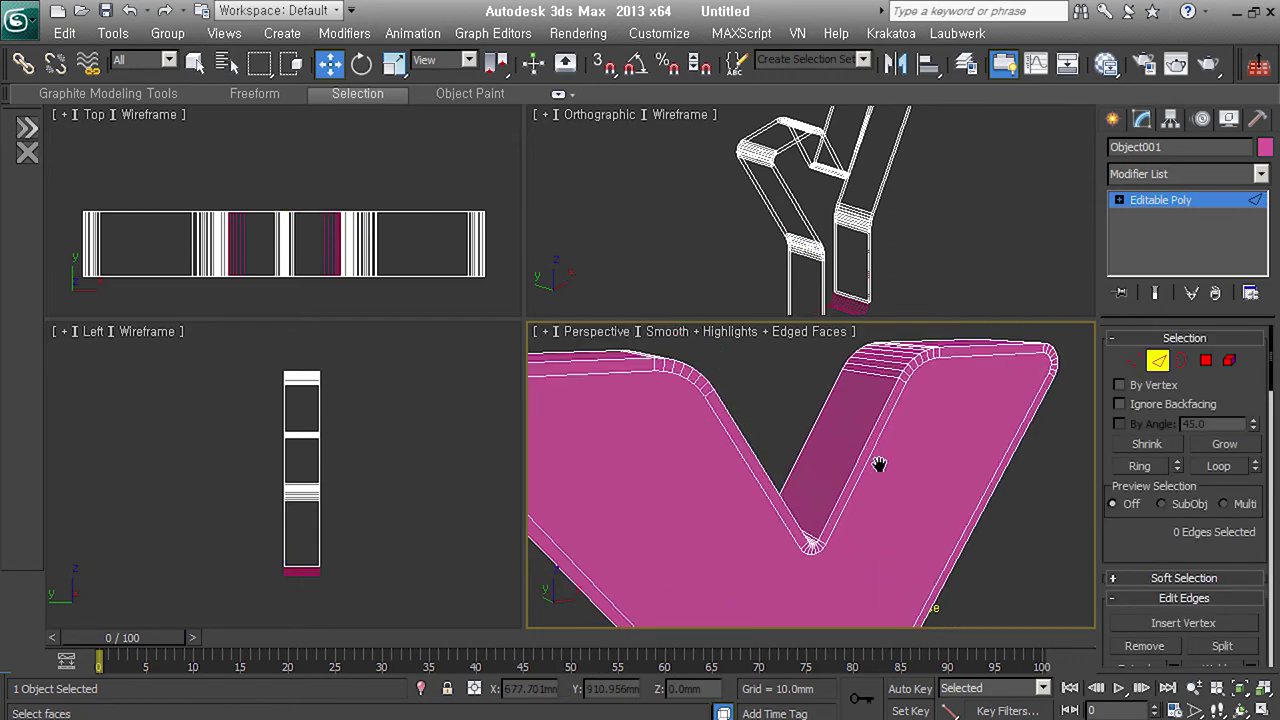
scroll(882, 490, "up", 1)
double_click(882, 490)
right_click(808, 410)
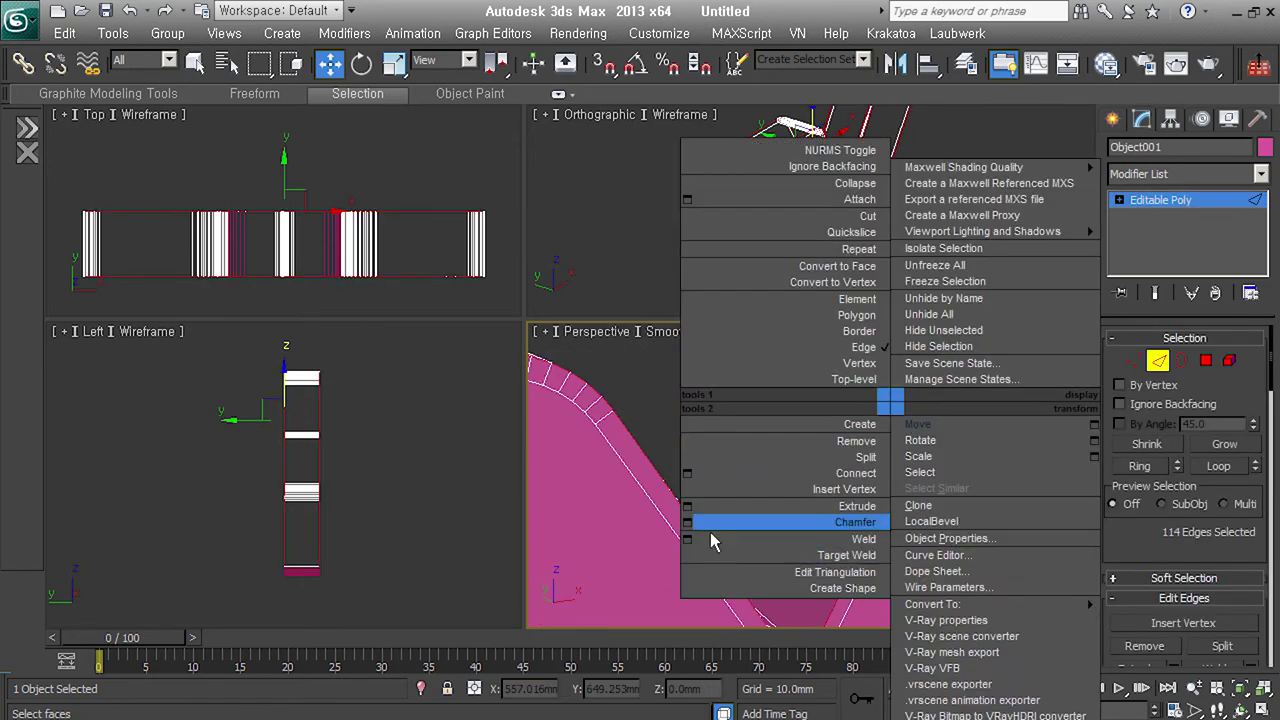
left_click(771, 520)
left_click_drag(866, 485, 900, 485)
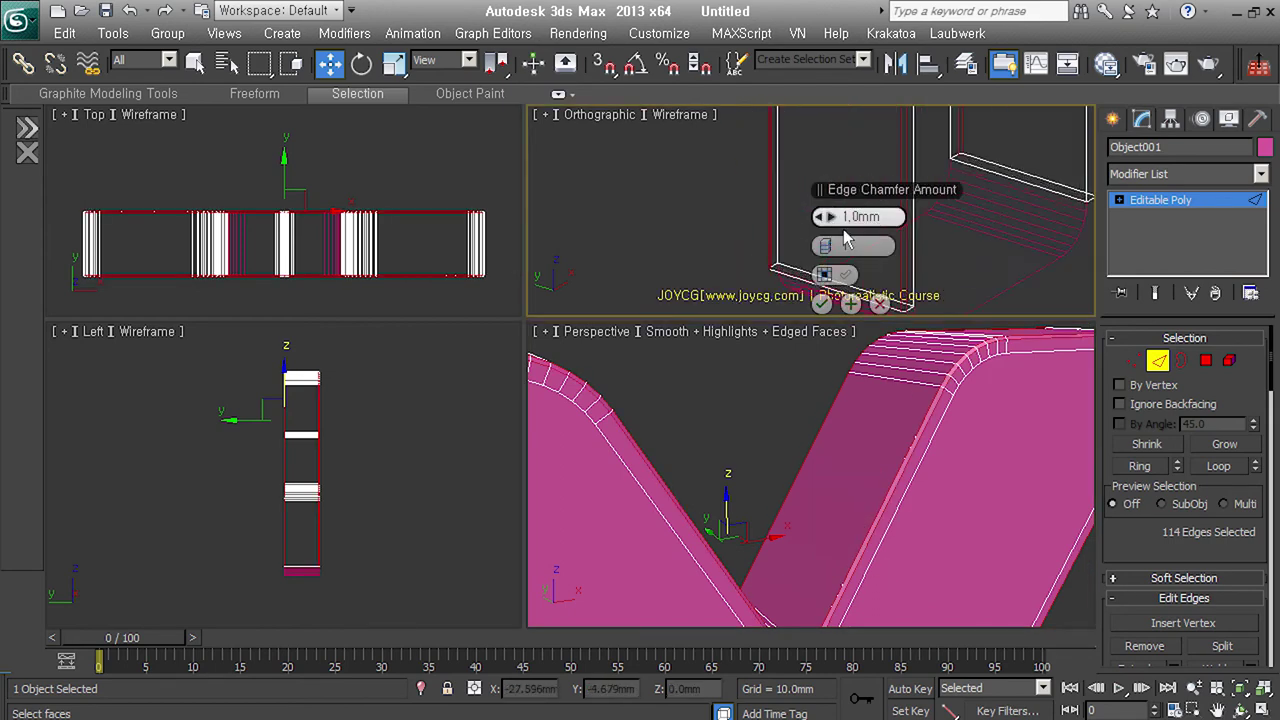
left_click(846, 543)
left_click(830, 514)
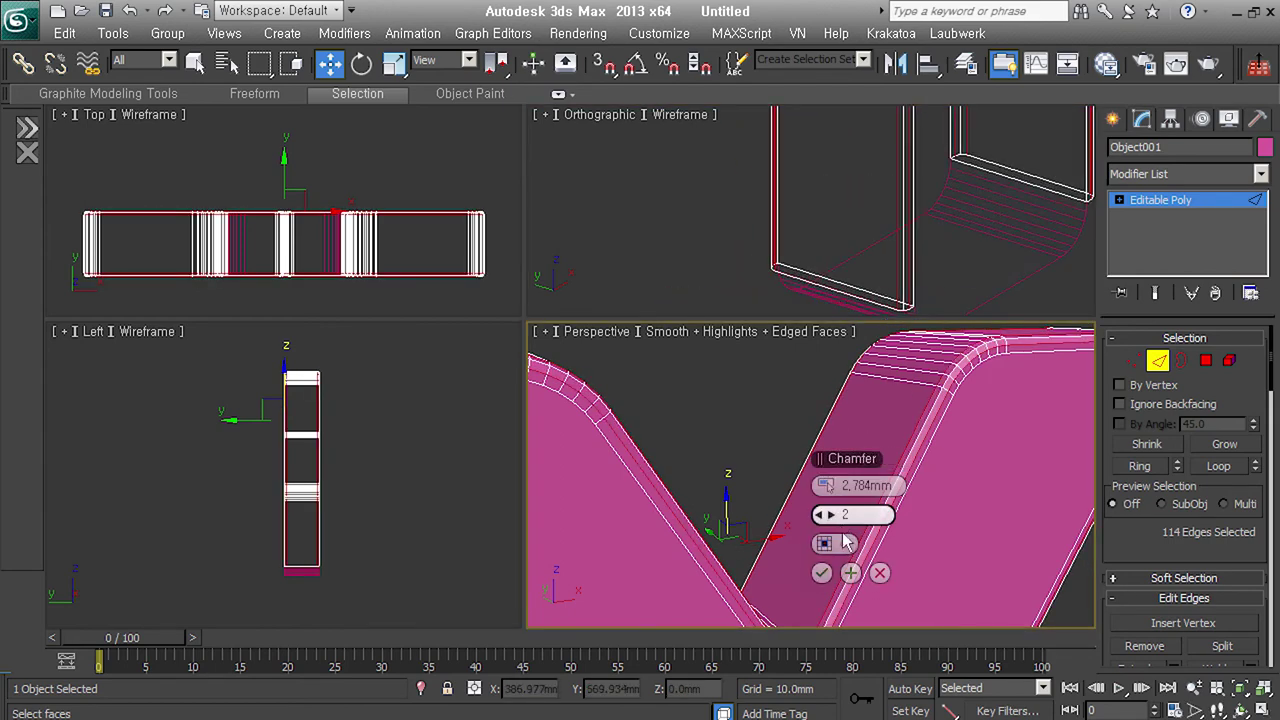
left_click(821, 572)
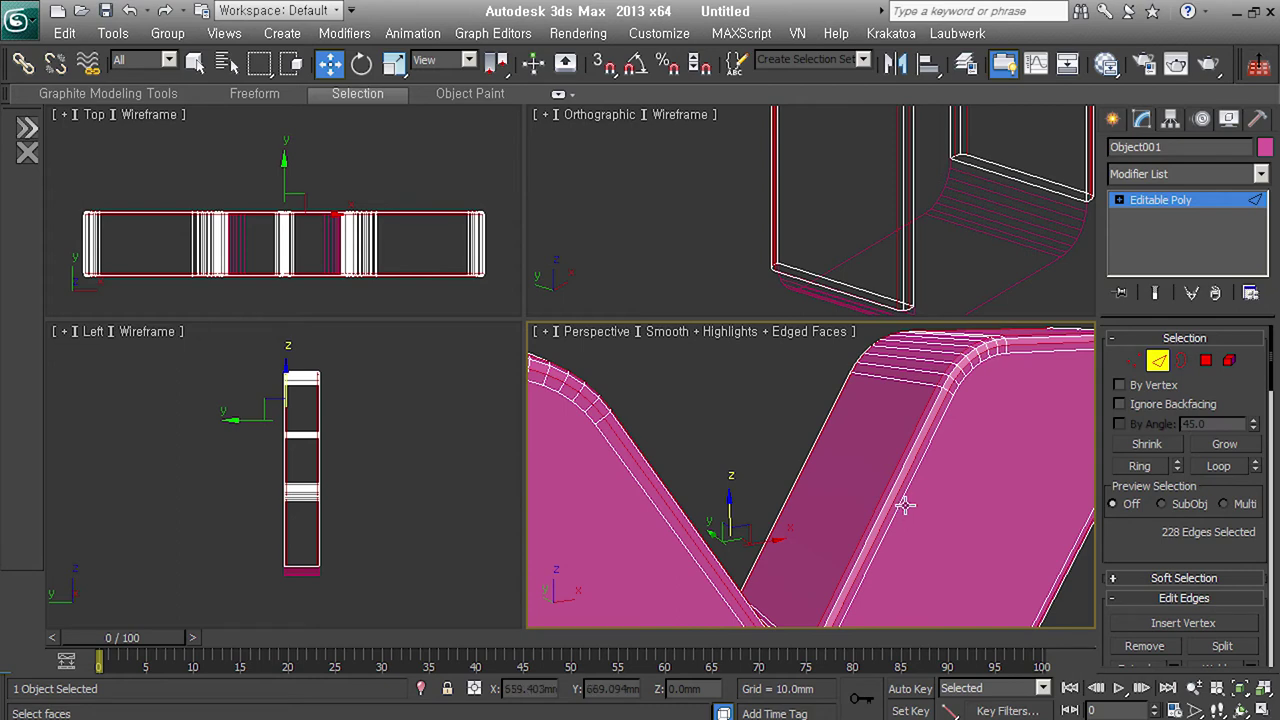
- Exit Edge level, inspect the rounded edges, and select Text001
mouse_move(903, 509)
middle_mouse_down("alt")
mouse_move(894, 486)
mouse_move(903, 514)
mouse_move(768, 486)
mouse_move(736, 518)
middle_mouse_up("alt")
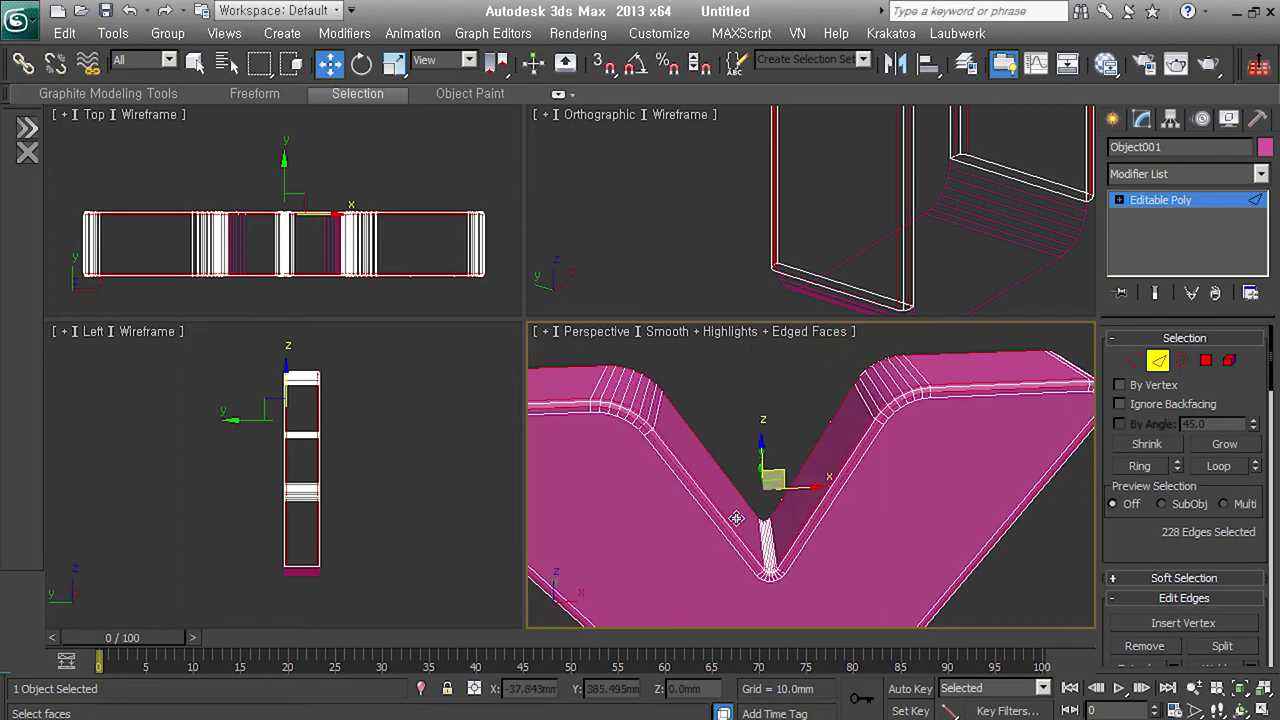
left_click(1158, 360)
mouse_move(900, 528)
middle_mouse_down("alt")
mouse_move(928, 478)
mouse_move(989, 434)
mouse_move(831, 551)
mouse_move(895, 497)
middle_mouse_up("alt")
mouse_move(1039, 538)
middle_mouse_down("alt")
mouse_move(923, 583)
mouse_move(877, 646)
middle_mouse_up("alt")
mouse_move(929, 486)
middle_mouse_down("alt")
mouse_move(811, 446)
mouse_move(834, 366)
mouse_move(835, 424)
middle_mouse_up("alt")
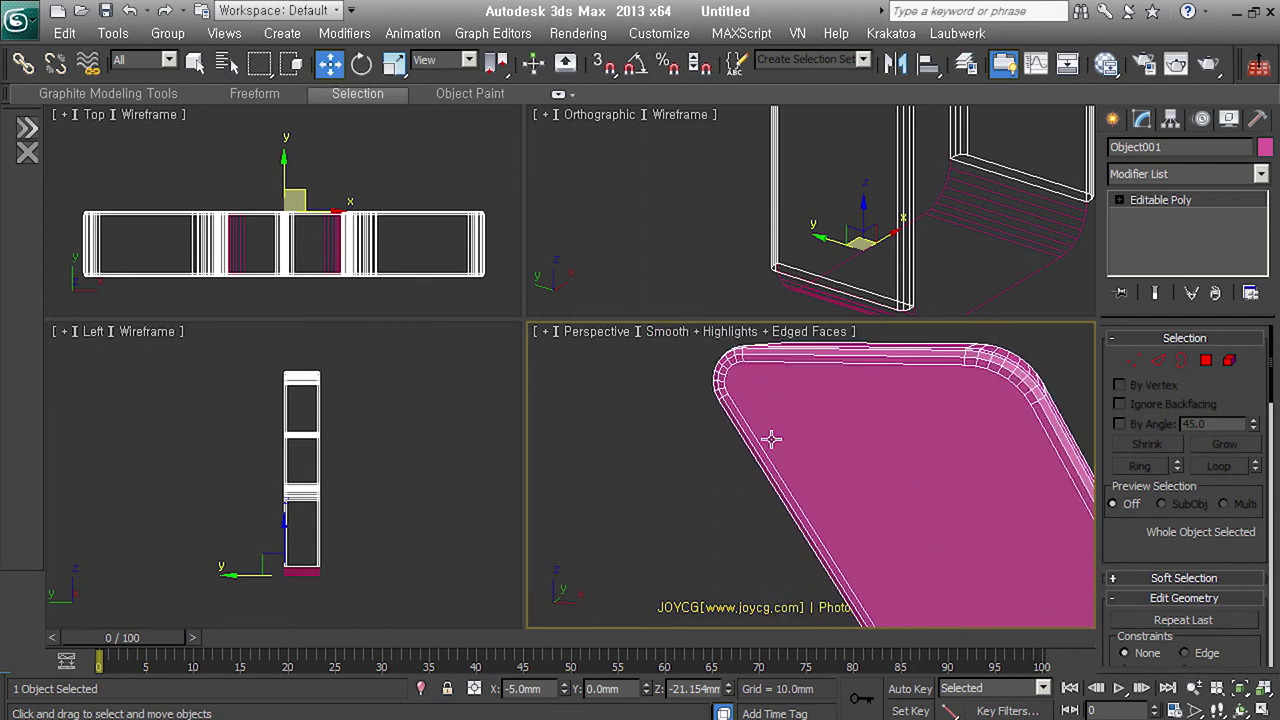
left_click(994, 517)
- Select Object001 and pick one face of the Y at Polygon level
middle_click_drag(994, 517, 1013, 514, "alt")
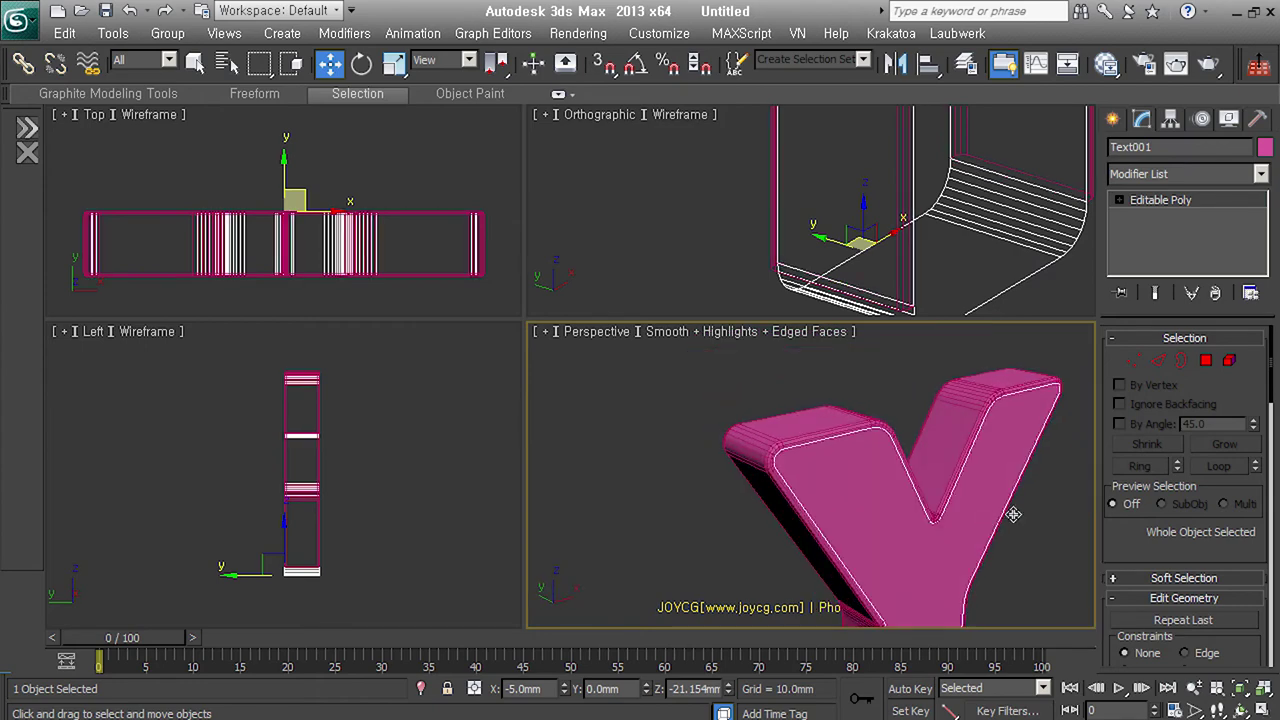
left_click(1206, 361)
left_click(945, 560)
middle_click_drag(943, 594, 922, 555, "alt")
left_click(1206, 361)
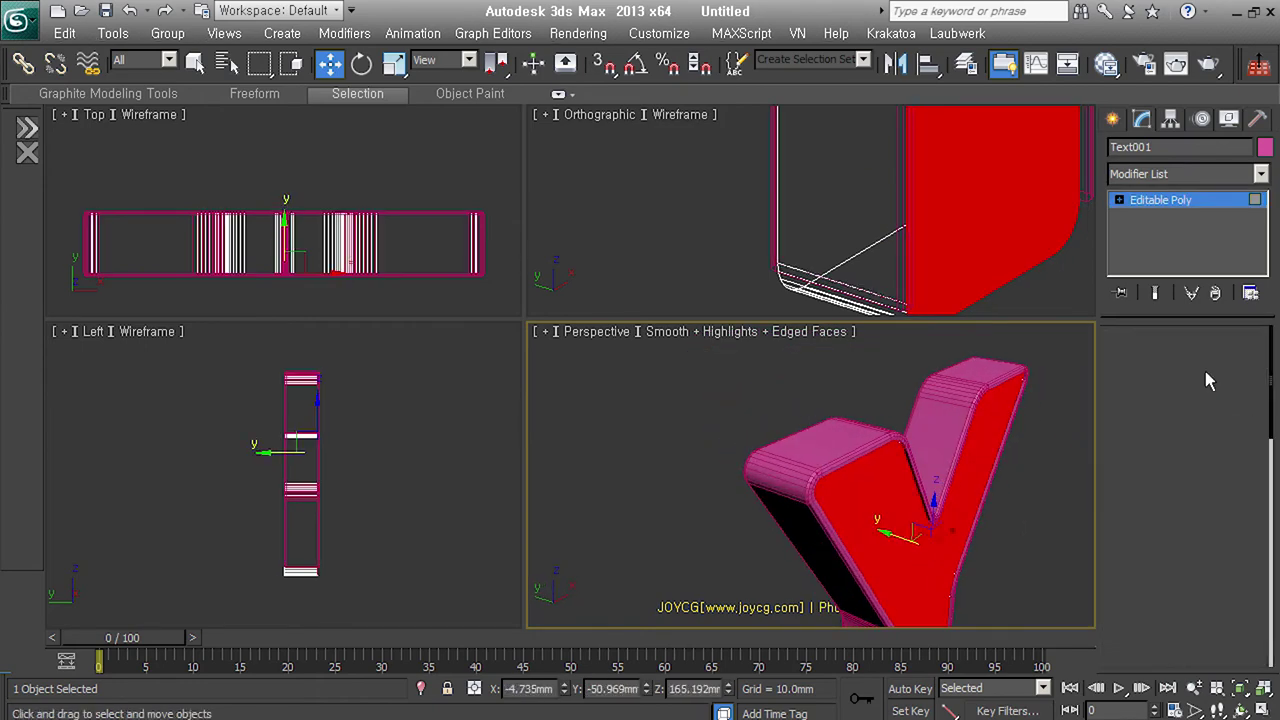
left_click(1042, 556)
middle_click_drag(991, 534, 785, 475, "alt")
left_click(820, 393)
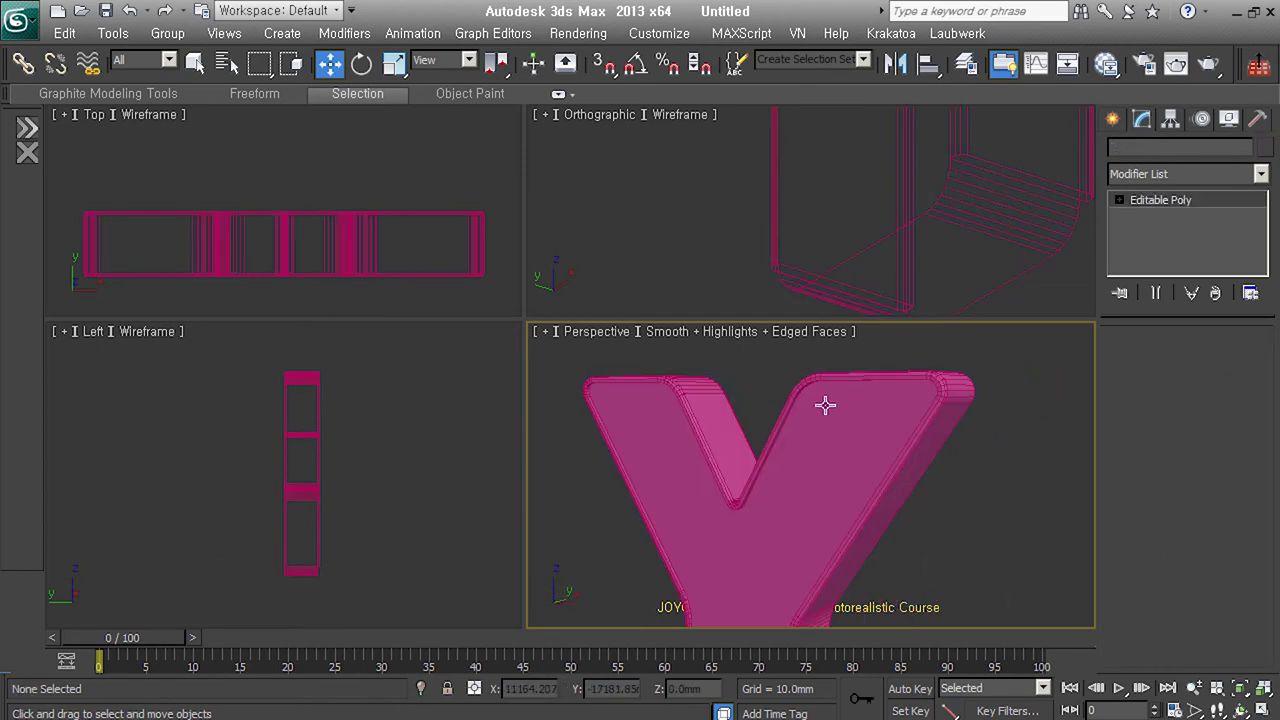
left_click(1206, 361)
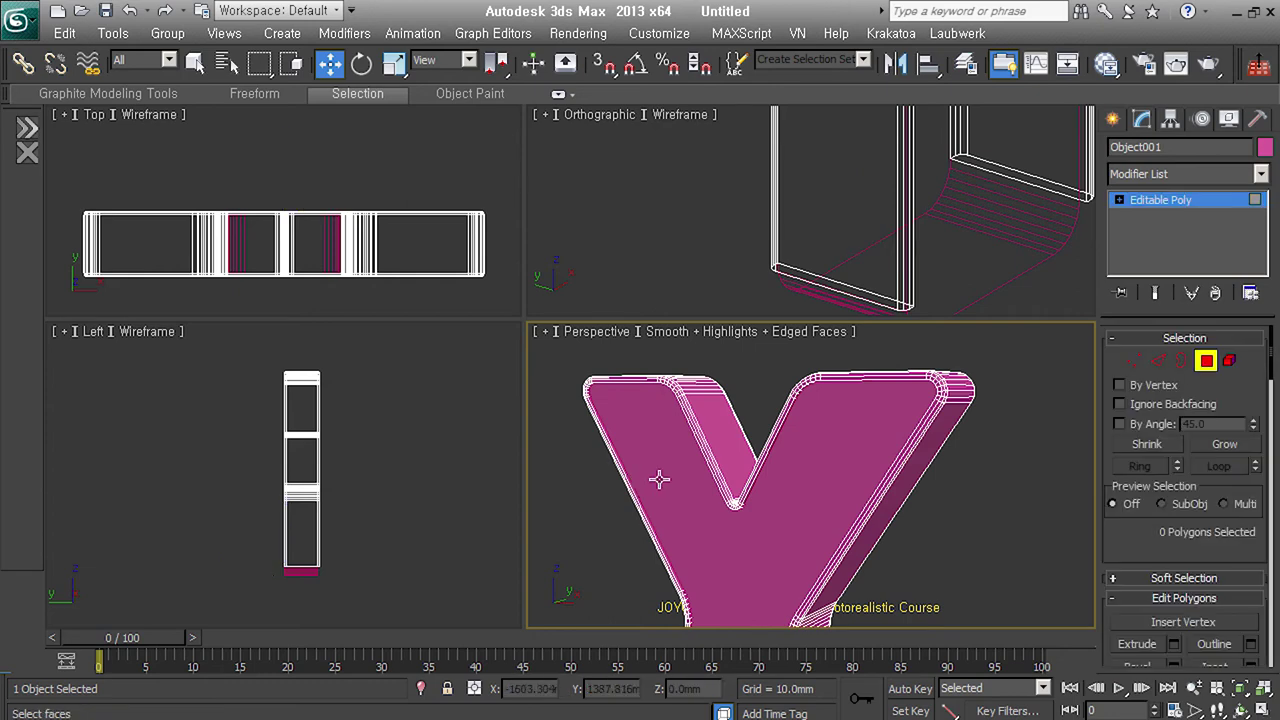
left_click(686, 519)
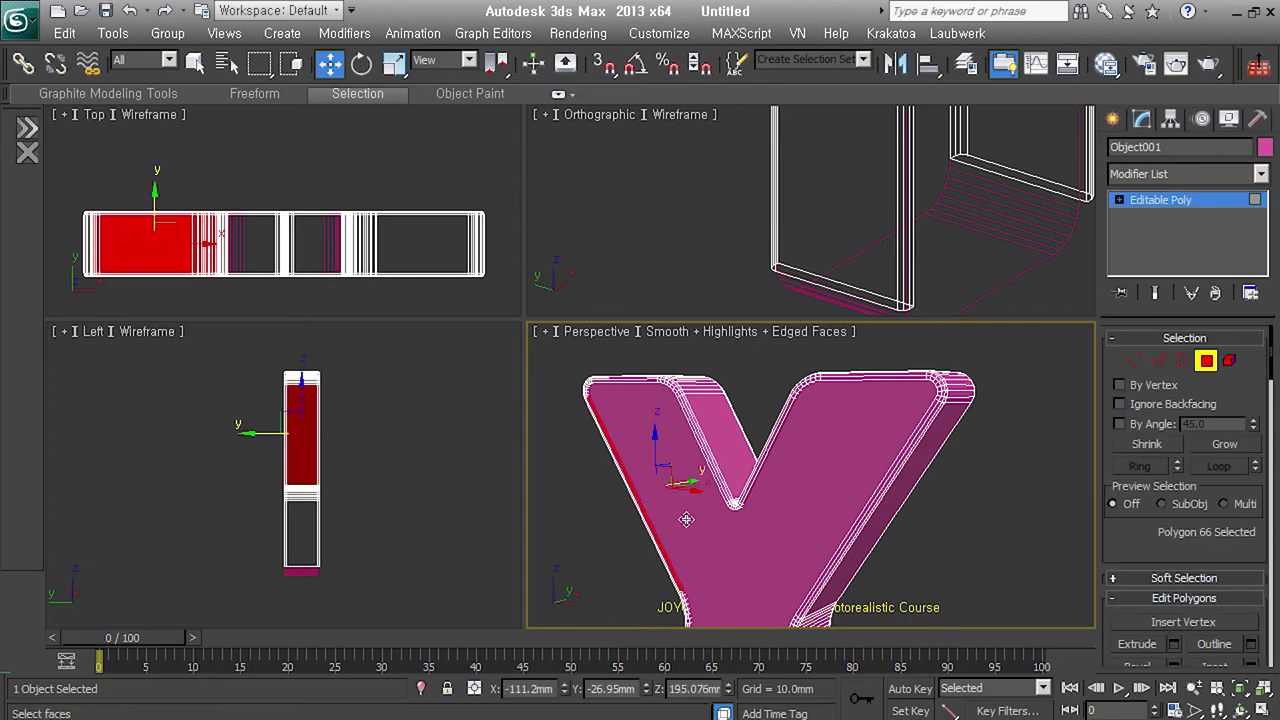
- Show the perspective view as wireframe and select all 57 polygons of the Y
key("F3")
middle_click_drag(700, 543, 737, 502)
key("ctrl+a")
scroll(809, 486, "down", 3)
middle_click_drag(809, 486, 937, 477, "alt")
scroll(815, 515, "up", 4)
mouse_move(879, 565)
middle_mouse_down("alt")
mouse_move(760, 509)
mouse_move(789, 503)
mouse_move(857, 543)
mouse_move(866, 500)
mouse_move(903, 510)
middle_mouse_up("alt")
scroll(905, 500, "up", 2)
scroll(908, 488, "up", 3)
- Outline the selected polygons by dragging, then deselect them
right_click(955, 468)
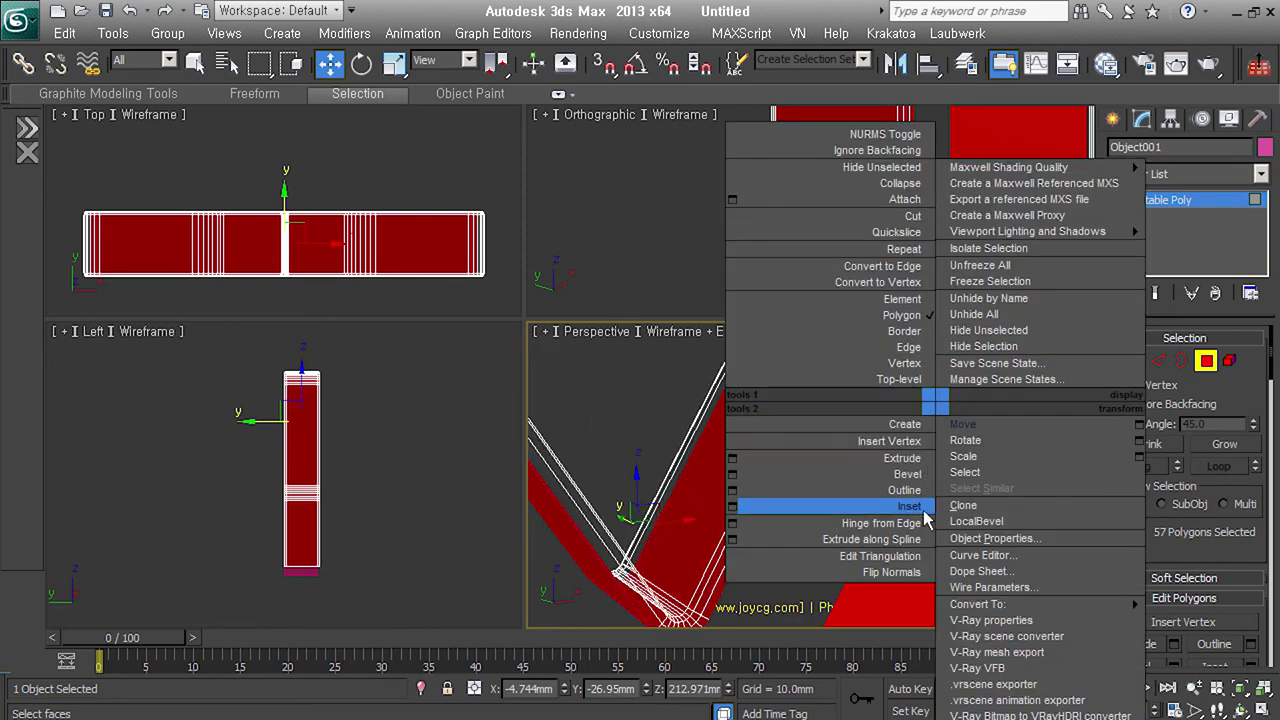
left_click(905, 490)
left_click_drag(963, 537, 960, 552)
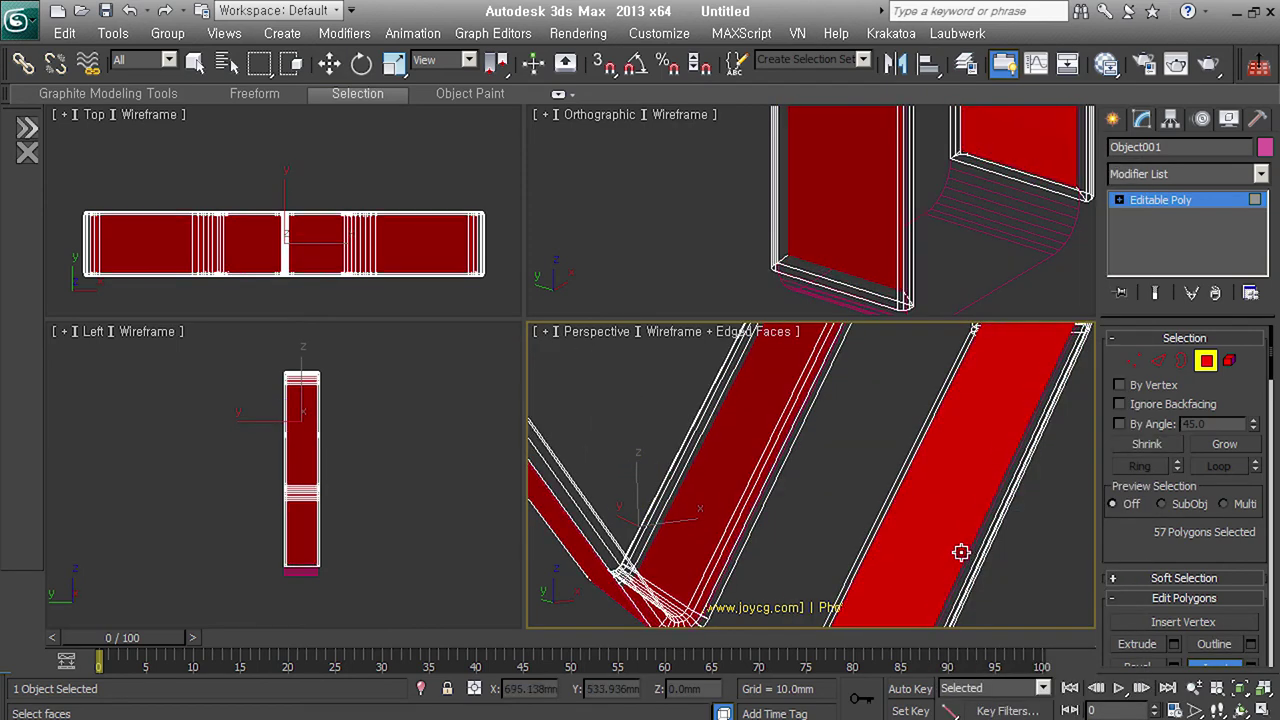
key("ctrl+d")
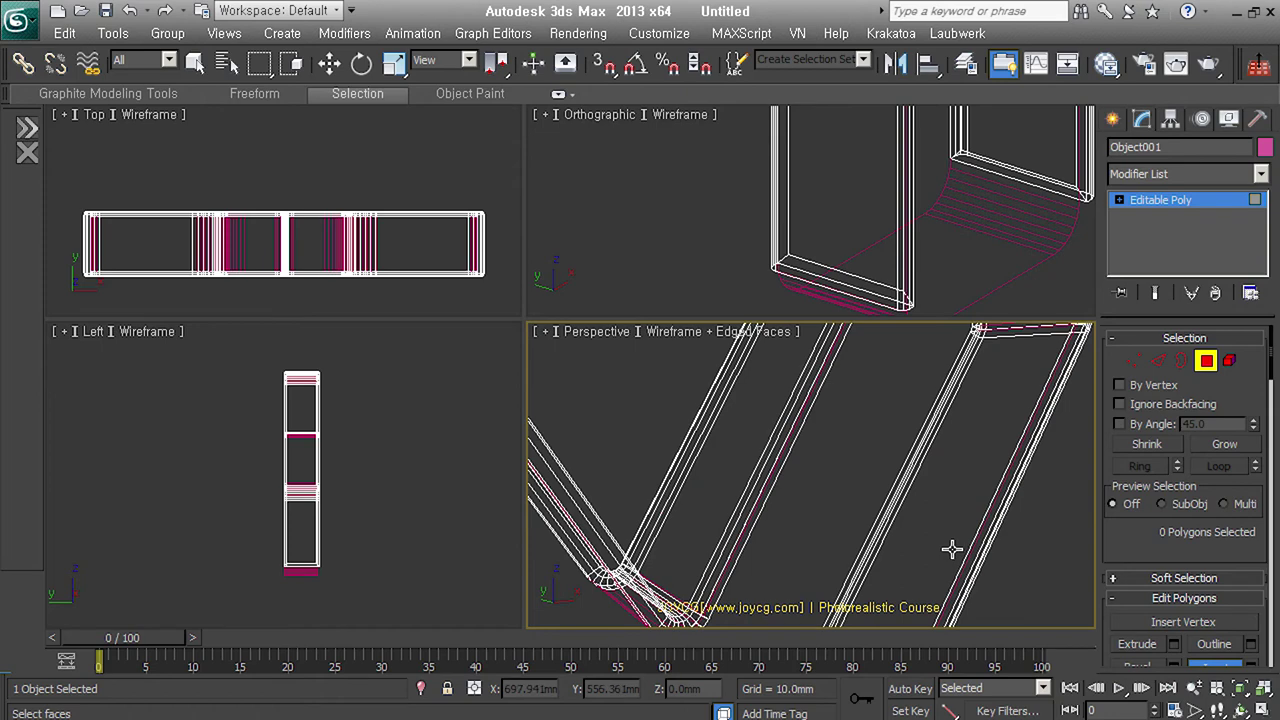
scroll(931, 491, "down", 4)
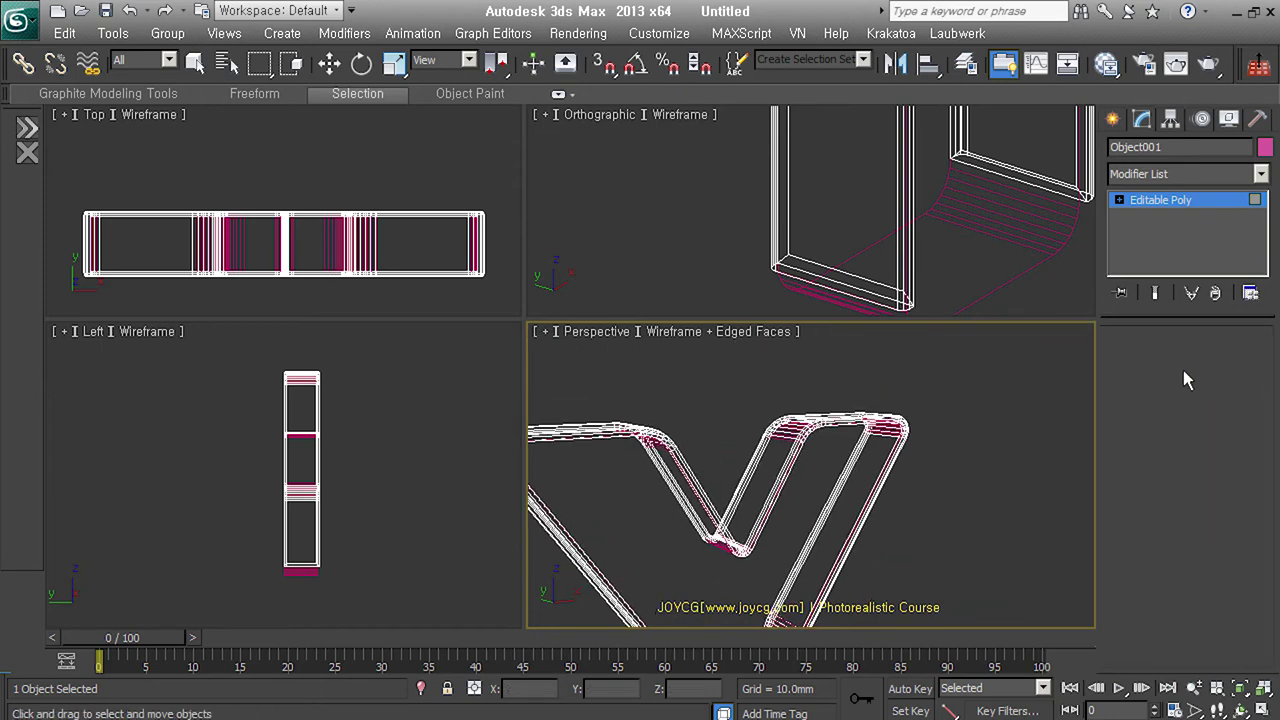
- Enter Edge sub-object level and select all edges of the Y
left_click(1206, 360)
key("w")
key("2")
key("ctrl+a")
middle_click_drag(912, 458, 972, 430)
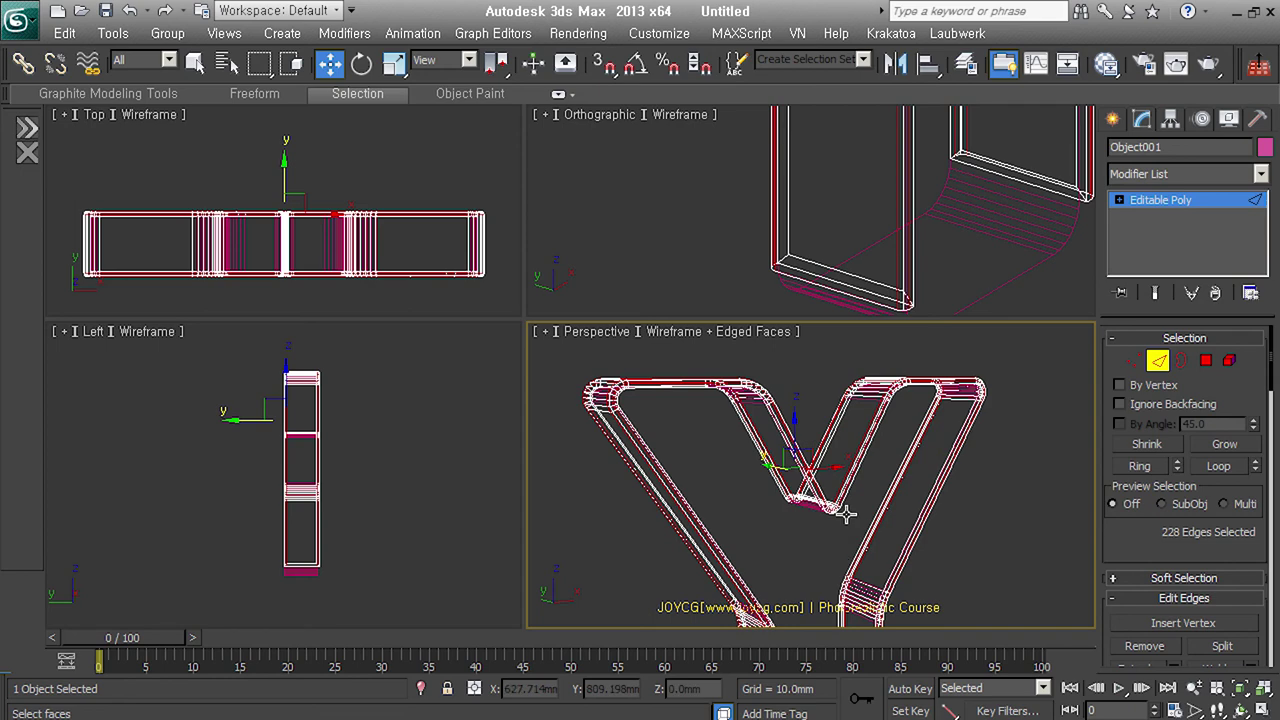
mouse_move(846, 514)
middle_mouse_down("alt")
mouse_move(1013, 523)
mouse_move(838, 528)
mouse_move(1014, 532)
middle_mouse_up("alt")
- Clear the edge selection and leave Edge sub-object level to select the whole object
left_click(1058, 548)
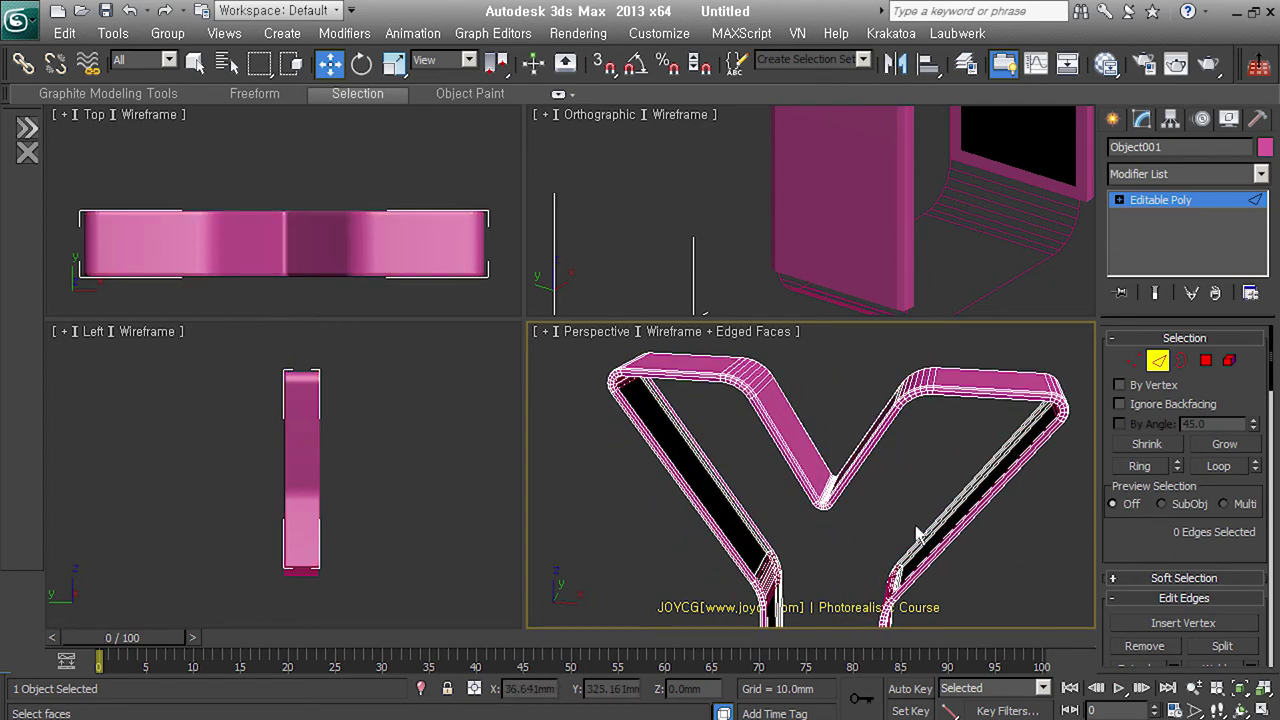
scroll(790, 415, "up", 1)
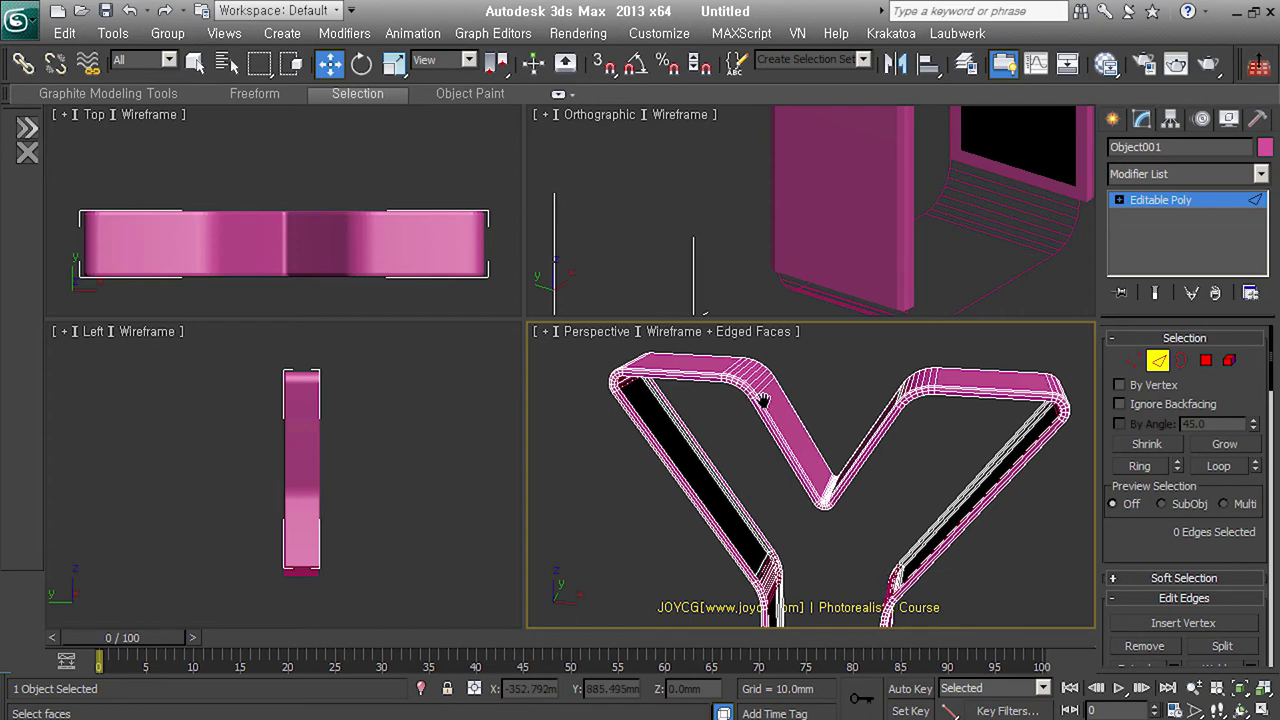
scroll(787, 411, "up", 3)
scroll(900, 475, "down", 3)
scroll(857, 514, "up", 2)
scroll(852, 515, "up", 2)
mouse_move(853, 515)
middle_mouse_down("alt")
mouse_move(930, 524)
mouse_move(866, 563)
mouse_move(781, 556)
mouse_move(966, 491)
mouse_move(829, 466)
mouse_move(885, 586)
middle_mouse_up("alt")
key("2")
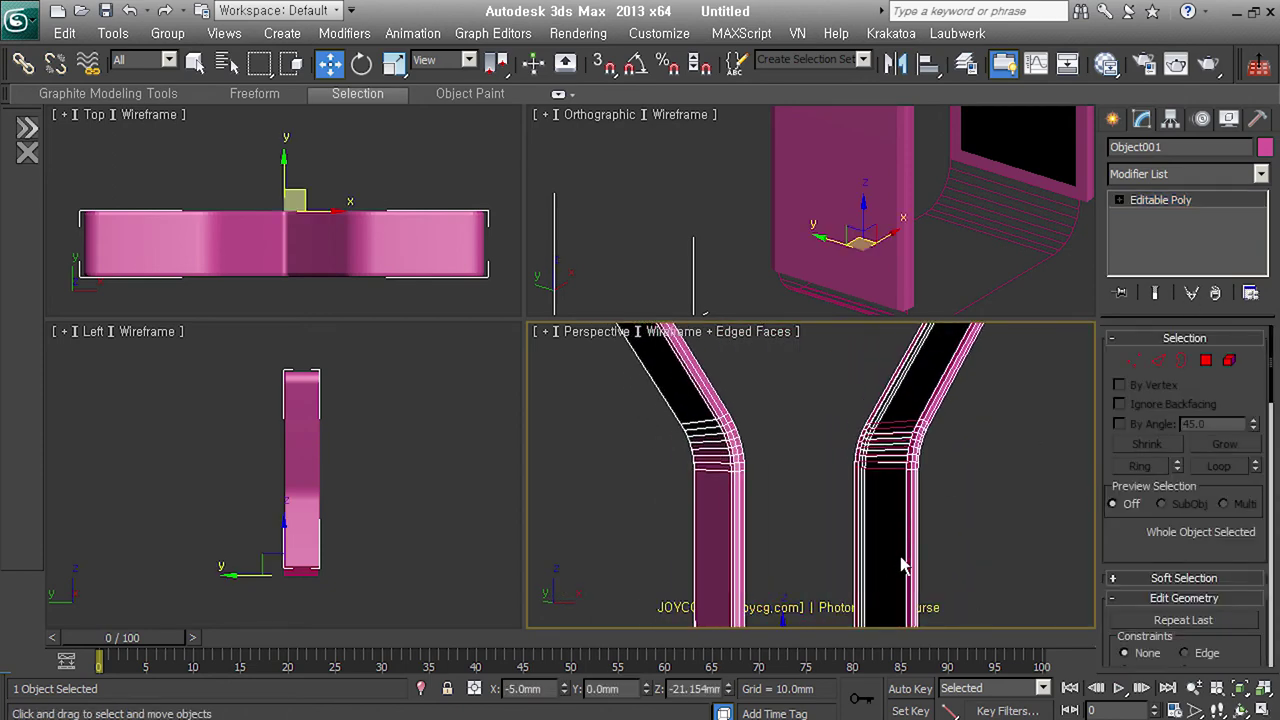
scroll(895, 529, "down", 5)
scroll(914, 557, "down", 3)
mouse_move(914, 557)
middle_mouse_down("alt")
mouse_move(912, 571)
mouse_move(860, 580)
mouse_move(913, 556)
middle_mouse_up("alt")
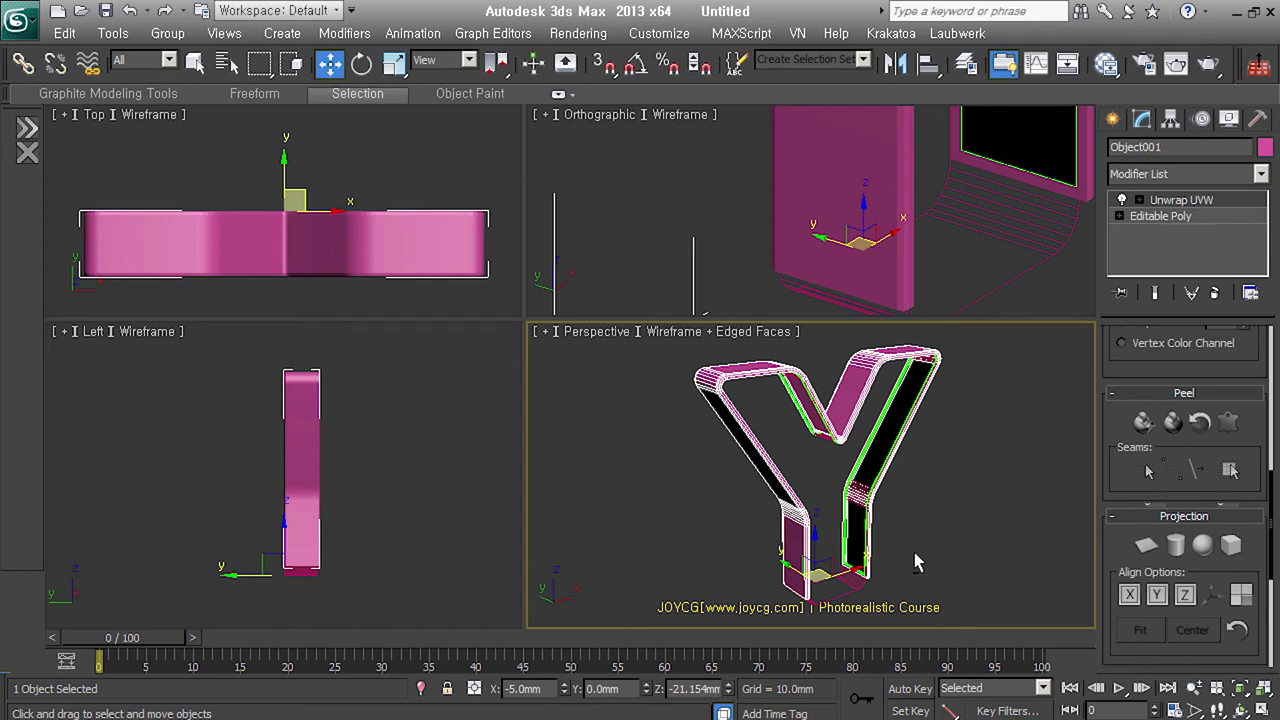
- At the Unwrap UVW Edge level, select two rim edges on the Y's lower panel
left_click(1139, 200)
left_click(1172, 232)
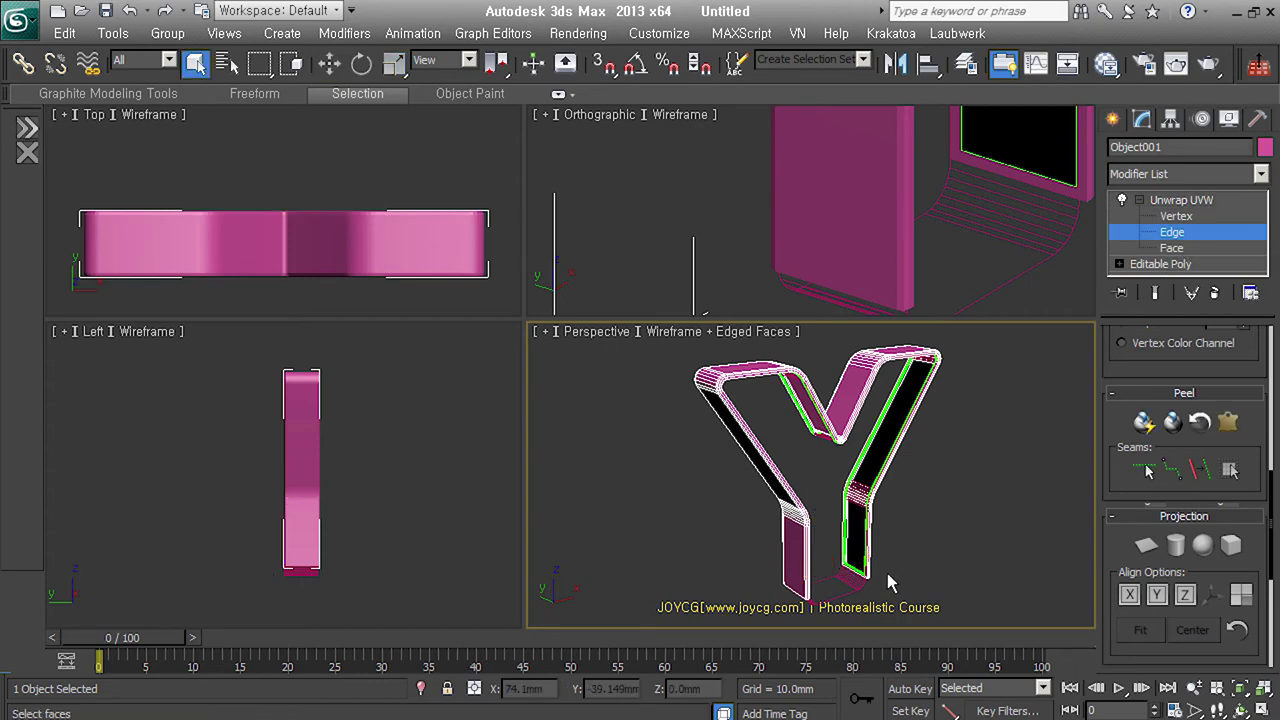
mouse_move(858, 576)
middle_mouse_down("alt")
mouse_move(780, 604)
mouse_move(737, 597)
mouse_move(829, 551)
middle_mouse_up("alt")
scroll(889, 480, "up", 3)
mouse_move(889, 480)
middle_mouse_down()
mouse_move(885, 513)
mouse_move(908, 517)
middle_mouse_up()
key("u")
scroll(800, 394, "up", 3)
middle_click_drag(800, 394, 788, 510)
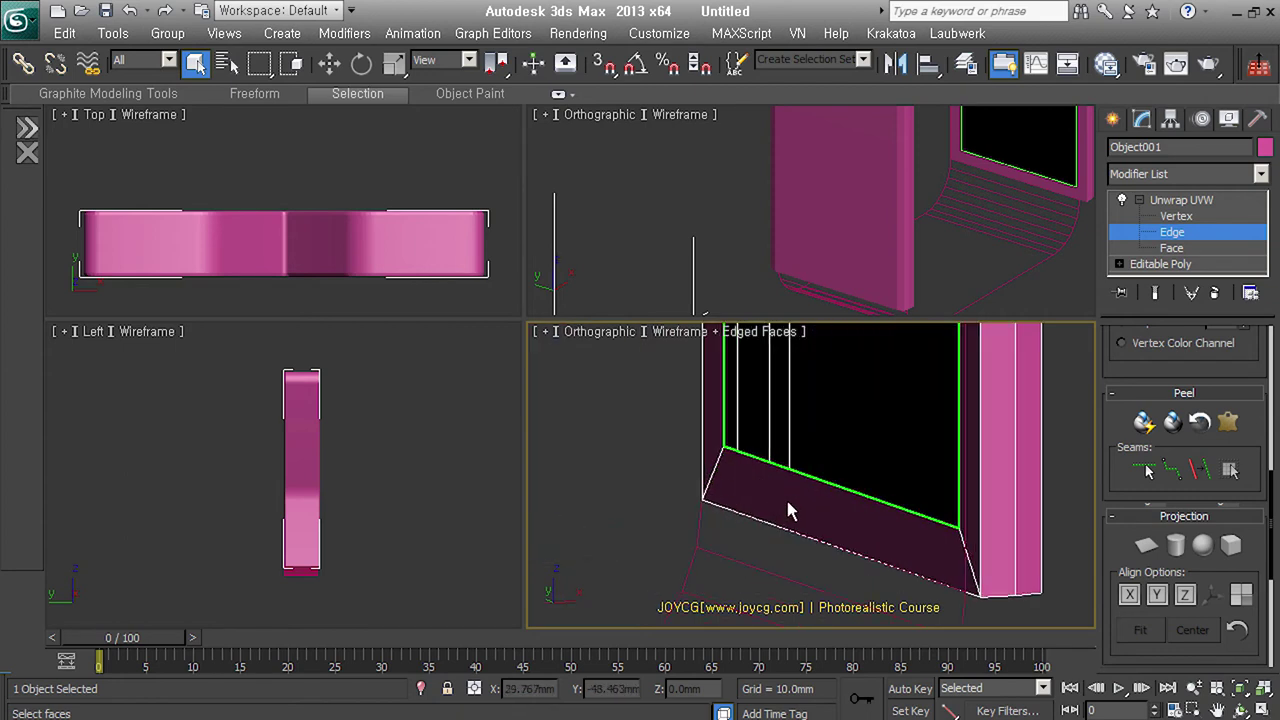
left_click(975, 572)
left_click(726, 482, "ctrl")
- Add the vertical edge at the bevelled corner to the edge selection
mouse_move(726, 480)
middle_mouse_down("alt")
mouse_move(1014, 563)
mouse_move(990, 478)
mouse_move(978, 489)
mouse_move(791, 477)
mouse_move(871, 528)
mouse_move(722, 503)
mouse_move(951, 494)
mouse_move(665, 563)
mouse_move(731, 494)
mouse_move(840, 517)
mouse_move(776, 372)
middle_mouse_up("alt")
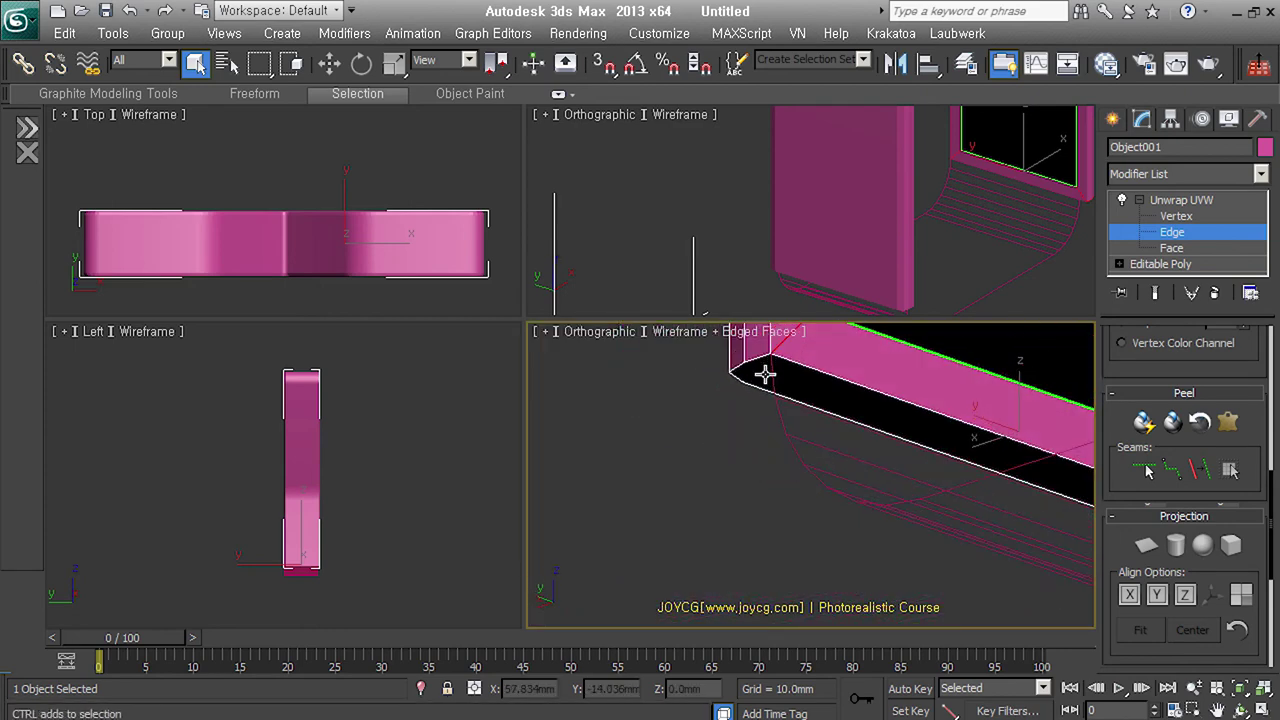
mouse_move(820, 409)
middle_mouse_down("alt")
mouse_move(723, 514)
mouse_move(891, 457)
mouse_move(912, 466)
middle_mouse_up("alt")
left_click(910, 465)
left_click(903, 474)
left_click(908, 466)
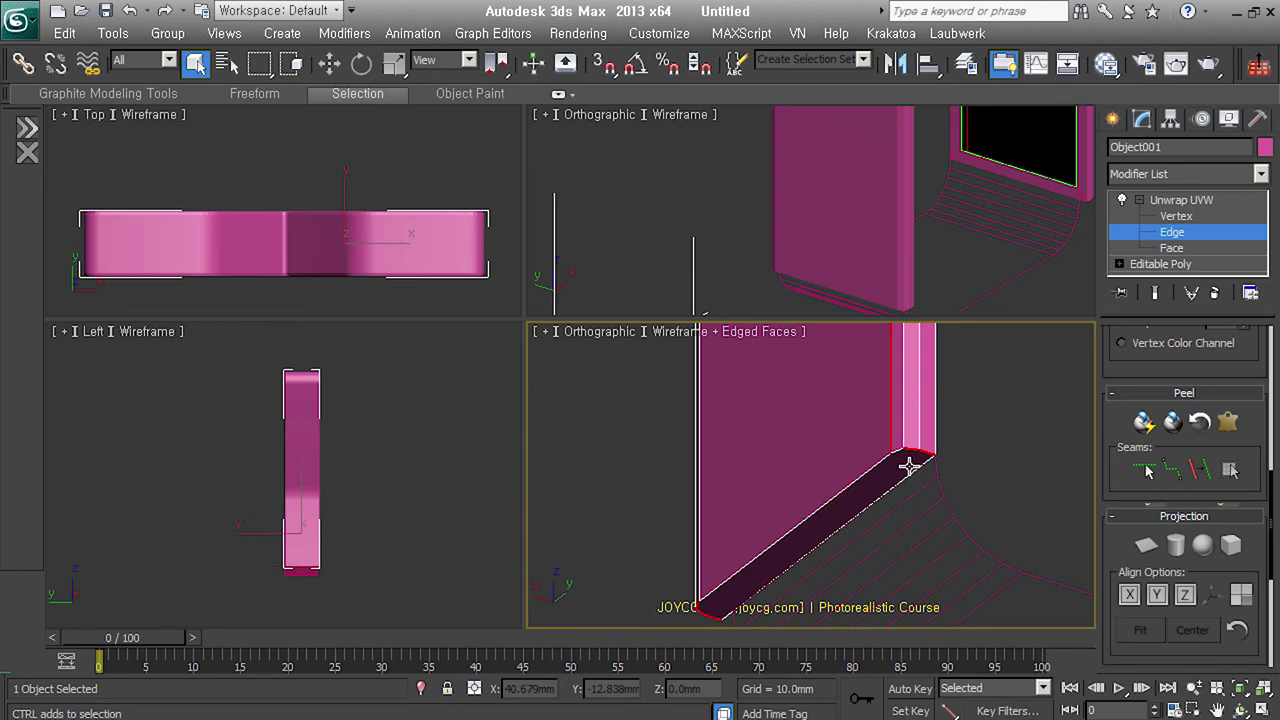
middle_click_drag(939, 511, 950, 455)
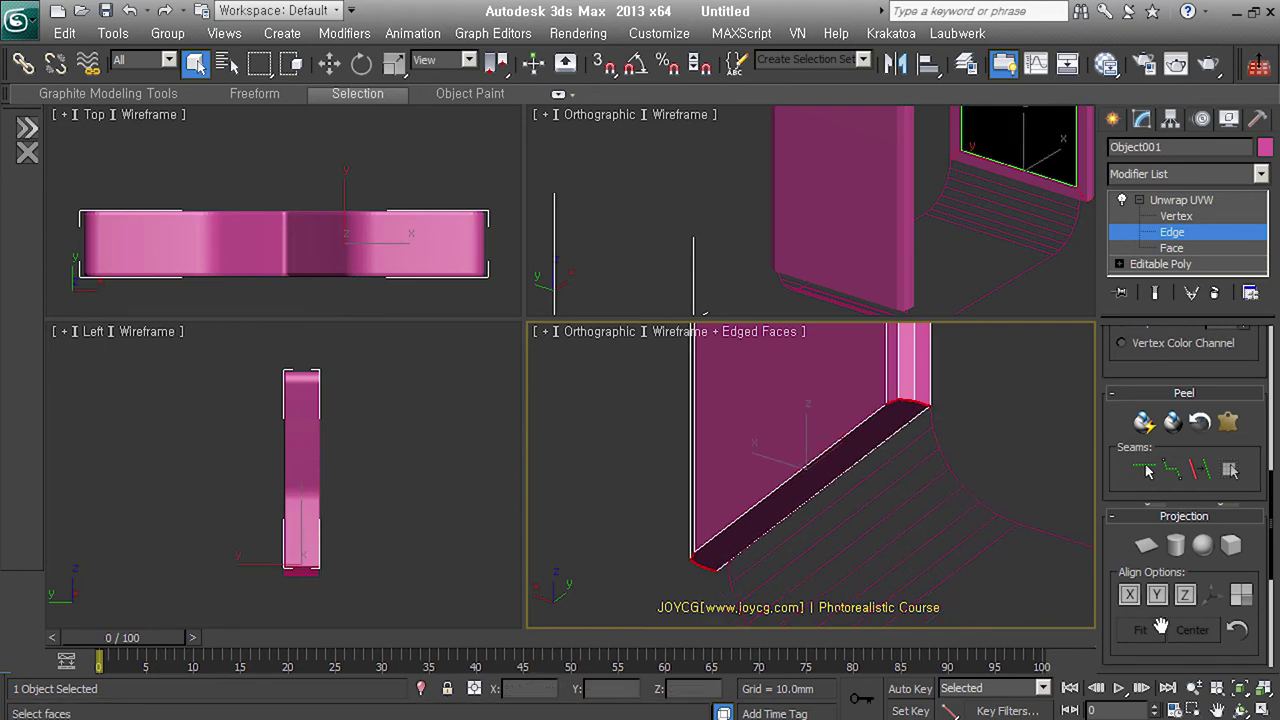
left_click_drag(1150, 667, 1150, 402)
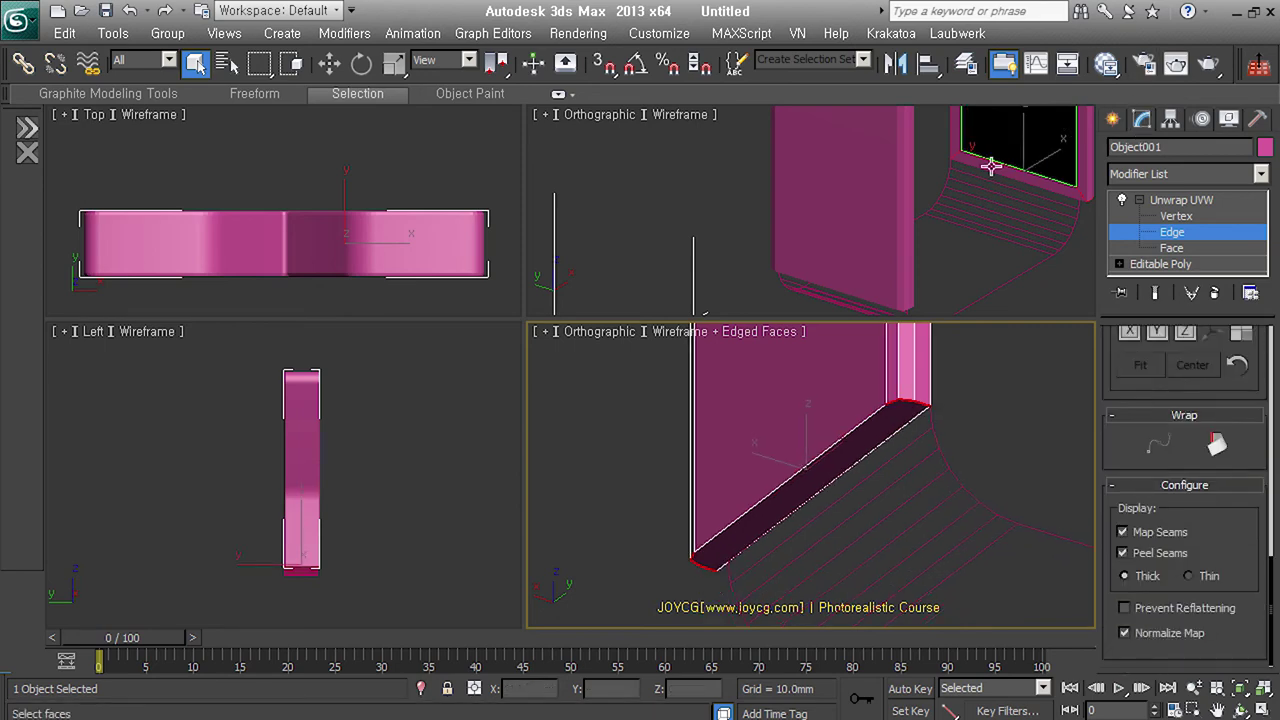
middle_click_drag(1083, 177, 1006, 308)
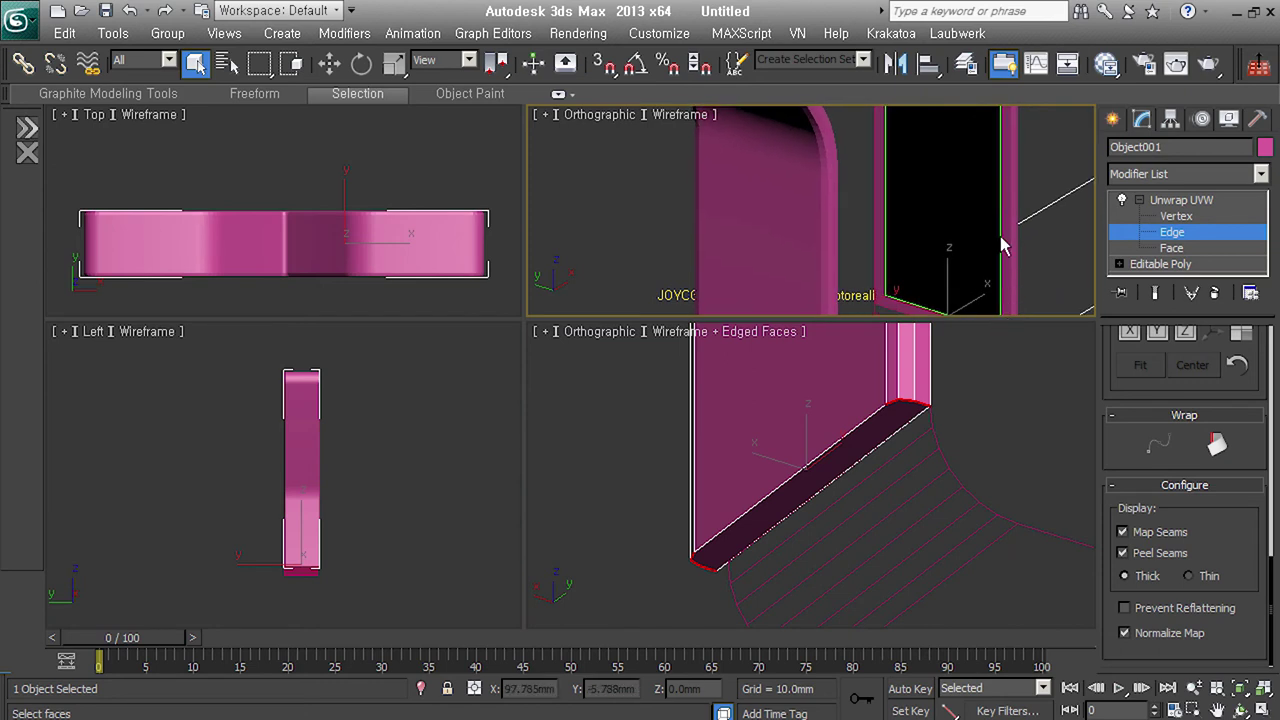
- Hide the map seam lines and display edged faces in the viewport
left_click(1182, 538)
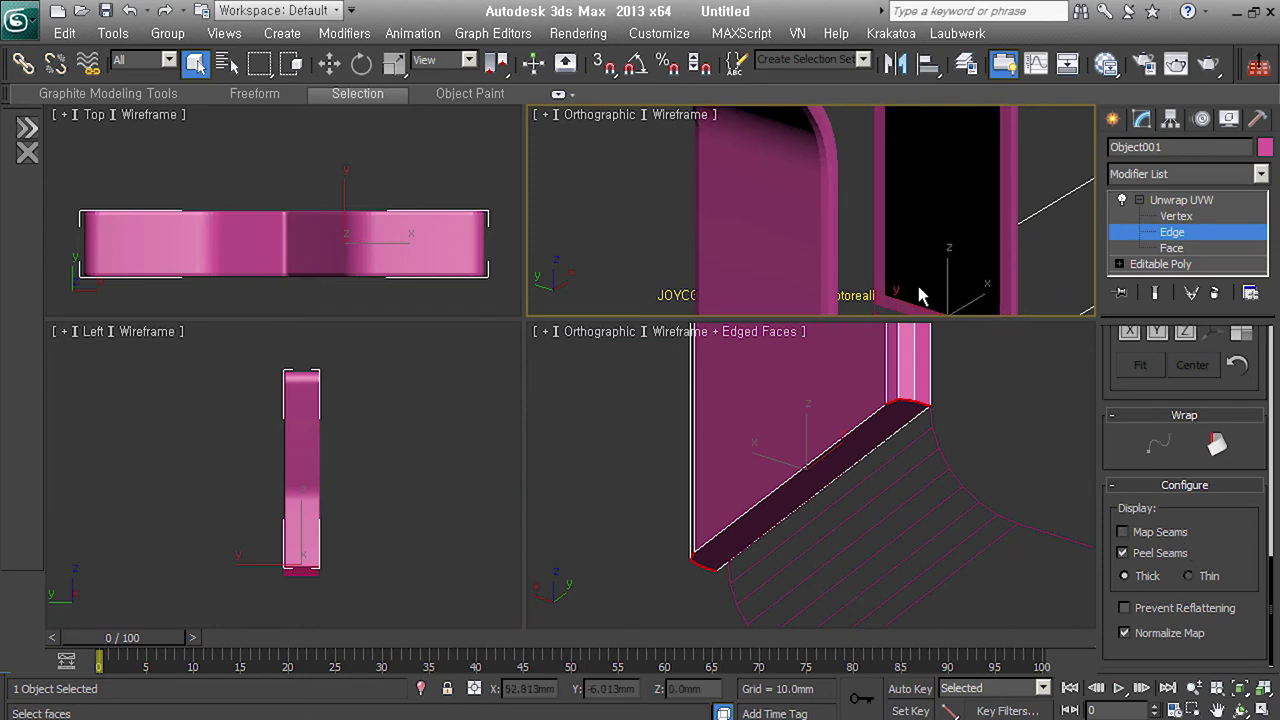
scroll(950, 220, "down", 3)
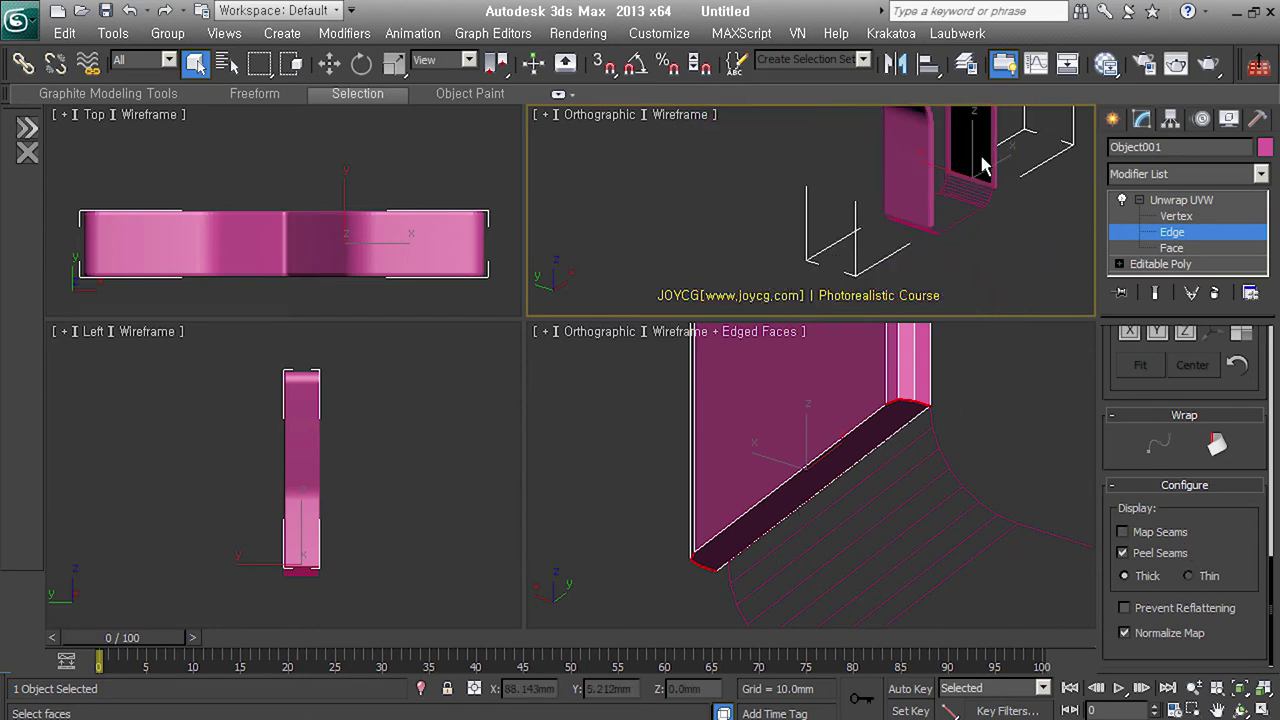
middle_click_drag(951, 220, 810, 168)
scroll(810, 168, "up", 3)
scroll(868, 224, "up", 2)
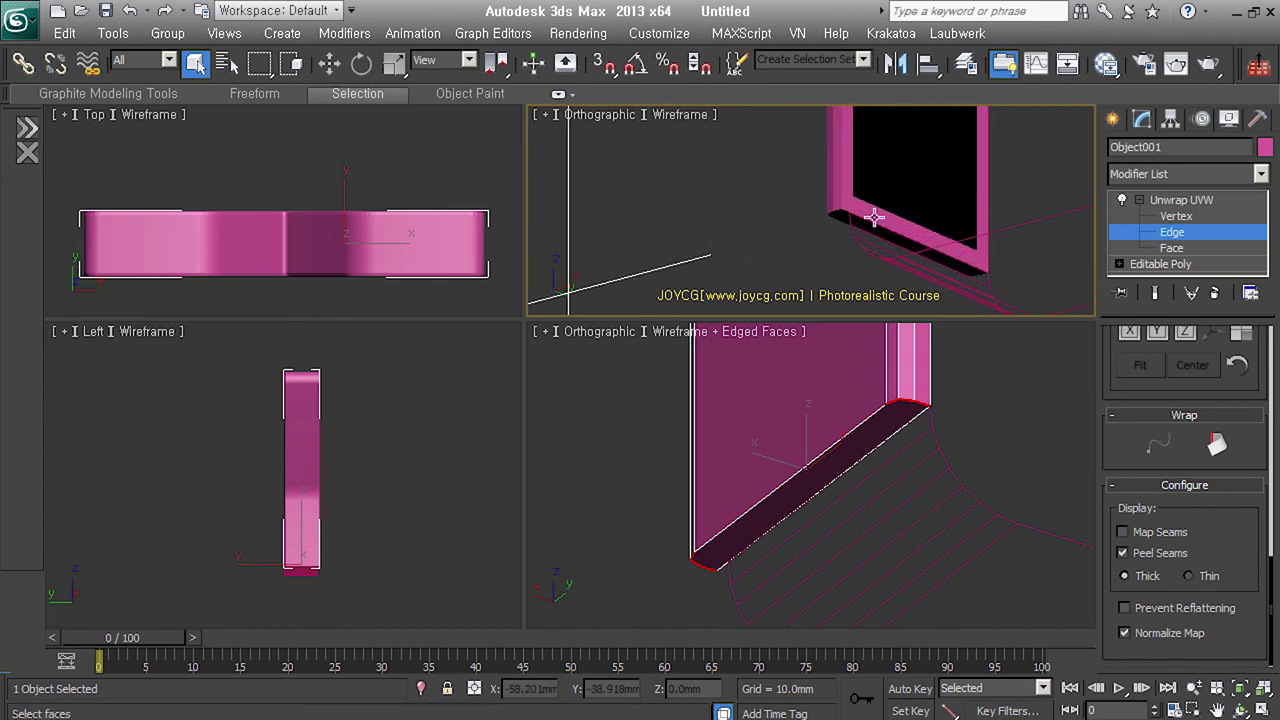
middle_click_drag(868, 214, 866, 231)
key("F4")
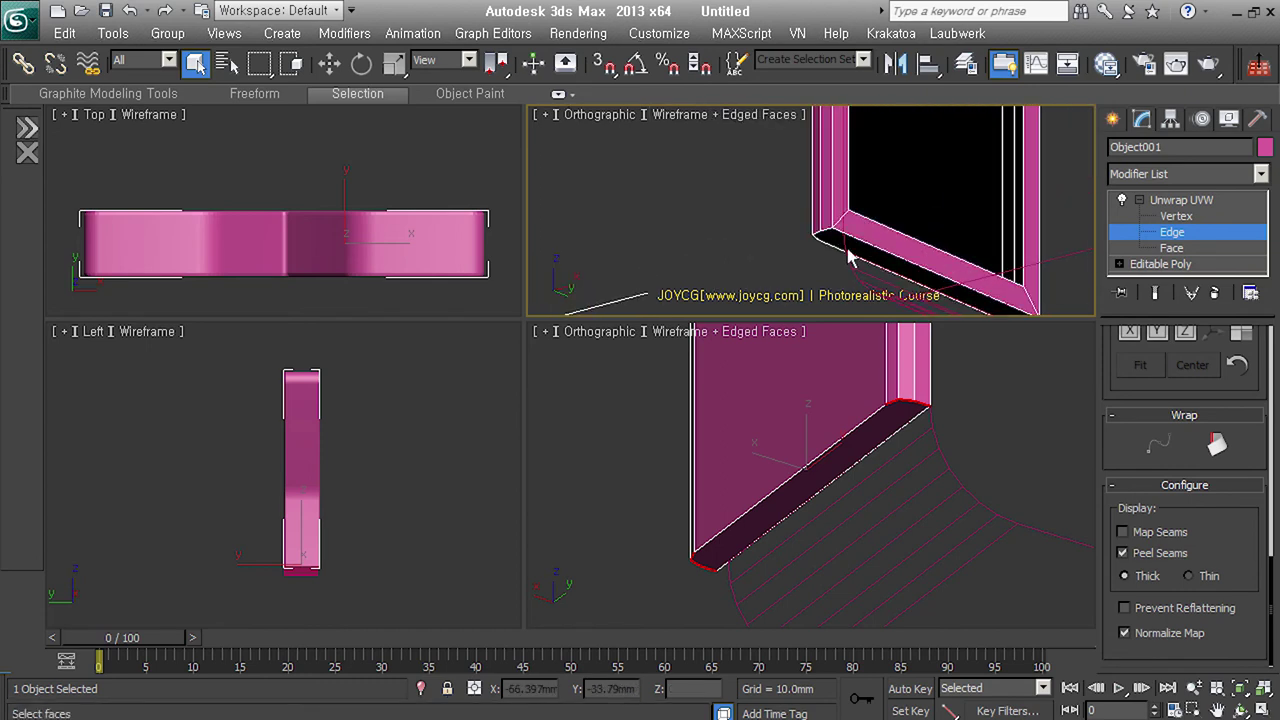
left_click_drag(766, 162, 892, 262)
mouse_move(955, 265)
middle_mouse_down("alt")
mouse_move(909, 229)
mouse_move(812, 212)
mouse_move(1058, 232)
mouse_move(916, 254)
middle_mouse_up("alt")
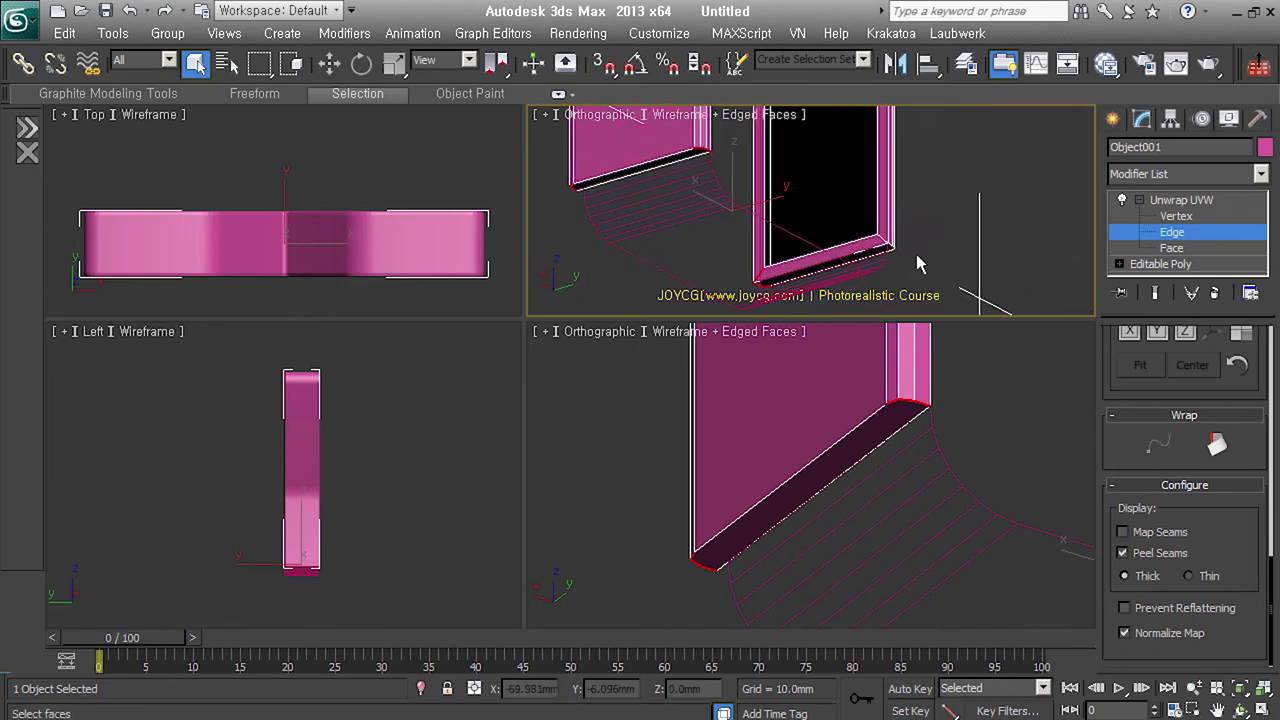
scroll(913, 258, "up", 3)
mouse_move(785, 300)
middle_mouse_down("alt")
mouse_move(908, 140)
mouse_move(928, 277)
mouse_move(800, 290)
middle_mouse_up("alt")
scroll(908, 140, "down", 3)
scroll(800, 290, "up", 2)
mouse_move(710, 246)
middle_mouse_down("alt")
mouse_move(789, 240)
mouse_move(821, 252)
middle_mouse_up("alt")
scroll(1213, 525, "down", 3)
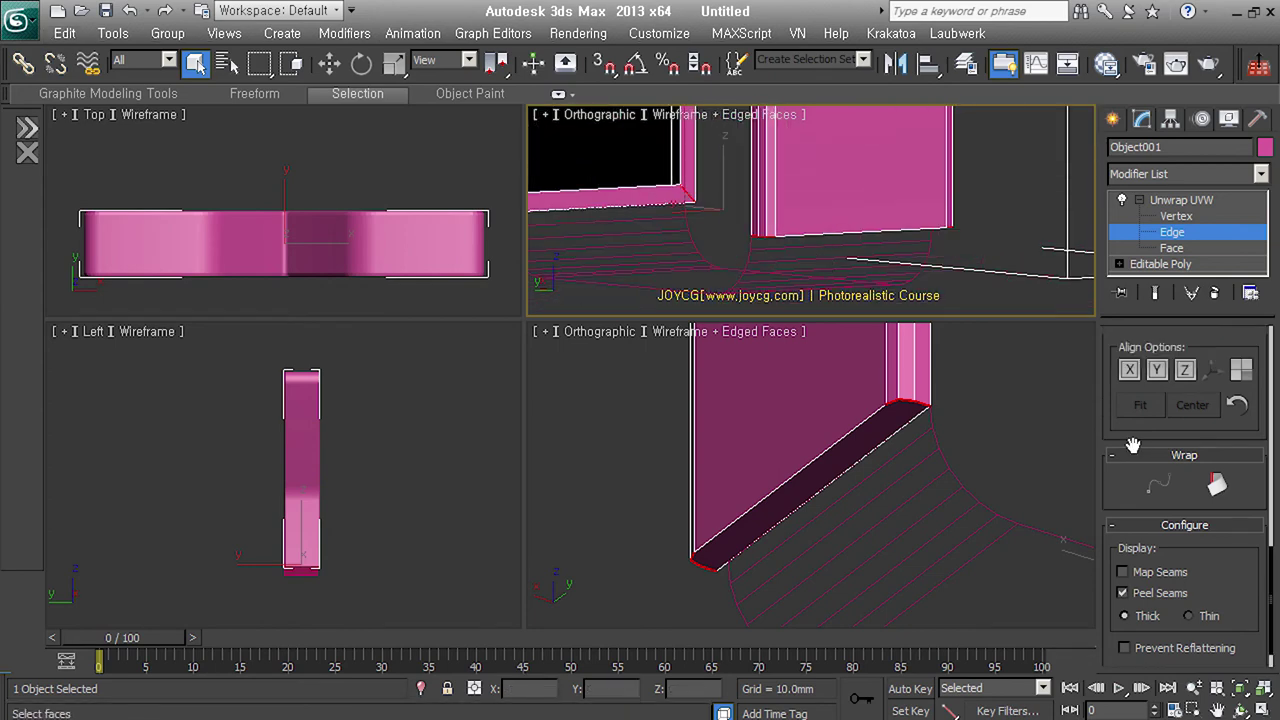
scroll(1213, 525, "down", 3)
- Convert the selected corner edges into pelt seams
left_click(1213, 525)
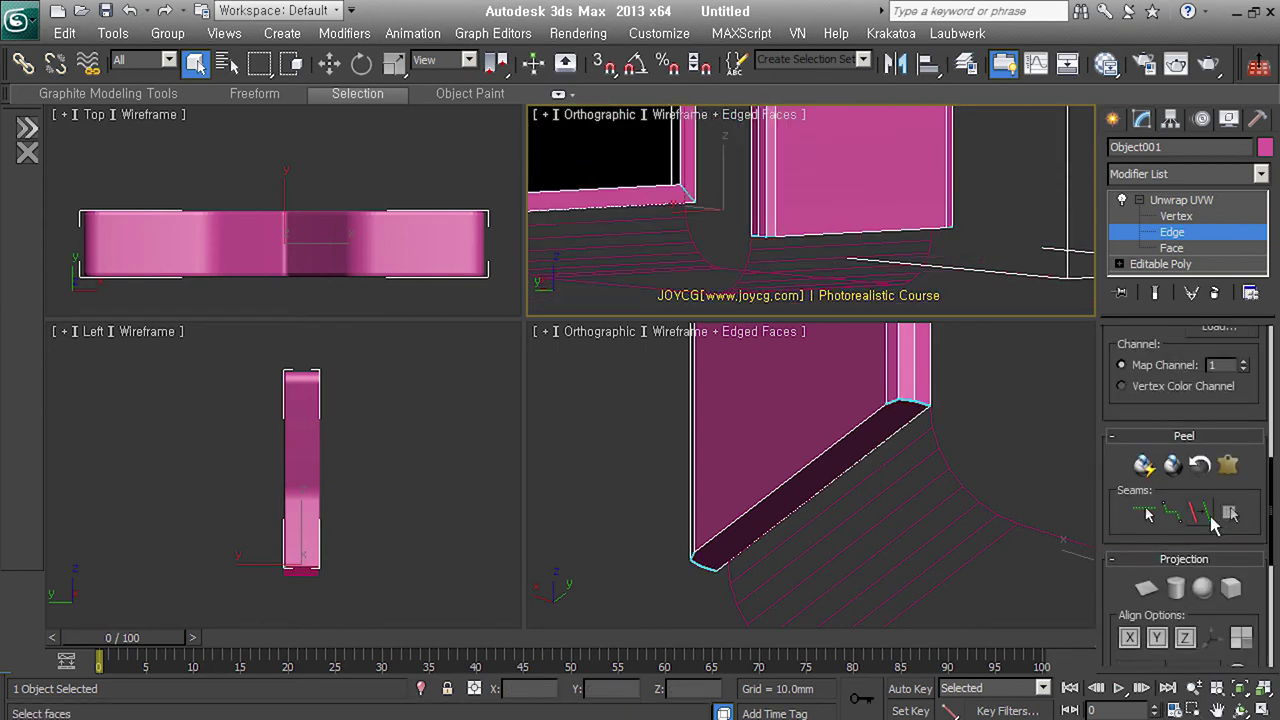
middle_click_drag(878, 410, 830, 360, "alt")
scroll(830, 250, "down", 3)
mouse_move(844, 230)
middle_mouse_down("alt")
mouse_move(824, 280)
mouse_move(920, 296)
middle_mouse_up("alt")
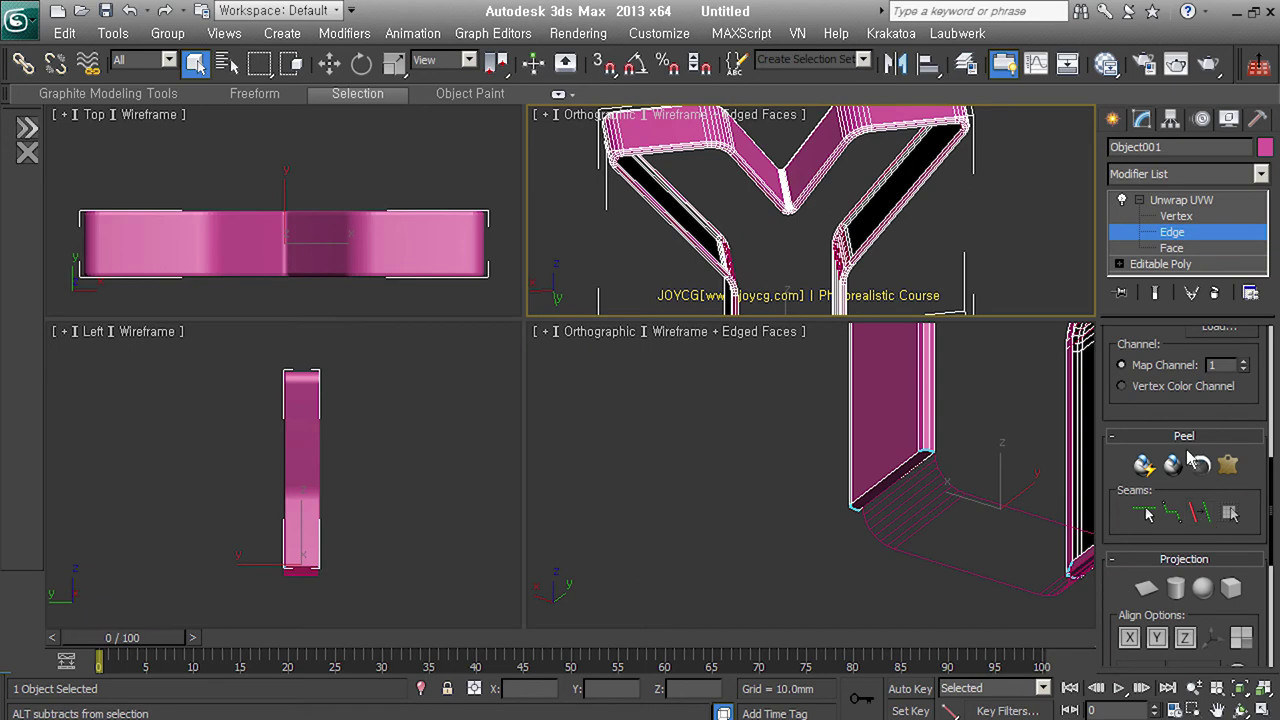
left_click(1172, 248)
- Select all faces of the Y, apply Pelt Map and test-run the pelt
key("ctrl+a")
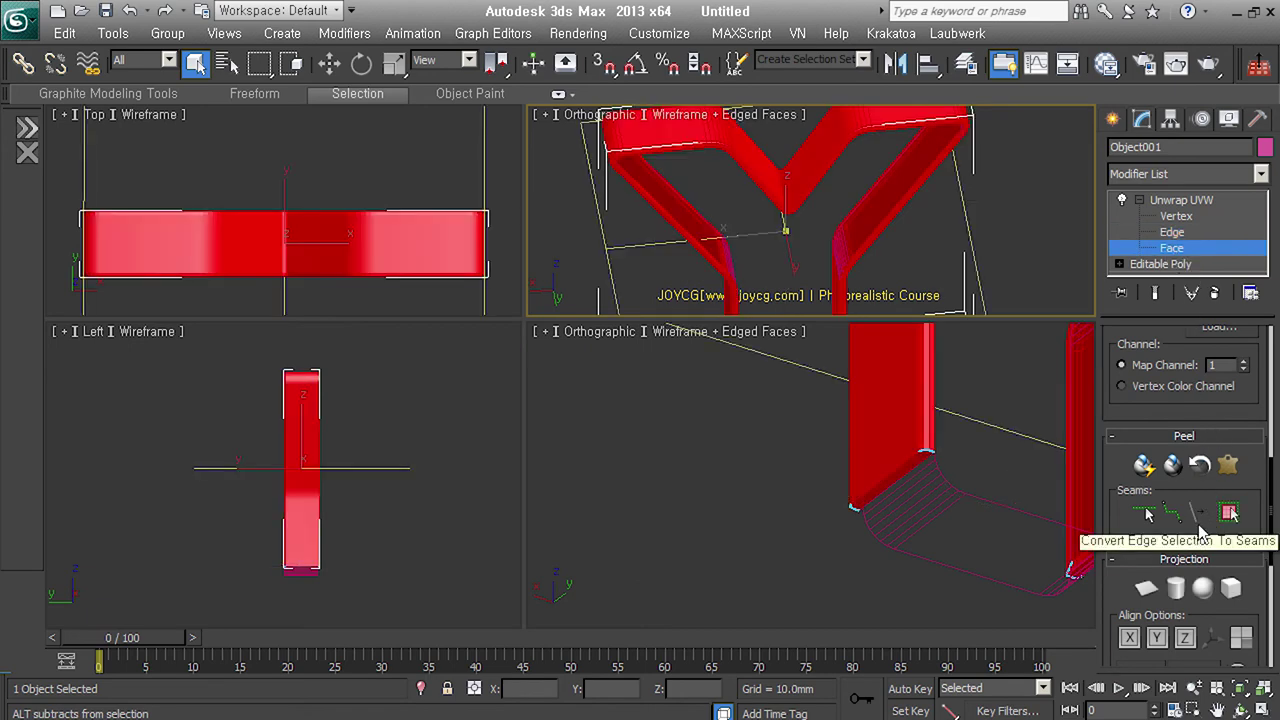
left_click(1229, 470)
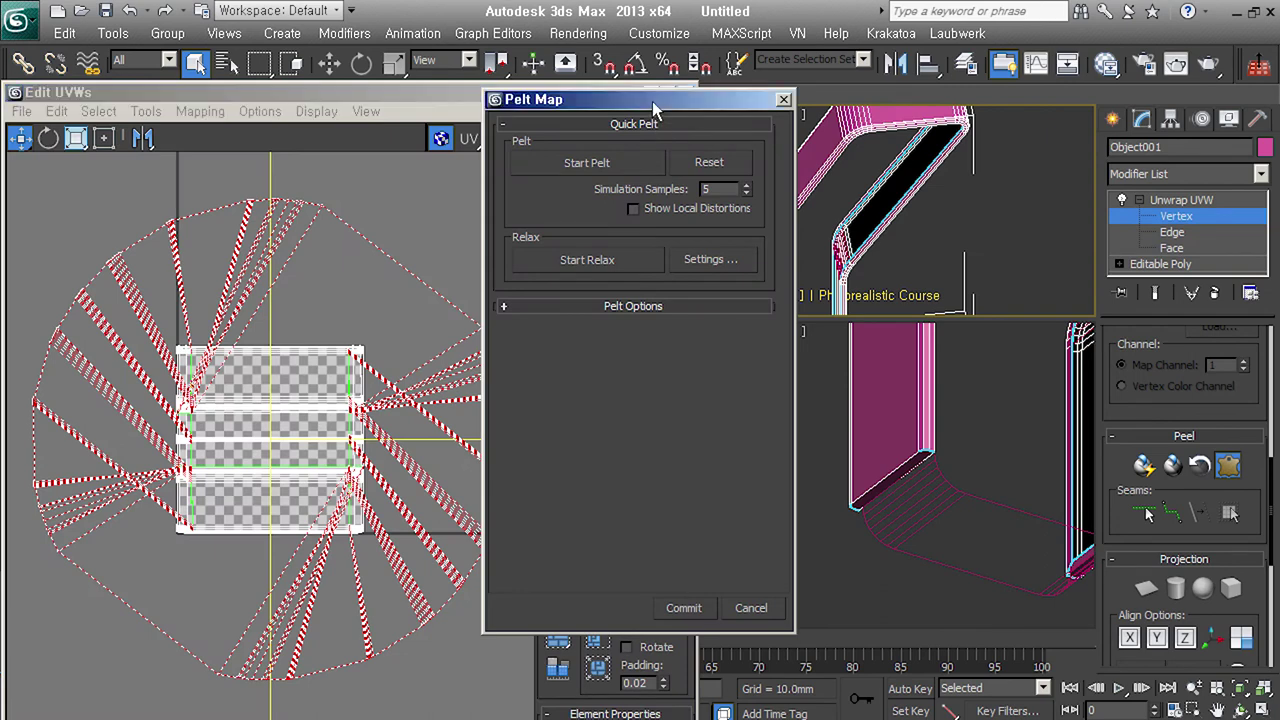
left_click_drag(600, 97, 863, 109)
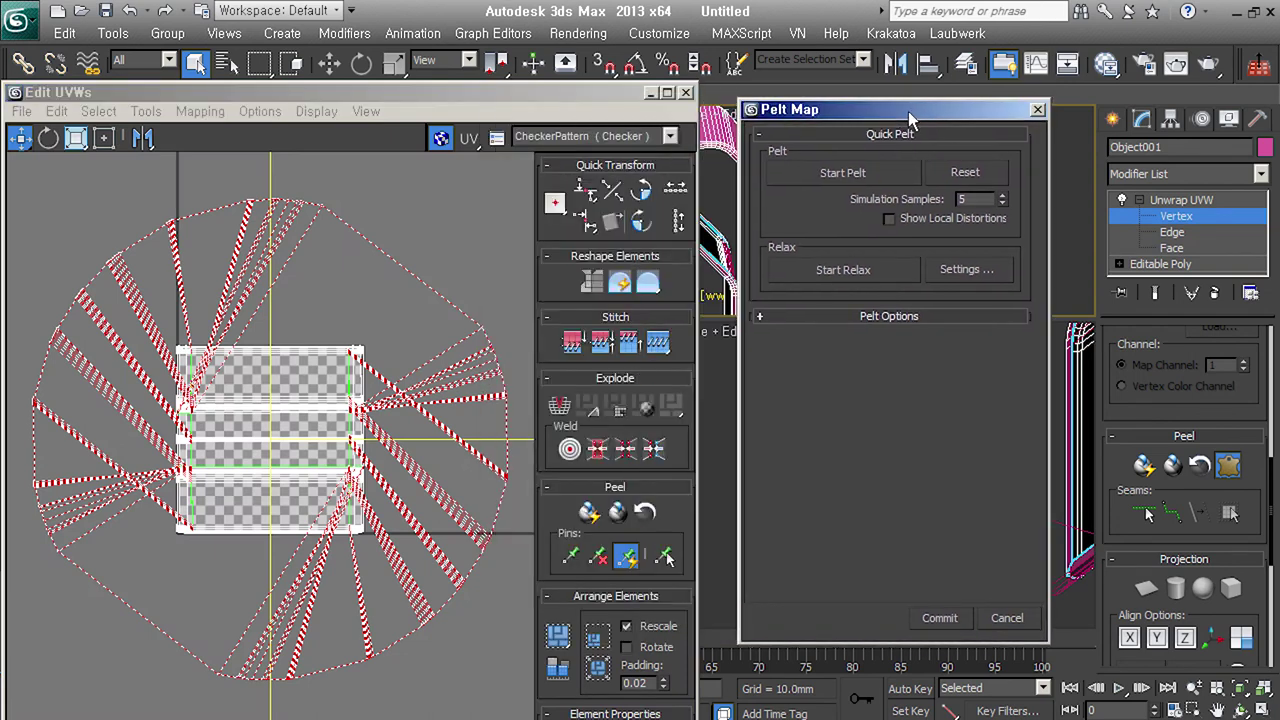
left_click(860, 176)
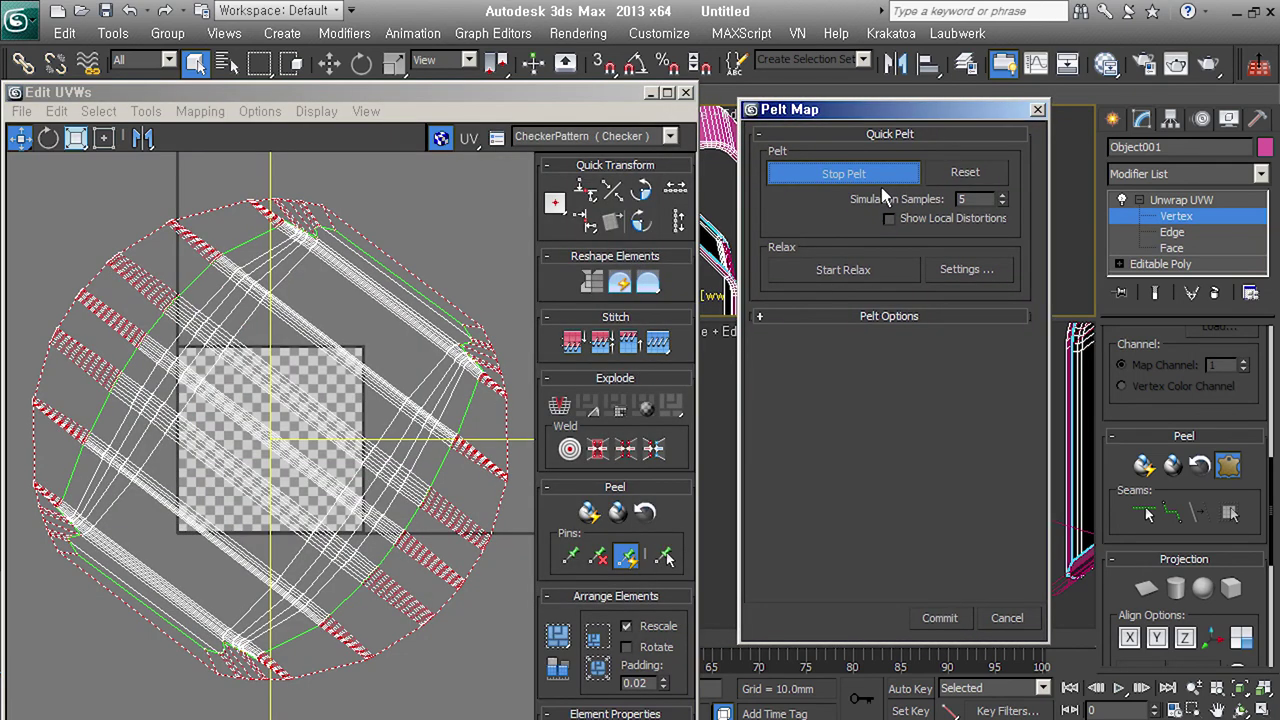
left_click(880, 180)
- Scale up the pelt stretcher around the UVs with Freeform mode
scroll(415, 410, "down", 5)
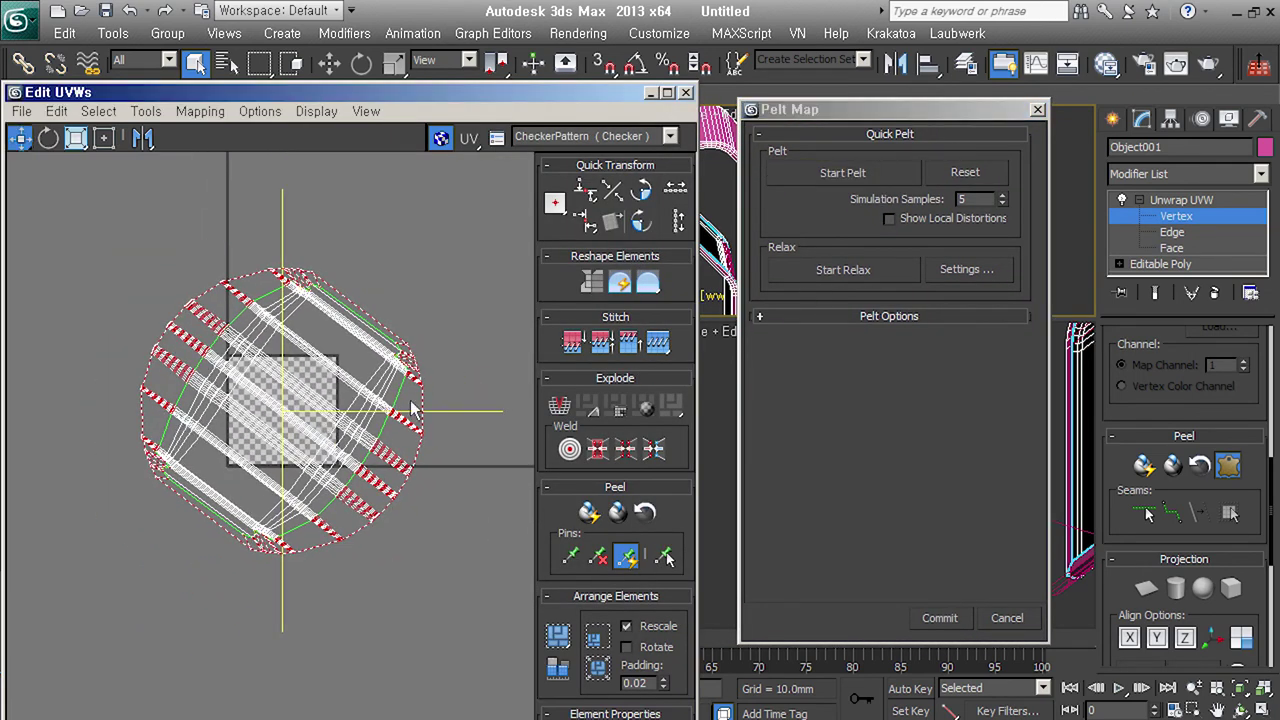
middle_click_drag(397, 411, 437, 428)
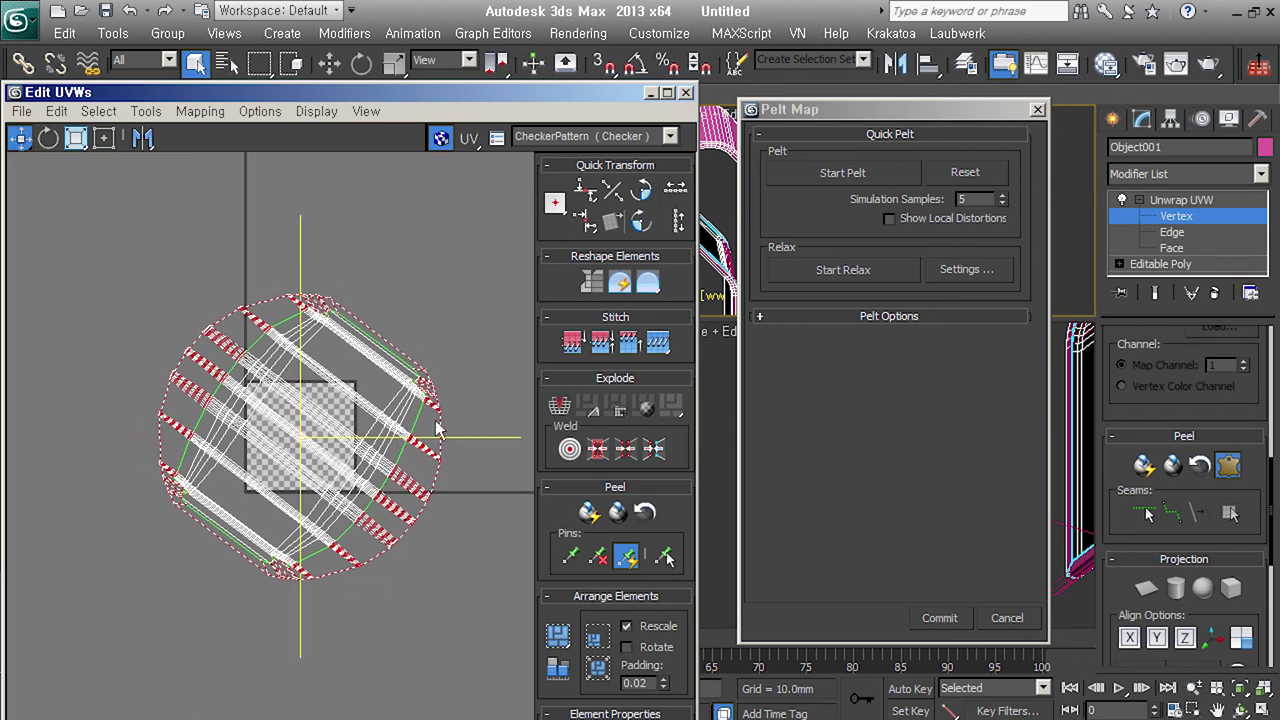
left_click(879, 316)
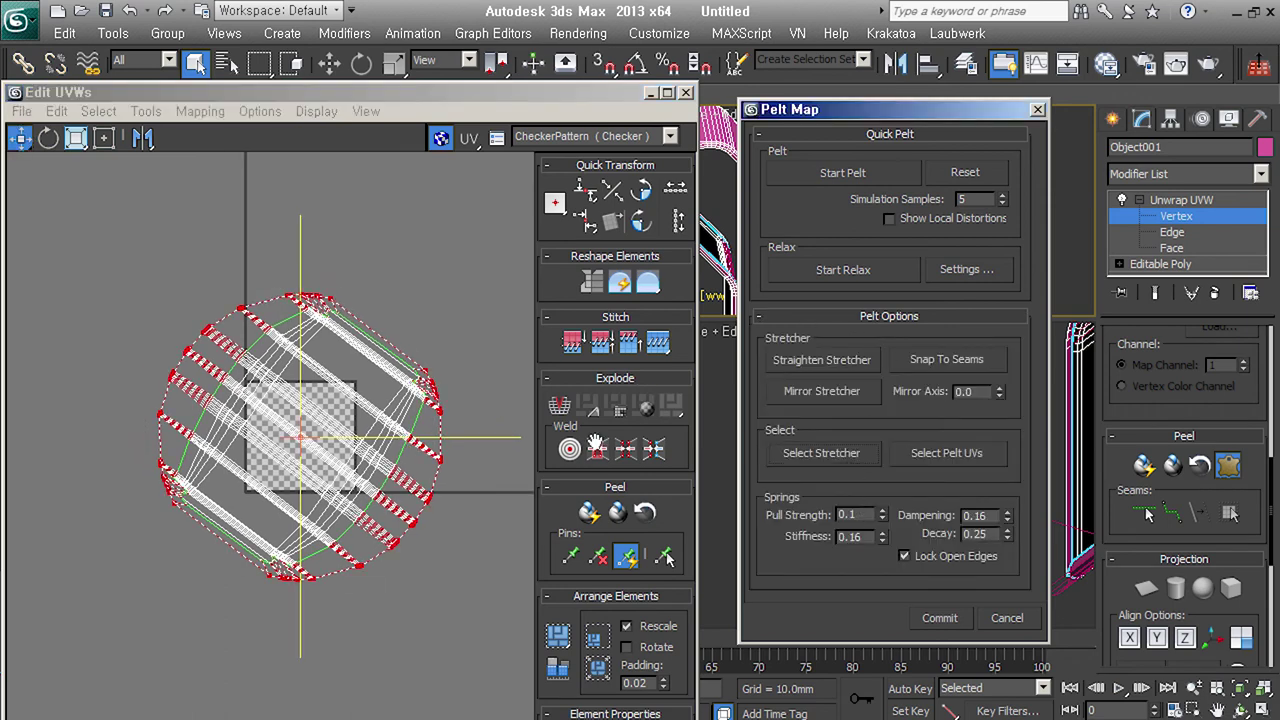
left_click(465, 437)
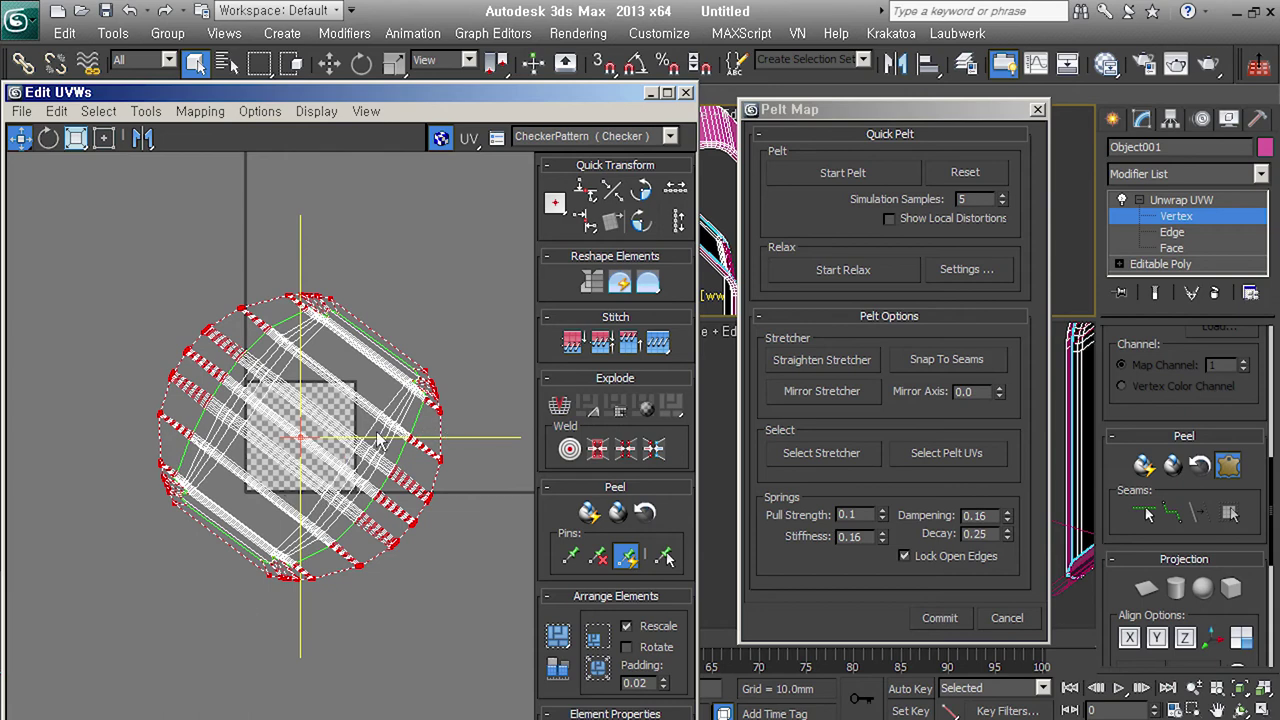
left_click_drag(366, 92, 378, 25)
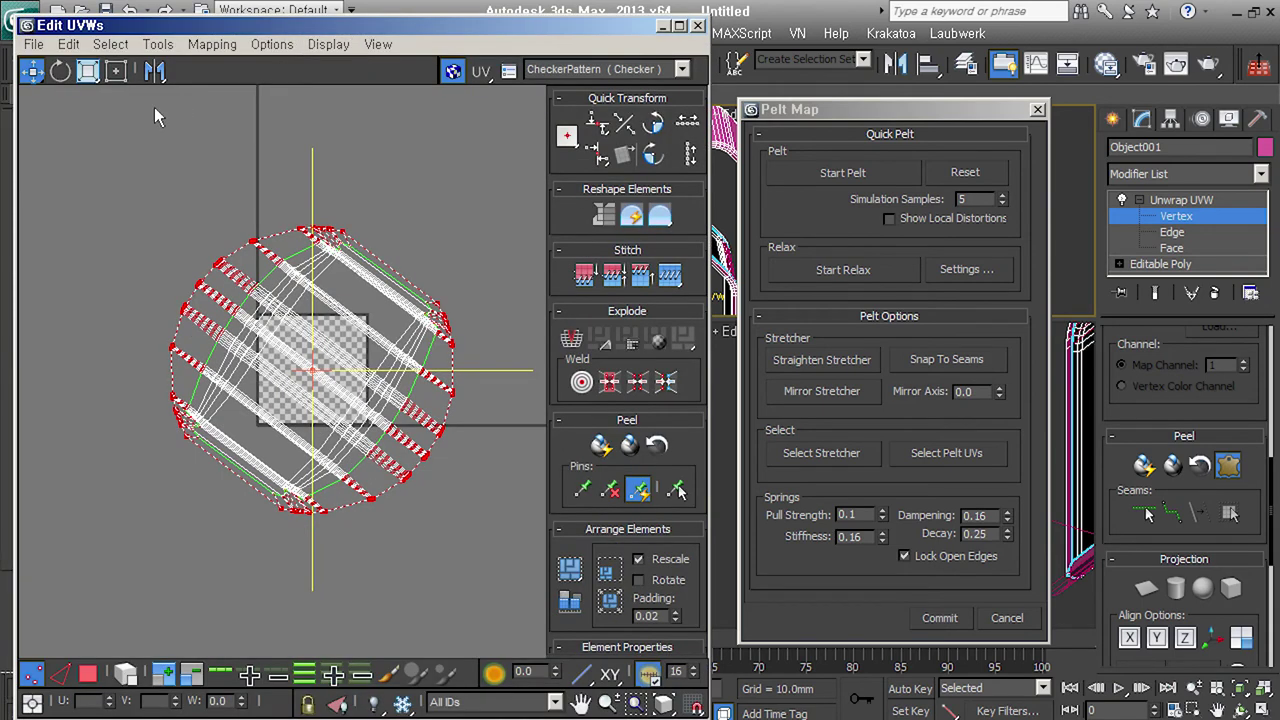
left_click(116, 70)
left_click_drag(457, 248, 600, 157)
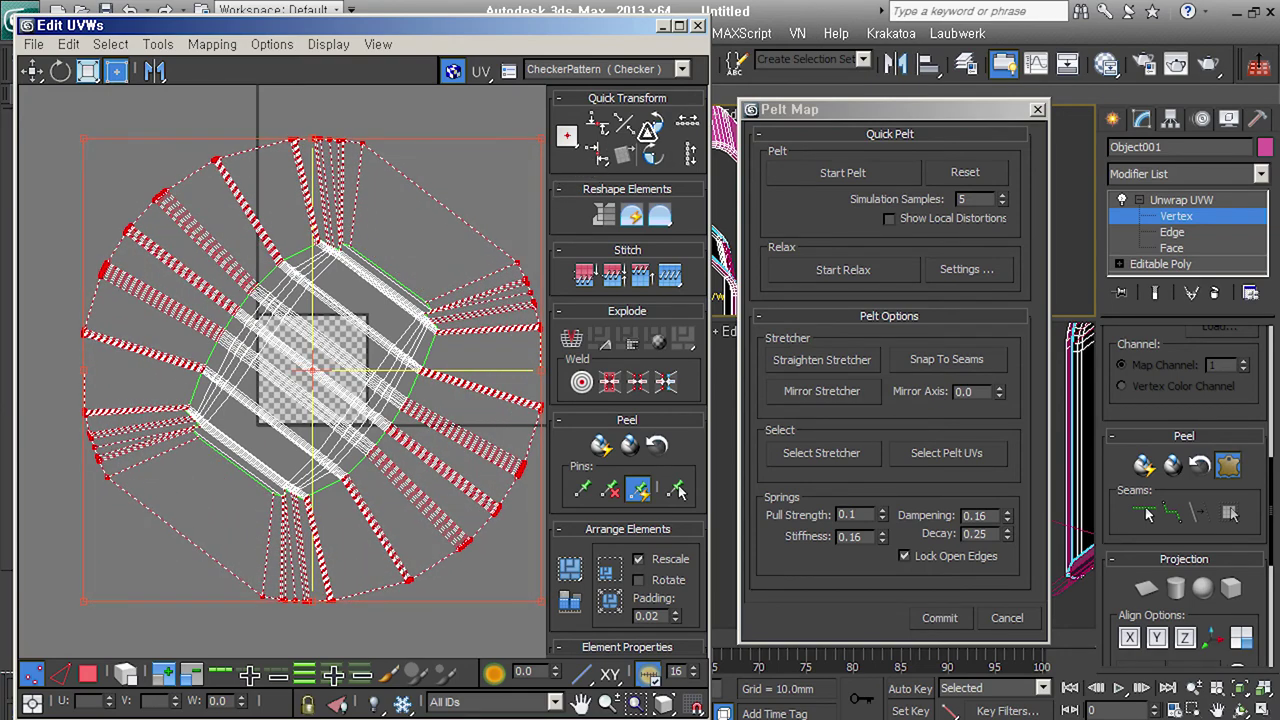
left_click_drag(600, 157, 622, 150)
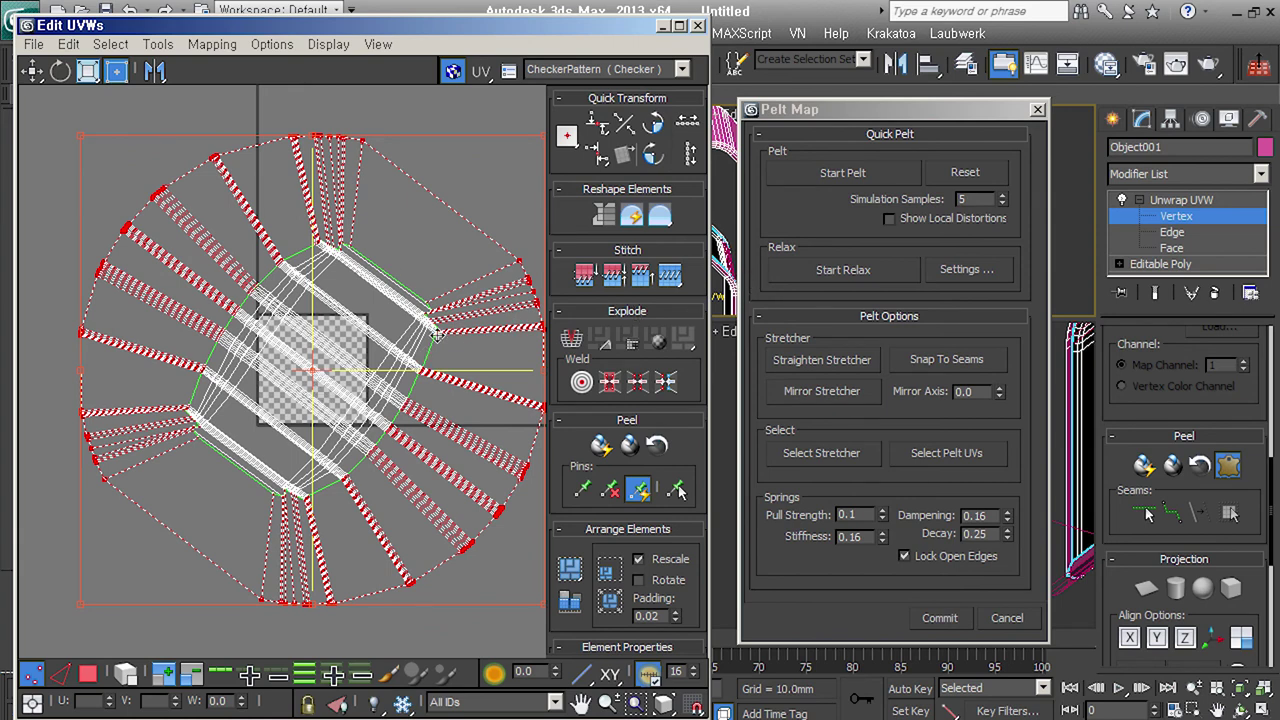
- Select all UV faces and run the pelt simulation again
left_click(88, 673)
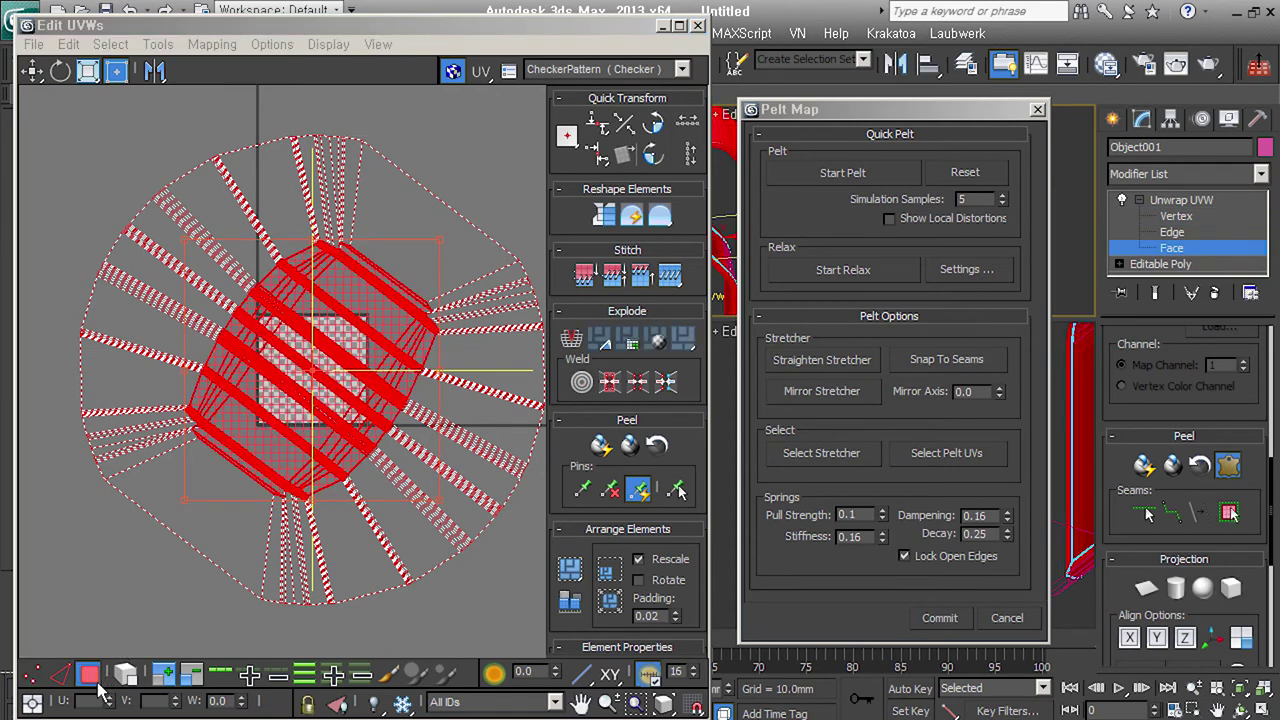
left_click(890, 176)
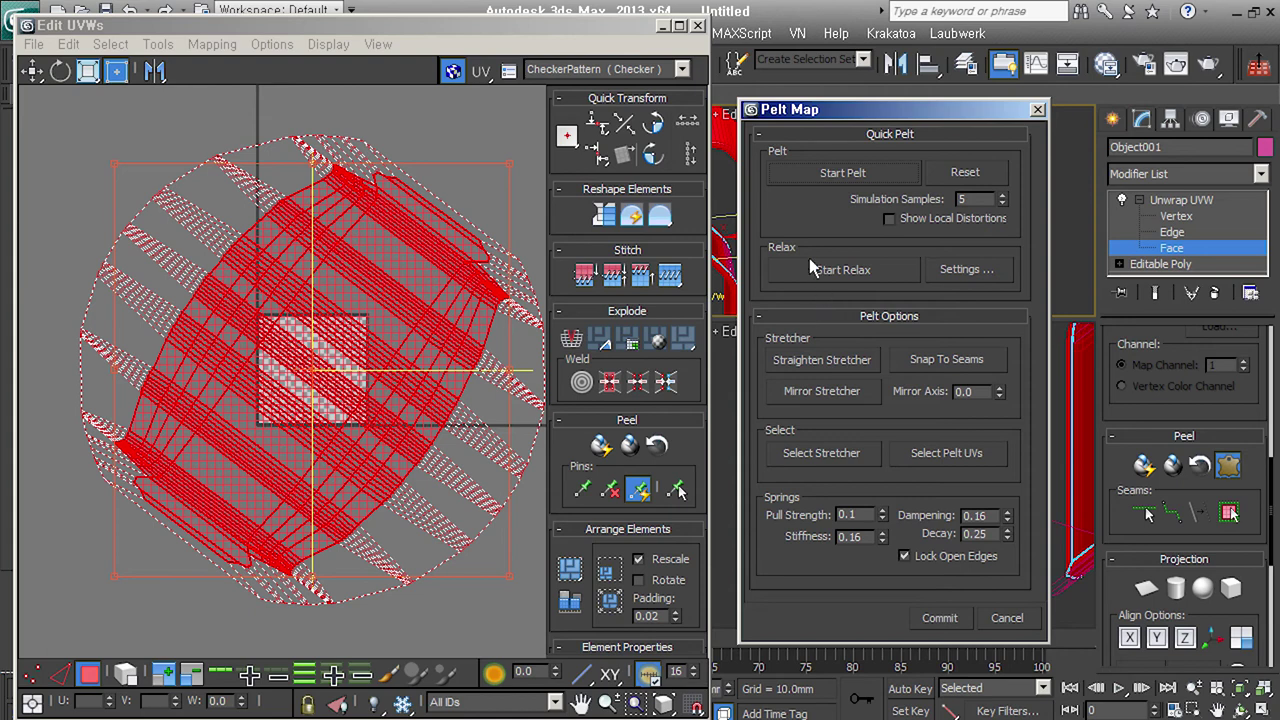
left_click(988, 276)
- Choose Relax By Face Angles and do a few trial relax runs
left_click(172, 98)
left_click(150, 113)
left_click(239, 183)
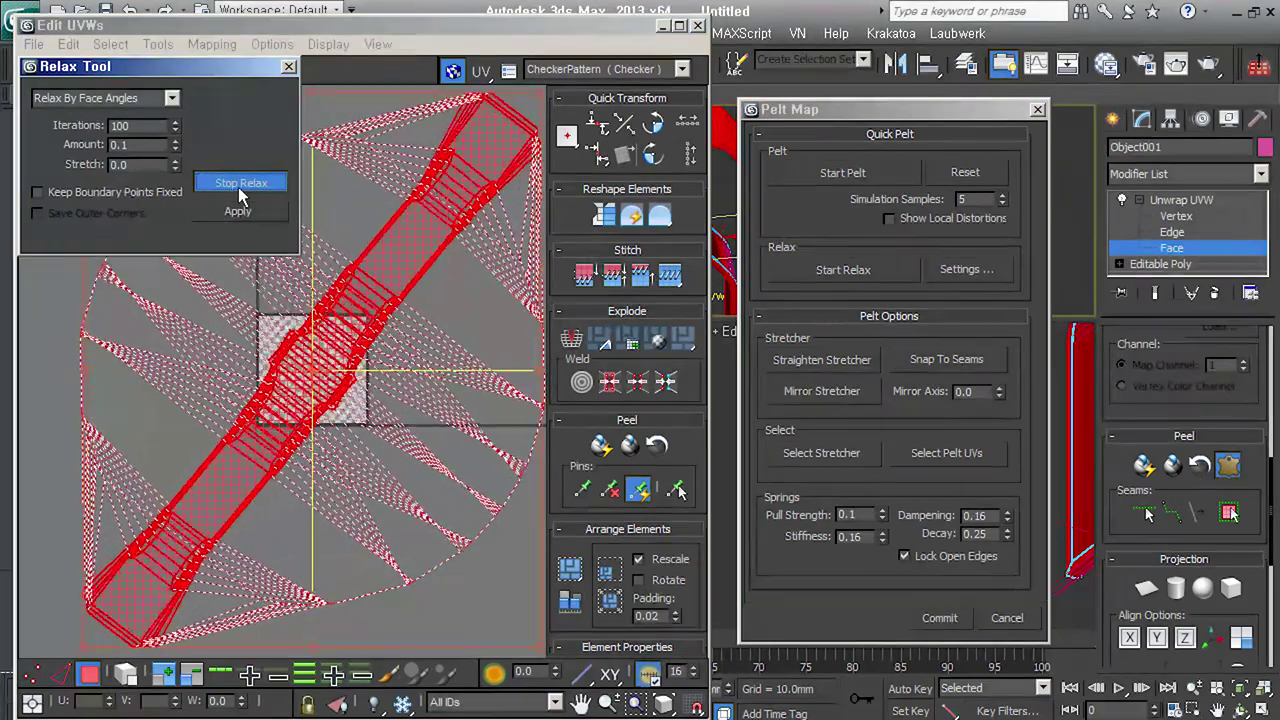
left_click(240, 184)
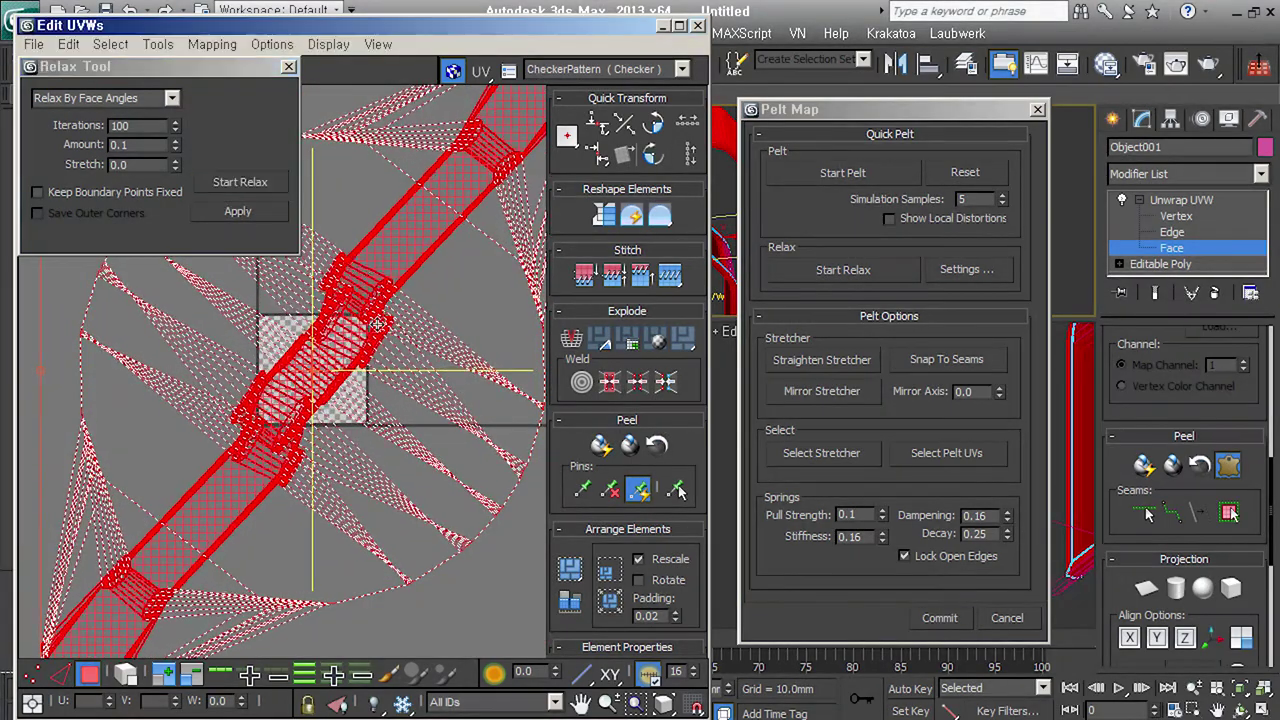
left_click(240, 183)
left_click(240, 183)
- Relax with amount 1 and 200 iterations until the UV strip is straight
type("1")
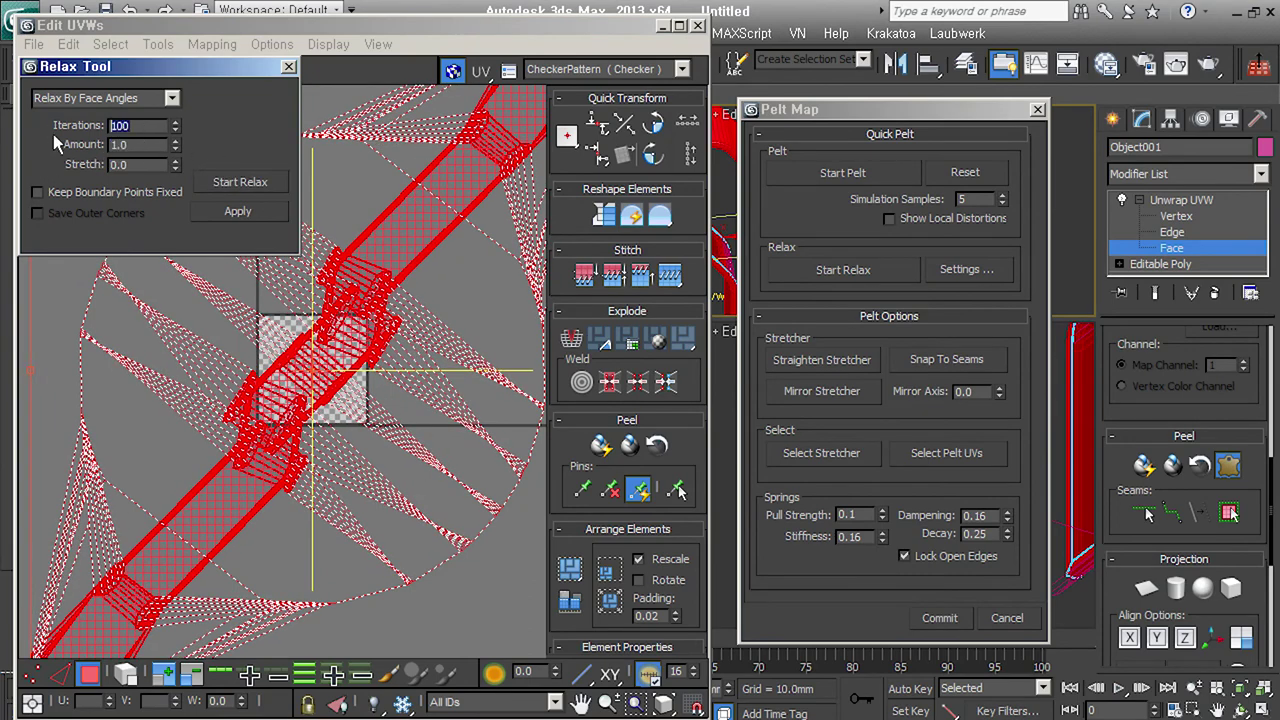
type("200")
left_click(241, 183)
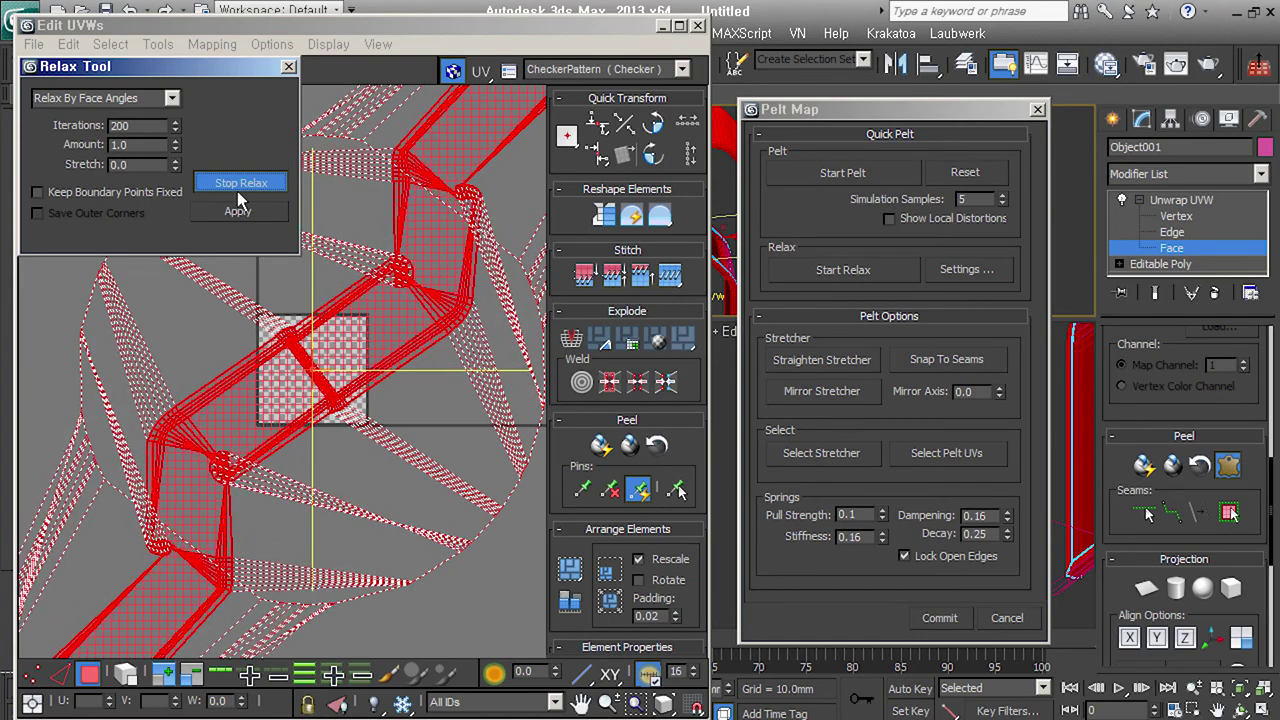
left_click(237, 189)
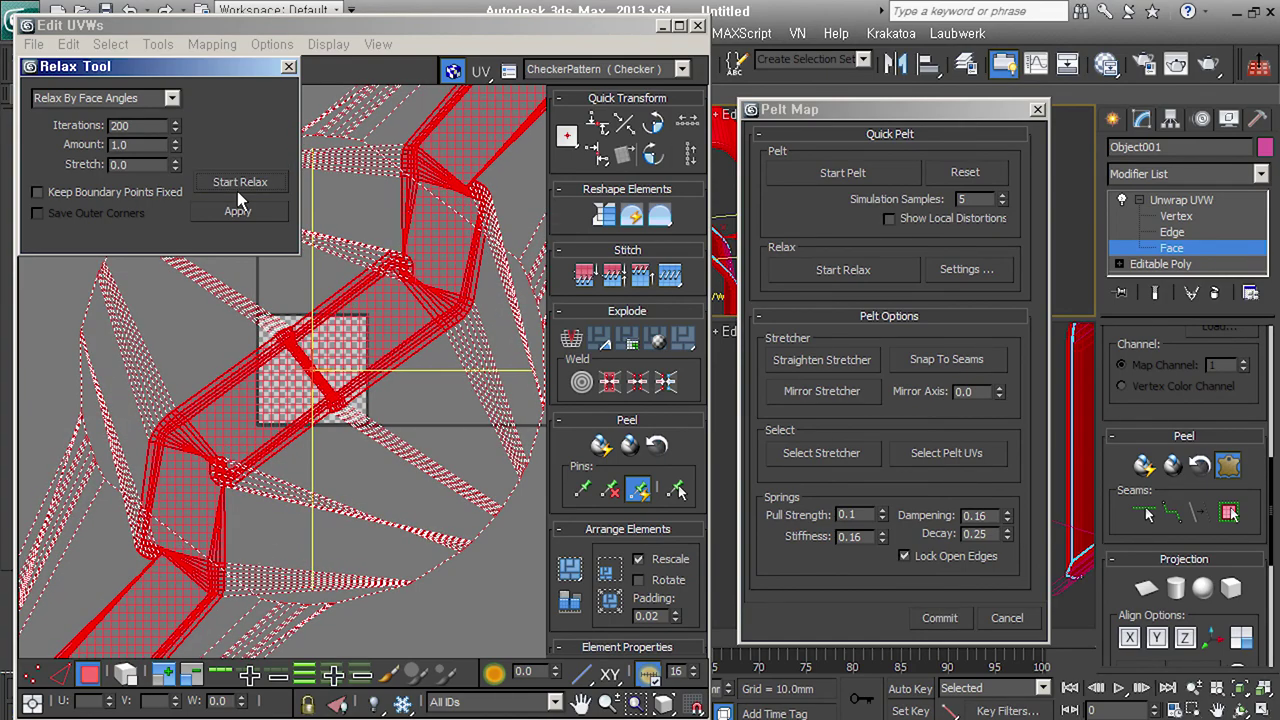
left_click(237, 189)
left_click(240, 189)
left_click(245, 189)
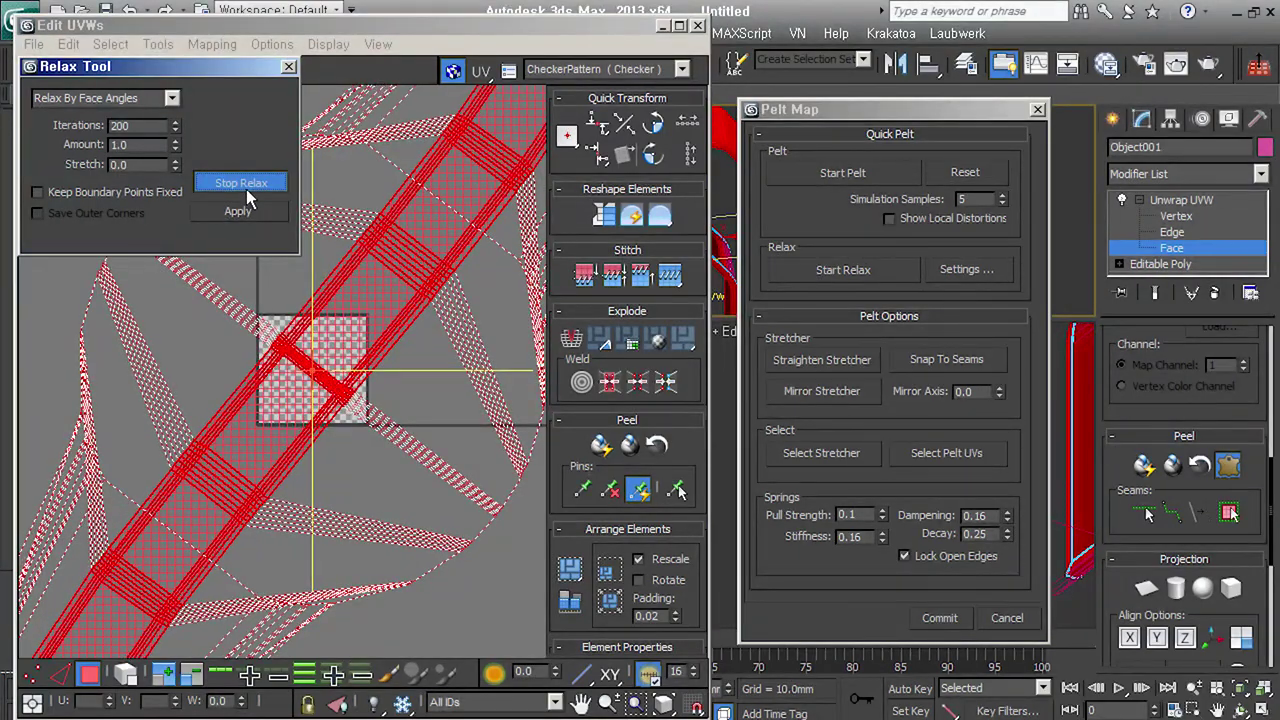
left_click(246, 190)
left_click(246, 190)
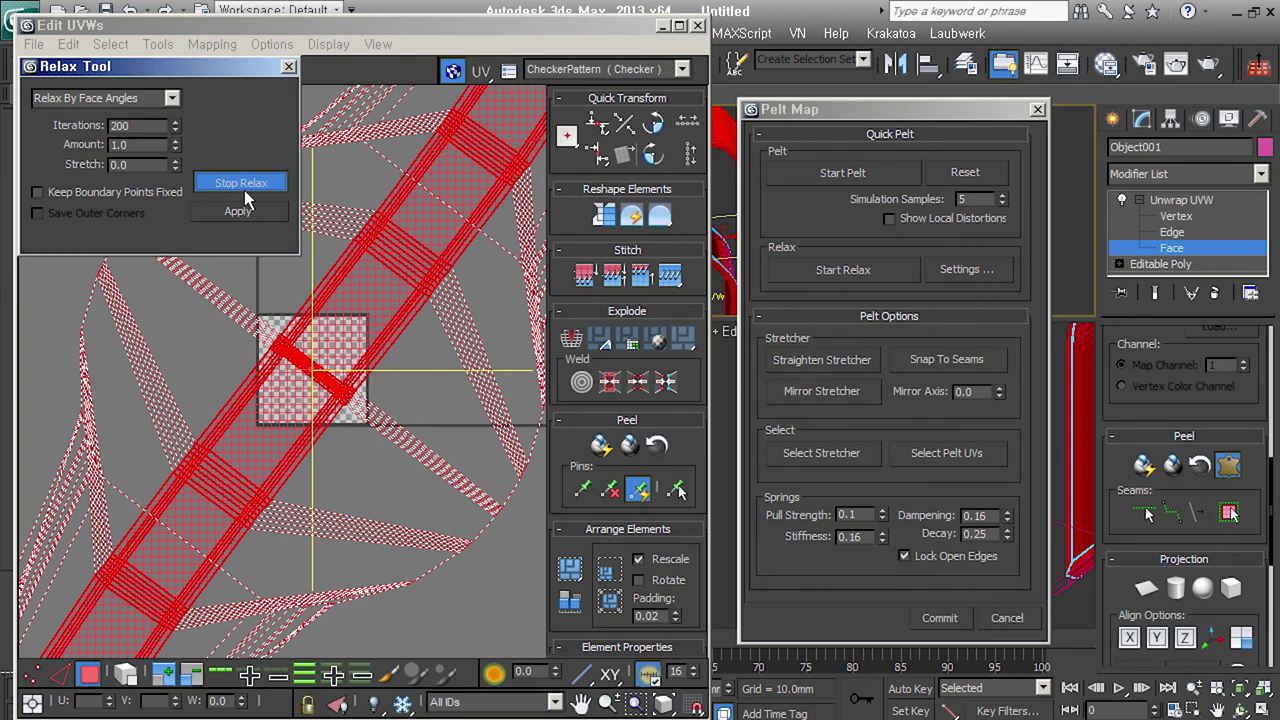
left_click(246, 186)
- Close the Relax Tool and commit the pelt map
middle_click_drag(367, 522, 367, 540)
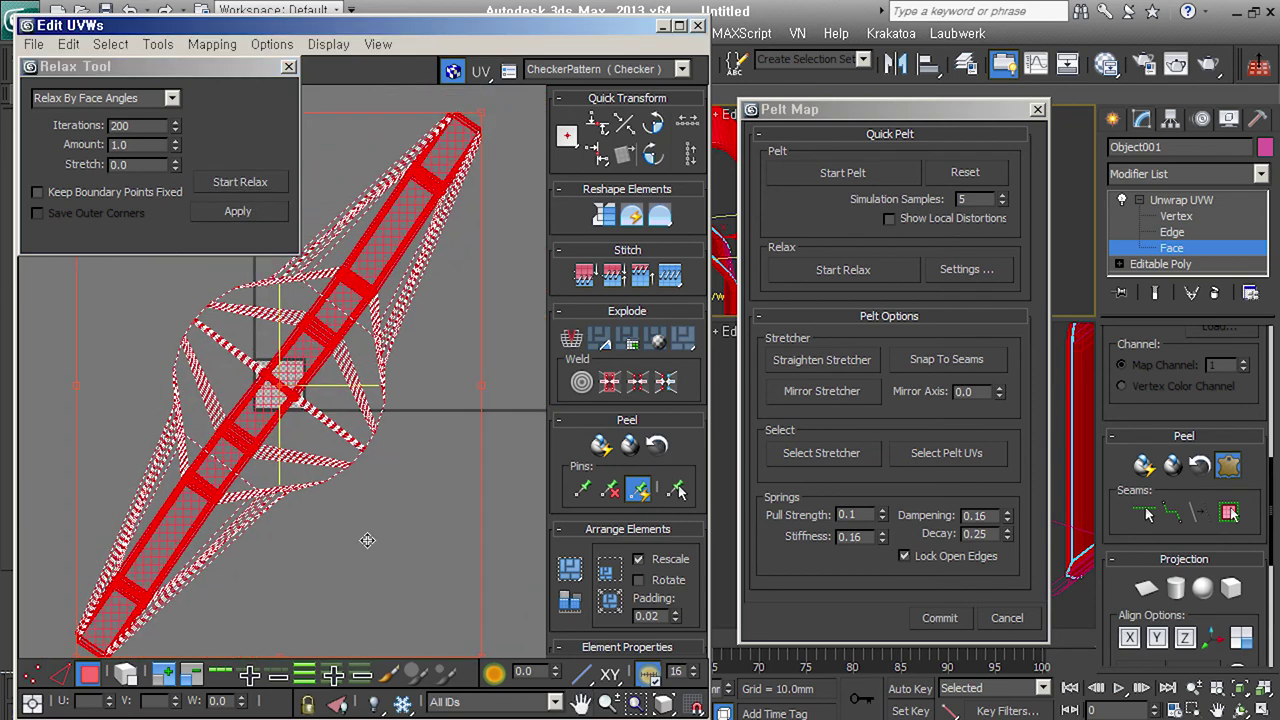
left_click(288, 66)
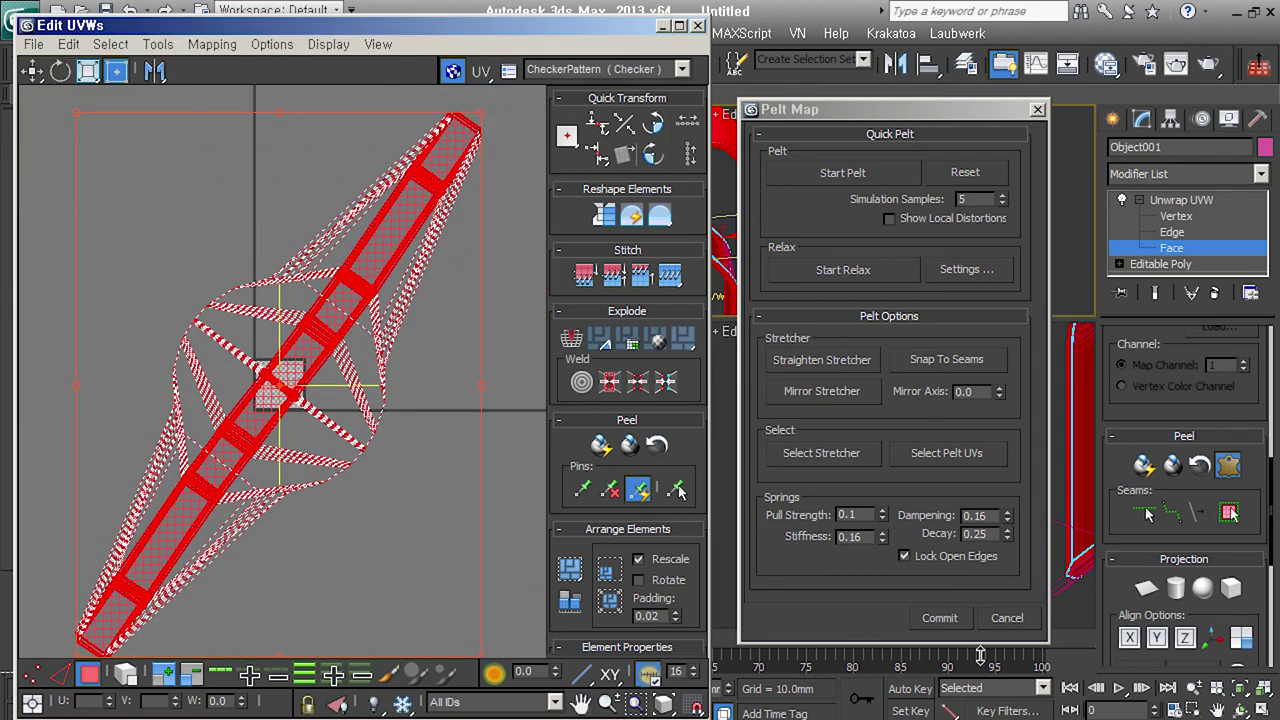
left_click(945, 622)
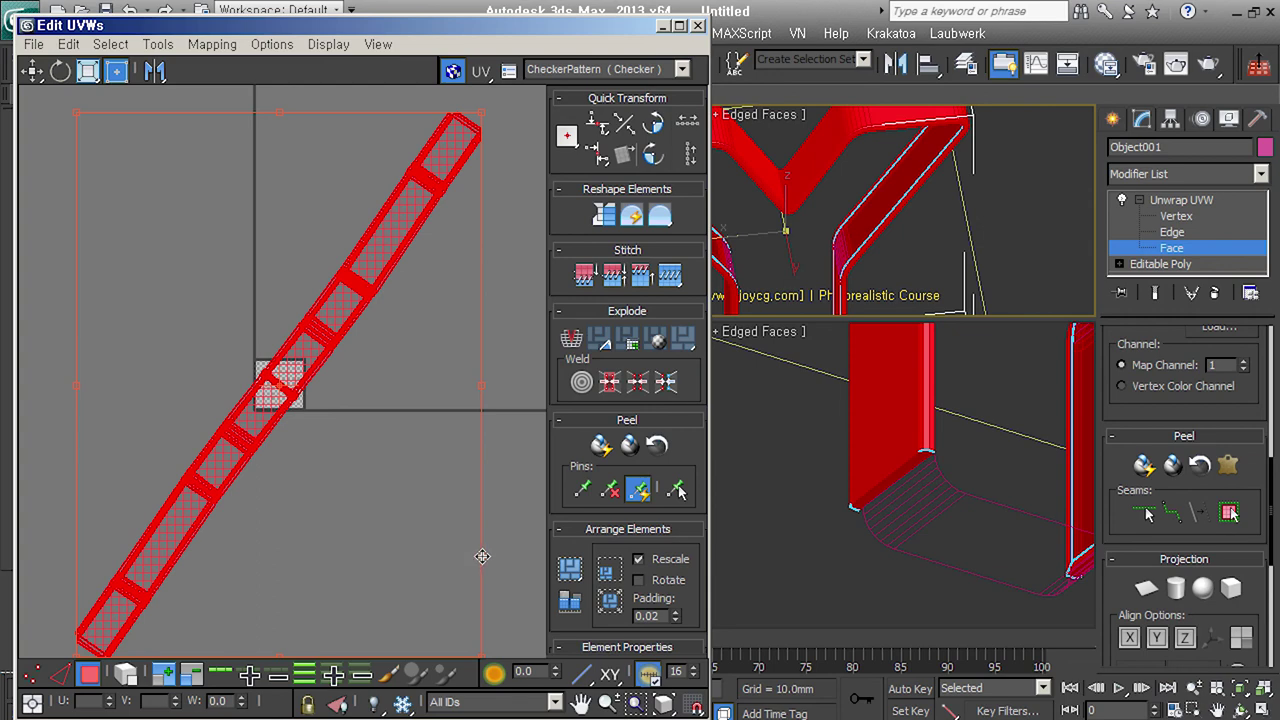
- Clear the UV face selection and select the whole unwrapped strip as an element
left_click(513, 562)
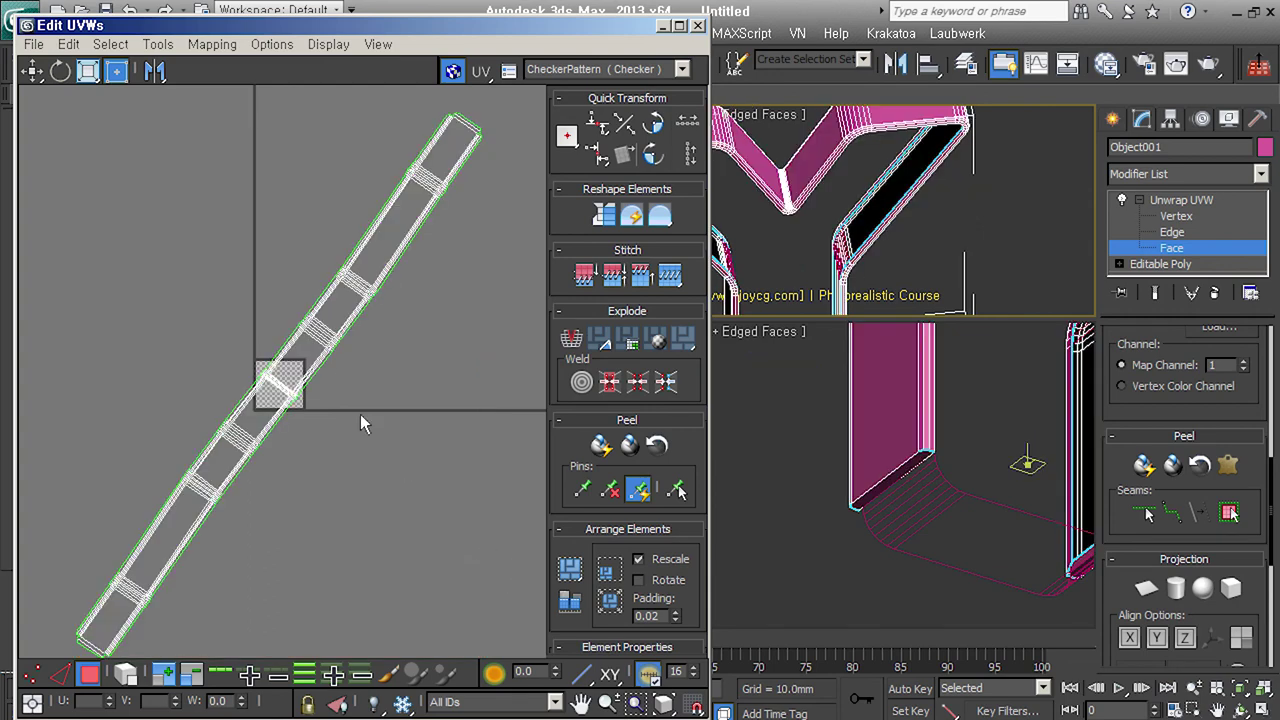
left_click(125, 673)
left_click(277, 411)
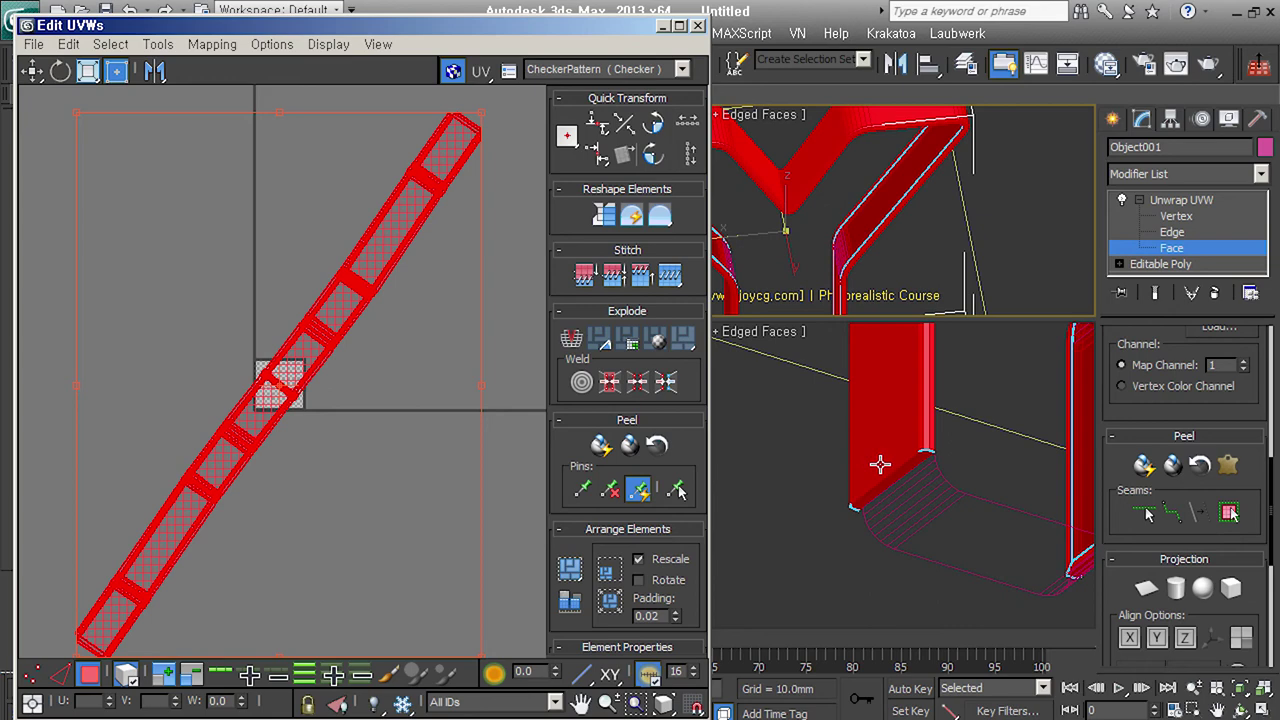
middle_click_drag(880, 240, 907, 250, "alt")
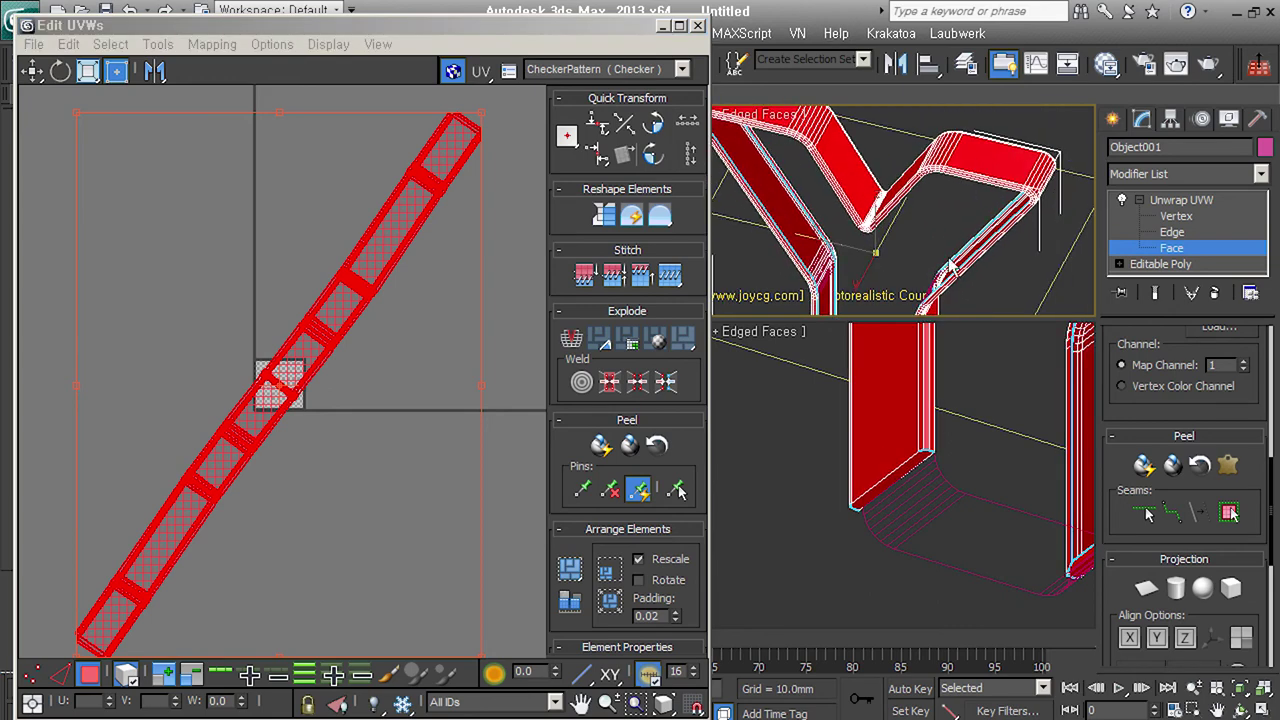
- At Edge level, select an edge at the Y's inner fork corner
left_click(1160, 236)
scroll(897, 230, "up", 3)
scroll(832, 256, "up", 2)
middle_click_drag(830, 256, 850, 263)
left_click(846, 259)
scroll(846, 259, "down", 1)
scroll(848, 262, "down", 3)
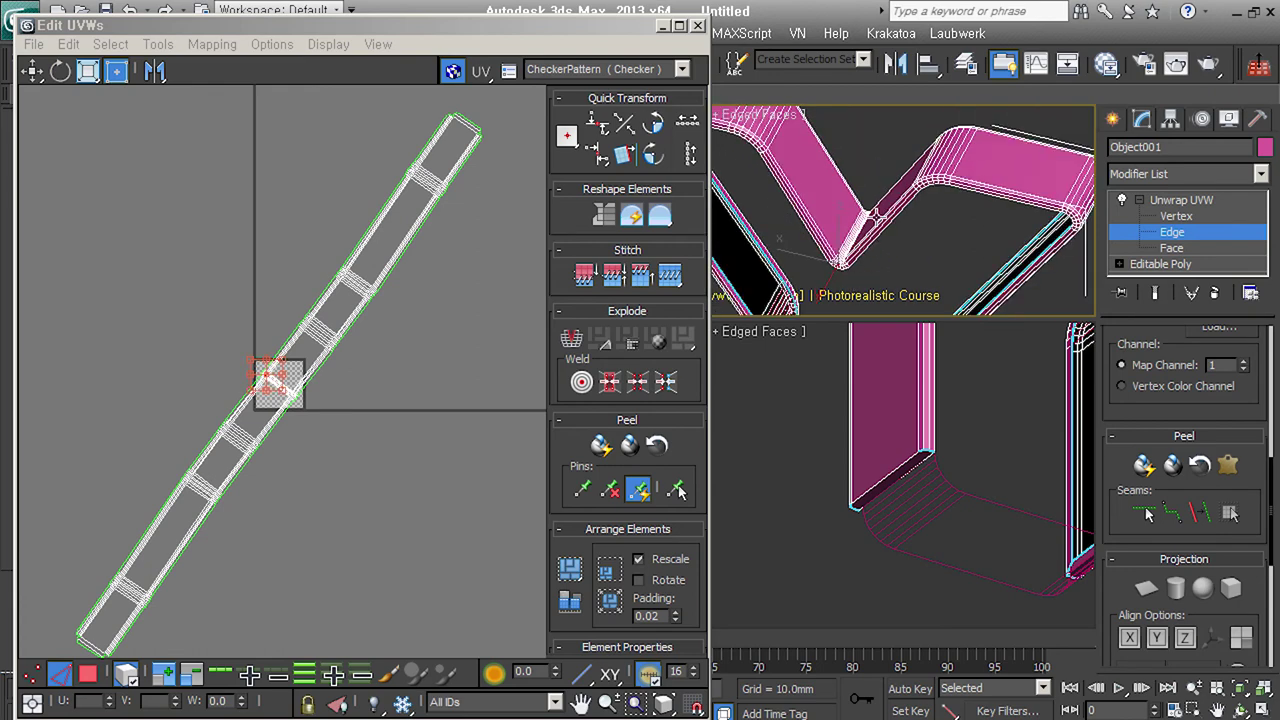
middle_click_drag(900, 241, 916, 208, "alt")
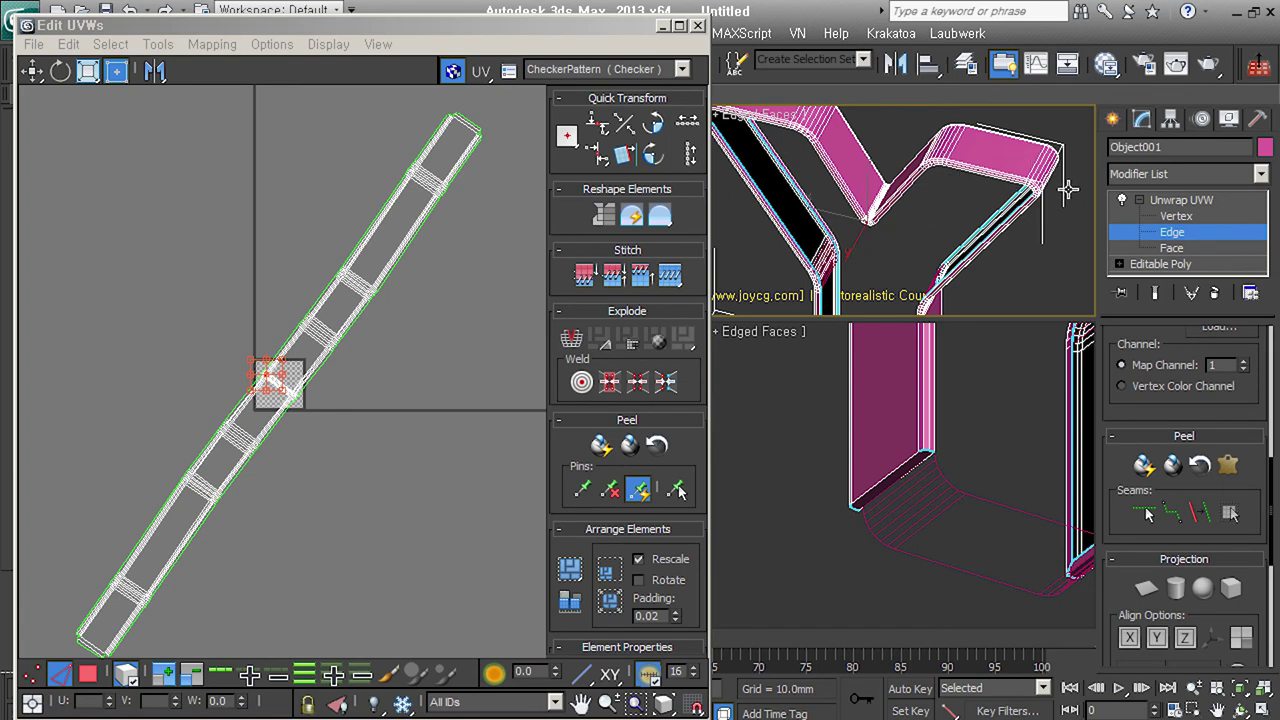
scroll(876, 228, "up", 2)
scroll(880, 236, "up", 2)
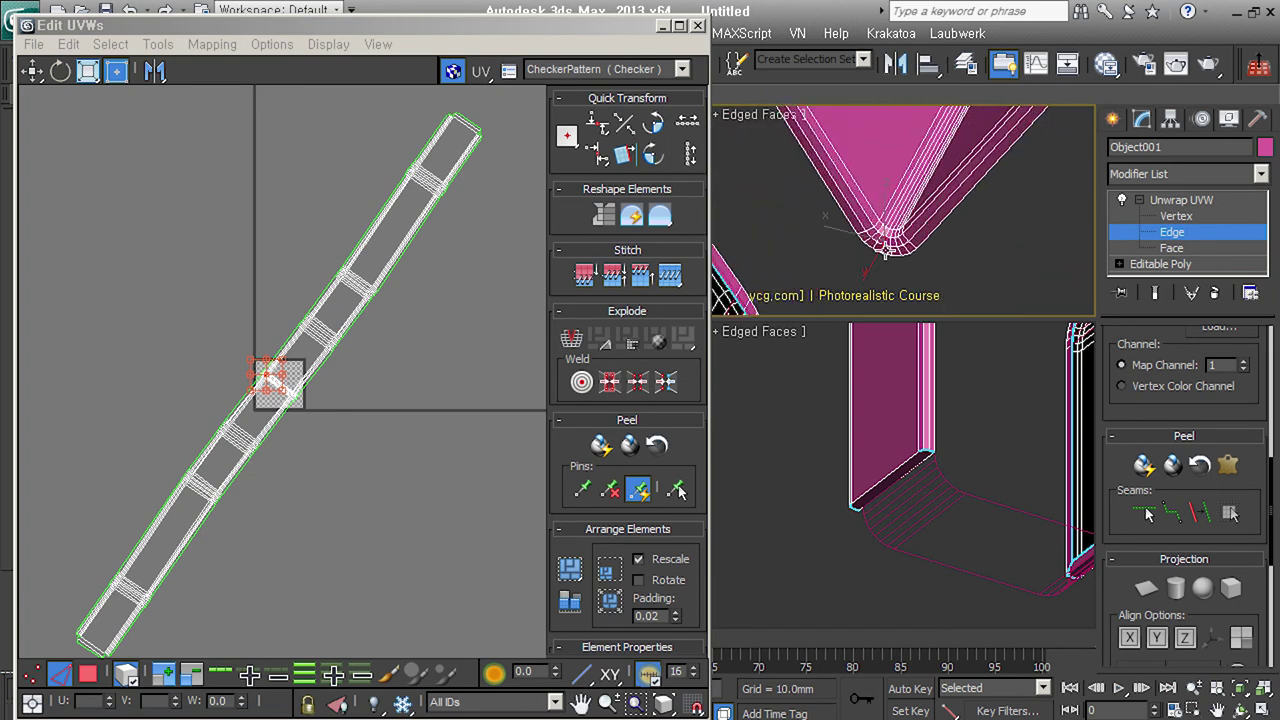
scroll(1124, 366, "up", 3)
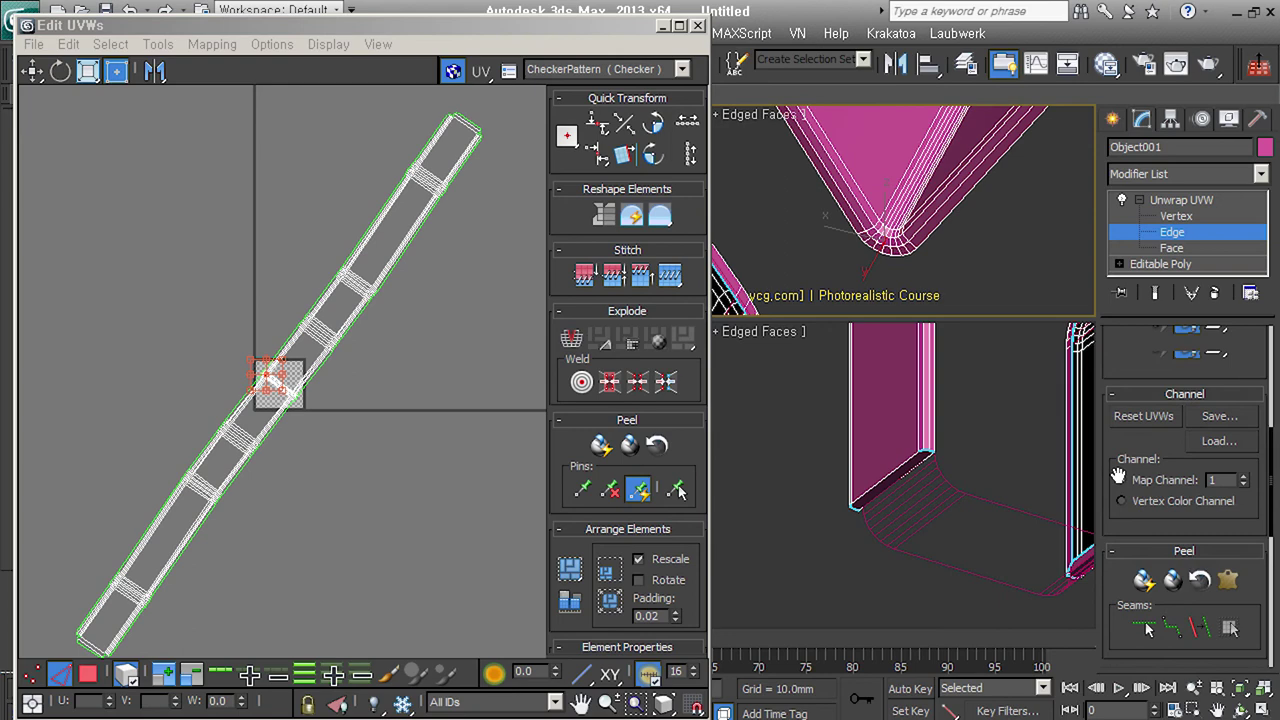
scroll(1124, 366, "up", 3)
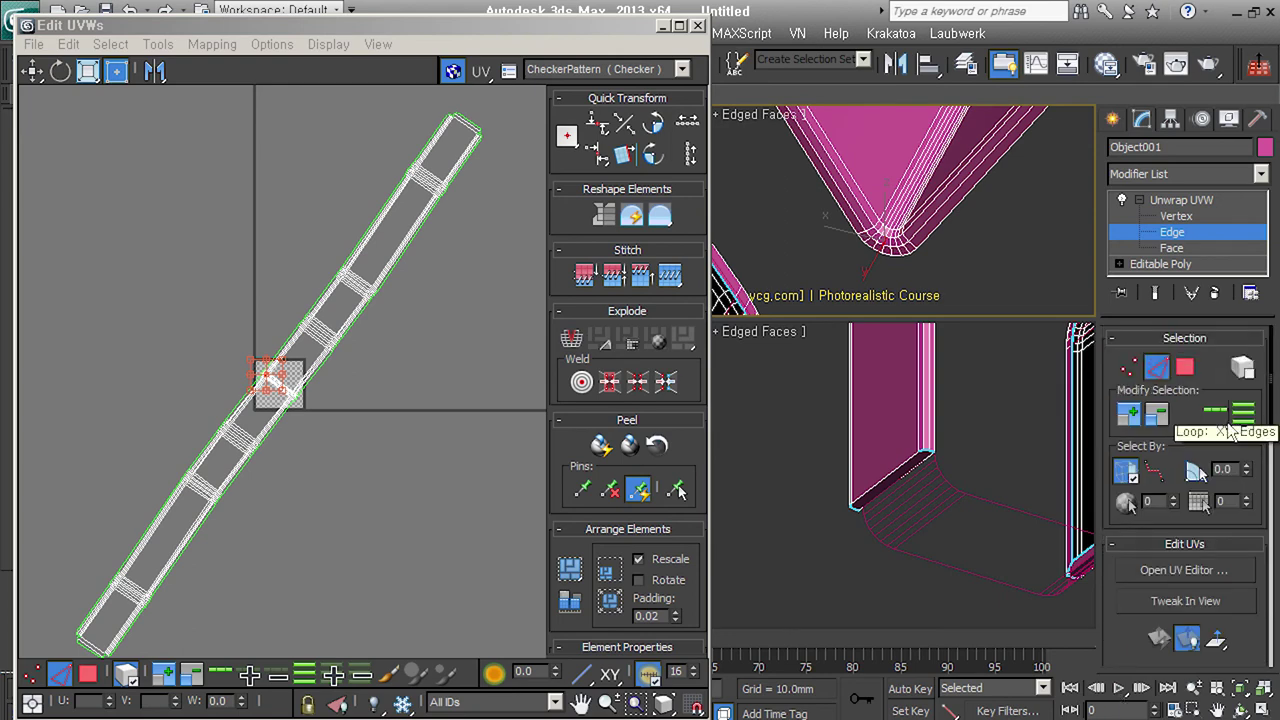
- Loop a rim edge, add more top-face edges, and convert the edge selection to seams
left_click(1230, 430)
mouse_move(928, 267)
middle_mouse_down("alt")
mouse_move(962, 184)
mouse_move(908, 258)
middle_mouse_up("alt")
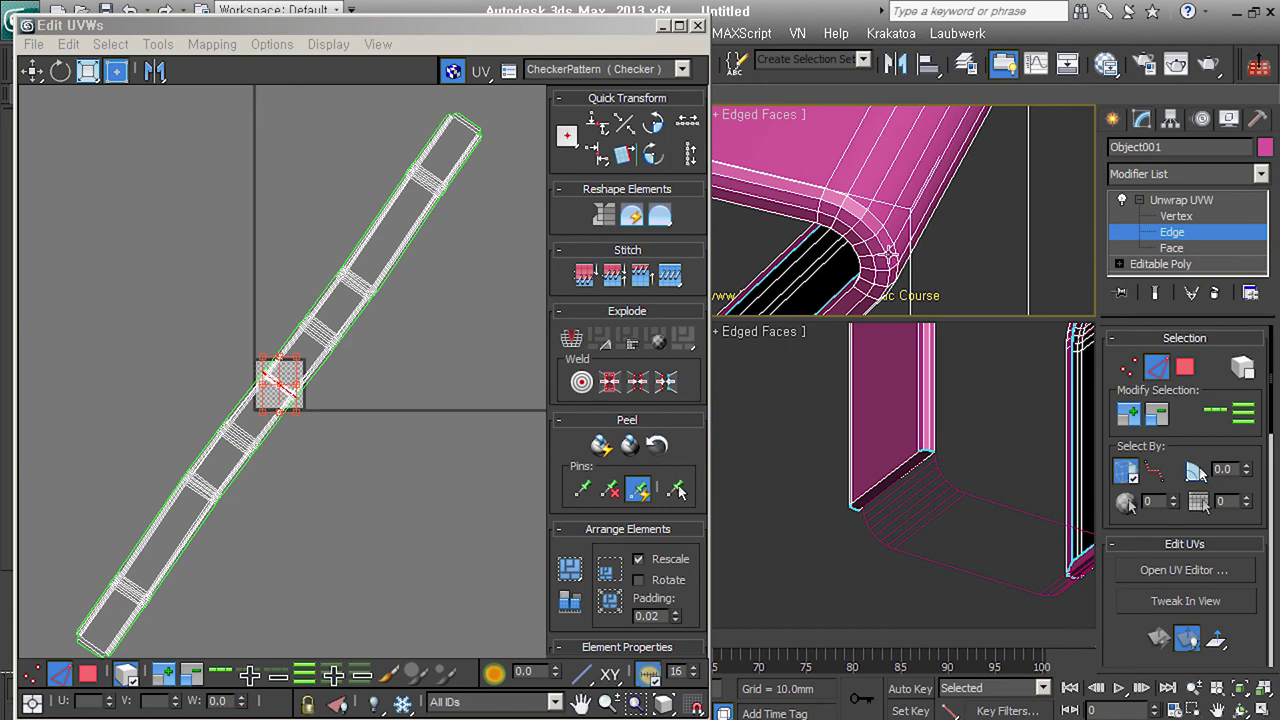
left_click(902, 224, "ctrl")
mouse_move(872, 216)
middle_mouse_down("alt")
mouse_move(853, 228)
mouse_move(971, 186)
mouse_move(963, 163)
middle_mouse_up("alt")
scroll(887, 192, "up", 4)
scroll(887, 192, "up", 3)
left_click(884, 200, "ctrl")
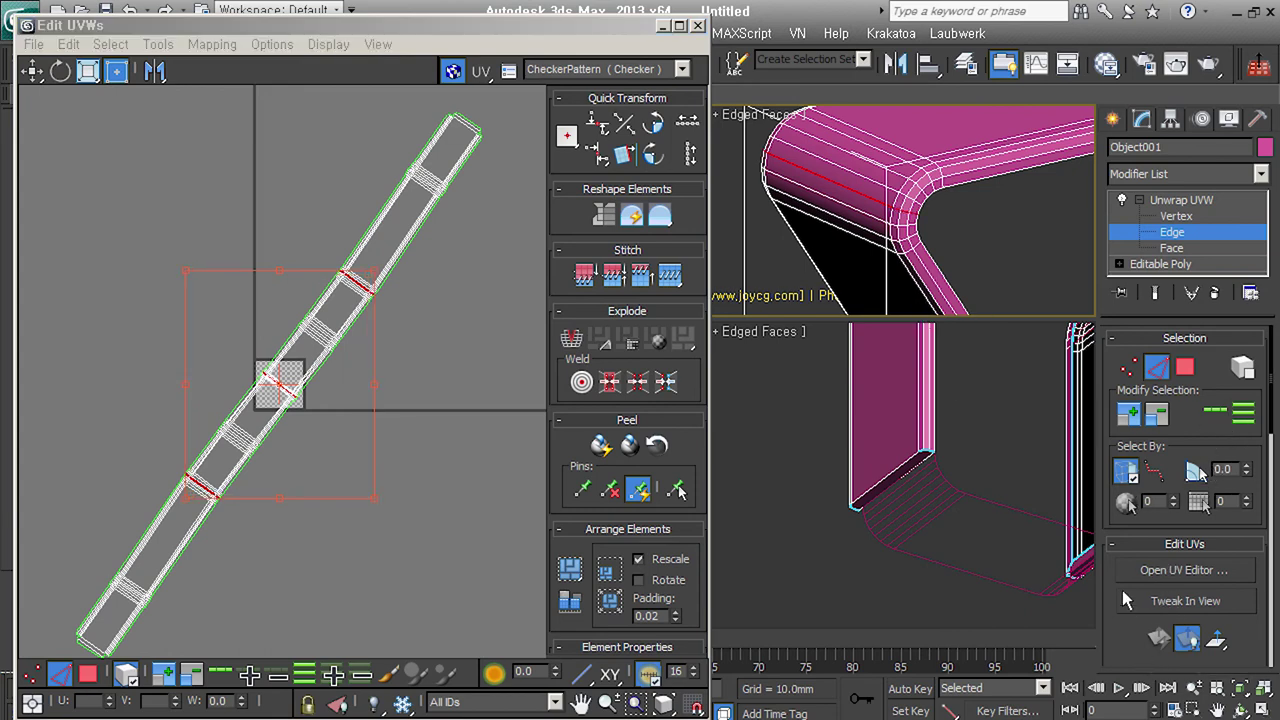
left_click_drag(1126, 580, 1150, 290)
left_click(1200, 631)
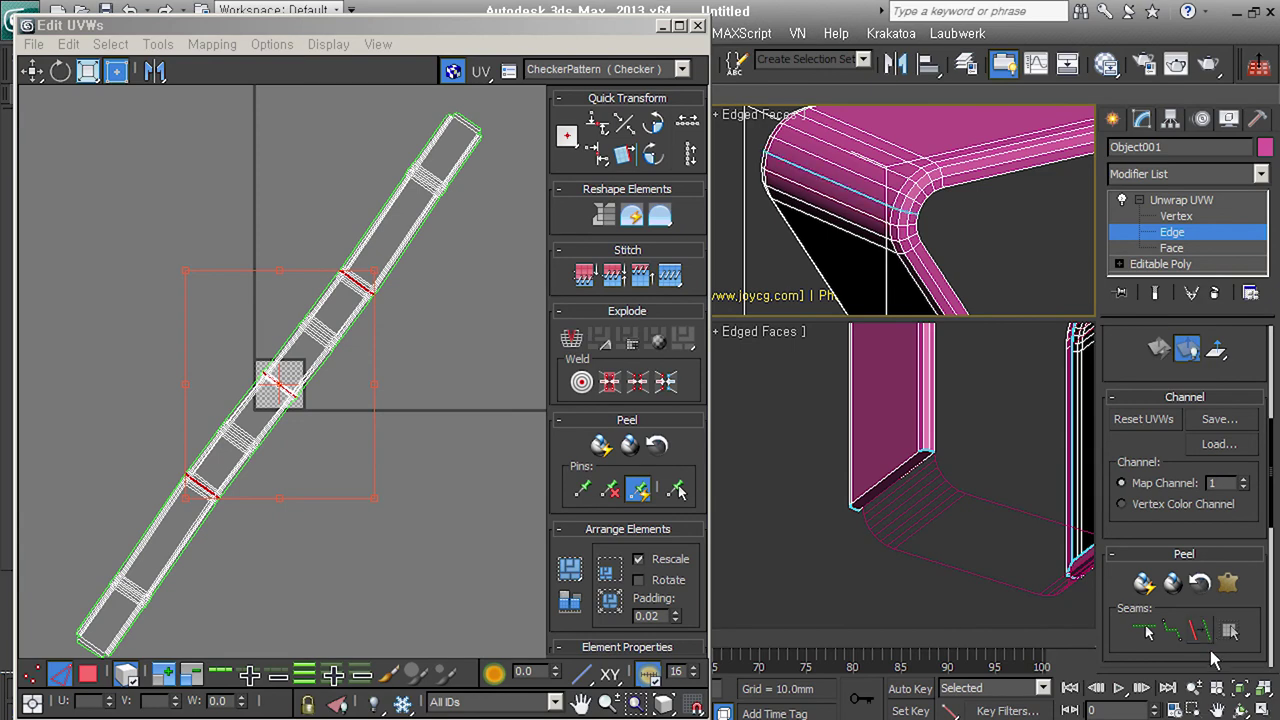
- Switch to Face level and select all of the letter's faces
mouse_move(866, 386)
middle_mouse_down("alt")
mouse_move(901, 525)
mouse_move(1011, 572)
middle_mouse_up("alt")
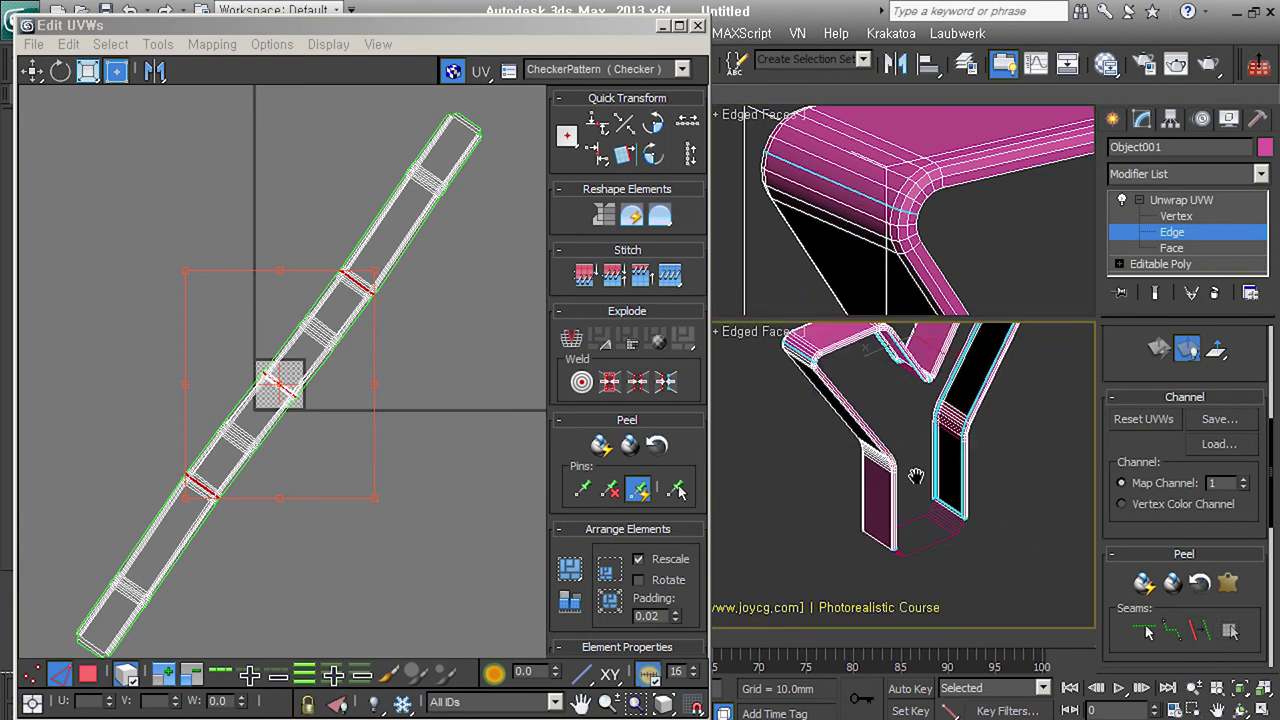
left_click(1171, 247)
key("ctrl+a")
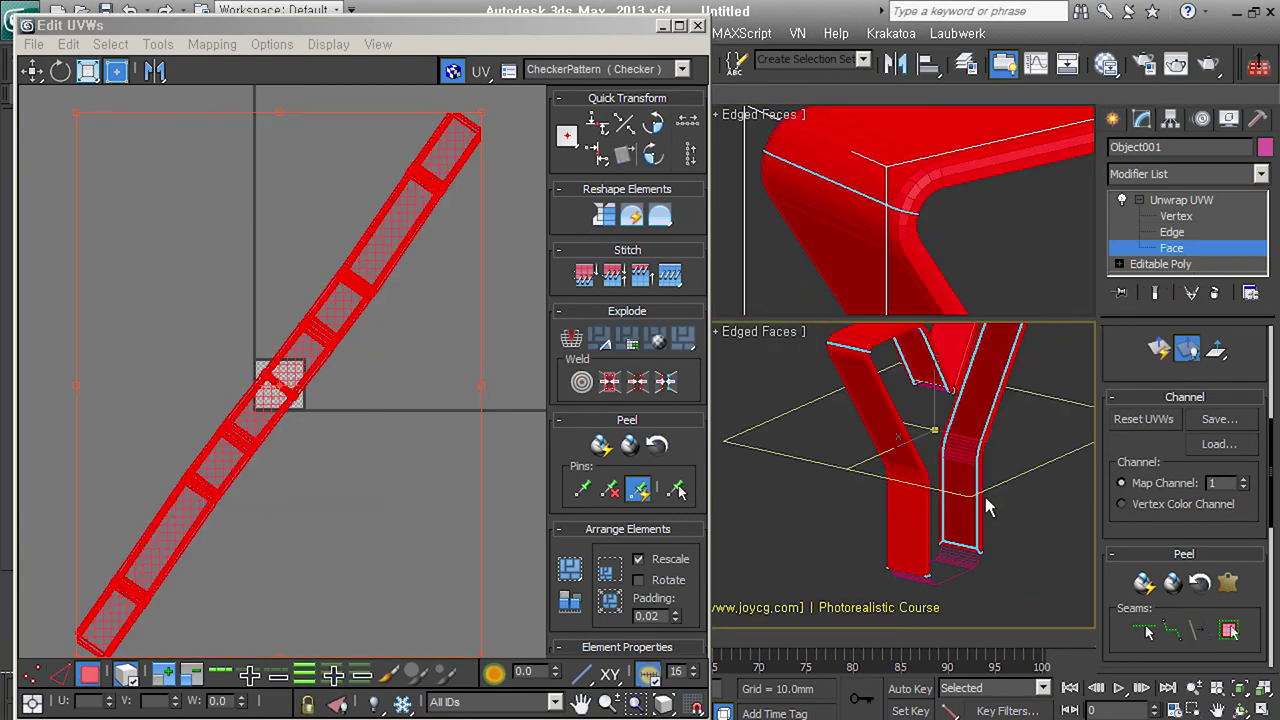
- Select a lower-leg face, expand it to the seams, and run a pelt map stretch
left_click(1024, 568)
left_click(912, 521)
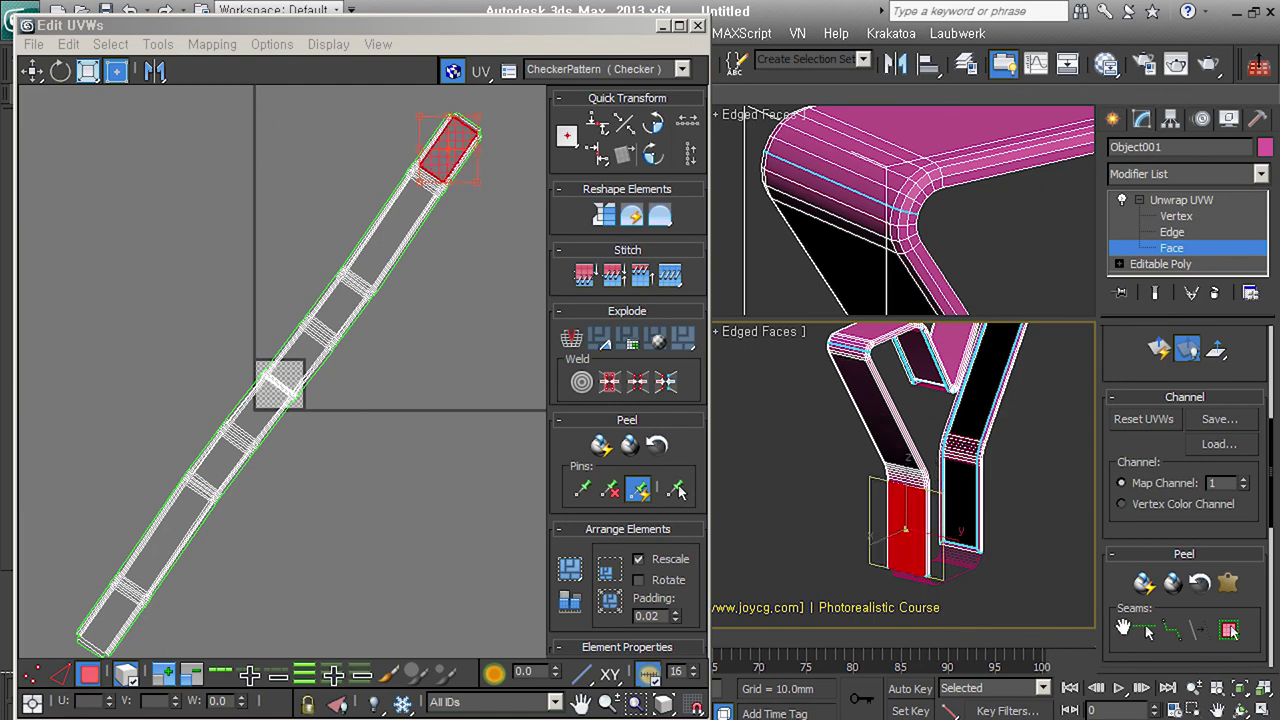
left_click(1230, 630)
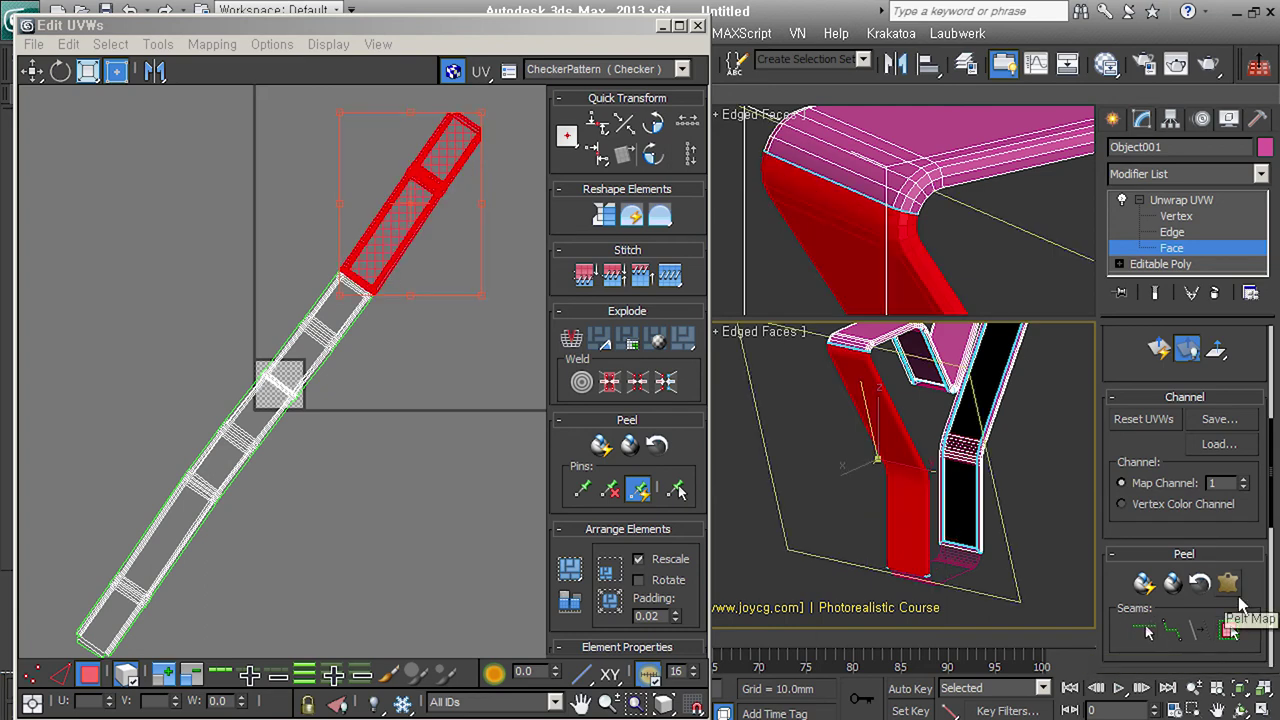
left_click(1228, 582)
left_click(840, 174)
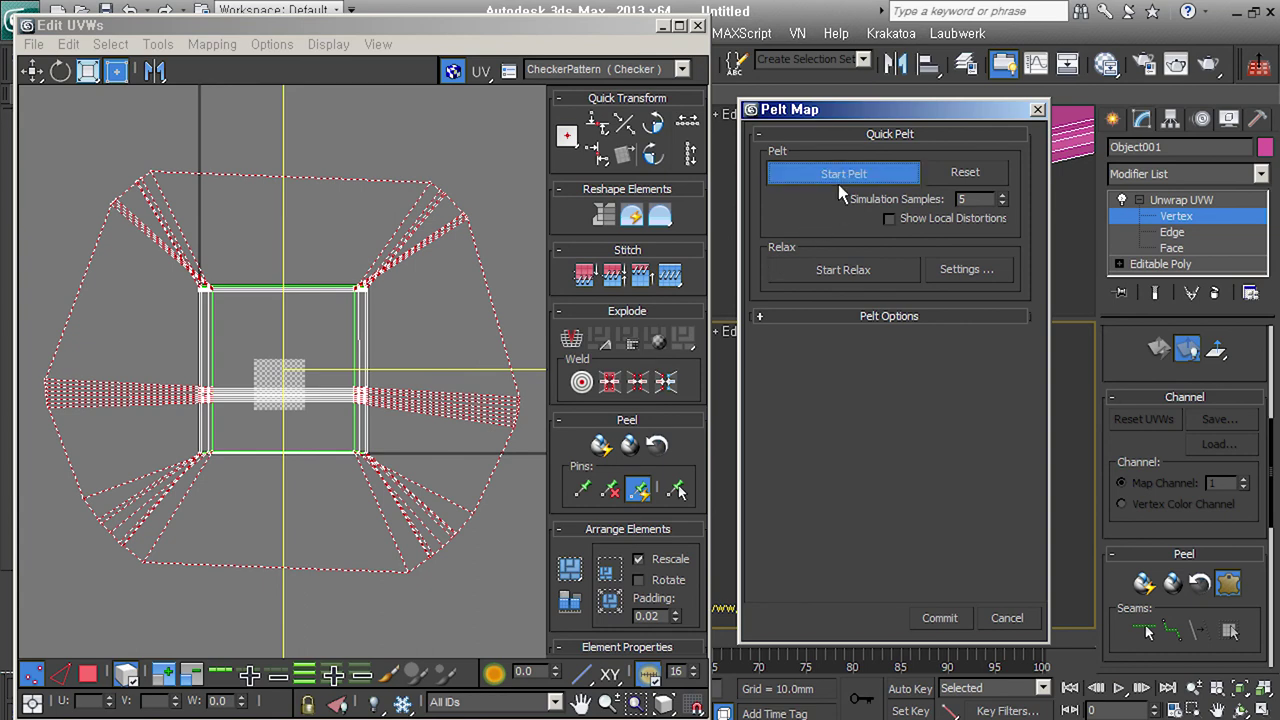
left_click(963, 269)
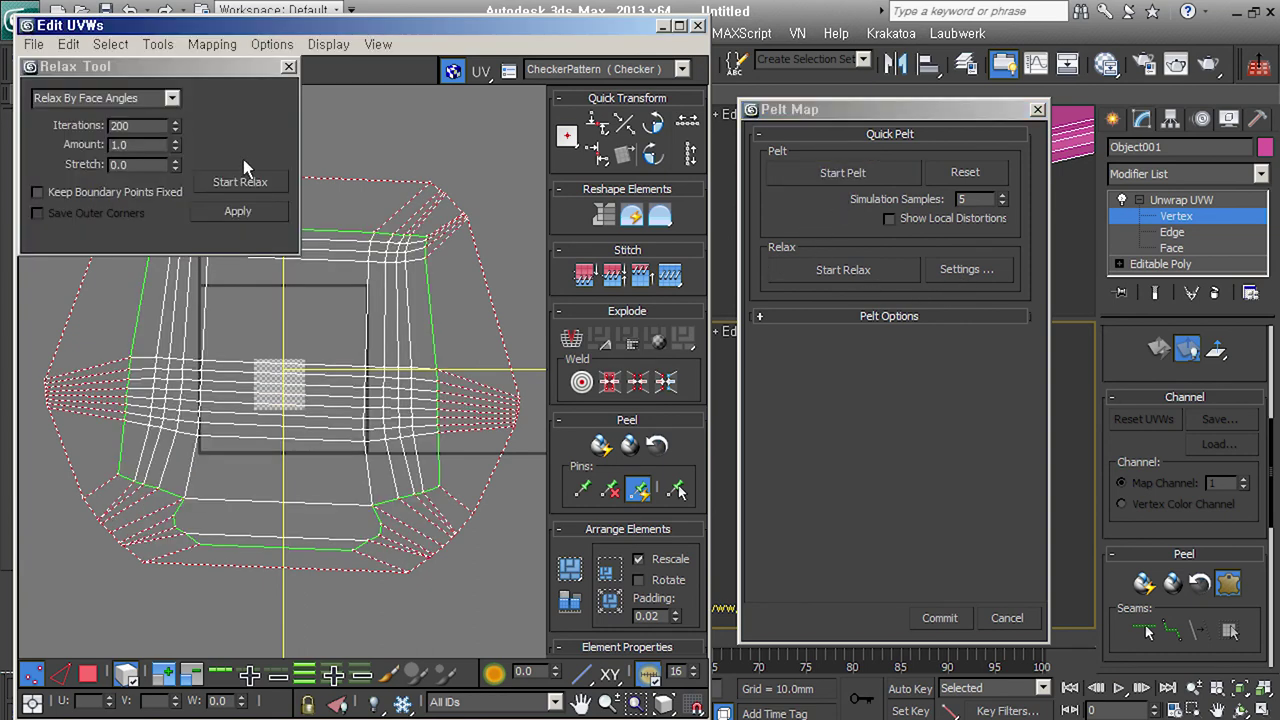
- Relax the pelted UVs until the strip straightens vertically, then deselect the faces
left_click(260, 191)
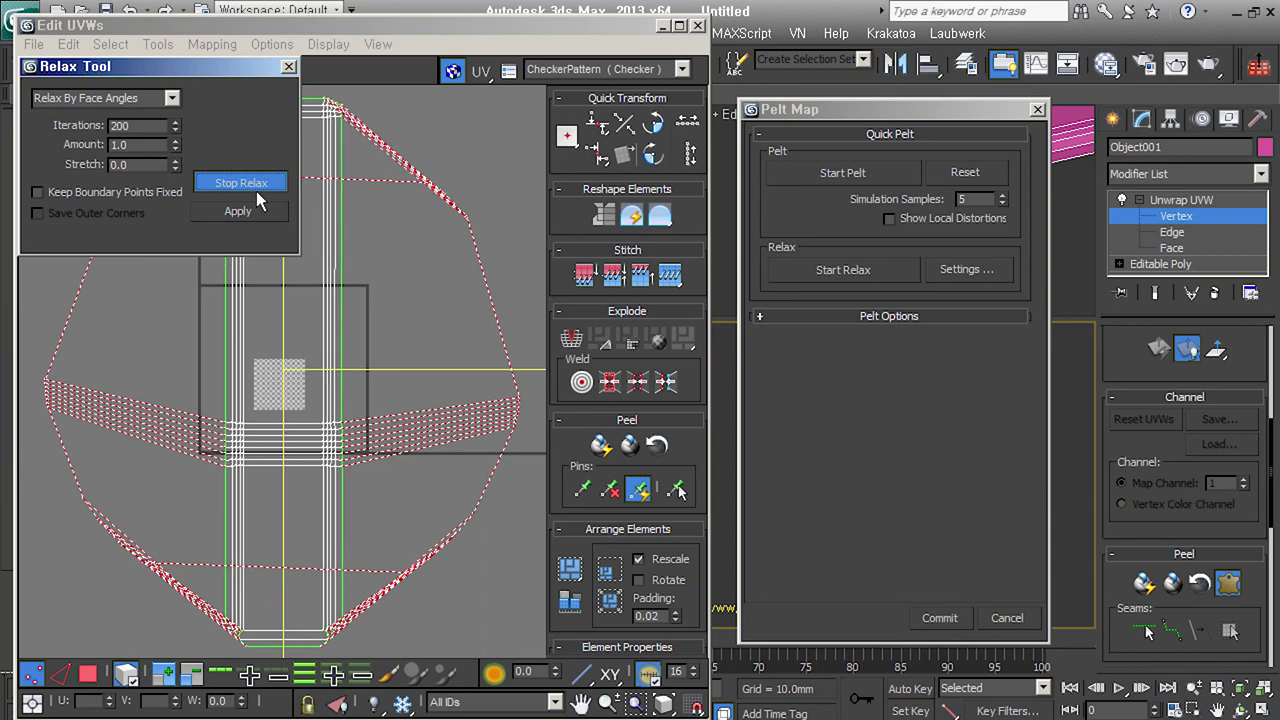
left_click(256, 191)
left_click(937, 620)
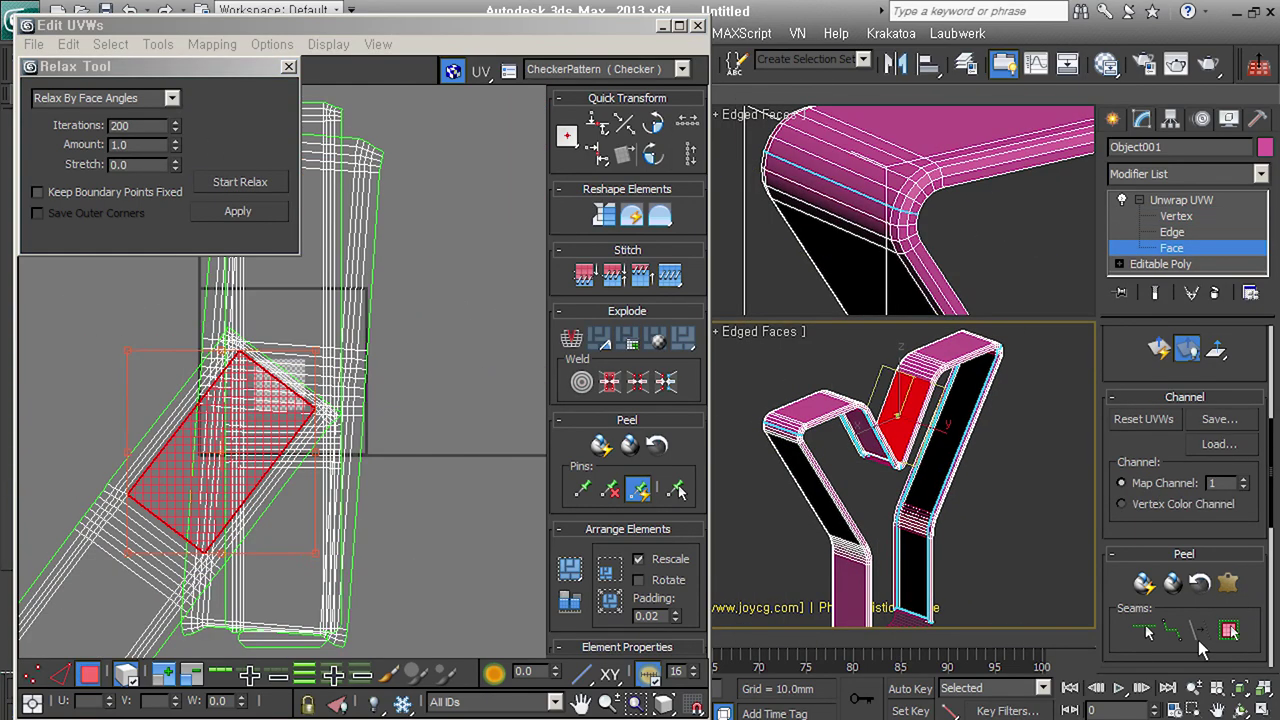
left_click(252, 190)
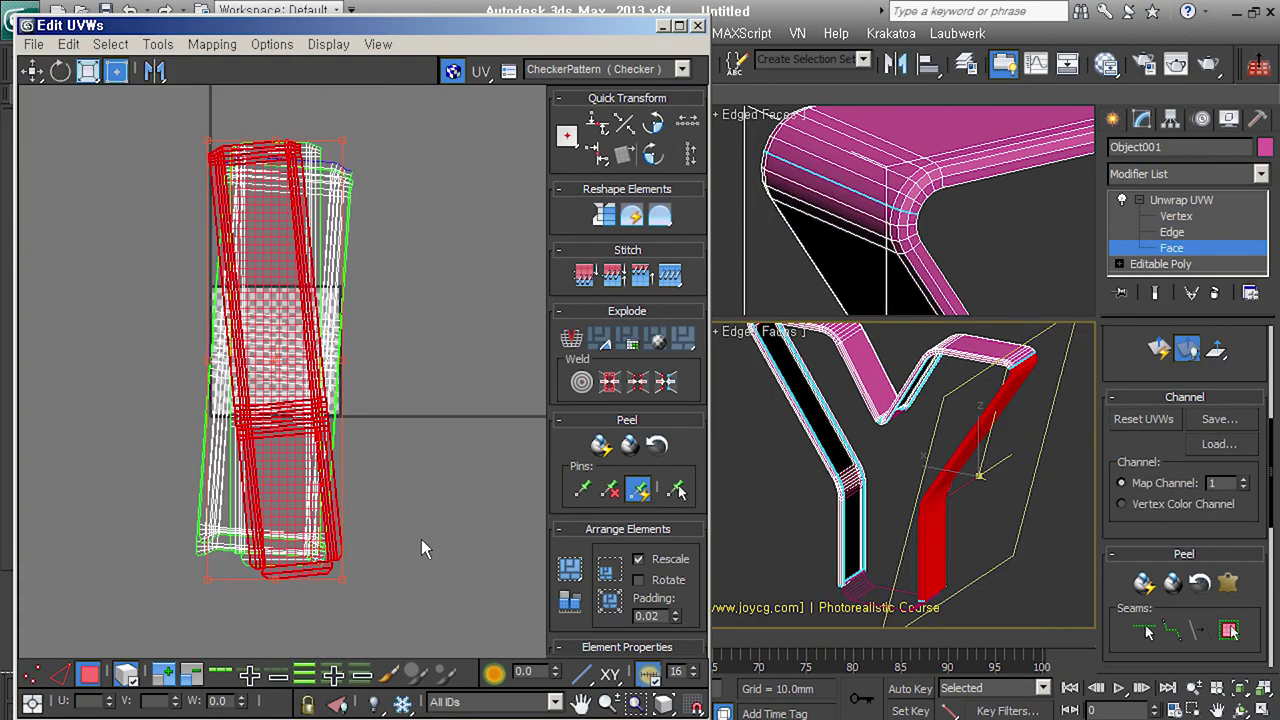
left_click(422, 549)
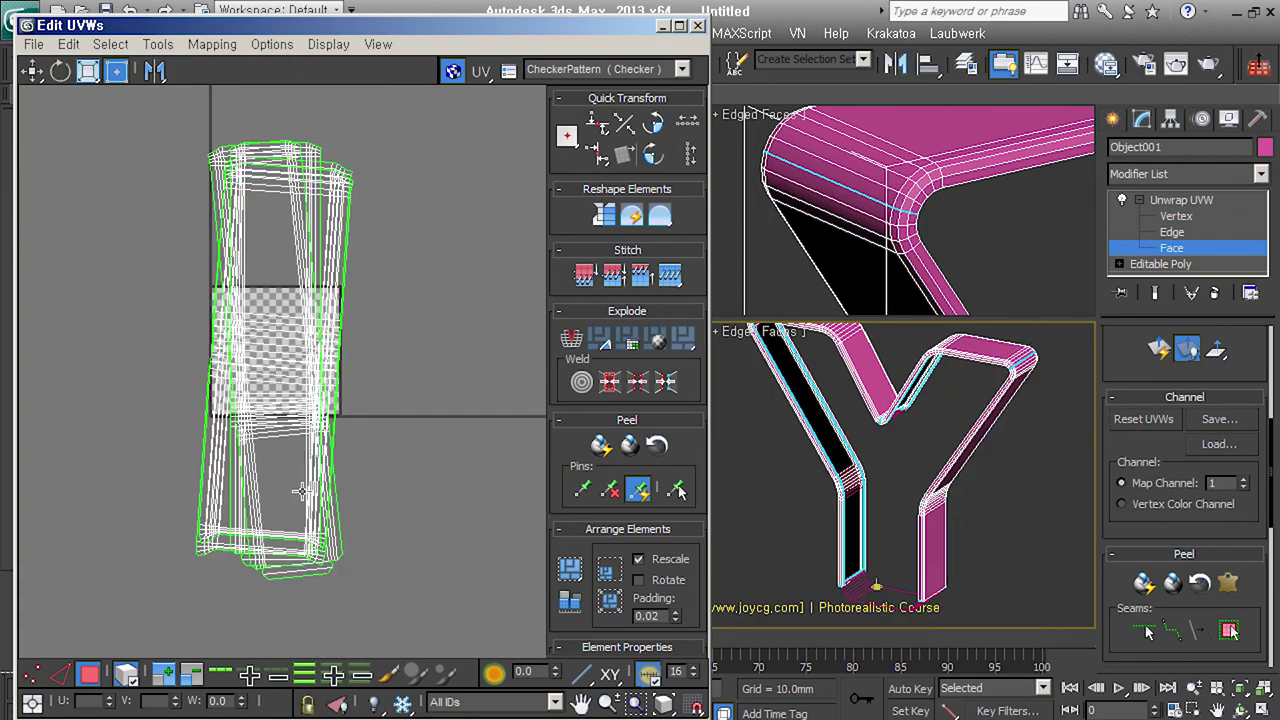
- Rotate all UV strips about 87° to horizontal and level a single element
key("ctrl+a")
key("e")
left_click_drag(288, 229, 429, 384)
left_click(500, 500)
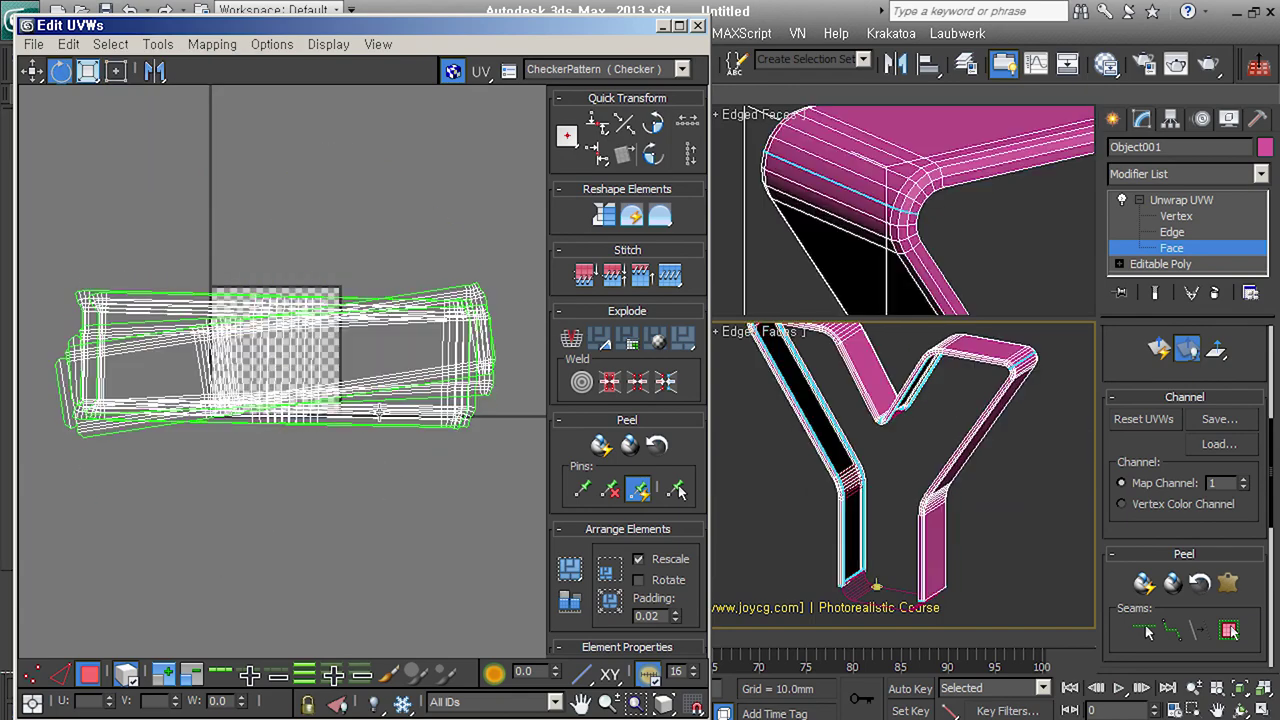
middle_click_drag(430, 380, 347, 380)
left_click(400, 340)
mouse_move(400, 340)
left_mouse_down()
mouse_move(412, 342)
mouse_move(408, 360)
left_mouse_up()
scroll(406, 360, "down", 2)
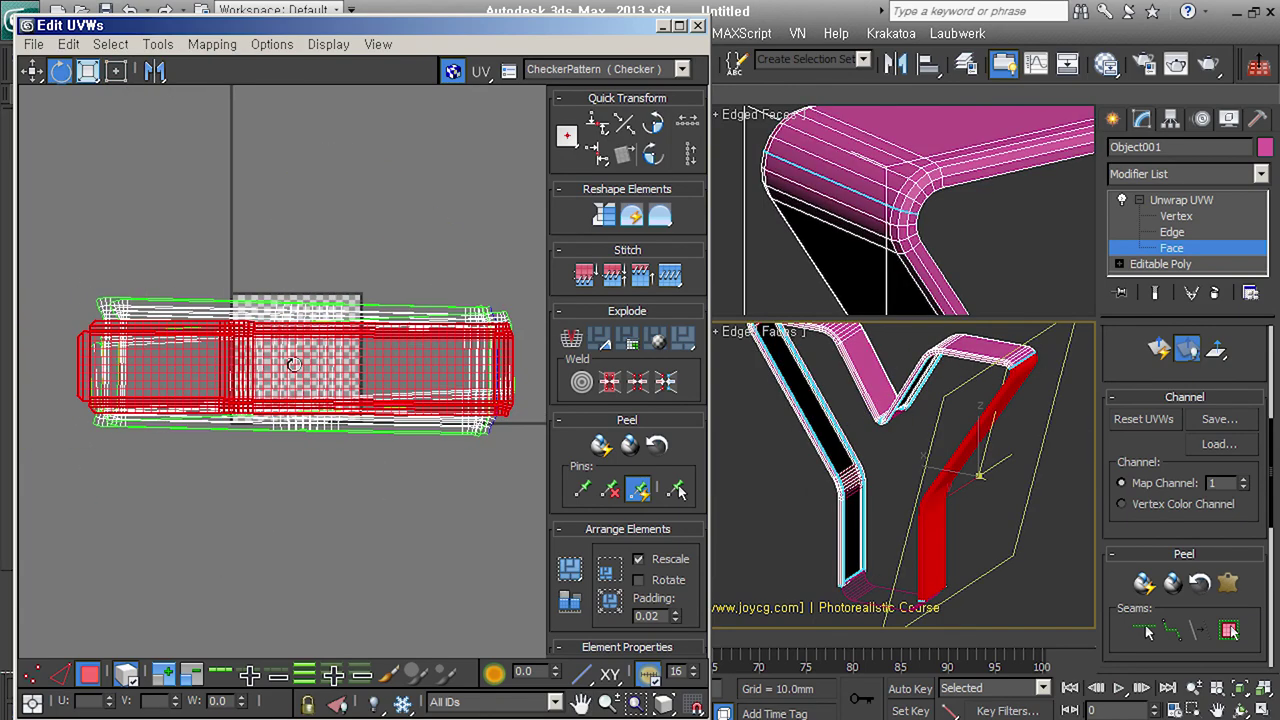
- Move the red UV element right and flip it end-for-end about 177°
key("q")
left_click_drag(298, 367, 388, 366)
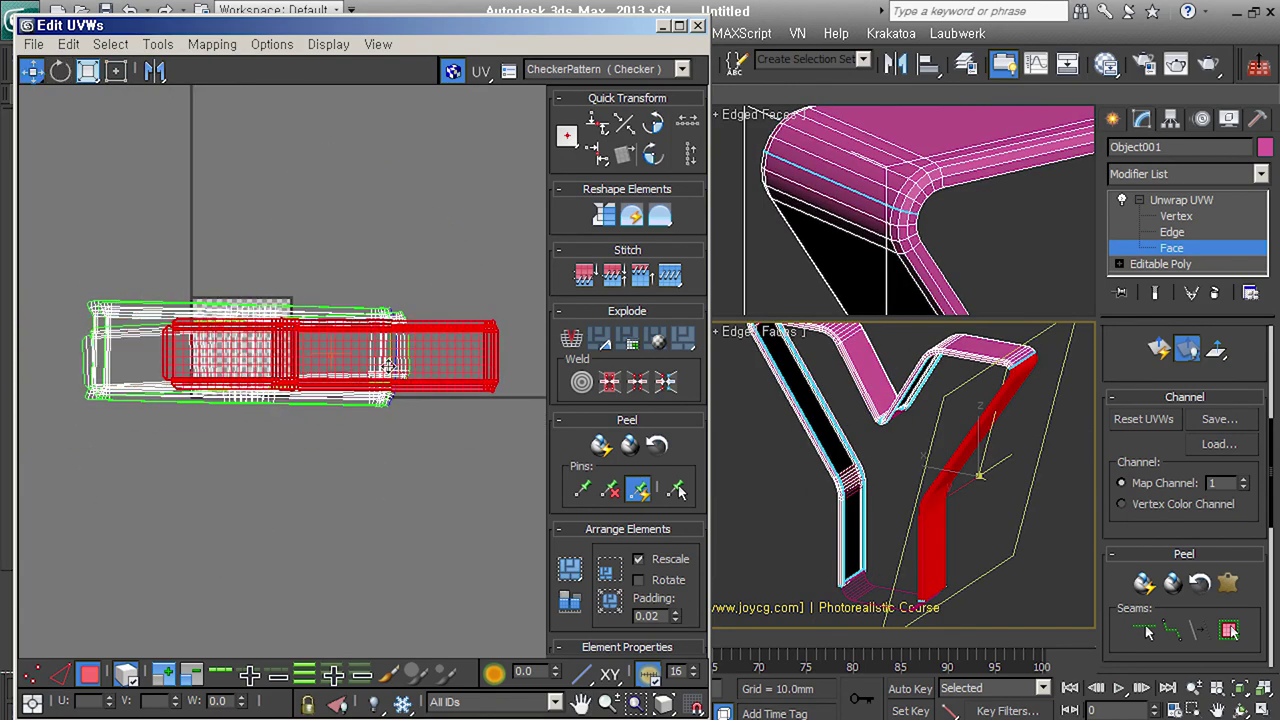
right_click(410, 340)
left_click(445, 380)
left_click_drag(455, 360, 125, 400)
left_click_drag(308, 363, 460, 363)
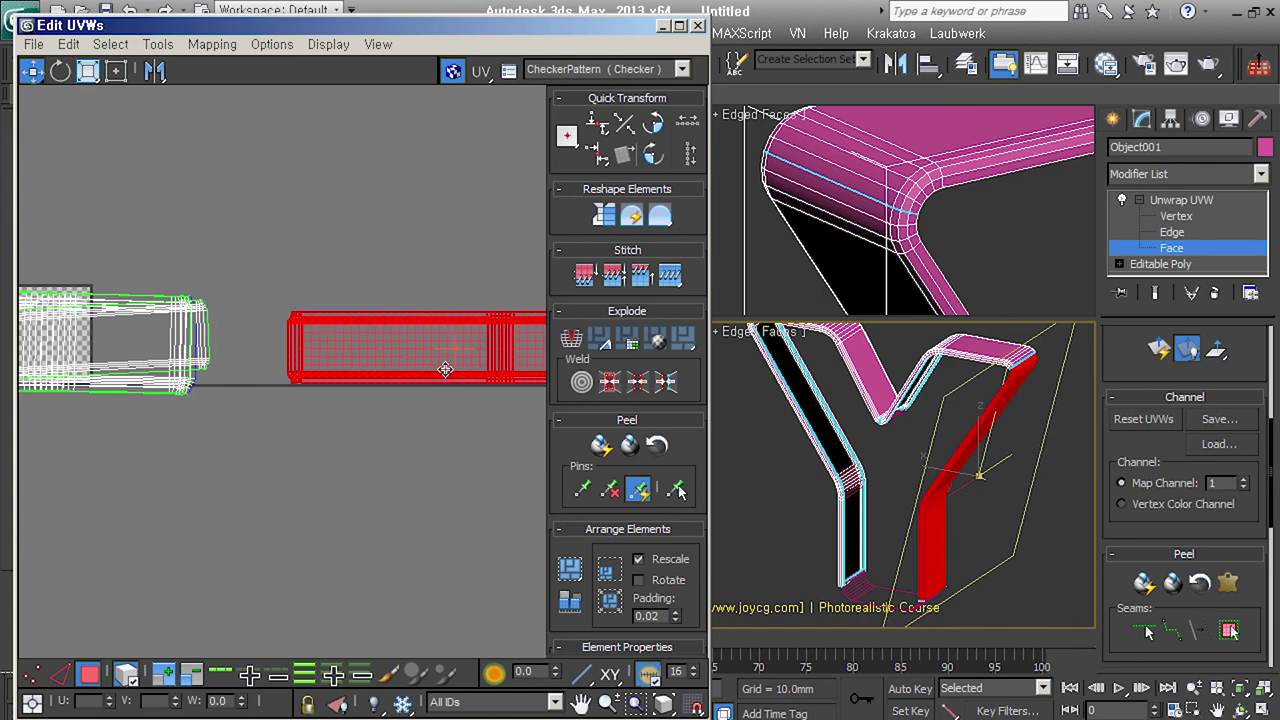
- Select the whole left UV element and move it down below the strips
middle_click_drag(180, 402, 270, 380)
left_click(262, 328)
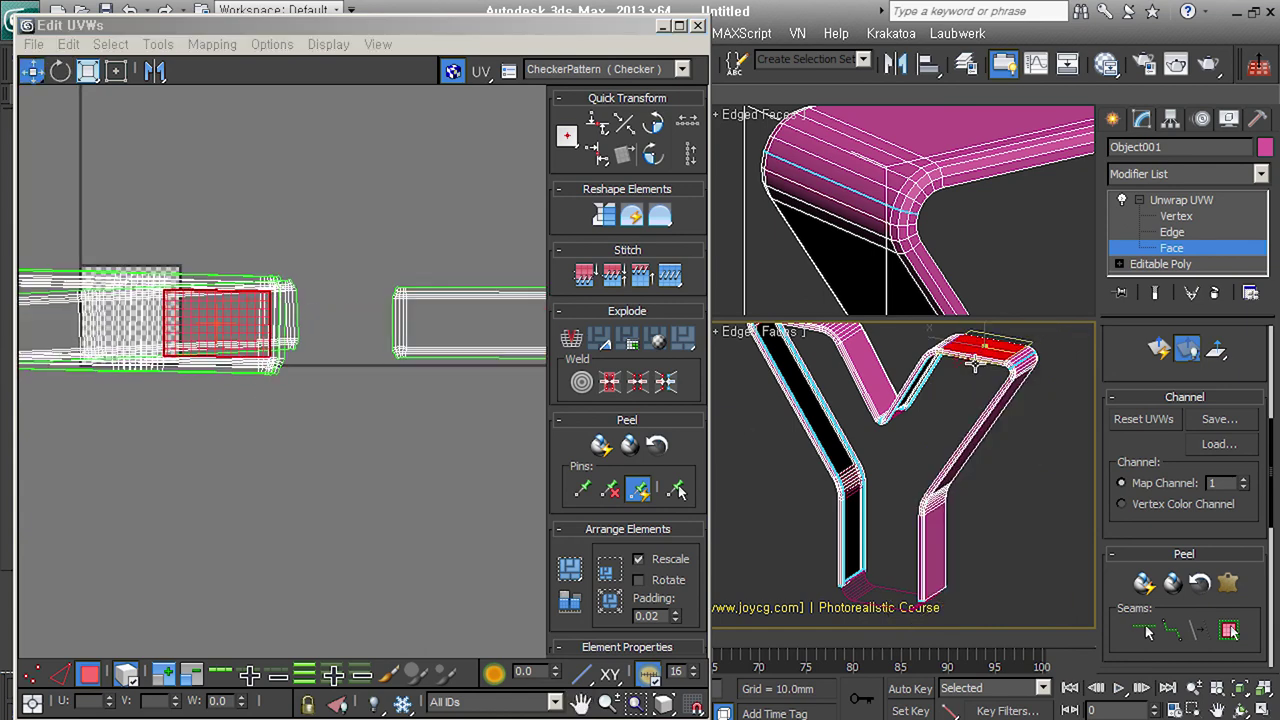
double_click(262, 328)
mouse_move(262, 328)
left_mouse_down()
mouse_move(332, 495)
mouse_move(310, 480)
mouse_move(323, 474)
left_mouse_up()
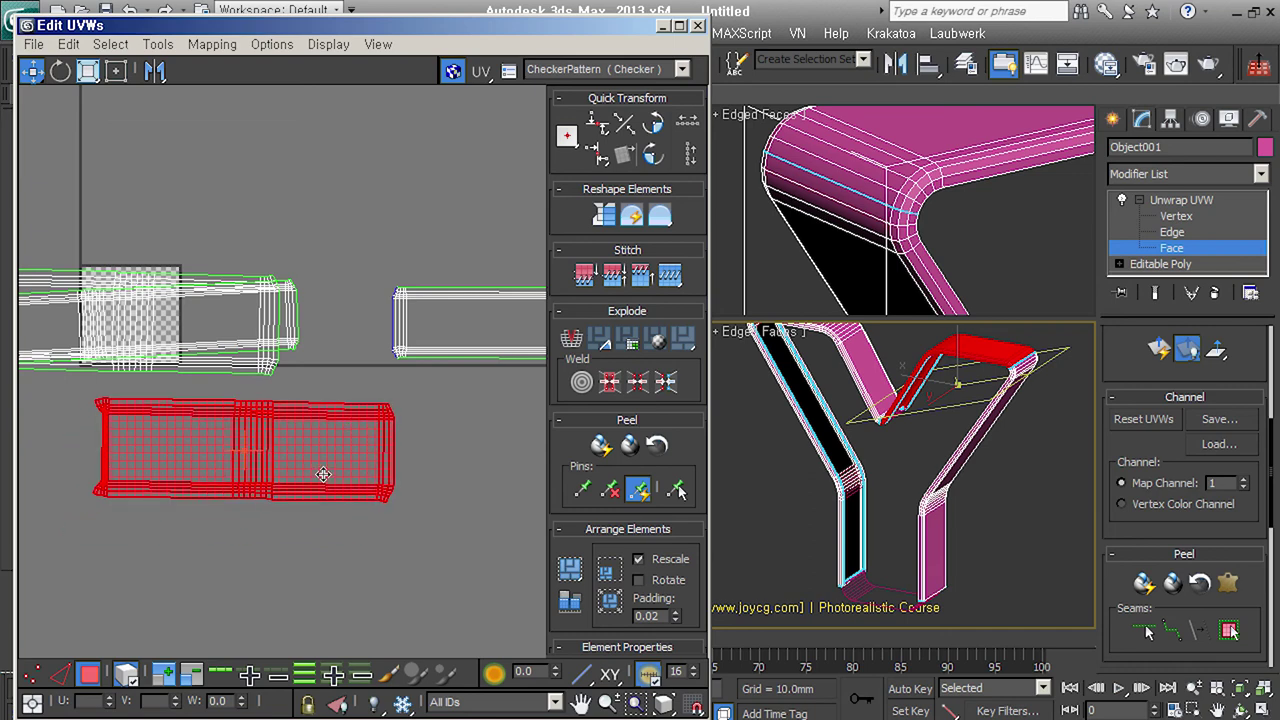
- Bring the red rim piece up in line with the strip and select its vertical seam edge
key("2")
key("3")
mouse_move(300, 390)
left_mouse_down()
mouse_move(160, 330)
mouse_move(310, 328)
left_mouse_up()
key("2")
scroll(314, 351, "up", 5)
left_click(299, 351)
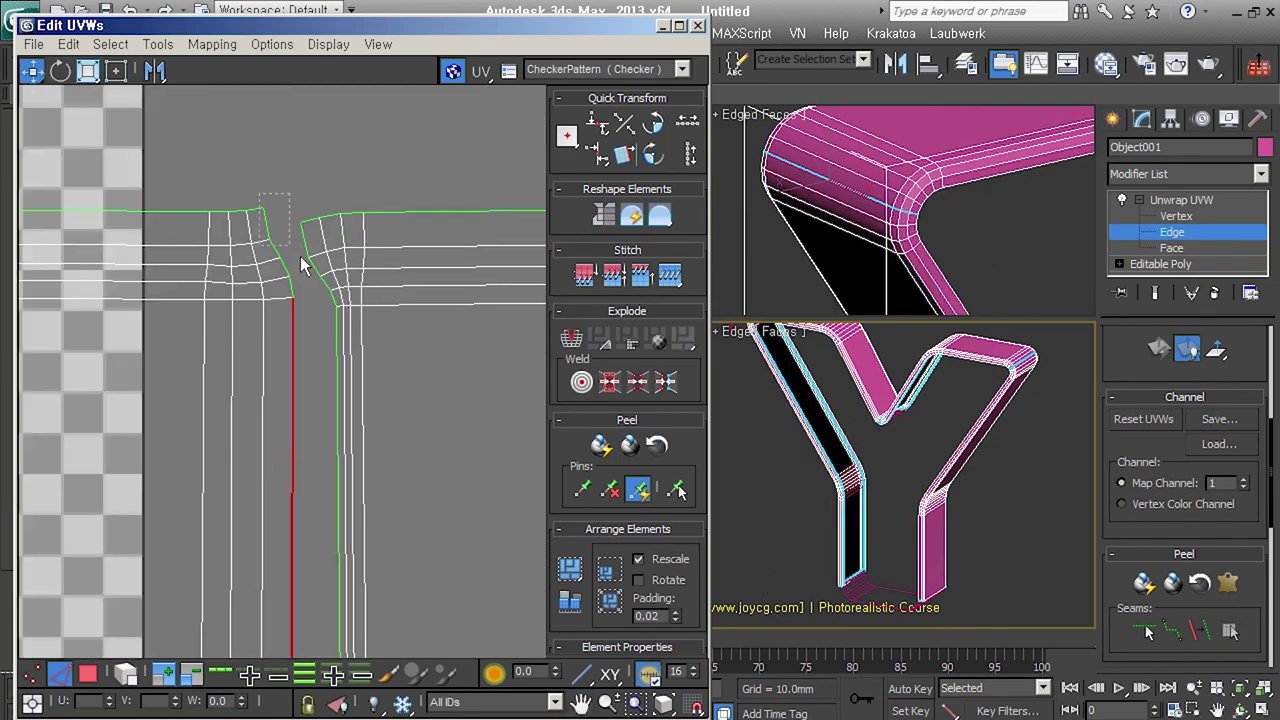
- Stitch the first two seam edges to their partners with Stitch Selected
right_click(229, 343)
left_click(157, 451)
key("3")
key("2")
scroll(288, 351, "up", 4)
left_click(296, 300)
scroll(320, 360, "up", 3)
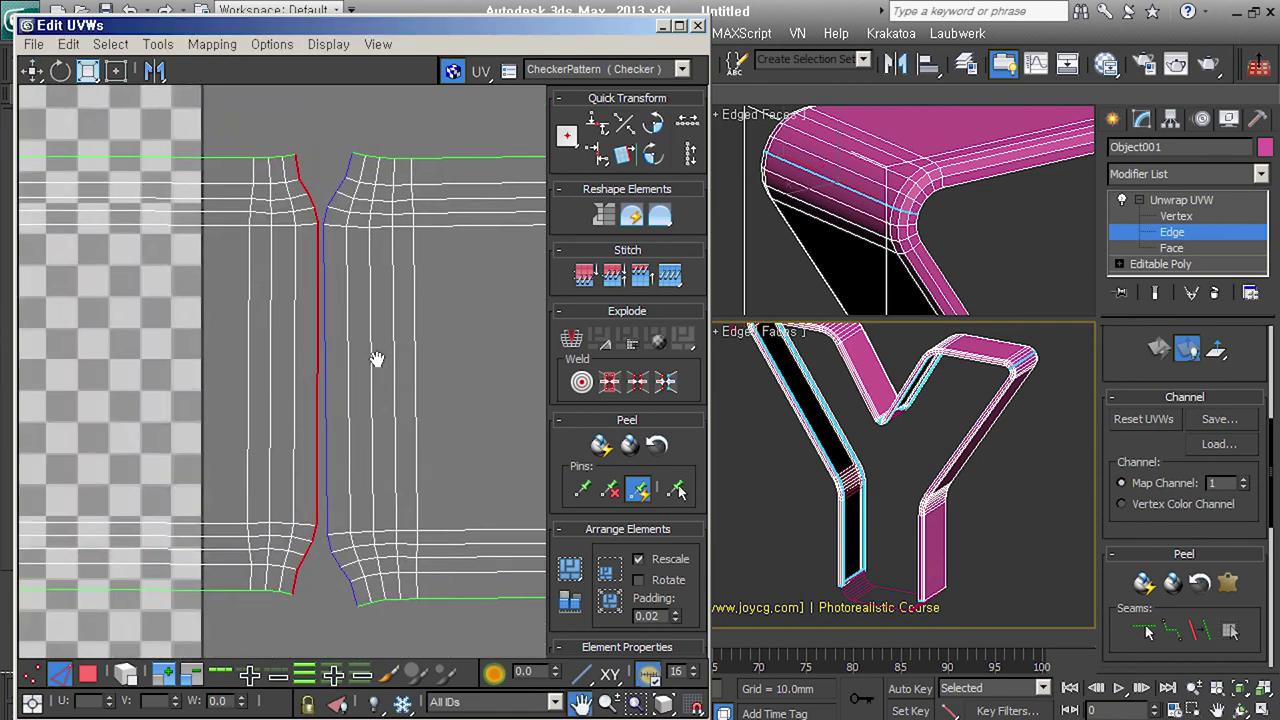
right_click(330, 380)
left_click(307, 465)
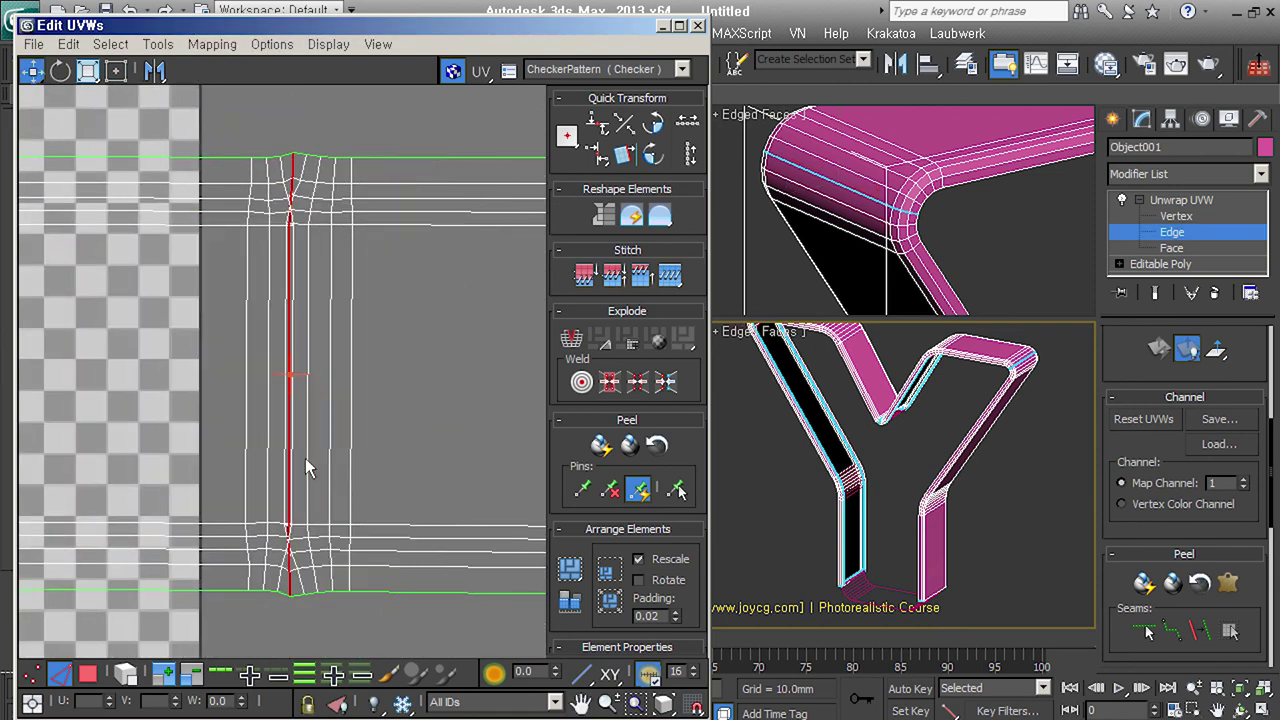
- Select the remaining seam edge loop and stitch it to join the pieces
scroll(340, 390, "down", 3)
scroll(320, 394, "down", 2)
middle_click_drag(443, 400, 388, 393)
scroll(477, 323, "up", 1)
scroll(426, 320, "up", 2)
scroll(391, 291, "up", 2)
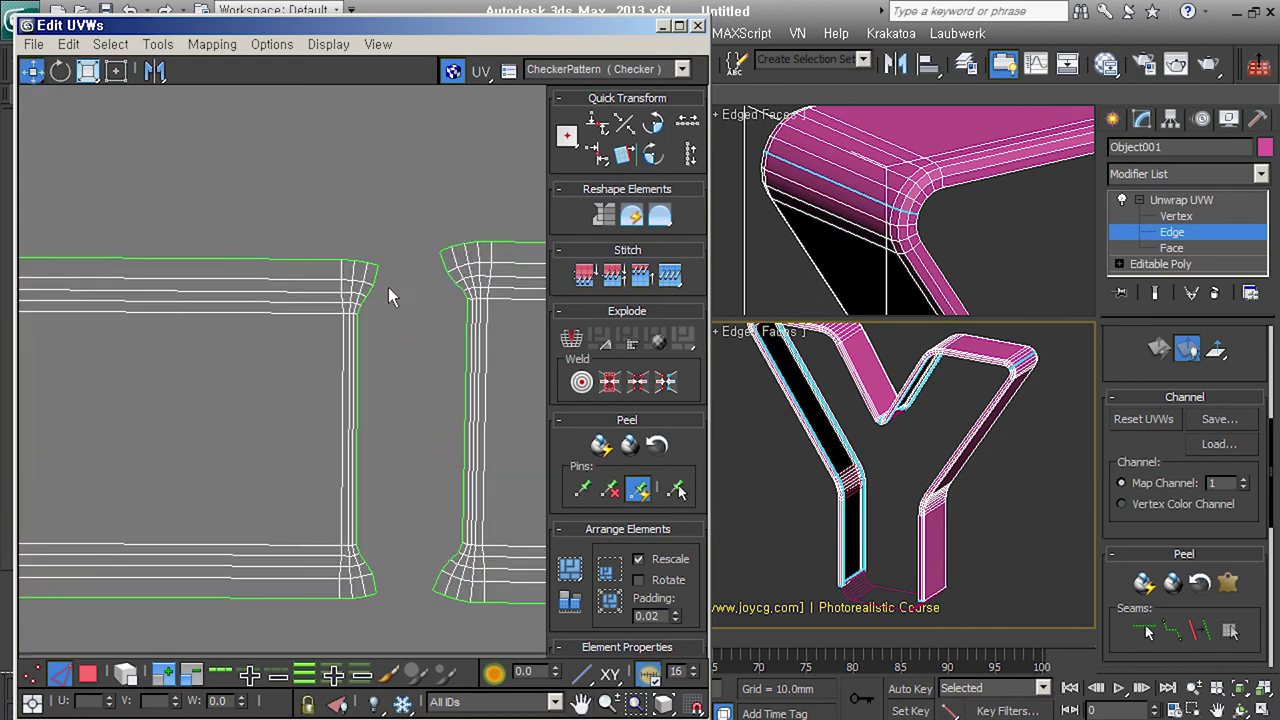
left_click(242, 680)
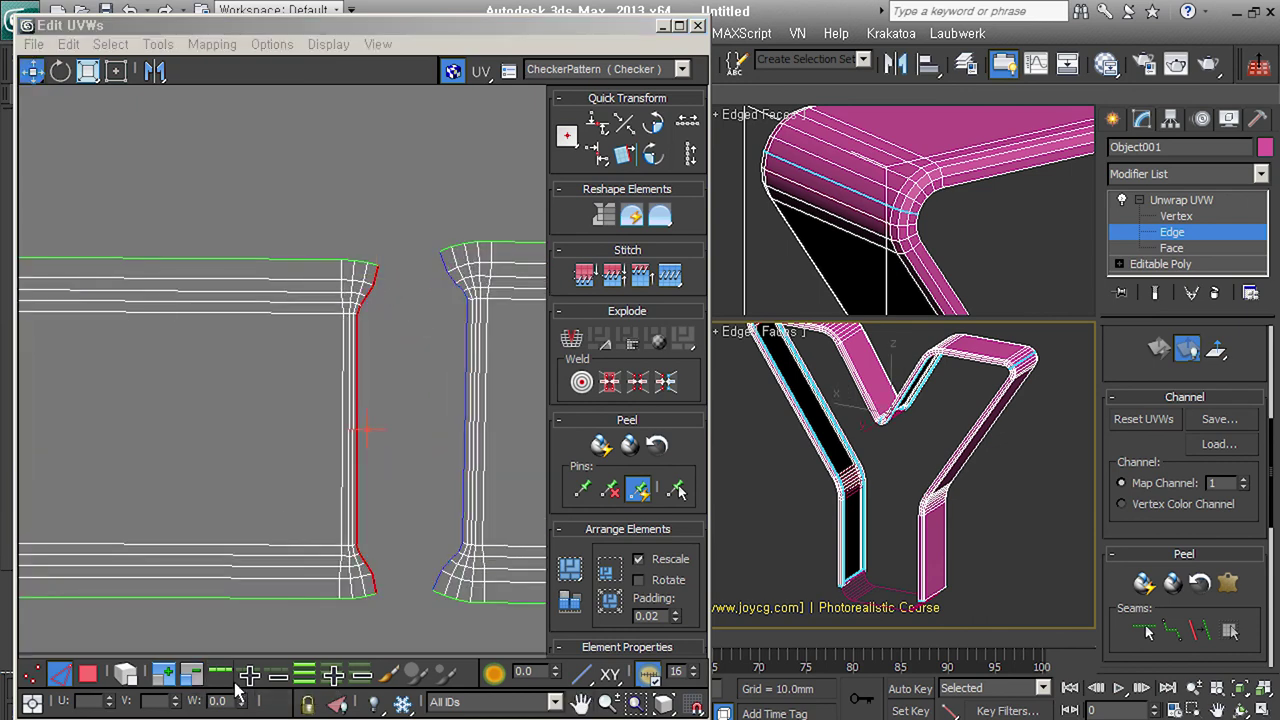
right_click(368, 400)
left_click(280, 446)
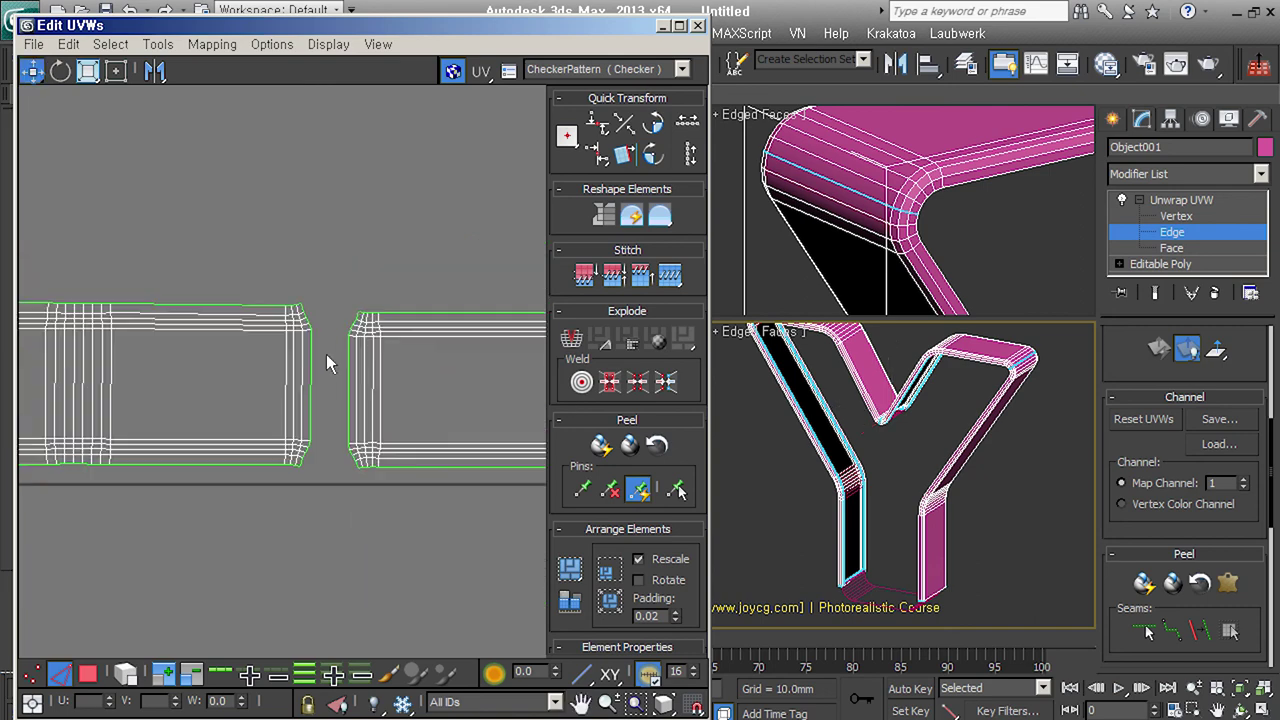
- Switch to face selection and select every face of the strip
scroll(371, 508, "down", 5)
key("3")
key("ctrl+a")
left_click(157, 44)
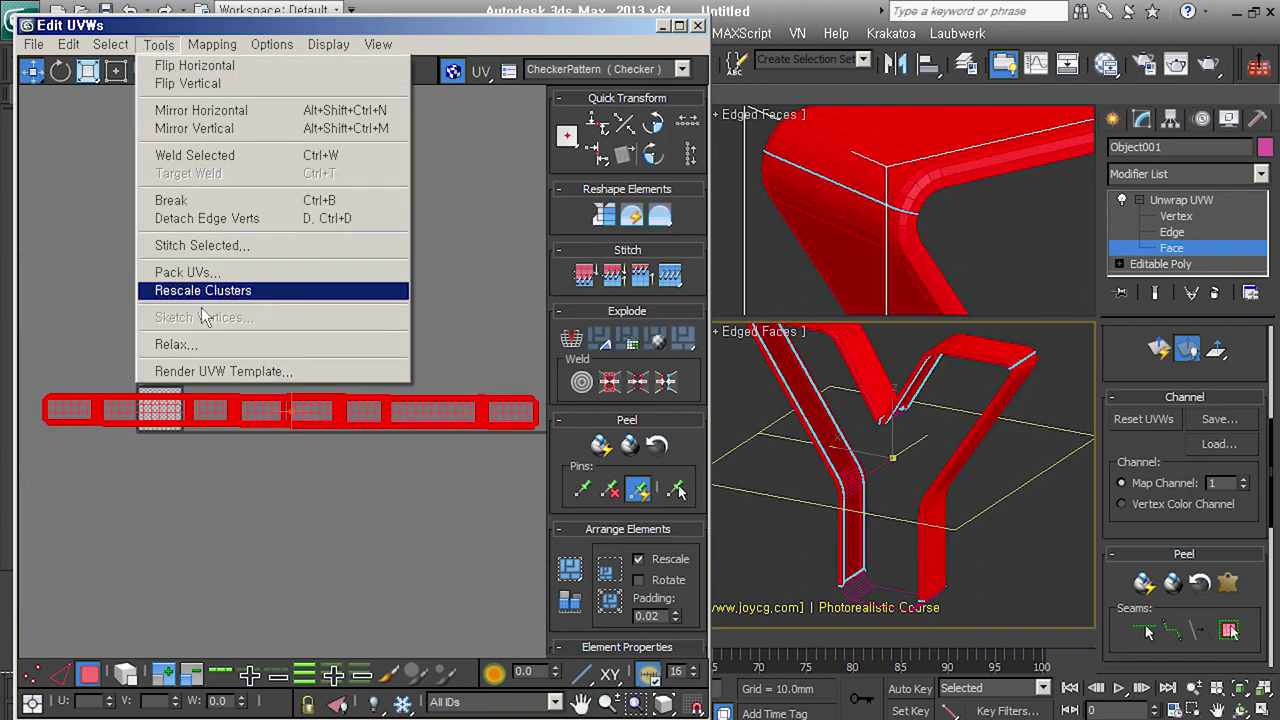
- Relax the whole UV row by face angles (200 iterations, amount 1.0), then close the tool and deselect
left_click(190, 340)
left_click(248, 191)
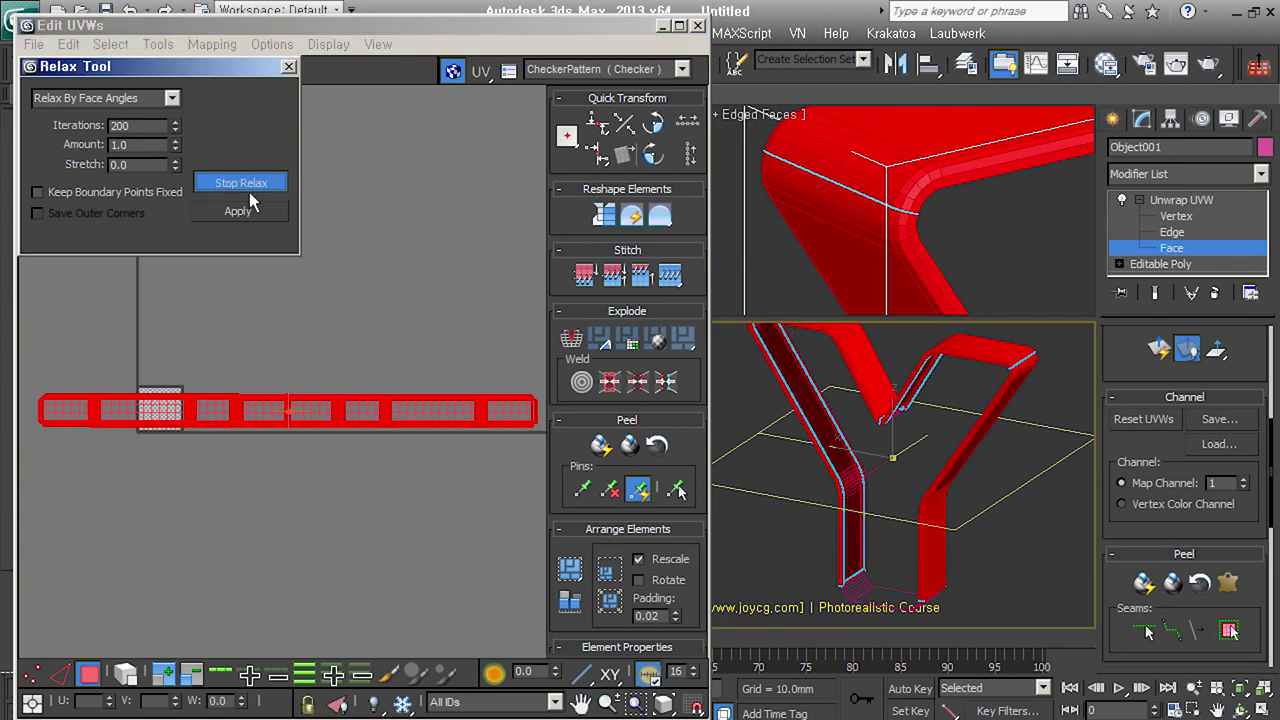
left_click(249, 194)
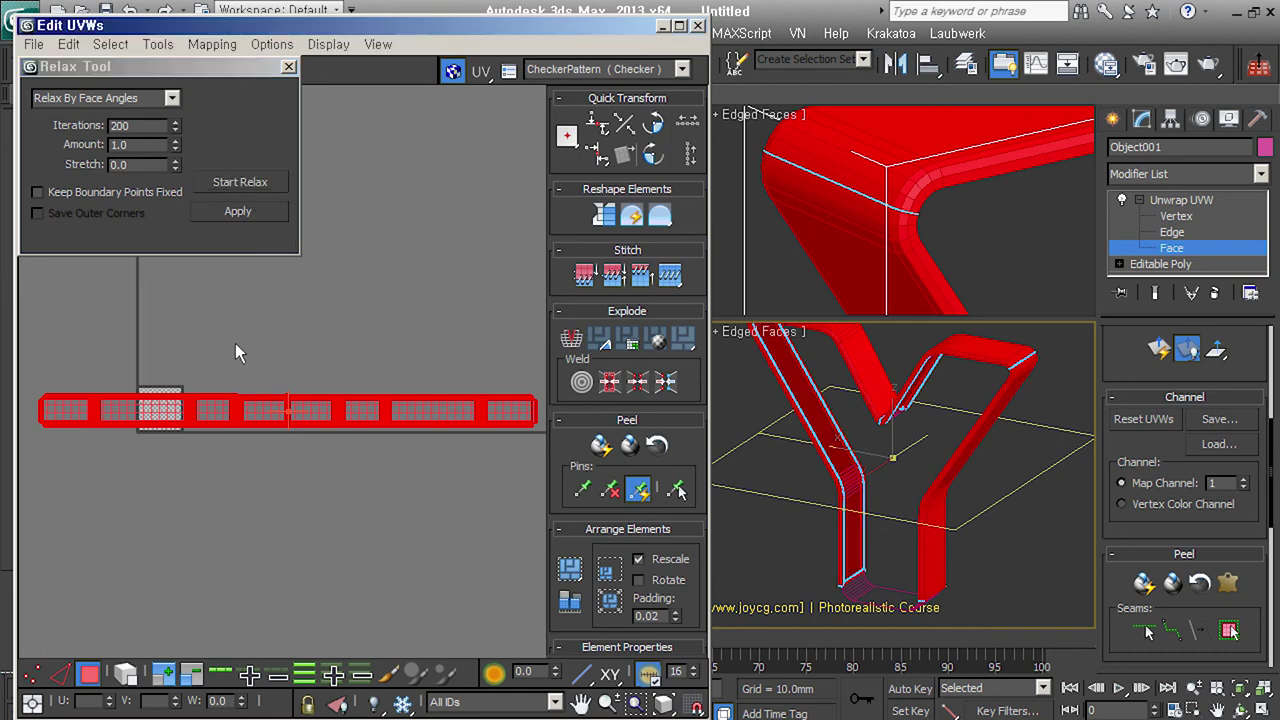
left_click(288, 66)
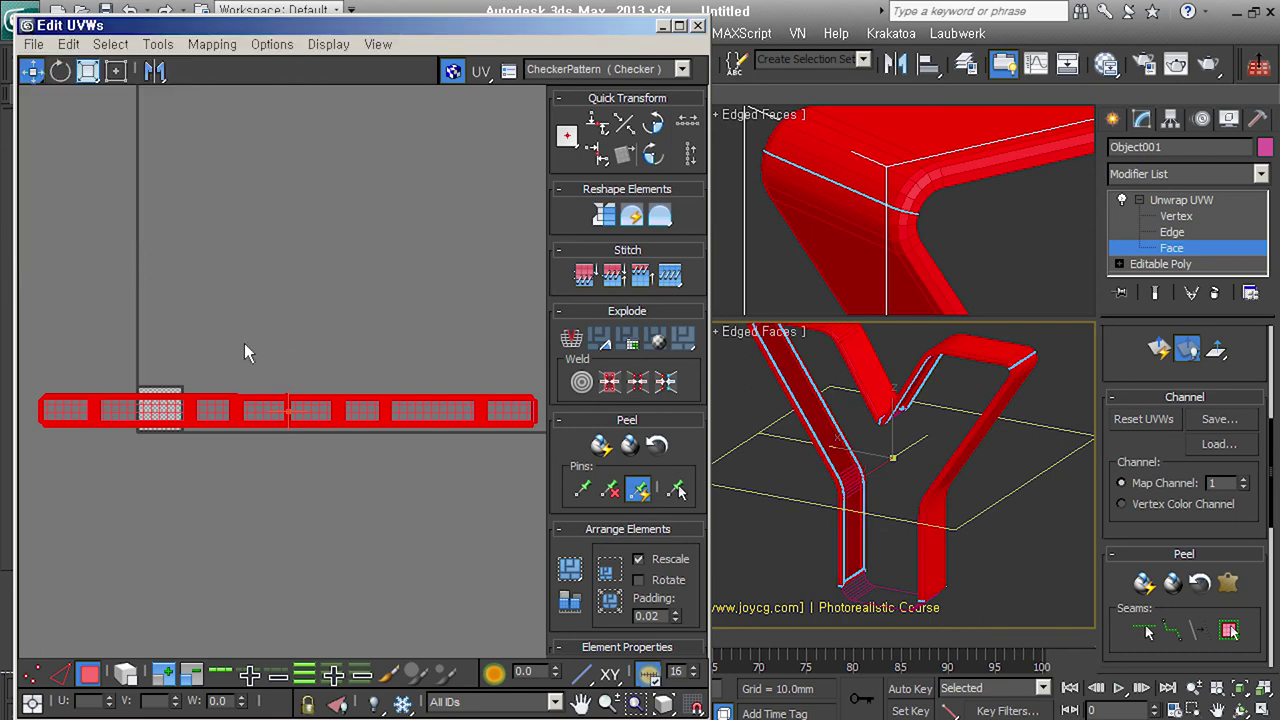
left_click(291, 441)
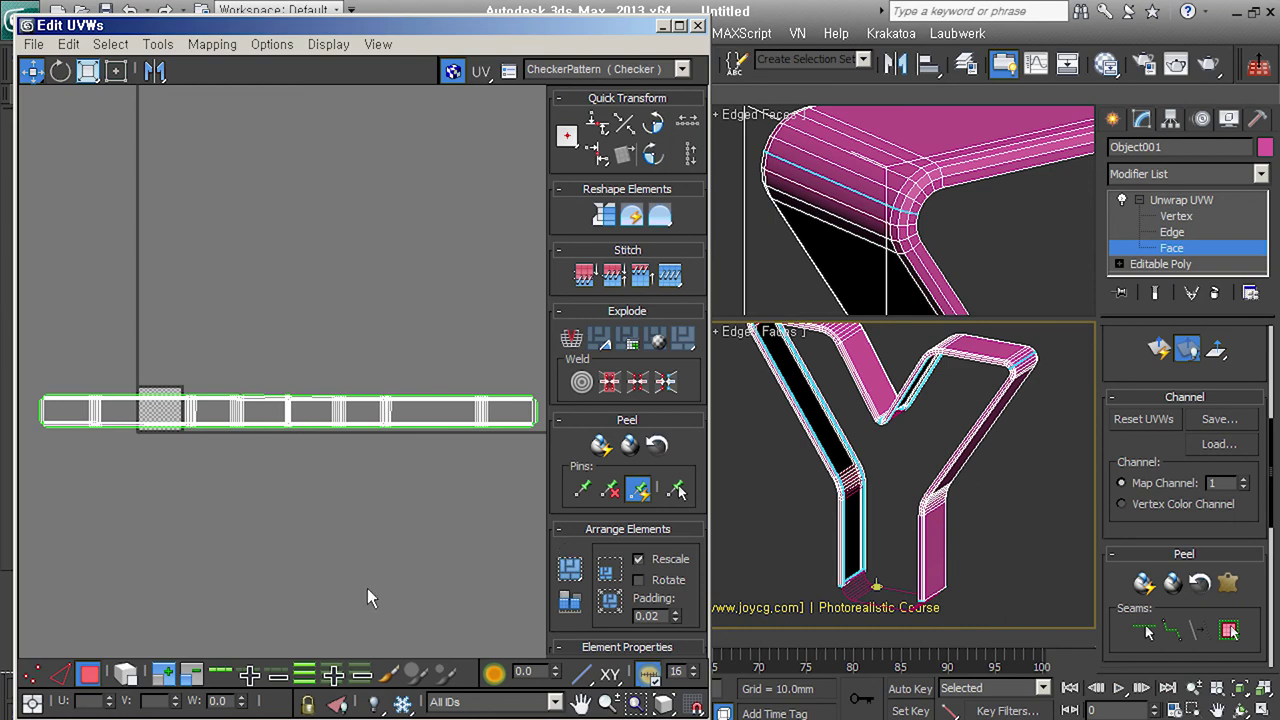
- With Select by Element on, select the entire strip and straighten it into a vertical column
middle_click_drag(496, 457, 454, 457)
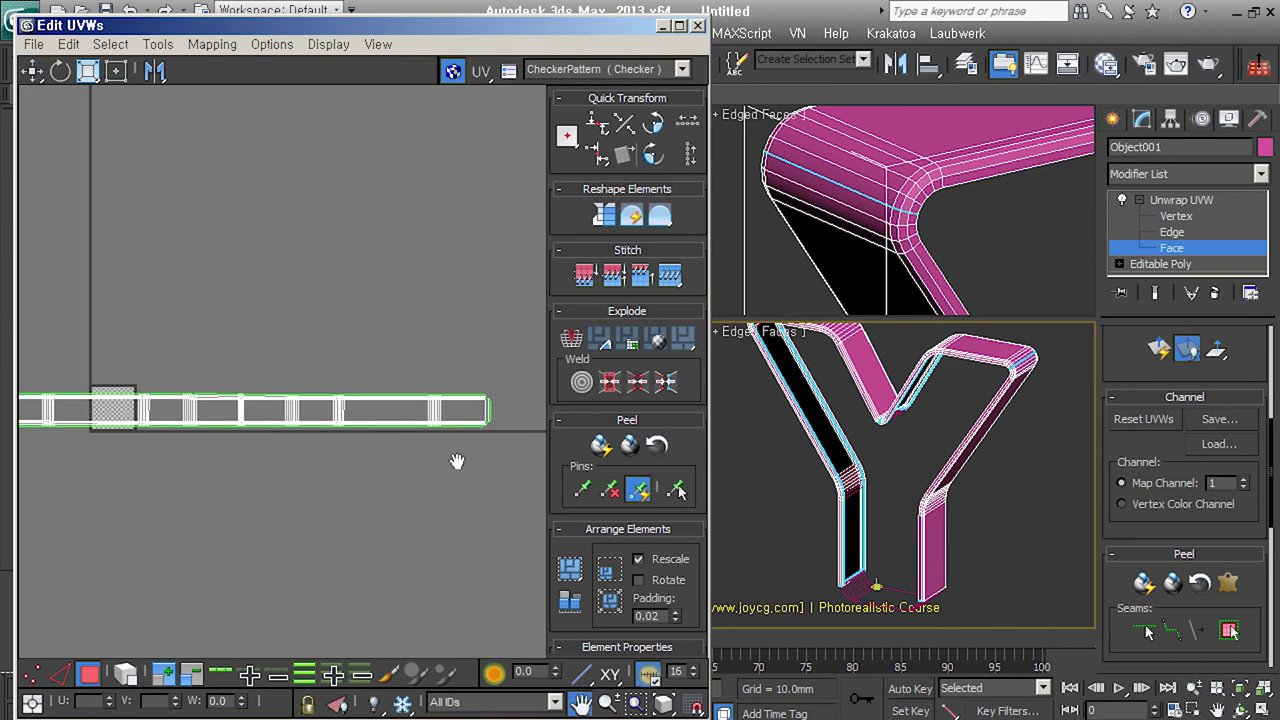
scroll(352, 437, "up", 3)
scroll(355, 432, "up", 3)
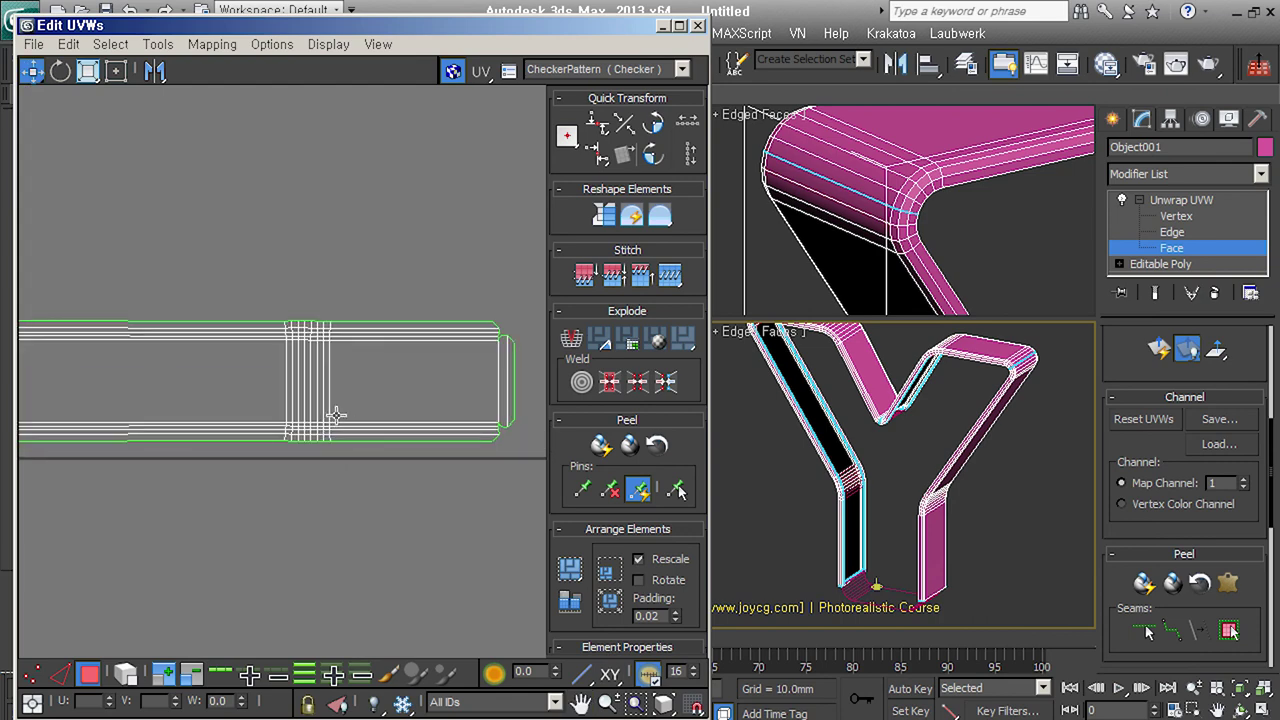
scroll(338, 416, "up", 1)
scroll(300, 310, "up", 1)
scroll(297, 312, "up", 1)
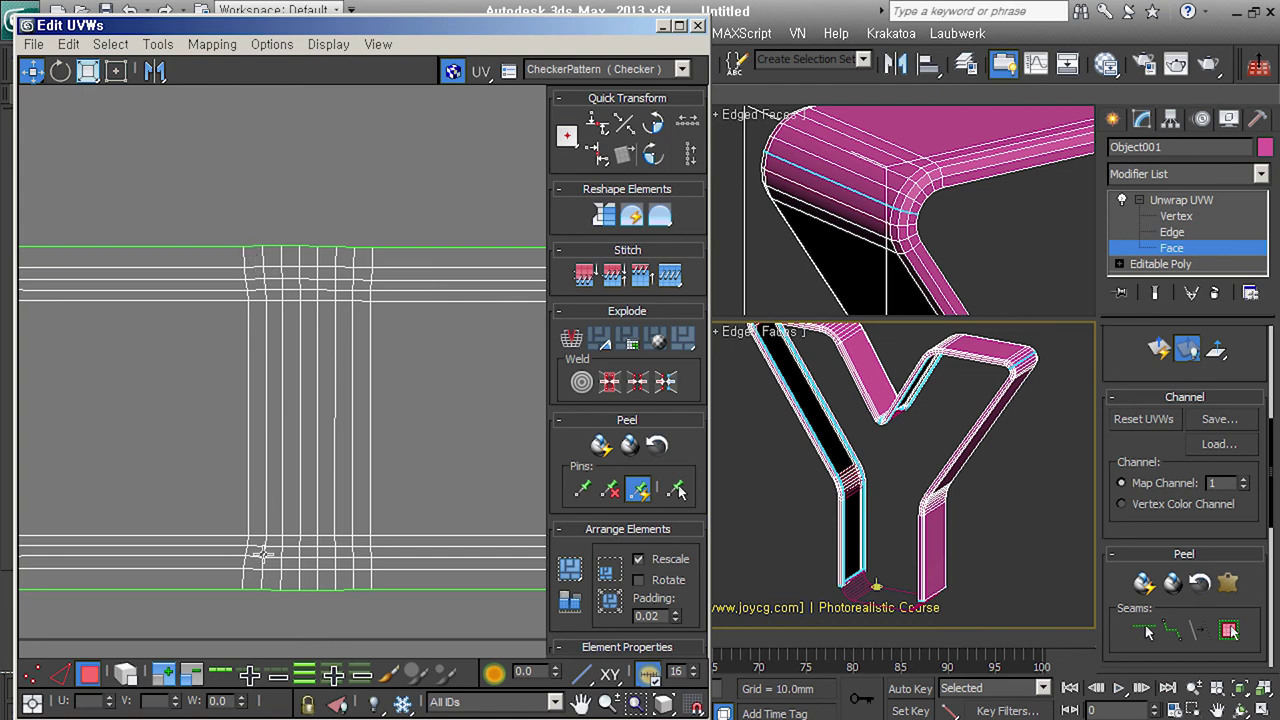
left_click(125, 673)
left_click(332, 423)
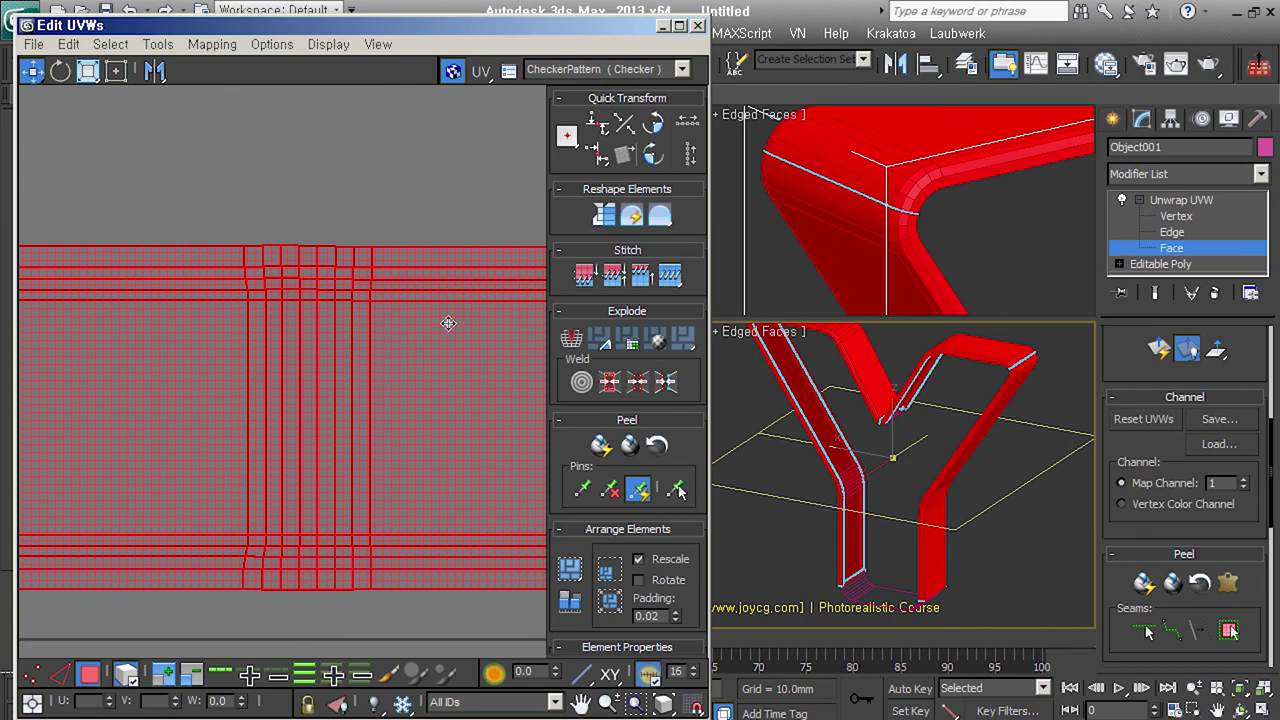
left_click(612, 227)
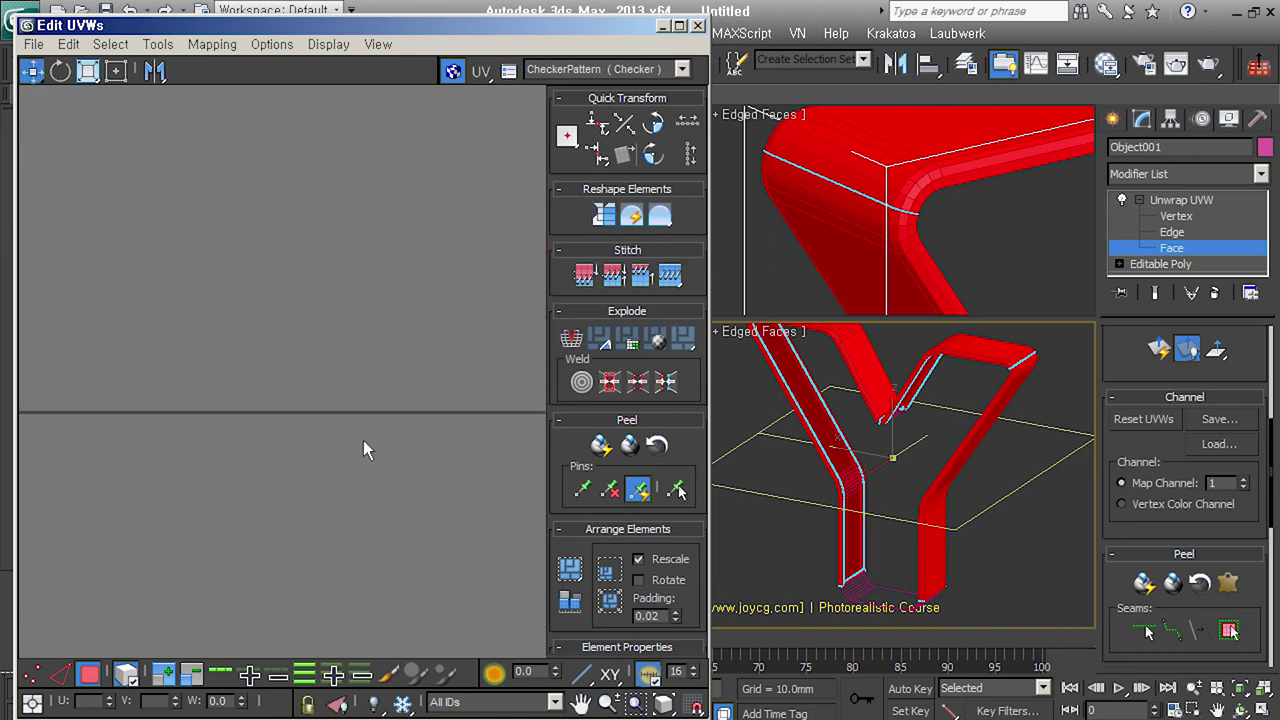
left_click(482, 235)
- Check another band of the strip, then close the Edit UVWs window
scroll(426, 166, "up", 4)
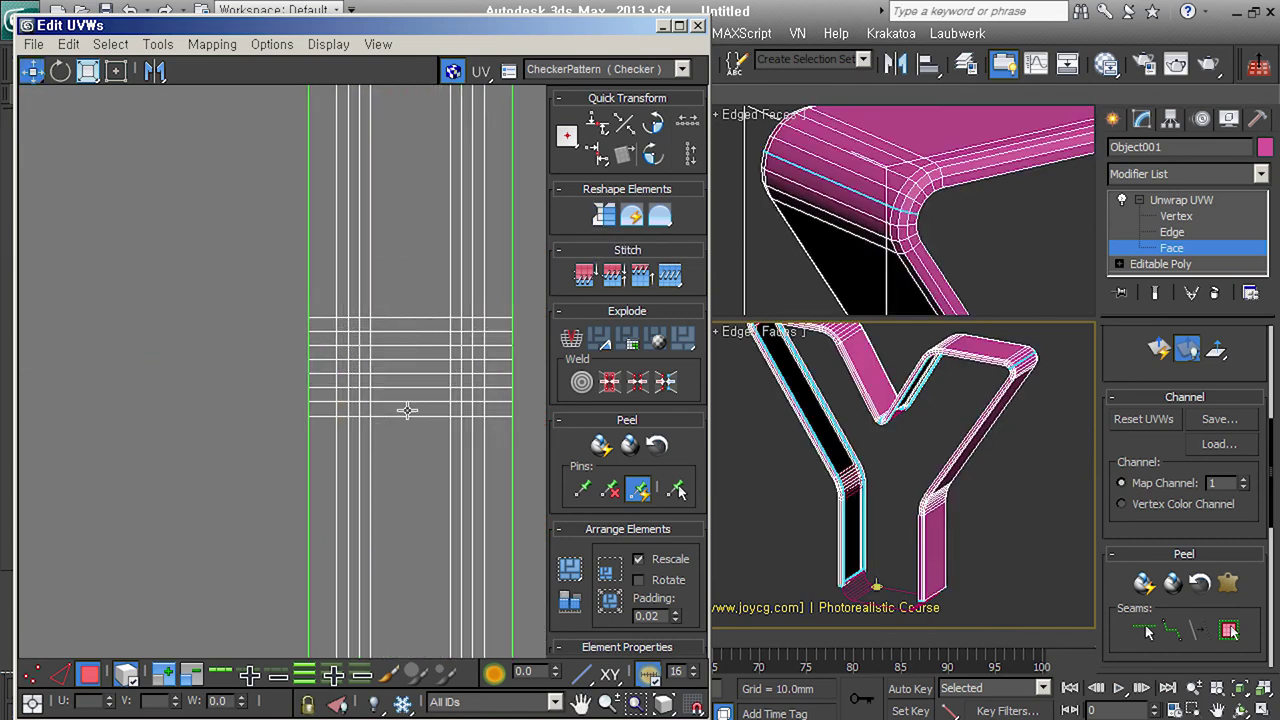
middle_click_drag(431, 525, 361, 381)
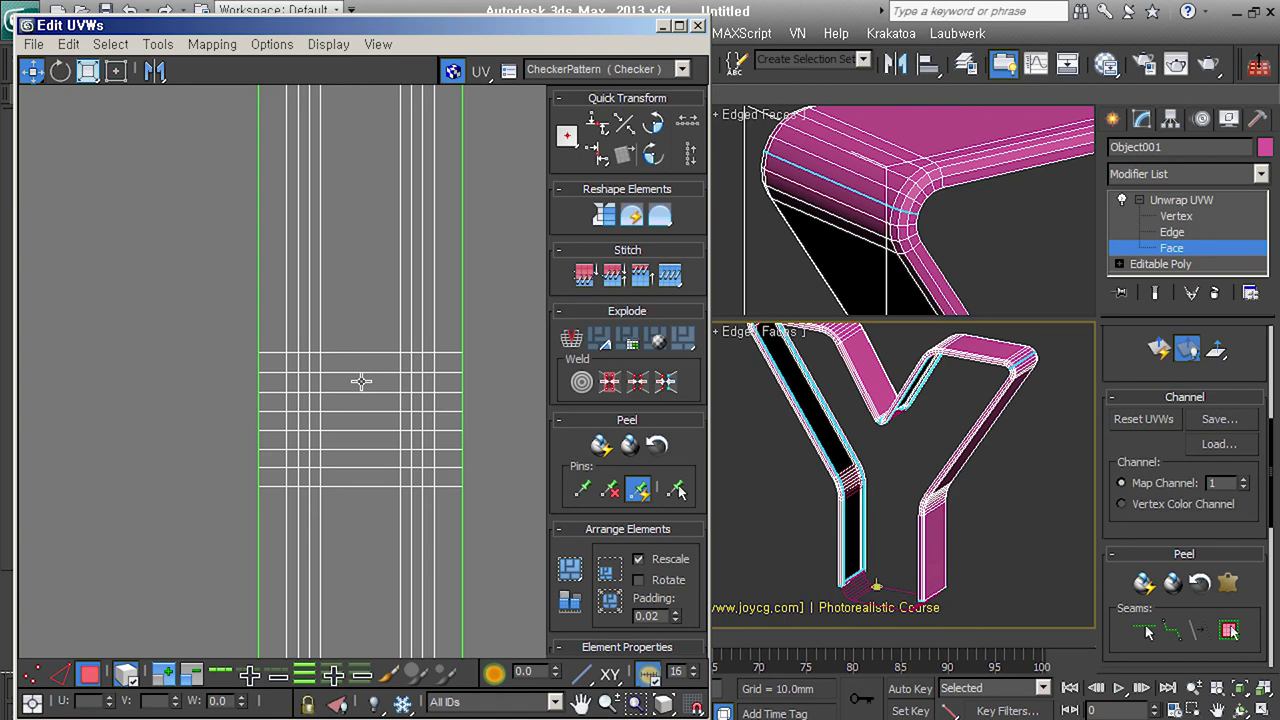
left_click(1150, 272)
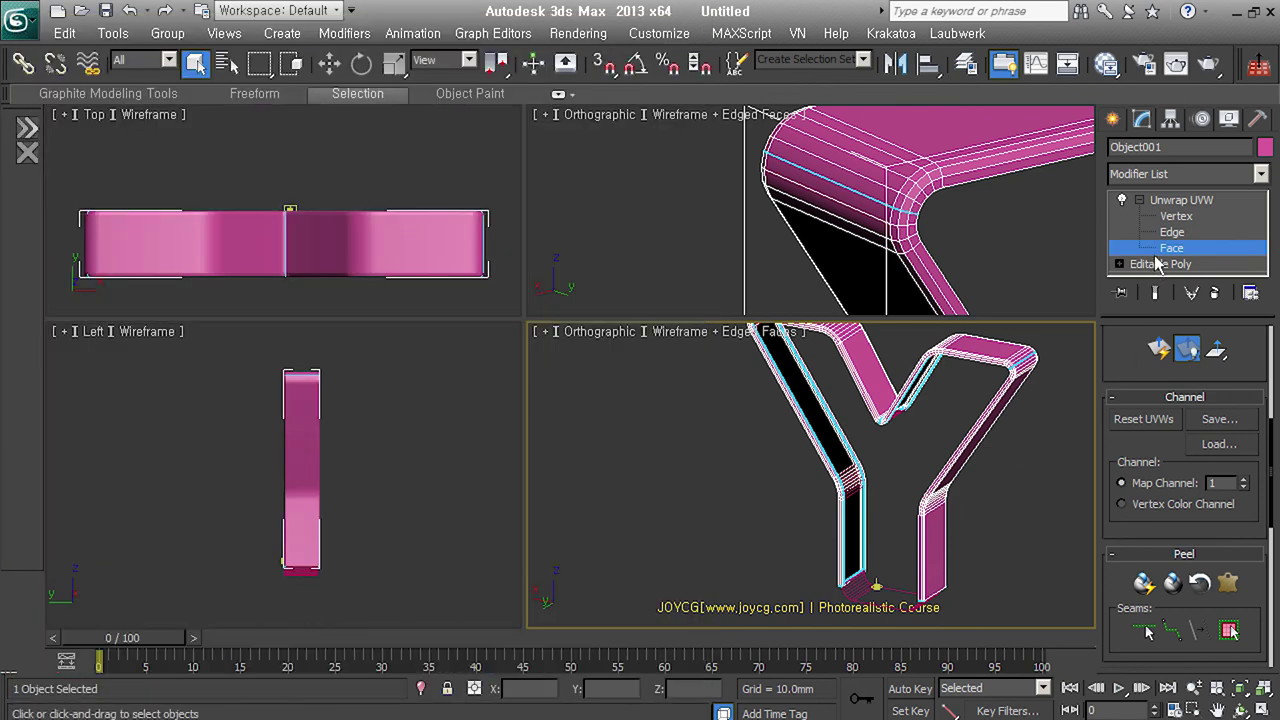
- Exit Face level, collapse Unwrap UVW, and orbit and zoom around the finished Y
left_click(1160, 248)
left_click(1138, 200)
mouse_move(1021, 401)
middle_mouse_down("alt")
mouse_move(974, 506)
mouse_move(1017, 506)
middle_mouse_up("alt")
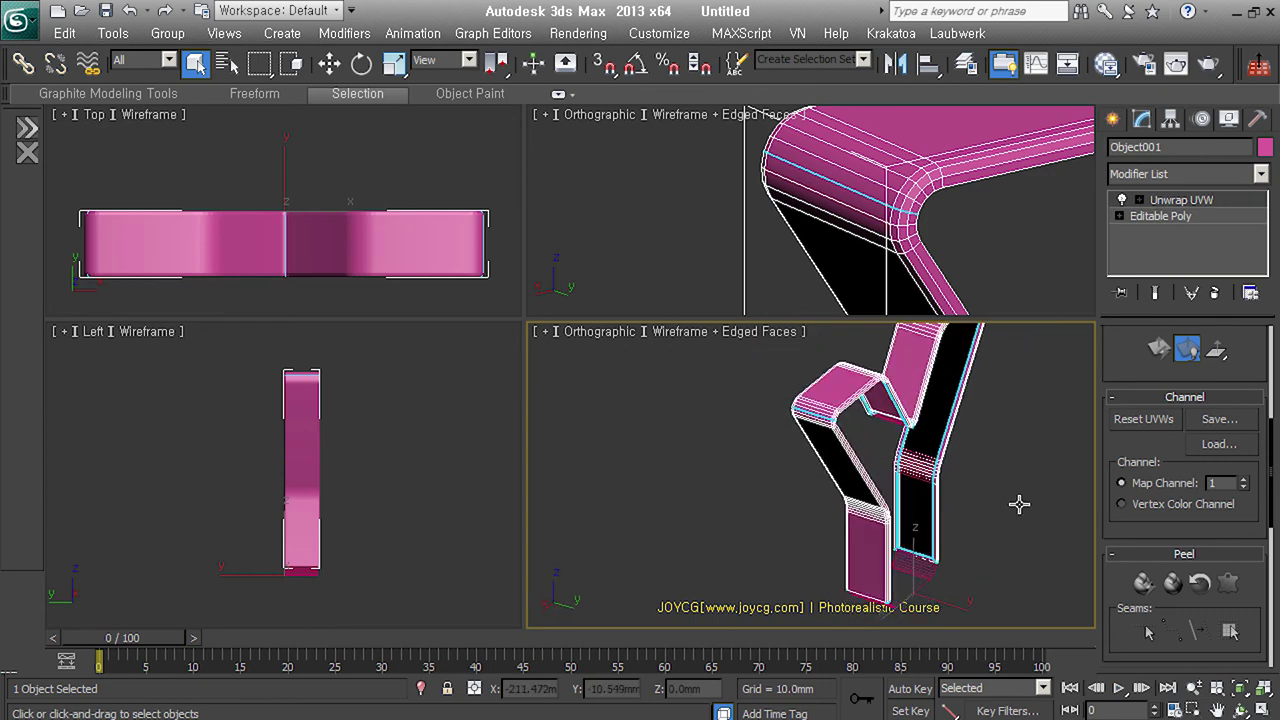
scroll(899, 465, "up", 3)
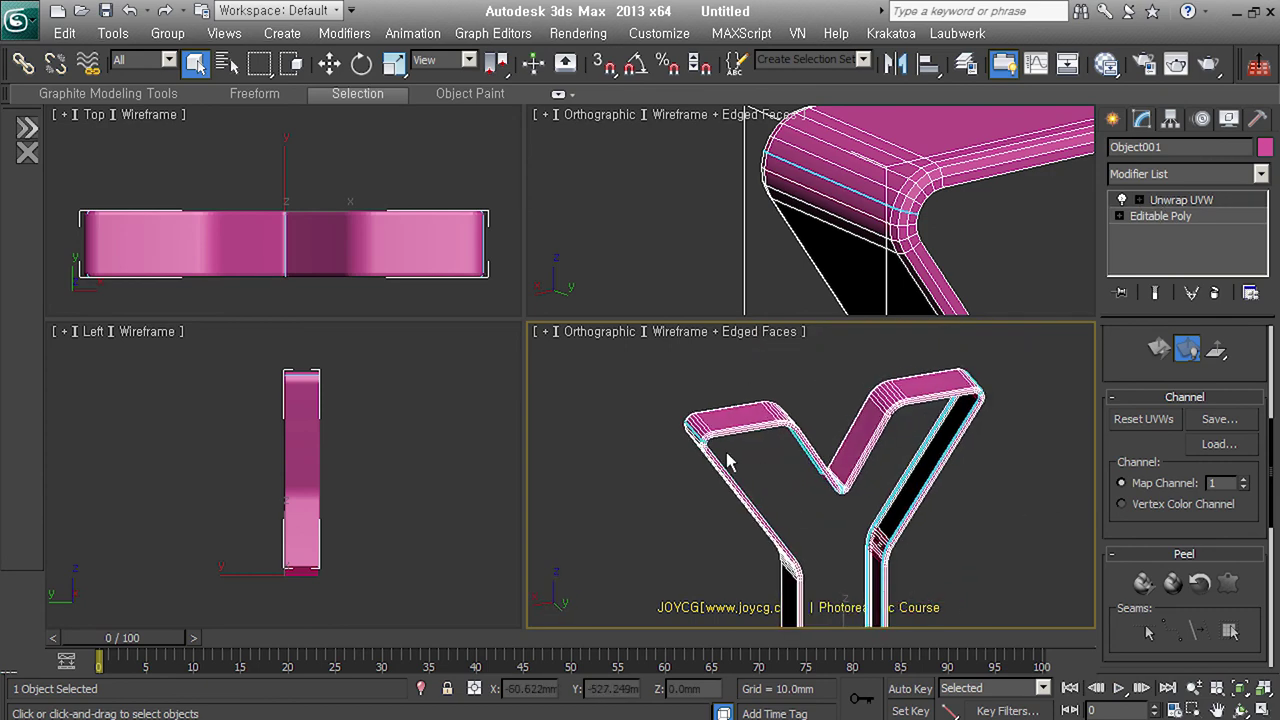
scroll(734, 448, "up", 3)
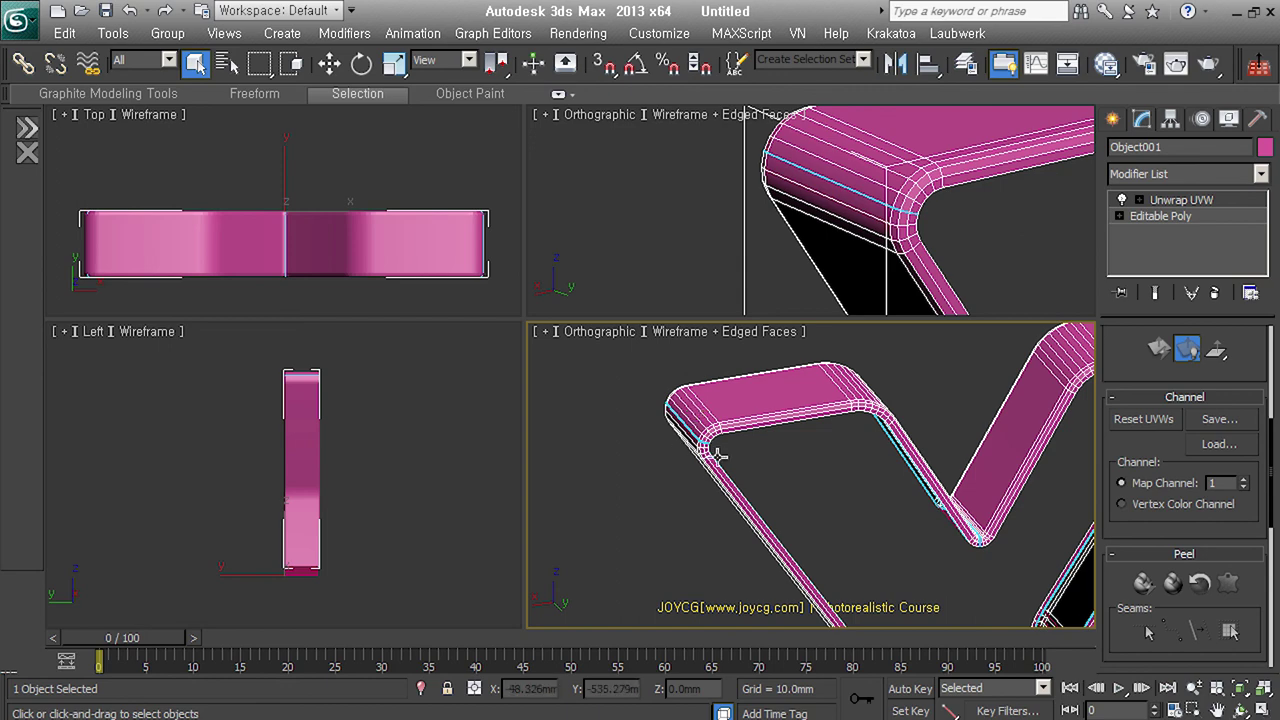
middle_click_drag(857, 491, 776, 481, "alt")
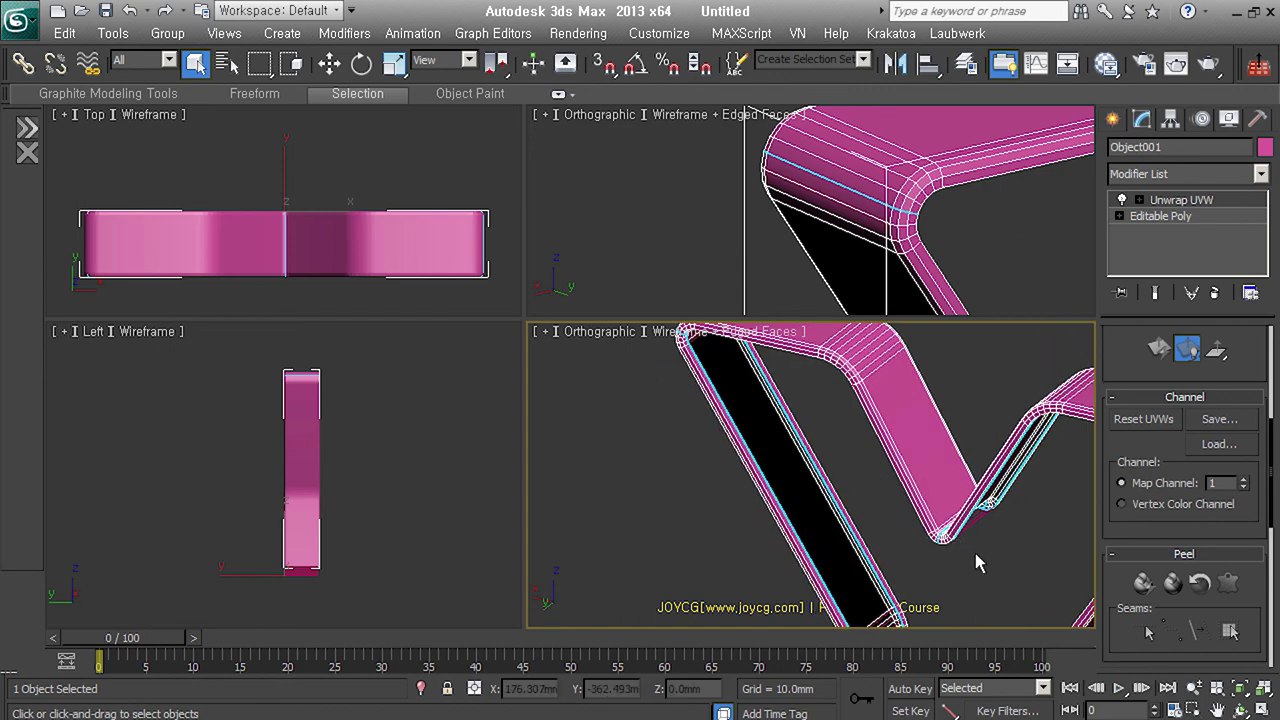
middle_click_drag(958, 553, 810, 523)
scroll(810, 523, "down", 2)
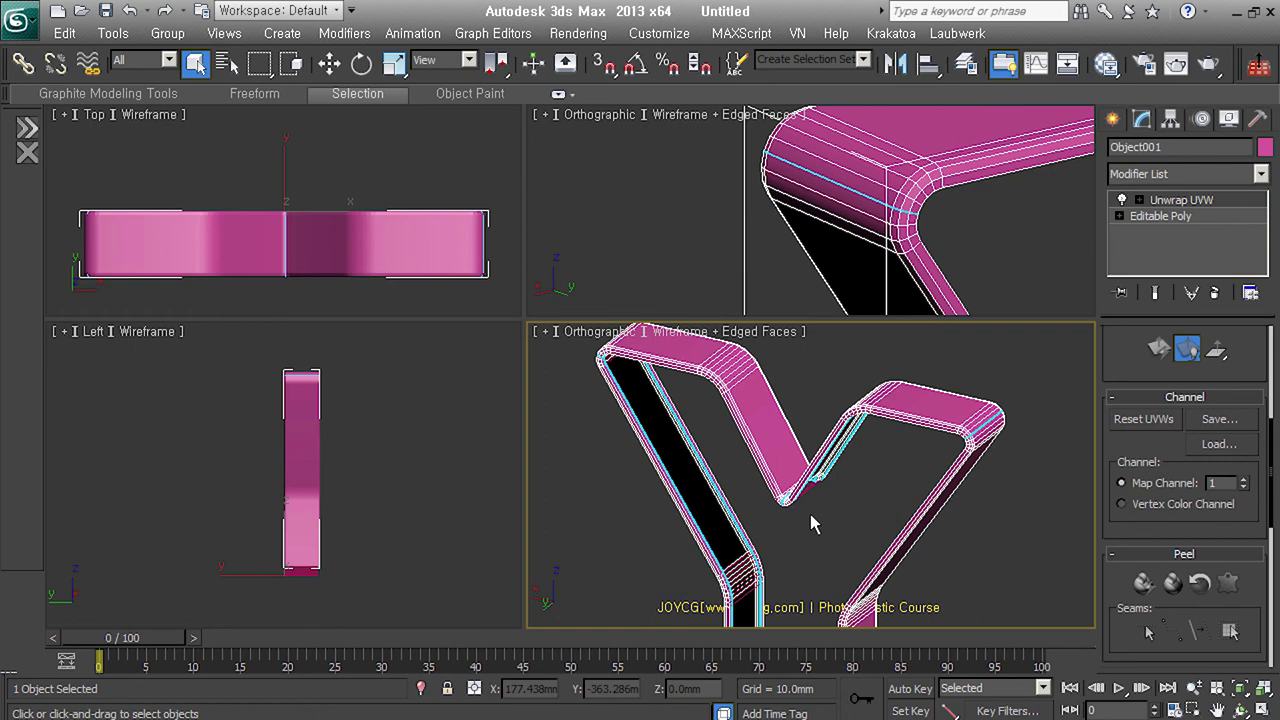
scroll(810, 514, "down", 3)
scroll(812, 505, "down", 2)
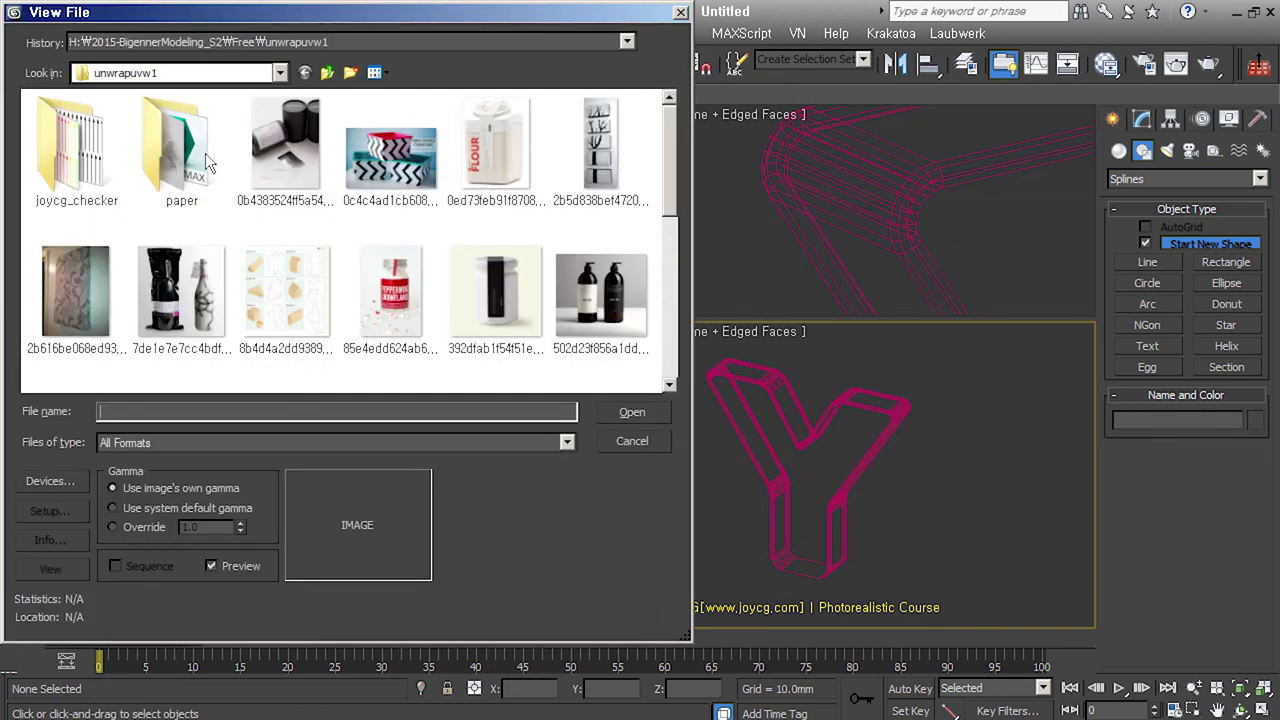
- Open test.jpg from the paper folder with View Image File
double_click(200, 160)
left_click(200, 165)
left_click(649, 420)
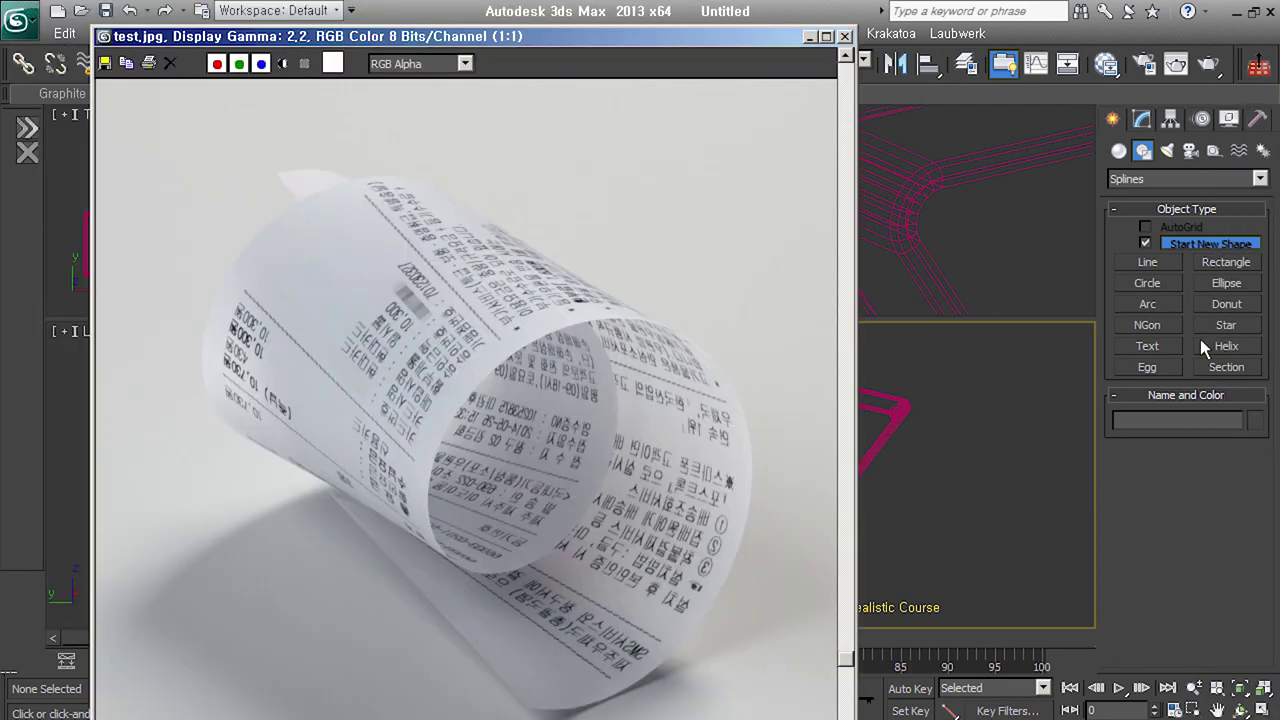